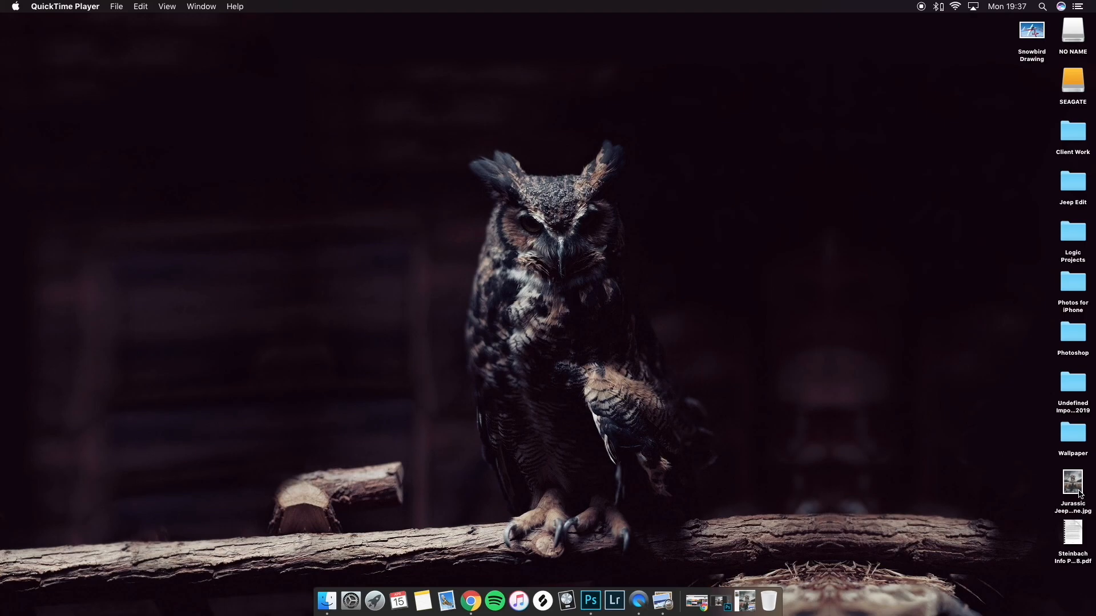
- View the finished composite Jurassic Jeep Done.jpg at full size and close it
{"action": "left_click", "coordinate": [297, 23]}
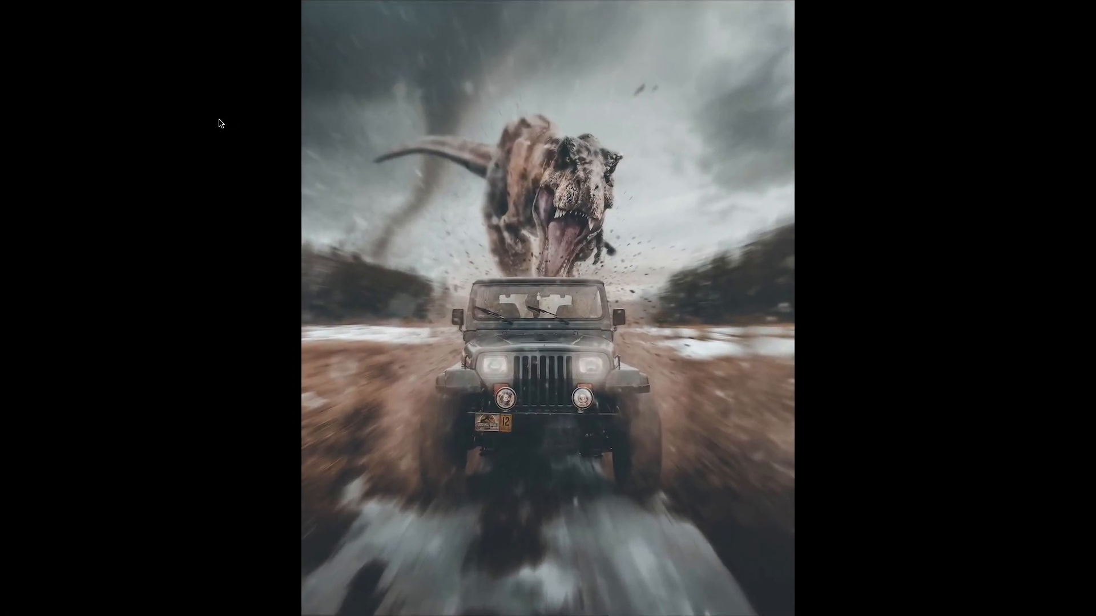
{"action": "mouse_move", "coordinate": [176, 3]}
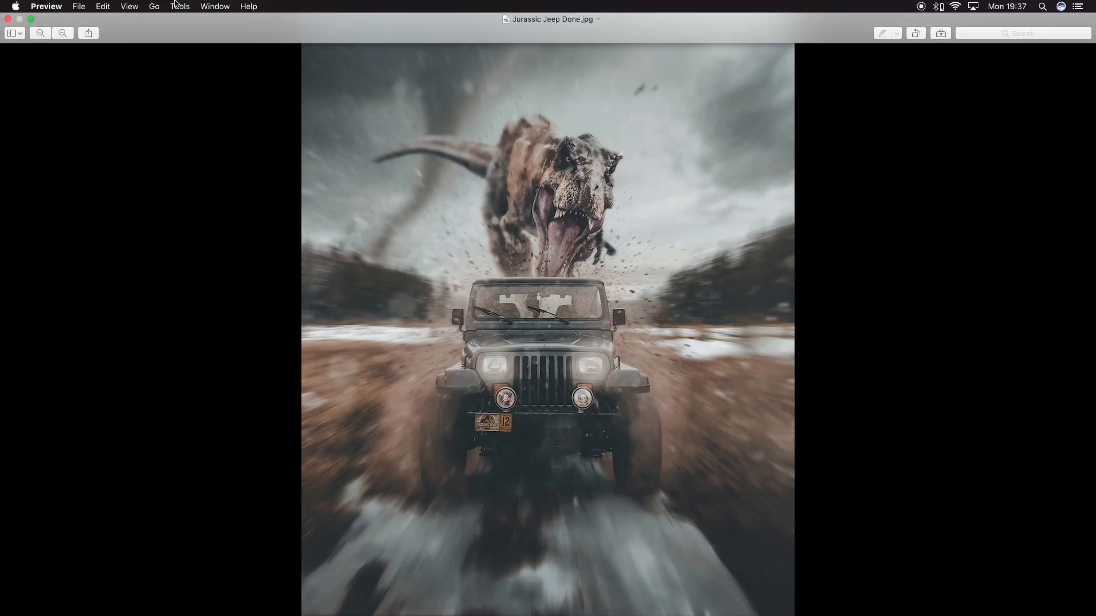
{"action": "left_click", "coordinate": [7, 20]}
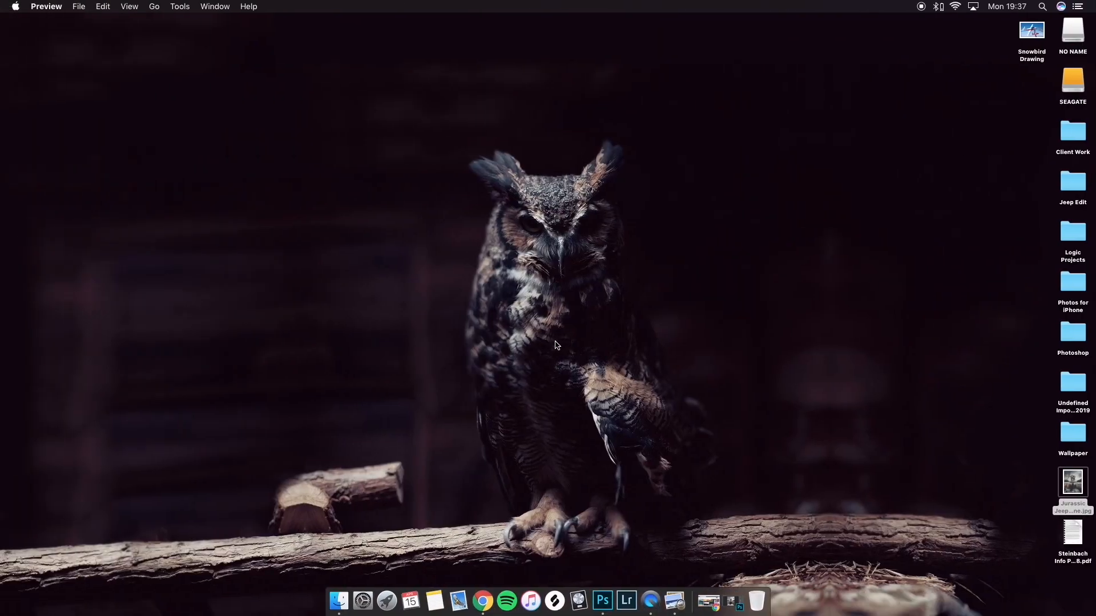
- Switch to Photoshop and look through the layer stack of JeepinNew.psd
{"action": "left_click", "coordinate": [602, 600]}
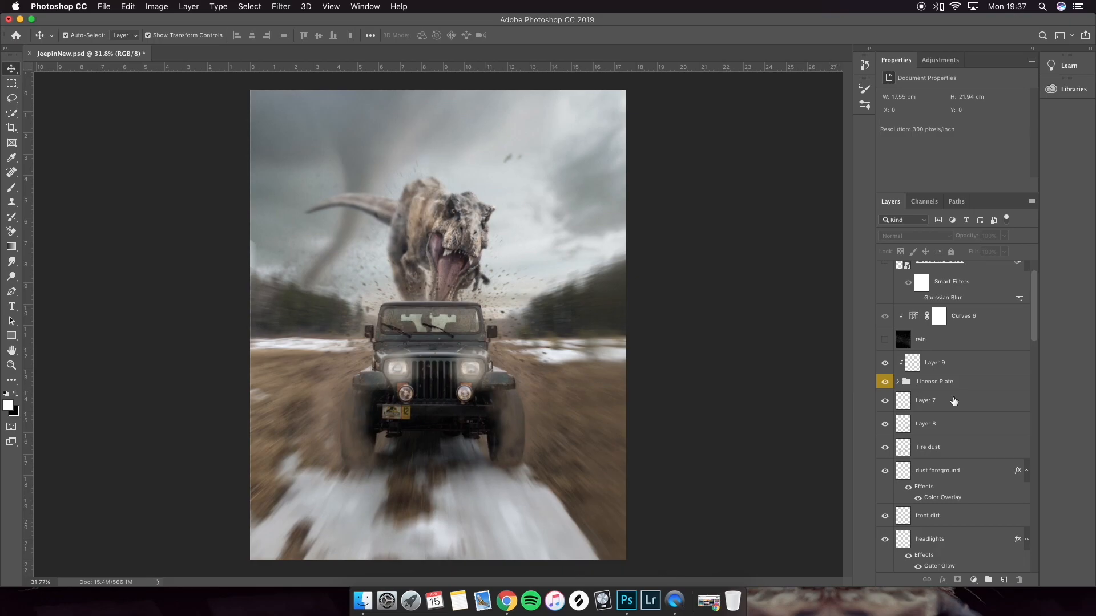
{"action": "scroll", "coordinate": [911, 401], "scroll_direction": "down", "scroll_amount": 10}
{"action": "scroll", "coordinate": [911, 401], "scroll_direction": "up", "scroll_amount": 10}
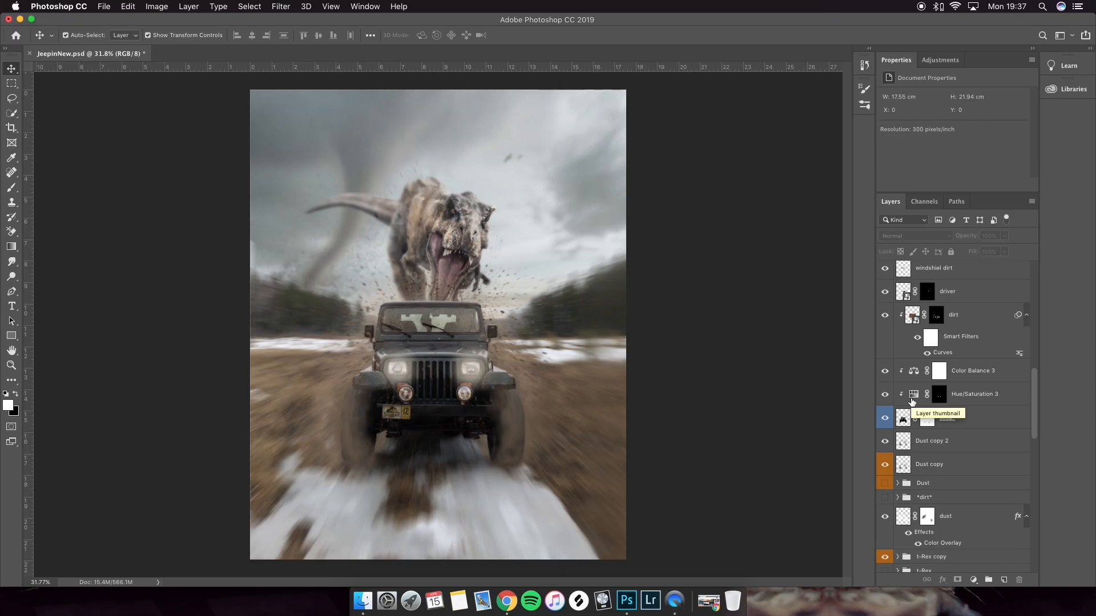
{"action": "scroll", "coordinate": [912, 402], "scroll_direction": "up", "scroll_amount": 5}
- Create a portrait document of 2073 x 2591 pixels at 350 ppi and convert its background into a regular layer
{"action": "left_click", "coordinate": [103, 7]}
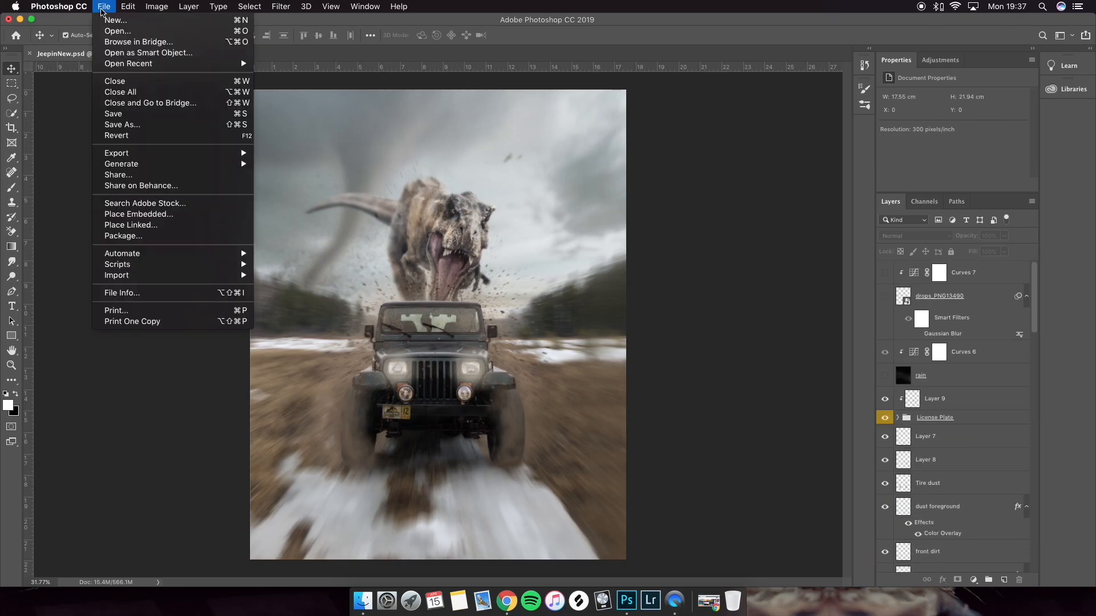
{"action": "left_click", "coordinate": [110, 20]}
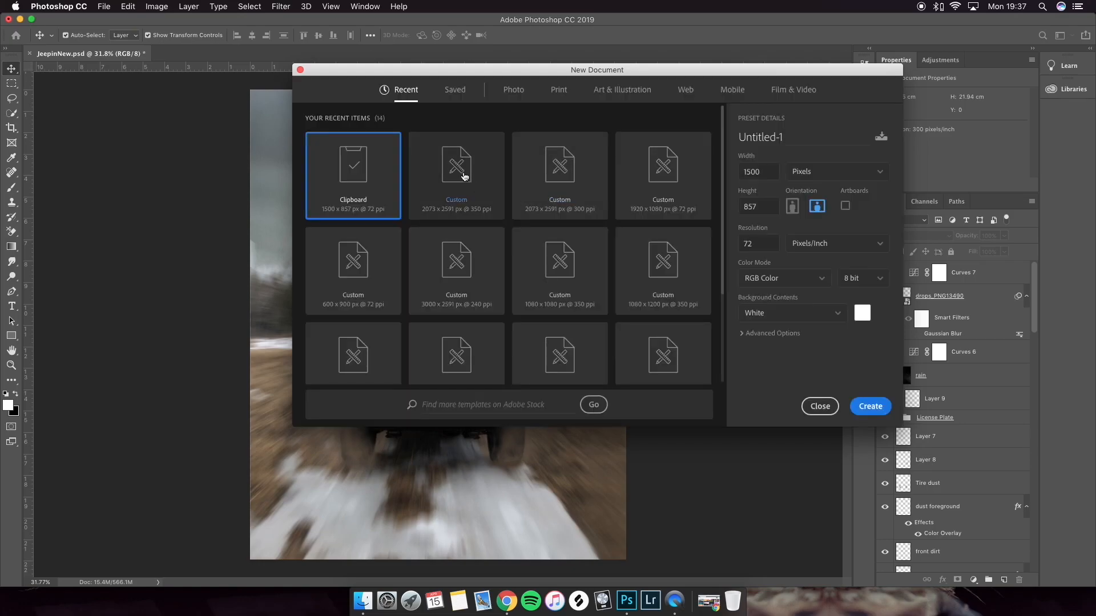
{"action": "left_click", "coordinate": [457, 174]}
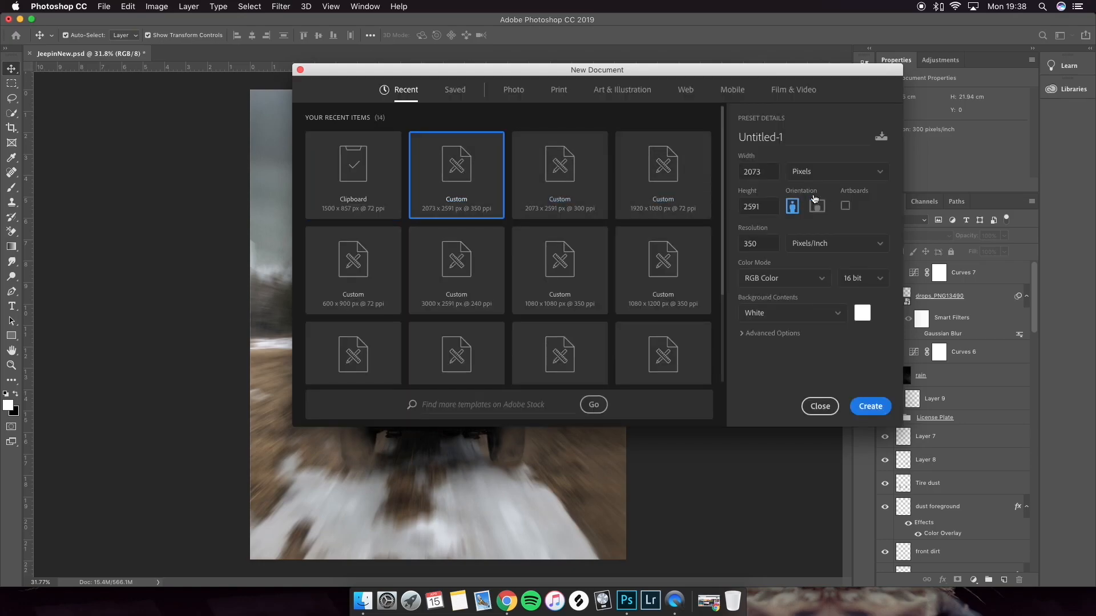
{"action": "left_click", "coordinate": [482, 177]}
{"action": "left_click", "coordinate": [871, 408]}
{"action": "double_click", "coordinate": [934, 278]}
{"action": "key", "text": "Return"}
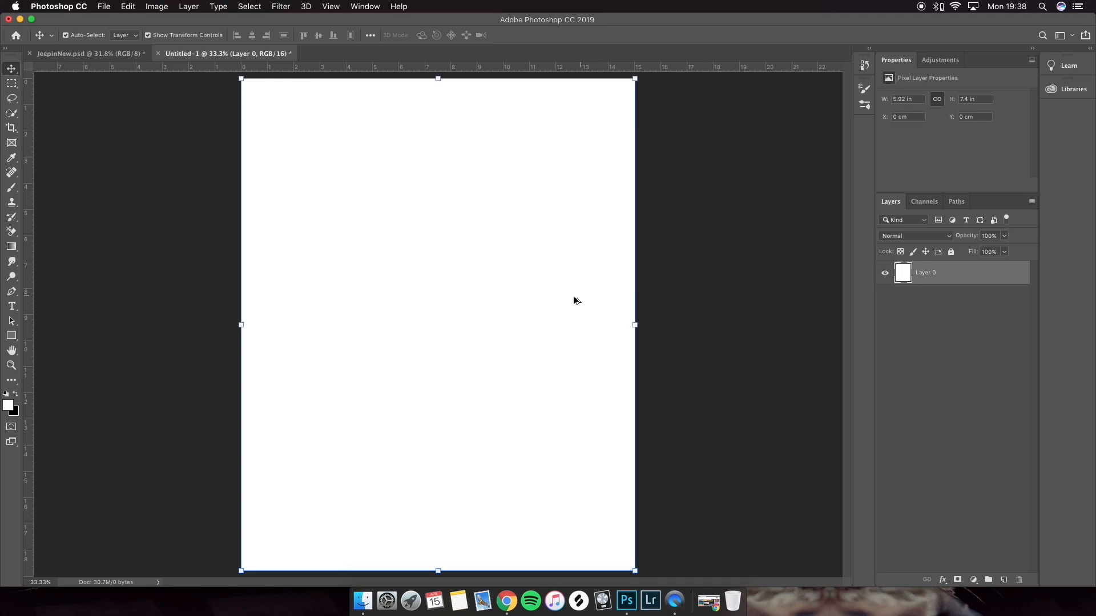
- Place the Jeep photo from the Jeep Edit folder on the Desktop into the new document
{"action": "scroll", "coordinate": [573, 297], "scroll_direction": "down", "scroll_amount": 3}
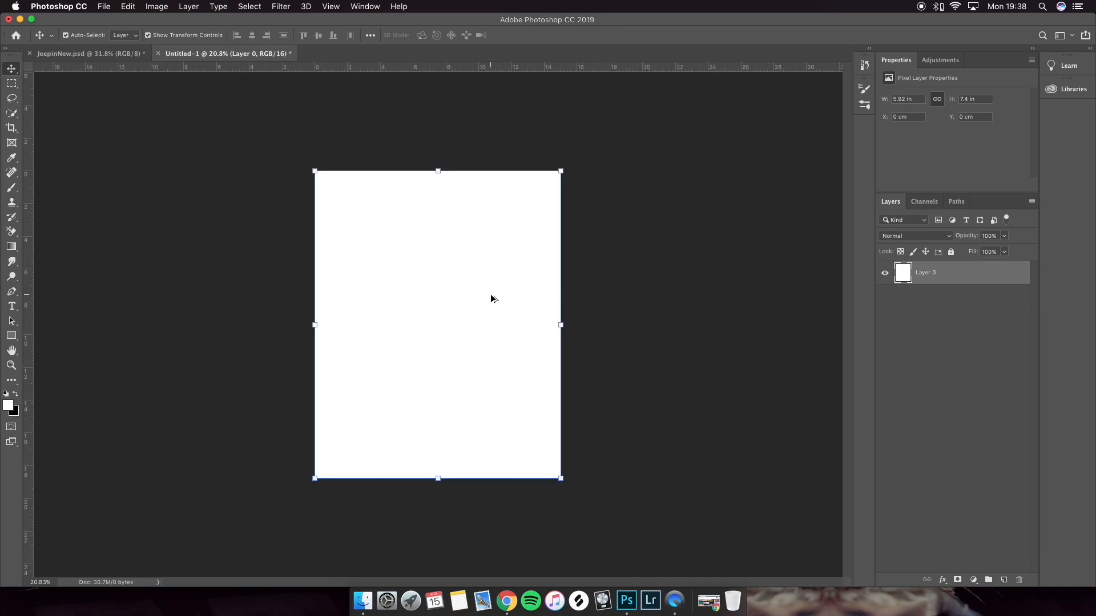
{"action": "scroll", "coordinate": [494, 298], "scroll_direction": "up", "scroll_amount": 2}
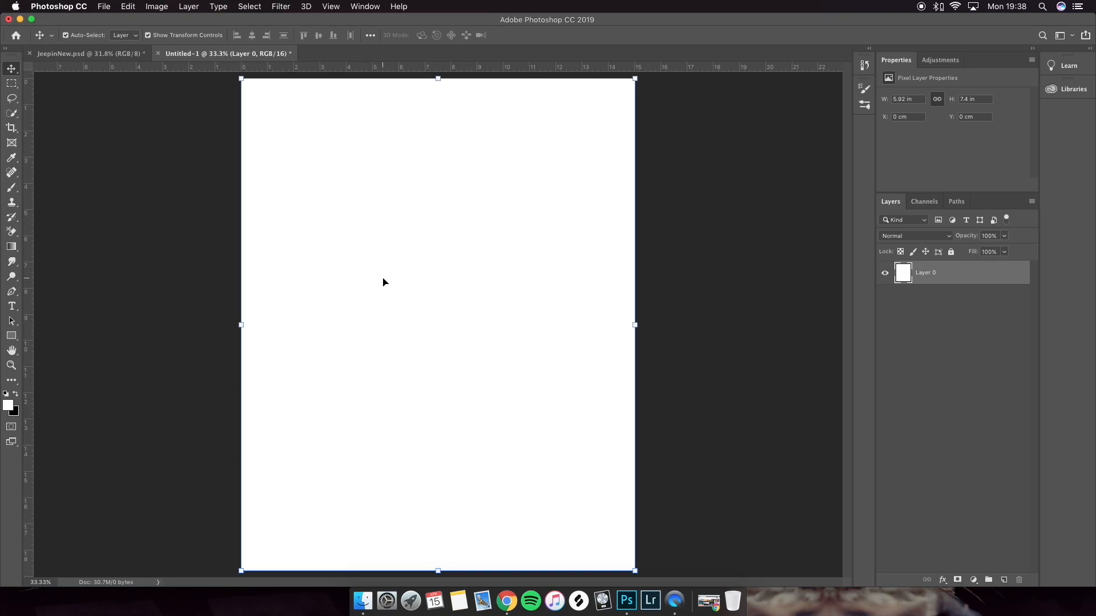
{"action": "left_click", "coordinate": [363, 601]}
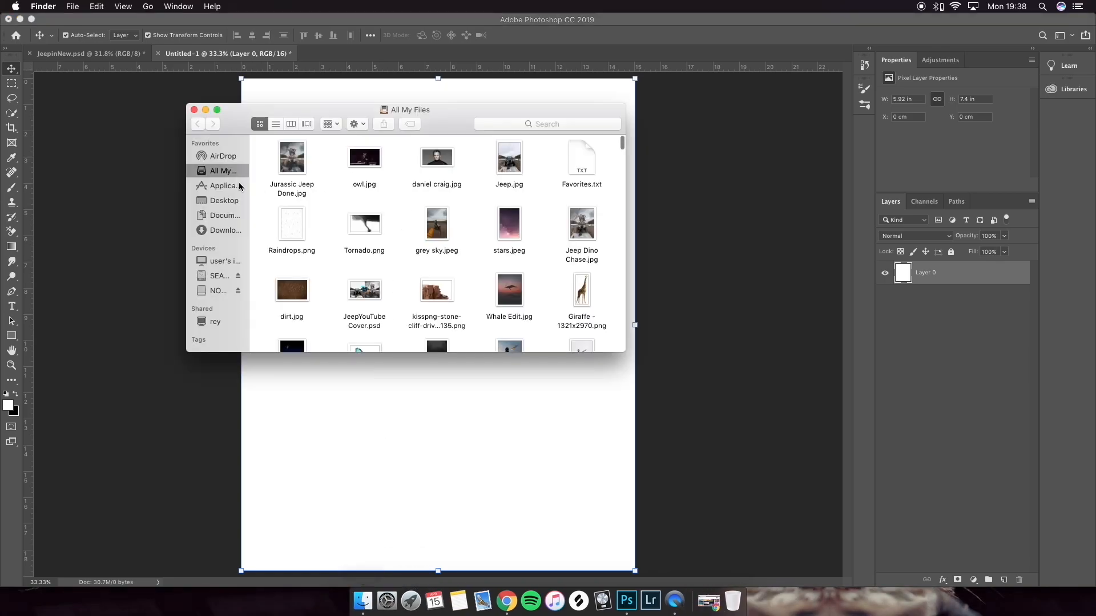
{"action": "left_click", "coordinate": [222, 201]}
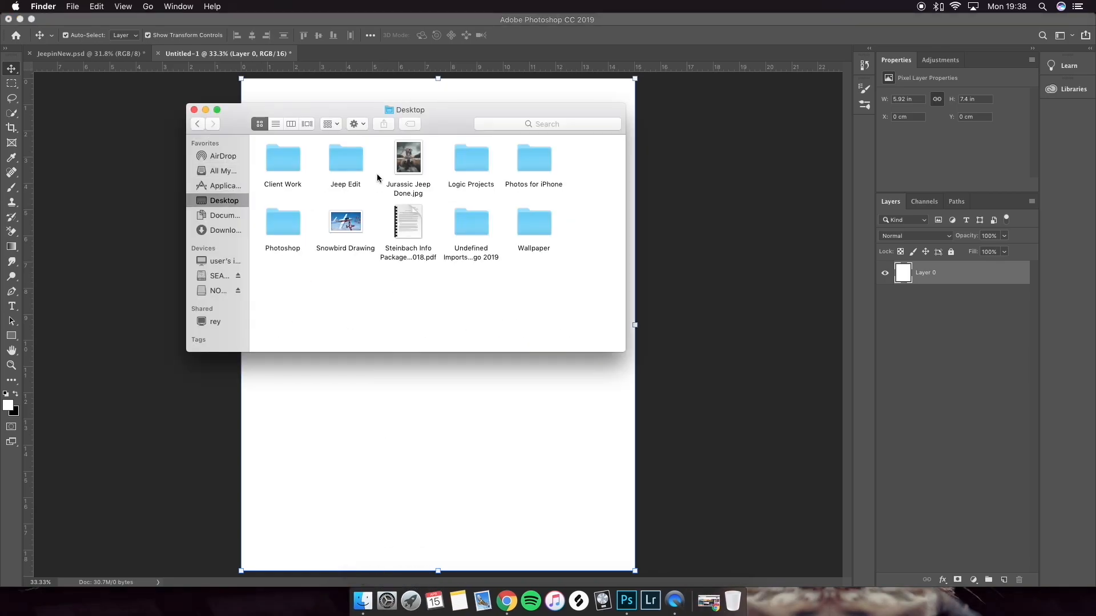
{"action": "double_click", "coordinate": [336, 158]}
{"action": "left_click_drag", "start_coordinate": [468, 162], "coordinate": [471, 341]}
{"action": "right_click", "coordinate": [472, 341]}
{"action": "left_click", "coordinate": [493, 345]}
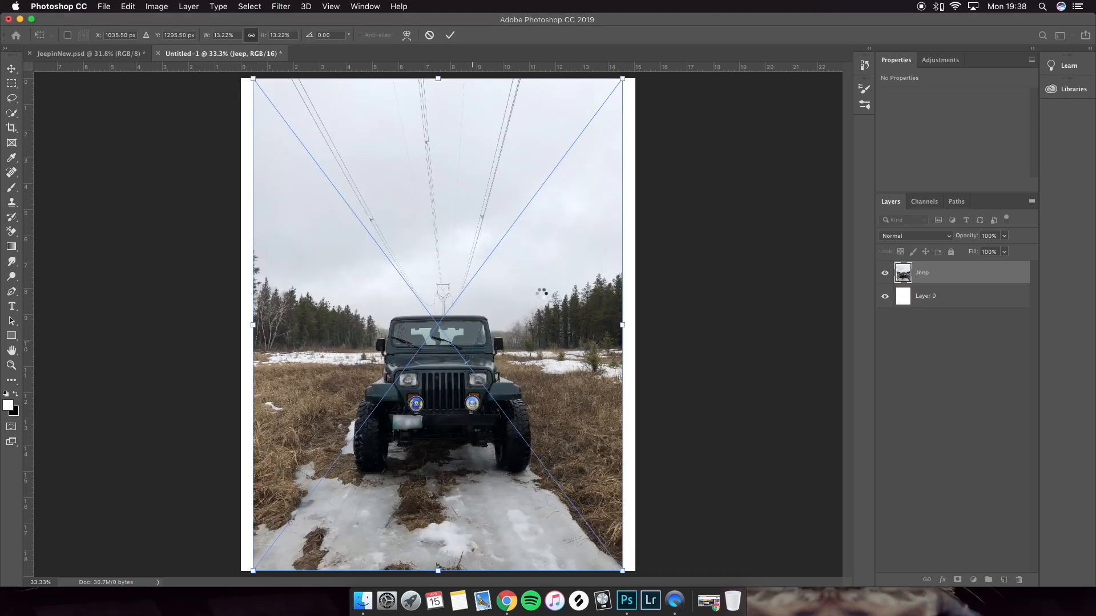
- Scale the placed Jeep photo to about 14.34% so it covers the canvas width, shift it upward and commit the transform
{"action": "left_click_drag", "start_coordinate": [624, 80], "coordinate": [637, 57]}
{"action": "left_click_drag", "start_coordinate": [589, 229], "coordinate": [590, 218]}
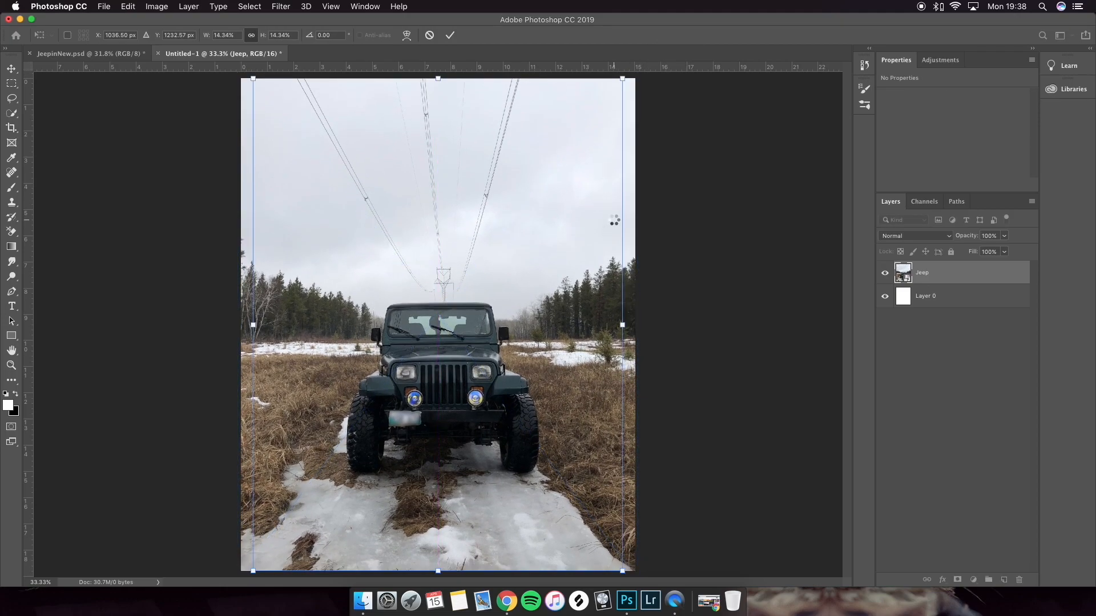
{"action": "key", "text": "Return"}
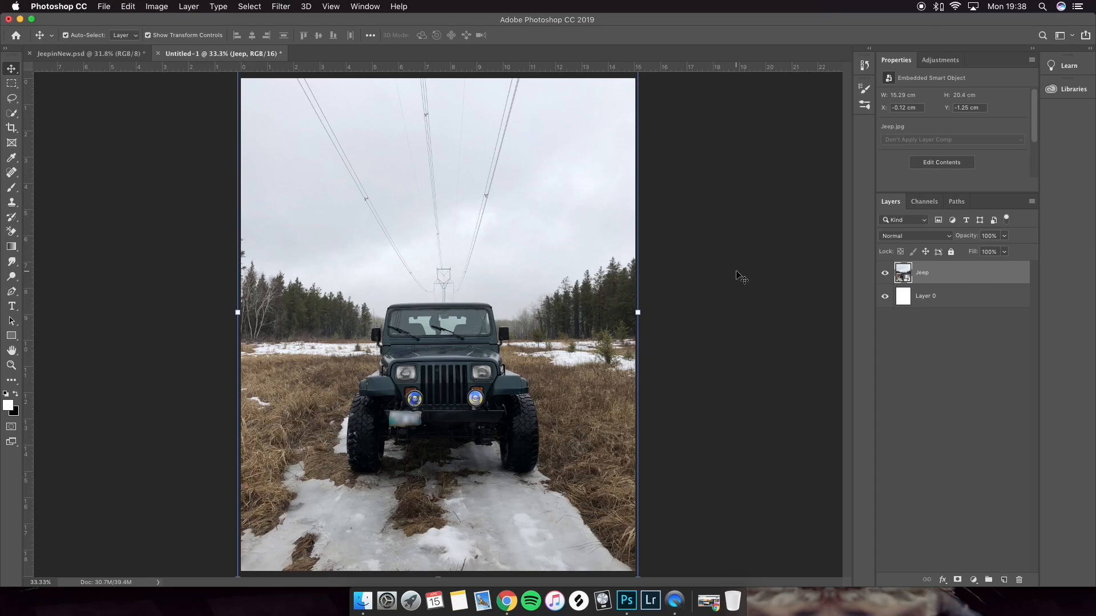
{"action": "left_click", "coordinate": [740, 278]}
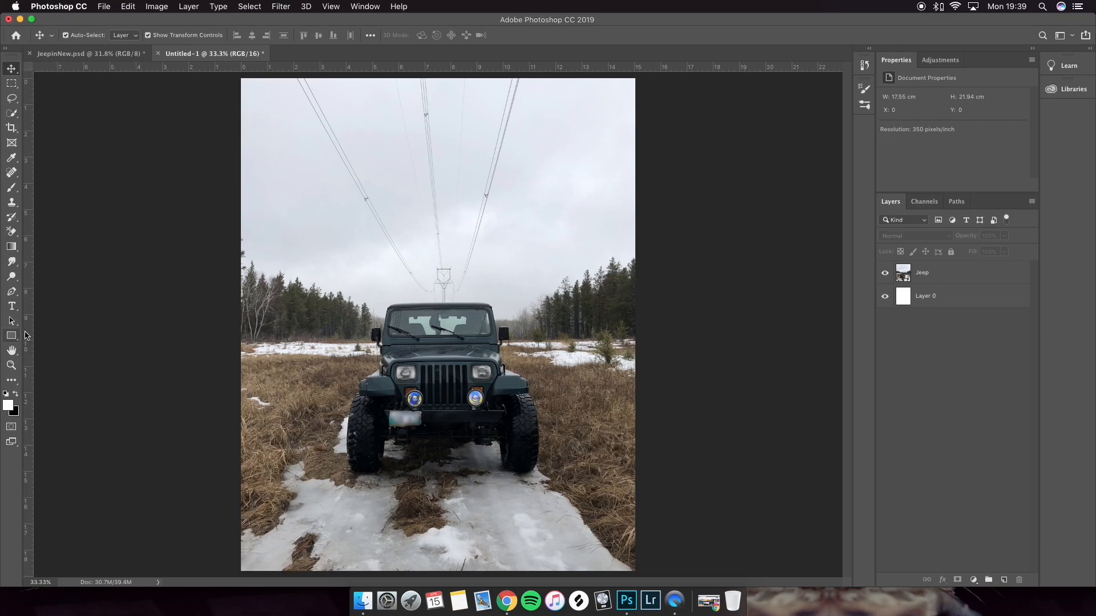
- Add a vertical and a horizontal guide through the centre of the canvas
{"action": "left_click_drag", "start_coordinate": [31, 332], "coordinate": [443, 296]}
{"action": "left_click", "coordinate": [329, 7]}
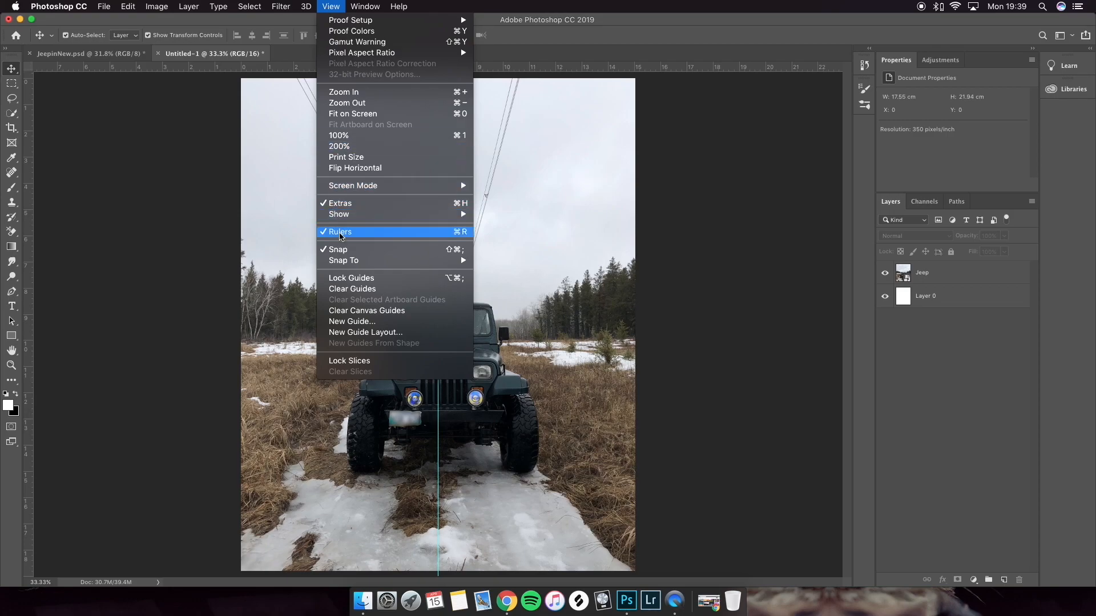
{"action": "left_click", "coordinate": [734, 236]}
{"action": "left_click_drag", "start_coordinate": [226, 70], "coordinate": [243, 329]}
- Nudge the Jeep layer left to centre it on the vertical guide and enlarge it slightly to cover the white edge
{"action": "left_click", "coordinate": [372, 292]}
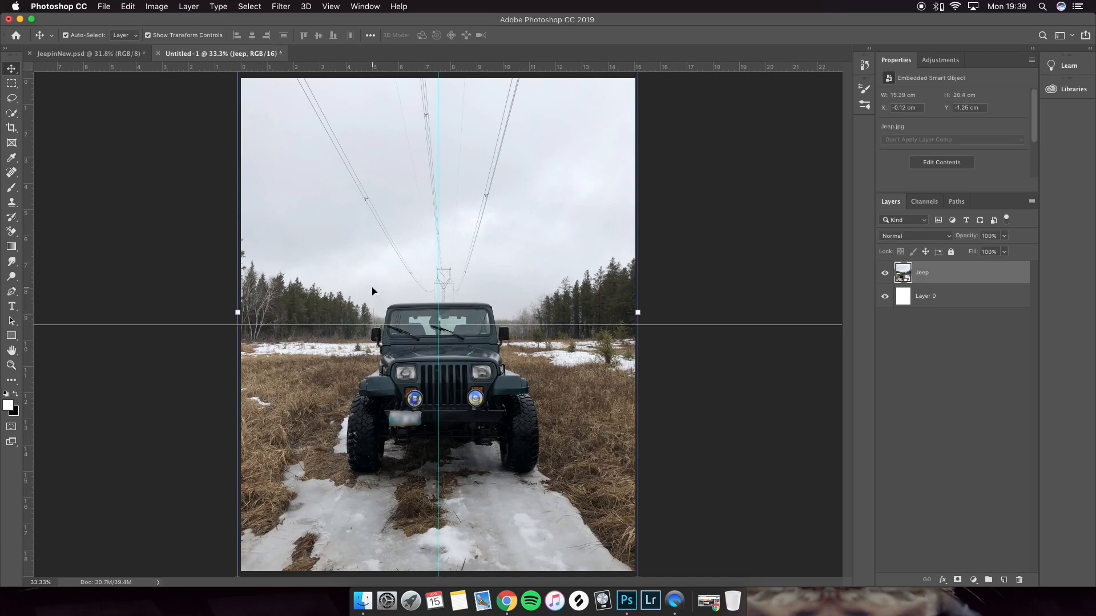
{"action": "key", "text": "Left"}
{"action": "key", "text": "Left"}
{"action": "key", "text": "Left"}
{"action": "key", "text": "Left"}
{"action": "key", "text": "Left"}
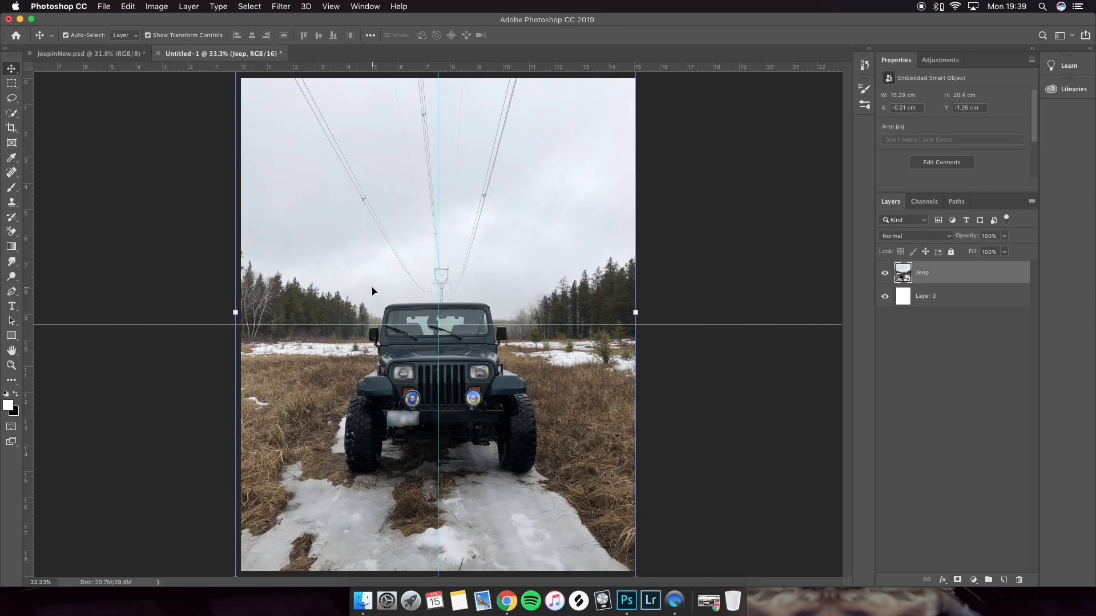
{"action": "key", "text": "Left"}
{"action": "key", "text": "Left"}
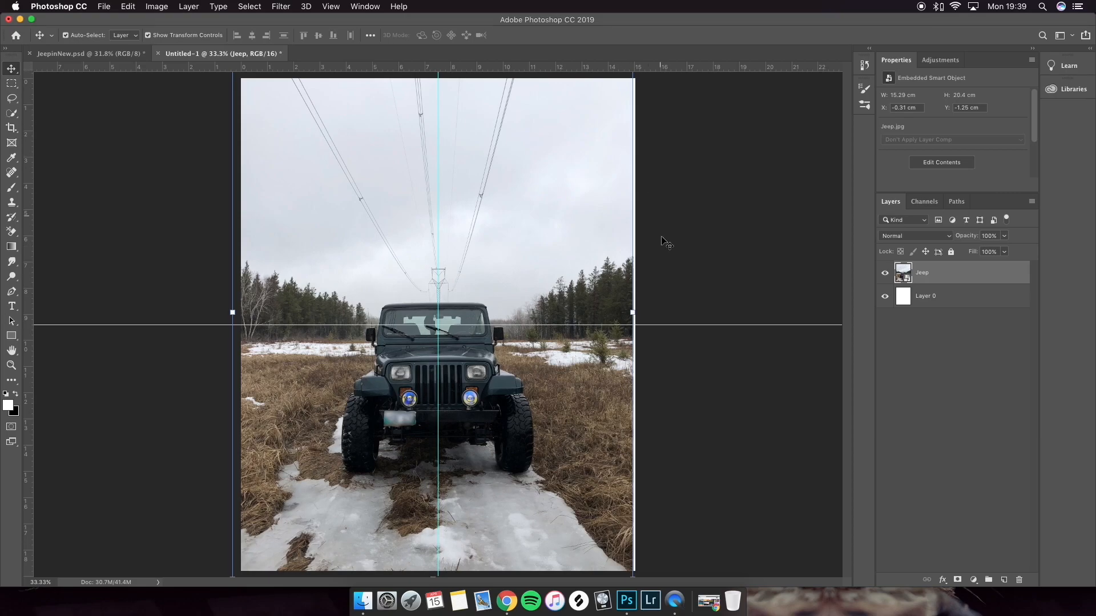
{"action": "left_click_drag", "start_coordinate": [632, 312], "coordinate": [638, 312]}
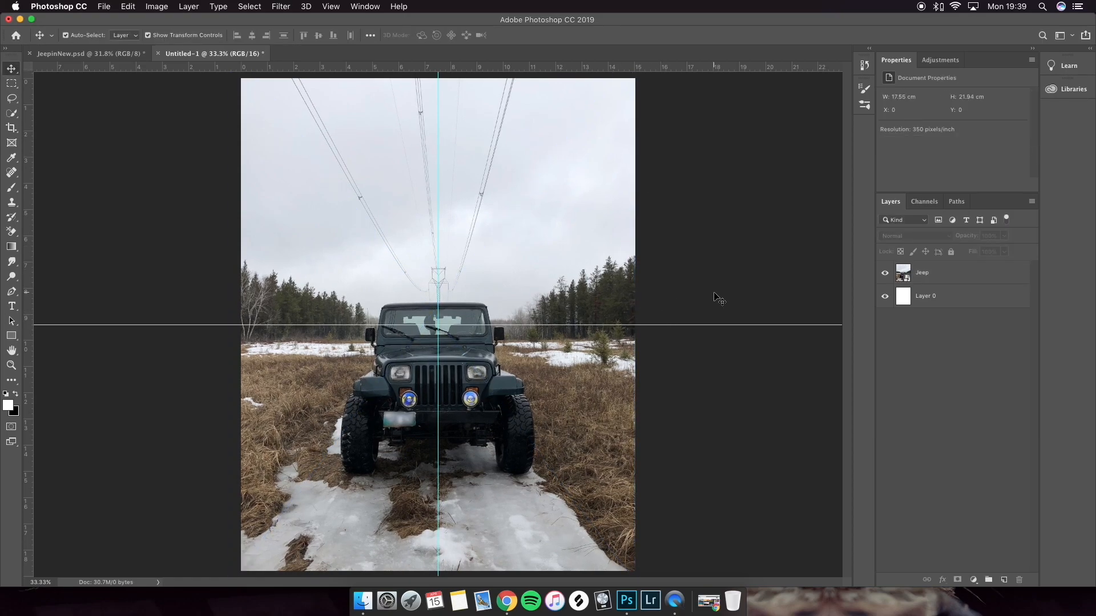
- Delete the white Layer 0 beneath the Jeep photo
{"action": "left_click", "coordinate": [932, 297]}
{"action": "key", "text": "Delete"}
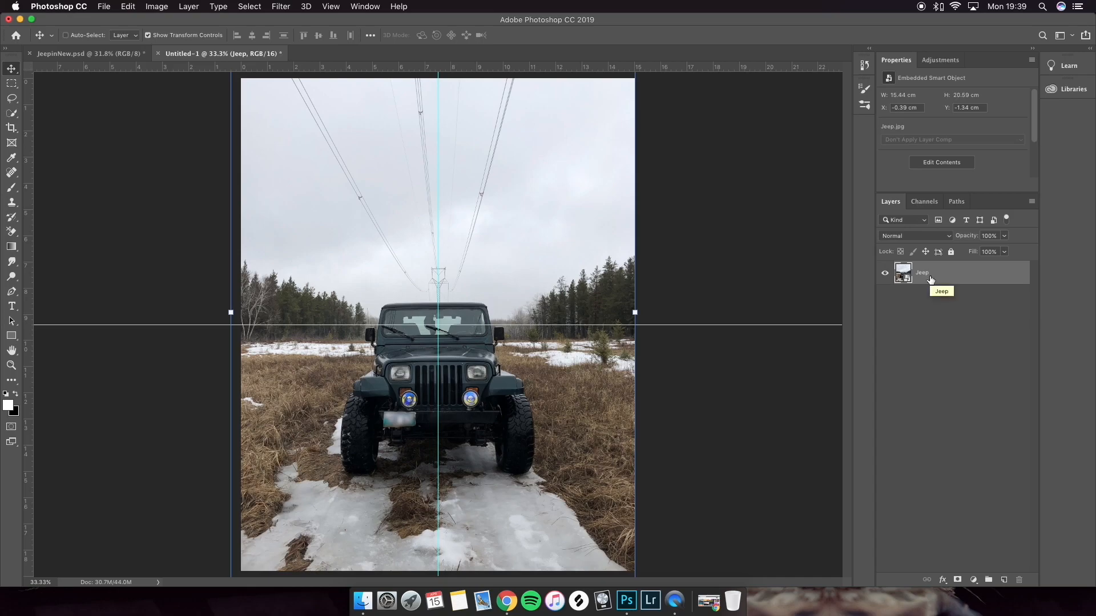
- Duplicate the Jeep layer beneath the original and hide the copy, leaving the original layer selected
{"action": "key", "text": "super+j"}
{"action": "left_click_drag", "start_coordinate": [930, 279], "coordinate": [899, 298]}
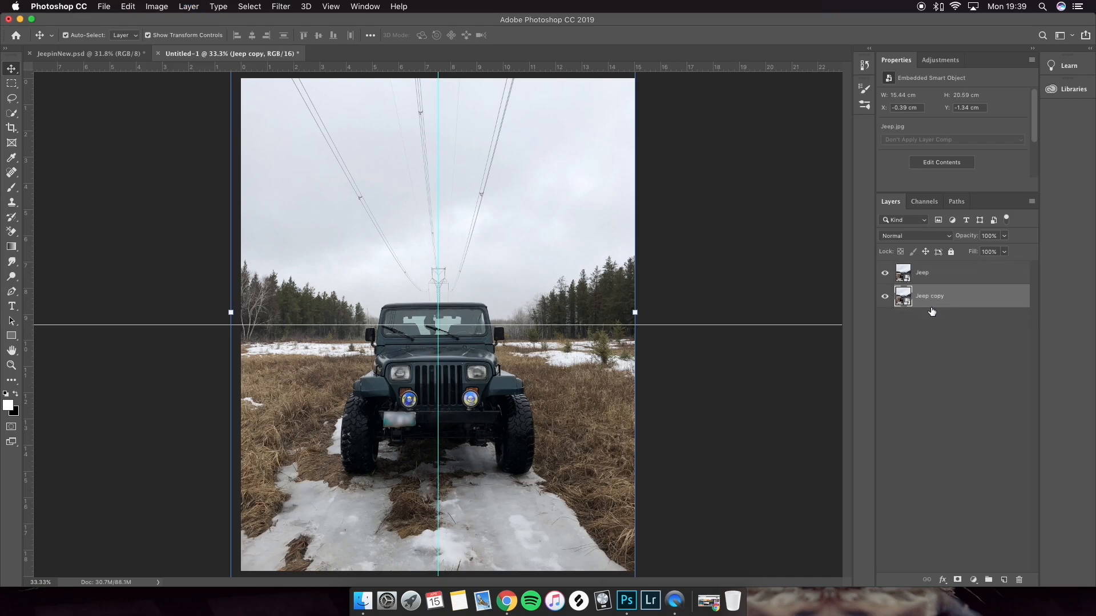
{"action": "left_click", "coordinate": [885, 297]}
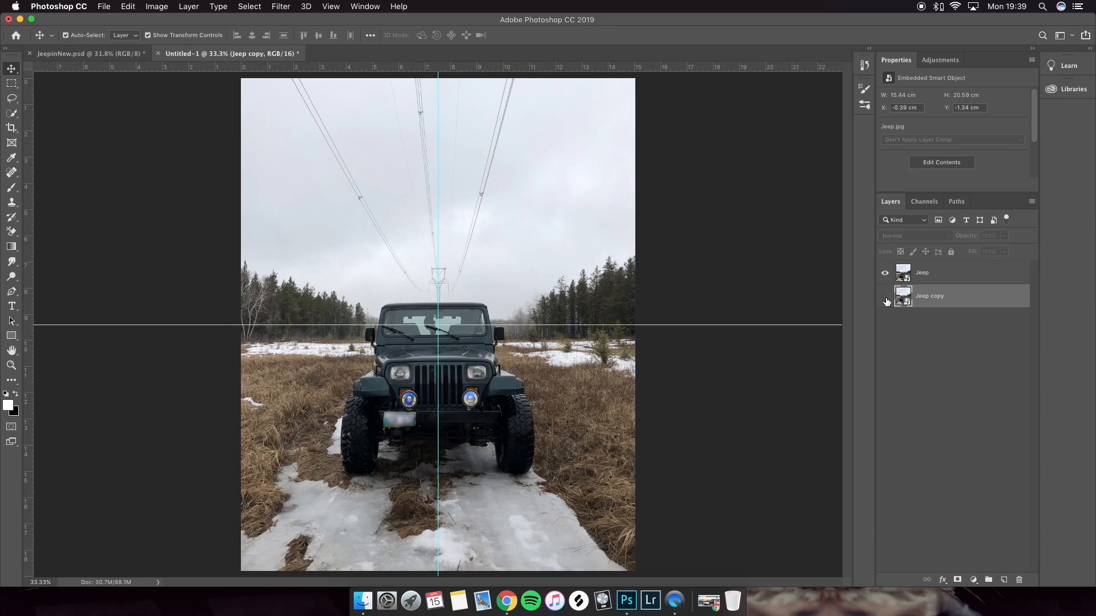
{"action": "left_click", "coordinate": [929, 276]}
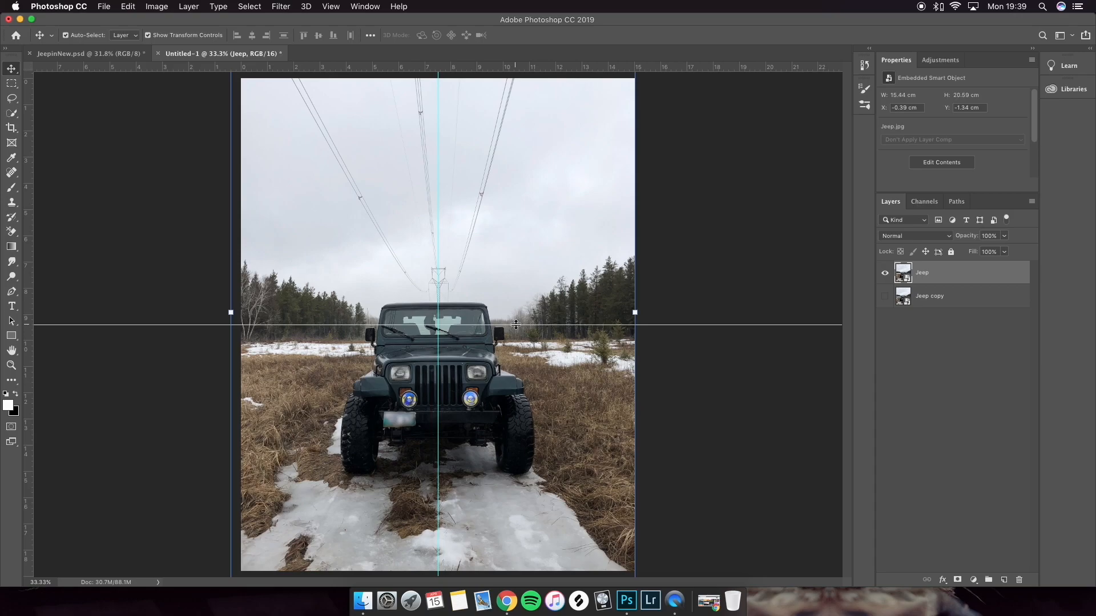
- Remove both the horizontal and the vertical guide from the canvas
{"action": "left_click", "coordinate": [672, 306]}
{"action": "left_click_drag", "start_coordinate": [529, 325], "coordinate": [519, 8]}
{"action": "left_click_drag", "start_coordinate": [438, 250], "coordinate": [13, 305]}
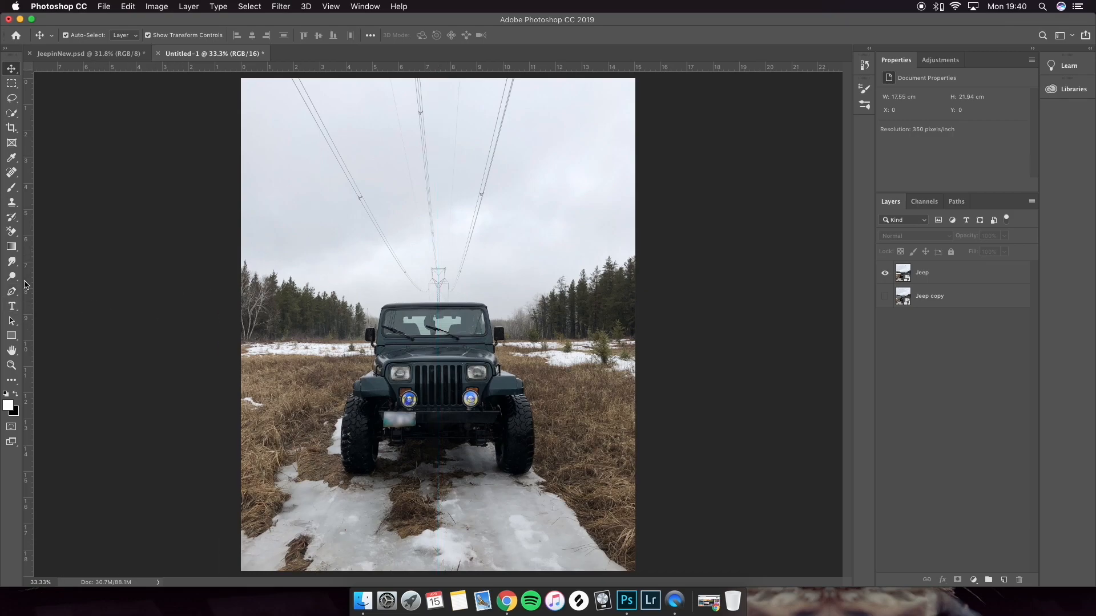
- Activate the Pen tool and inspect the Jeep's edges around the right-hand tyre and the undercarriage up close
{"action": "left_click", "coordinate": [15, 296]}
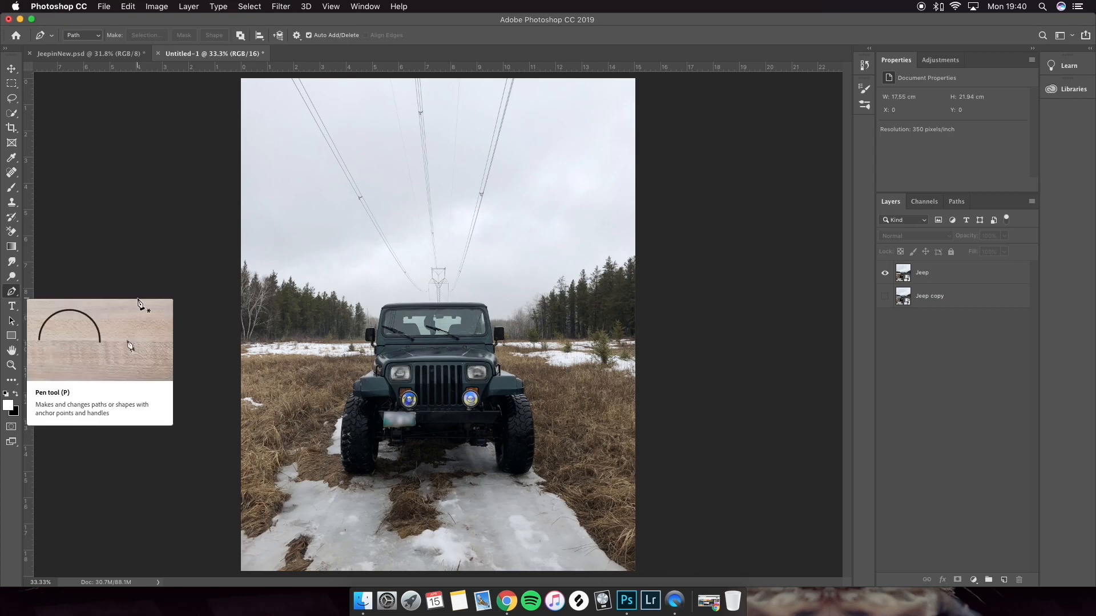
{"action": "scroll", "coordinate": [541, 407], "scroll_direction": "up", "scroll_amount": 3}
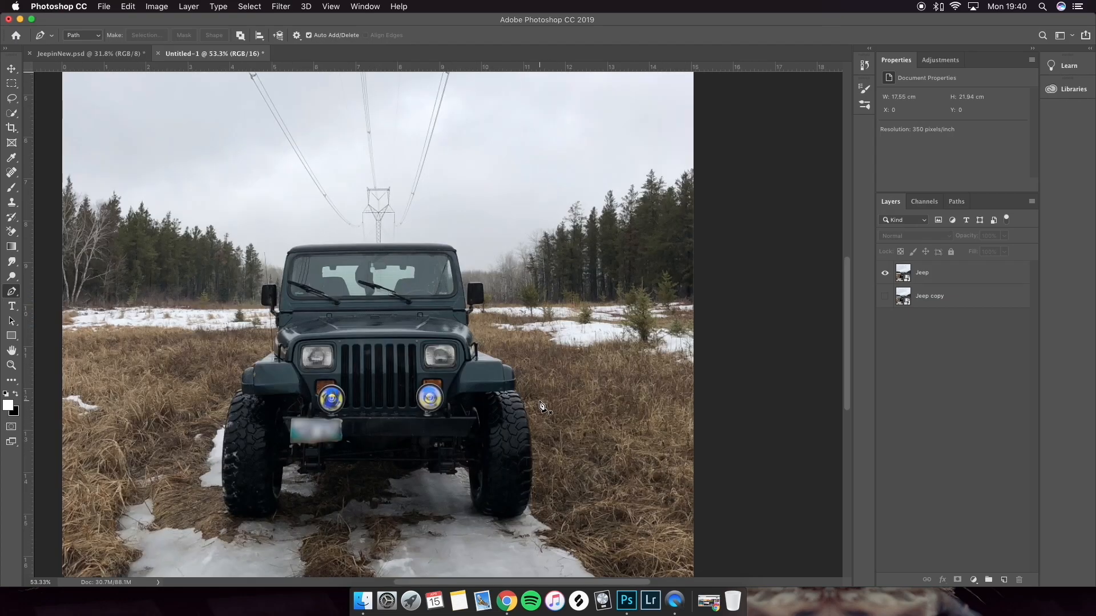
{"action": "scroll", "coordinate": [541, 406], "scroll_direction": "up", "scroll_amount": 5}
{"action": "scroll", "coordinate": [401, 373], "scroll_direction": "up", "scroll_amount": 2}
{"action": "scroll", "coordinate": [401, 374], "scroll_direction": "down", "scroll_amount": 4}
{"action": "scroll", "coordinate": [401, 373], "scroll_direction": "left", "scroll_amount": 3}
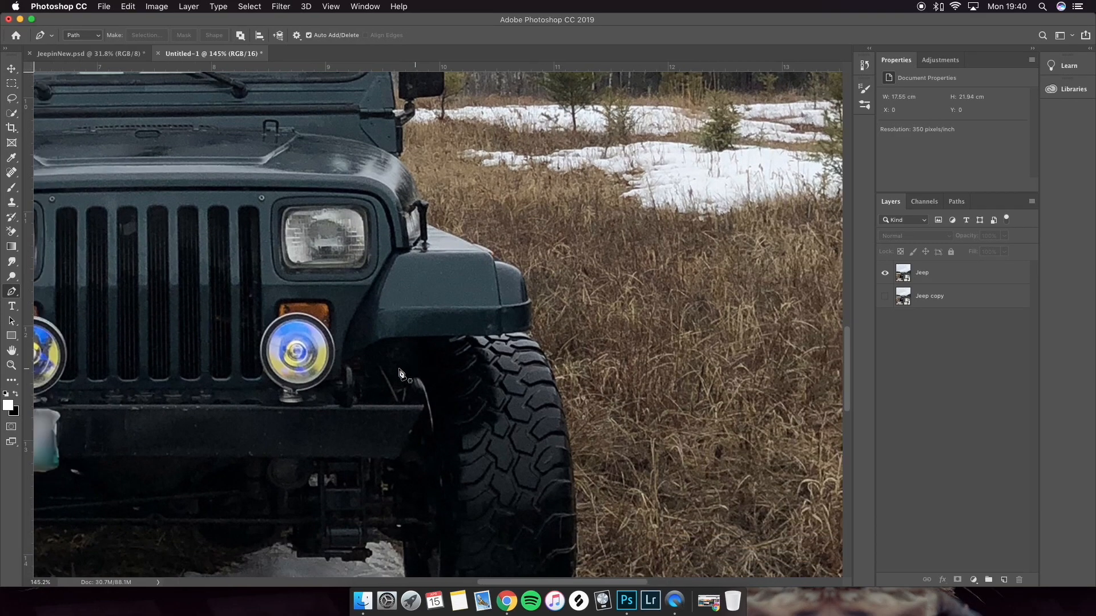
{"action": "scroll", "coordinate": [401, 374], "scroll_direction": "left", "scroll_amount": 2}
{"action": "scroll", "coordinate": [510, 358], "scroll_direction": "down", "scroll_amount": 20}
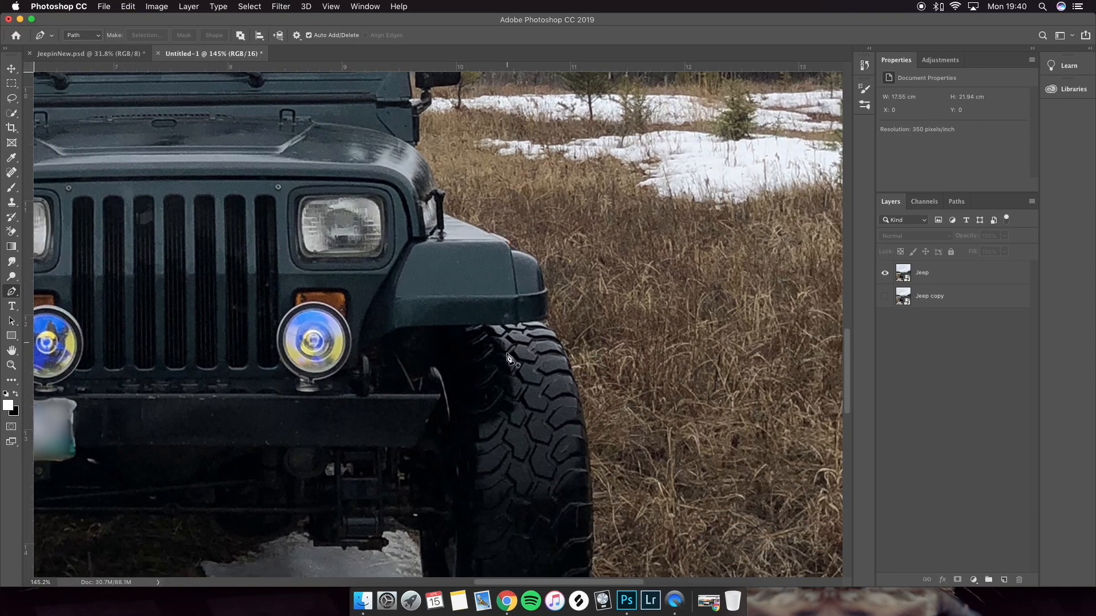
{"action": "scroll", "coordinate": [509, 357], "scroll_direction": "up", "scroll_amount": 15}
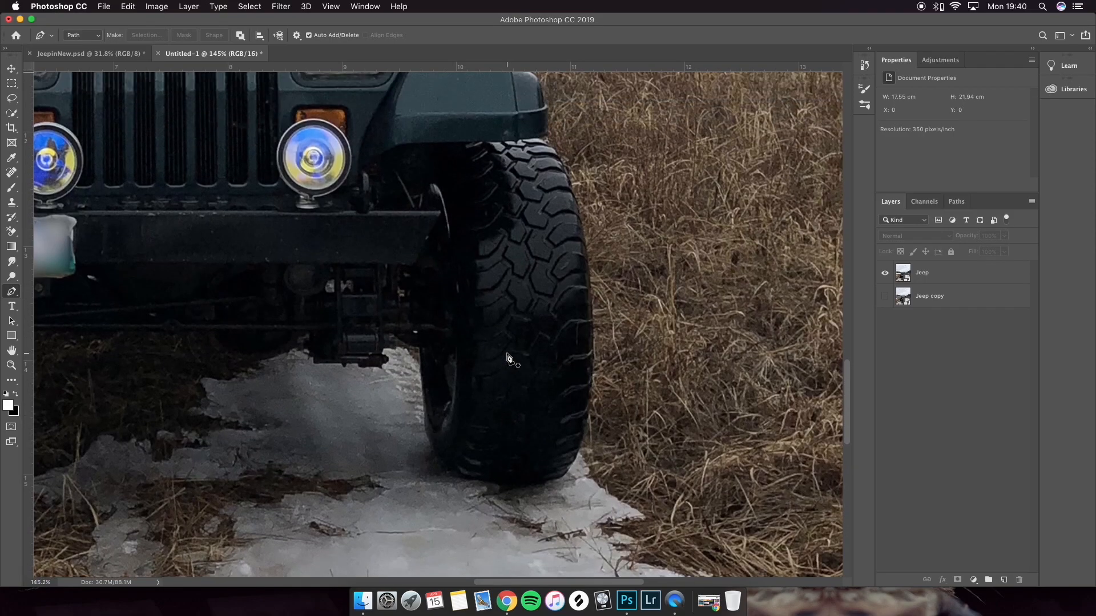
{"action": "scroll", "coordinate": [510, 360], "scroll_direction": "up", "scroll_amount": 16}
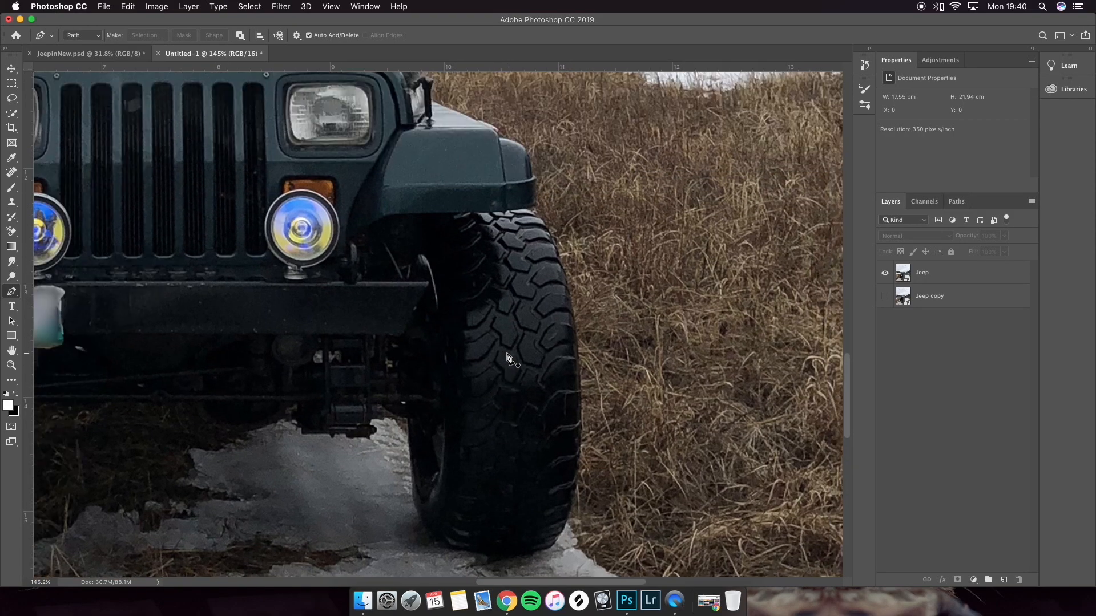
{"action": "scroll", "coordinate": [508, 358], "scroll_direction": "down", "scroll_amount": 16}
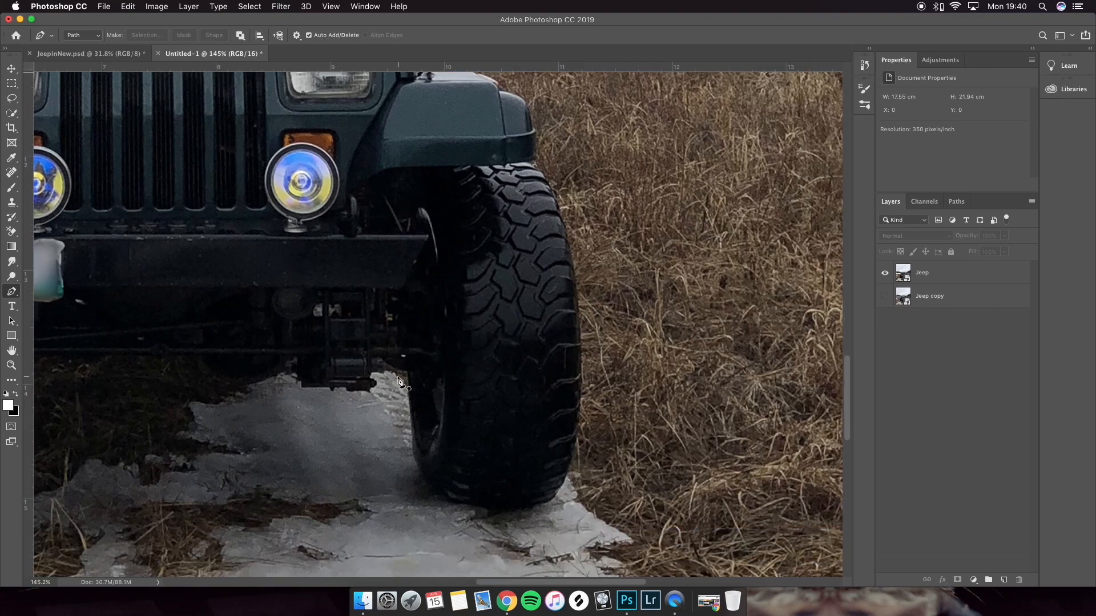
{"action": "scroll", "coordinate": [399, 379], "scroll_direction": "up", "scroll_amount": 5}
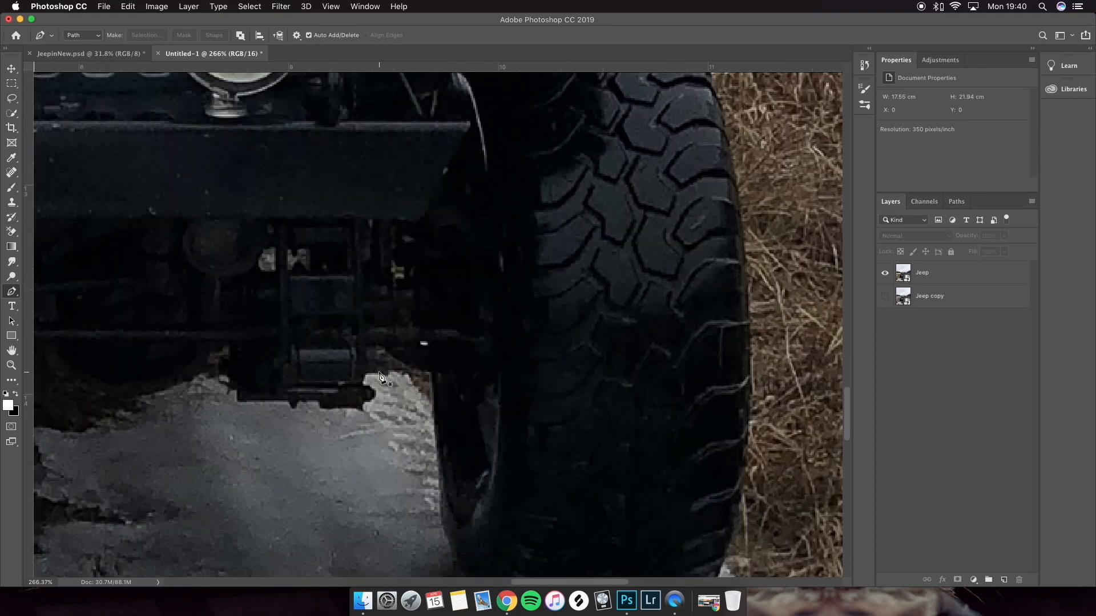
{"action": "scroll", "coordinate": [380, 378], "scroll_direction": "down", "scroll_amount": 5}
{"action": "scroll", "coordinate": [380, 377], "scroll_direction": "up", "scroll_amount": 3}
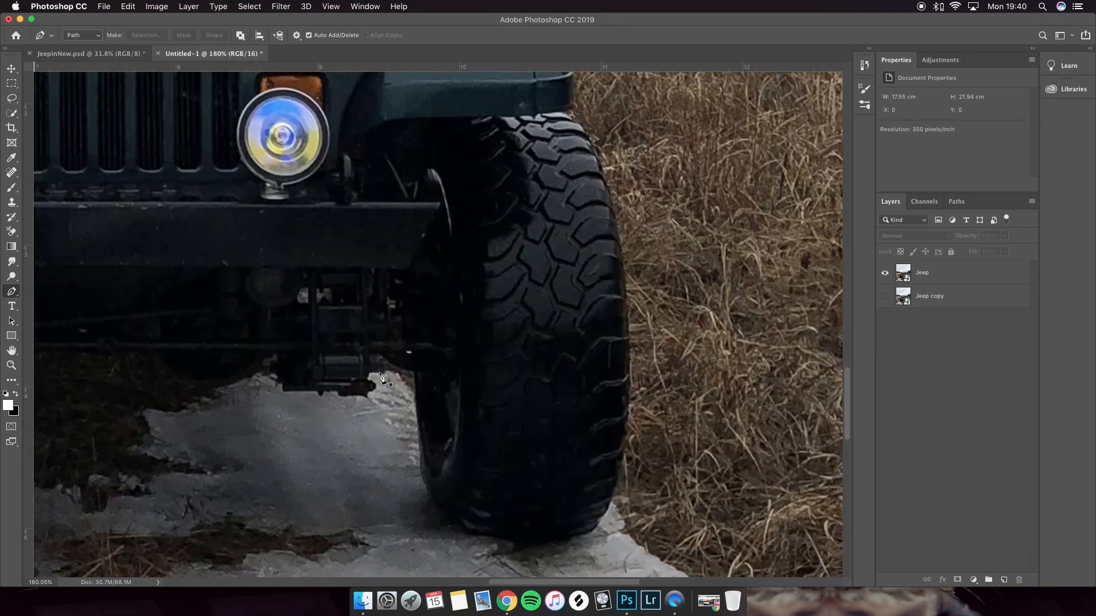
{"action": "scroll", "coordinate": [382, 377], "scroll_direction": "up", "scroll_amount": 2}
{"action": "scroll", "coordinate": [381, 377], "scroll_direction": "down", "scroll_amount": 10}
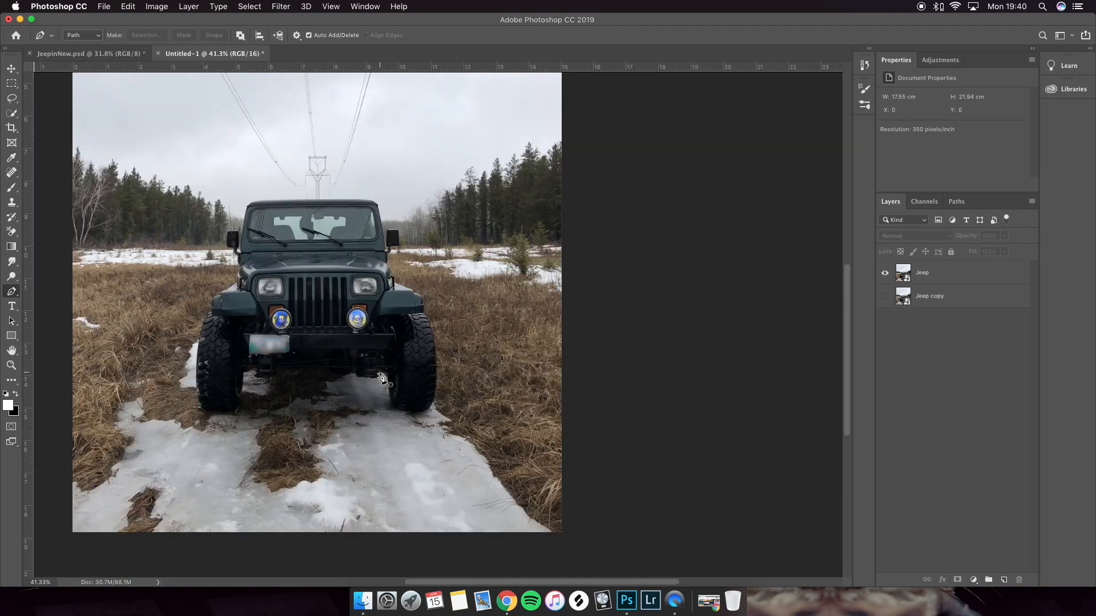
{"action": "left_click", "coordinate": [479, 412]}
{"action": "left_click_drag", "start_coordinate": [481, 424], "coordinate": [486, 427]}
{"action": "left_click_drag", "start_coordinate": [492, 430], "coordinate": [510, 431]}
{"action": "key", "text": "super+z"}
{"action": "key", "text": "super+z"}
{"action": "key", "text": "super+z"}
{"action": "key", "text": "super+z"}
{"action": "key", "text": "super+z"}
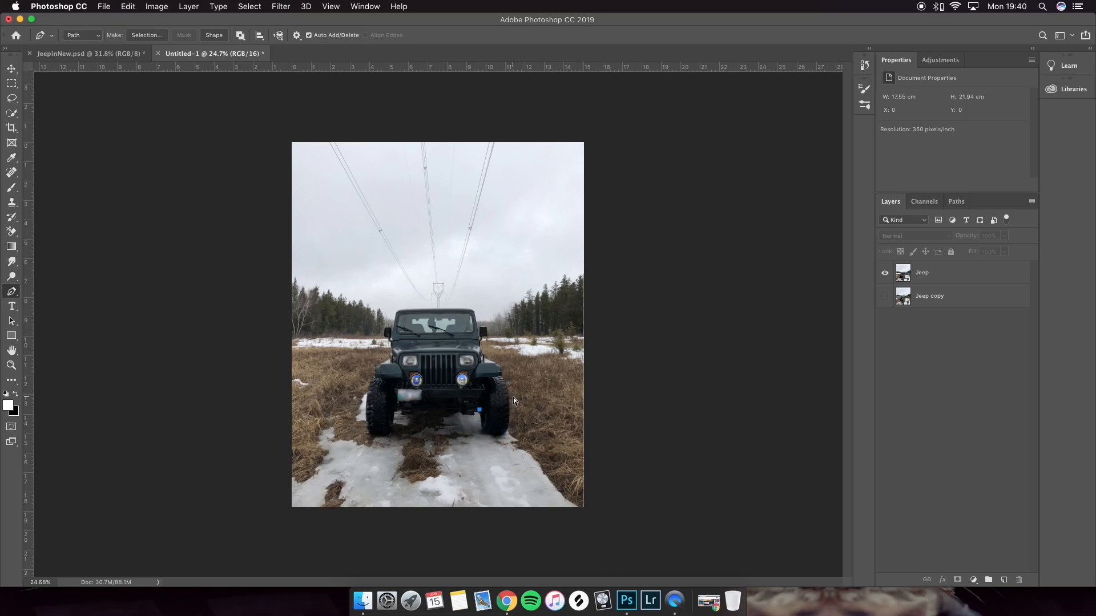
- Start a pen path at the undercarriage beside the photo's right-hand tyre and trace down the tyre's inner edge
{"action": "scroll", "coordinate": [485, 422], "scroll_direction": "up", "scroll_amount": 4}
{"action": "scroll", "coordinate": [486, 422], "scroll_direction": "up", "scroll_amount": 6}
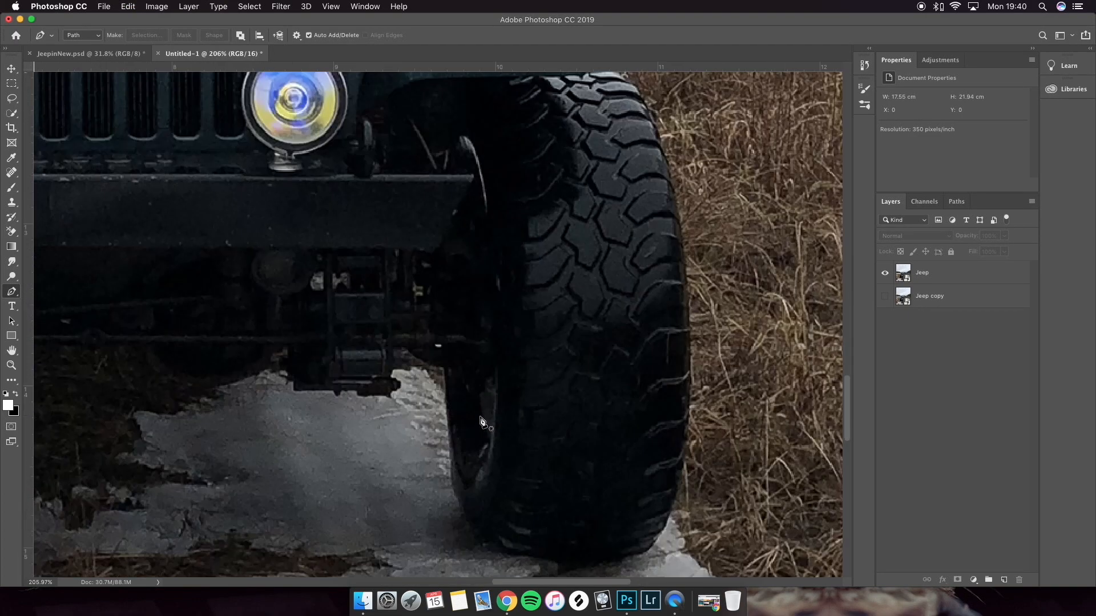
{"action": "left_click", "coordinate": [371, 315]}
{"action": "left_click_drag", "start_coordinate": [396, 329], "coordinate": [411, 336]}
{"action": "left_click", "coordinate": [423, 335]}
{"action": "left_click_drag", "start_coordinate": [429, 441], "coordinate": [400, 503]}
{"action": "scroll", "coordinate": [431, 461], "scroll_direction": "down", "scroll_amount": 3}
{"action": "scroll", "coordinate": [431, 461], "scroll_direction": "right", "scroll_amount": 2}
{"action": "left_click", "coordinate": [381, 457]}
{"action": "left_click", "coordinate": [390, 476]}
{"action": "left_click_drag", "start_coordinate": [402, 506], "coordinate": [404, 516]}
{"action": "key", "text": "super+z"}
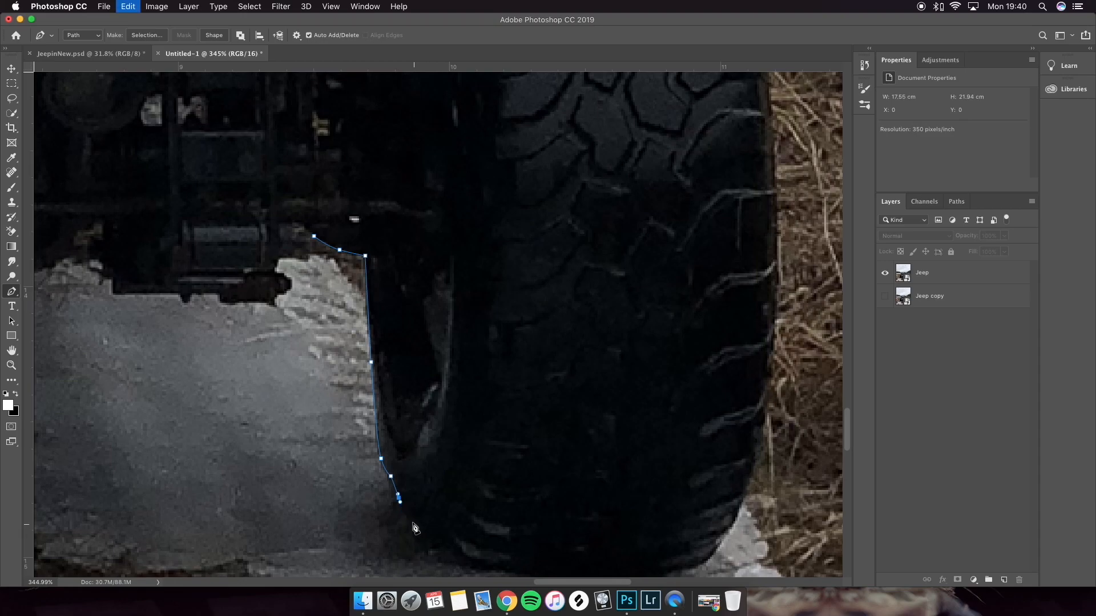
{"action": "mouse_move", "coordinate": [414, 525]}
{"action": "left_mouse_down"}
{"action": "mouse_move", "coordinate": [464, 523]}
{"action": "mouse_move", "coordinate": [421, 533]}
{"action": "left_mouse_up"}
{"action": "scroll", "coordinate": [434, 517], "scroll_direction": "down", "scroll_amount": 2}
{"action": "left_click_drag", "start_coordinate": [426, 492], "coordinate": [550, 506]}
{"action": "key", "text": "super+z"}
{"action": "key", "text": "super+z"}
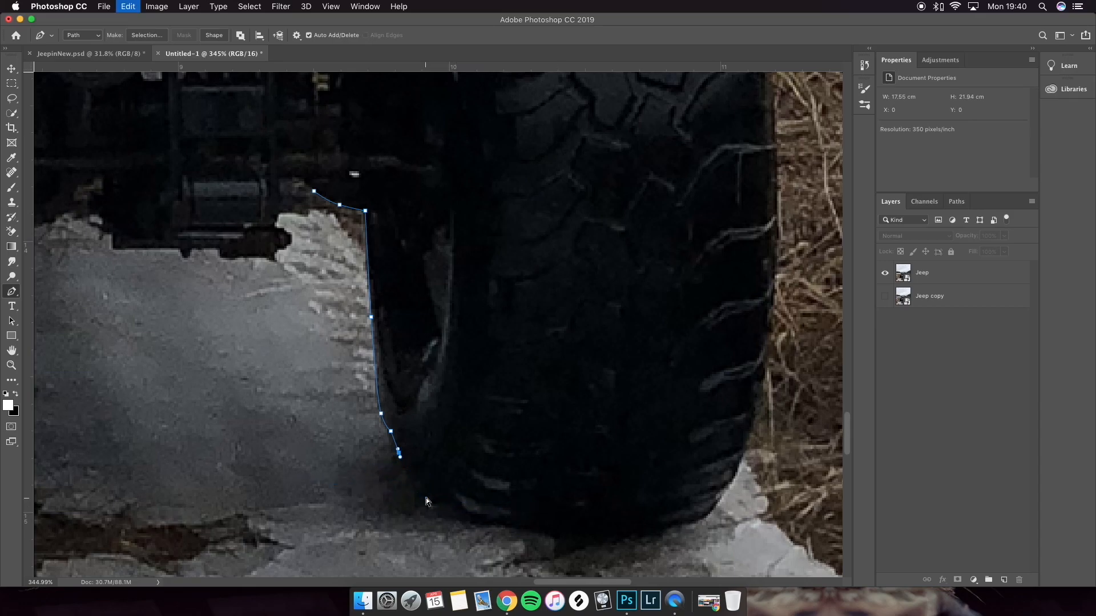
- Continue the path around the bottom of the right-hand tyre where it meets the snow
{"action": "scroll", "coordinate": [426, 497], "scroll_direction": "down", "scroll_amount": 1}
{"action": "scroll", "coordinate": [425, 498], "scroll_direction": "right", "scroll_amount": 1}
{"action": "left_click_drag", "start_coordinate": [411, 489], "coordinate": [418, 496]}
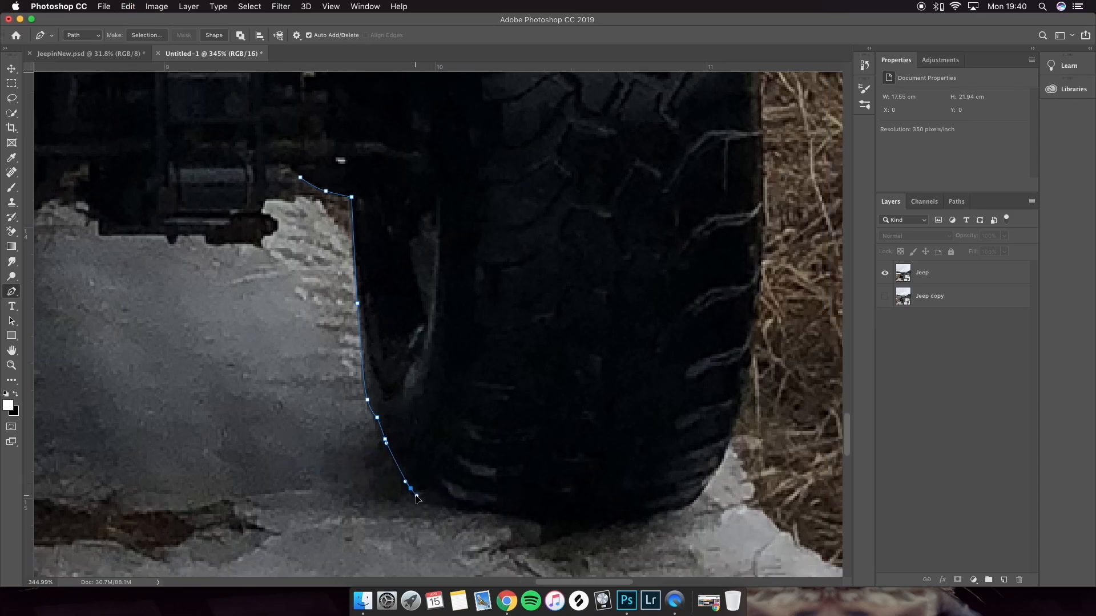
{"action": "left_click", "coordinate": [450, 506]}
{"action": "left_click_drag", "start_coordinate": [506, 522], "coordinate": [522, 523]}
{"action": "left_click_drag", "start_coordinate": [684, 507], "coordinate": [690, 506]}
- Trace the path up the outer tread of the right-hand tyre to just beneath the fender, keeping the Pen tool active
{"action": "scroll", "coordinate": [689, 506], "scroll_direction": "right", "scroll_amount": 5}
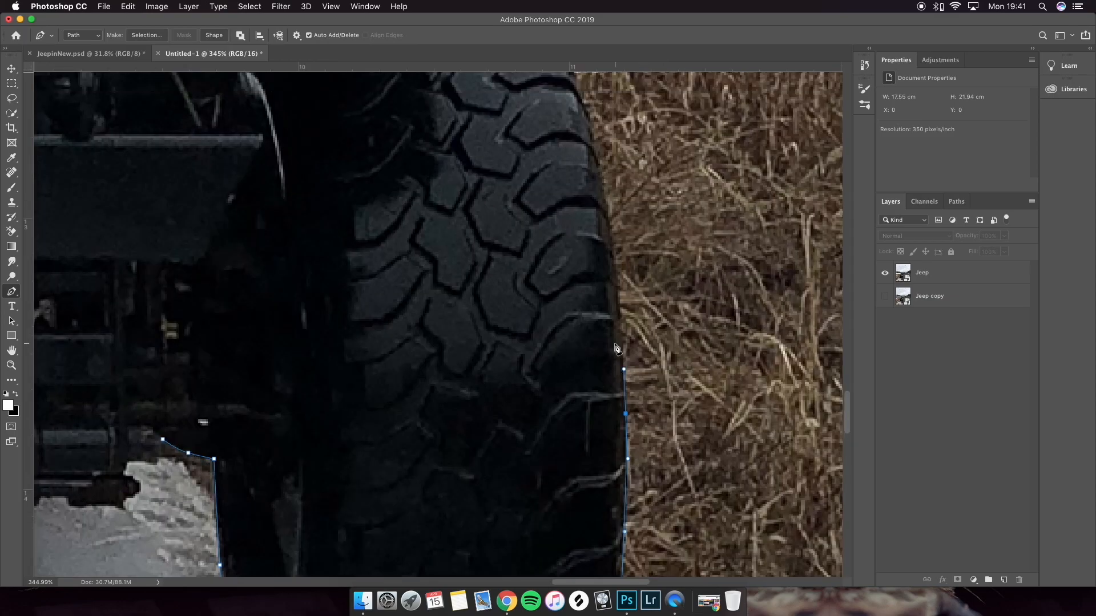
{"action": "scroll", "coordinate": [616, 348], "scroll_direction": "up", "scroll_amount": 1}
{"action": "left_click", "coordinate": [620, 348]}
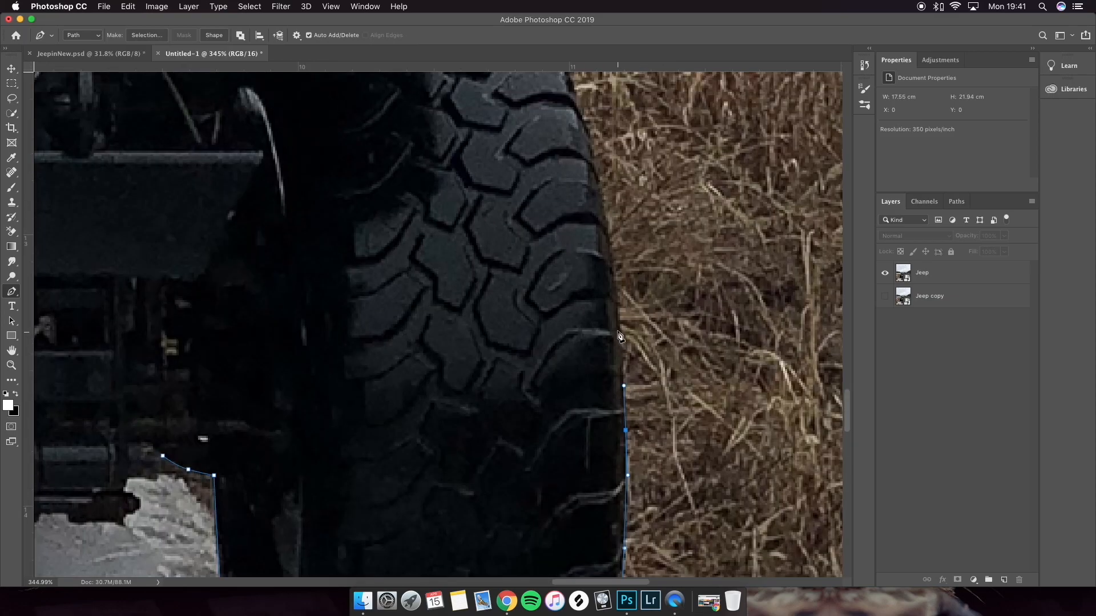
{"action": "left_click", "coordinate": [618, 317]}
{"action": "scroll", "coordinate": [614, 273], "scroll_direction": "up", "scroll_amount": 6}
{"action": "left_click_drag", "start_coordinate": [617, 345], "coordinate": [609, 310]}
{"action": "scroll", "coordinate": [610, 319], "scroll_direction": "up", "scroll_amount": 5}
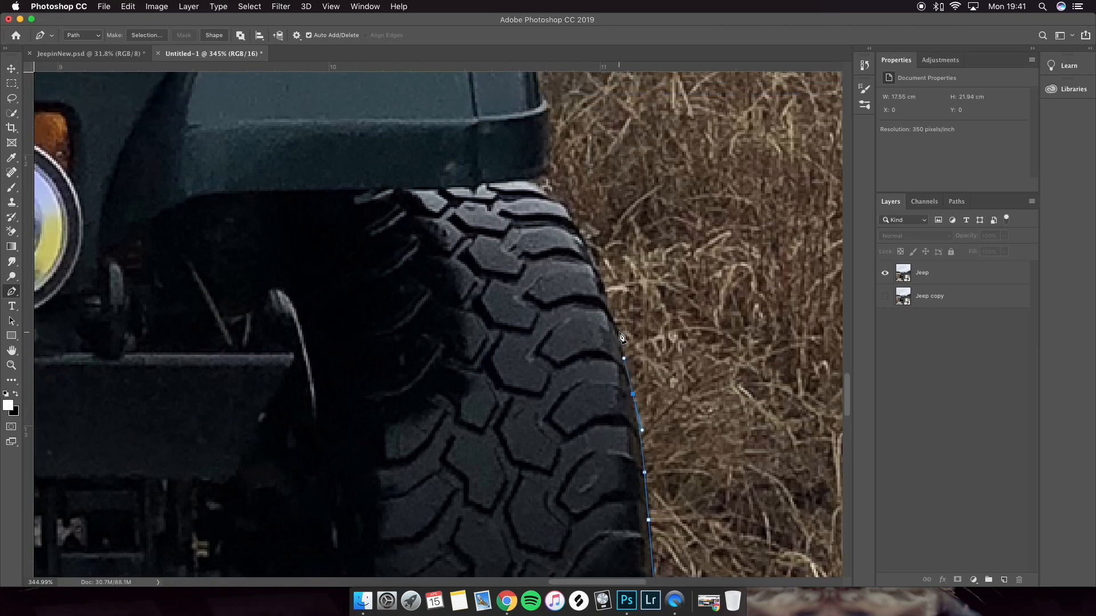
{"action": "left_click_drag", "start_coordinate": [660, 370], "coordinate": [652, 346]}
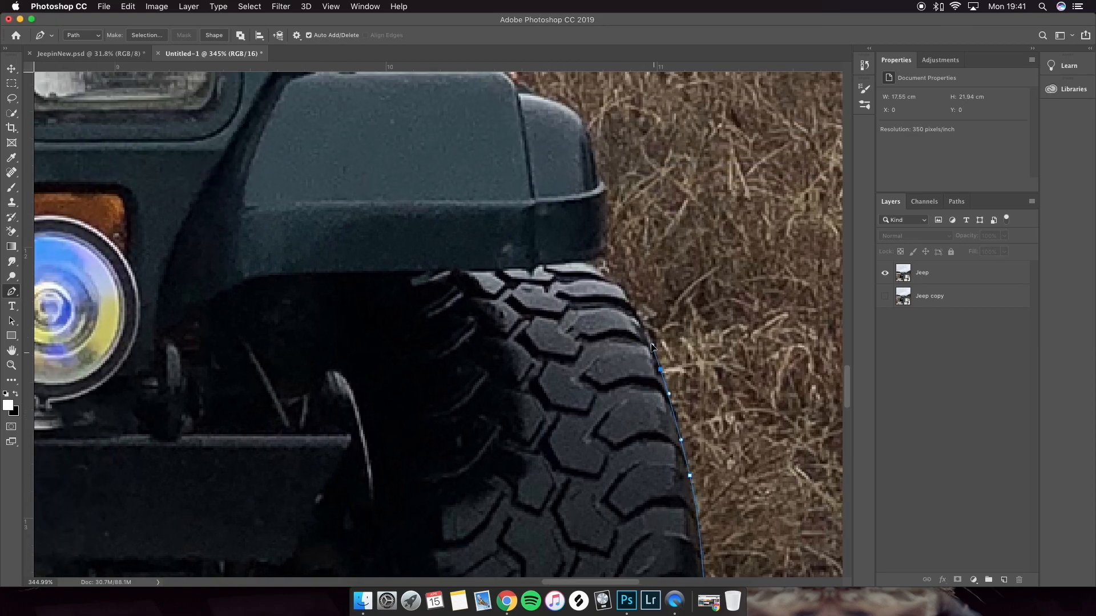
{"action": "left_click_drag", "start_coordinate": [635, 308], "coordinate": [628, 300]}
{"action": "left_click", "coordinate": [11, 113]}
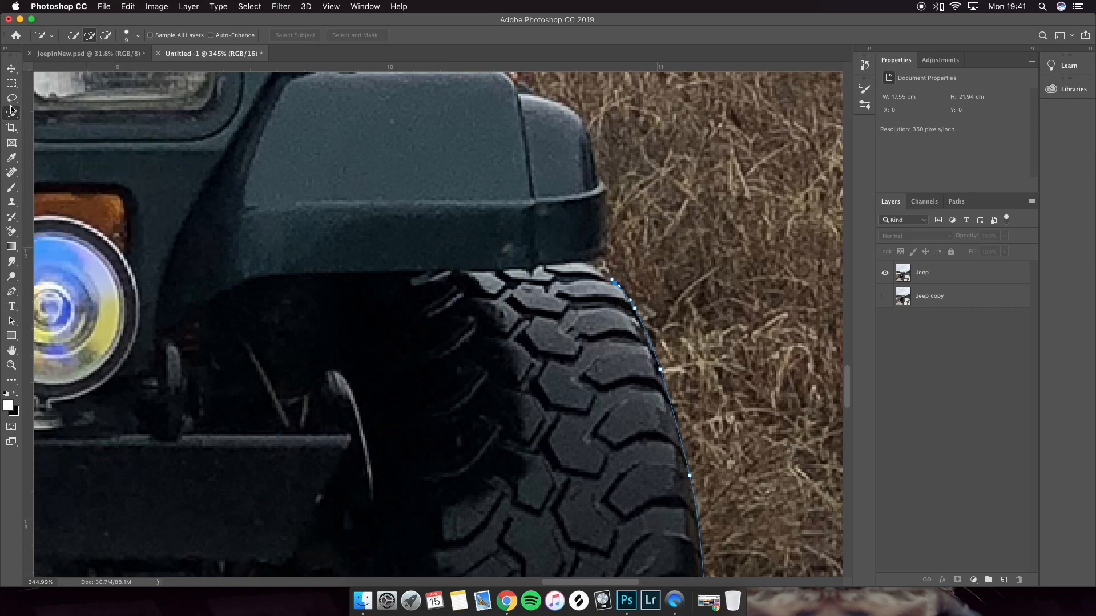
{"action": "left_click", "coordinate": [11, 291]}
- Extend the path around the right-hand fender and up the side of the hood to the mirror bracket
{"action": "scroll", "coordinate": [554, 341], "scroll_direction": "up", "scroll_amount": 5}
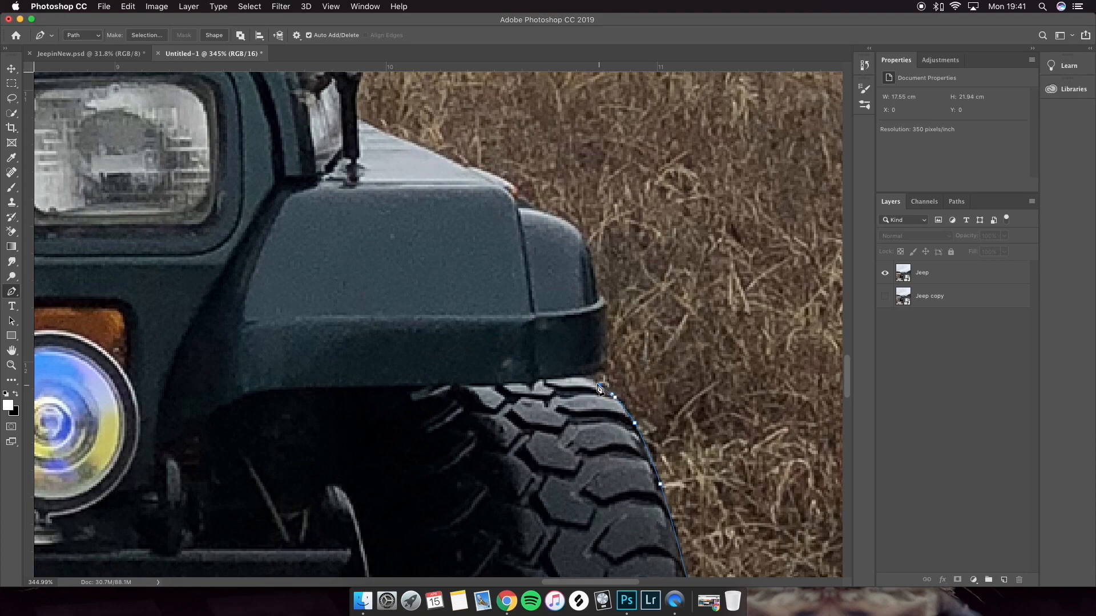
{"action": "left_click", "coordinate": [598, 384]}
{"action": "left_click", "coordinate": [607, 313]}
{"action": "scroll", "coordinate": [607, 313], "scroll_direction": "up", "scroll_amount": 3}
{"action": "left_click", "coordinate": [568, 288]}
{"action": "scroll", "coordinate": [568, 288], "scroll_direction": "up", "scroll_amount": 5}
{"action": "scroll", "coordinate": [464, 343], "scroll_direction": "up", "scroll_amount": 5}
{"action": "left_click", "coordinate": [452, 305]}
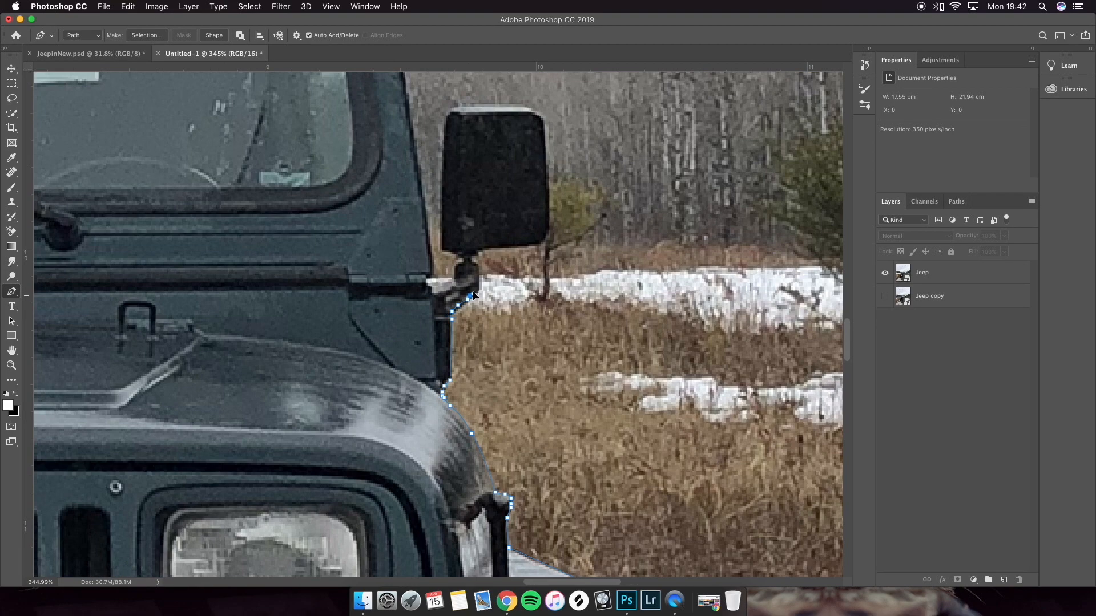
- Trace the path around the right-hand side mirror back to the windshield frame
{"action": "left_click", "coordinate": [543, 237]}
{"action": "left_click_drag", "start_coordinate": [561, 247], "coordinate": [561, 239]}
{"action": "left_click", "coordinate": [537, 213]}
{"action": "left_click", "coordinate": [461, 221]}
- Carry the path up the windshield frame and across the roof's top edge to its left-hand corner
{"action": "scroll", "coordinate": [448, 342], "scroll_direction": "up", "scroll_amount": 5}
{"action": "left_click", "coordinate": [445, 255]}
{"action": "scroll", "coordinate": [362, 232], "scroll_direction": "left", "scroll_amount": 5}
{"action": "left_click", "coordinate": [552, 205]}
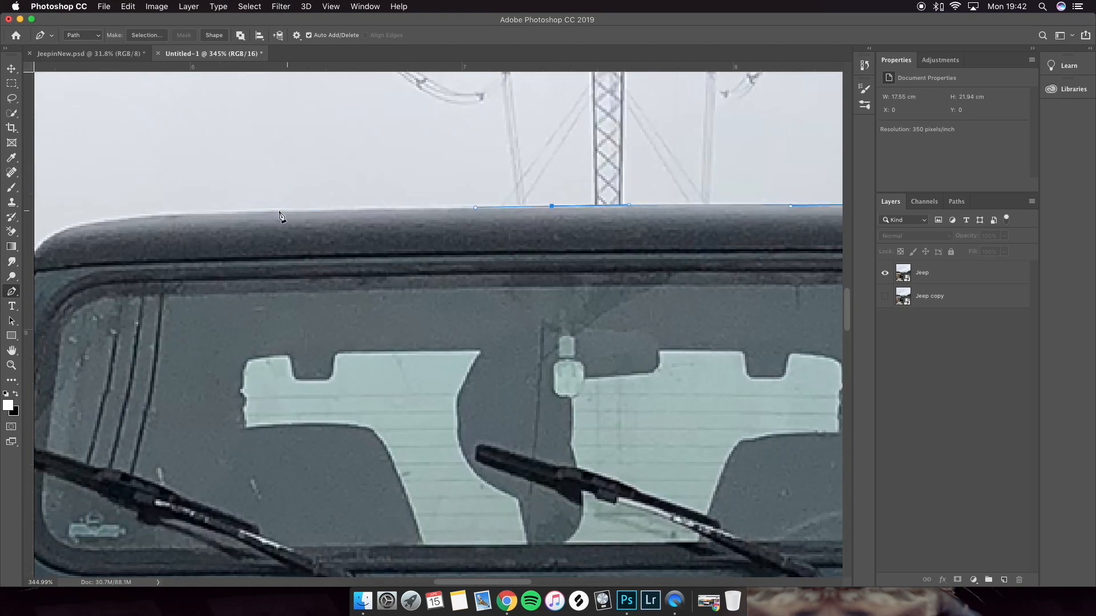
{"action": "scroll", "coordinate": [282, 215], "scroll_direction": "left", "scroll_amount": 4}
{"action": "left_click", "coordinate": [249, 283]}
- Trace the path down the left-hand side of the Jeep, around its mirror and along the hood to the fender
{"action": "scroll", "coordinate": [247, 285], "scroll_direction": "down", "scroll_amount": 5}
{"action": "scroll", "coordinate": [247, 286], "scroll_direction": "left", "scroll_amount": 5}
{"action": "scroll", "coordinate": [365, 320], "scroll_direction": "right", "scroll_amount": 3}
{"action": "left_click", "coordinate": [257, 318]}
{"action": "scroll", "coordinate": [308, 343], "scroll_direction": "down", "scroll_amount": 2}
{"action": "left_click", "coordinate": [363, 443]}
{"action": "scroll", "coordinate": [354, 445], "scroll_direction": "down", "scroll_amount": 4}
{"action": "left_click", "coordinate": [254, 463]}
- Continue the path around the left-hand fender and down the outer edge of that tyre
{"action": "scroll", "coordinate": [267, 451], "scroll_direction": "down", "scroll_amount": 5}
{"action": "left_click", "coordinate": [211, 259]}
{"action": "scroll", "coordinate": [228, 286], "scroll_direction": "down", "scroll_amount": 5}
{"action": "left_click", "coordinate": [306, 291]}
{"action": "scroll", "coordinate": [297, 343], "scroll_direction": "down", "scroll_amount": 6}
{"action": "left_click", "coordinate": [289, 501]}
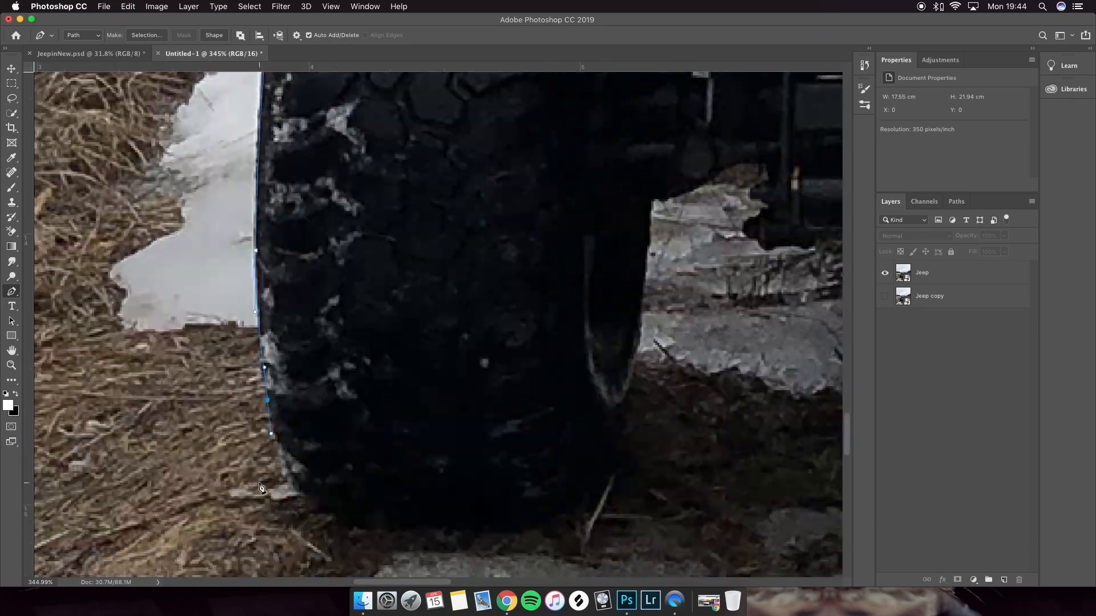
- Trace the path around the bottom of the left-hand tyre, up its inner edge and onto the undercarriage
{"action": "scroll", "coordinate": [412, 513], "scroll_direction": "right", "scroll_amount": 4}
{"action": "left_click_drag", "start_coordinate": [453, 407], "coordinate": [458, 372]}
{"action": "left_click", "coordinate": [467, 265]}
{"action": "left_click", "coordinate": [582, 313]}
{"action": "left_click", "coordinate": [742, 301]}
- Follow the undercarriage's lower edge with the path back to the right-hand tyre and close it at the starting point
{"action": "scroll", "coordinate": [741, 268], "scroll_direction": "right", "scroll_amount": 5}
{"action": "scroll", "coordinate": [384, 232], "scroll_direction": "right", "scroll_amount": 6}
{"action": "left_click_drag", "start_coordinate": [374, 289], "coordinate": [448, 287]}
{"action": "left_click", "coordinate": [496, 285]}
{"action": "left_click", "coordinate": [563, 244]}
{"action": "left_click", "coordinate": [573, 307]}
{"action": "scroll", "coordinate": [728, 308], "scroll_direction": "right", "scroll_amount": 5}
{"action": "left_click", "coordinate": [595, 250]}
- Duplicate the Jeep layer, place the duplicate directly beneath the original and name it "Jeep Background"
{"action": "left_click", "coordinate": [921, 273]}
{"action": "key", "text": "v"}
{"action": "key", "text": "g"}
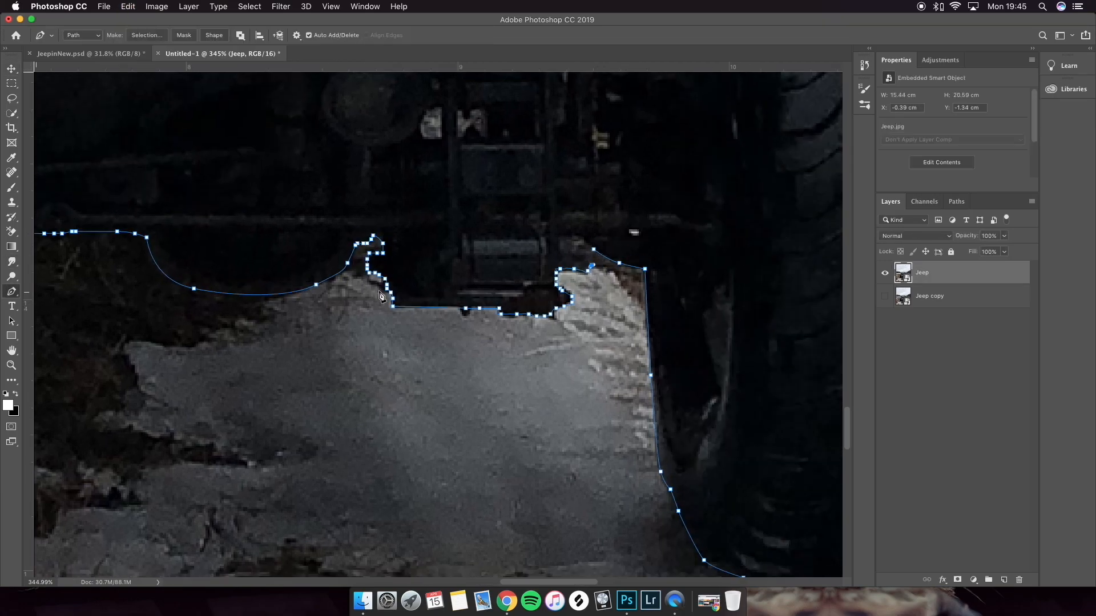
{"action": "key", "text": "p"}
{"action": "scroll", "coordinate": [596, 283], "scroll_direction": "down", "scroll_amount": 4}
{"action": "scroll", "coordinate": [438, 324], "scroll_direction": "down", "scroll_amount": 5}
{"action": "key", "text": "super+j"}
{"action": "left_click_drag", "start_coordinate": [938, 272], "coordinate": [942, 301]}
{"action": "double_click", "coordinate": [936, 296]}
{"action": "type", "text": "Jeep Background"}
{"action": "key", "text": "Return"}
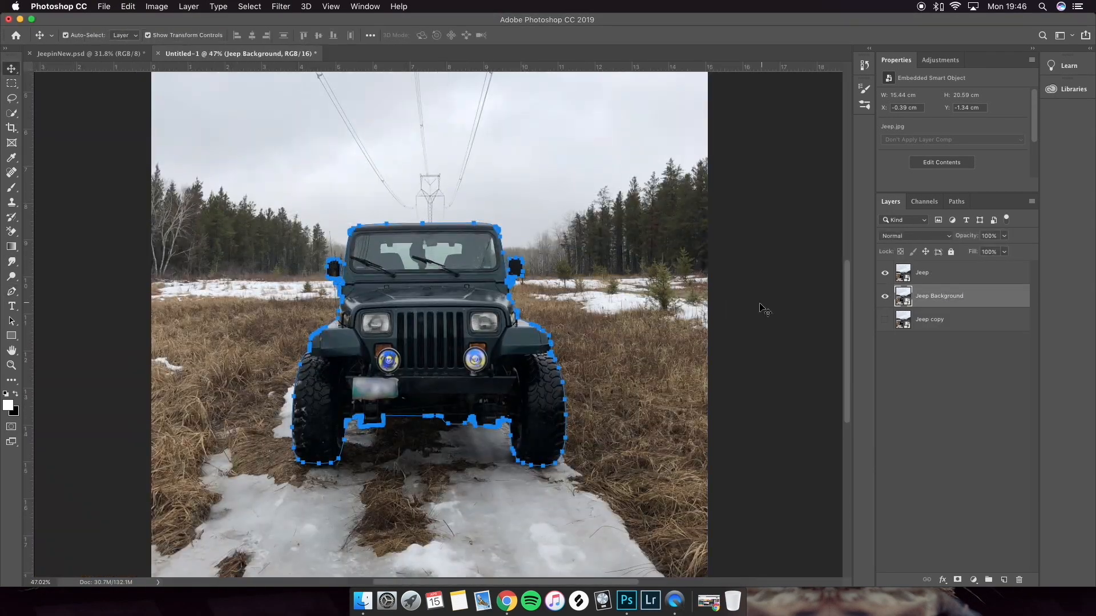
- With the Jeep layer active, convert the path to a new anti-aliased selection with a feather radius of 0 pixels
{"action": "left_click", "coordinate": [930, 273]}
{"action": "key", "text": "p"}
{"action": "scroll", "coordinate": [648, 322], "scroll_direction": "down", "scroll_amount": 3}
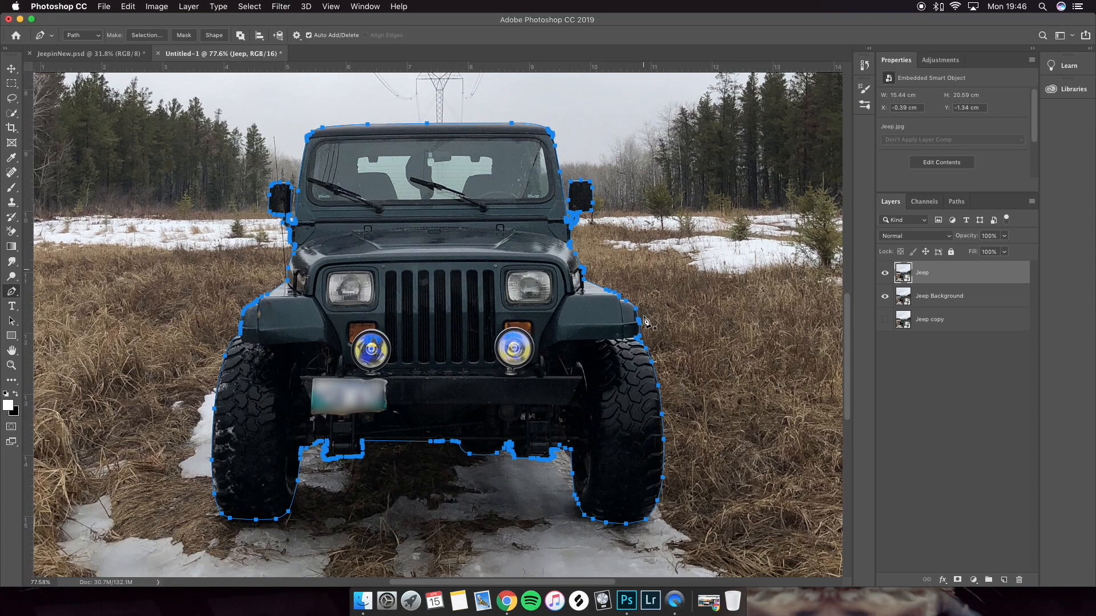
{"action": "right_click", "coordinate": [447, 298]}
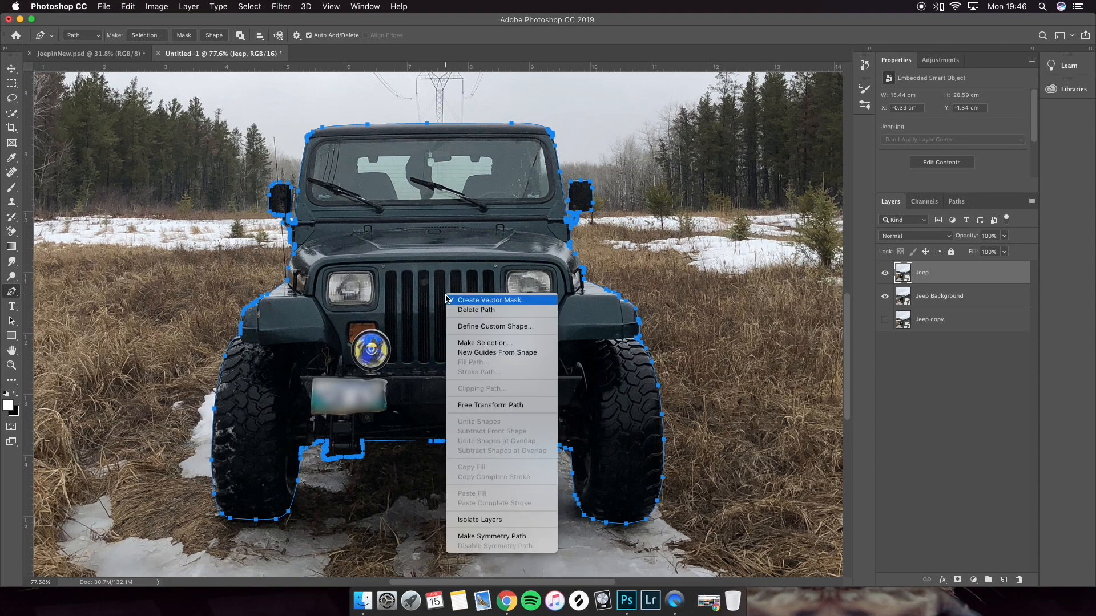
{"action": "left_click", "coordinate": [470, 343]}
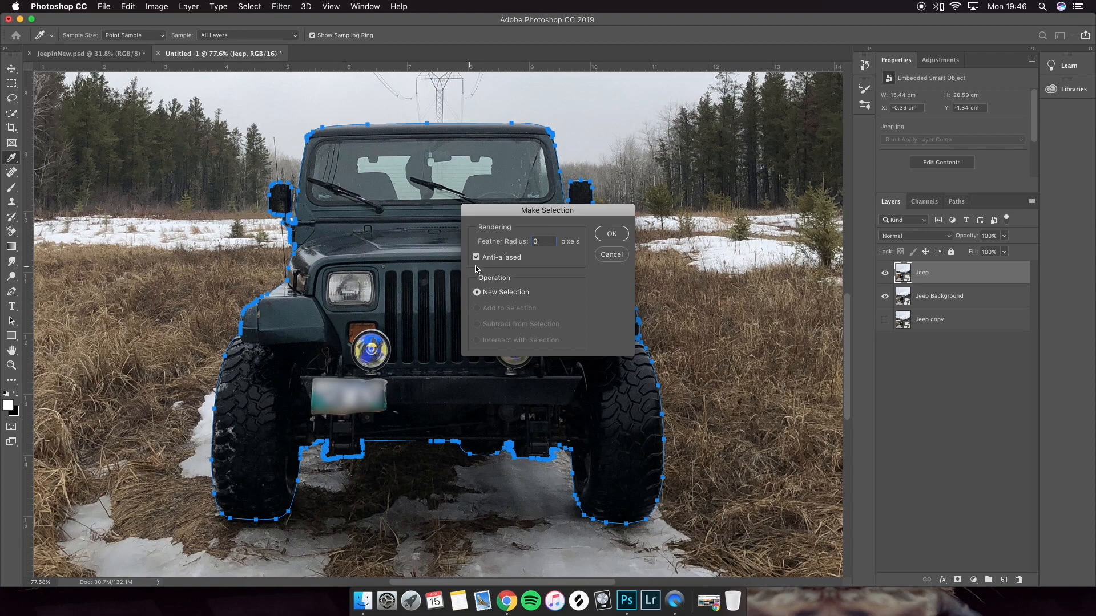
{"action": "left_click", "coordinate": [602, 240]}
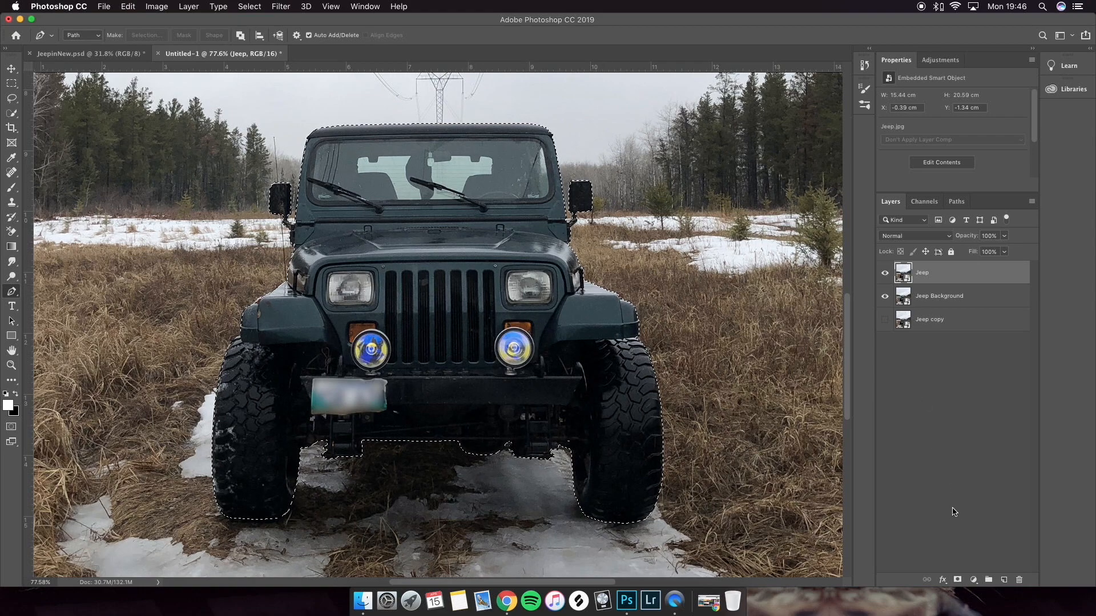
- Mask the Jeep layer to the selection and hide the Jeep Background layer to check the cutout
{"action": "left_click", "coordinate": [958, 579]}
{"action": "left_click", "coordinate": [885, 297]}
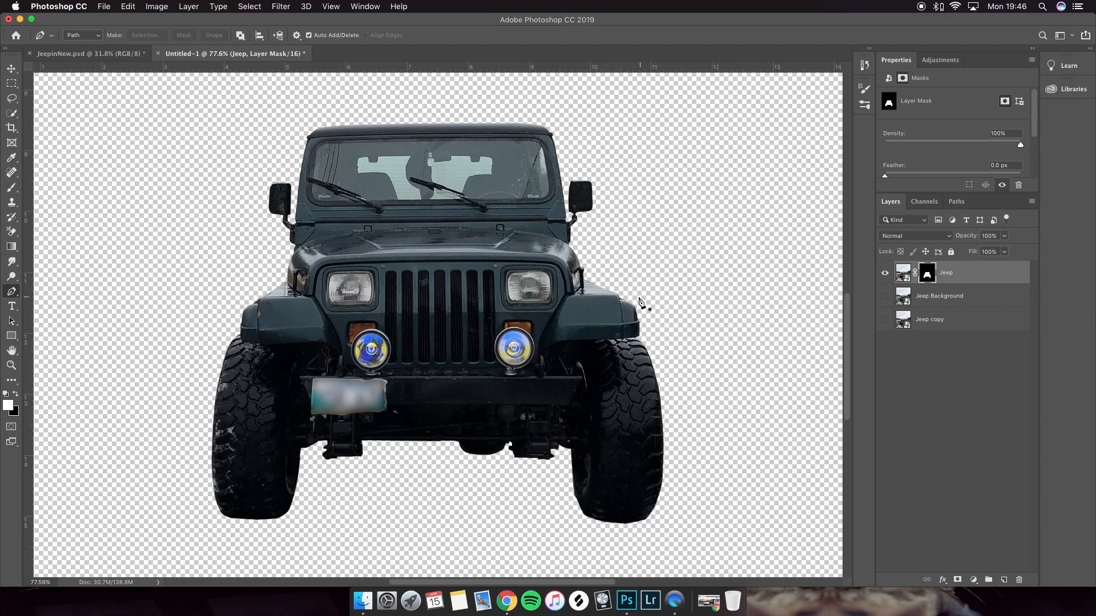
{"action": "scroll", "coordinate": [639, 298], "scroll_direction": "down", "scroll_amount": 5}
{"action": "scroll", "coordinate": [407, 364], "scroll_direction": "up", "scroll_amount": 4}
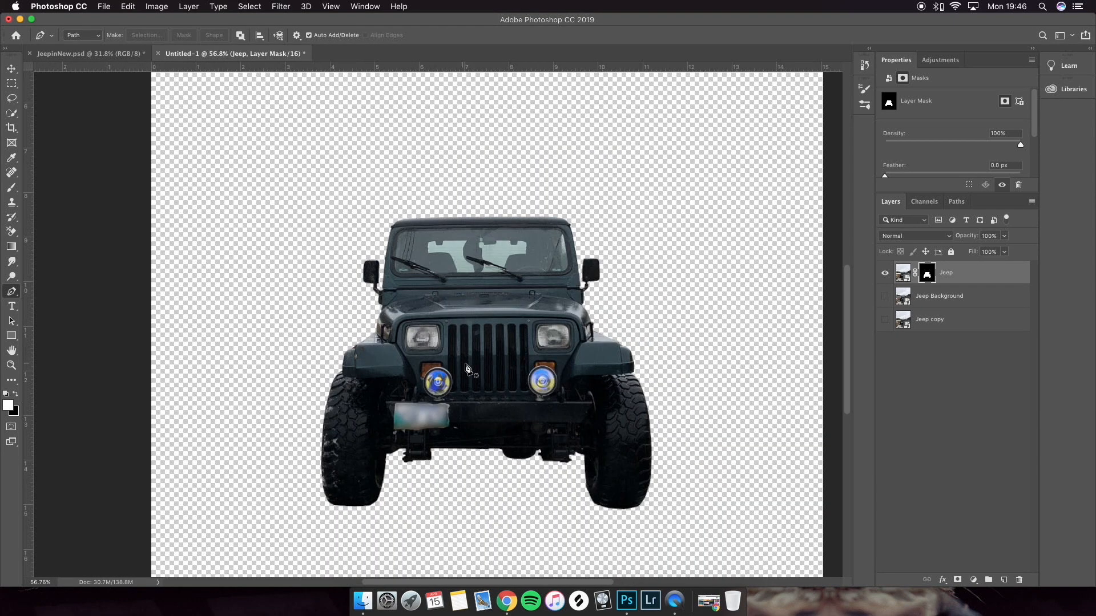
{"action": "scroll", "coordinate": [465, 368], "scroll_direction": "right", "scroll_amount": 2}
- Hide the Jeep layer, show the Jeep Background layer and make Jeep Background the active layer
{"action": "left_click", "coordinate": [885, 273]}
{"action": "left_click", "coordinate": [884, 297]}
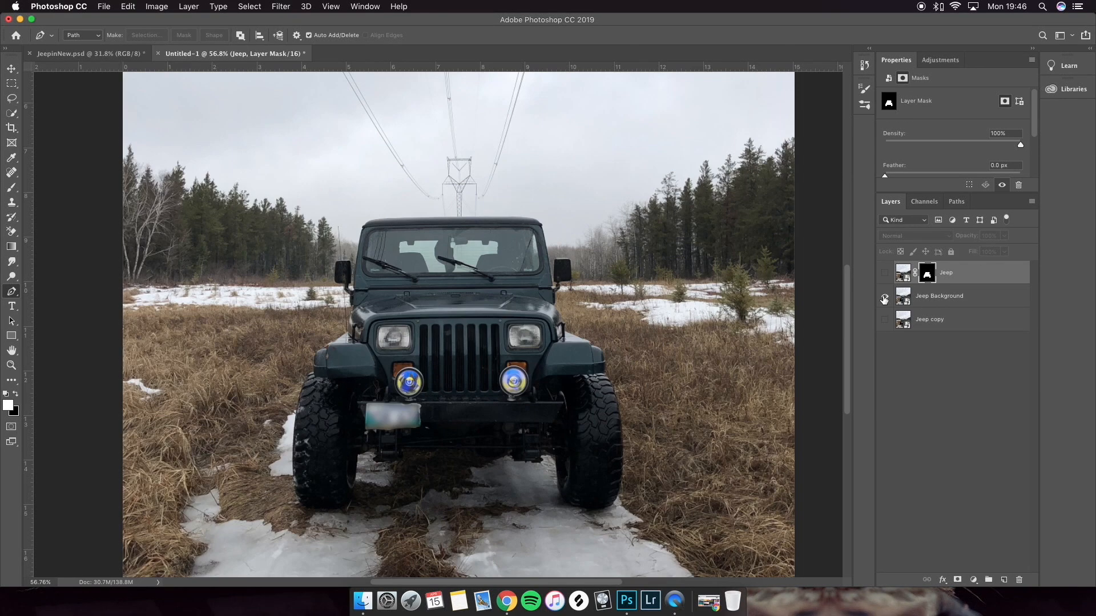
{"action": "left_click", "coordinate": [924, 298]}
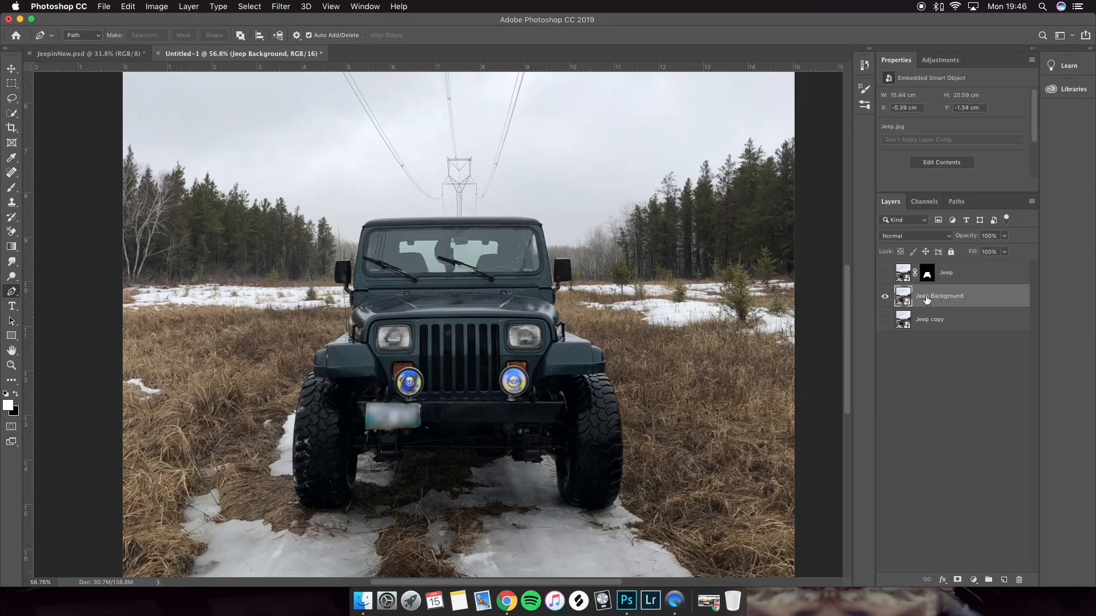
- Apply a Radial Blur filter to the Jeep Background layer and compare the look with the finished JeepinNew.psd composite
{"action": "left_click", "coordinate": [282, 6]}
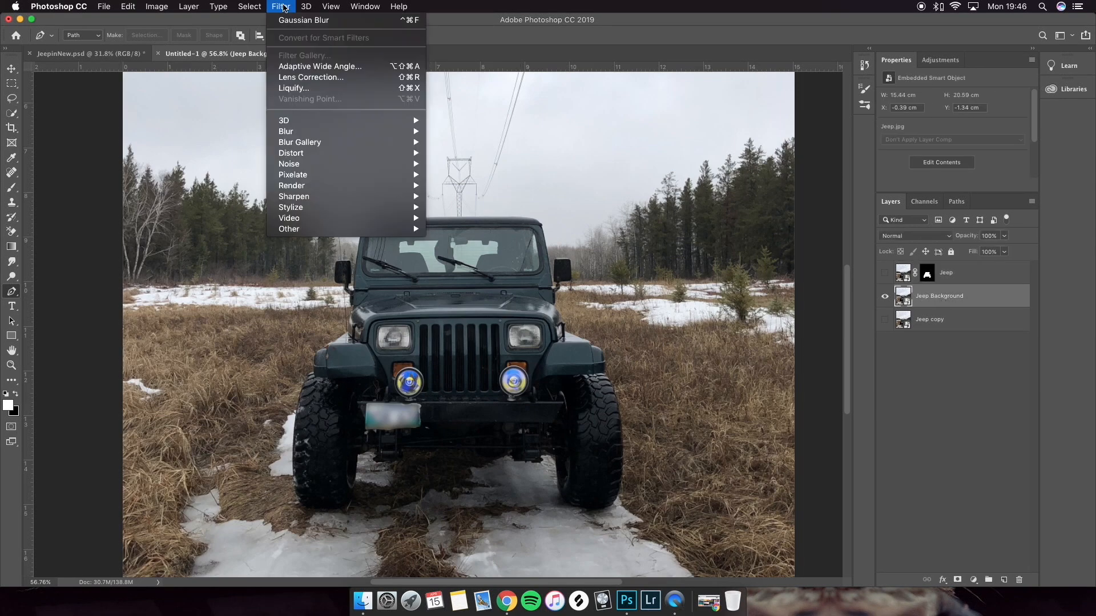
{"action": "mouse_move", "coordinate": [297, 132]}
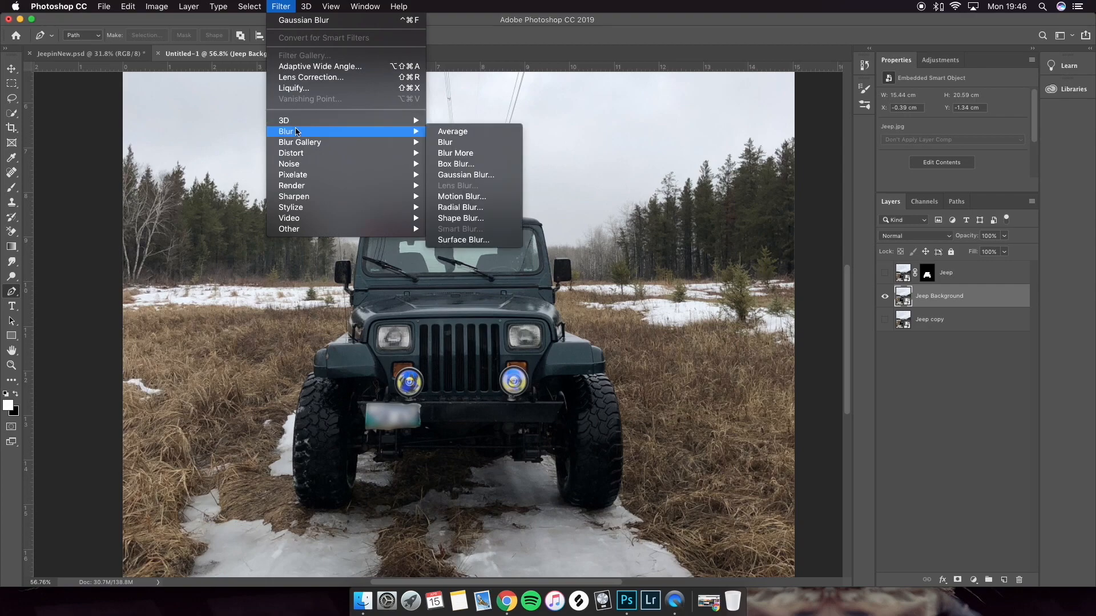
{"action": "left_click", "coordinate": [460, 207]}
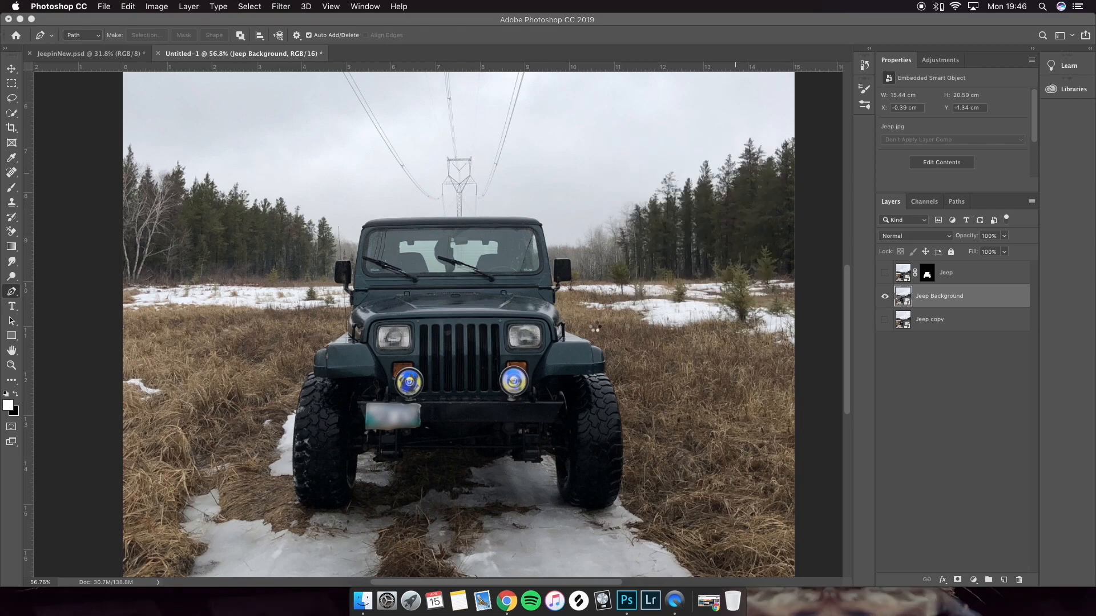
{"action": "scroll", "coordinate": [496, 323], "scroll_direction": "down", "scroll_amount": 2}
{"action": "scroll", "coordinate": [496, 324], "scroll_direction": "up", "scroll_amount": 3}
{"action": "scroll", "coordinate": [497, 323], "scroll_direction": "down", "scroll_amount": 2}
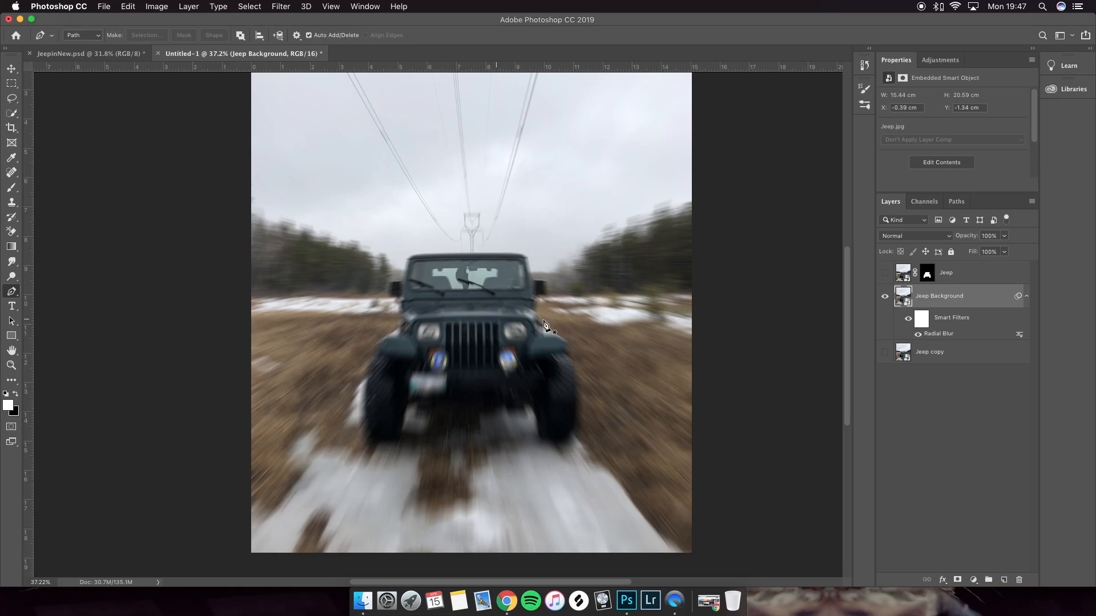
{"action": "left_click", "coordinate": [80, 53]}
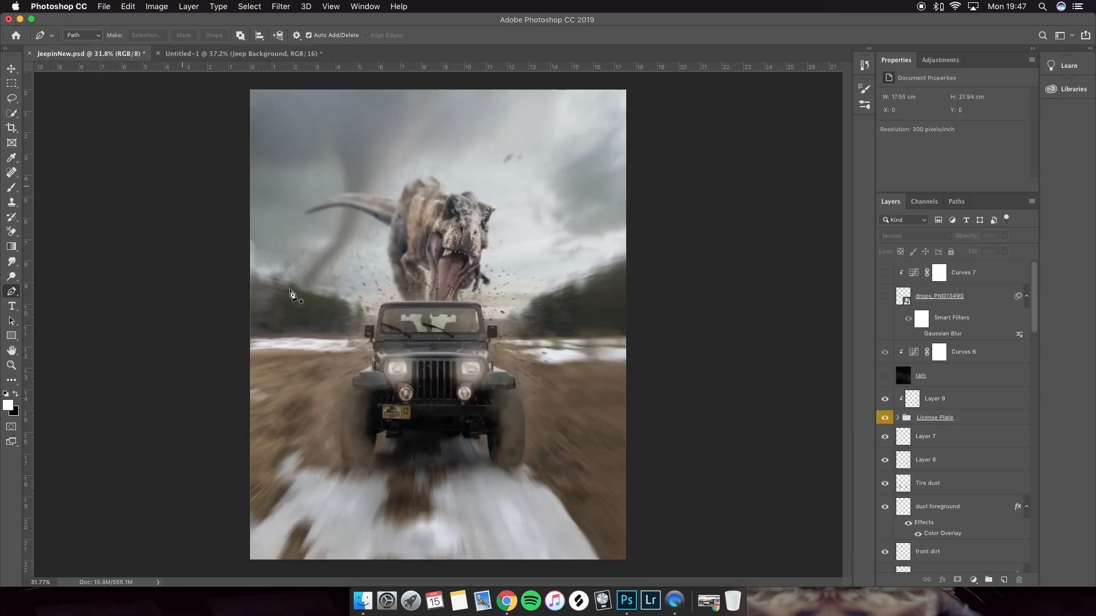
{"action": "left_click", "coordinate": [223, 54]}
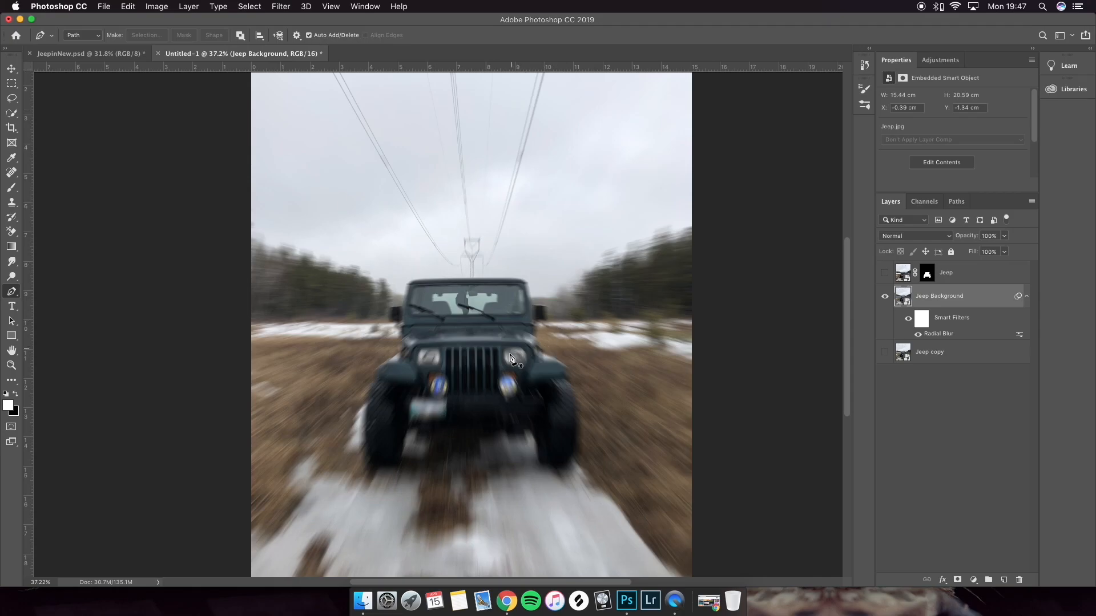
- Show the Jeep layer and examine its cutout edges around the tyres, undercarriage, bumper and windshield against the blurred background
{"action": "left_click", "coordinate": [884, 274]}
{"action": "scroll", "coordinate": [472, 390], "scroll_direction": "up", "scroll_amount": 3}
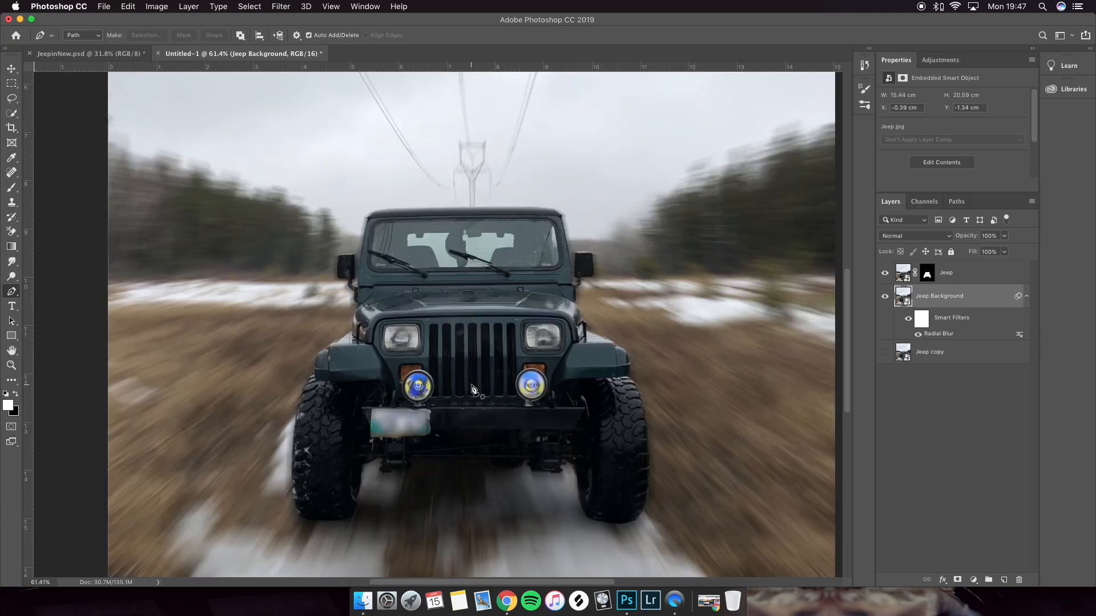
{"action": "scroll", "coordinate": [473, 390], "scroll_direction": "up", "scroll_amount": 3}
{"action": "scroll", "coordinate": [472, 388], "scroll_direction": "down", "scroll_amount": 5}
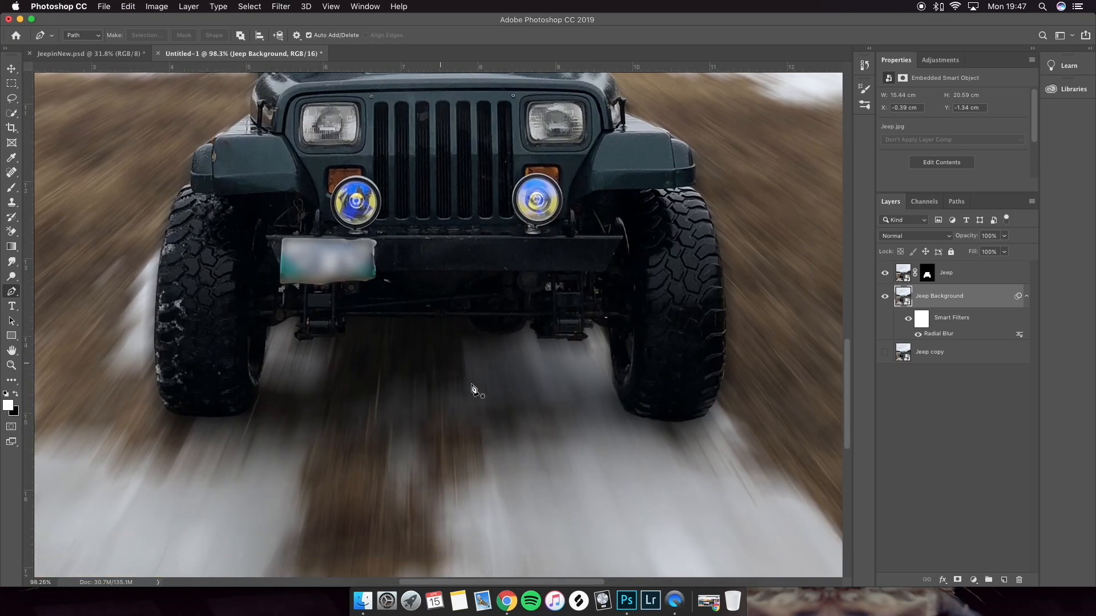
{"action": "scroll", "coordinate": [687, 282], "scroll_direction": "right", "scroll_amount": 2}
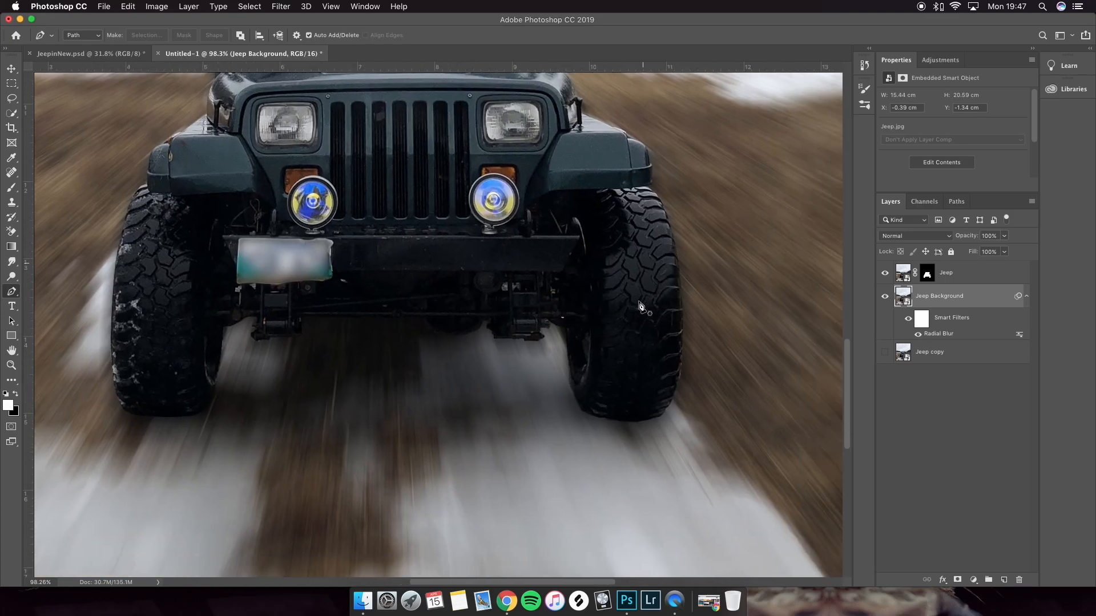
{"action": "scroll", "coordinate": [194, 320], "scroll_direction": "up", "scroll_amount": 2}
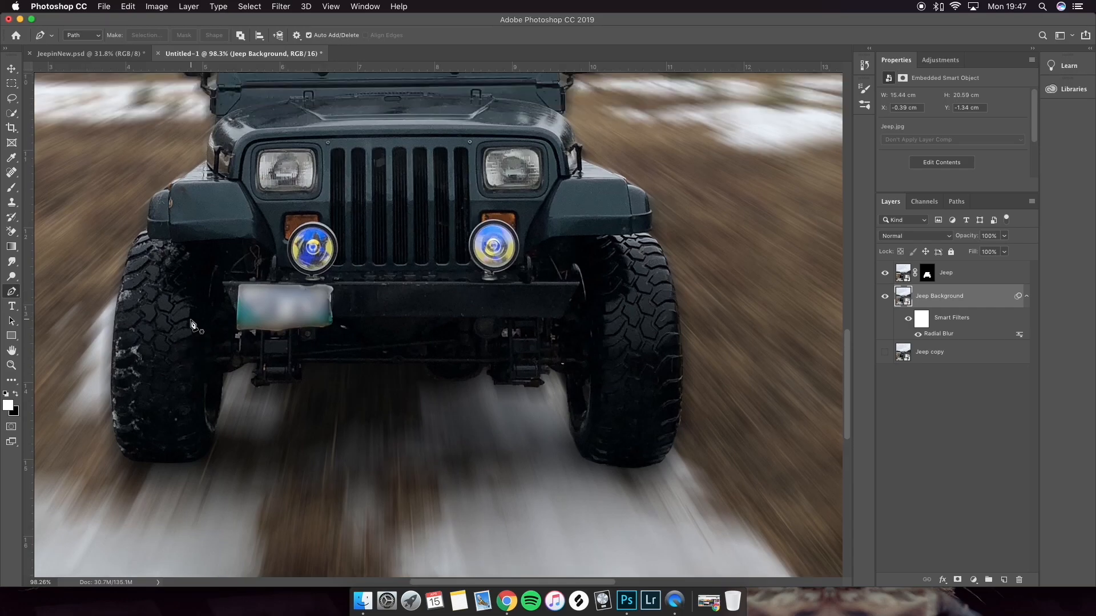
{"action": "scroll", "coordinate": [194, 325], "scroll_direction": "left", "scroll_amount": 2}
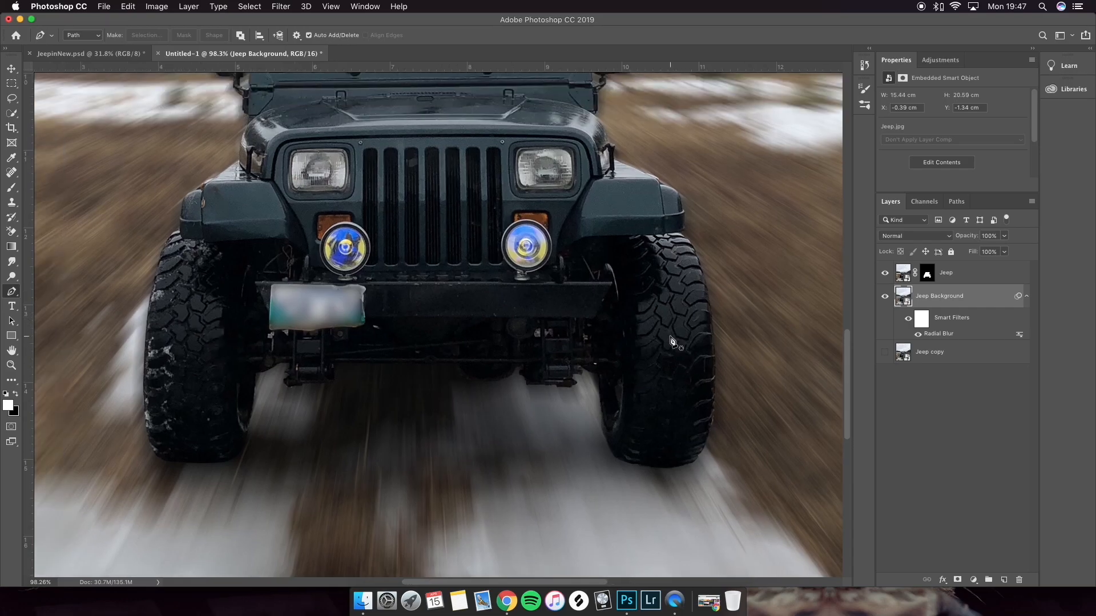
{"action": "scroll", "coordinate": [467, 368], "scroll_direction": "up", "scroll_amount": 1}
{"action": "scroll", "coordinate": [467, 369], "scroll_direction": "left", "scroll_amount": 2}
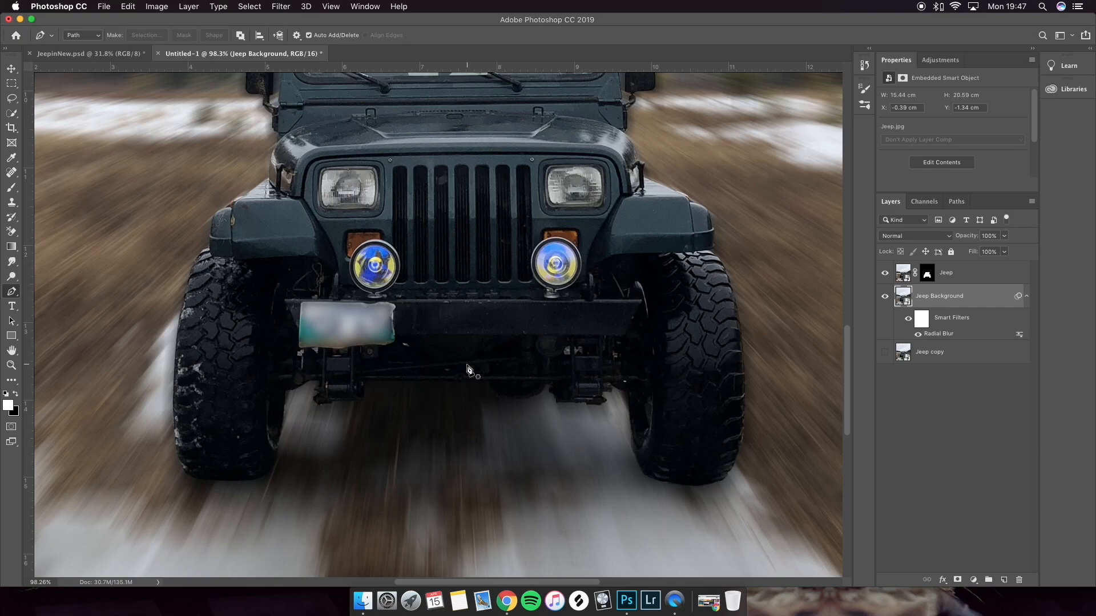
{"action": "scroll", "coordinate": [467, 368], "scroll_direction": "right", "scroll_amount": 3}
{"action": "scroll", "coordinate": [467, 368], "scroll_direction": "up", "scroll_amount": 5}
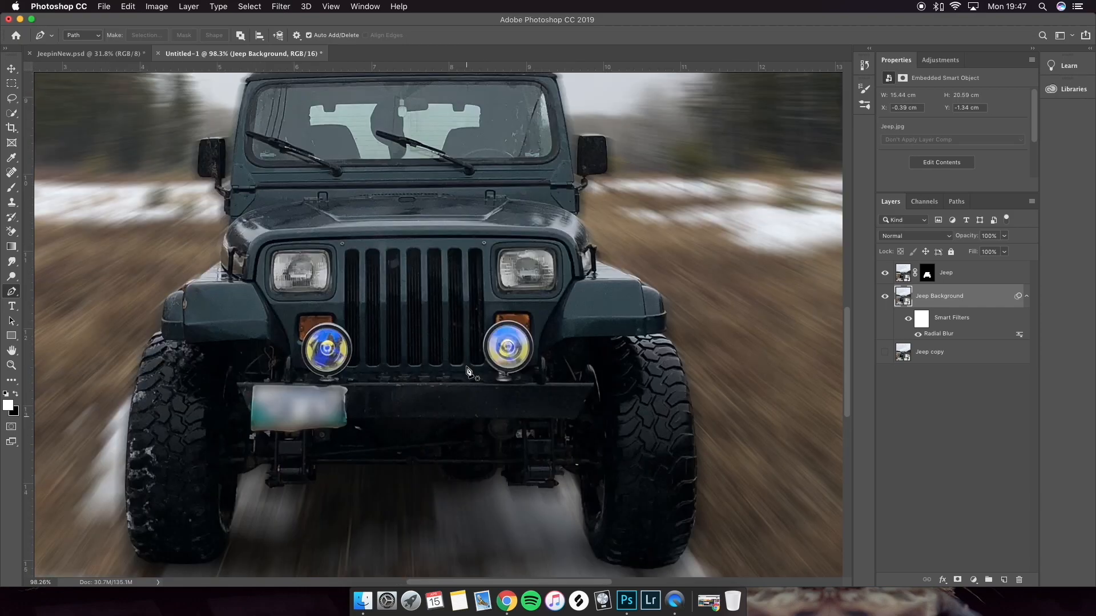
{"action": "scroll", "coordinate": [466, 370], "scroll_direction": "down", "scroll_amount": 5}
{"action": "scroll", "coordinate": [468, 370], "scroll_direction": "up", "scroll_amount": 6}
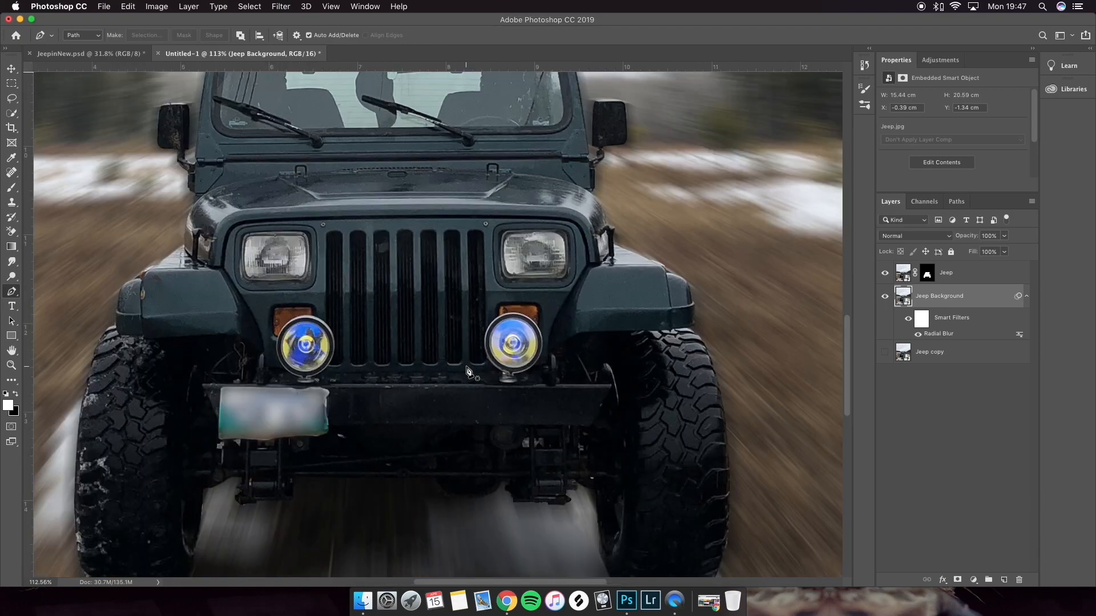
{"action": "scroll", "coordinate": [471, 371], "scroll_direction": "down", "scroll_amount": 3}
- Remove the Radial Blur from the Jeep Background layer, hide the Jeep layer and make Jeep Background active
{"action": "left_click", "coordinate": [917, 335]}
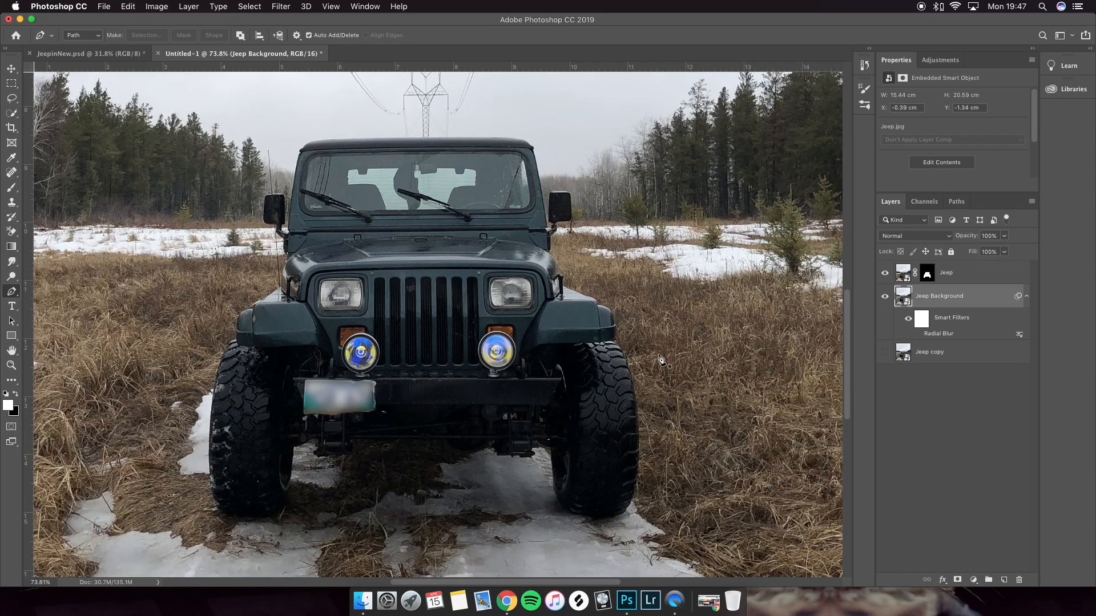
{"action": "scroll", "coordinate": [524, 365], "scroll_direction": "left", "scroll_amount": 3}
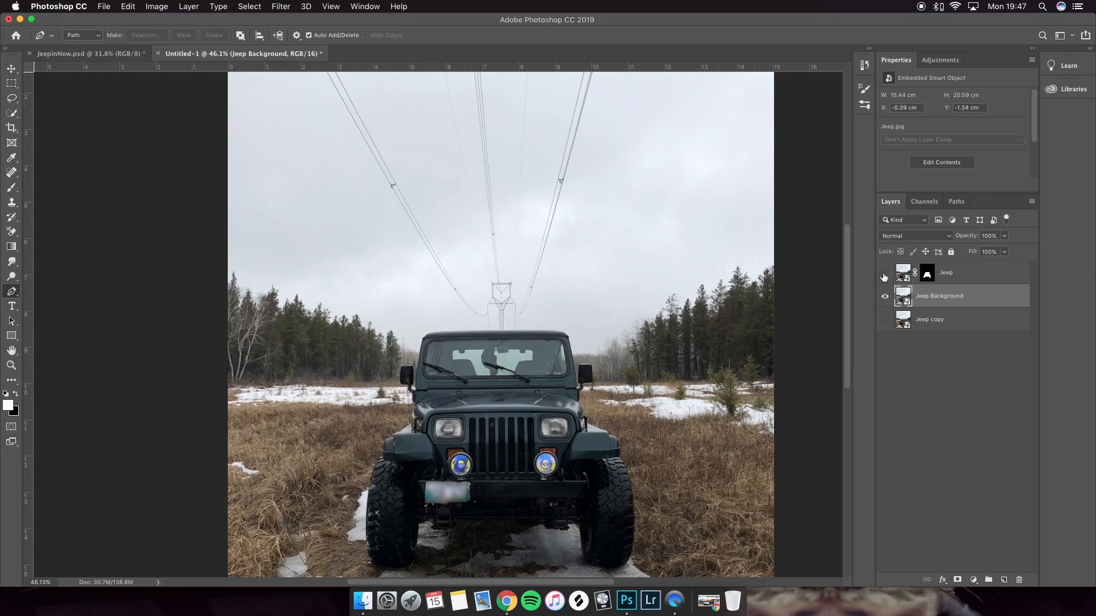
{"action": "left_click", "coordinate": [954, 278]}
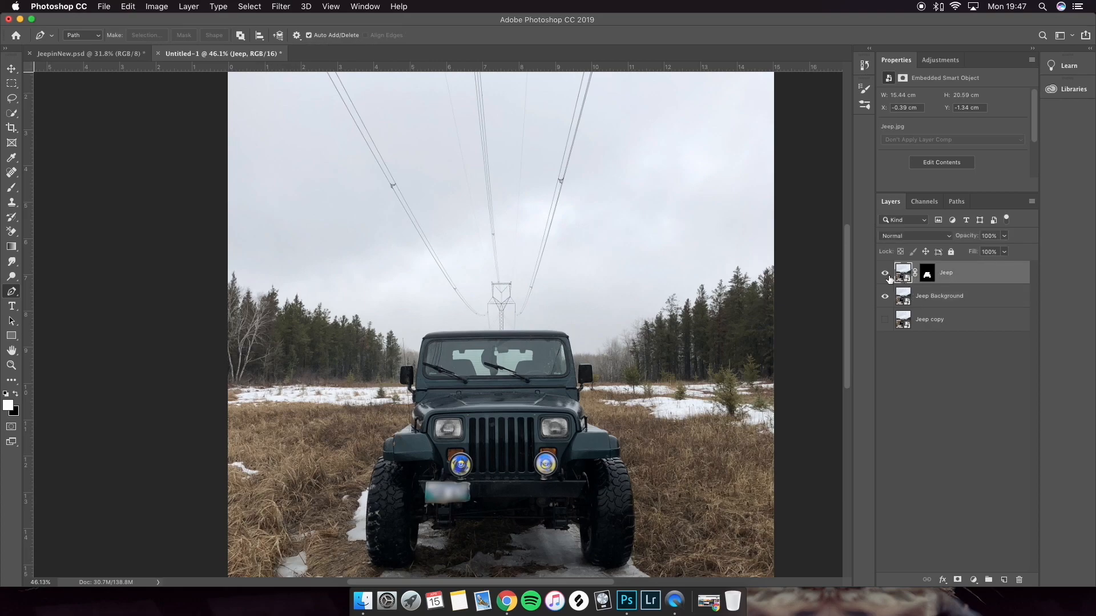
{"action": "left_click", "coordinate": [919, 299]}
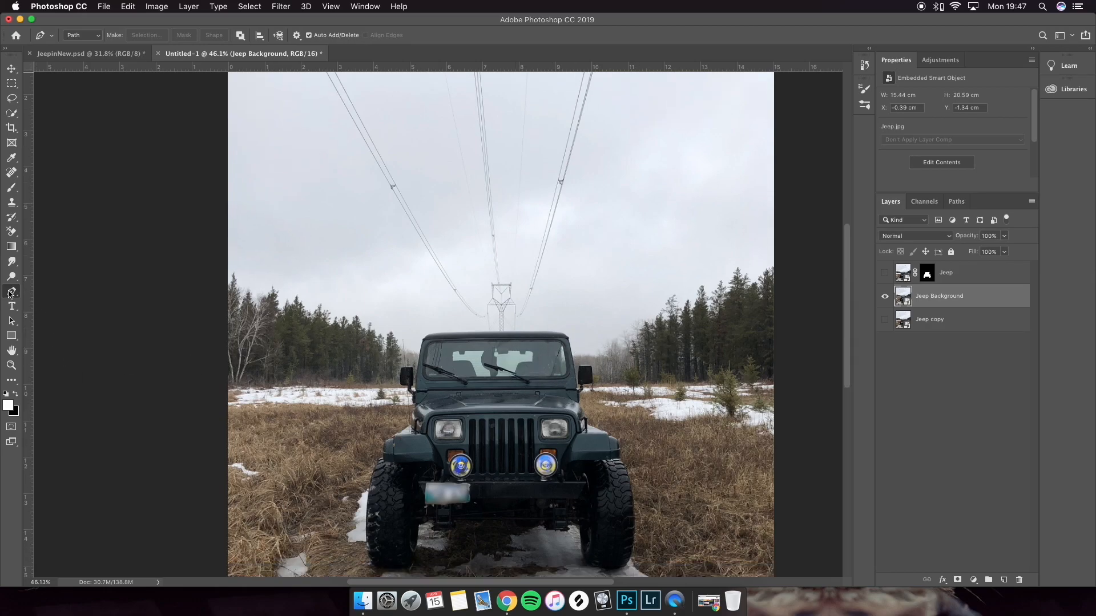
- Start a Pen path at the photo's left edge and trace along the top of the left-hand trees down towards the Jeep
{"action": "scroll", "coordinate": [274, 303], "scroll_direction": "down", "scroll_amount": 5}
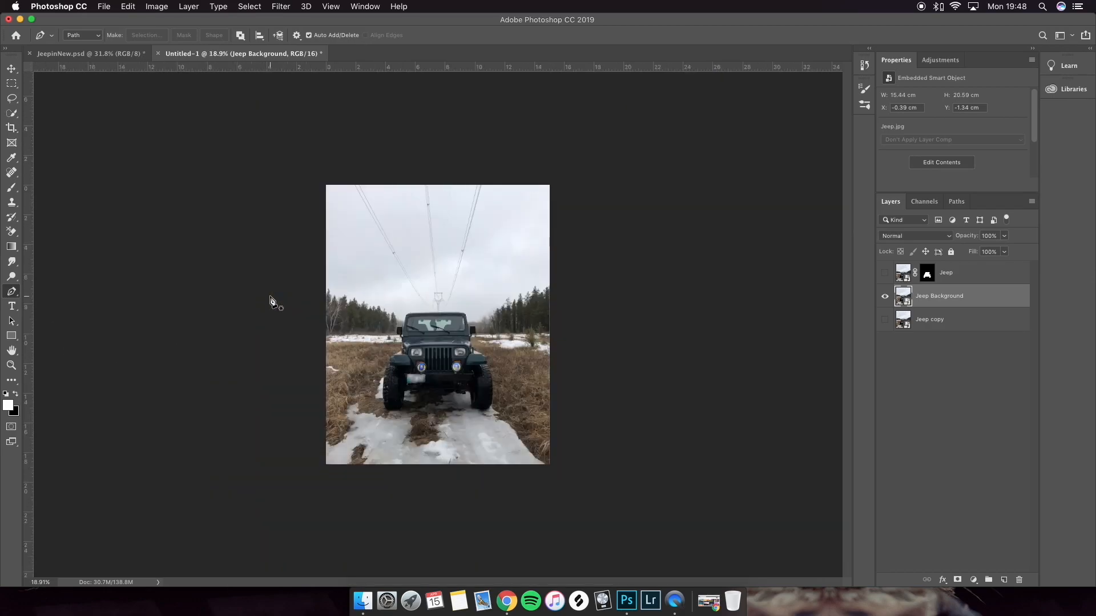
{"action": "scroll", "coordinate": [283, 308], "scroll_direction": "up", "scroll_amount": 3}
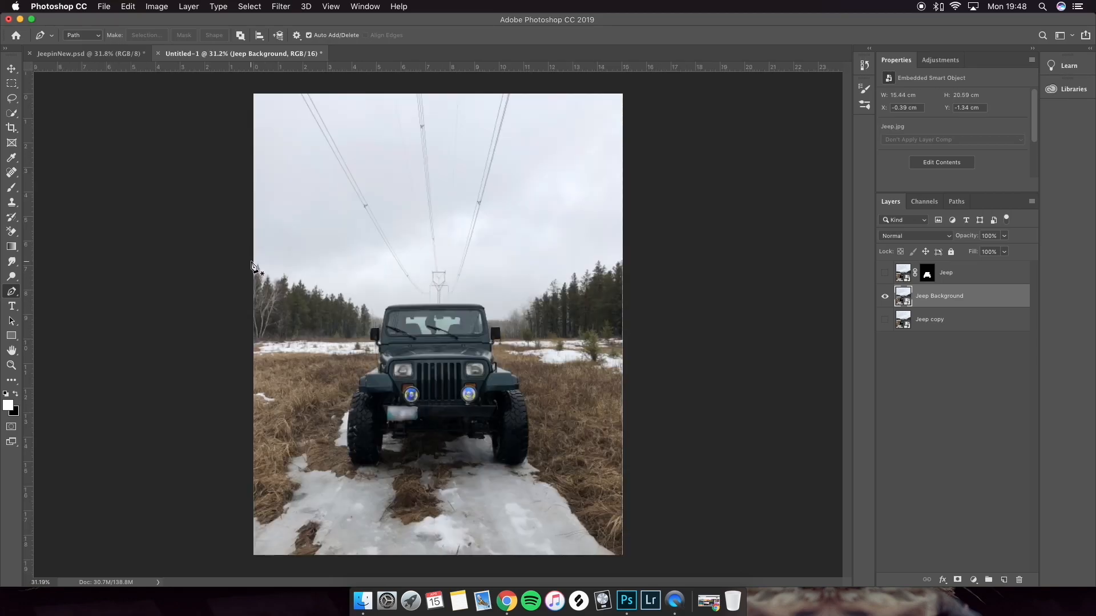
{"action": "left_click", "coordinate": [253, 258]}
{"action": "left_click", "coordinate": [259, 261]}
{"action": "left_click", "coordinate": [267, 267]}
{"action": "left_click", "coordinate": [270, 272]}
{"action": "left_click", "coordinate": [274, 272]}
{"action": "left_click", "coordinate": [277, 271]}
{"action": "left_click", "coordinate": [295, 273]}
{"action": "left_click", "coordinate": [295, 280]}
{"action": "left_click", "coordinate": [304, 280]}
{"action": "left_click", "coordinate": [314, 281]}
{"action": "left_click", "coordinate": [321, 284]}
{"action": "left_click", "coordinate": [329, 289]}
{"action": "left_click", "coordinate": [336, 290]}
{"action": "left_click", "coordinate": [346, 293]}
{"action": "left_click", "coordinate": [354, 299]}
{"action": "scroll", "coordinate": [358, 304], "scroll_direction": "up", "scroll_amount": 2}
{"action": "left_click", "coordinate": [358, 301]}
{"action": "left_click", "coordinate": [368, 302]}
{"action": "left_click", "coordinate": [370, 305]}
{"action": "left_click", "coordinate": [372, 309]}
- Continue the path down into the Jeep's windshield and across its lower part to the right-hand windshield pillar
{"action": "left_click", "coordinate": [392, 340]}
{"action": "left_click", "coordinate": [403, 352]}
{"action": "left_click", "coordinate": [414, 360]}
{"action": "left_click", "coordinate": [425, 362]}
{"action": "left_click", "coordinate": [438, 362]}
{"action": "left_click", "coordinate": [460, 362]}
{"action": "left_click", "coordinate": [481, 363]}
{"action": "left_click", "coordinate": [500, 364]}
{"action": "left_click", "coordinate": [515, 363]}
{"action": "left_click", "coordinate": [525, 362]}
{"action": "left_click", "coordinate": [538, 361]}
{"action": "left_click", "coordinate": [545, 359]}
{"action": "left_click", "coordinate": [553, 353]}
{"action": "left_click", "coordinate": [557, 346]}
- Extend the path out of the windshield above the right mirror and up along the distant bare trees
{"action": "left_click", "coordinate": [563, 340]}
{"action": "left_click", "coordinate": [568, 334]}
{"action": "left_click", "coordinate": [573, 332]}
{"action": "left_click", "coordinate": [578, 332]}
{"action": "left_click", "coordinate": [582, 331]}
{"action": "left_click", "coordinate": [587, 331]}
{"action": "left_click", "coordinate": [591, 331]}
{"action": "left_click", "coordinate": [596, 331]}
{"action": "left_click", "coordinate": [603, 321]}
{"action": "left_click", "coordinate": [609, 317]}
{"action": "left_click", "coordinate": [614, 312]}
{"action": "left_click", "coordinate": [622, 307]}
{"action": "left_click", "coordinate": [631, 301]}
{"action": "left_click", "coordinate": [637, 292]}
{"action": "left_click", "coordinate": [642, 286]}
{"action": "left_click", "coordinate": [647, 285]}
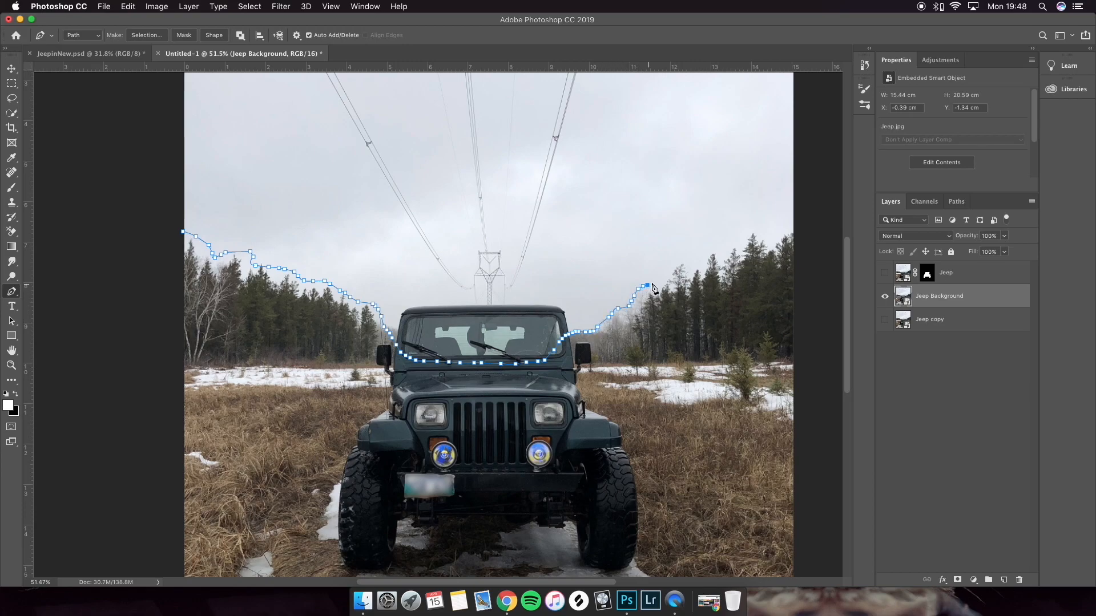
- Trace the path along the top of the right-hand trees to the photo's right edge
{"action": "scroll", "coordinate": [654, 288], "scroll_direction": "right", "scroll_amount": 4}
{"action": "left_click", "coordinate": [563, 276]}
{"action": "left_click", "coordinate": [570, 271]}
{"action": "left_click", "coordinate": [577, 263]}
{"action": "left_click", "coordinate": [593, 260]}
{"action": "left_click", "coordinate": [605, 253]}
{"action": "left_click", "coordinate": [615, 248]}
{"action": "left_click", "coordinate": [630, 244]}
{"action": "left_click", "coordinate": [637, 242]}
{"action": "left_click", "coordinate": [641, 238]}
{"action": "left_click", "coordinate": [649, 232]}
{"action": "left_click", "coordinate": [652, 228]}
{"action": "left_click", "coordinate": [666, 229]}
{"action": "left_click", "coordinate": [675, 228]}
{"action": "left_click", "coordinate": [680, 228]}
{"action": "left_click", "coordinate": [688, 227]}
{"action": "left_click", "coordinate": [692, 226]}
{"action": "left_click", "coordinate": [696, 225]}
- Run the path around the sky outside the canvas edges and bring it back to the starting point on the left
{"action": "scroll", "coordinate": [634, 250], "scroll_direction": "up", "scroll_amount": 3}
{"action": "scroll", "coordinate": [581, 261], "scroll_direction": "down", "scroll_amount": 5}
{"action": "left_click", "coordinate": [591, 214]}
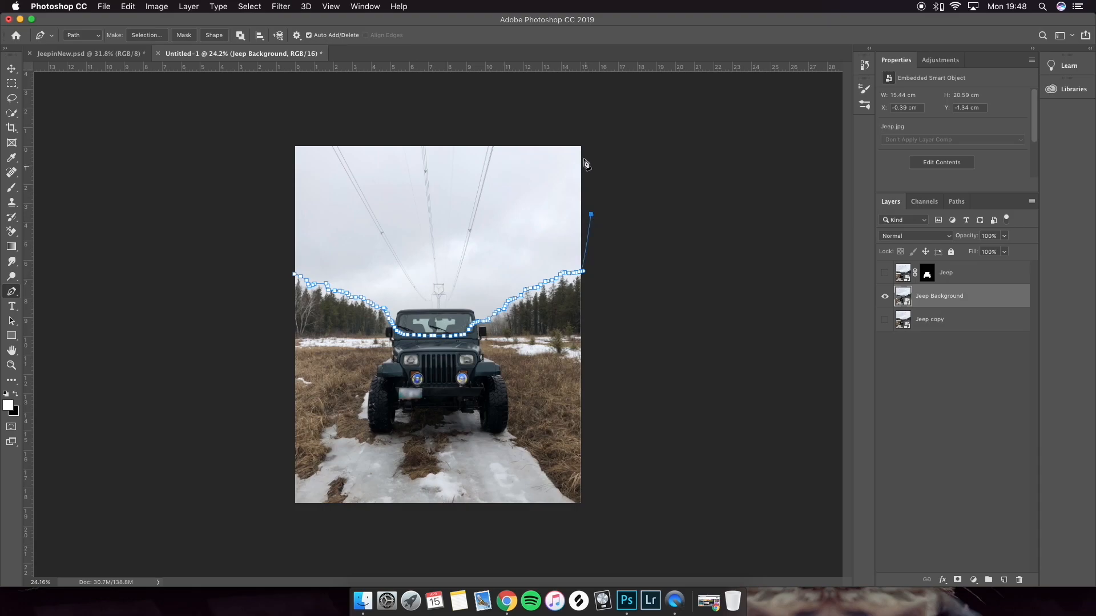
{"action": "left_click", "coordinate": [589, 130]}
{"action": "left_click", "coordinate": [282, 127]}
{"action": "left_click", "coordinate": [278, 228]}
{"action": "left_click", "coordinate": [291, 272]}
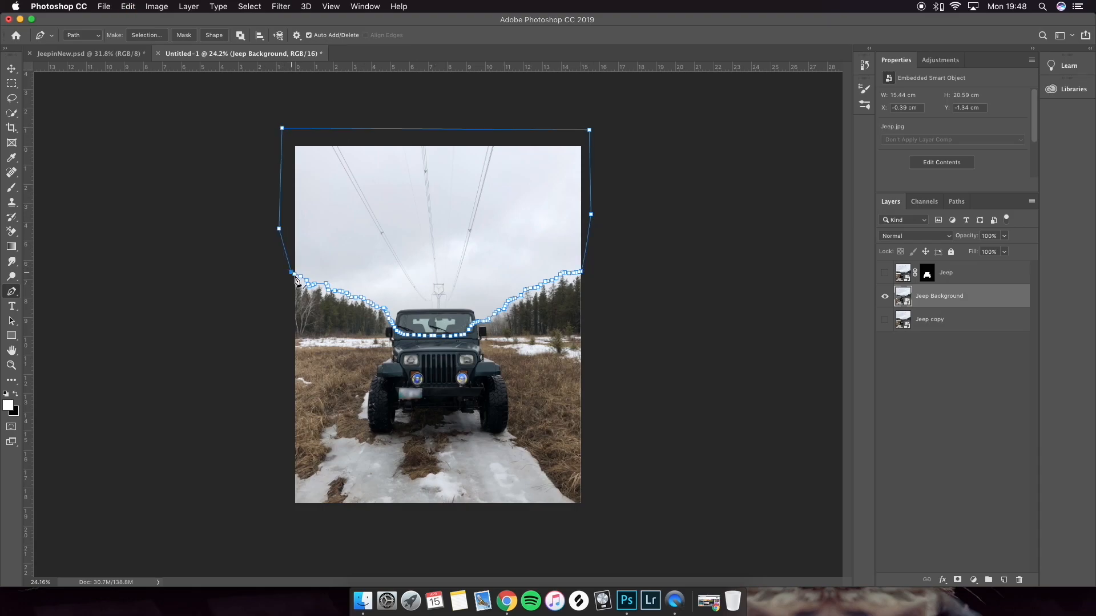
- Convert the sky path to a new anti-aliased selection with a feather radius of 5 pixels
{"action": "right_click", "coordinate": [416, 258]}
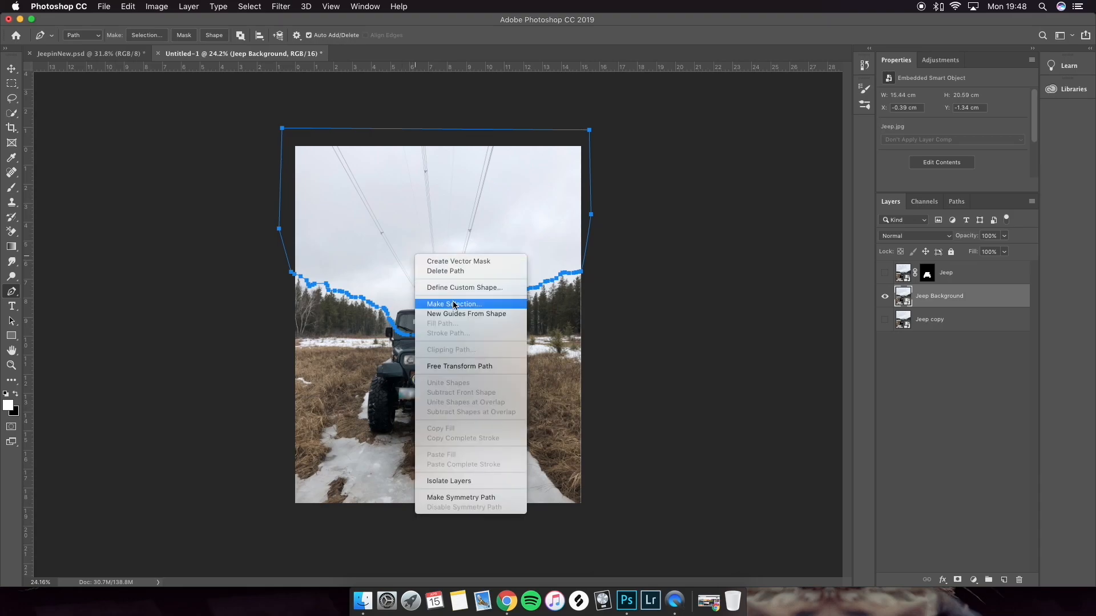
{"action": "left_click", "coordinate": [453, 305]}
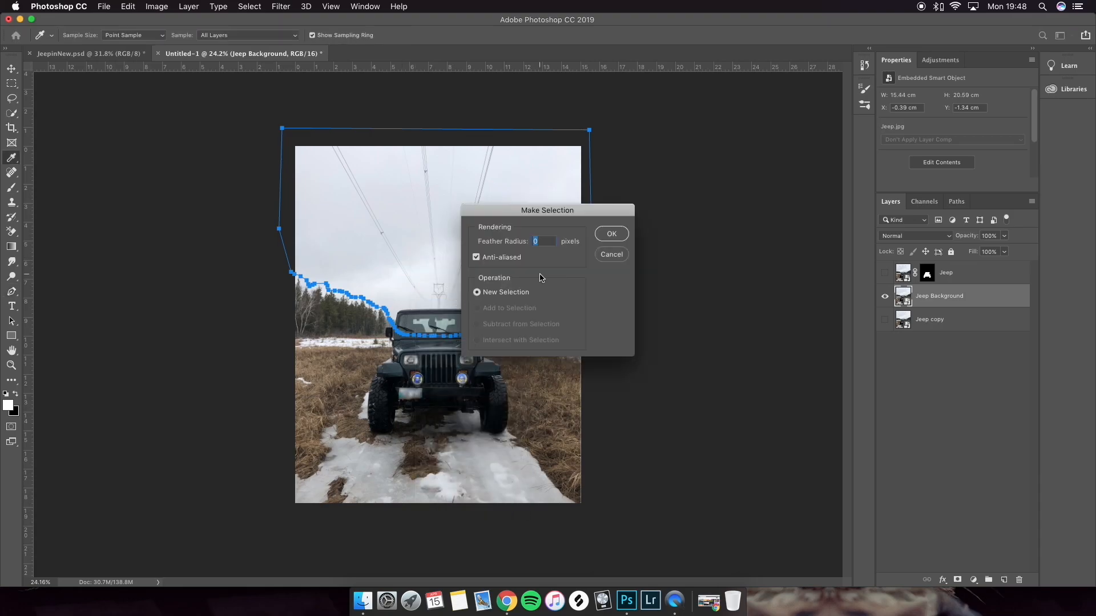
{"action": "left_click", "coordinate": [620, 234]}
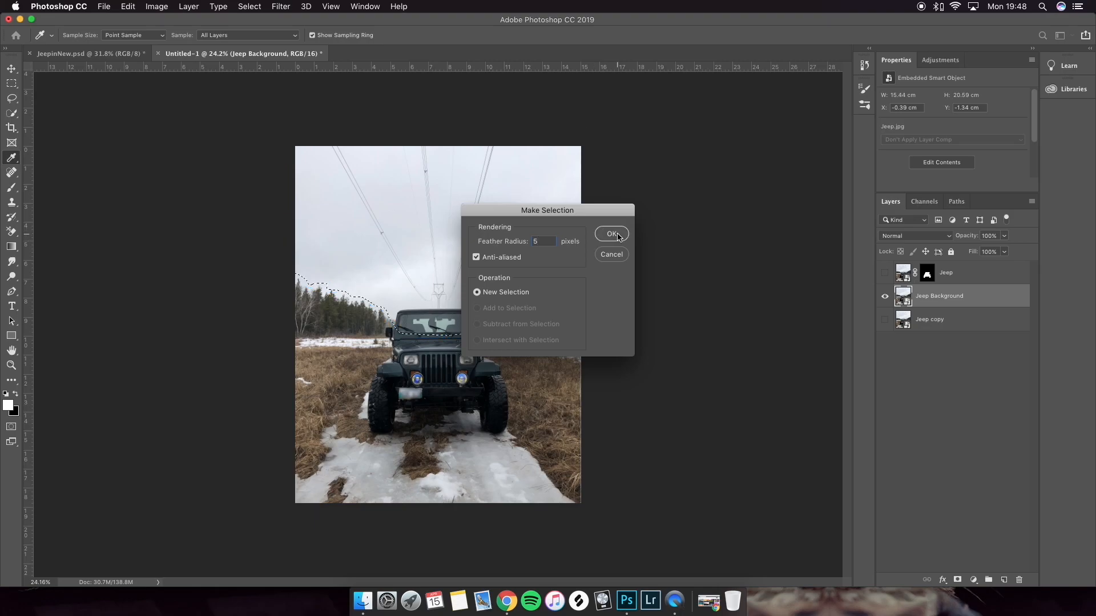
- Add a layer mask to Jeep Background from the selection and invert the mask to hide the sky
{"action": "left_click", "coordinate": [958, 580]}
{"action": "scroll", "coordinate": [445, 312], "scroll_direction": "up", "scroll_amount": 5}
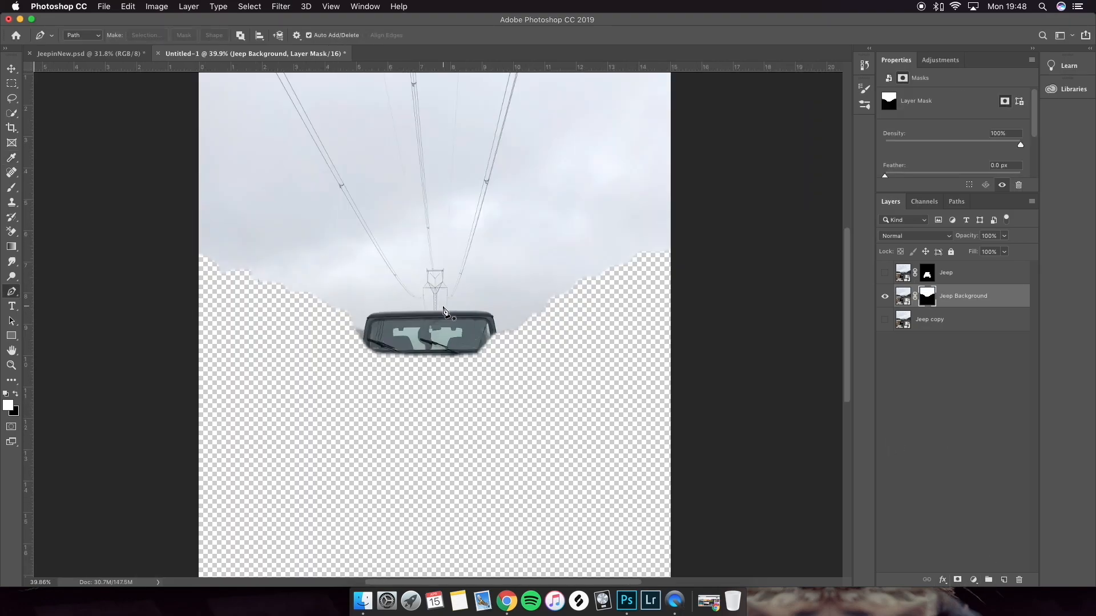
{"action": "scroll", "coordinate": [445, 312], "scroll_direction": "up", "scroll_amount": 1}
{"action": "key", "text": "v"}
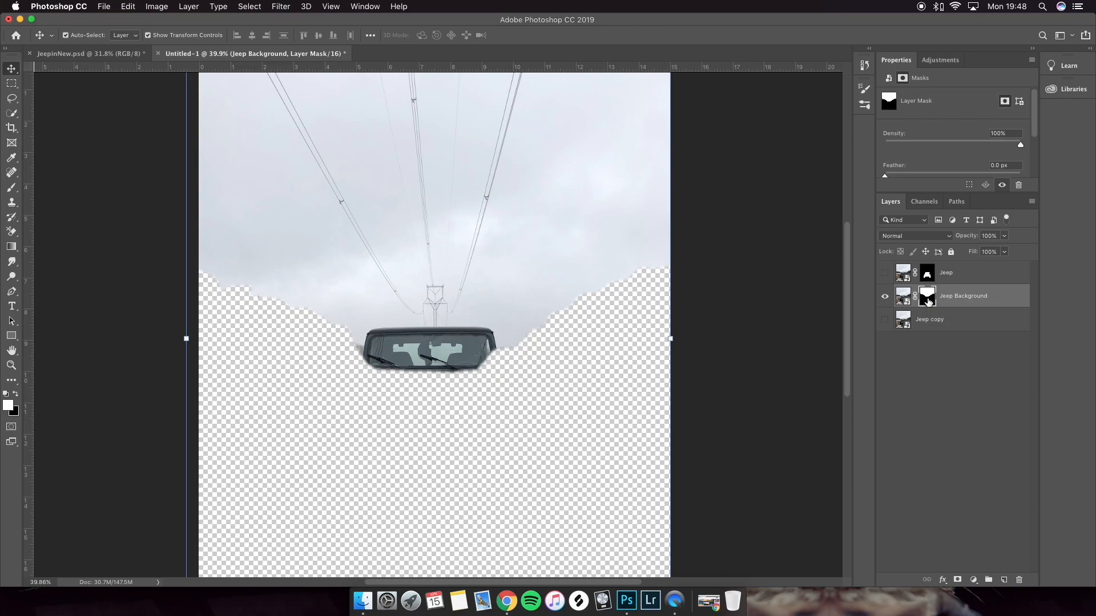
{"action": "key", "text": "super+i"}
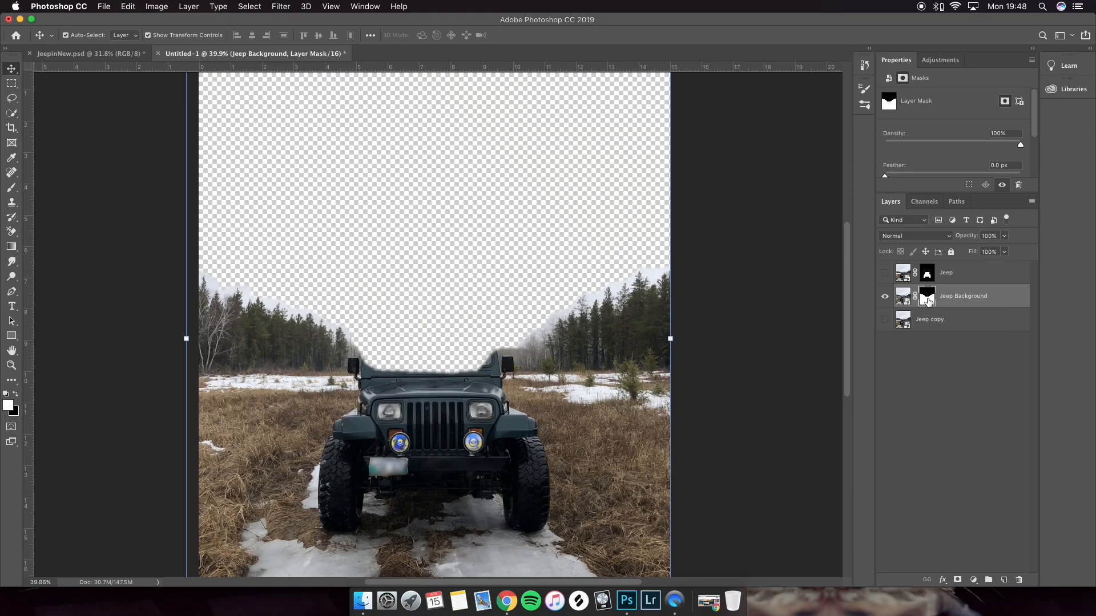
{"action": "key", "text": "super+minus"}
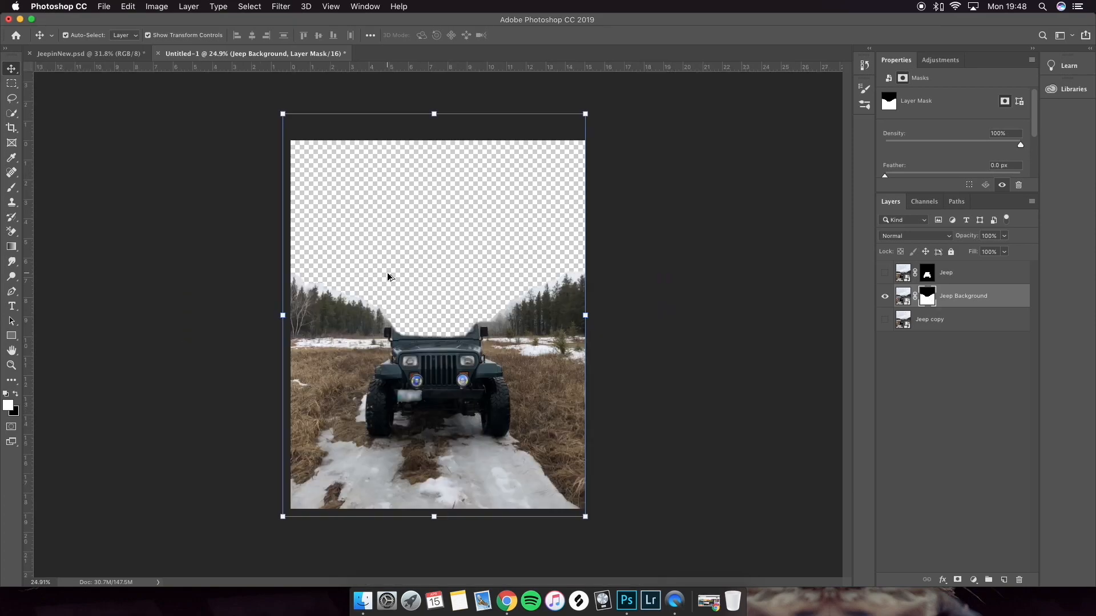
{"action": "scroll", "coordinate": [428, 247], "scroll_direction": "up", "scroll_amount": 3}
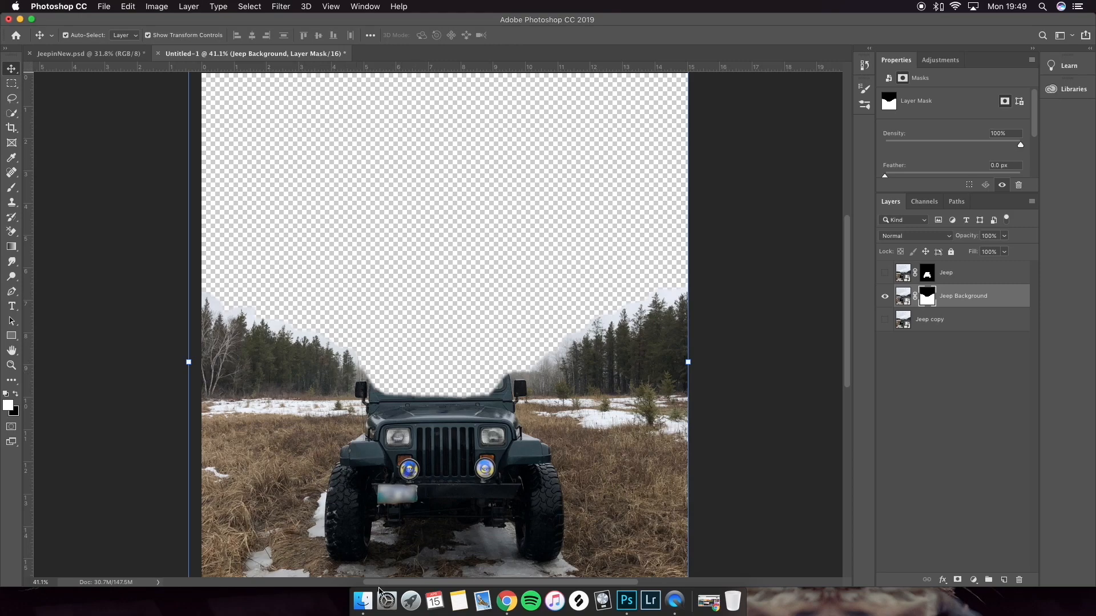
- Place grey sky.jpeg from the Jeep Edit folder as a layer above Jeep Background and align it with the canvas's upper edge
{"action": "left_click", "coordinate": [363, 599]}
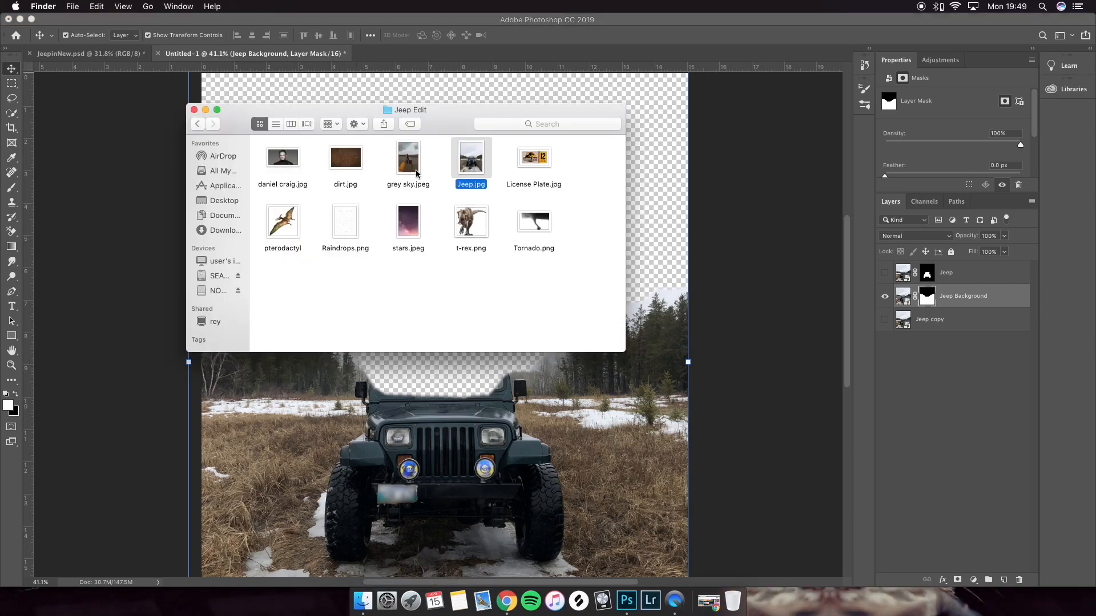
{"action": "left_click_drag", "start_coordinate": [416, 166], "coordinate": [414, 252]}
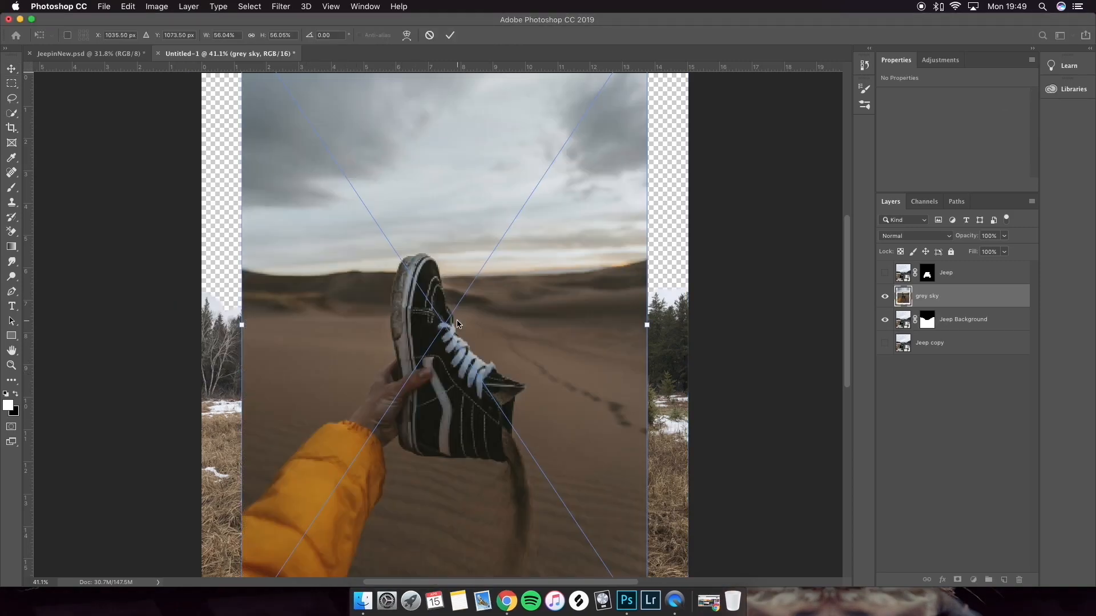
{"action": "right_click", "coordinate": [457, 319]}
{"action": "left_click", "coordinate": [475, 326]}
{"action": "scroll", "coordinate": [474, 332], "scroll_direction": "down", "scroll_amount": 3}
{"action": "left_click_drag", "start_coordinate": [475, 328], "coordinate": [468, 297]}
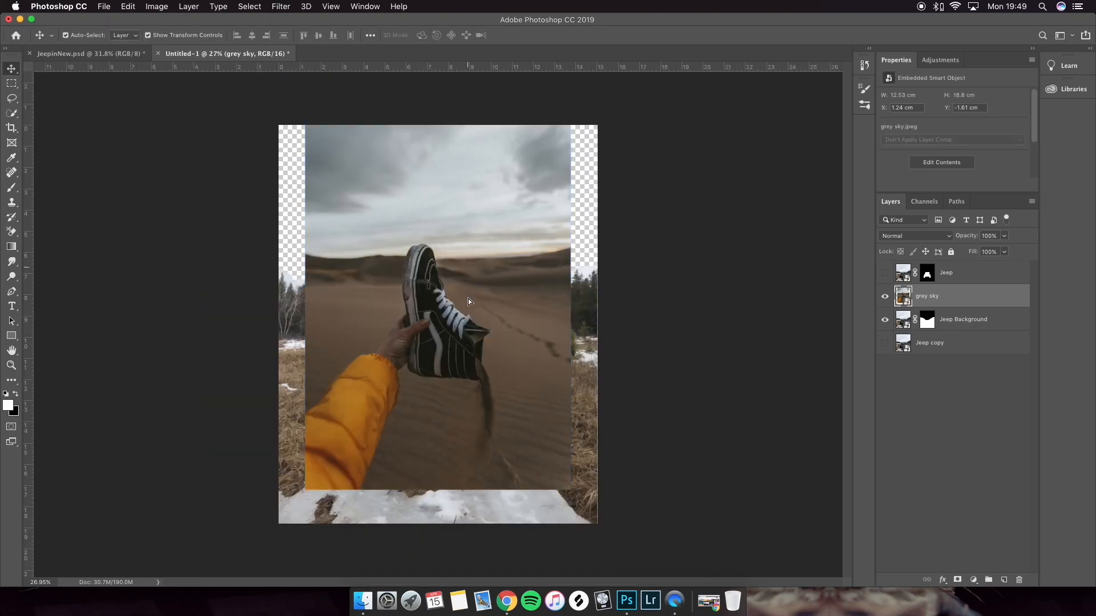
- Switch to Chrome, close the wallpaper search pages and browse the free stock photos on the Pexels home page
{"action": "left_click", "coordinate": [506, 599]}
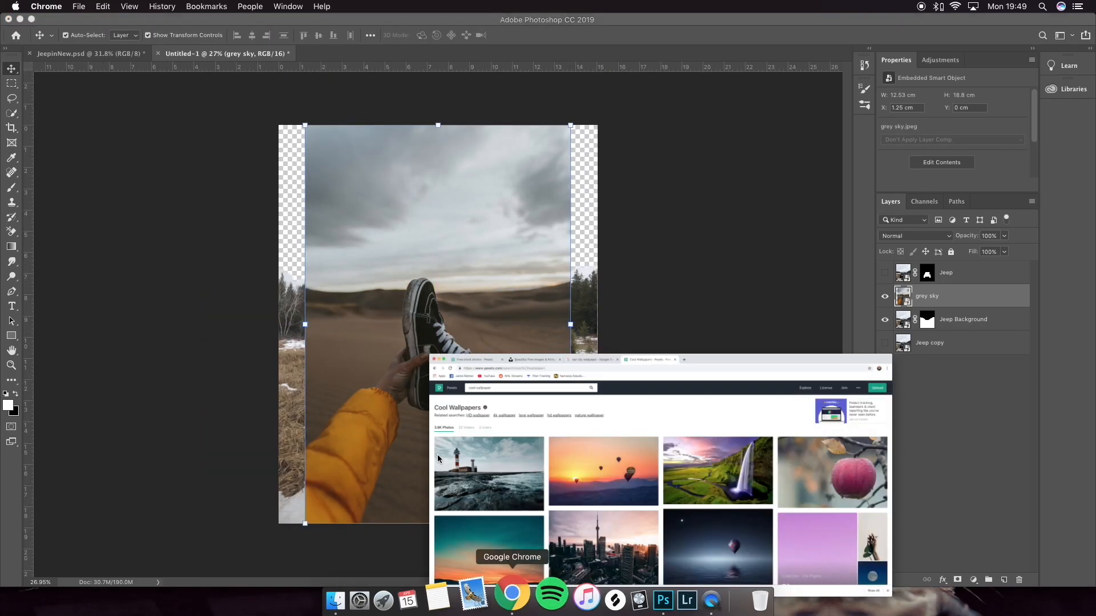
{"action": "left_click", "coordinate": [125, 28]}
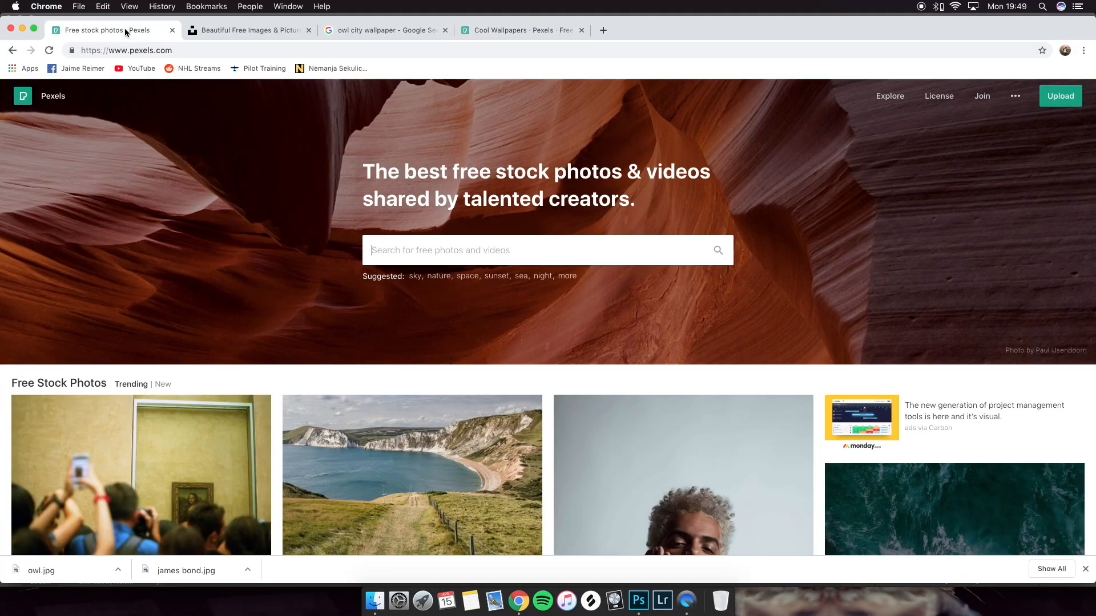
{"action": "left_click", "coordinate": [446, 33]}
{"action": "left_click", "coordinate": [446, 33]}
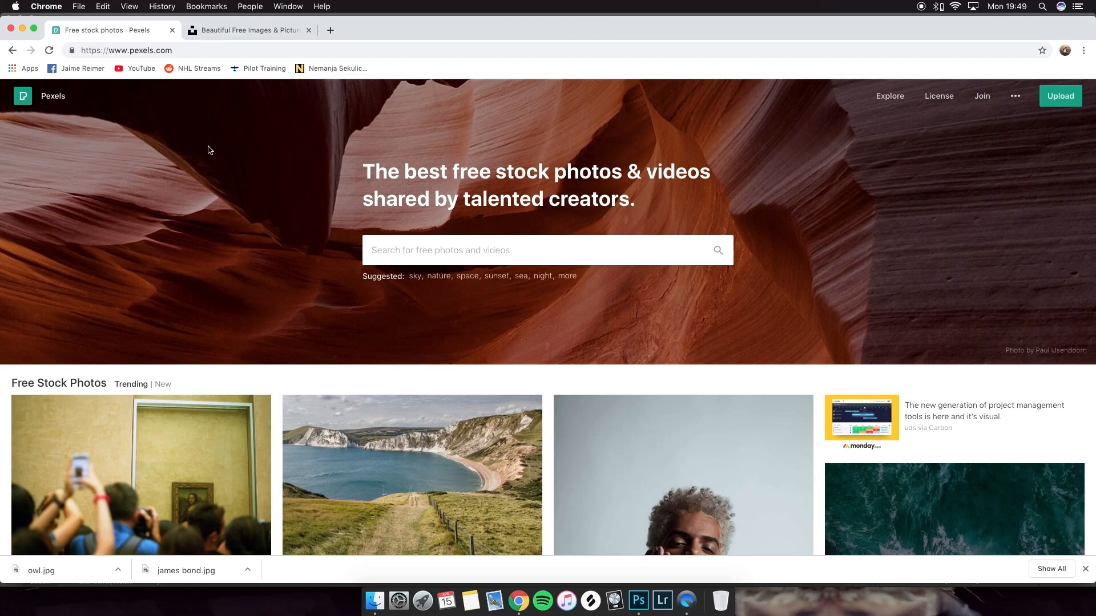
{"action": "scroll", "coordinate": [233, 174], "scroll_direction": "down", "scroll_amount": 5}
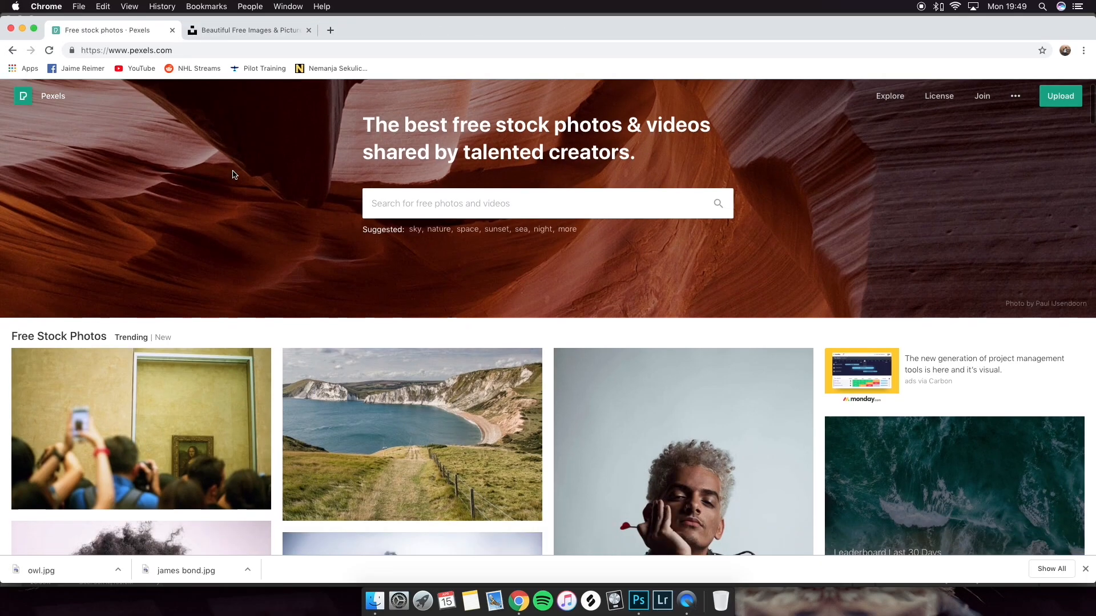
{"action": "scroll", "coordinate": [233, 174], "scroll_direction": "down", "scroll_amount": 10}
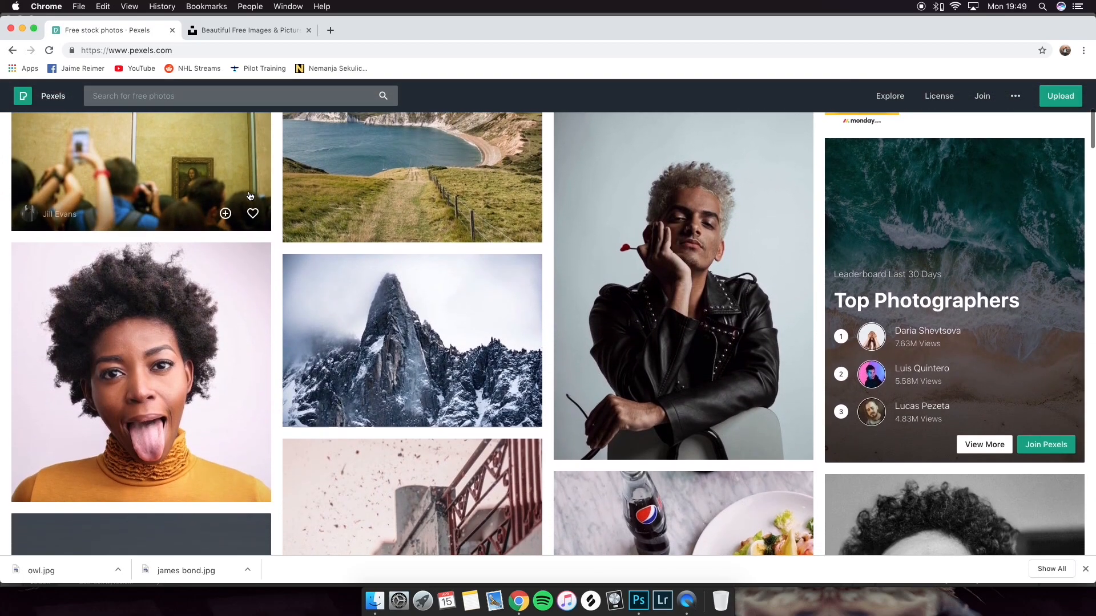
{"action": "scroll", "coordinate": [249, 196], "scroll_direction": "down", "scroll_amount": 10}
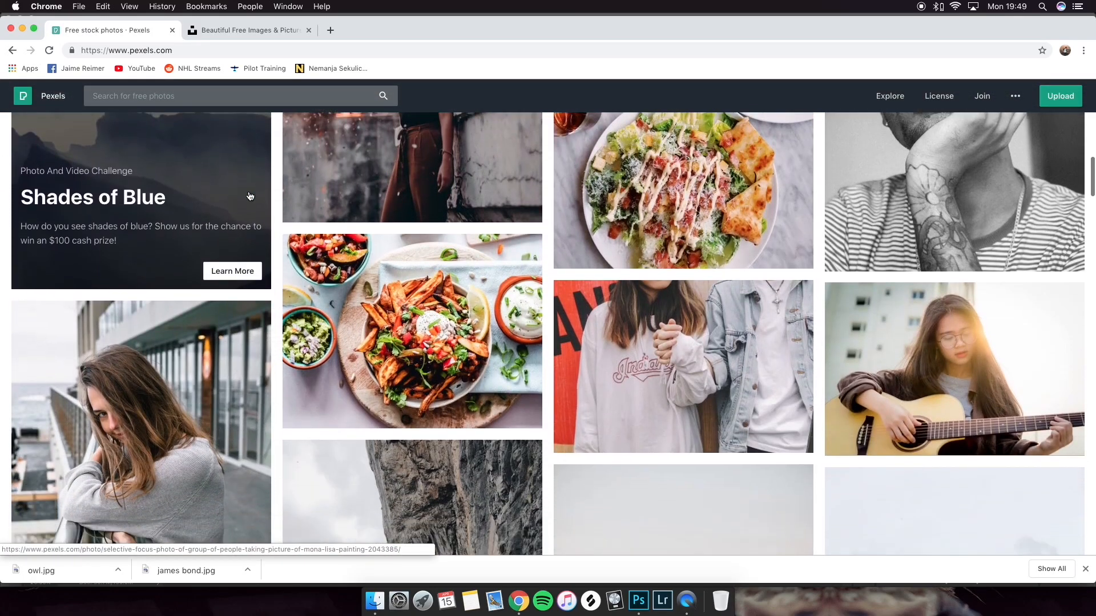
{"action": "scroll", "coordinate": [568, 286], "scroll_direction": "down", "scroll_amount": 12}
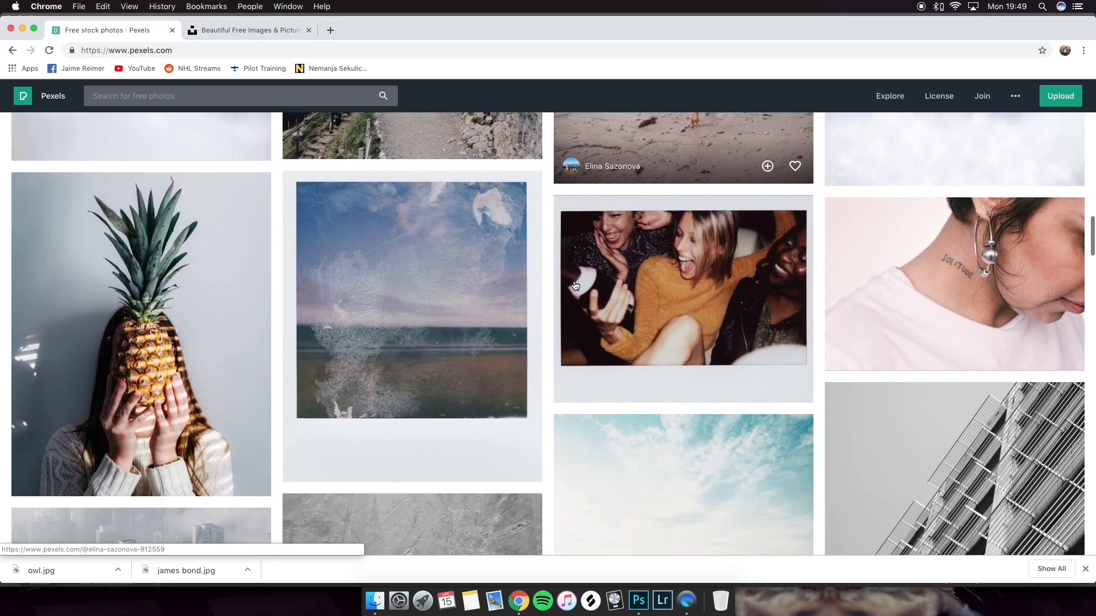
{"action": "scroll", "coordinate": [575, 286], "scroll_direction": "down", "scroll_amount": 13}
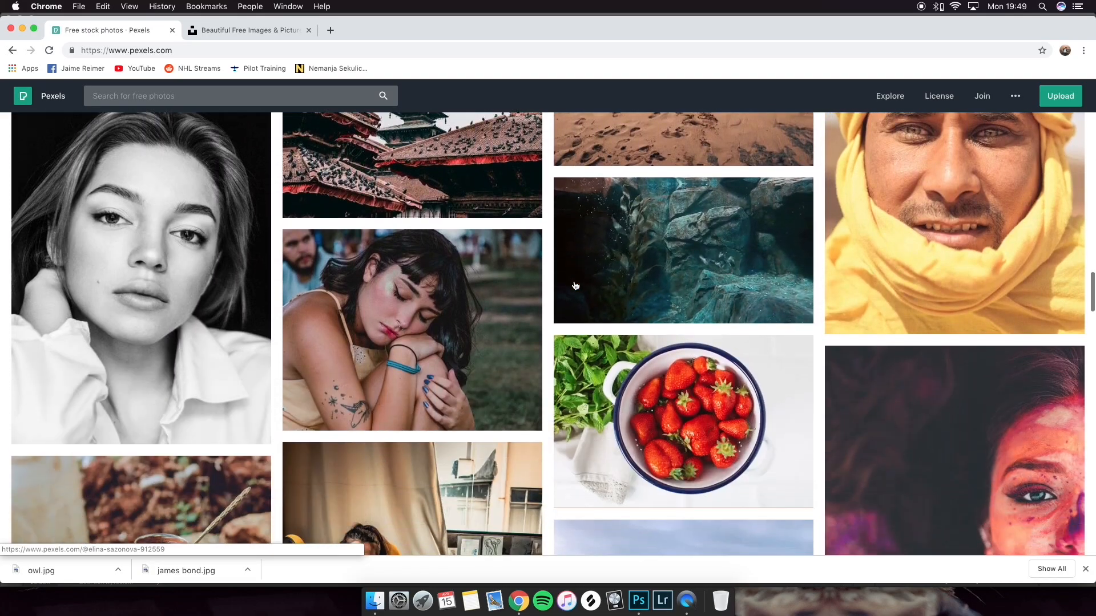
{"action": "scroll", "coordinate": [575, 286], "scroll_direction": "down", "scroll_amount": 12}
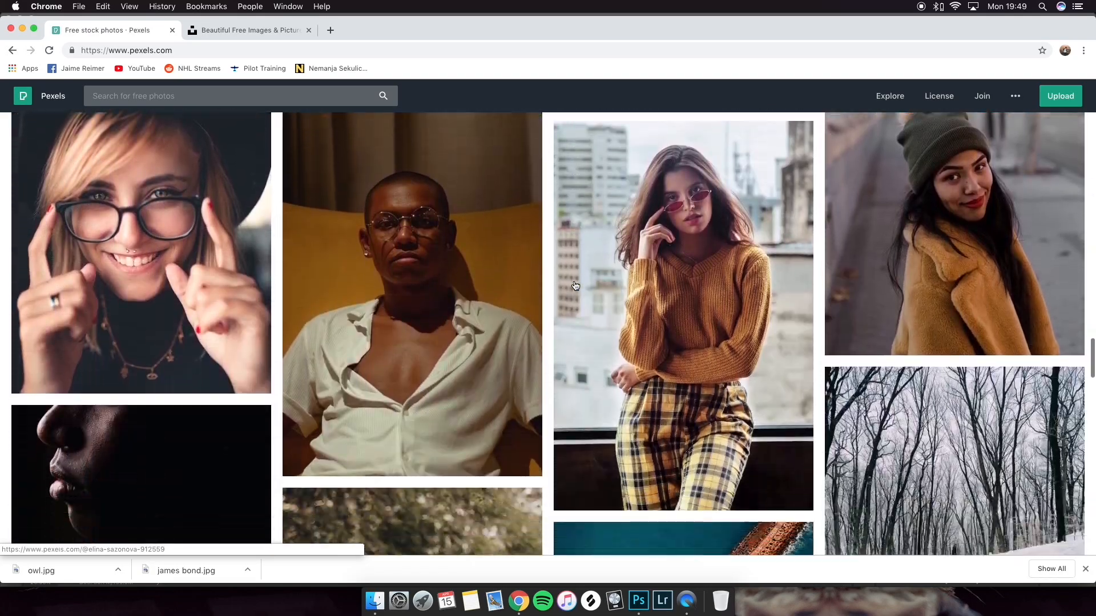
{"action": "scroll", "coordinate": [575, 286], "scroll_direction": "up", "scroll_amount": 20}
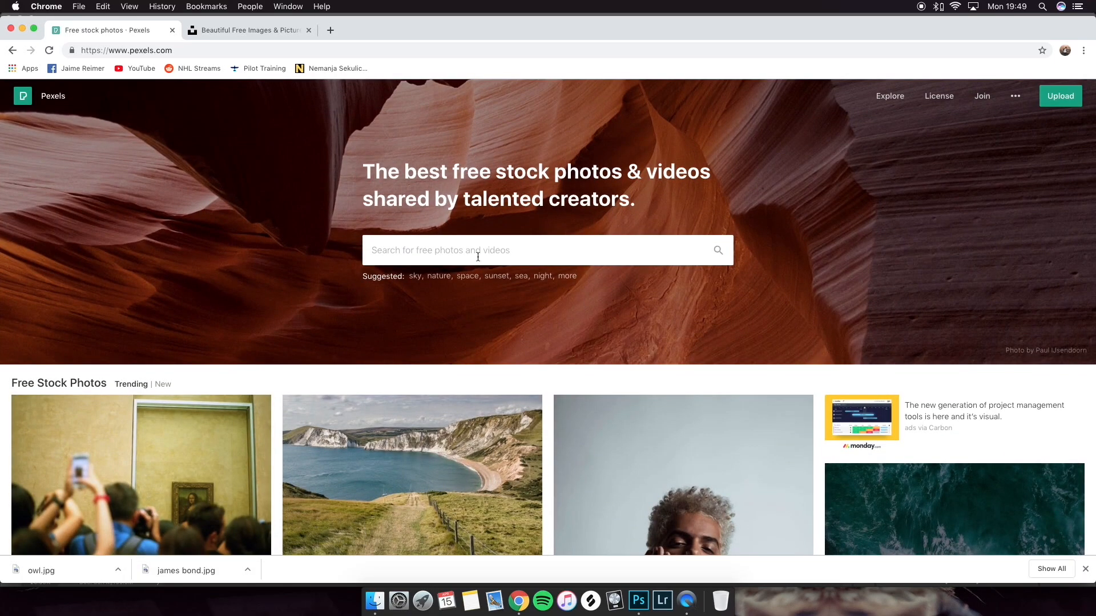
- View the Unsplash home page as a second stock photo source and compare it with Pexels
{"action": "left_click", "coordinate": [235, 31]}
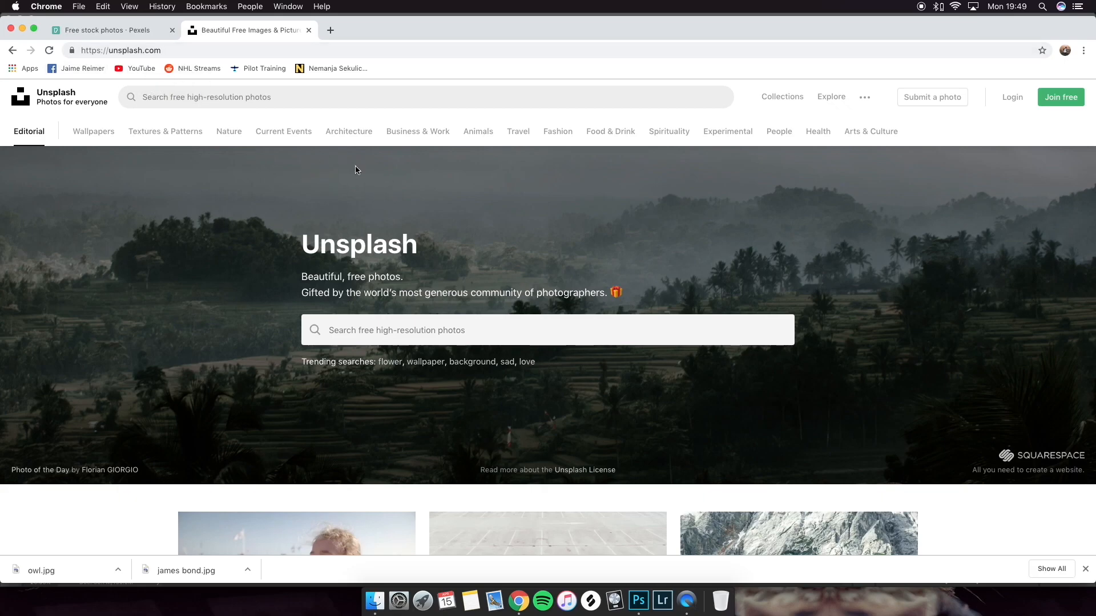
{"action": "left_click", "coordinate": [145, 33]}
{"action": "left_click", "coordinate": [242, 32]}
{"action": "left_click", "coordinate": [137, 32]}
{"action": "left_click", "coordinate": [194, 32]}
{"action": "left_click", "coordinate": [142, 32]}
{"action": "scroll", "coordinate": [359, 268], "scroll_direction": "down", "scroll_amount": 1}
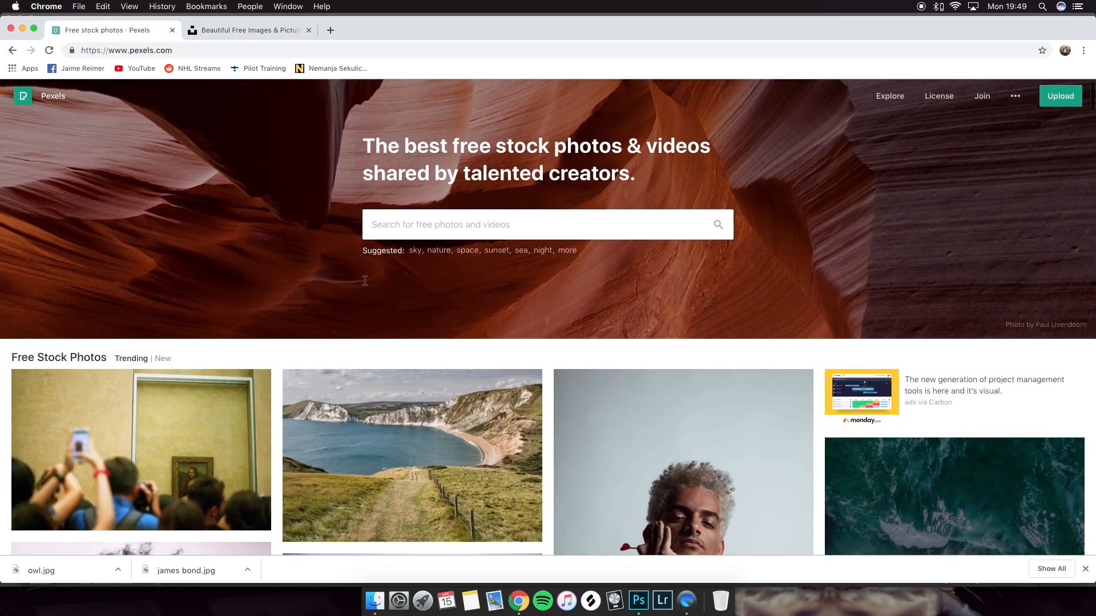
- Switch back to Photoshop and move the grey sky layer directly below Jeep Background
{"action": "left_click", "coordinate": [638, 600]}
{"action": "left_click_drag", "start_coordinate": [964, 298], "coordinate": [965, 325]}
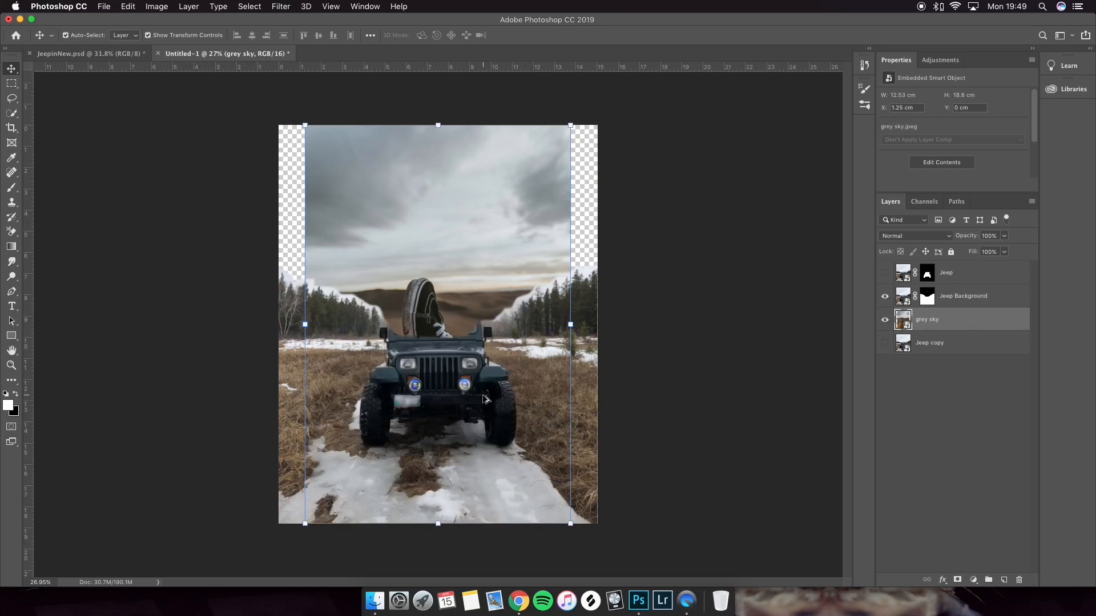
{"action": "scroll", "coordinate": [485, 398], "scroll_direction": "up", "scroll_amount": 2}
{"action": "scroll", "coordinate": [485, 398], "scroll_direction": "down", "scroll_amount": 2}
- Scale the grey sky to about 76.8% and lower it so its clouds cover the canvas width behind the trees
{"action": "left_click_drag", "start_coordinate": [577, 115], "coordinate": [655, 73]}
{"action": "left_click_drag", "start_coordinate": [563, 166], "coordinate": [544, 254]}
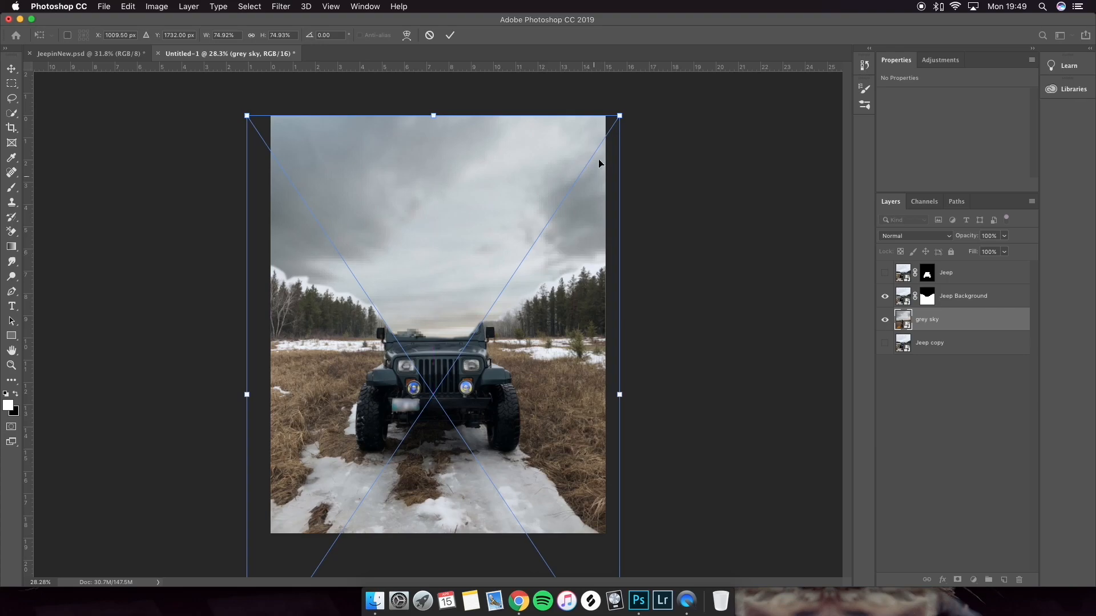
{"action": "left_click_drag", "start_coordinate": [618, 116], "coordinate": [623, 108]}
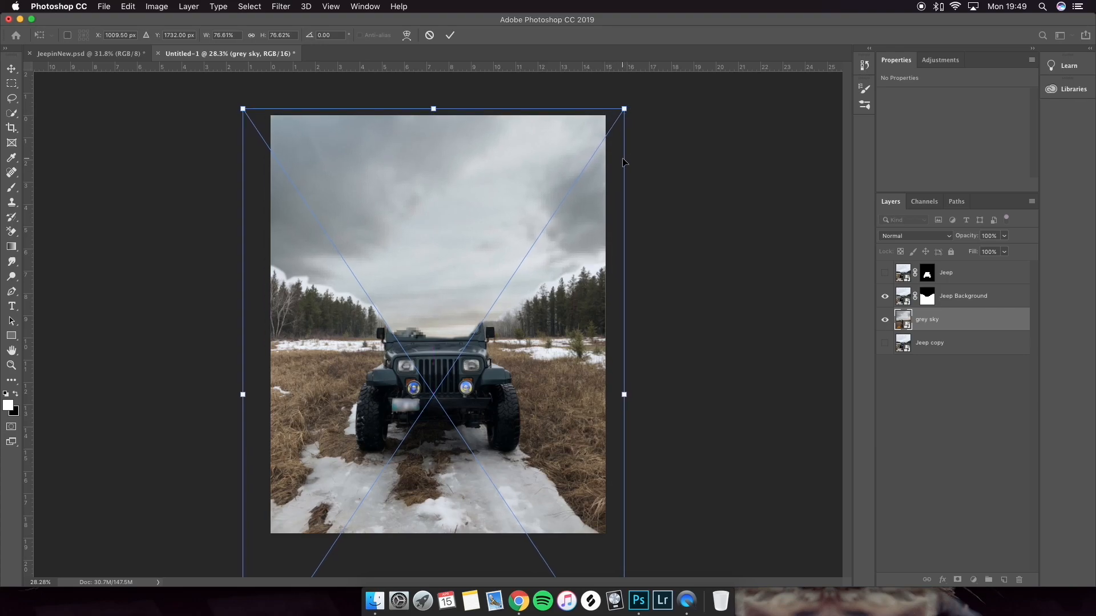
{"action": "key", "text": "Return"}
- Check the sky in JeepinNew.psd for reference, return to Untitled-1, nudge the grey sky slightly left and deselect it
{"action": "left_click", "coordinate": [88, 53]}
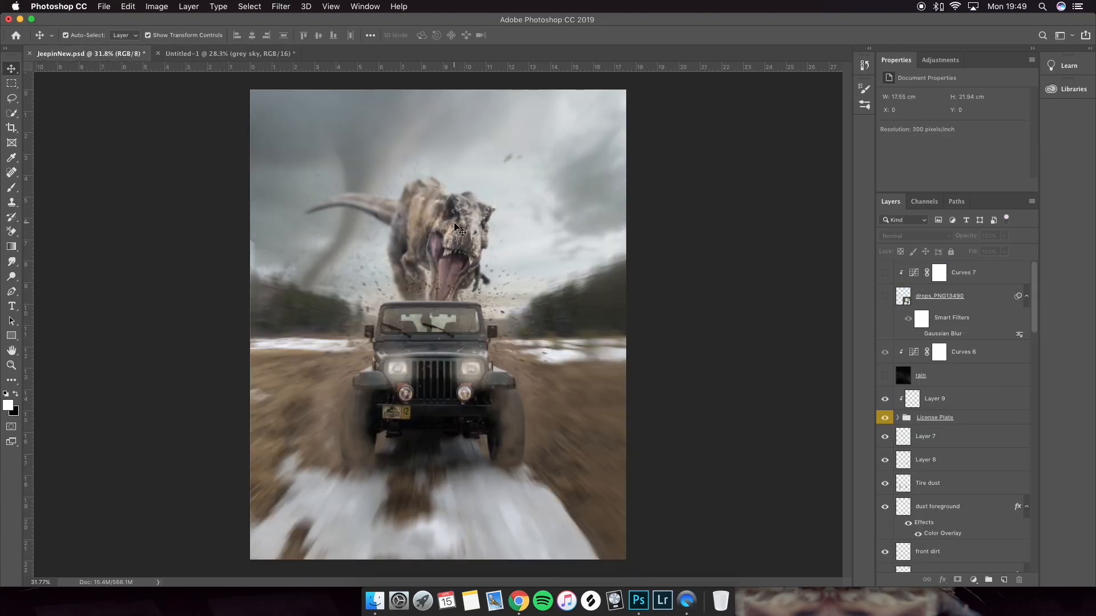
{"action": "left_click", "coordinate": [251, 55]}
{"action": "left_click_drag", "start_coordinate": [551, 199], "coordinate": [545, 199]}
{"action": "left_click", "coordinate": [701, 243]}
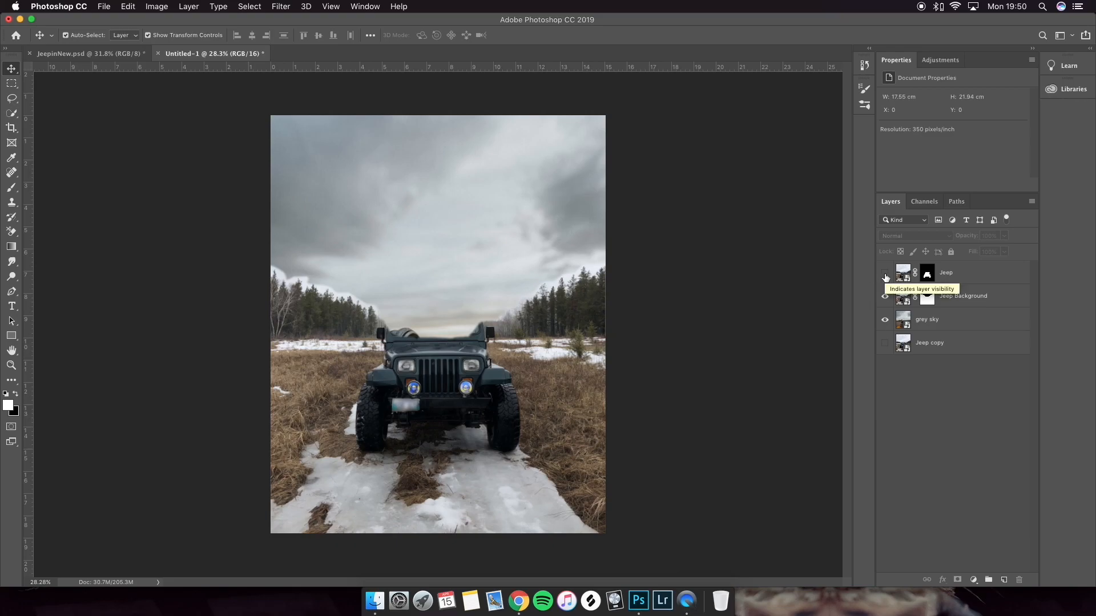
- Show the Jeep layer and check the Jeep Background and grey sky layers by toggling their visibility
{"action": "left_click", "coordinate": [885, 273]}
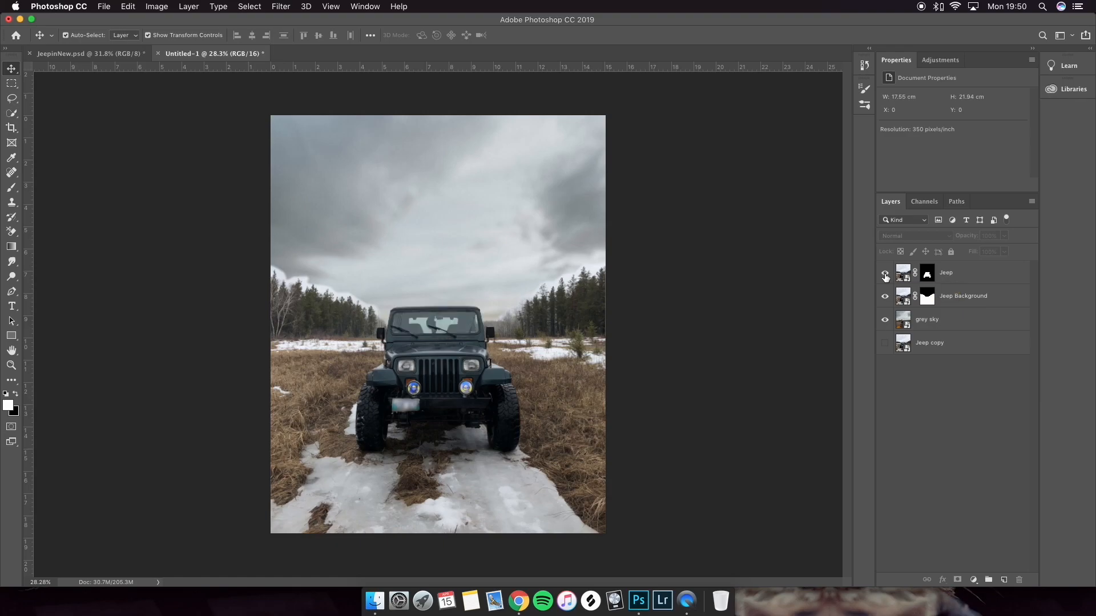
{"action": "left_click", "coordinate": [885, 297]}
{"action": "left_click", "coordinate": [884, 319]}
{"action": "left_click", "coordinate": [884, 319]}
{"action": "left_click", "coordinate": [884, 296]}
- Inspect the pale fringe around the right-hand trees and hide the grey sky and Jeep layers, leaving only Jeep Background visible
{"action": "scroll", "coordinate": [401, 321], "scroll_direction": "up", "scroll_amount": 3}
{"action": "scroll", "coordinate": [422, 322], "scroll_direction": "right", "scroll_amount": 2}
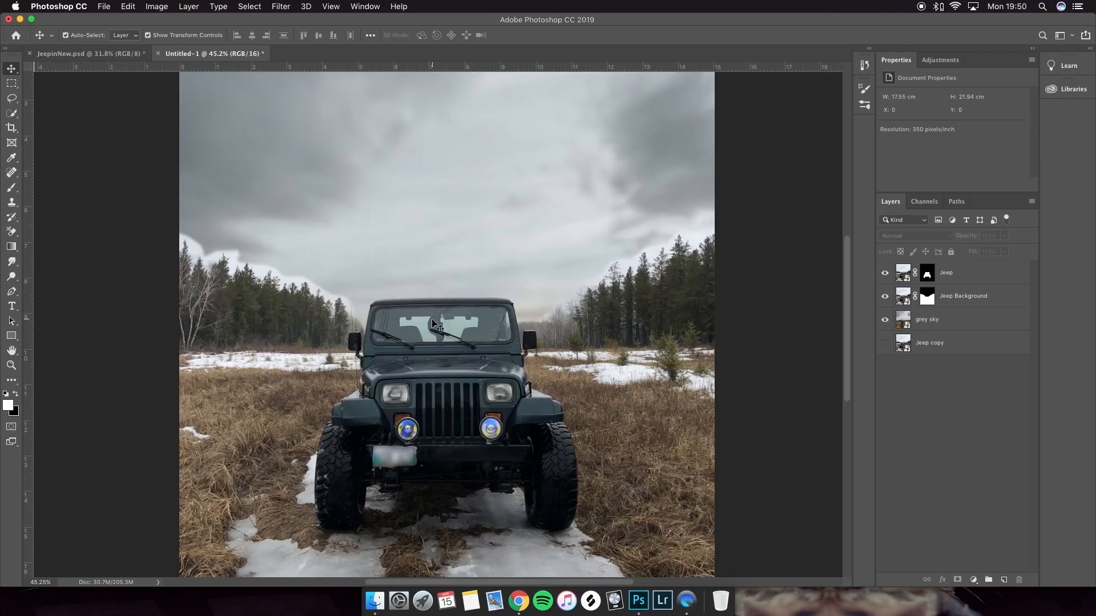
{"action": "scroll", "coordinate": [429, 319], "scroll_direction": "down", "scroll_amount": 2}
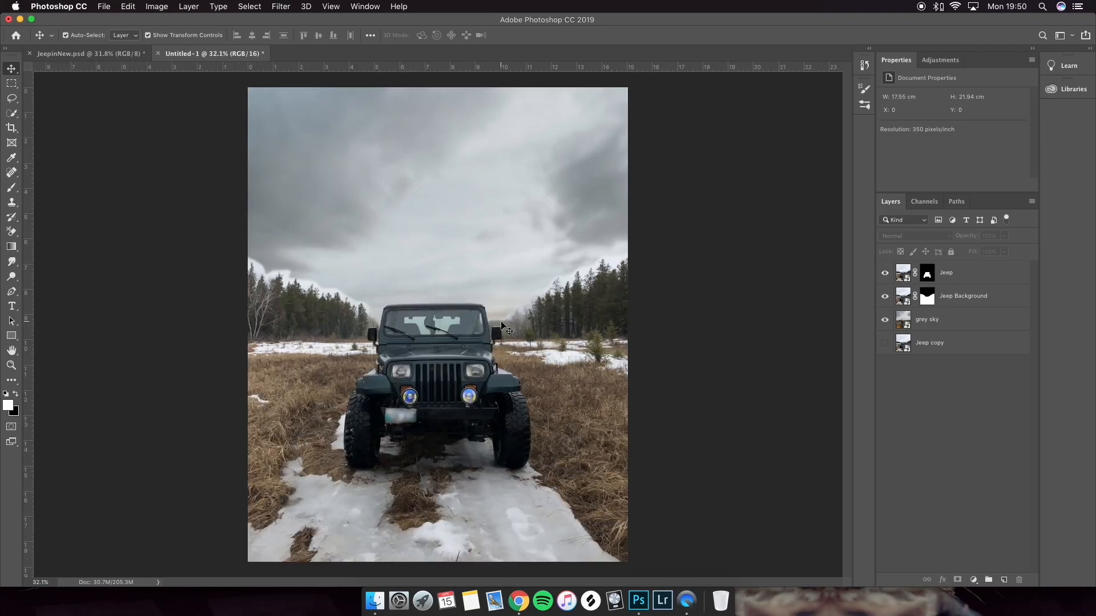
{"action": "scroll", "coordinate": [441, 343], "scroll_direction": "up", "scroll_amount": 2}
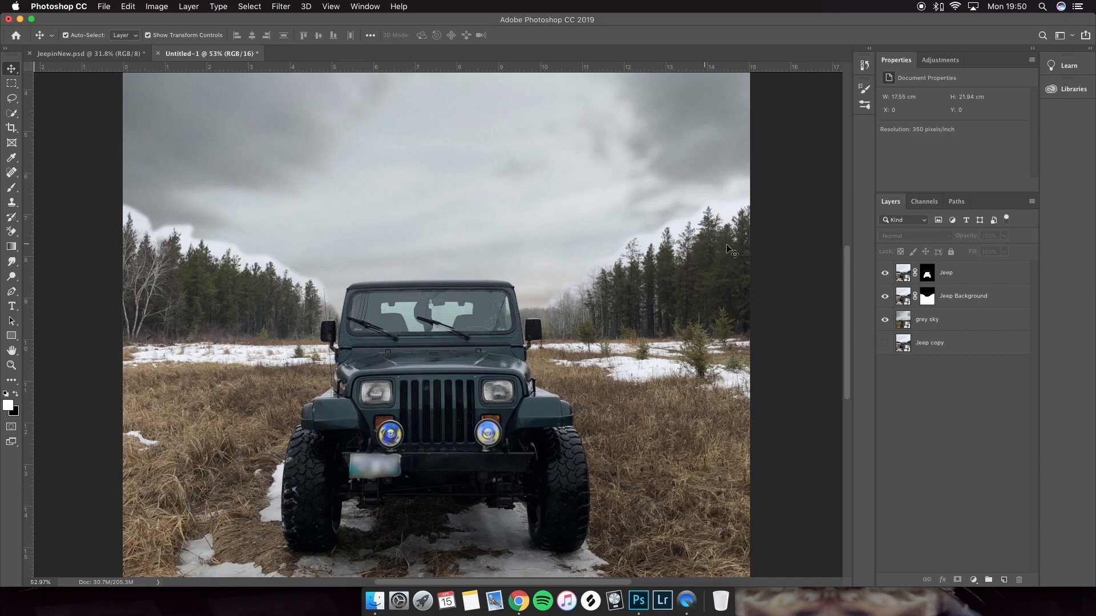
{"action": "scroll", "coordinate": [691, 249], "scroll_direction": "up", "scroll_amount": 2}
{"action": "scroll", "coordinate": [695, 242], "scroll_direction": "right", "scroll_amount": 2}
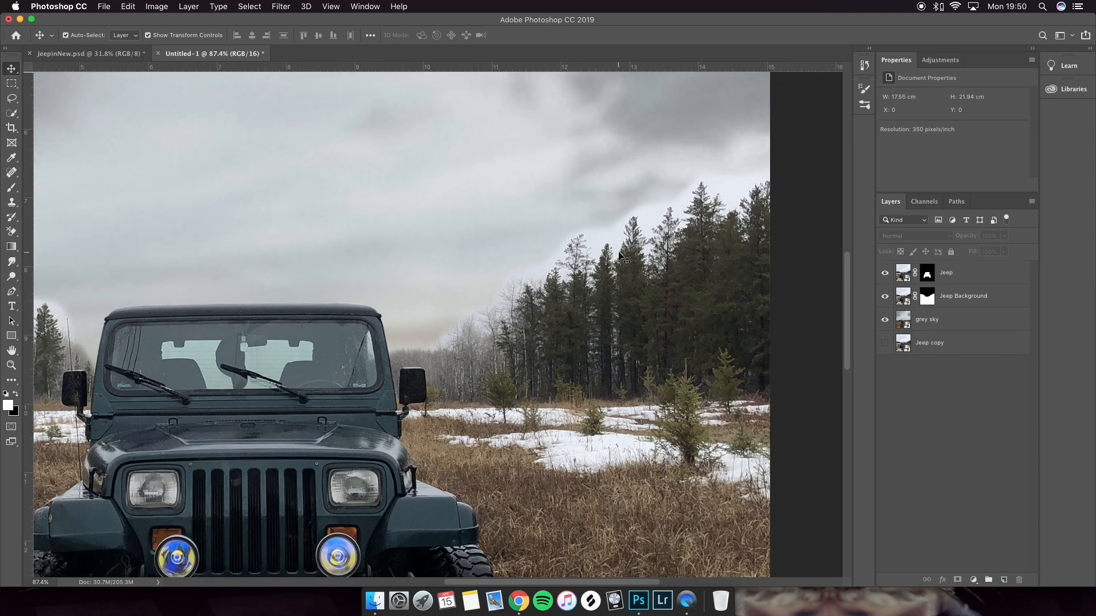
{"action": "left_click", "coordinate": [885, 319]}
{"action": "left_click", "coordinate": [885, 319]}
{"action": "left_click", "coordinate": [884, 319]}
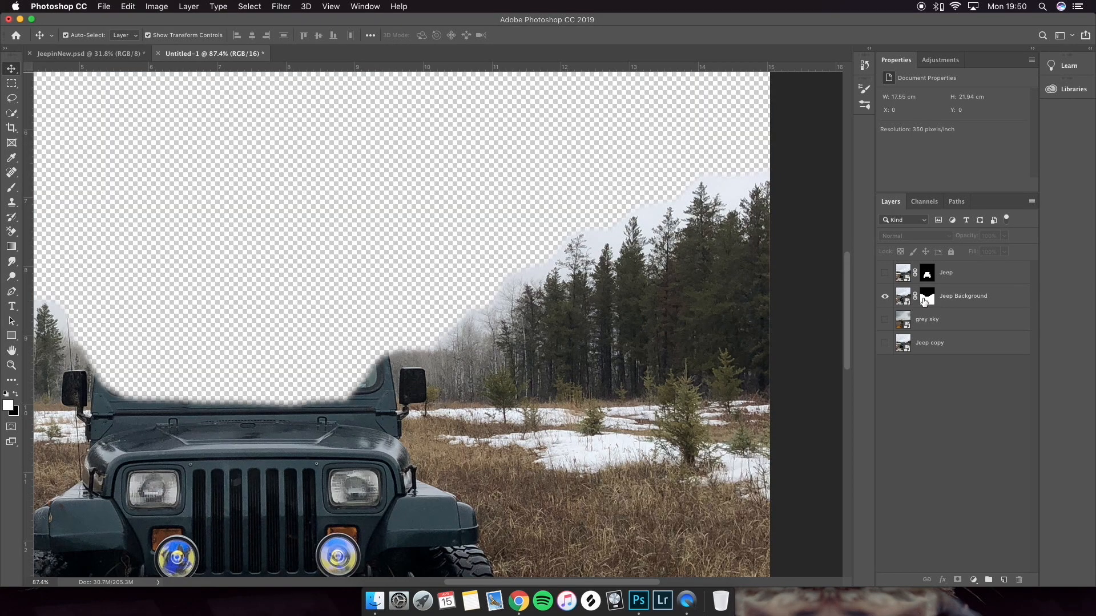
- Open the Jeep Background mask in Select and Mask, choose the Refine Edge Brush and set the edge detection radius to 5 px
{"action": "double_click", "coordinate": [926, 300]}
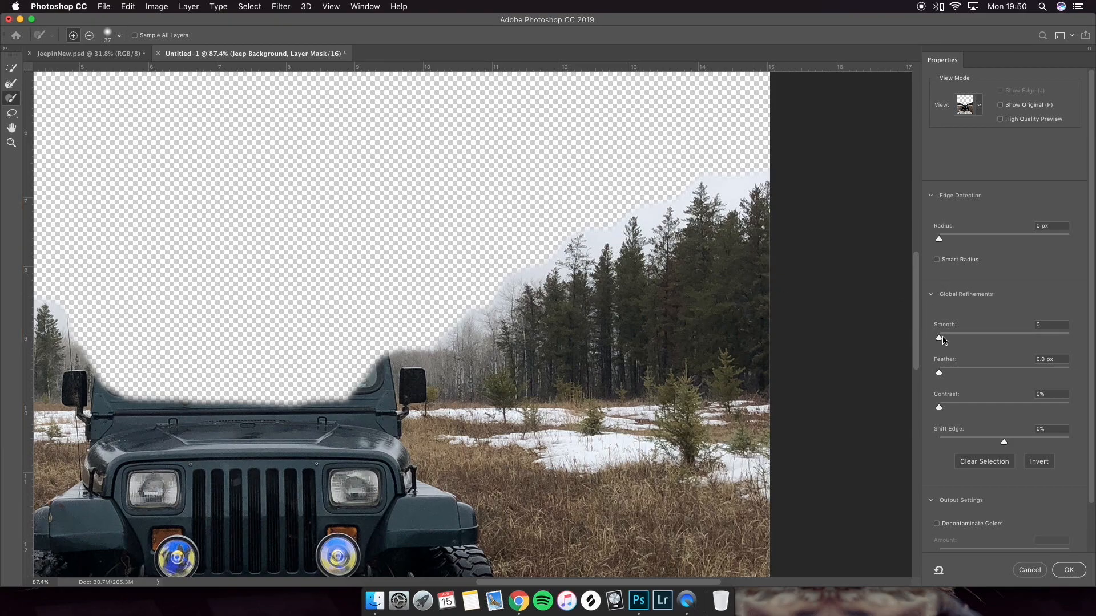
{"action": "scroll", "coordinate": [721, 250], "scroll_direction": "right", "scroll_amount": 2}
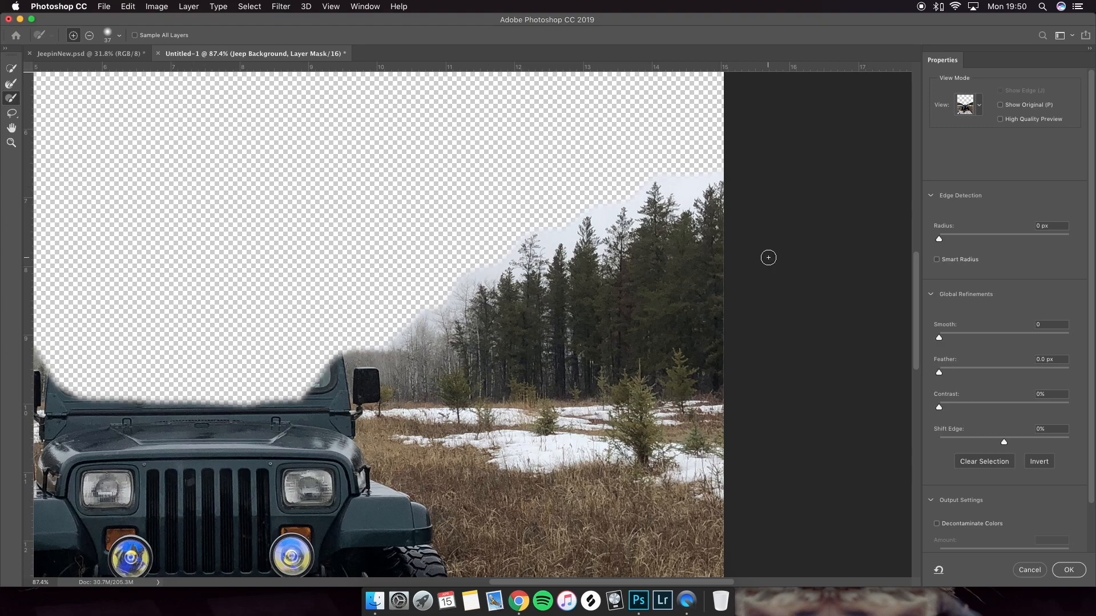
{"action": "key", "text": "alt"}
{"action": "scroll", "coordinate": [659, 249], "scroll_direction": "up", "scroll_amount": 5}
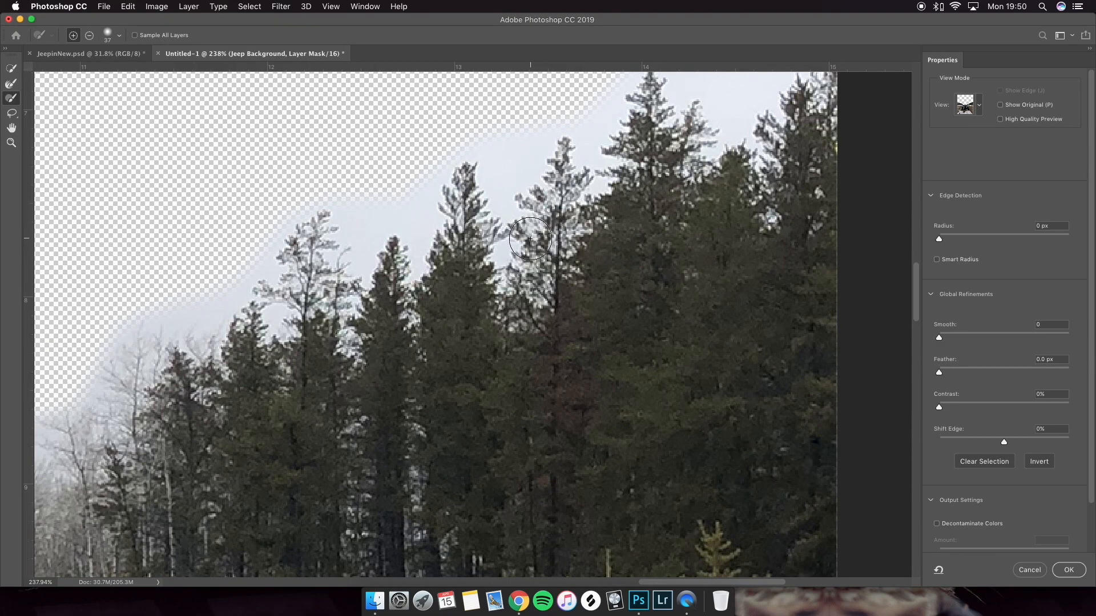
{"action": "scroll", "coordinate": [514, 228], "scroll_direction": "down", "scroll_amount": 3}
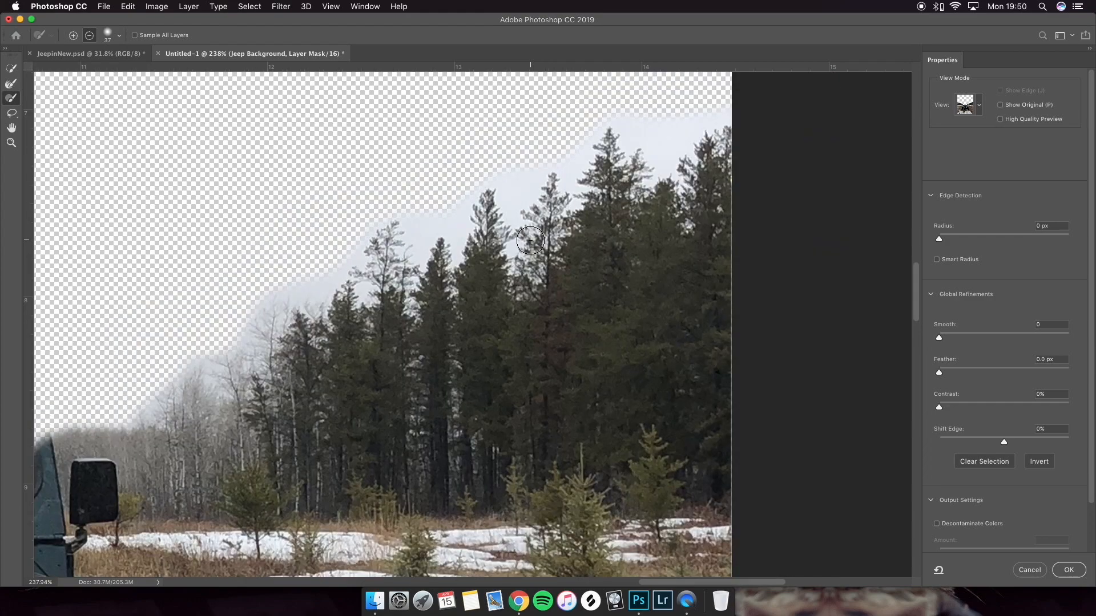
{"action": "left_click", "coordinate": [11, 85]}
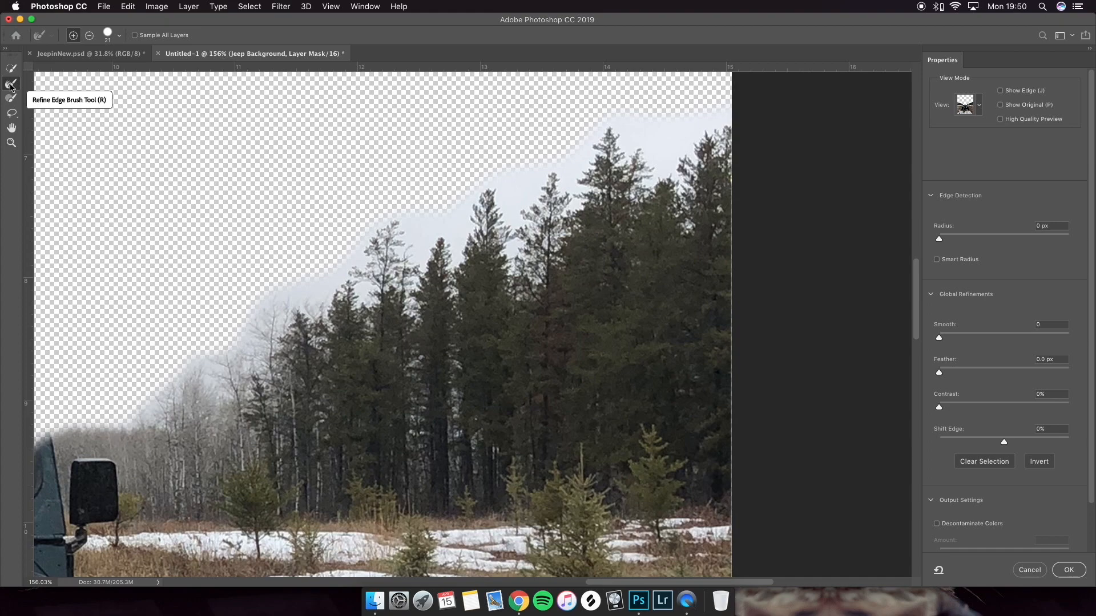
{"action": "left_click", "coordinate": [975, 235]}
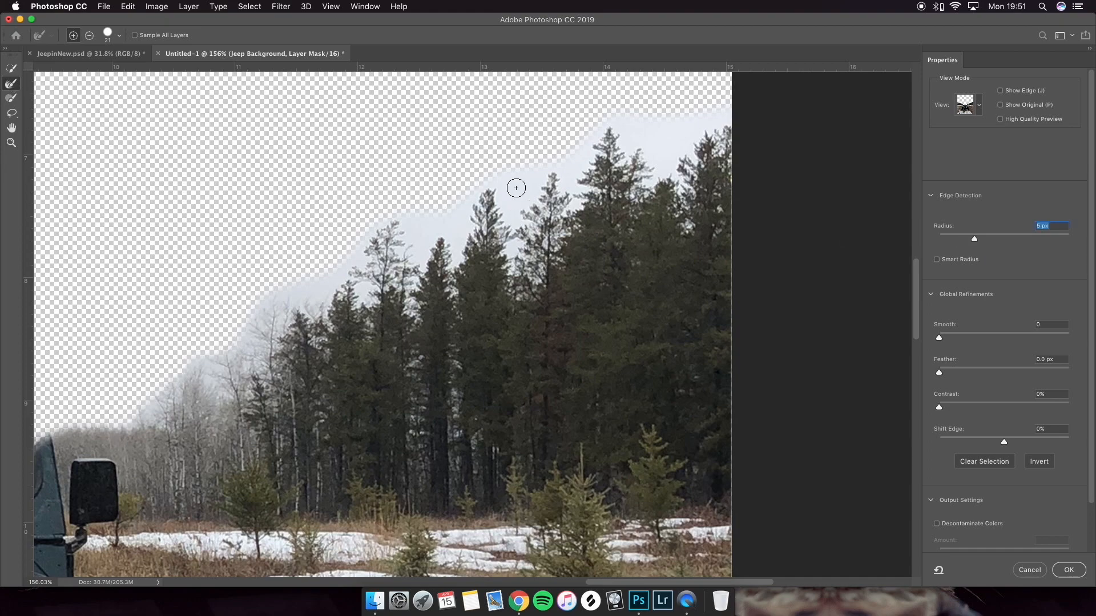
- Brush the Refine Edge Brush over the pale sky fringe around the tops of the tall right-hand pines
{"action": "mouse_move", "coordinate": [520, 195]}
{"action": "left_mouse_down"}
{"action": "mouse_move", "coordinate": [524, 230]}
{"action": "mouse_move", "coordinate": [544, 195]}
{"action": "left_mouse_up"}
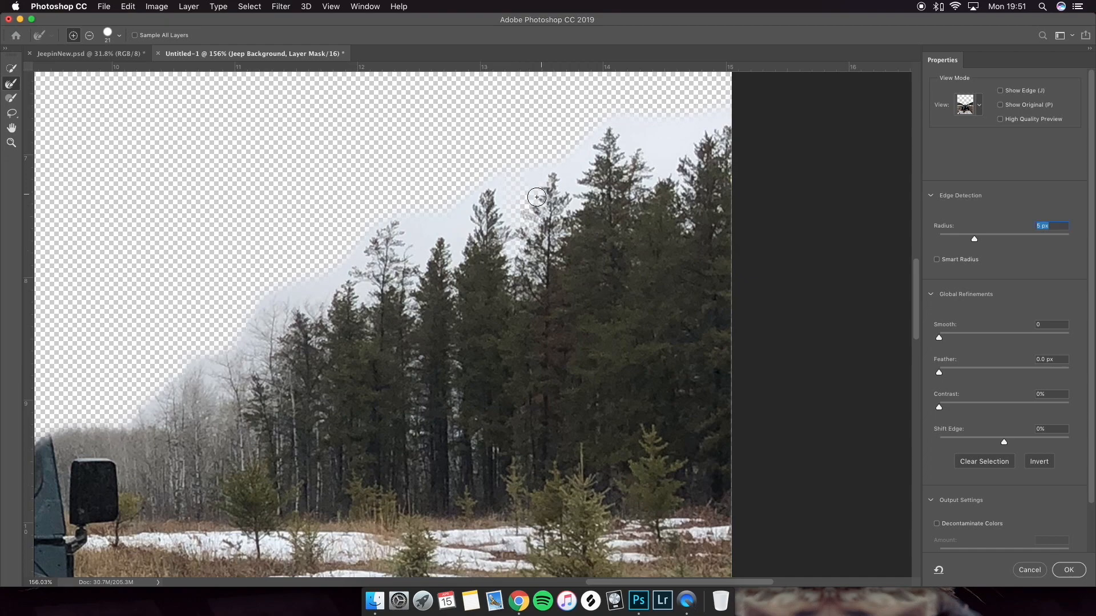
{"action": "key", "text": "z"}
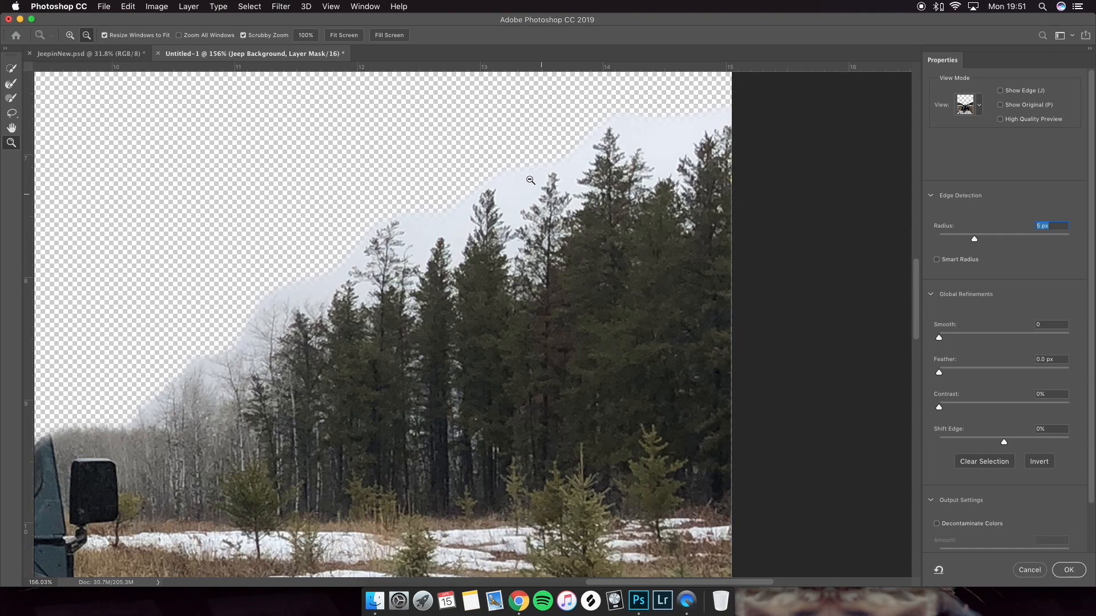
{"action": "left_click", "coordinate": [11, 83]}
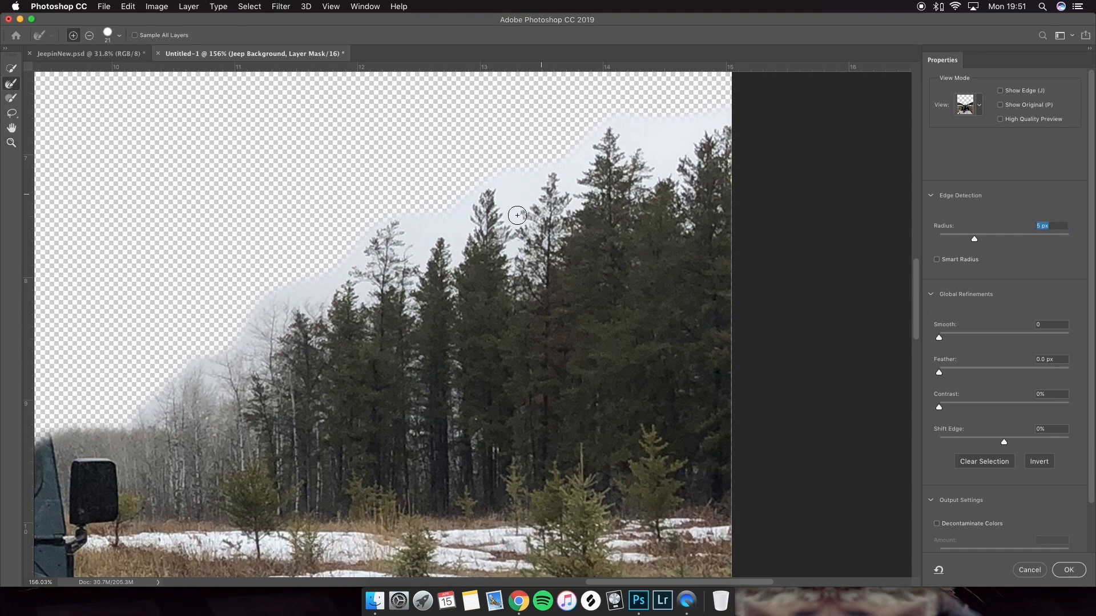
{"action": "left_click_drag", "start_coordinate": [524, 208], "coordinate": [555, 171]}
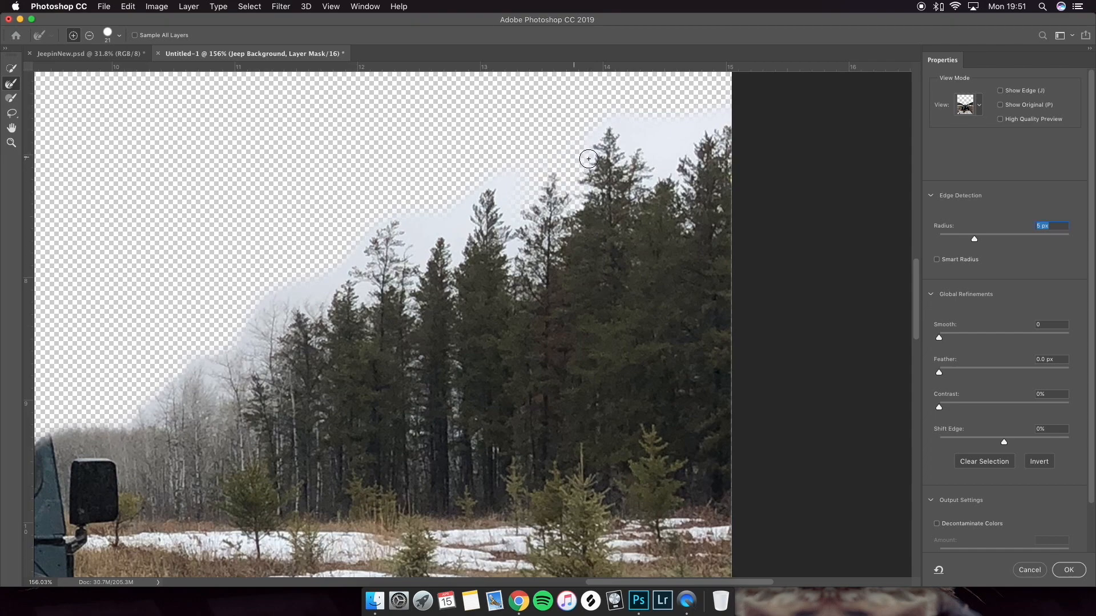
{"action": "mouse_move", "coordinate": [617, 124]}
{"action": "left_mouse_down"}
{"action": "mouse_move", "coordinate": [626, 160]}
{"action": "mouse_move", "coordinate": [641, 145]}
{"action": "mouse_move", "coordinate": [650, 182]}
{"action": "mouse_move", "coordinate": [669, 153]}
{"action": "left_mouse_up"}
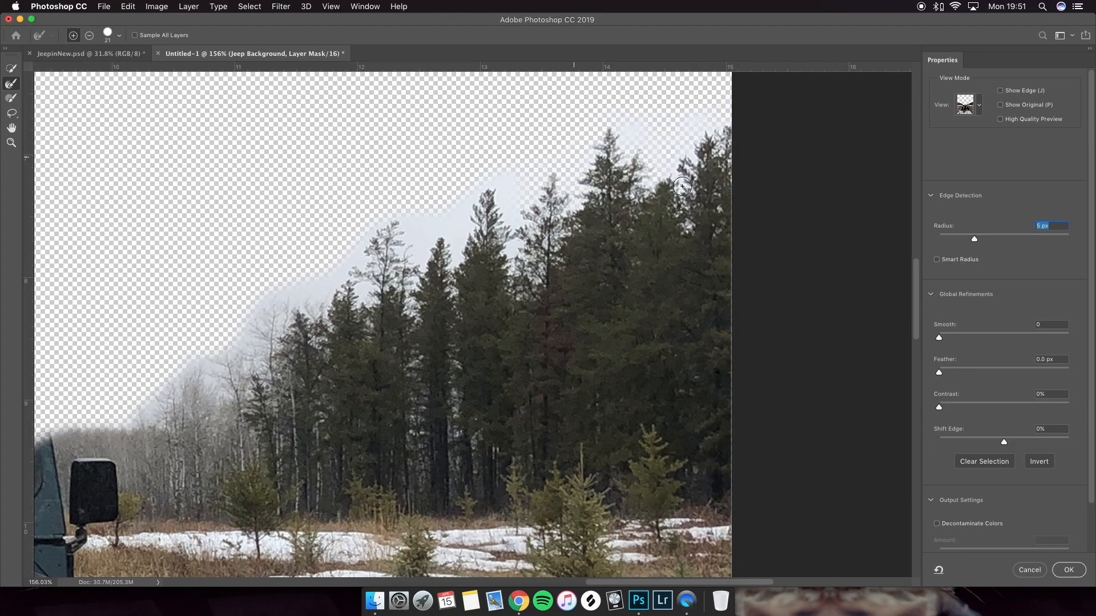
- Continue refining the mask edge down the right-hand tree slope and along the left-hand tree line
{"action": "scroll", "coordinate": [449, 255], "scroll_direction": "left", "scroll_amount": 5}
{"action": "scroll", "coordinate": [449, 255], "scroll_direction": "down", "scroll_amount": 3}
{"action": "scroll", "coordinate": [449, 255], "scroll_direction": "up", "scroll_amount": 3}
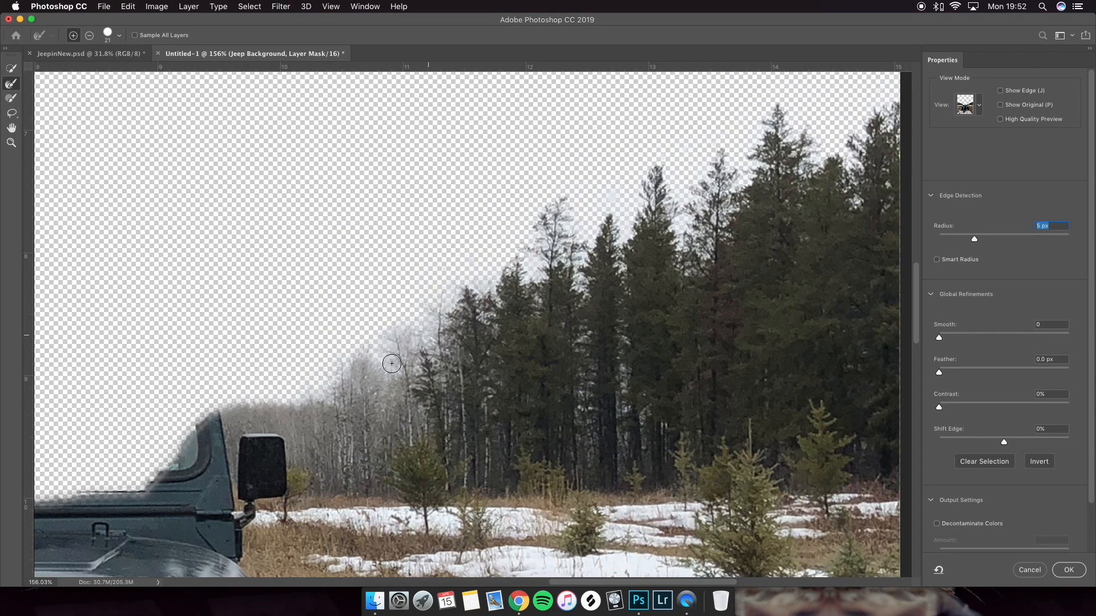
{"action": "scroll", "coordinate": [342, 372], "scroll_direction": "left", "scroll_amount": 10}
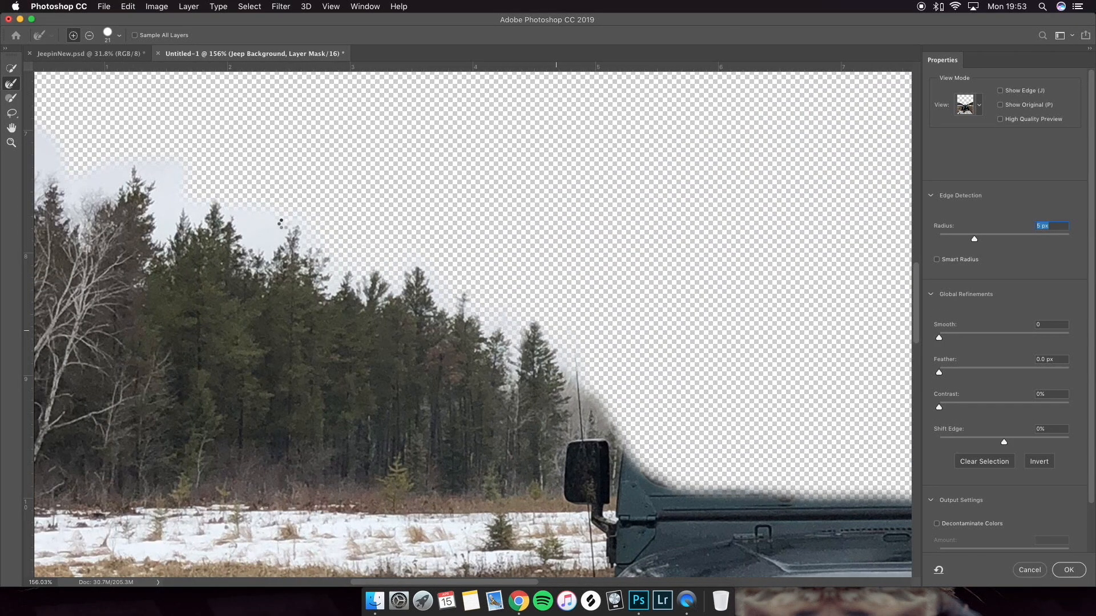
{"action": "scroll", "coordinate": [284, 225], "scroll_direction": "left", "scroll_amount": 5}
{"action": "scroll", "coordinate": [284, 224], "scroll_direction": "up", "scroll_amount": 2}
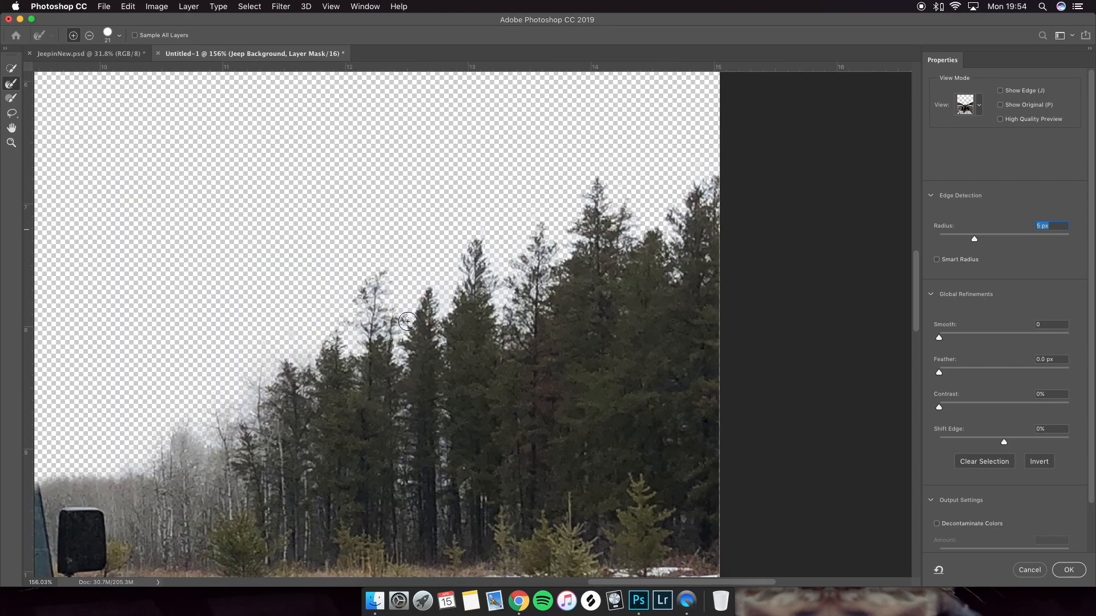
- Touch up the remaining fringe on the right-hand trees, set Shift Edge to -31% and apply the refined mask
{"action": "scroll", "coordinate": [408, 321], "scroll_direction": "left", "scroll_amount": 3}
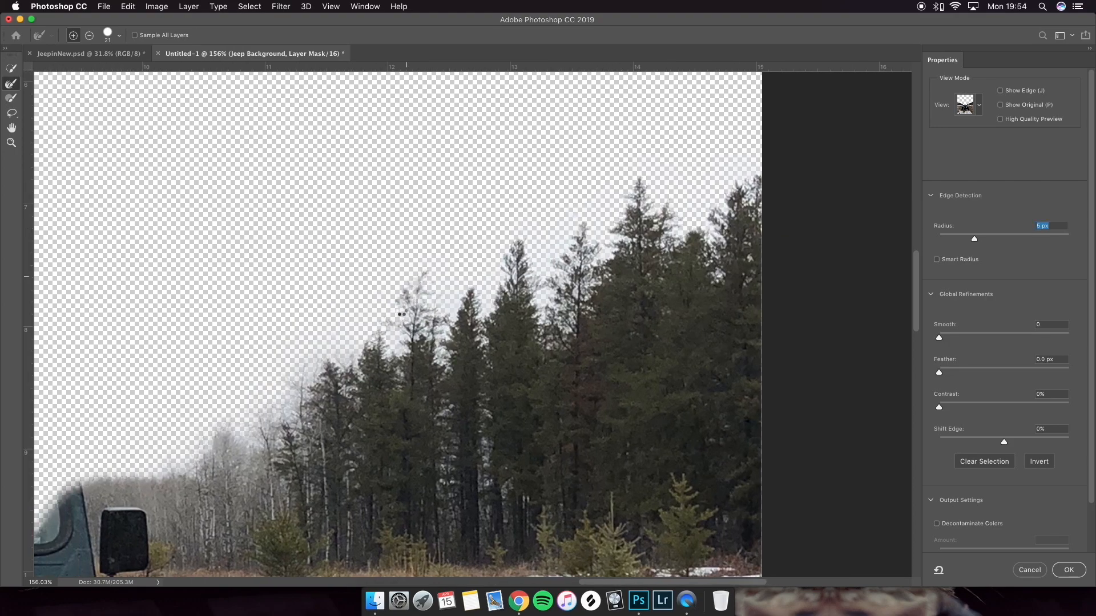
{"action": "left_click_drag", "start_coordinate": [307, 366], "coordinate": [334, 337]}
{"action": "scroll", "coordinate": [331, 329], "scroll_direction": "left", "scroll_amount": 6}
{"action": "scroll", "coordinate": [332, 329], "scroll_direction": "down", "scroll_amount": 10}
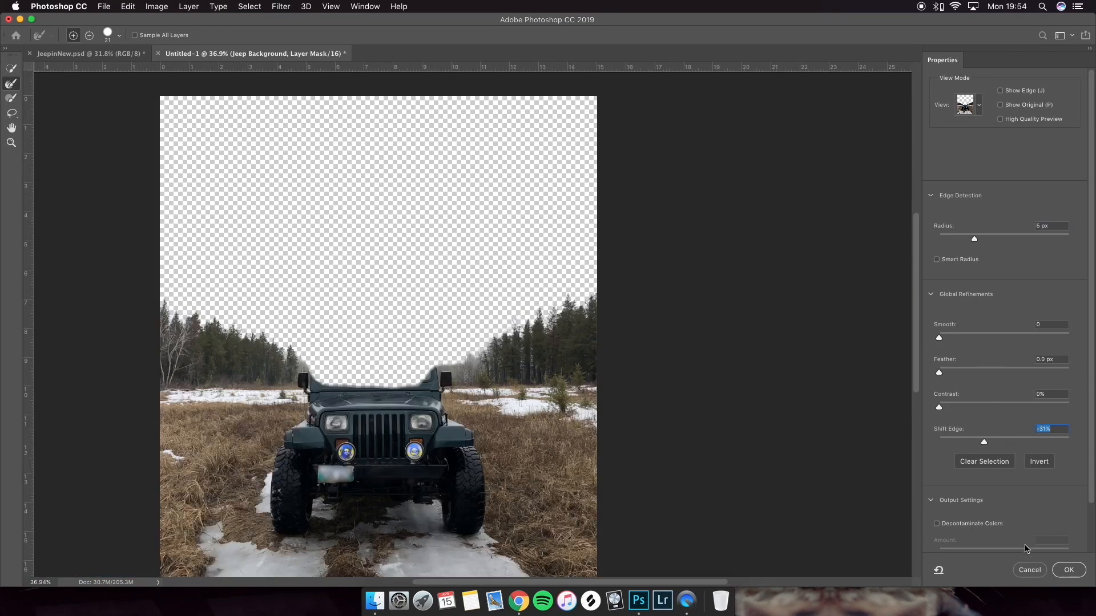
{"action": "left_click", "coordinate": [1067, 569]}
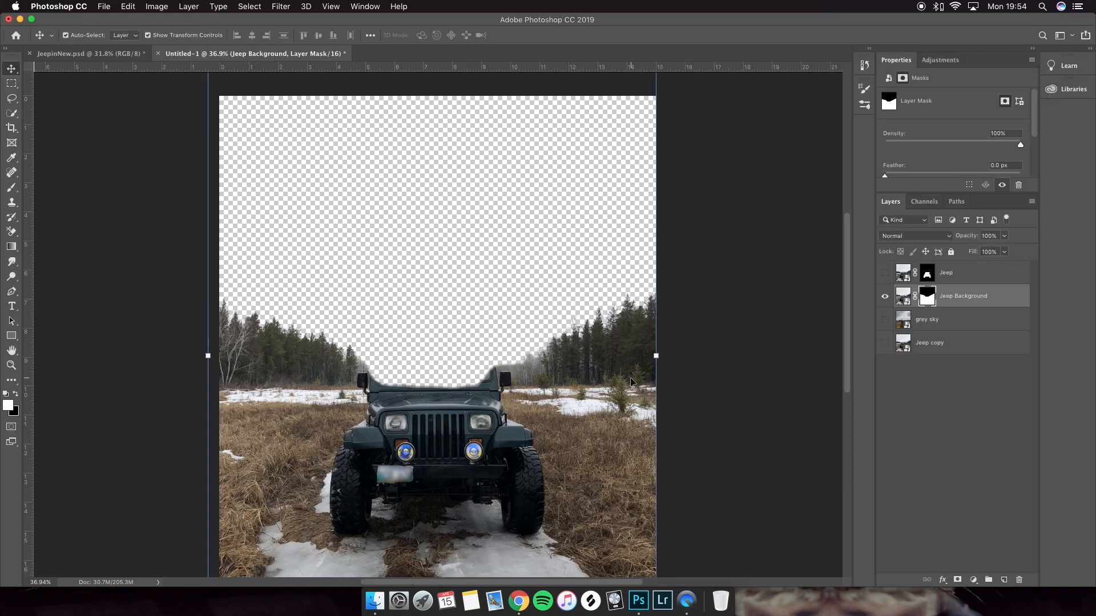
- Show the grey sky layer and inspect the right-hand treetops against it for leftover white specks
{"action": "left_click", "coordinate": [884, 319]}
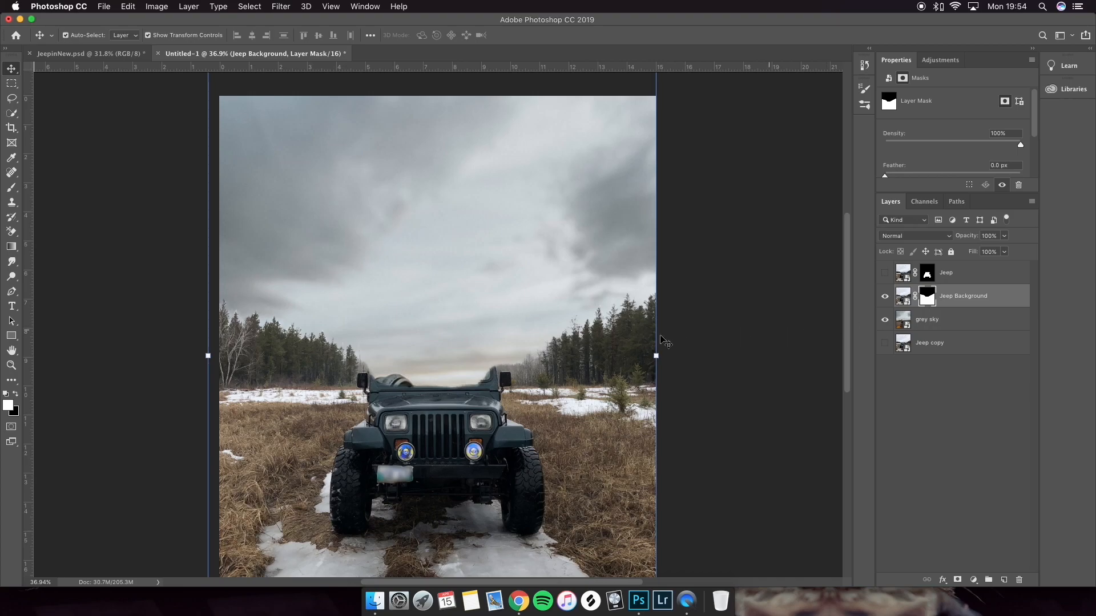
{"action": "scroll", "coordinate": [648, 338], "scroll_direction": "up", "scroll_amount": 4}
{"action": "scroll", "coordinate": [525, 306], "scroll_direction": "up", "scroll_amount": 4}
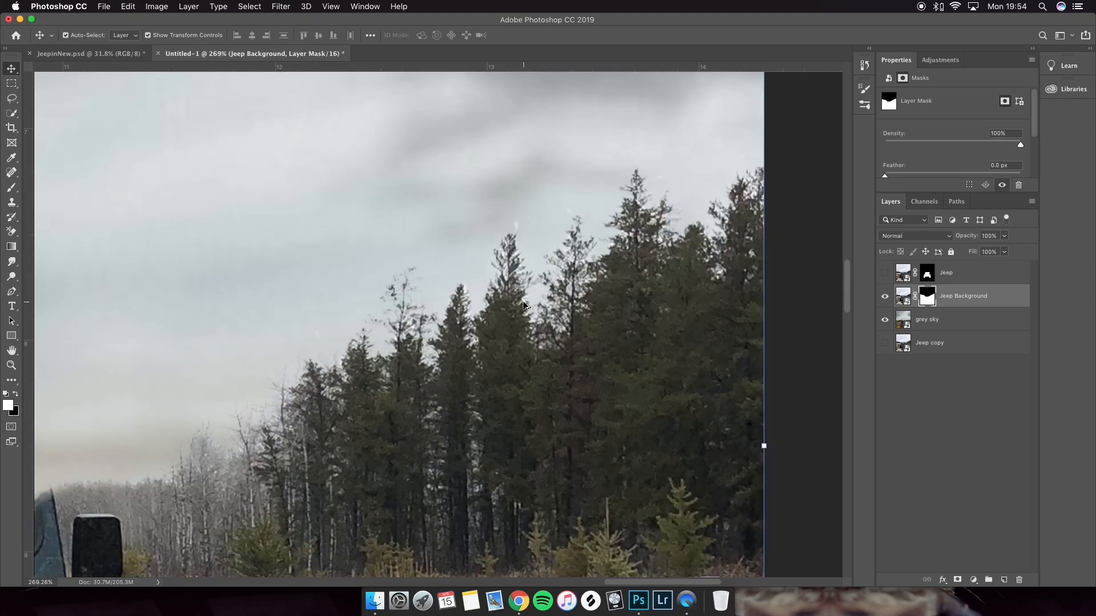
{"action": "scroll", "coordinate": [524, 305], "scroll_direction": "down", "scroll_amount": 3}
{"action": "scroll", "coordinate": [528, 302], "scroll_direction": "up", "scroll_amount": 3}
{"action": "scroll", "coordinate": [548, 292], "scroll_direction": "down", "scroll_amount": 2}
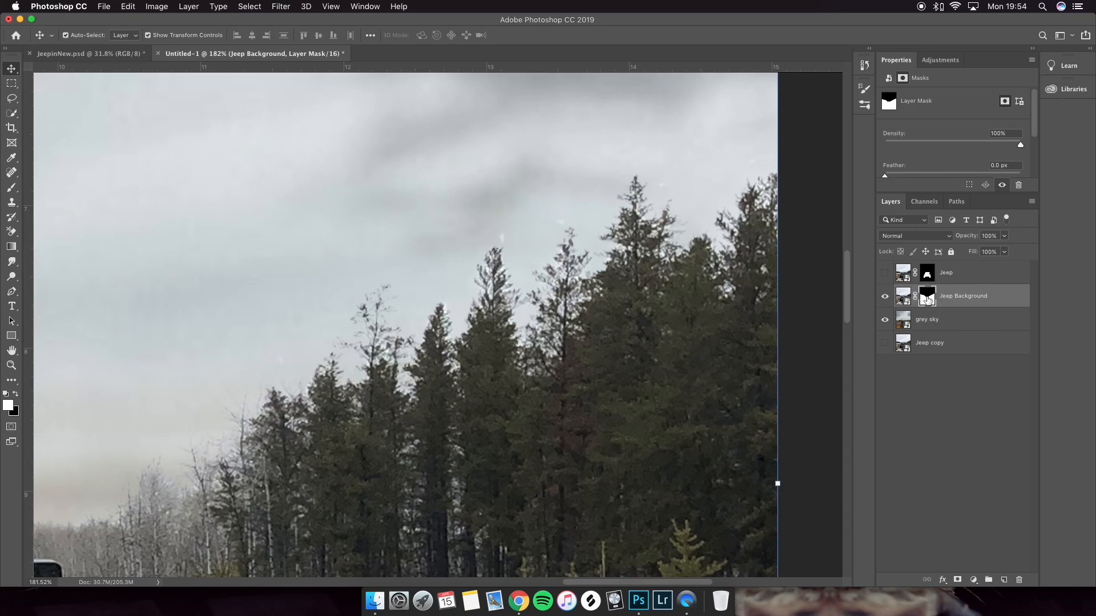
- Set up a Soft Round brush at 11 px for the Jeep Background mask and undo the trial white stroke
{"action": "left_click", "coordinate": [11, 188]}
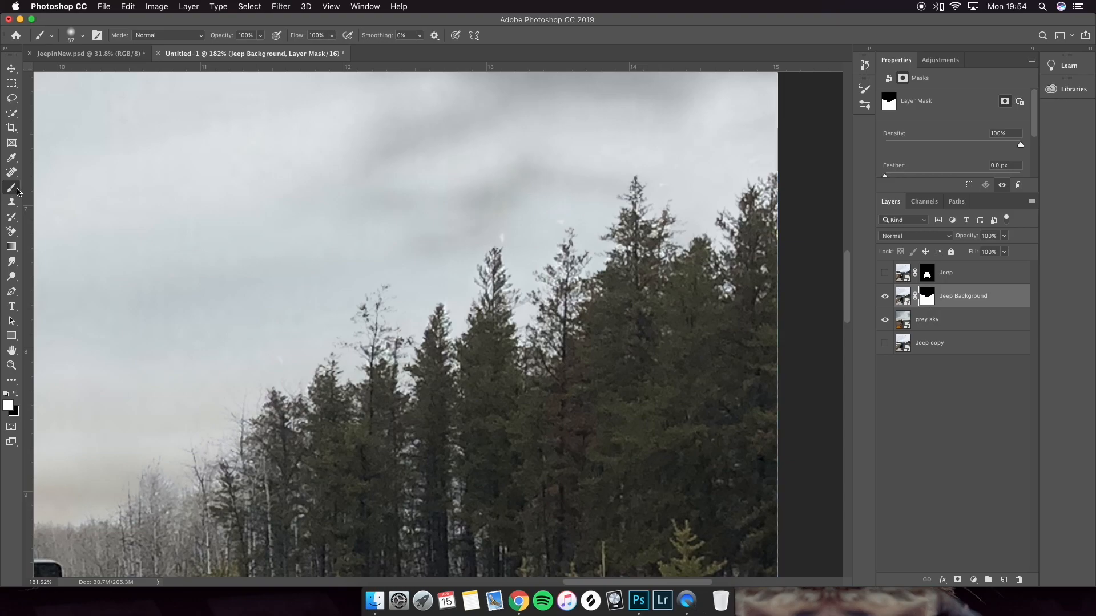
{"action": "left_click", "coordinate": [70, 35]}
{"action": "left_click", "coordinate": [55, 159]}
{"action": "left_click", "coordinate": [68, 71]}
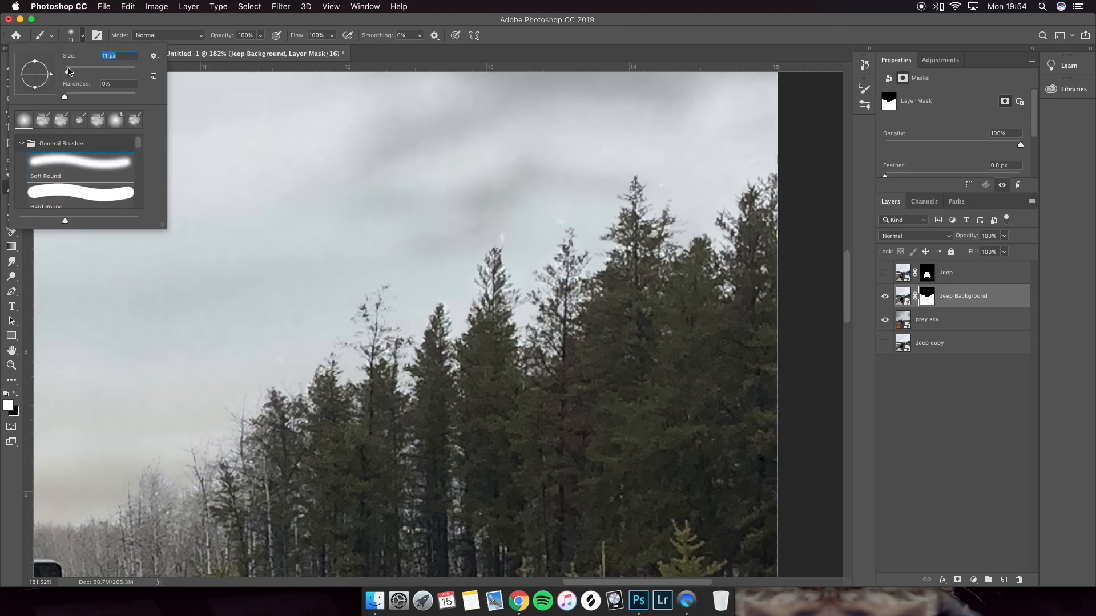
{"action": "left_click_drag", "start_coordinate": [508, 235], "coordinate": [502, 243]}
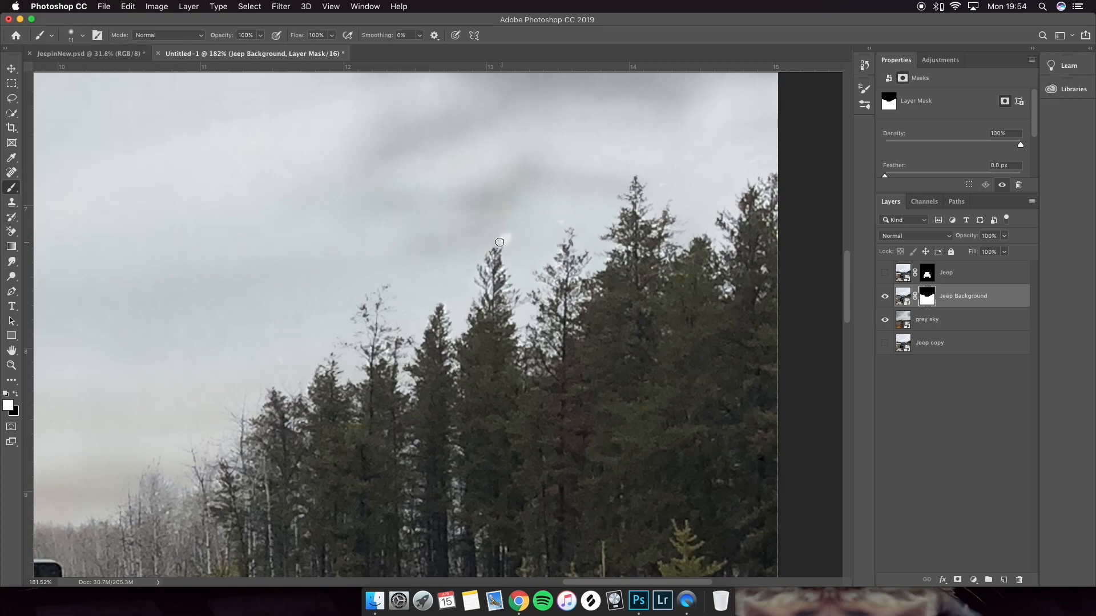
{"action": "key", "text": "super+z"}
- Paint black on the Jeep Background mask over the white specks above the right-hand treetops
{"action": "left_click", "coordinate": [16, 394]}
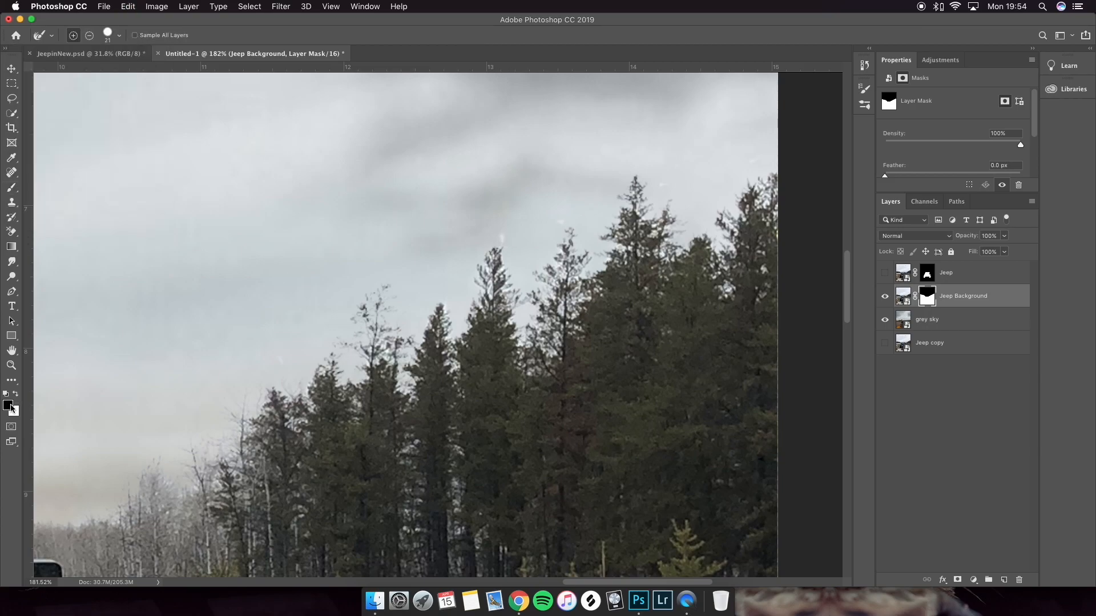
{"action": "left_click", "coordinate": [501, 238]}
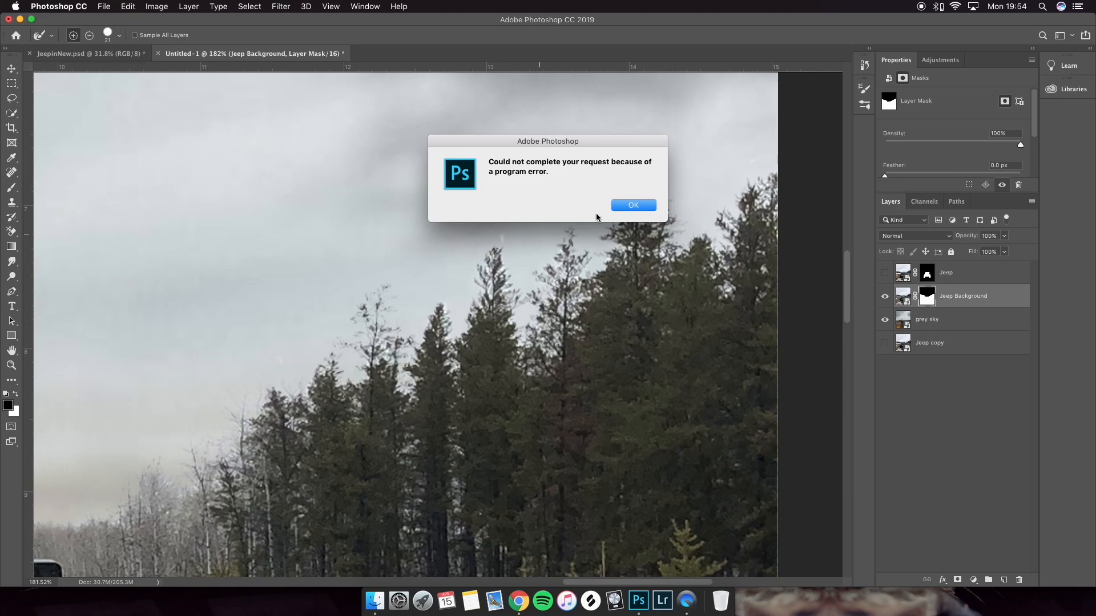
{"action": "left_click", "coordinate": [633, 205]}
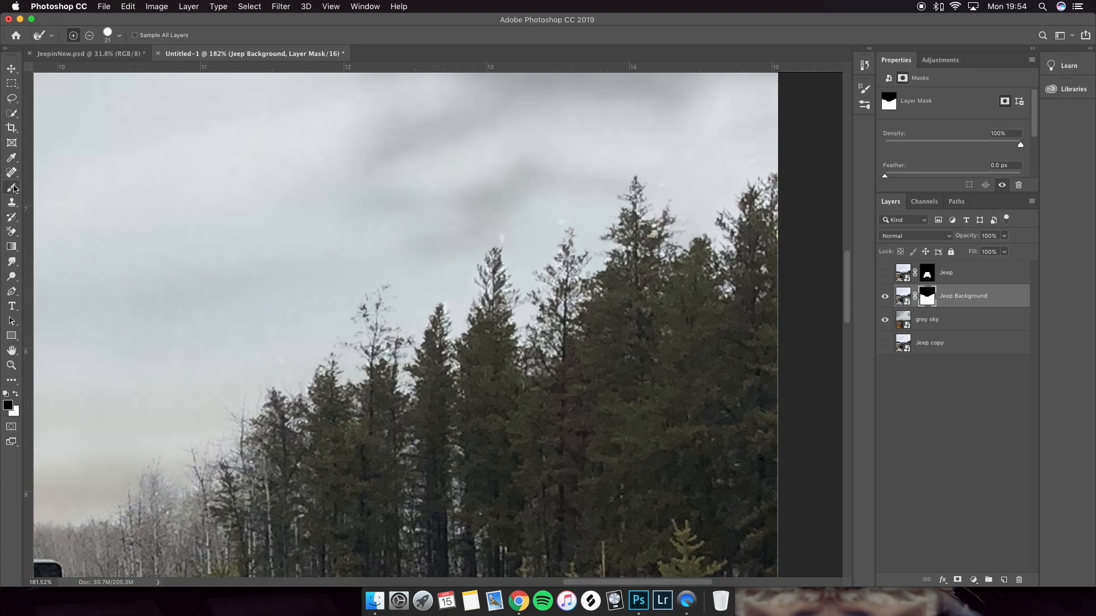
{"action": "left_click", "coordinate": [13, 188]}
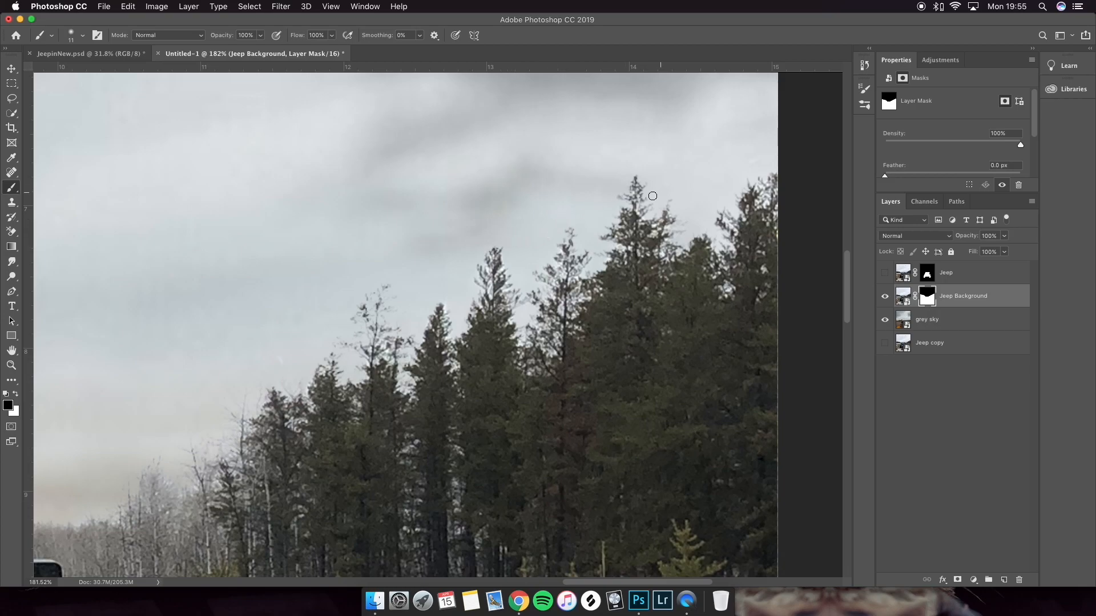
{"action": "scroll", "coordinate": [652, 196], "scroll_direction": "right", "scroll_amount": 5}
{"action": "scroll", "coordinate": [382, 280], "scroll_direction": "left", "scroll_amount": 2}
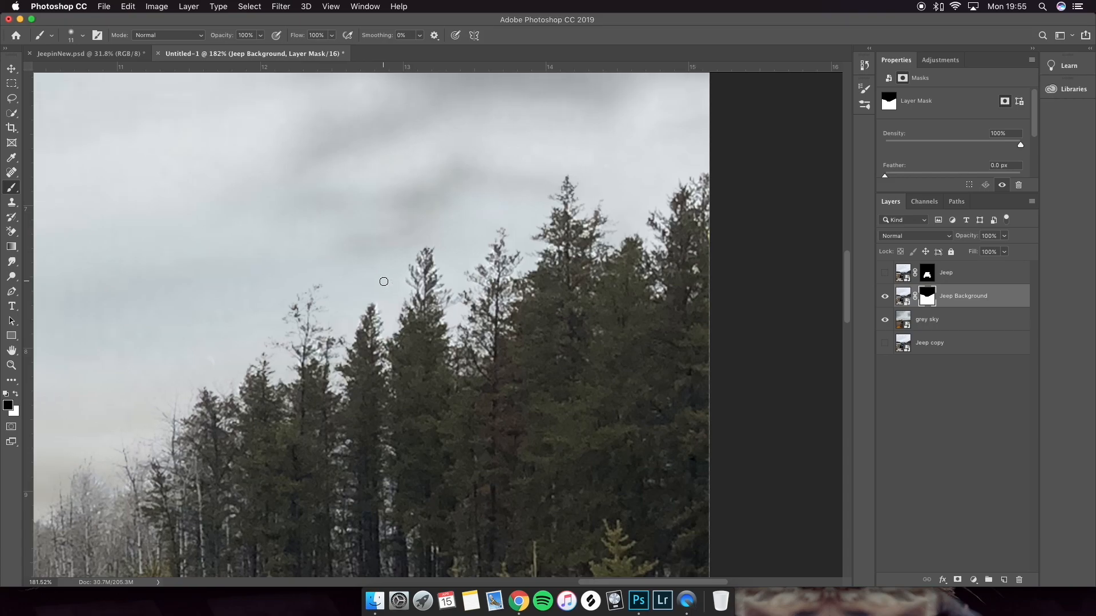
- Refine the Jeep Background mask around the left-hand treetops in Select and Mask and apply it
{"action": "scroll", "coordinate": [235, 364], "scroll_direction": "left", "scroll_amount": 20}
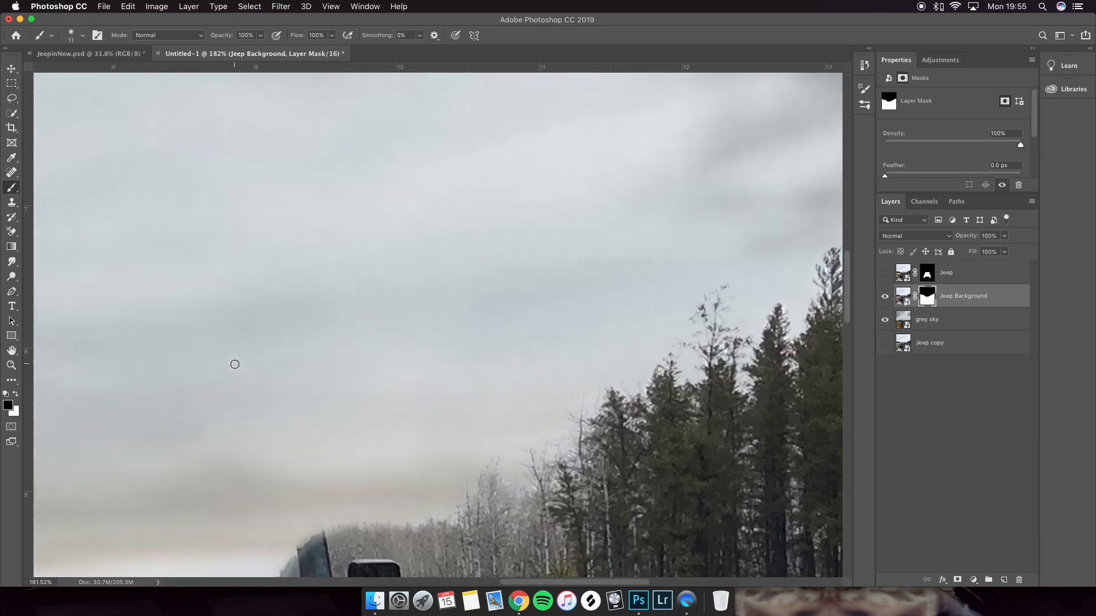
{"action": "scroll", "coordinate": [337, 355], "scroll_direction": "right", "scroll_amount": 5}
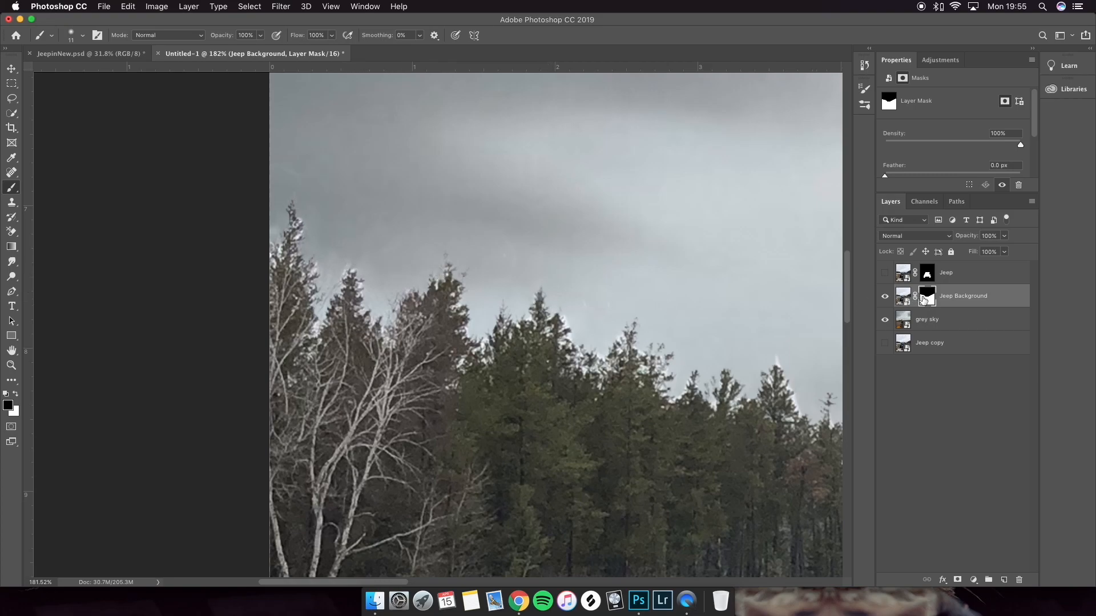
{"action": "double_click", "coordinate": [924, 299]}
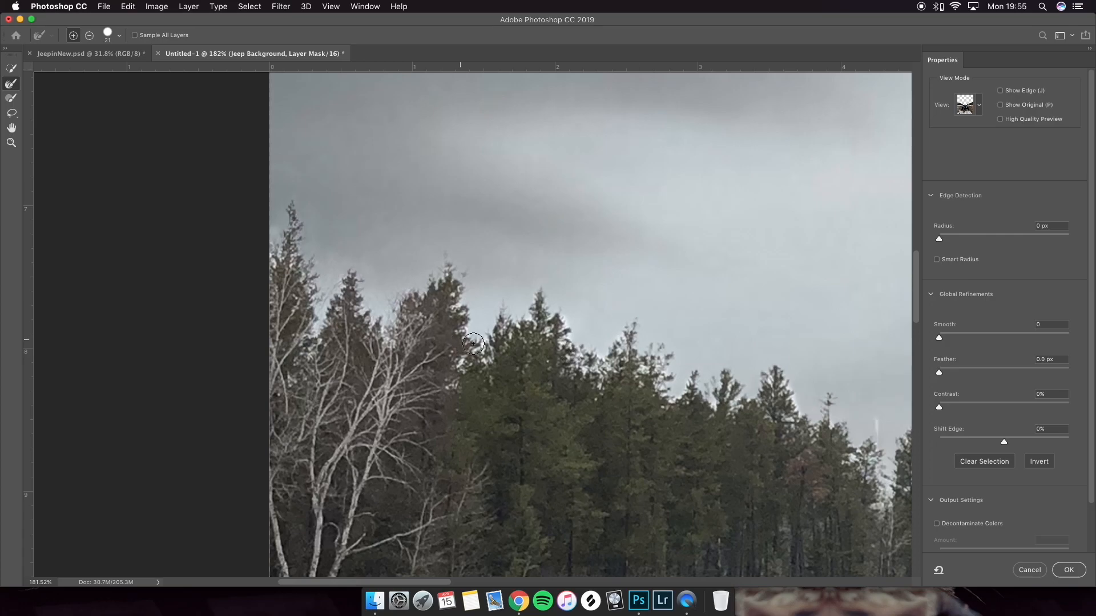
{"action": "scroll", "coordinate": [485, 349], "scroll_direction": "right", "scroll_amount": 3}
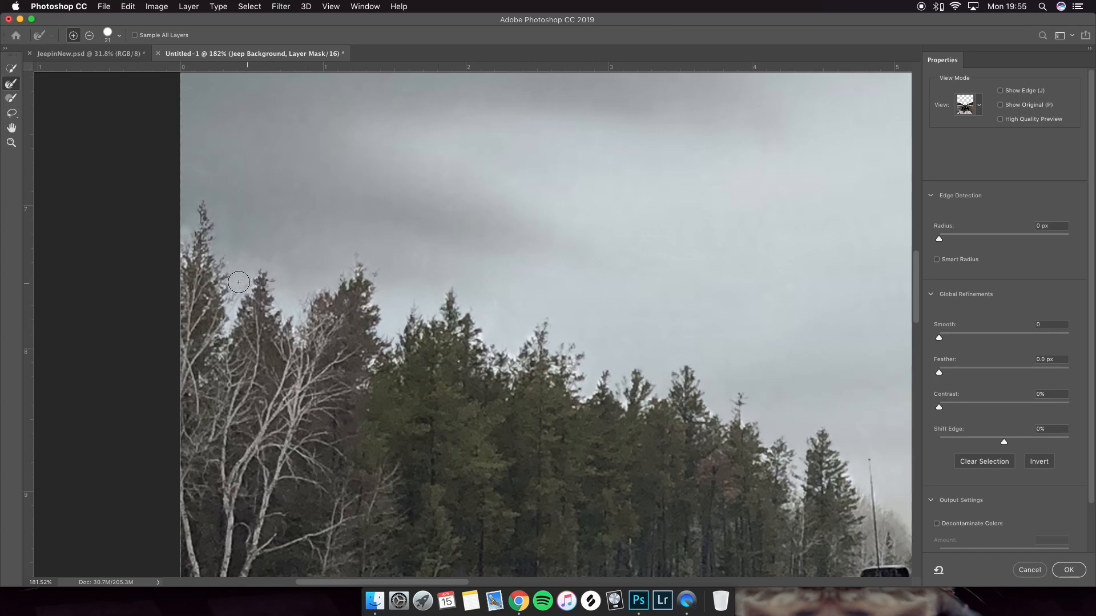
{"action": "left_click", "coordinate": [1070, 569]}
- Show the Jeep layer in the full composite and select the Jeep Background layer's image
{"action": "scroll", "coordinate": [453, 406], "scroll_direction": "up", "scroll_amount": 1}
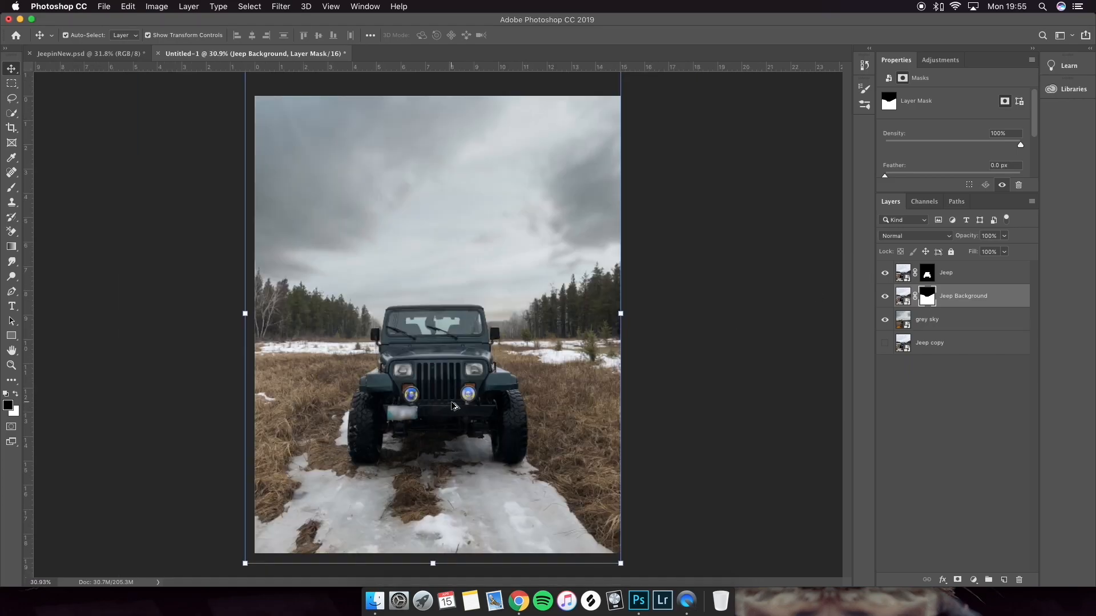
{"action": "left_click", "coordinate": [680, 386]}
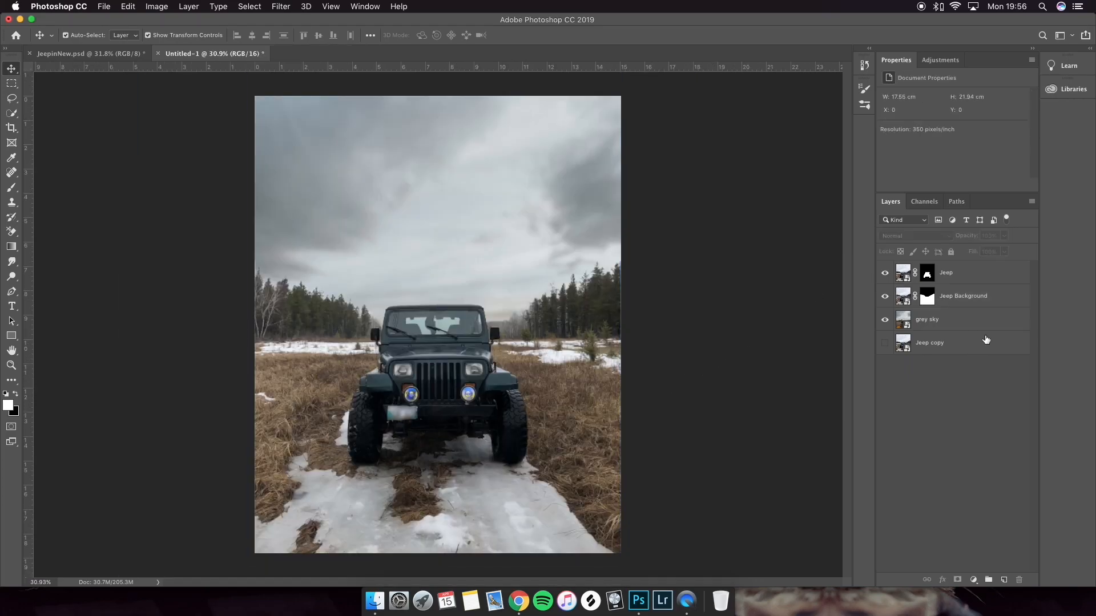
{"action": "left_click", "coordinate": [963, 325]}
{"action": "left_click", "coordinate": [963, 301]}
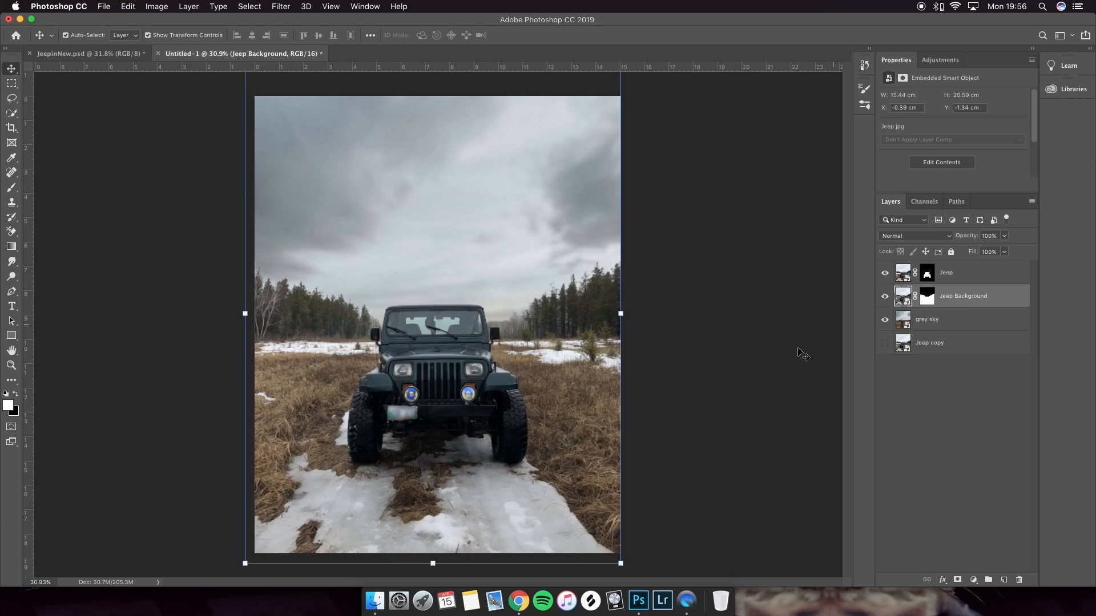
{"action": "left_click", "coordinate": [290, 8]}
{"action": "mouse_move", "coordinate": [320, 131]}
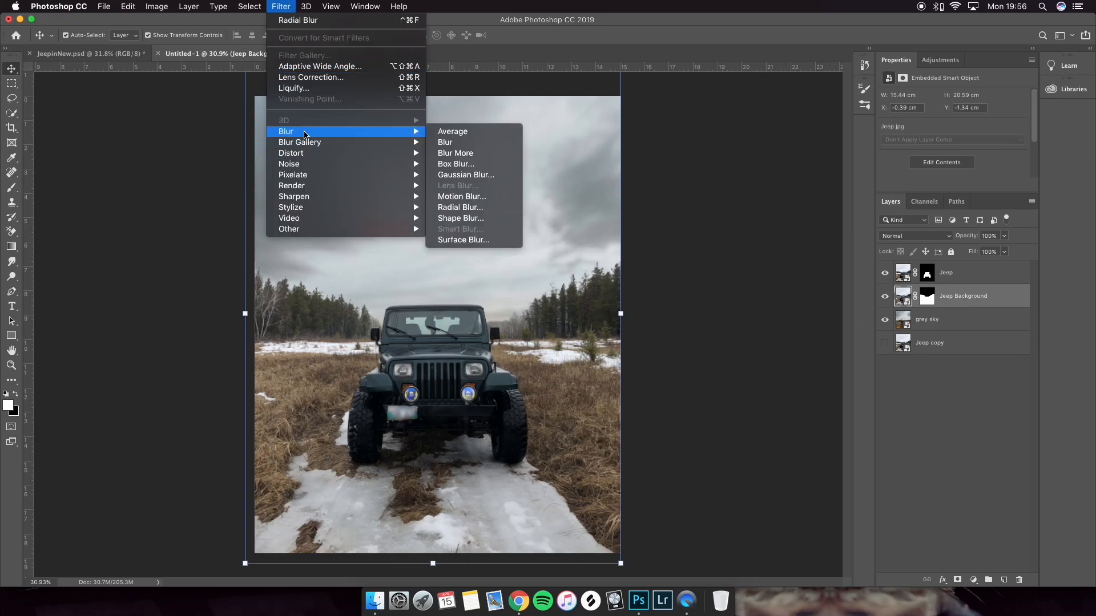
{"action": "left_click", "coordinate": [456, 197]}
{"action": "left_click", "coordinate": [873, 191]}
- Apply a Radial Blur to the Jeep Background layer with amount 17, Zoom method and Best quality, and check the blurred trees
{"action": "left_click", "coordinate": [280, 6]}
{"action": "mouse_move", "coordinate": [320, 131]}
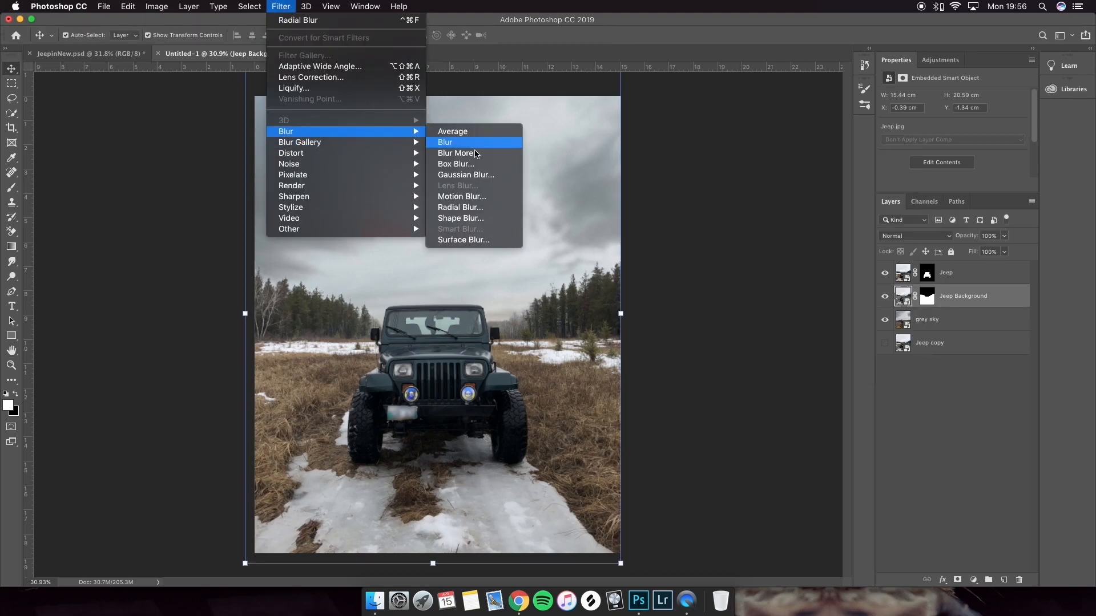
{"action": "left_click", "coordinate": [472, 207]}
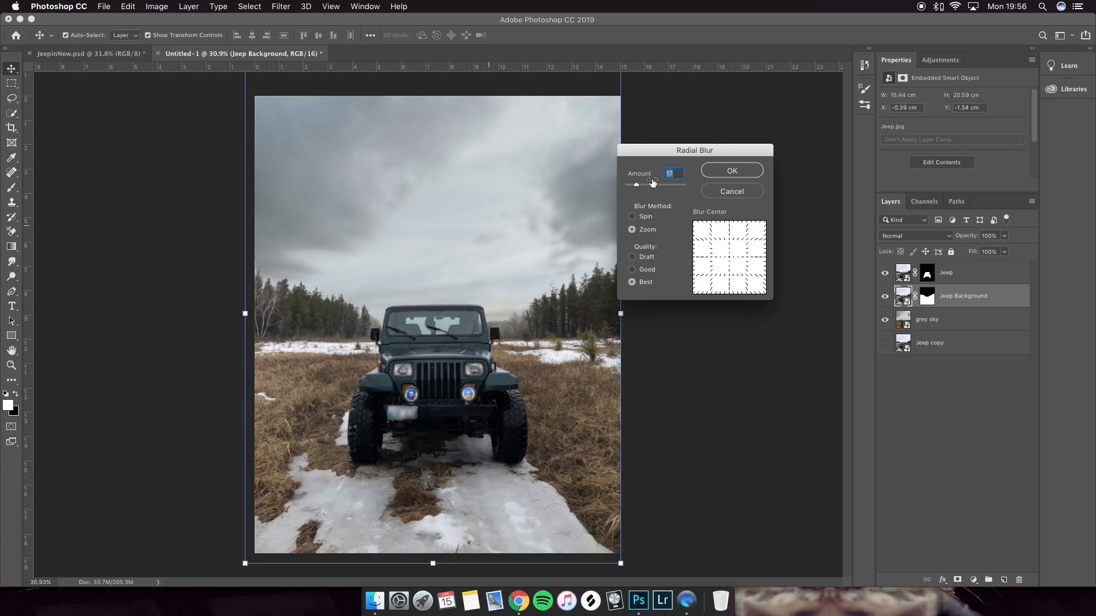
{"action": "left_click", "coordinate": [727, 176]}
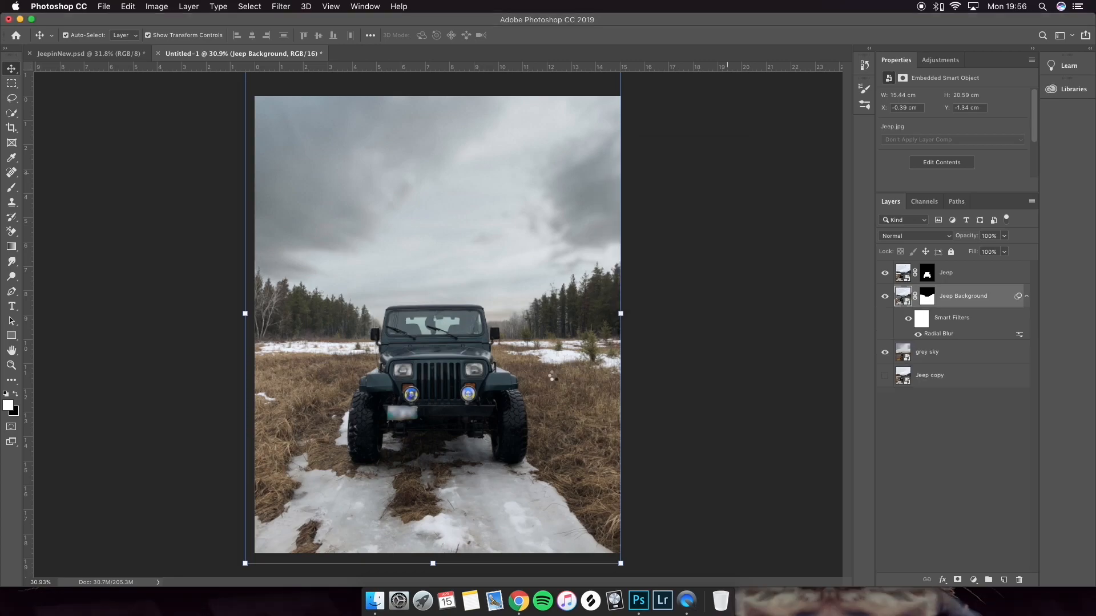
{"action": "left_click", "coordinate": [713, 434]}
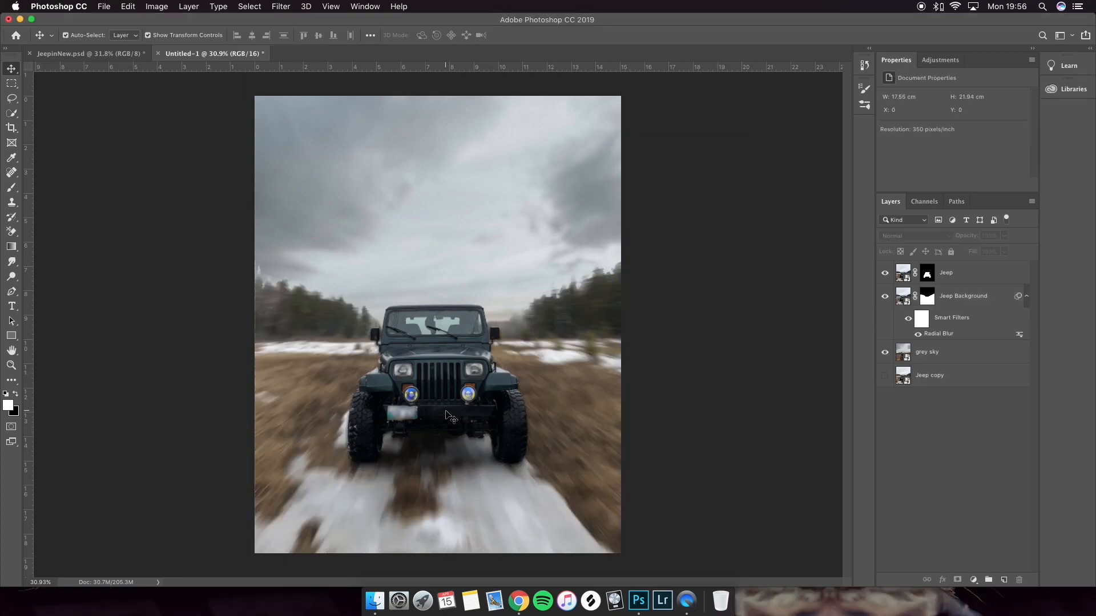
{"action": "scroll", "coordinate": [244, 291], "scroll_direction": "up", "scroll_amount": 3}
{"action": "scroll", "coordinate": [241, 287], "scroll_direction": "up", "scroll_amount": 3}
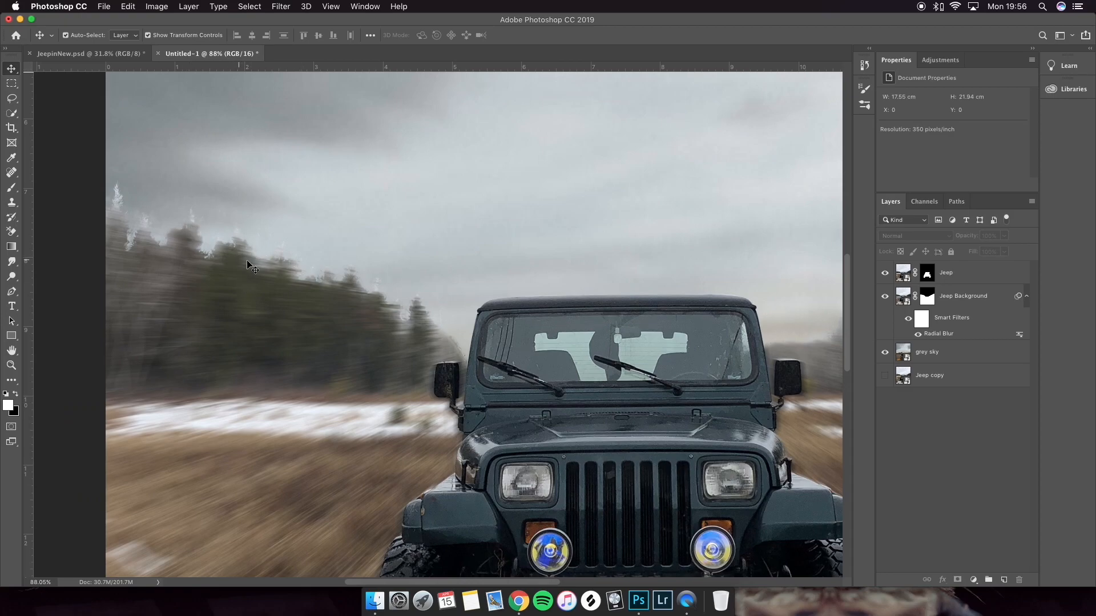
- Compare the blurred tree line with the same area in the JeepinNew.psd document and return to the untitled composite
{"action": "scroll", "coordinate": [360, 292], "scroll_direction": "right", "scroll_amount": 5}
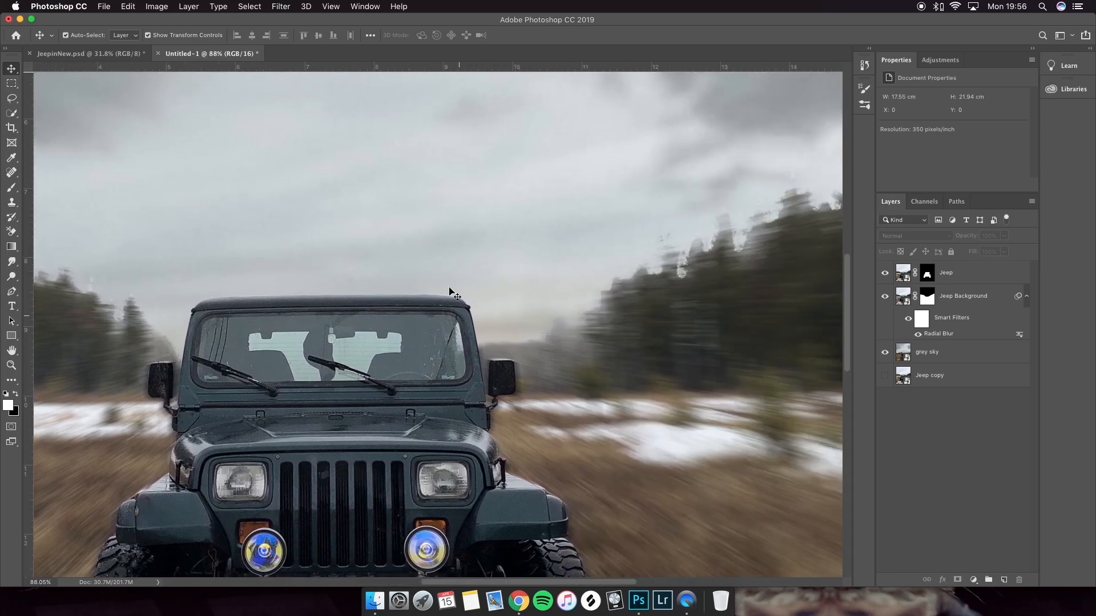
{"action": "left_click", "coordinate": [90, 54]}
{"action": "scroll", "coordinate": [269, 277], "scroll_direction": "up", "scroll_amount": 5}
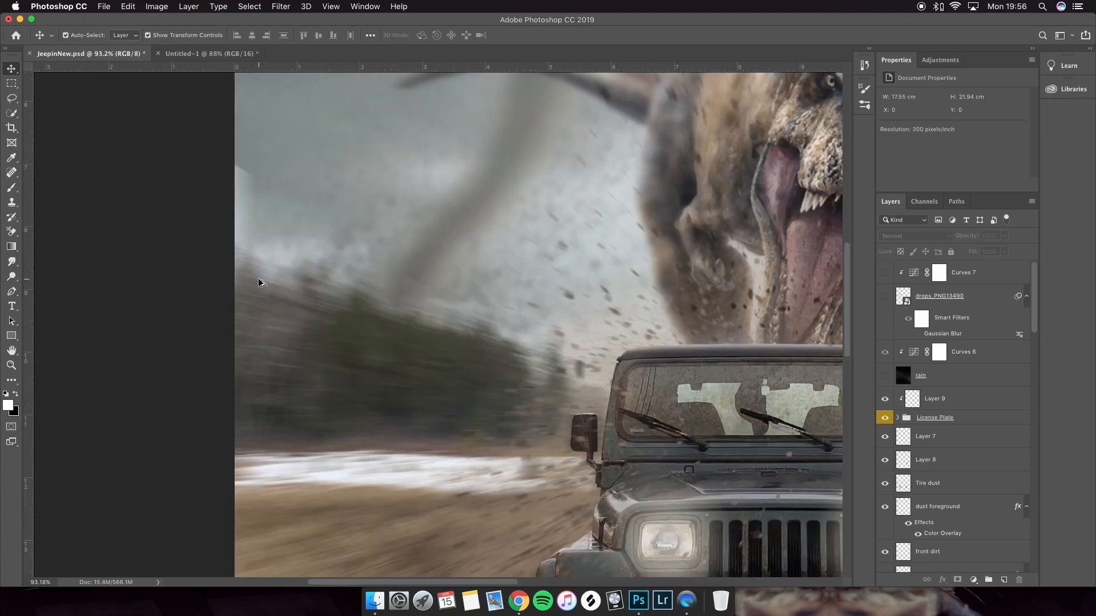
{"action": "scroll", "coordinate": [376, 318], "scroll_direction": "up", "scroll_amount": 3}
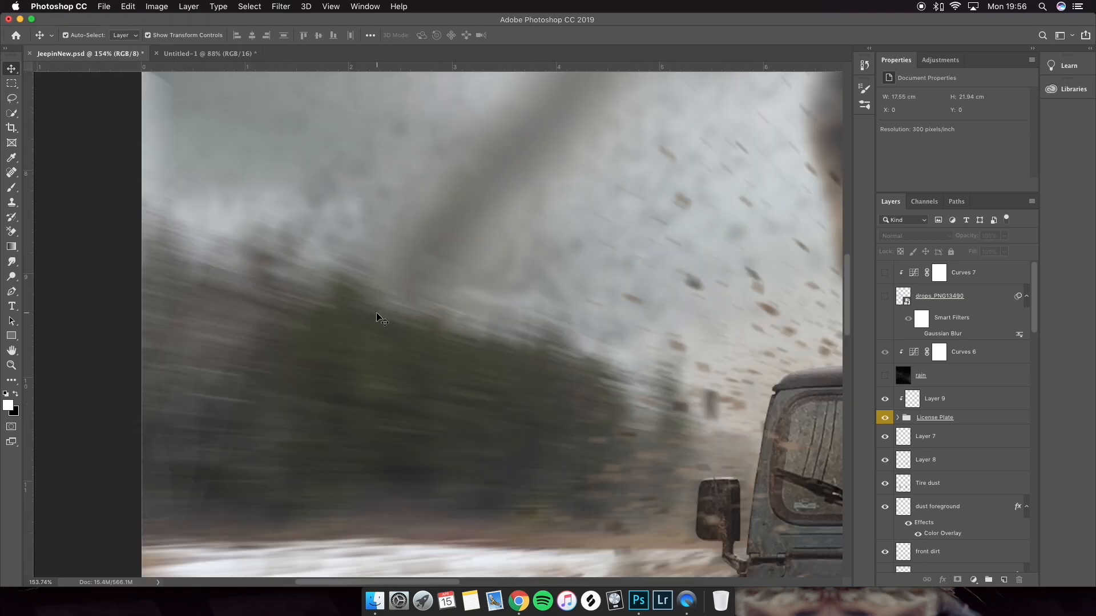
{"action": "left_click", "coordinate": [182, 54]}
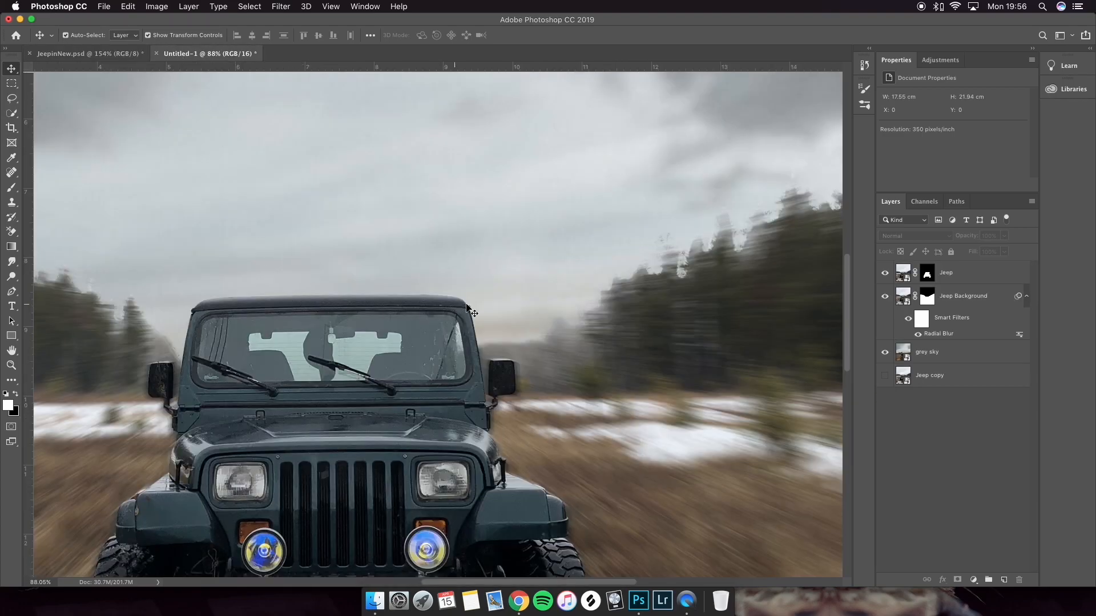
- Refine the Jeep Background mask in Select and Mask with a 6 px radius and 2.8 px feather to soften the treetops
{"action": "scroll", "coordinate": [634, 297], "scroll_direction": "right", "scroll_amount": 3}
{"action": "double_click", "coordinate": [928, 298]}
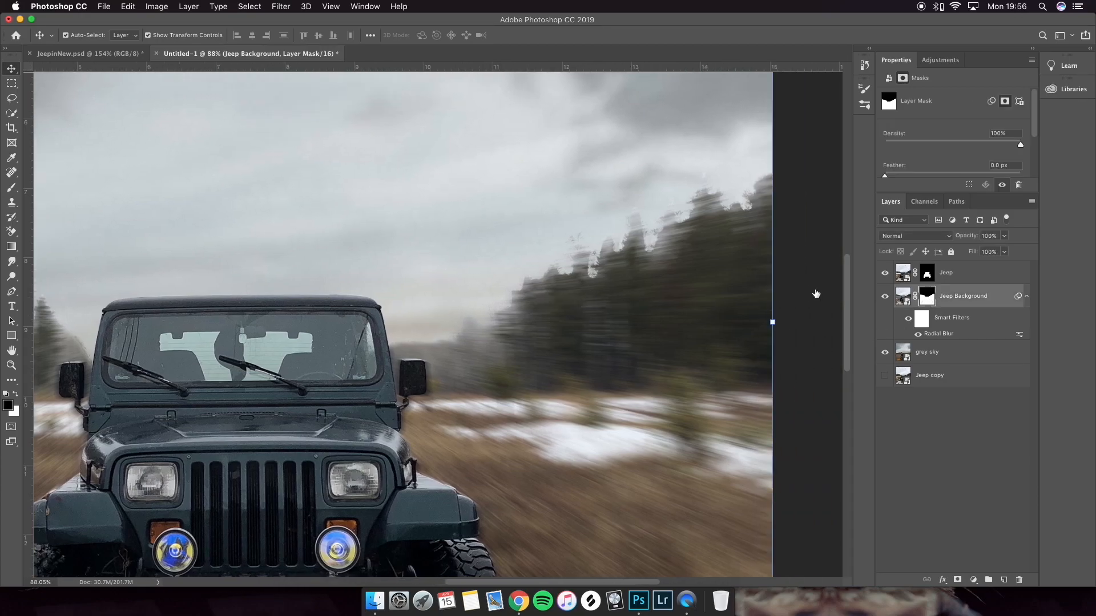
{"action": "key", "text": "super+z"}
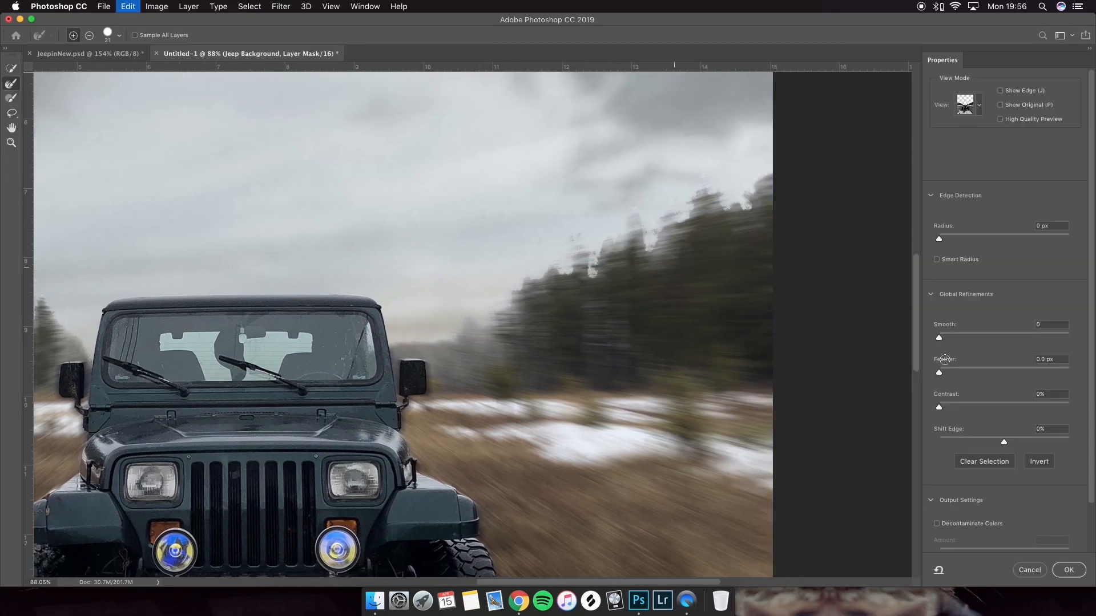
{"action": "scroll", "coordinate": [664, 228], "scroll_direction": "left", "scroll_amount": 10}
{"action": "left_click_drag", "start_coordinate": [977, 372], "coordinate": [899, 375]}
{"action": "left_click_drag", "start_coordinate": [992, 239], "coordinate": [919, 240]}
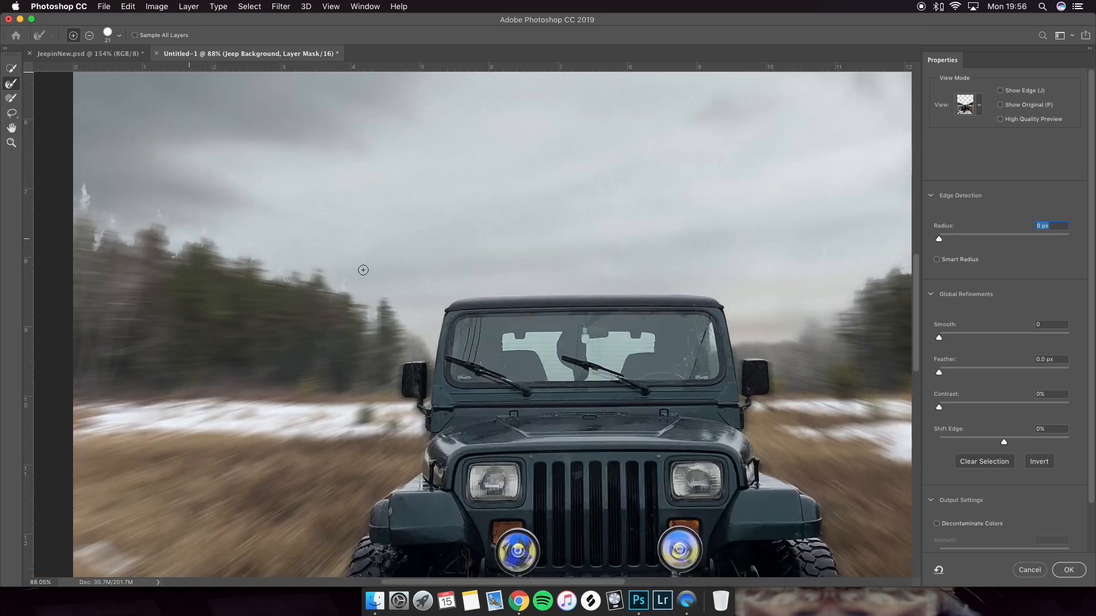
{"action": "left_click_drag", "start_coordinate": [938, 372], "coordinate": [959, 372]}
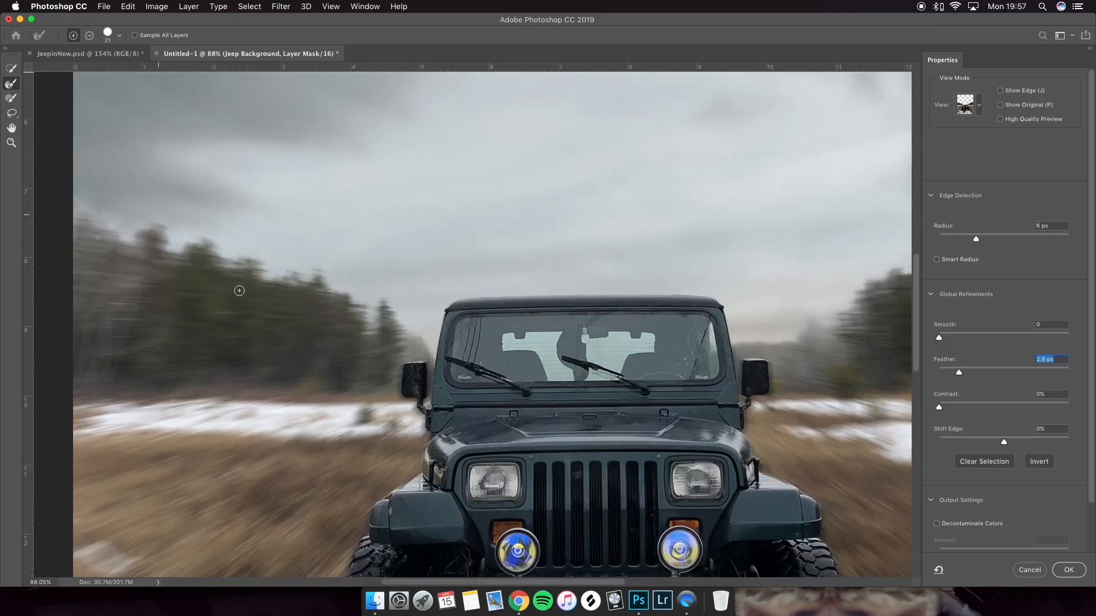
{"action": "scroll", "coordinate": [237, 291], "scroll_direction": "right", "scroll_amount": 10}
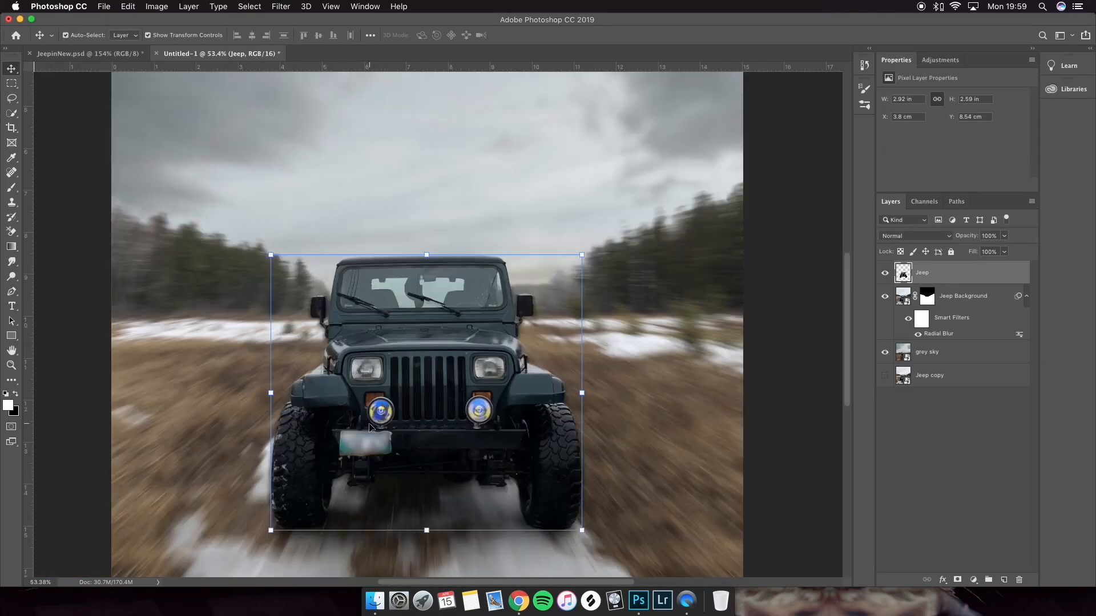
- Lasso a freehand selection around the blurred license plate and the adjacent bumper area on the Jeep layer
{"action": "scroll", "coordinate": [368, 424], "scroll_direction": "up", "scroll_amount": 3}
{"action": "scroll", "coordinate": [369, 425], "scroll_direction": "up", "scroll_amount": 4}
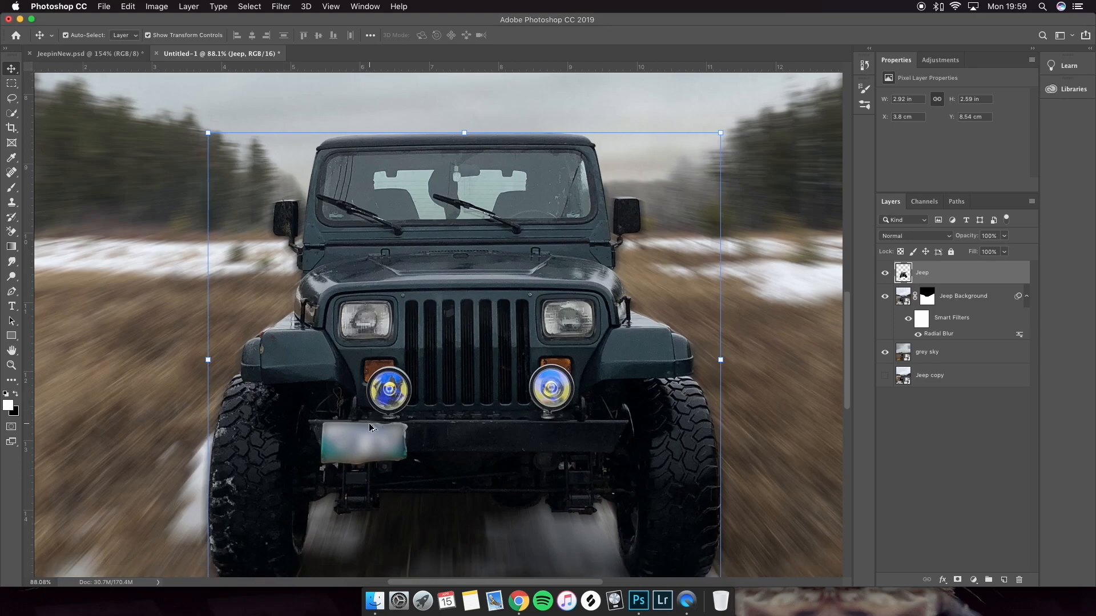
{"action": "scroll", "coordinate": [369, 425], "scroll_direction": "up", "scroll_amount": 2}
{"action": "scroll", "coordinate": [368, 427], "scroll_direction": "down", "scroll_amount": 3}
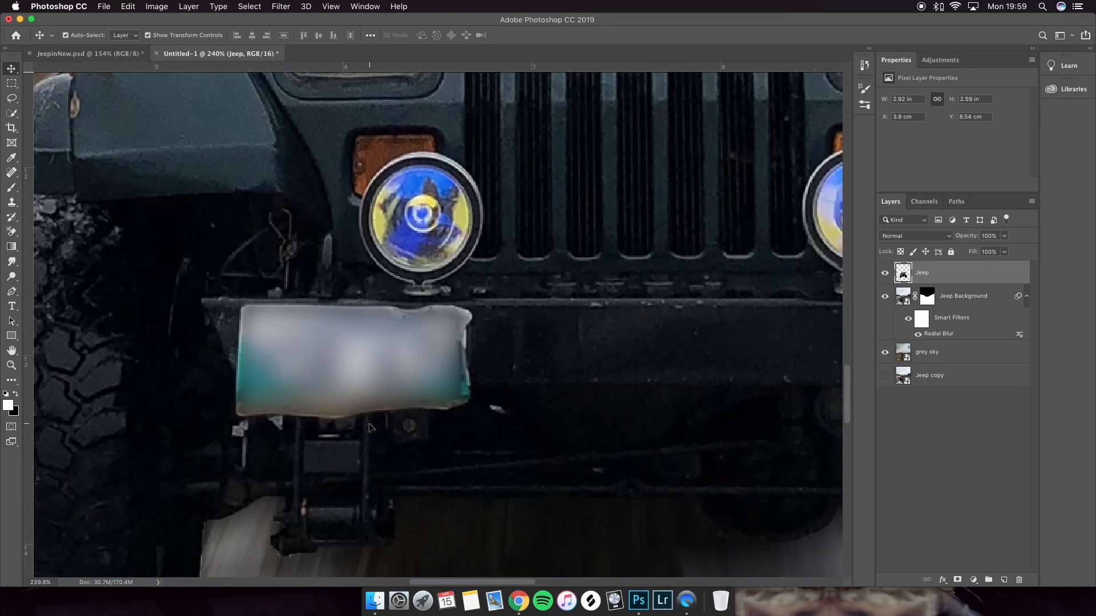
{"action": "scroll", "coordinate": [370, 426], "scroll_direction": "left", "scroll_amount": 2}
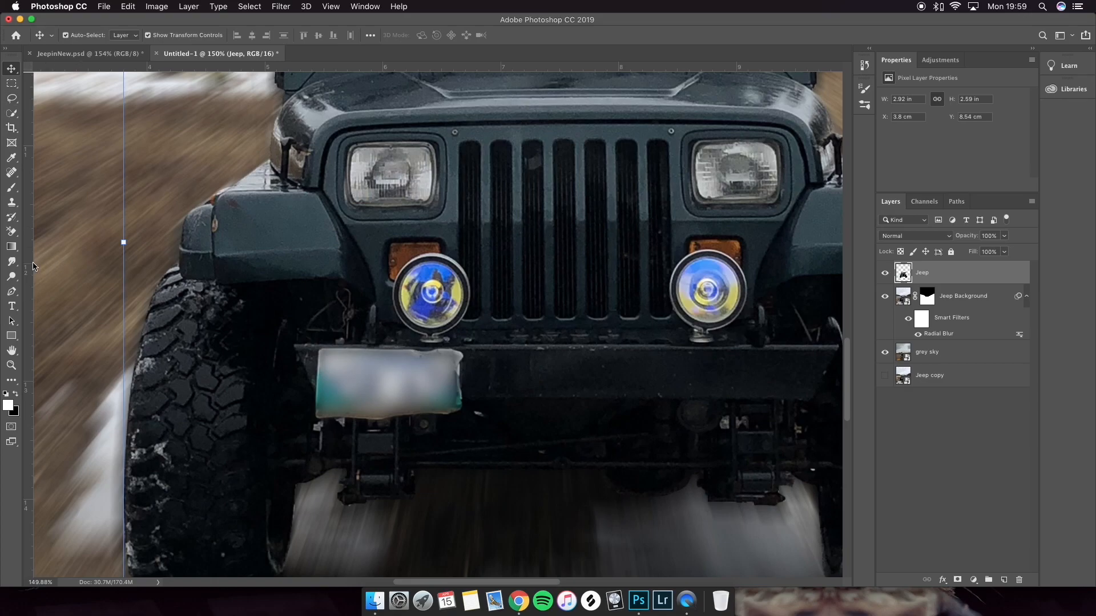
{"action": "left_click", "coordinate": [12, 100]}
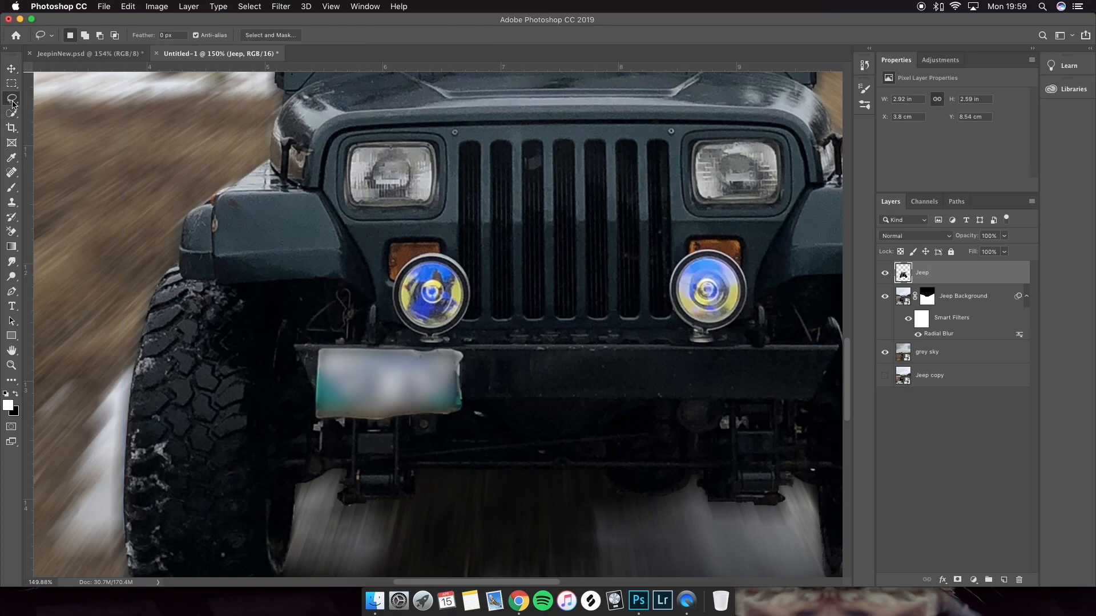
{"action": "right_click", "coordinate": [12, 103]}
{"action": "left_click", "coordinate": [37, 100]}
{"action": "mouse_move", "coordinate": [323, 344]}
{"action": "left_mouse_down"}
{"action": "mouse_move", "coordinate": [310, 348]}
{"action": "mouse_move", "coordinate": [315, 423]}
{"action": "mouse_move", "coordinate": [358, 427]}
{"action": "mouse_move", "coordinate": [434, 427]}
{"action": "mouse_move", "coordinate": [561, 402]}
{"action": "mouse_move", "coordinate": [566, 369]}
{"action": "mouse_move", "coordinate": [509, 352]}
{"action": "left_mouse_up"}
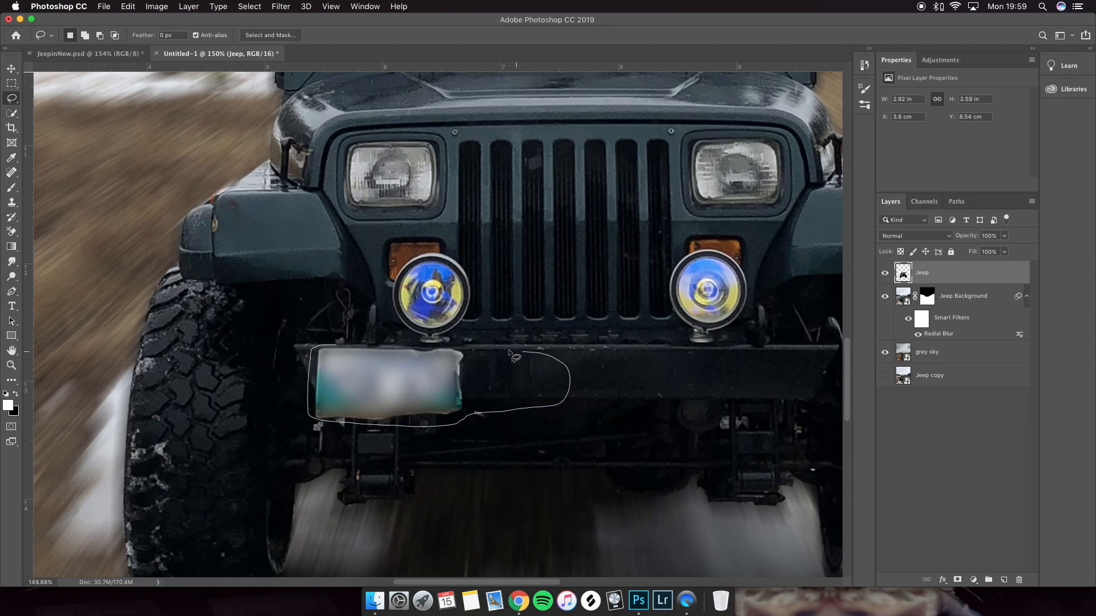
{"action": "left_click_drag", "start_coordinate": [329, 344], "coordinate": [329, 346]}
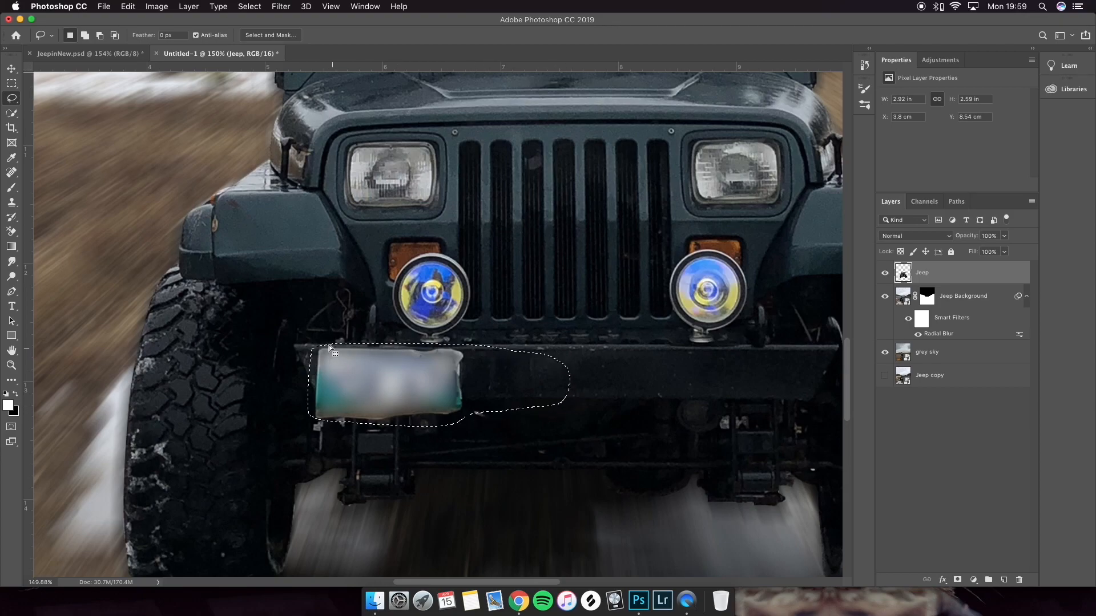
- Fill the license plate selection with Content-Aware, Color Adaptation on, Normal mode and 100% opacity, and deselect
{"action": "left_click", "coordinate": [128, 7]}
{"action": "left_click", "coordinate": [128, 6]}
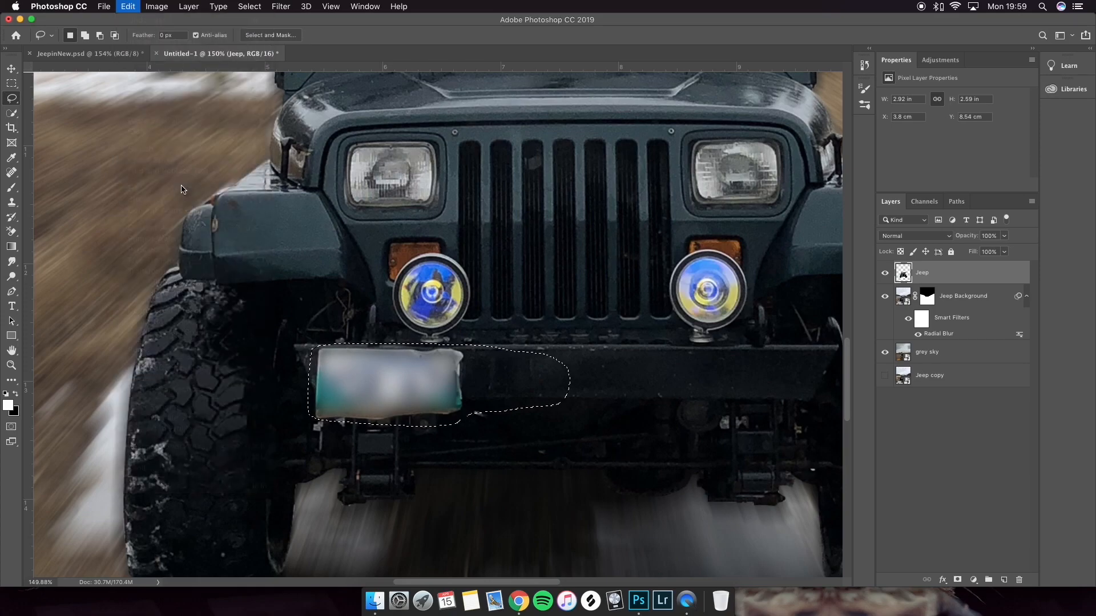
{"action": "left_click", "coordinate": [128, 6]}
{"action": "left_click", "coordinate": [137, 190]}
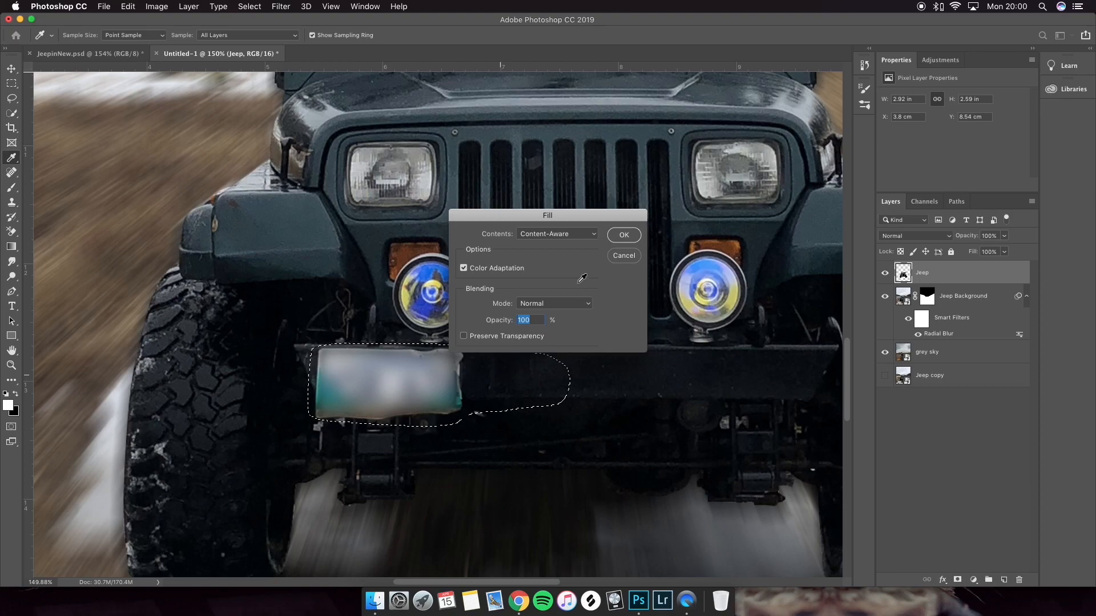
{"action": "left_click", "coordinate": [623, 236]}
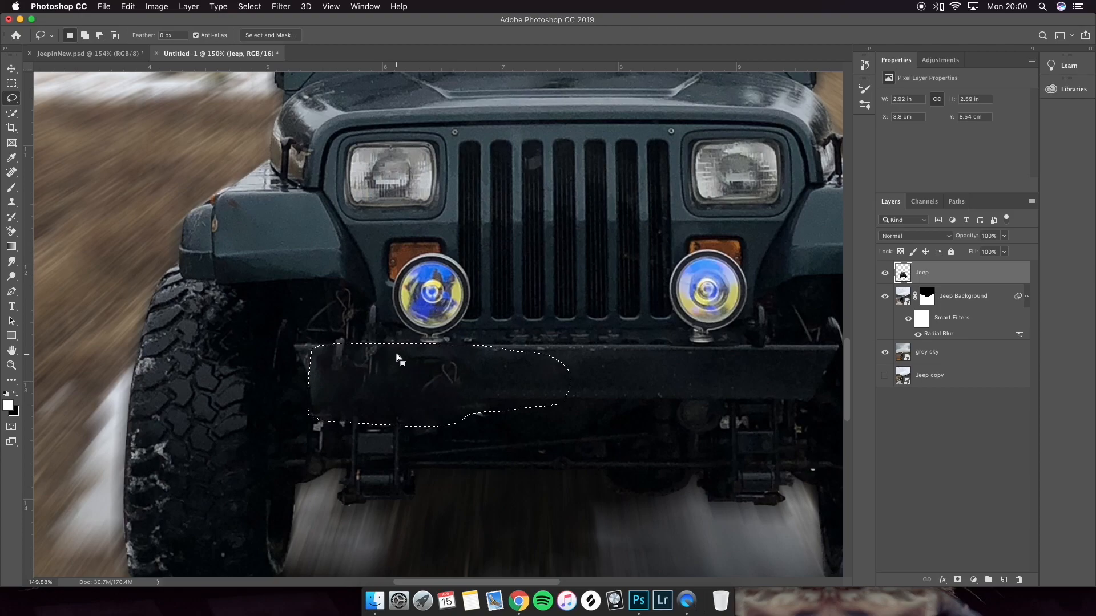
{"action": "key", "text": "super+d"}
- Clone clean bumper texture over the wire-shaped leftover below the left fog light, using a soft 64 px Clone Stamp
{"action": "scroll", "coordinate": [477, 395], "scroll_direction": "down", "scroll_amount": 3}
{"action": "scroll", "coordinate": [477, 395], "scroll_direction": "down", "scroll_amount": 1}
{"action": "scroll", "coordinate": [485, 397], "scroll_direction": "up", "scroll_amount": 6}
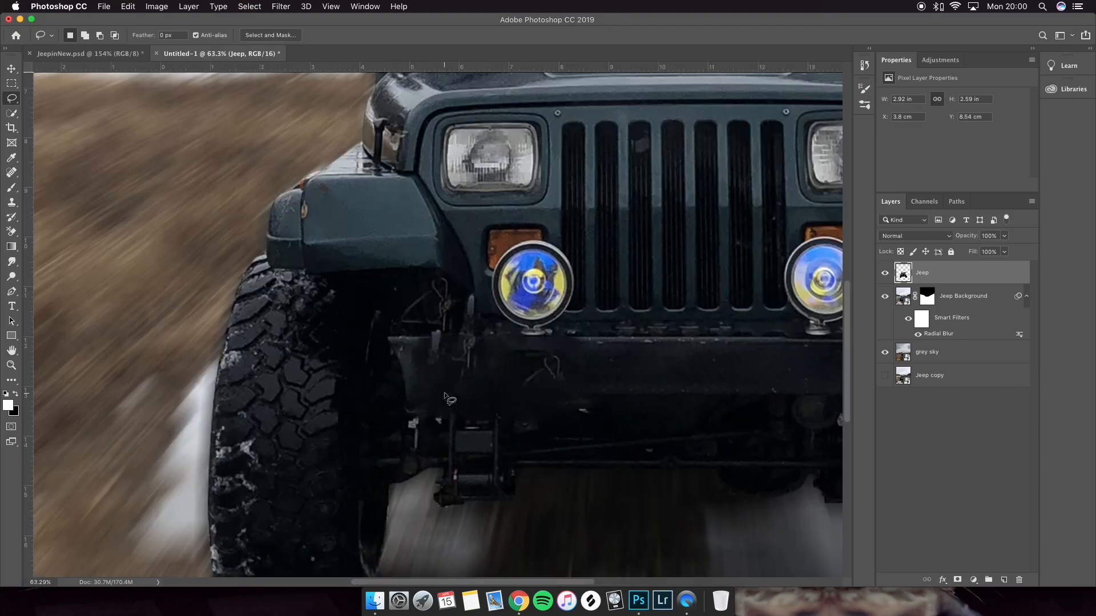
{"action": "scroll", "coordinate": [494, 395], "scroll_direction": "down", "scroll_amount": 5}
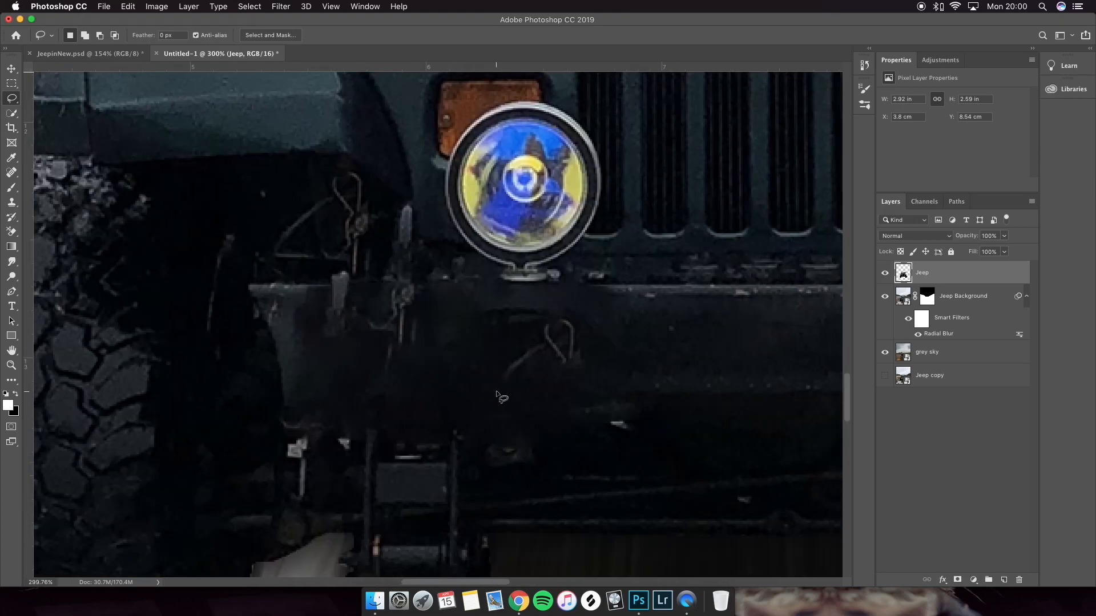
{"action": "scroll", "coordinate": [497, 394], "scroll_direction": "right", "scroll_amount": 3}
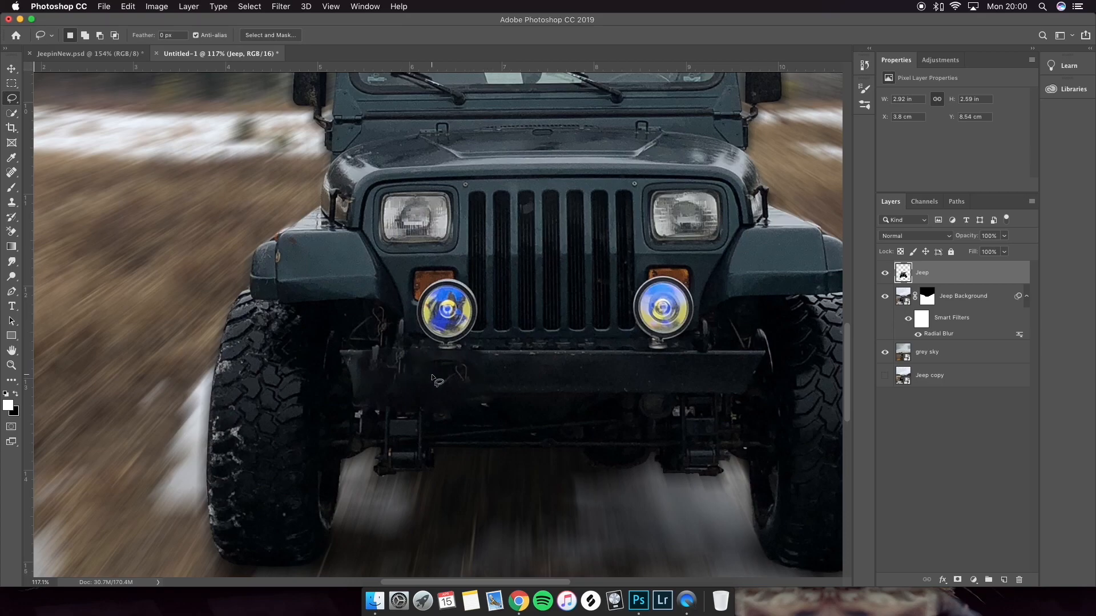
{"action": "scroll", "coordinate": [432, 379], "scroll_direction": "up", "scroll_amount": 3}
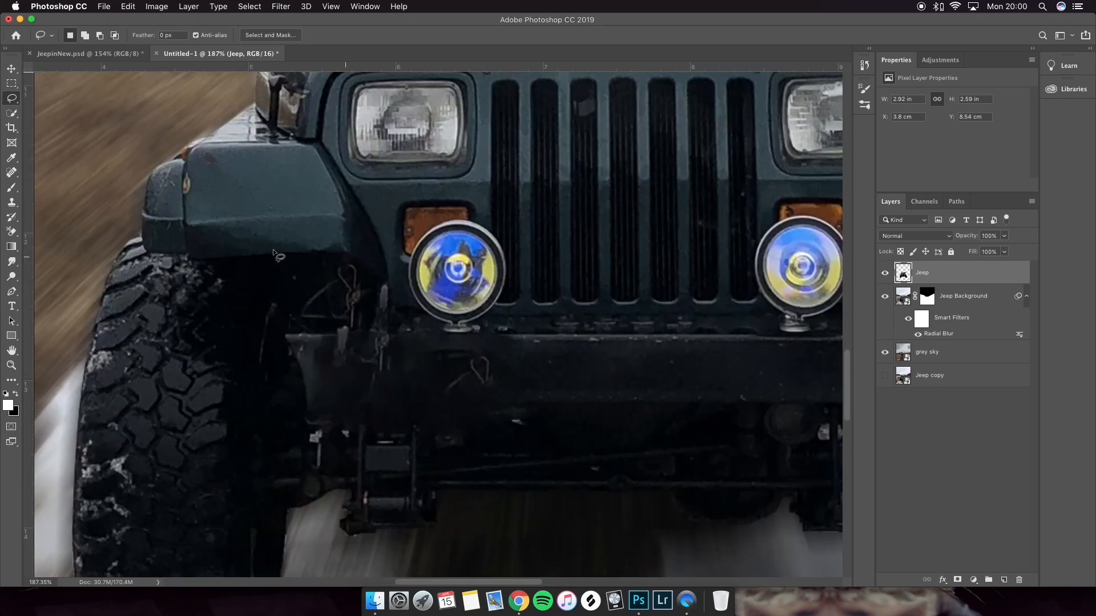
{"action": "left_click", "coordinate": [12, 203]}
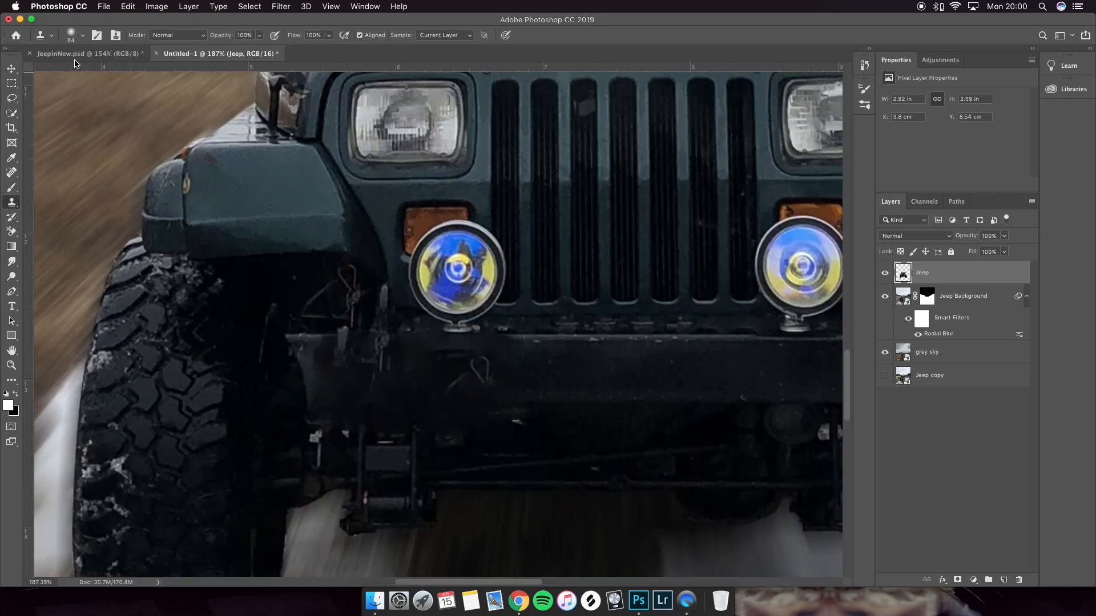
{"action": "left_click", "coordinate": [74, 40]}
{"action": "left_click_drag", "start_coordinate": [94, 71], "coordinate": [83, 71]}
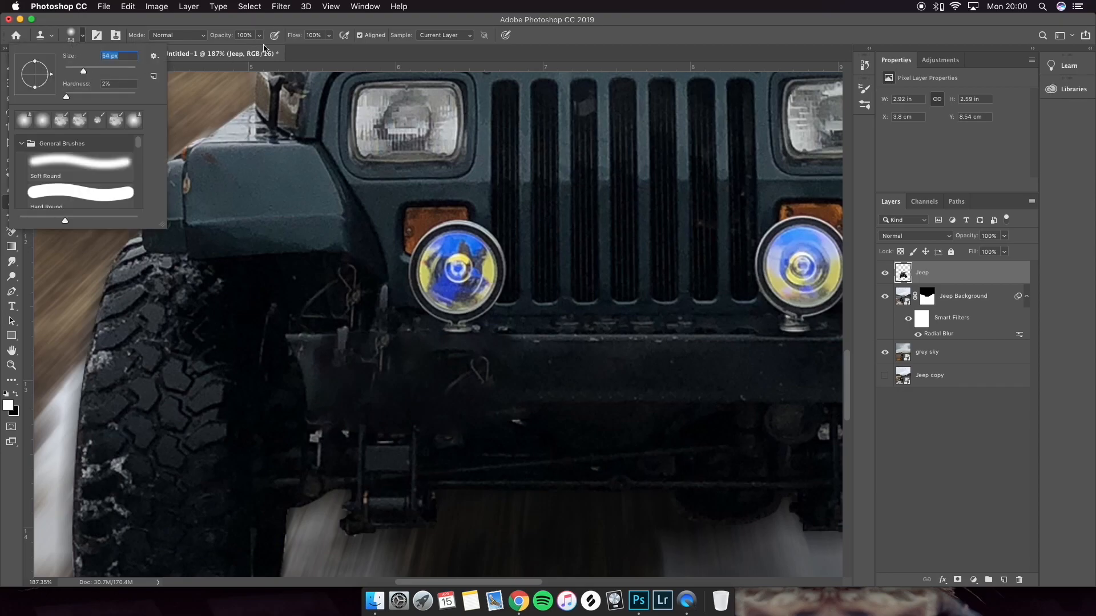
{"action": "left_click", "coordinate": [558, 357], "text": "alt"}
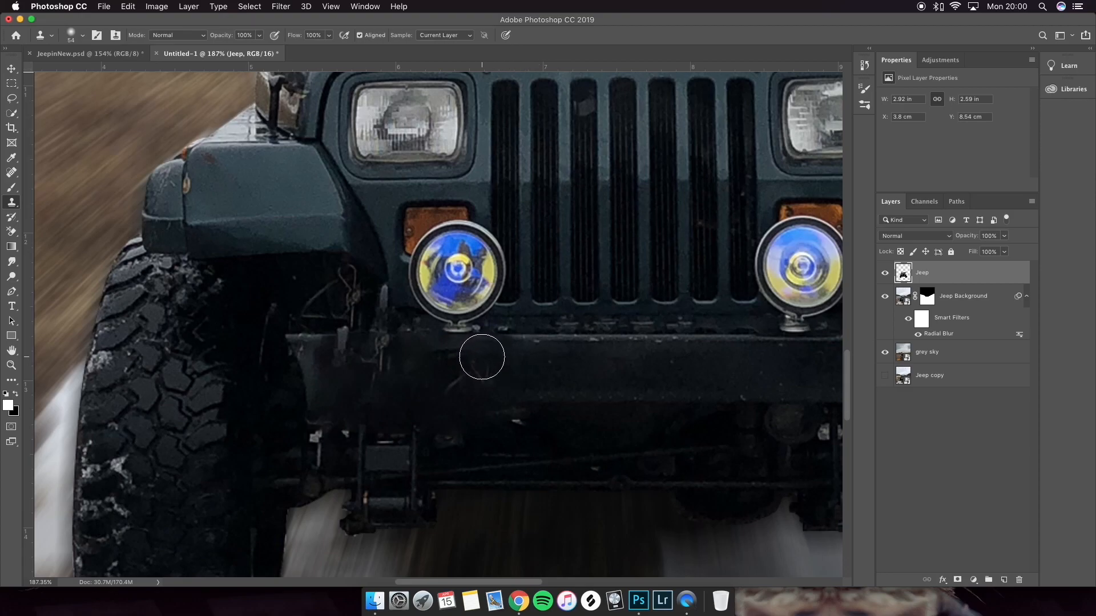
{"action": "left_click", "coordinate": [541, 375], "text": "alt"}
{"action": "left_click", "coordinate": [482, 374]}
- Clone clean bumper edge and surface over the remaining marks at the bumper's left end
{"action": "left_click", "coordinate": [504, 345], "text": "alt"}
{"action": "left_click", "coordinate": [345, 344]}
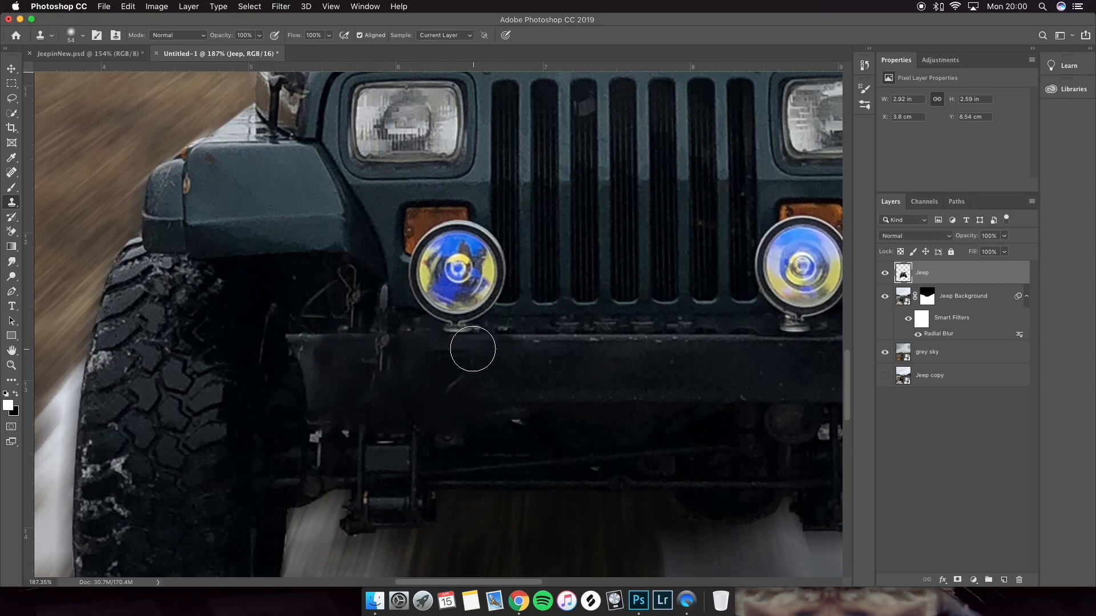
{"action": "left_click", "coordinate": [516, 365], "text": "alt"}
{"action": "left_click", "coordinate": [384, 364]}
{"action": "left_click", "coordinate": [487, 372], "text": "alt"}
{"action": "left_click", "coordinate": [453, 379]}
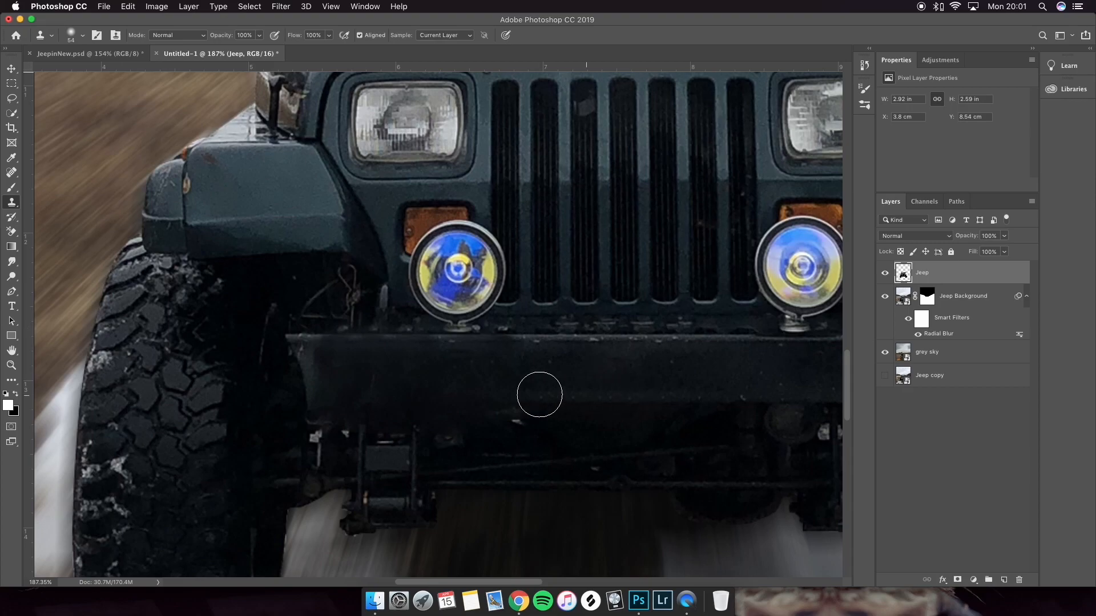
- Place License Plate.jpg from the Jeep Edit folder in Finder as a new top layer and move it over the Jeep
{"action": "key", "text": "v"}
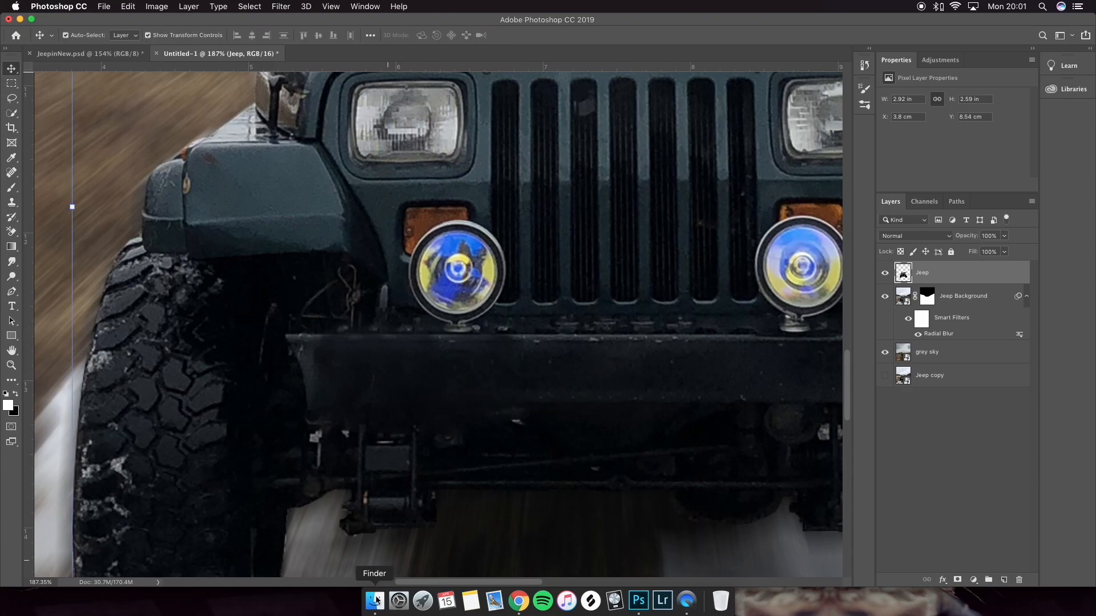
{"action": "left_click", "coordinate": [375, 602]}
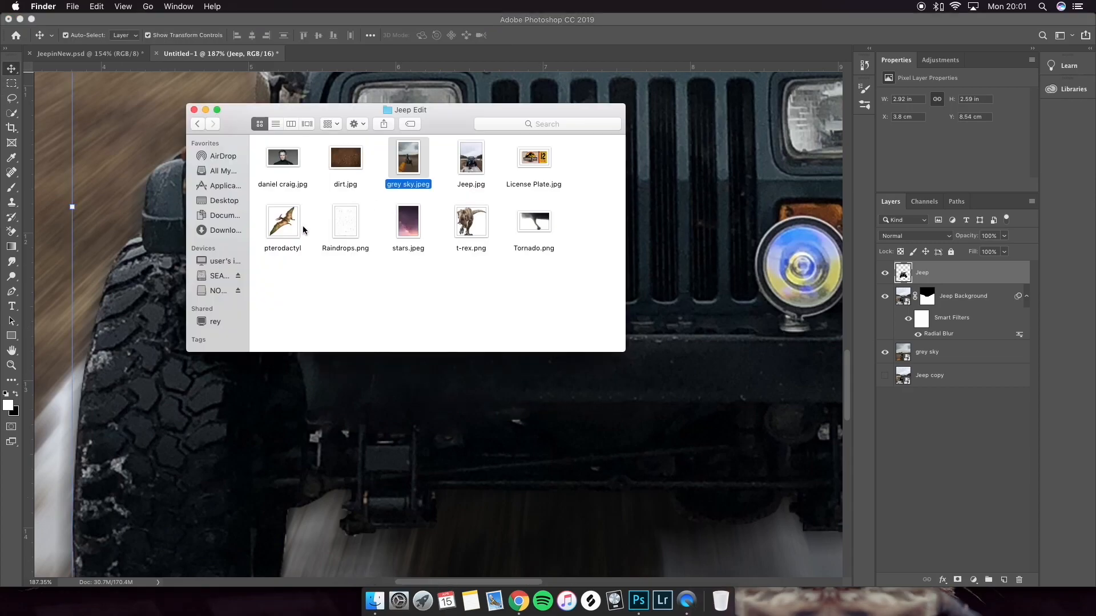
{"action": "left_click_drag", "start_coordinate": [533, 158], "coordinate": [531, 465]}
{"action": "right_click", "coordinate": [513, 335]}
{"action": "left_click", "coordinate": [532, 339]}
{"action": "key", "text": "super+0"}
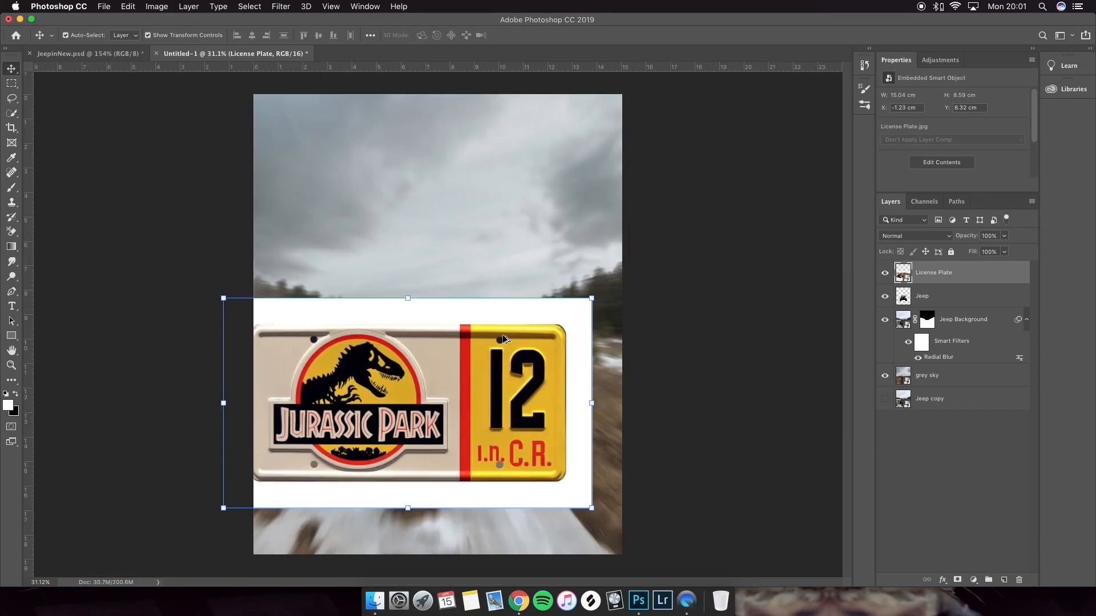
{"action": "left_click_drag", "start_coordinate": [501, 354], "coordinate": [534, 312]}
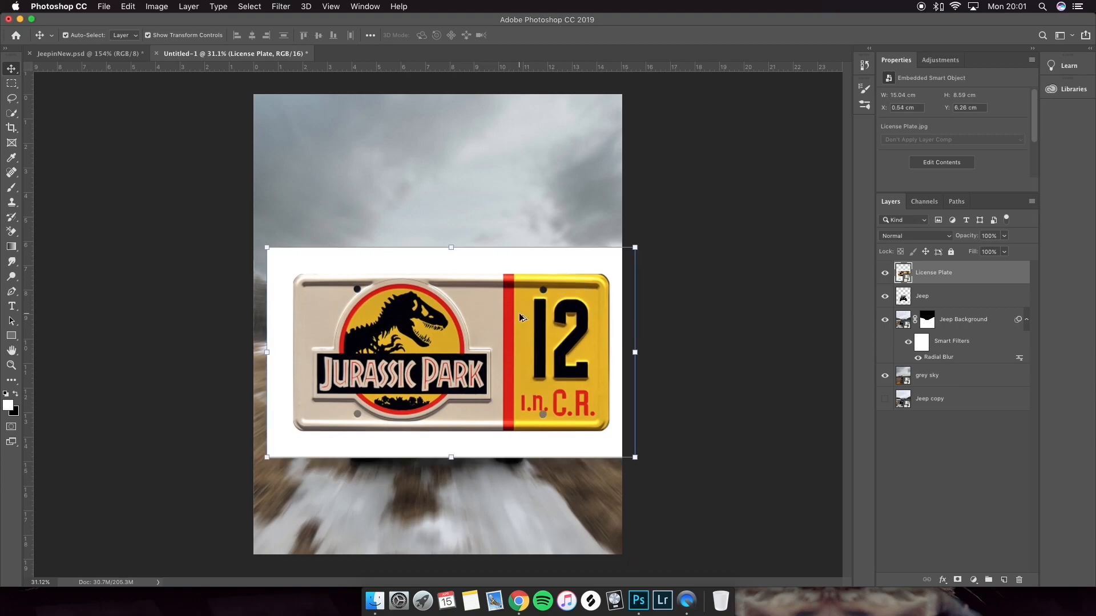
- Select the white area around the license plate with Quick Selection and hide it with an inverted layer mask
{"action": "scroll", "coordinate": [519, 317], "scroll_direction": "up", "scroll_amount": 3}
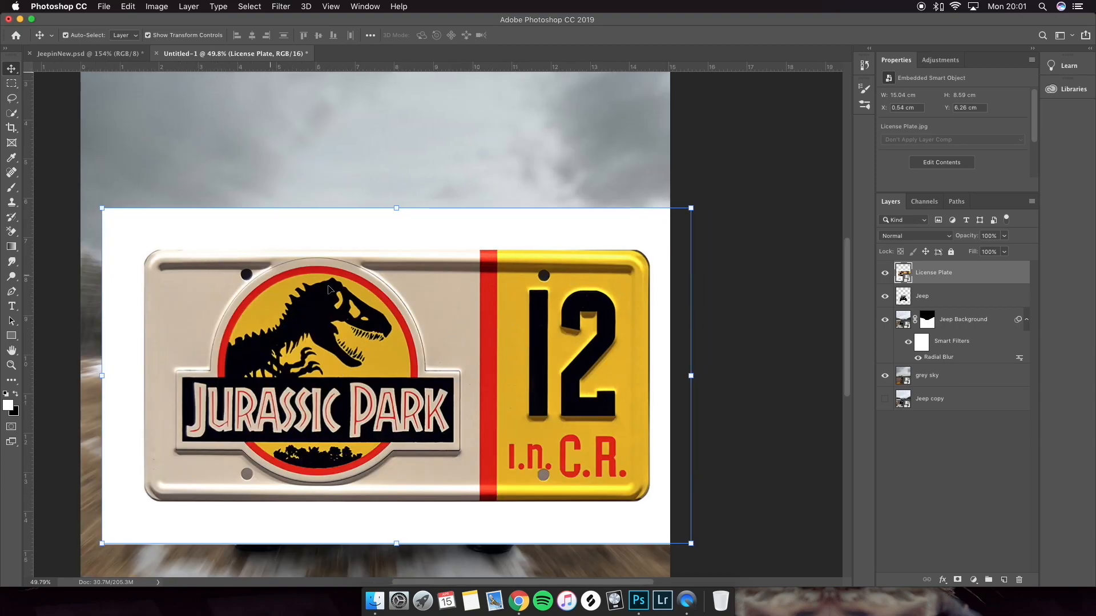
{"action": "left_click", "coordinate": [12, 291]}
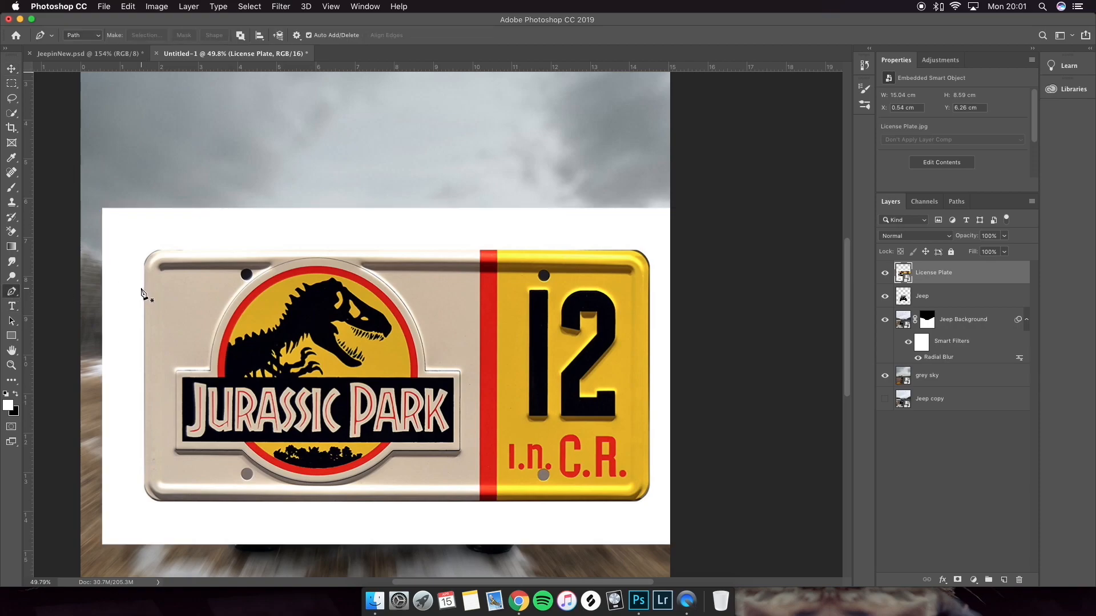
{"action": "left_click", "coordinate": [11, 113]}
{"action": "left_click_drag", "start_coordinate": [229, 228], "coordinate": [344, 228]}
{"action": "mouse_move", "coordinate": [169, 240]}
{"action": "left_mouse_down"}
{"action": "mouse_move", "coordinate": [131, 317]}
{"action": "mouse_move", "coordinate": [140, 459]}
{"action": "mouse_move", "coordinate": [331, 520]}
{"action": "mouse_move", "coordinate": [492, 522]}
{"action": "left_mouse_up"}
{"action": "left_click_drag", "start_coordinate": [660, 498], "coordinate": [666, 330]}
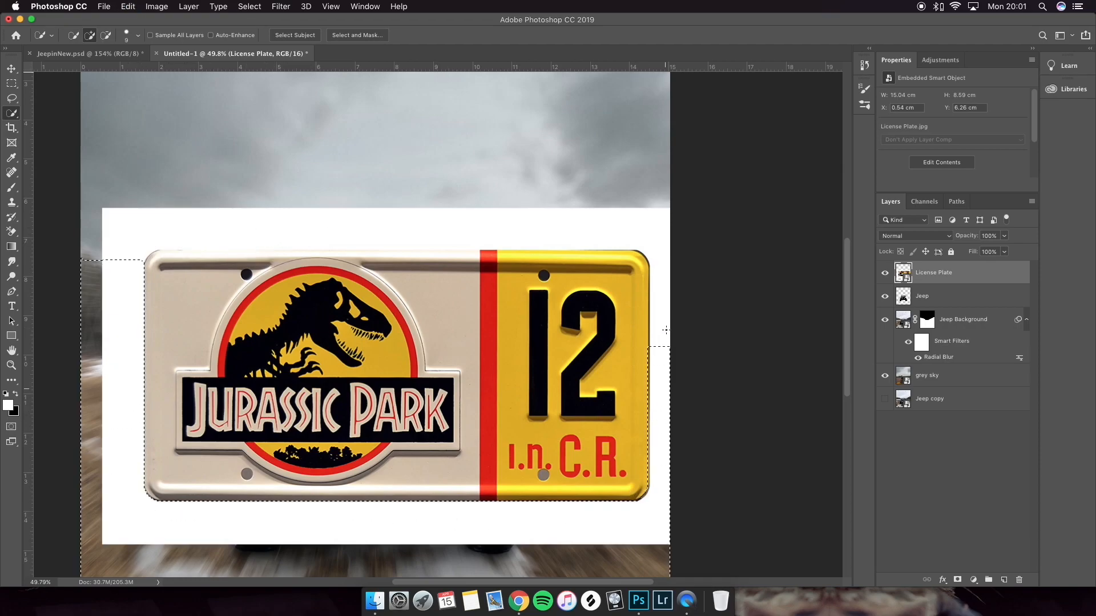
{"action": "mouse_move", "coordinate": [657, 240]}
{"action": "left_mouse_down"}
{"action": "mouse_move", "coordinate": [543, 226]}
{"action": "mouse_move", "coordinate": [248, 230]}
{"action": "mouse_move", "coordinate": [150, 260]}
{"action": "mouse_move", "coordinate": [254, 254]}
{"action": "left_mouse_up"}
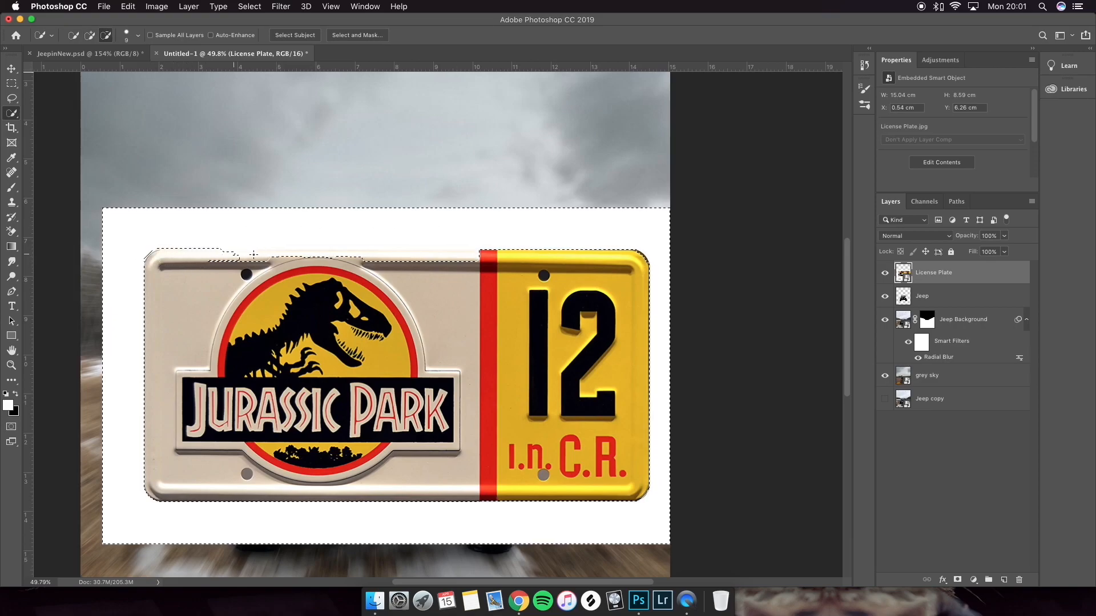
{"action": "left_click_drag", "start_coordinate": [364, 255], "coordinate": [458, 259]}
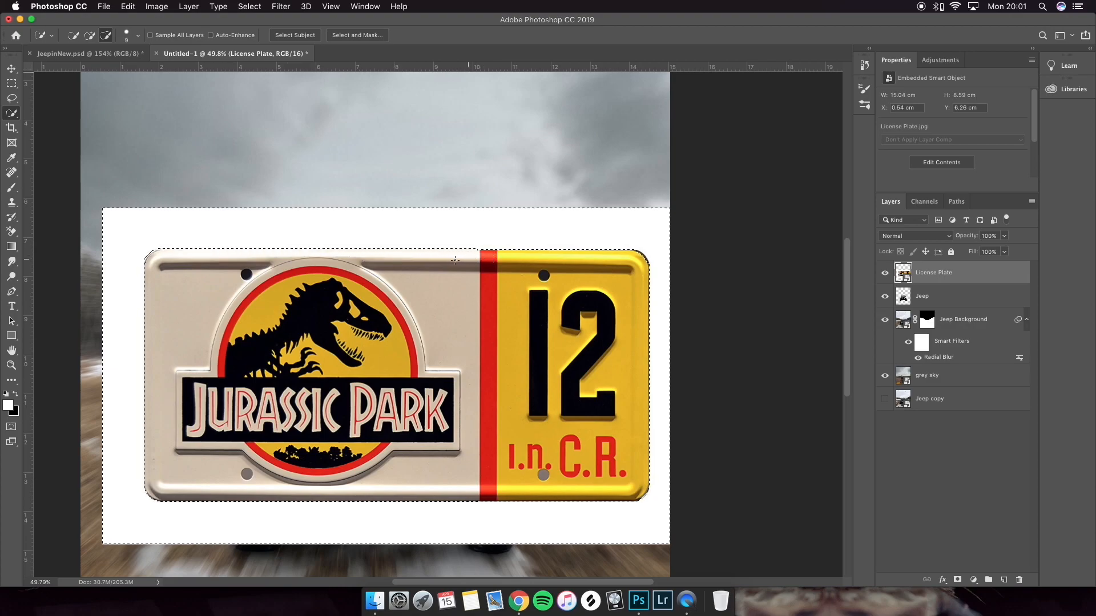
{"action": "left_click_drag", "start_coordinate": [288, 262], "coordinate": [293, 267]}
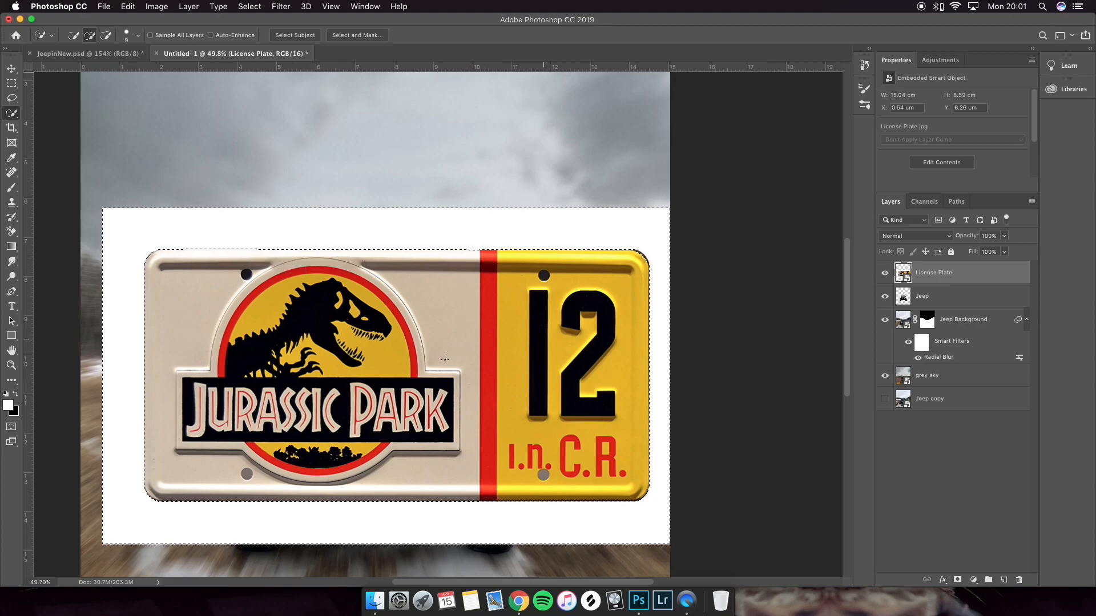
{"action": "left_click", "coordinate": [958, 580], "text": "alt"}
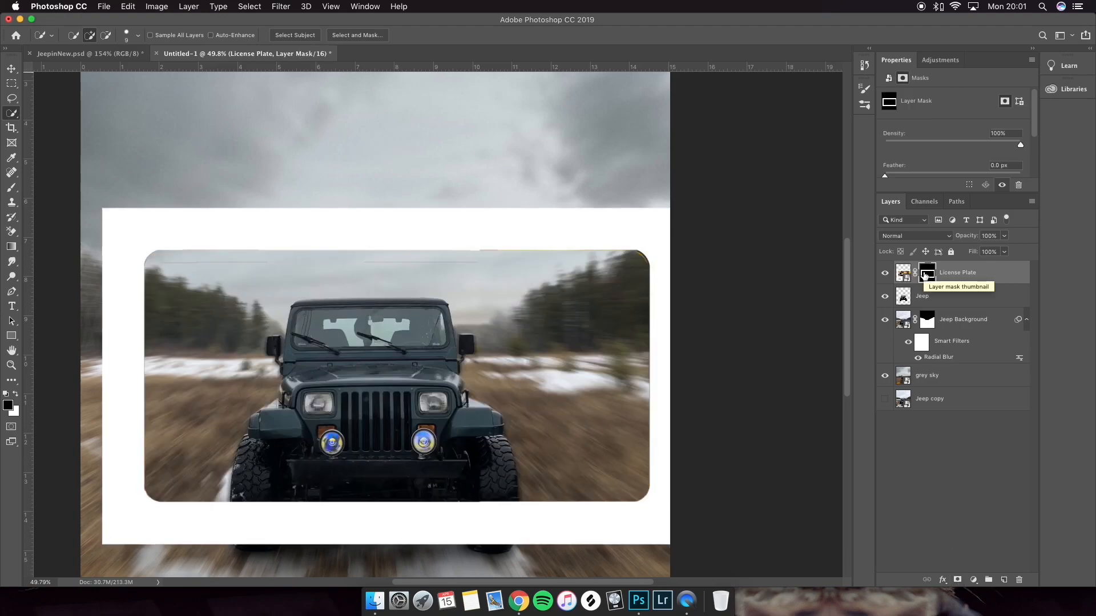
{"action": "key", "text": "super+i"}
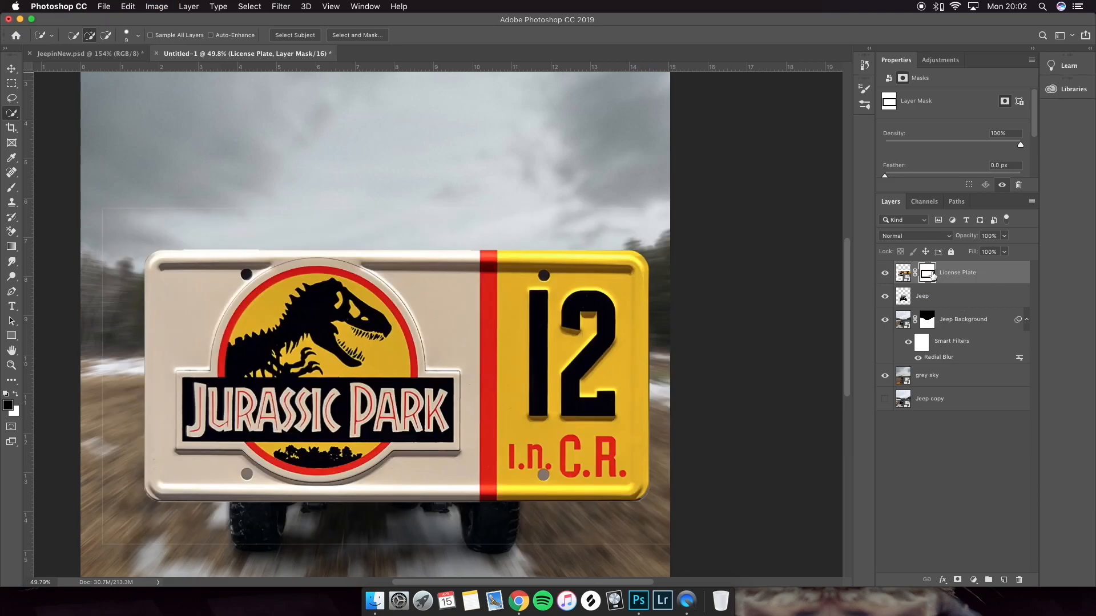
- Set up a Soft Round brush of 70 px with 0% hardness
{"action": "left_click", "coordinate": [11, 190]}
{"action": "left_click", "coordinate": [72, 35]}
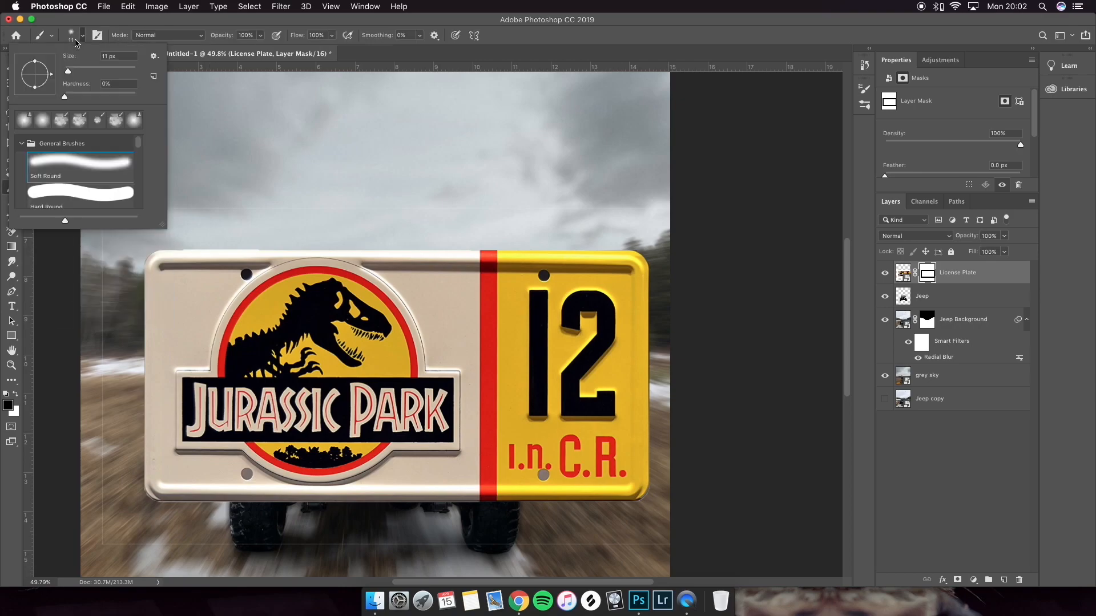
{"action": "left_click_drag", "start_coordinate": [69, 69], "coordinate": [72, 72]}
{"action": "key", "text": "Return"}
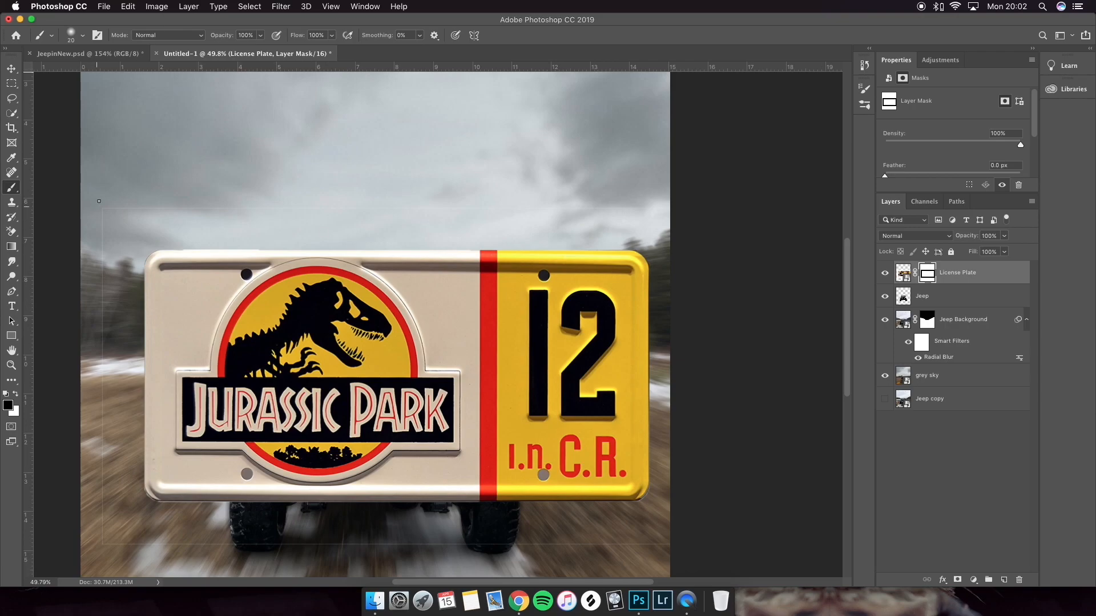
{"action": "left_click", "coordinate": [71, 39]}
{"action": "left_click", "coordinate": [89, 70]}
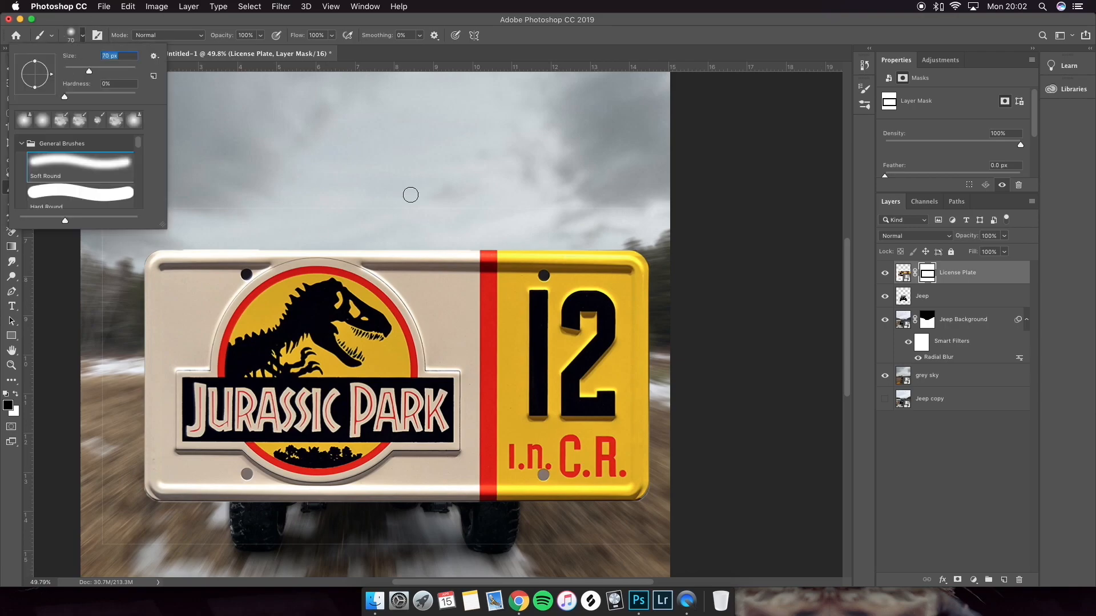
- Rasterize the License Plate layer, then try a brush stroke across the plate and undo it
{"action": "left_click", "coordinate": [958, 282]}
{"action": "left_click", "coordinate": [6, 394]}
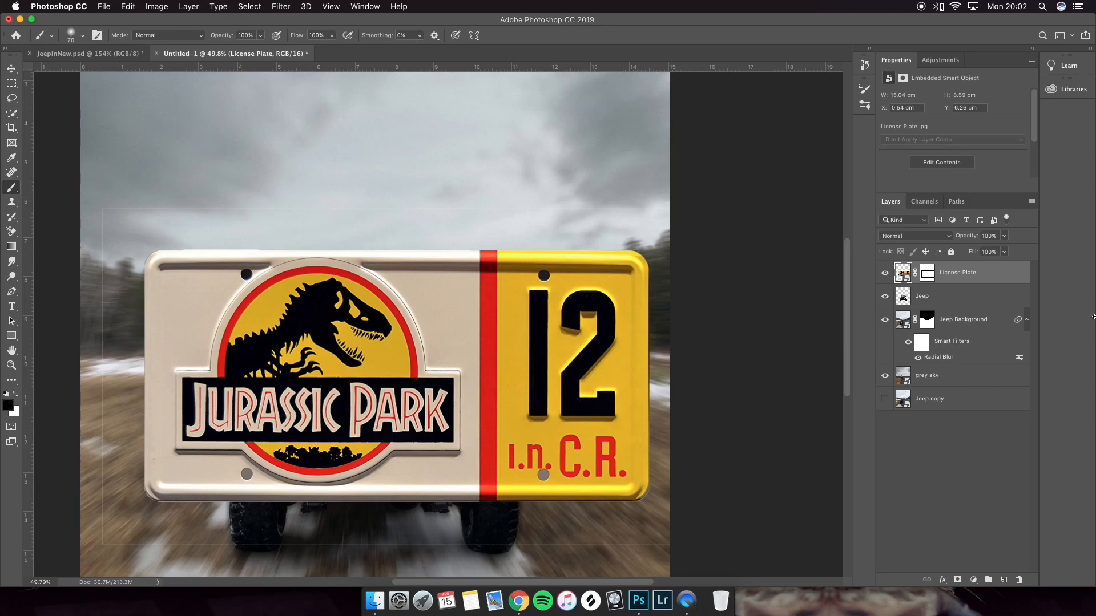
{"action": "right_click", "coordinate": [974, 283]}
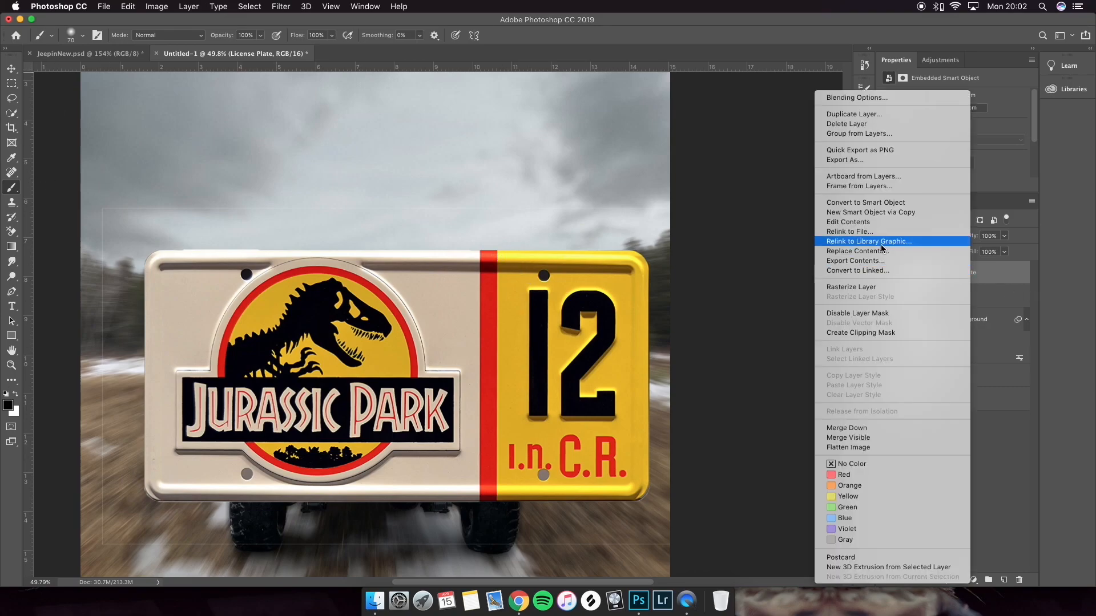
{"action": "left_click", "coordinate": [882, 288]}
{"action": "mouse_move", "coordinate": [312, 197]}
{"action": "left_mouse_down"}
{"action": "mouse_move", "coordinate": [279, 277]}
{"action": "mouse_move", "coordinate": [497, 365]}
{"action": "mouse_move", "coordinate": [599, 365]}
{"action": "mouse_move", "coordinate": [415, 367]}
{"action": "left_mouse_up"}
{"action": "key", "text": "super+z"}
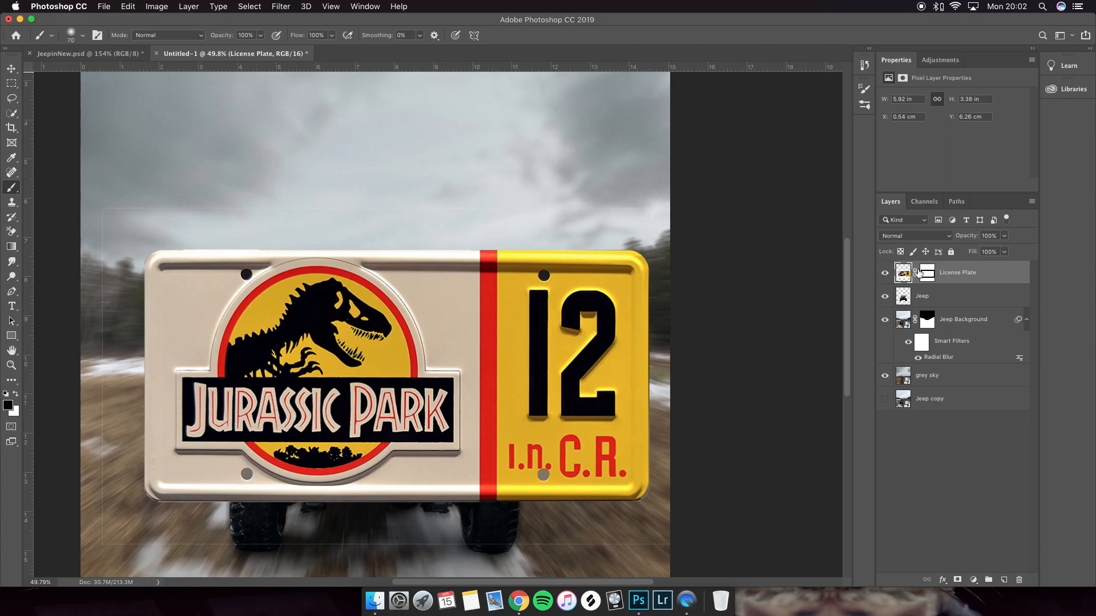
- Paint black on the License Plate layer mask to hide the faint outline remaining outside the plate
{"action": "left_click", "coordinate": [926, 275]}
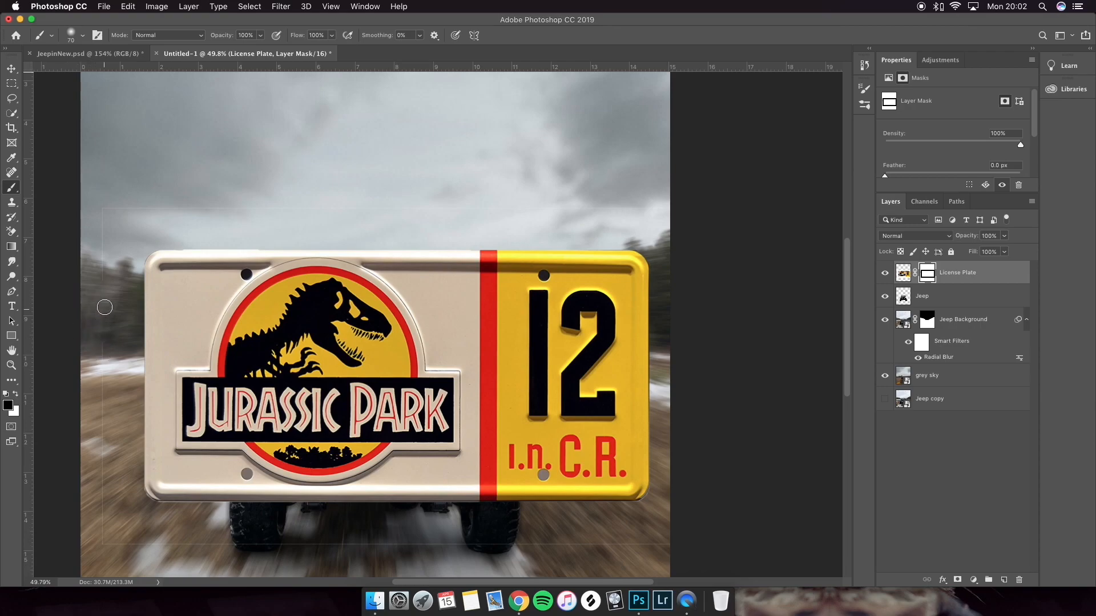
{"action": "mouse_move", "coordinate": [197, 253]}
{"action": "left_mouse_down"}
{"action": "mouse_move", "coordinate": [240, 303]}
{"action": "mouse_move", "coordinate": [403, 316]}
{"action": "left_mouse_up"}
{"action": "key", "text": "ctrl+z"}
{"action": "scroll", "coordinate": [673, 241], "scroll_direction": "down", "scroll_amount": 2}
{"action": "left_click_drag", "start_coordinate": [105, 254], "coordinate": [100, 525]}
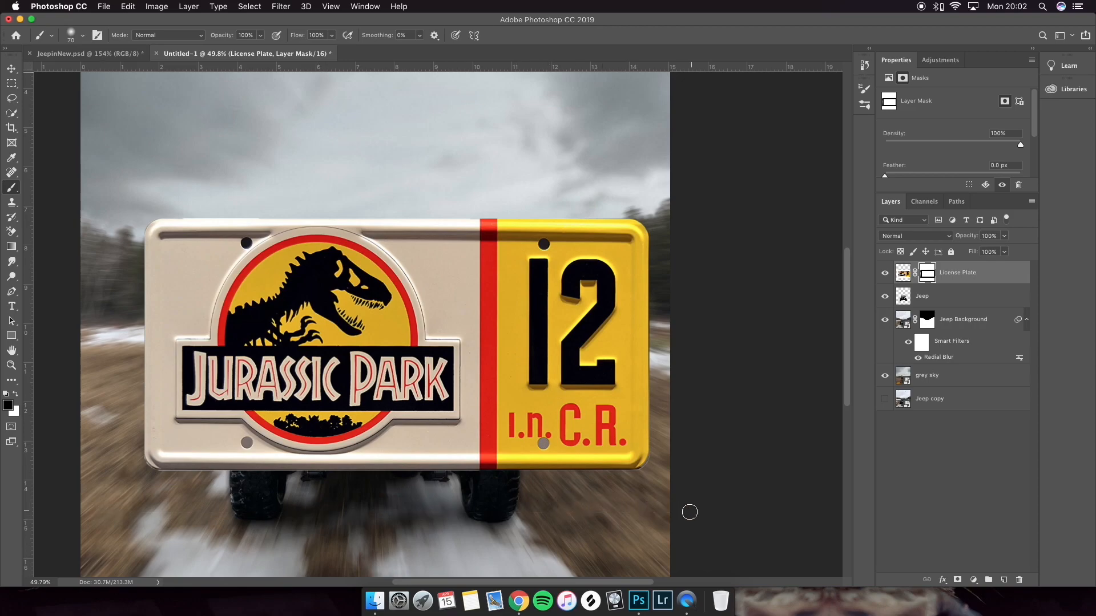
- Scale the masked license plate to 82.49% and paint out the white strip beside it on the mask with a 111 px brush
{"action": "key", "text": "v"}
{"action": "left_click_drag", "start_coordinate": [690, 176], "coordinate": [634, 208]}
{"action": "left_click_drag", "start_coordinate": [553, 268], "coordinate": [558, 269]}
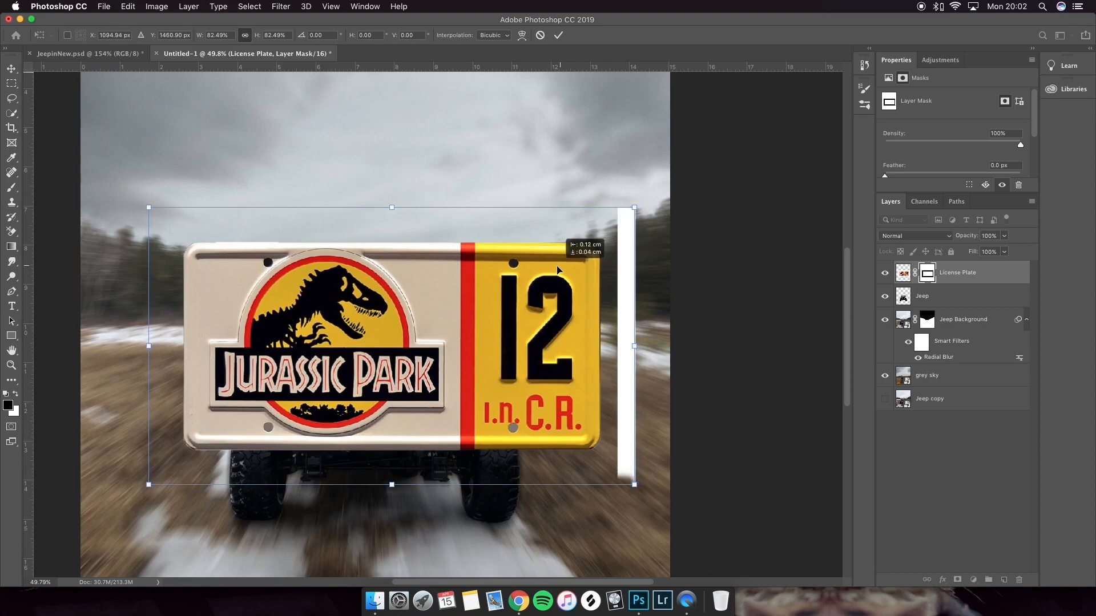
{"action": "key", "text": "Return"}
{"action": "key", "text": "b"}
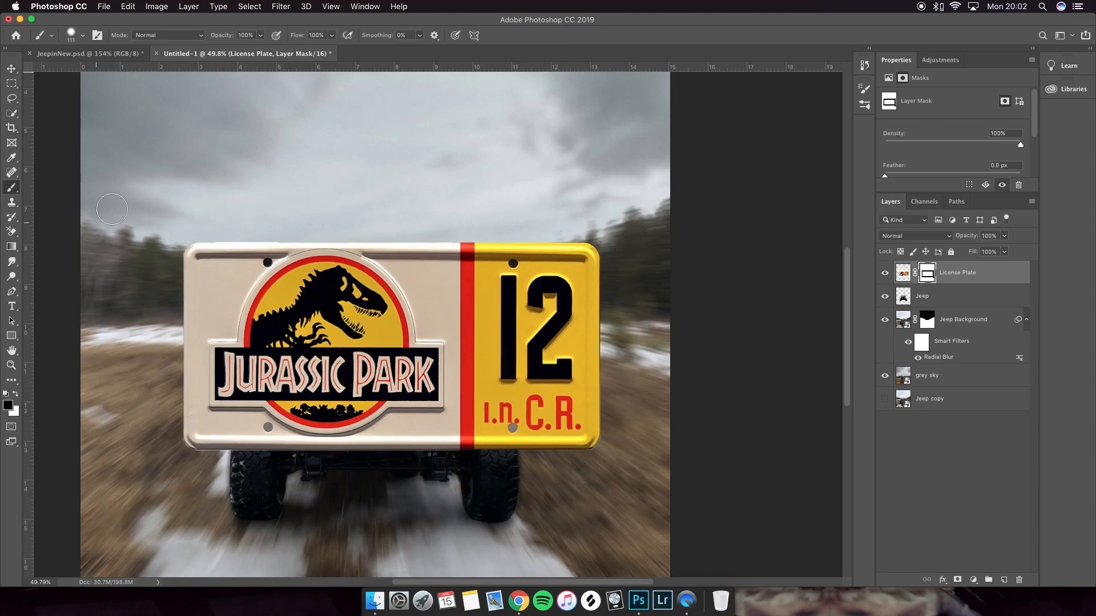
- Convert the masked License Plate layer to a Smart Object
{"action": "left_click", "coordinate": [11, 67]}
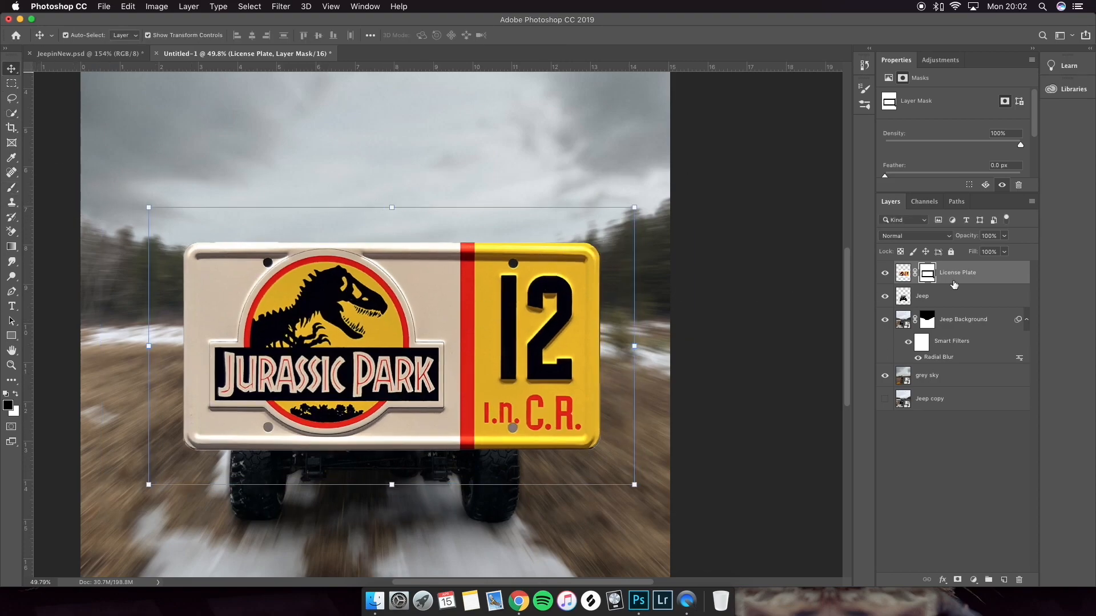
{"action": "right_click", "coordinate": [986, 277]}
{"action": "left_click", "coordinate": [915, 247]}
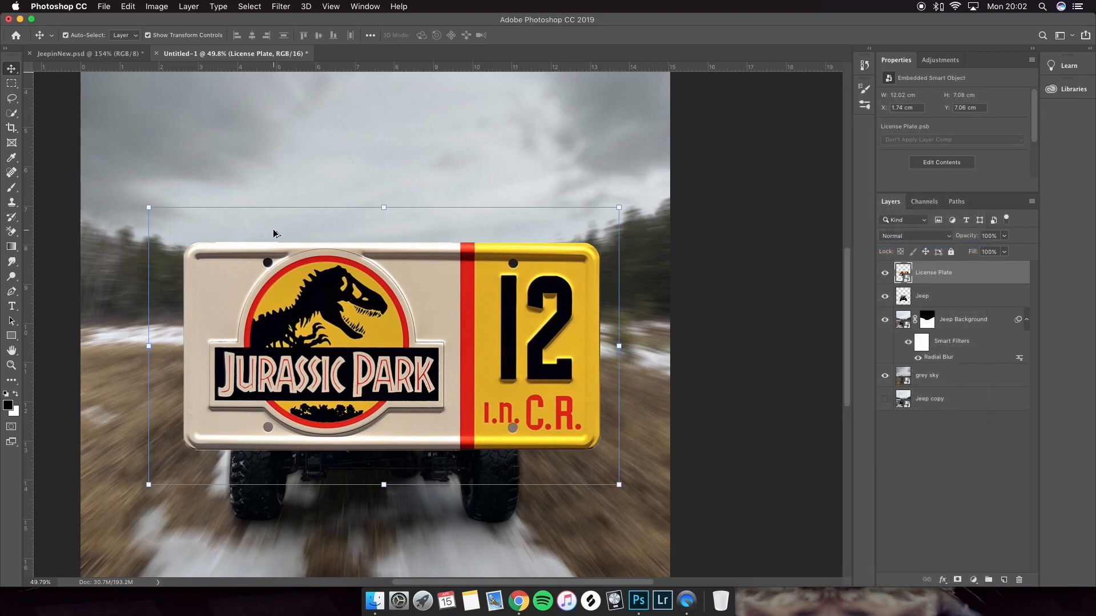
- Scale the license plate to about 9.92% and fit it on the bumper's left end below the fog light
{"action": "key", "text": "super+t"}
{"action": "left_click_drag", "start_coordinate": [620, 208], "coordinate": [435, 342]}
{"action": "scroll", "coordinate": [349, 343], "scroll_direction": "up", "scroll_amount": 5}
{"action": "scroll", "coordinate": [349, 342], "scroll_direction": "down", "scroll_amount": 4}
{"action": "scroll", "coordinate": [443, 322], "scroll_direction": "up", "scroll_amount": 5}
{"action": "scroll", "coordinate": [443, 322], "scroll_direction": "down", "scroll_amount": 3}
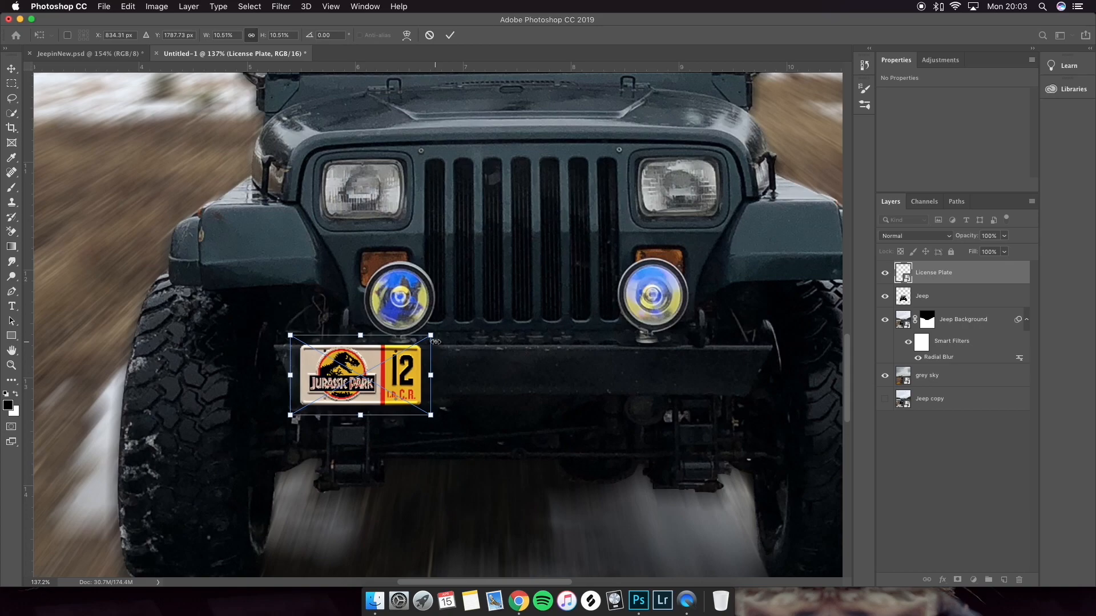
{"action": "key", "text": "Return"}
{"action": "left_click", "coordinate": [525, 402]}
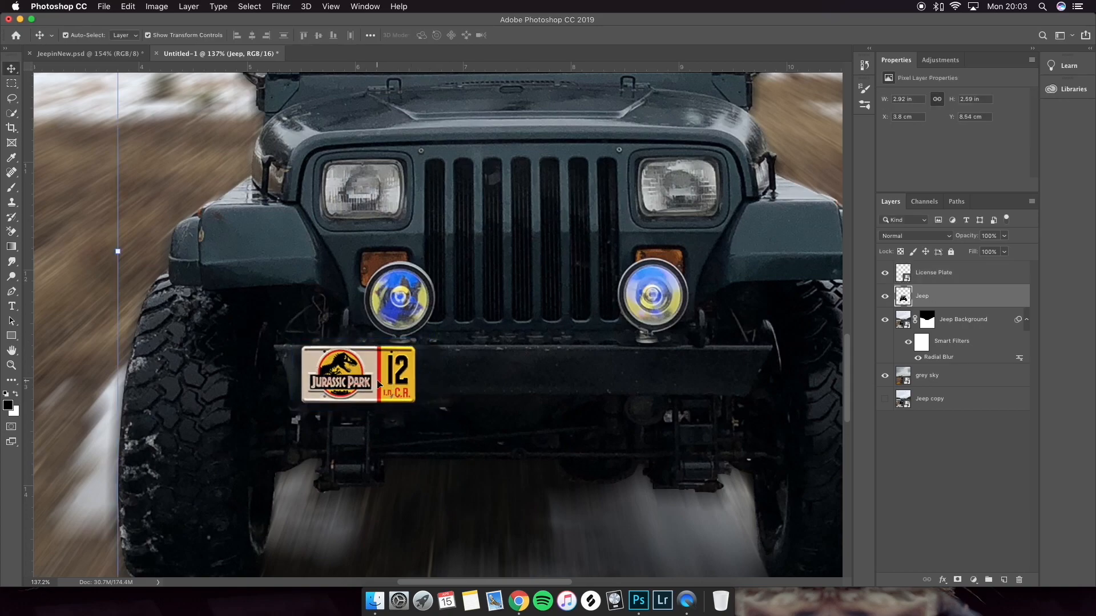
- Rotate the license plate by about -1.8° to match the tilt of the bumper
{"action": "left_click", "coordinate": [378, 384]}
{"action": "key", "text": "super+t"}
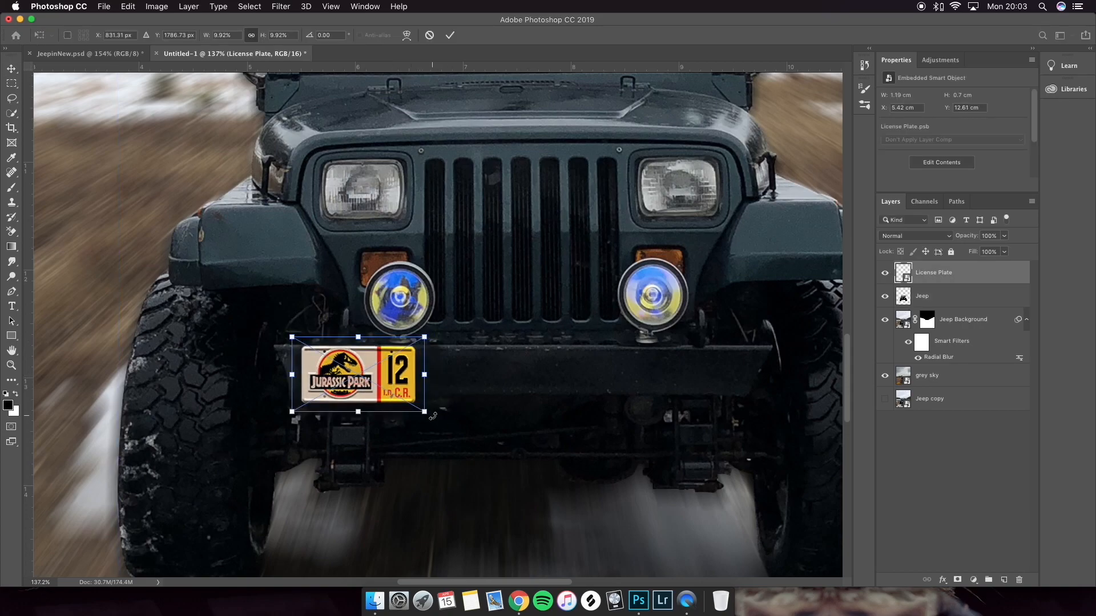
{"action": "scroll", "coordinate": [433, 416], "scroll_direction": "up", "scroll_amount": 1}
{"action": "left_click_drag", "start_coordinate": [437, 426], "coordinate": [440, 424]}
{"action": "scroll", "coordinate": [440, 424], "scroll_direction": "down", "scroll_amount": 1}
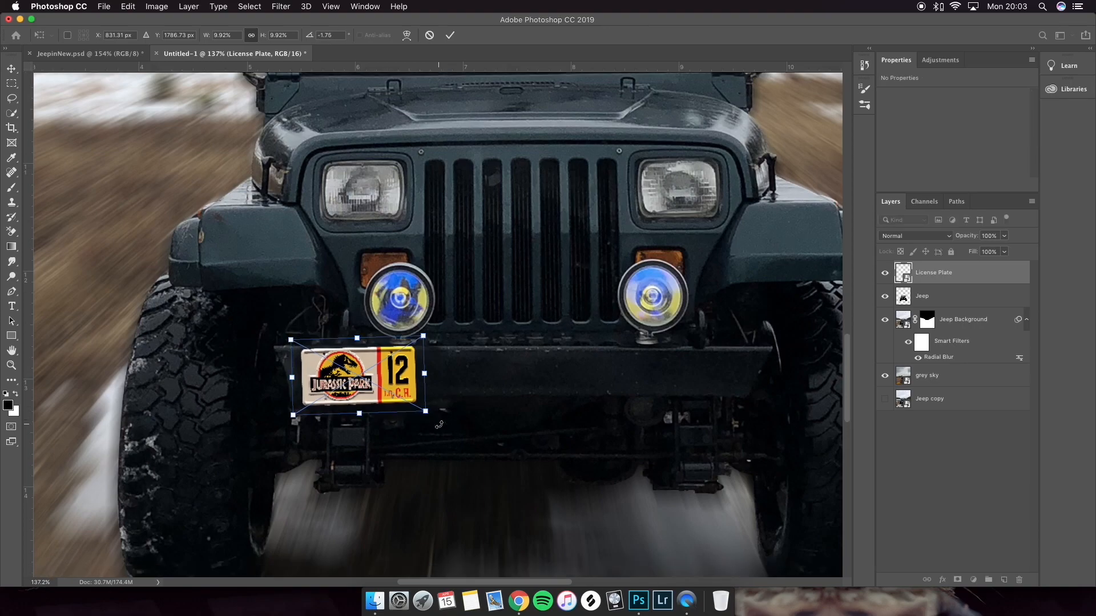
{"action": "key", "text": "Return"}
- Examine the license plate on the bumper from near and far, and inspect the Jeep's front tire at the image's right
{"action": "scroll", "coordinate": [502, 399], "scroll_direction": "up", "scroll_amount": 2}
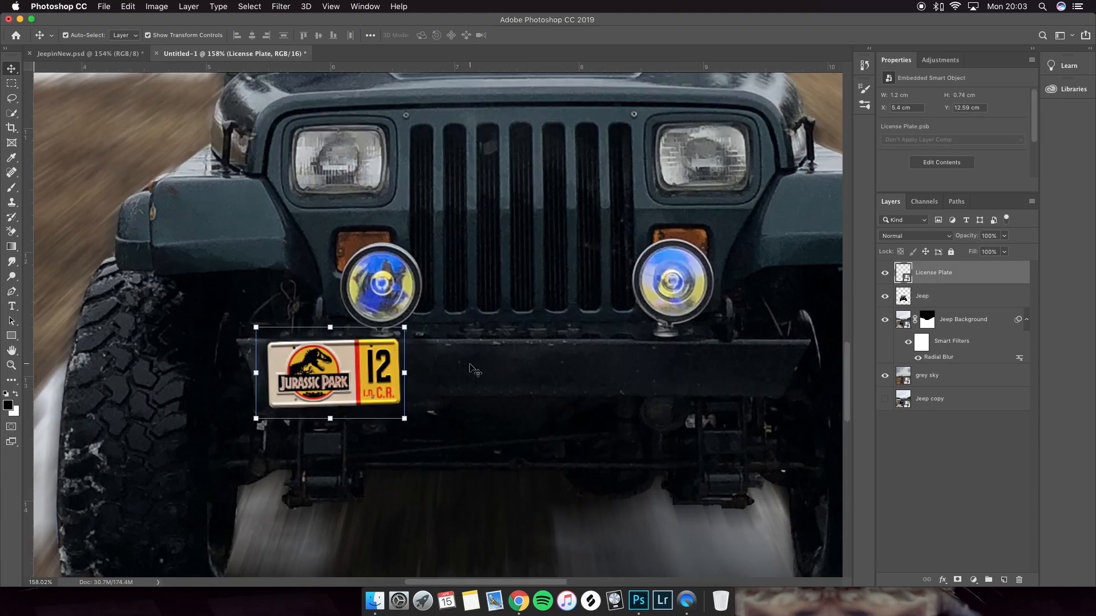
{"action": "scroll", "coordinate": [472, 368], "scroll_direction": "down", "scroll_amount": 4}
{"action": "scroll", "coordinate": [472, 368], "scroll_direction": "up", "scroll_amount": 1}
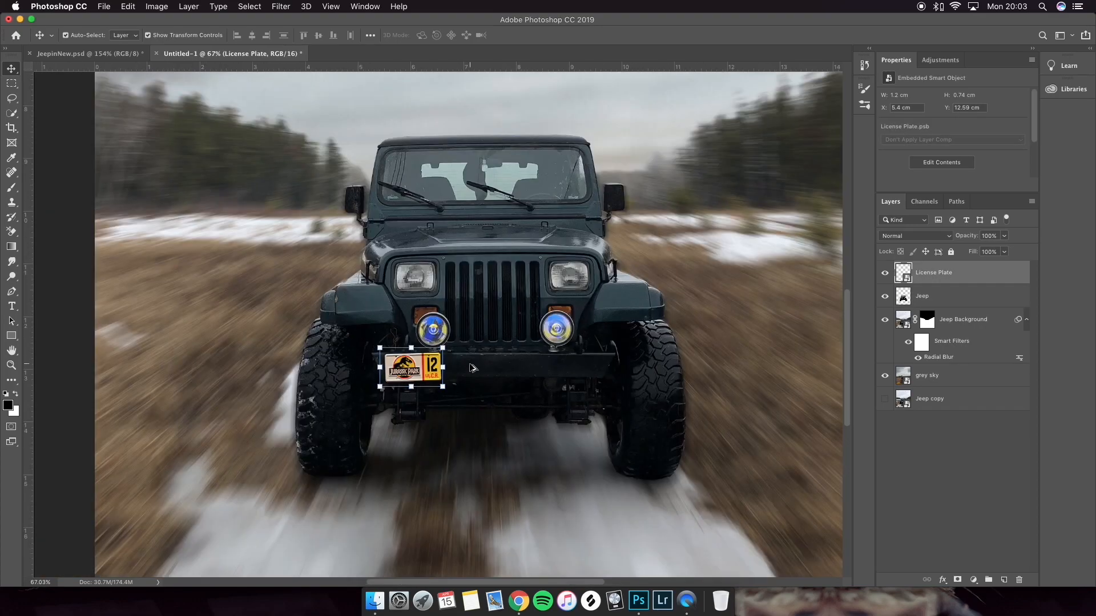
{"action": "scroll", "coordinate": [473, 367], "scroll_direction": "down", "scroll_amount": 2}
{"action": "scroll", "coordinate": [472, 368], "scroll_direction": "up", "scroll_amount": 2}
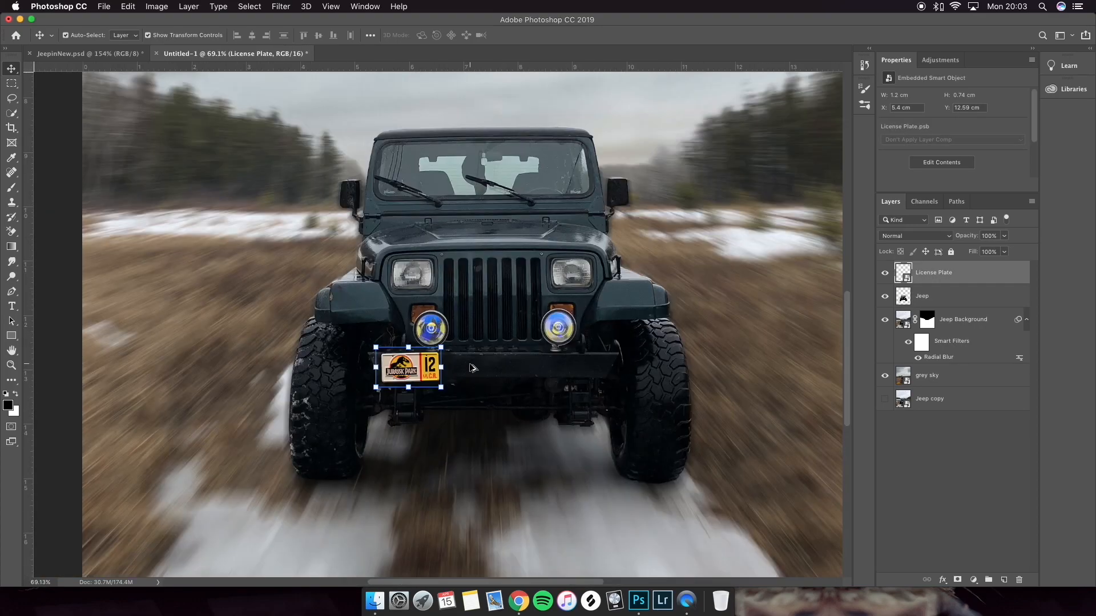
{"action": "scroll", "coordinate": [473, 367], "scroll_direction": "up", "scroll_amount": 3}
{"action": "scroll", "coordinate": [473, 369], "scroll_direction": "right", "scroll_amount": 3}
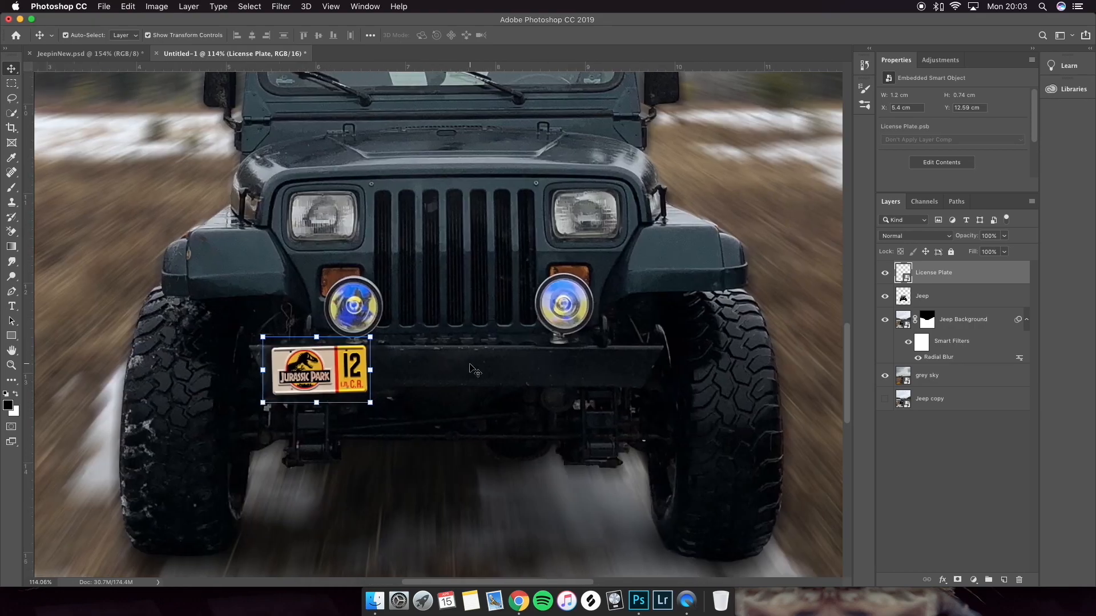
{"action": "scroll", "coordinate": [472, 370], "scroll_direction": "down", "scroll_amount": 1}
{"action": "scroll", "coordinate": [473, 369], "scroll_direction": "left", "scroll_amount": 2}
{"action": "scroll", "coordinate": [473, 370], "scroll_direction": "right", "scroll_amount": 5}
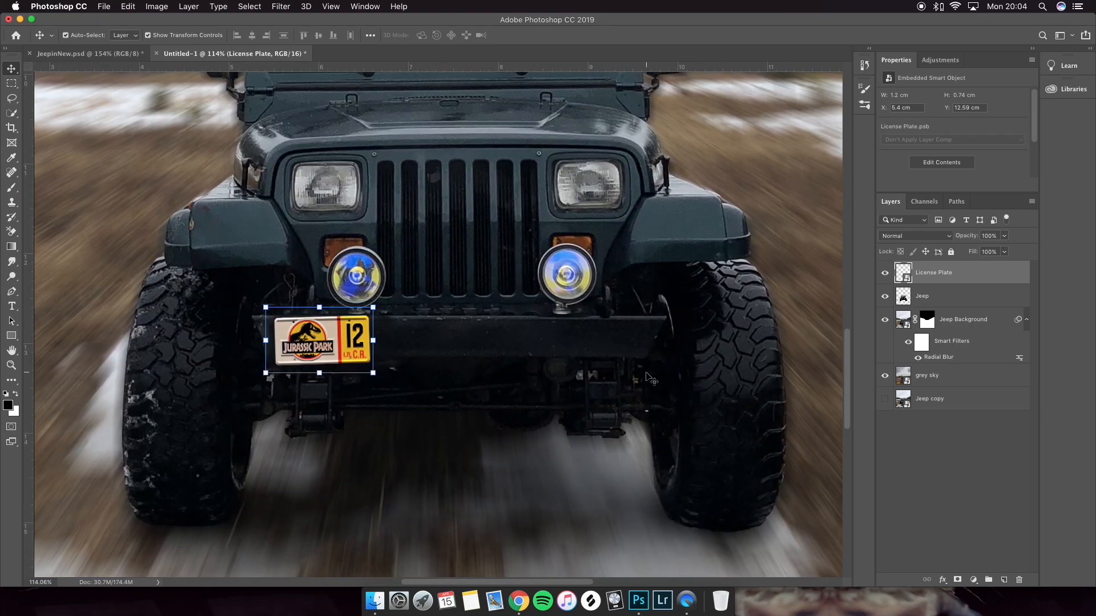
{"action": "scroll", "coordinate": [651, 378], "scroll_direction": "right", "scroll_amount": 5}
{"action": "scroll", "coordinate": [651, 378], "scroll_direction": "down", "scroll_amount": 1}
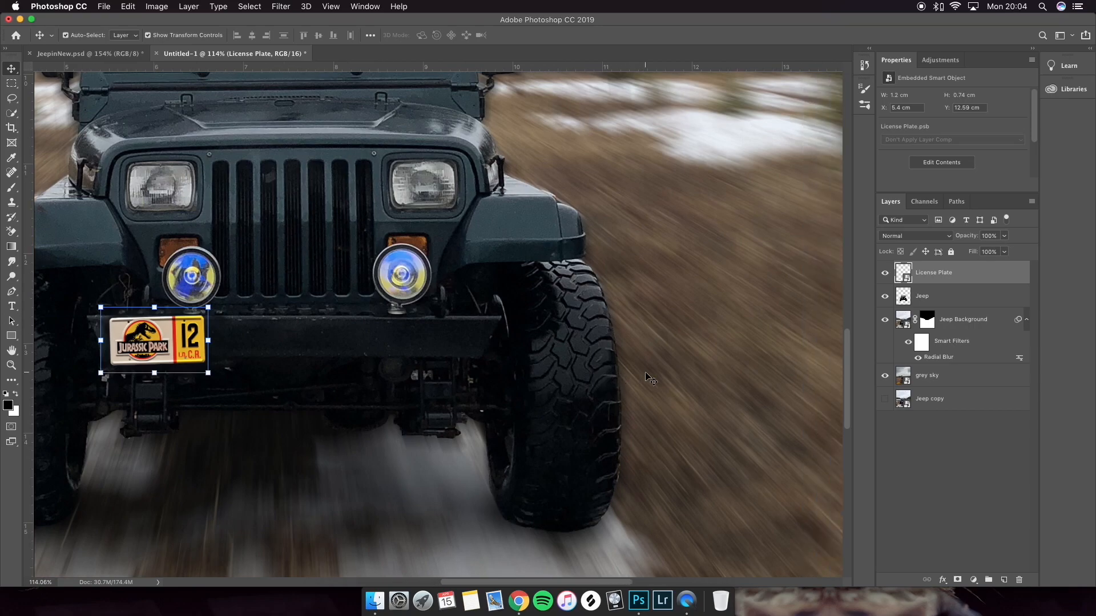
{"action": "scroll", "coordinate": [650, 378], "scroll_direction": "right", "scroll_amount": 2}
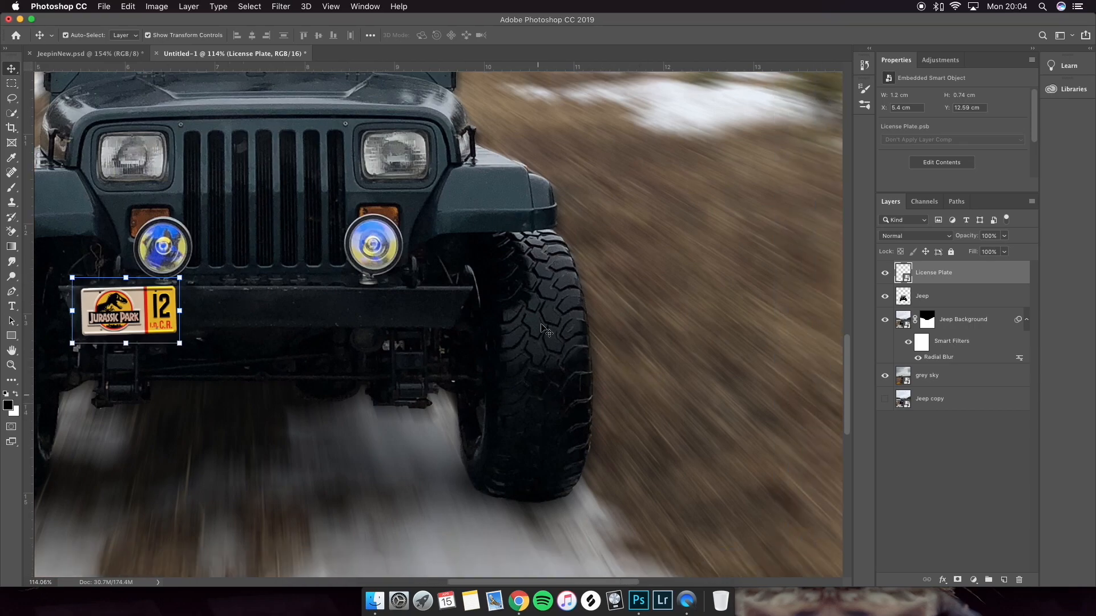
- Duplicate the Jeep layer and name the copy "tire right"
{"action": "left_click", "coordinate": [966, 301]}
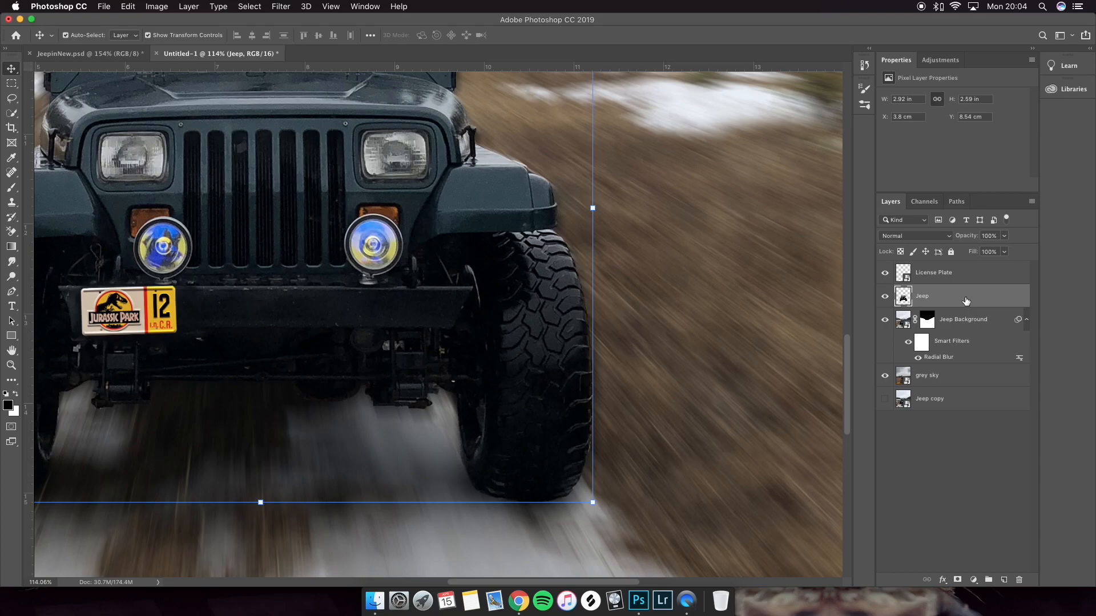
{"action": "key", "text": "super+j"}
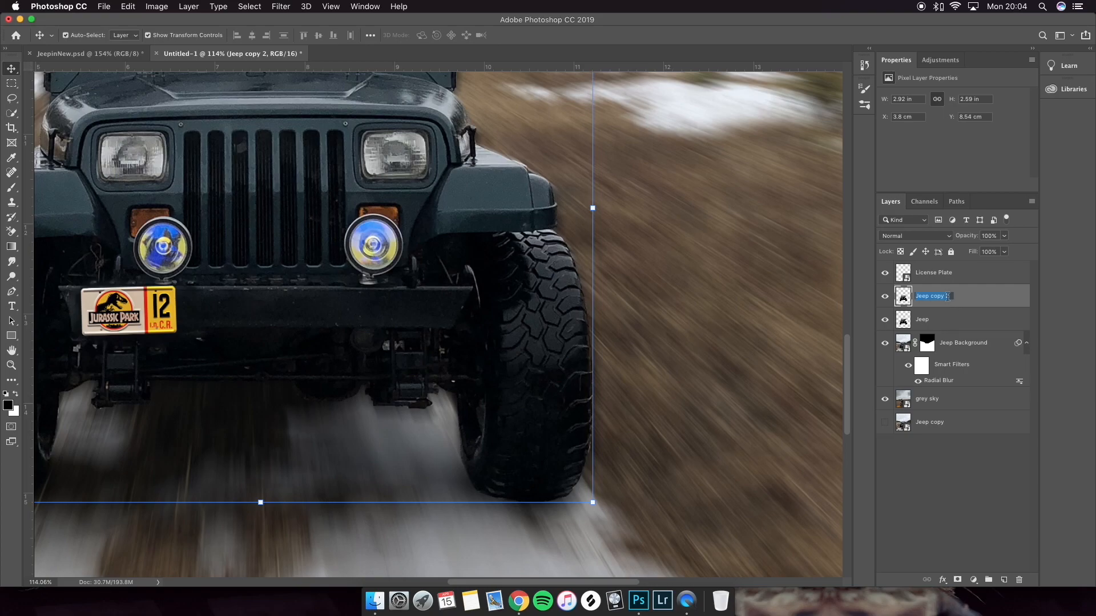
{"action": "type", "text": "tire right"}
{"action": "key", "text": "Return"}
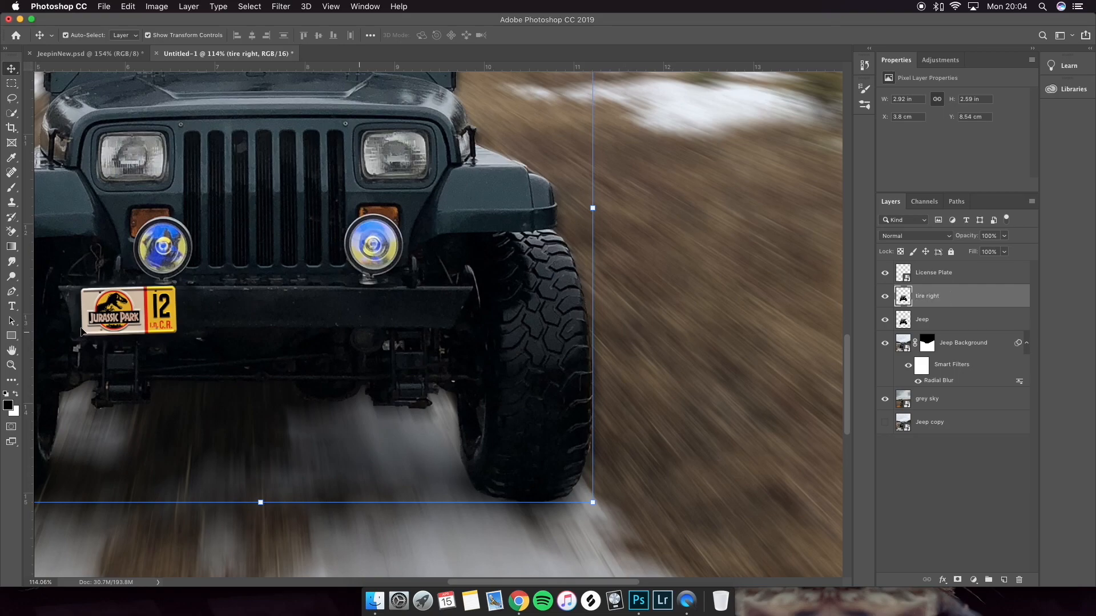
- Start a Pen path on the right tire, following the fender's underside inward and curving down into the wheel well
{"action": "left_click", "coordinate": [11, 291]}
{"action": "scroll", "coordinate": [508, 278], "scroll_direction": "up", "scroll_amount": 5}
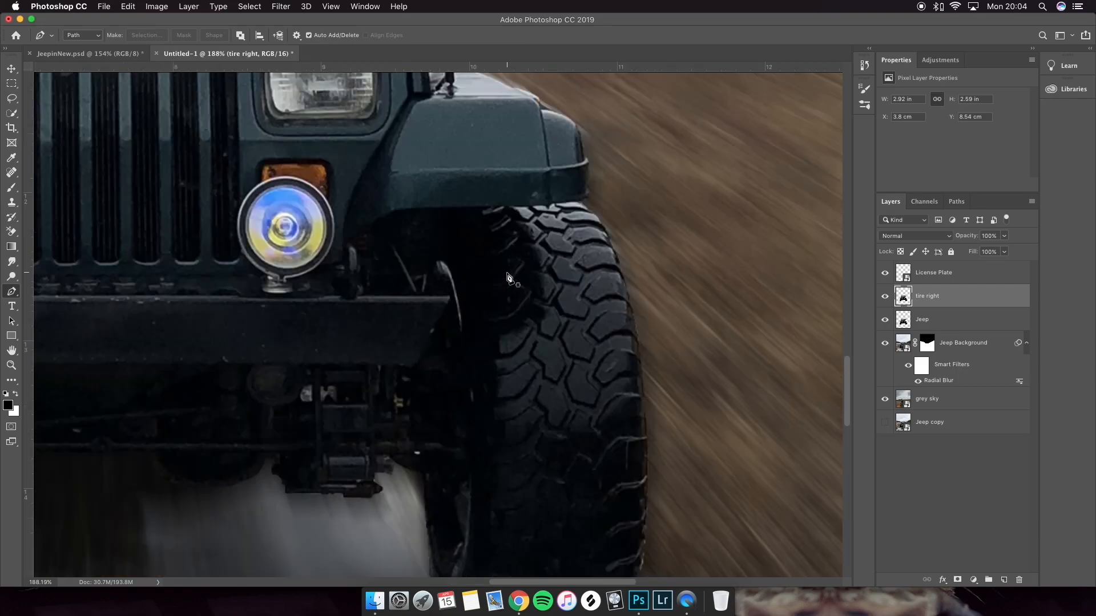
{"action": "scroll", "coordinate": [606, 299], "scroll_direction": "down", "scroll_amount": 1}
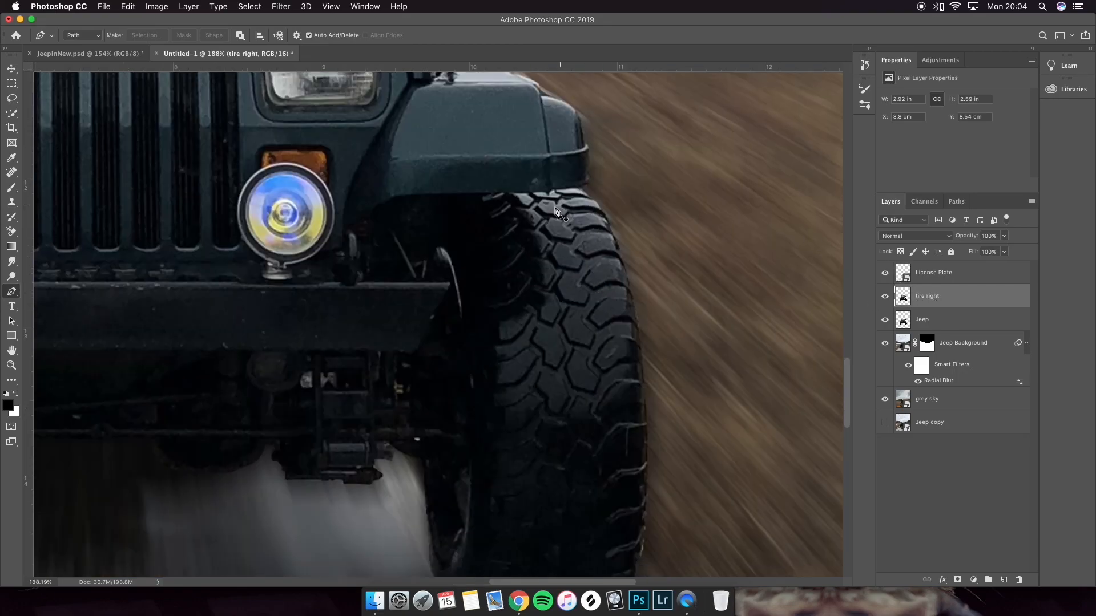
{"action": "left_click", "coordinate": [572, 190]}
{"action": "left_click", "coordinate": [496, 195]}
{"action": "key", "text": "super+z"}
{"action": "left_click_drag", "start_coordinate": [482, 195], "coordinate": [432, 240]}
{"action": "key", "text": "super+z"}
{"action": "key", "text": "super+z"}
- Continue the path with closely spaced points around the curved metal edge beside the bumper's right end
{"action": "left_click", "coordinate": [432, 251]}
{"action": "left_click", "coordinate": [433, 258]}
{"action": "left_click", "coordinate": [434, 261]}
{"action": "left_click", "coordinate": [440, 268]}
{"action": "left_click", "coordinate": [443, 273]}
{"action": "left_click", "coordinate": [447, 283]}
{"action": "left_click_drag", "start_coordinate": [451, 296], "coordinate": [450, 302]}
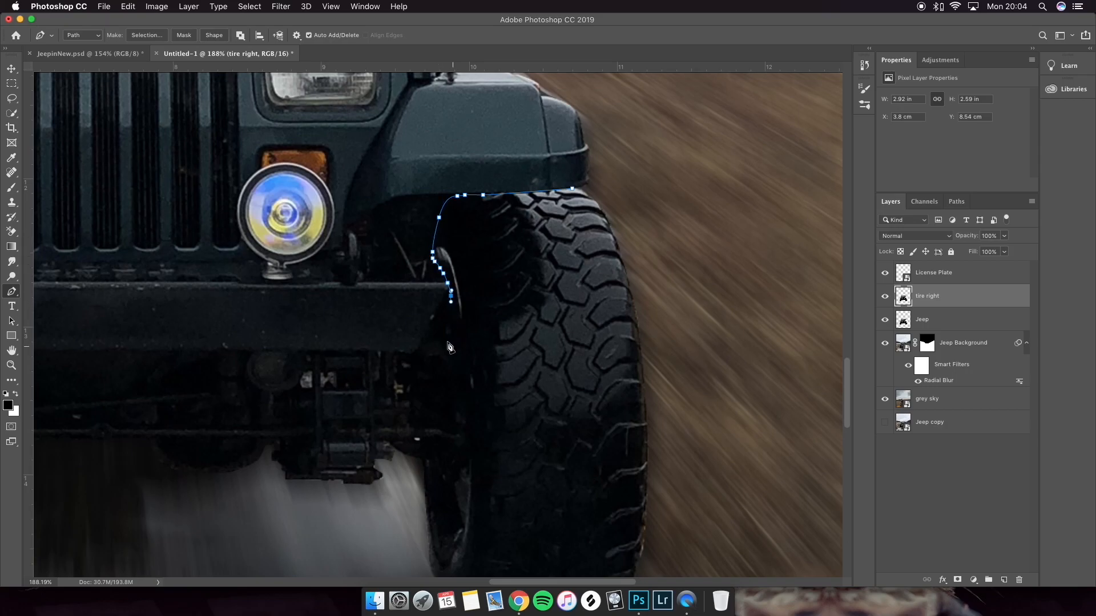
- Extend the path down the tire's inner sidewall and around the wheel opening just below the axle
{"action": "scroll", "coordinate": [458, 362], "scroll_direction": "down", "scroll_amount": 5}
{"action": "scroll", "coordinate": [460, 363], "scroll_direction": "down", "scroll_amount": 1}
{"action": "scroll", "coordinate": [459, 363], "scroll_direction": "left", "scroll_amount": 1}
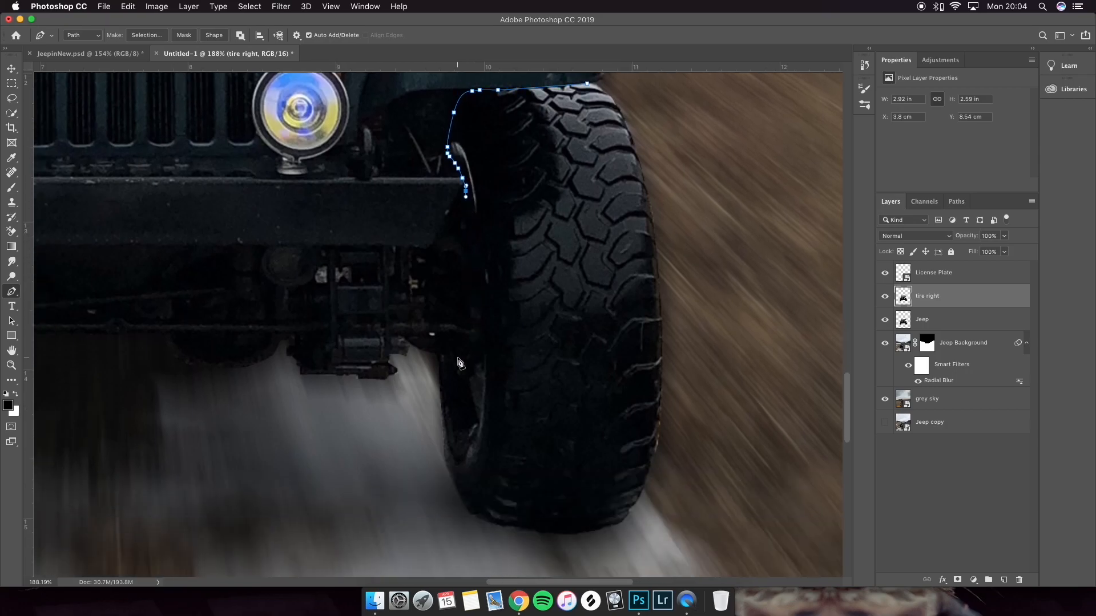
{"action": "left_click", "coordinate": [472, 284]}
{"action": "left_click", "coordinate": [469, 332]}
{"action": "left_click_drag", "start_coordinate": [468, 352], "coordinate": [469, 381]}
{"action": "key", "text": "super+z"}
{"action": "key", "text": "super+z"}
{"action": "key", "text": "super+z"}
{"action": "left_click", "coordinate": [464, 381]}
{"action": "left_click", "coordinate": [457, 380]}
{"action": "left_click", "coordinate": [450, 377]}
{"action": "left_click", "coordinate": [443, 367]}
{"action": "left_click", "coordinate": [442, 363]}
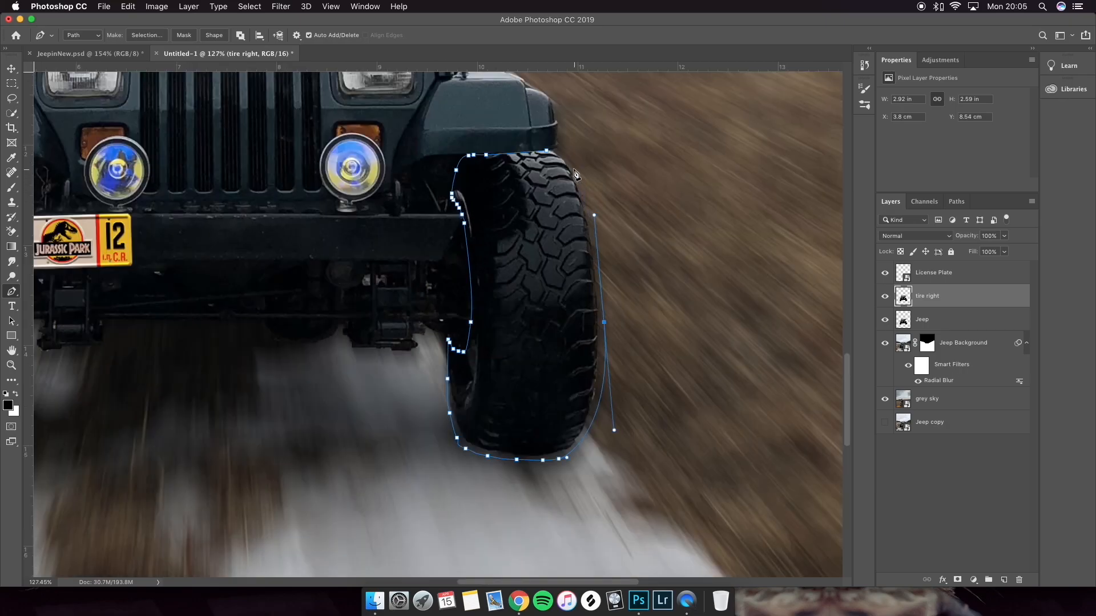
- Close the path over the tire's upper outer corner and convert it into a new selection
{"action": "left_click", "coordinate": [573, 169]}
{"action": "left_click", "coordinate": [565, 155]}
{"action": "left_click", "coordinate": [560, 153]}
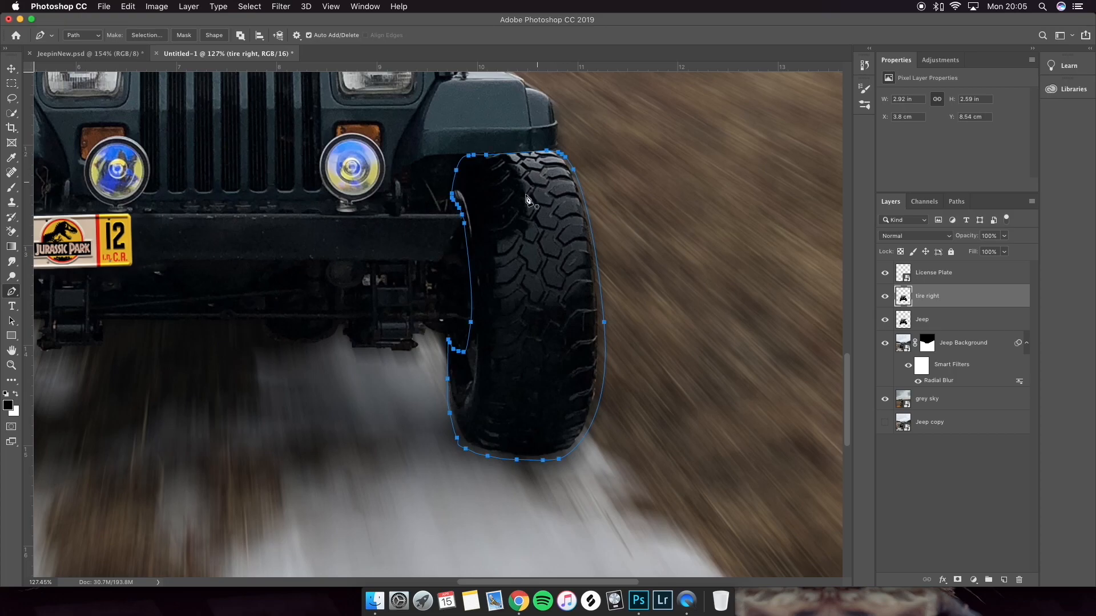
{"action": "right_click", "coordinate": [517, 211]}
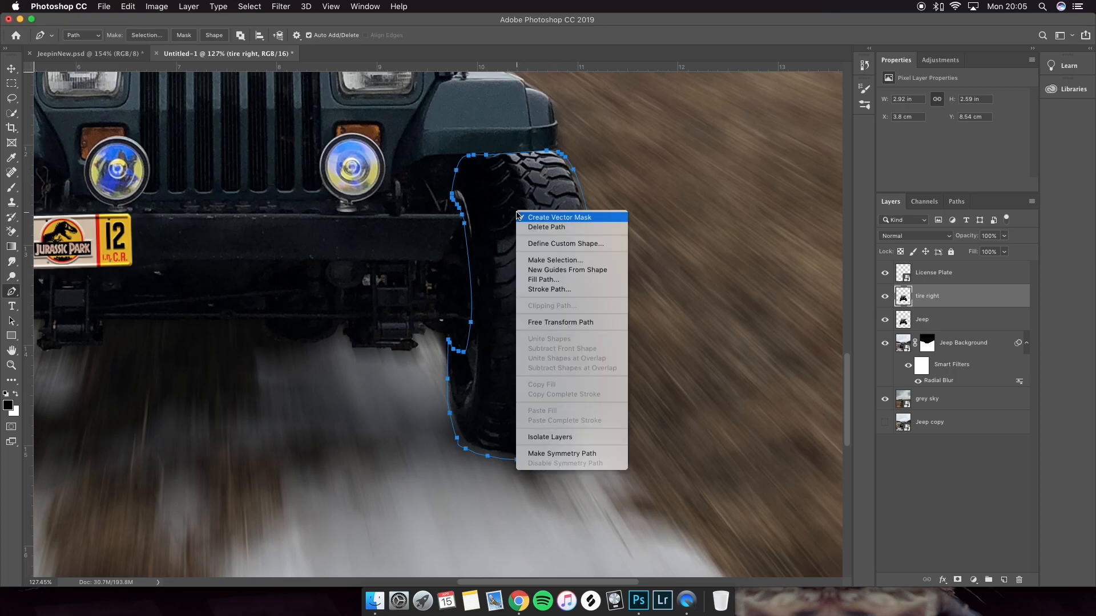
{"action": "left_click", "coordinate": [540, 261]}
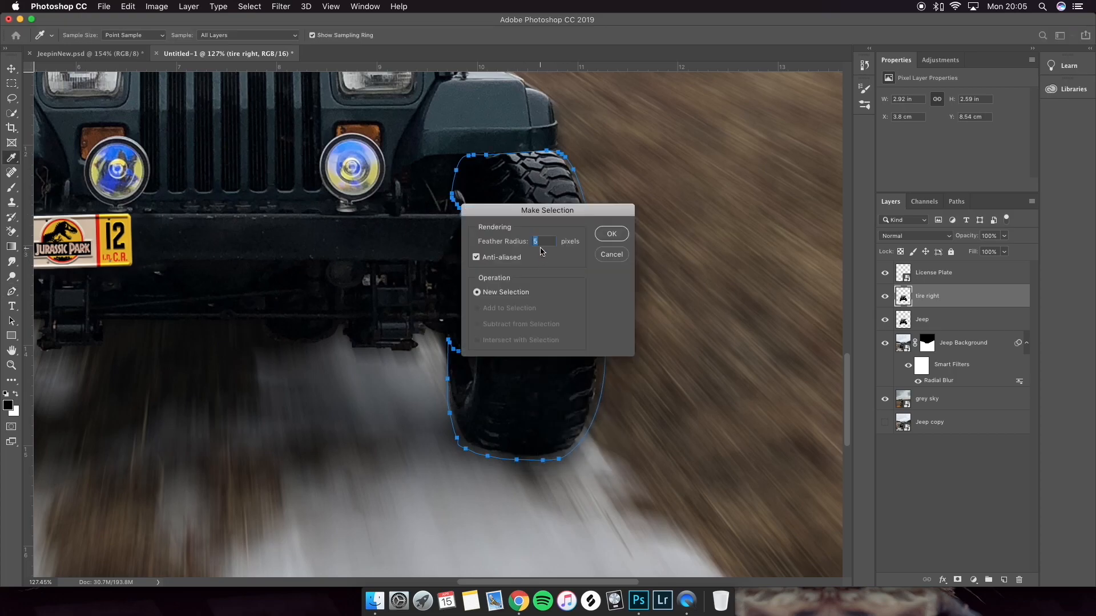
{"action": "left_click", "coordinate": [619, 236]}
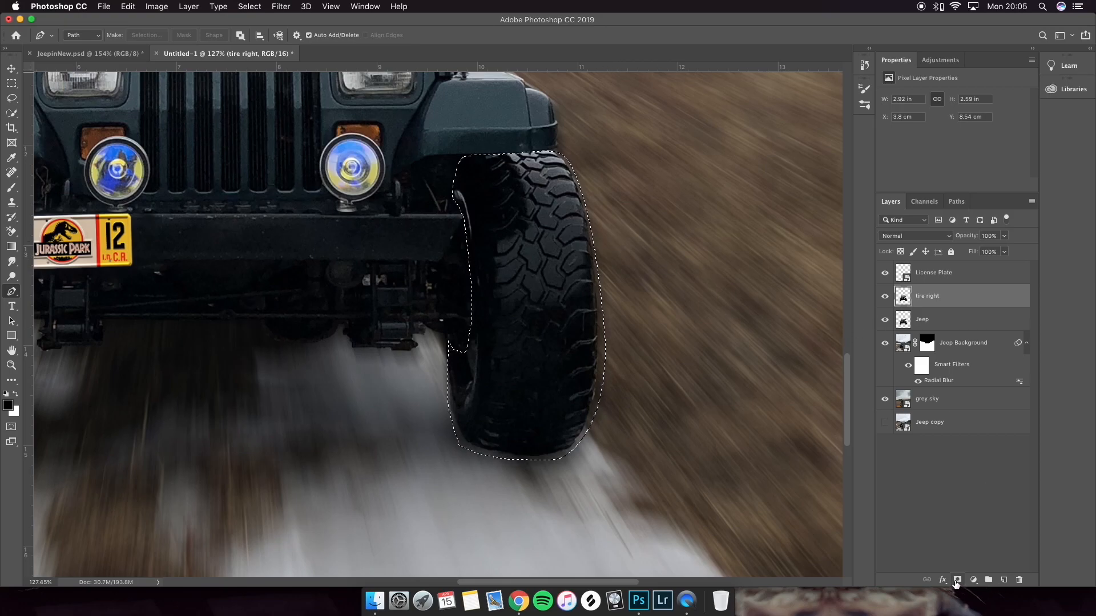
- Mask the "tire right" layer to the selection and hide all other layers to isolate the tire
{"action": "left_click", "coordinate": [957, 581]}
{"action": "left_click_drag", "start_coordinate": [885, 322], "coordinate": [886, 378]}
{"action": "left_click", "coordinate": [885, 403]}
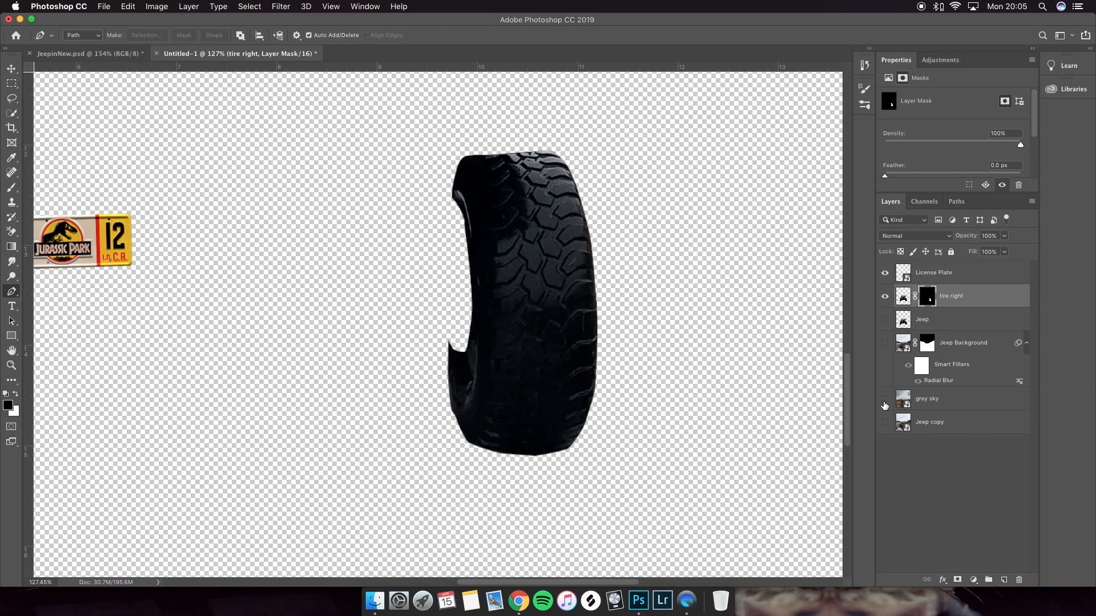
{"action": "left_click", "coordinate": [884, 273]}
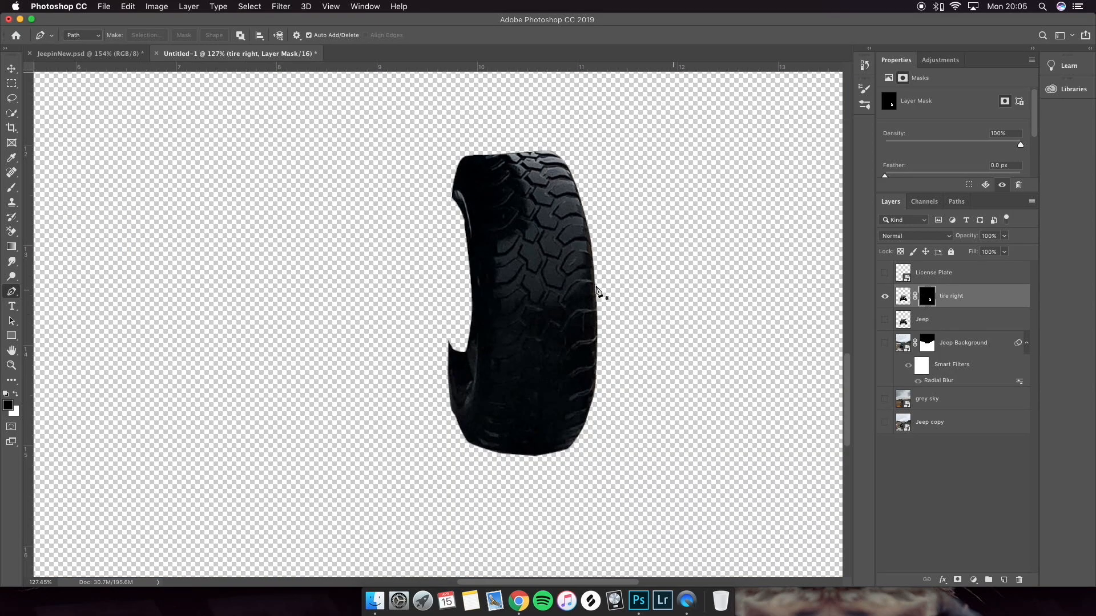
- Convert the masked "tire right" layer to a smart object and show the Jeep and its background layers again
{"action": "left_click", "coordinate": [11, 69]}
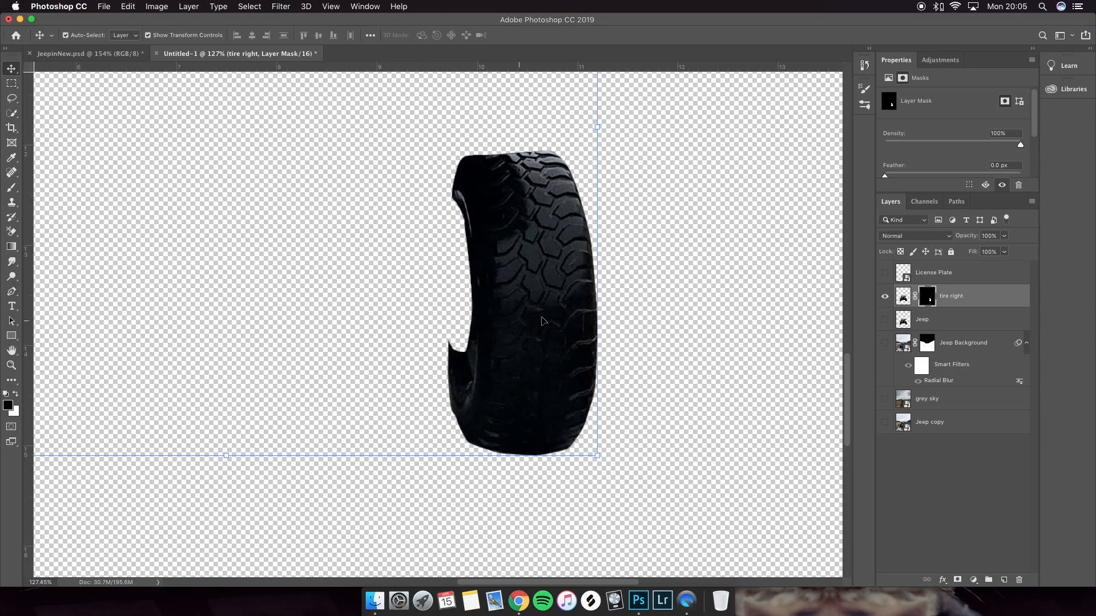
{"action": "right_click", "coordinate": [962, 300]}
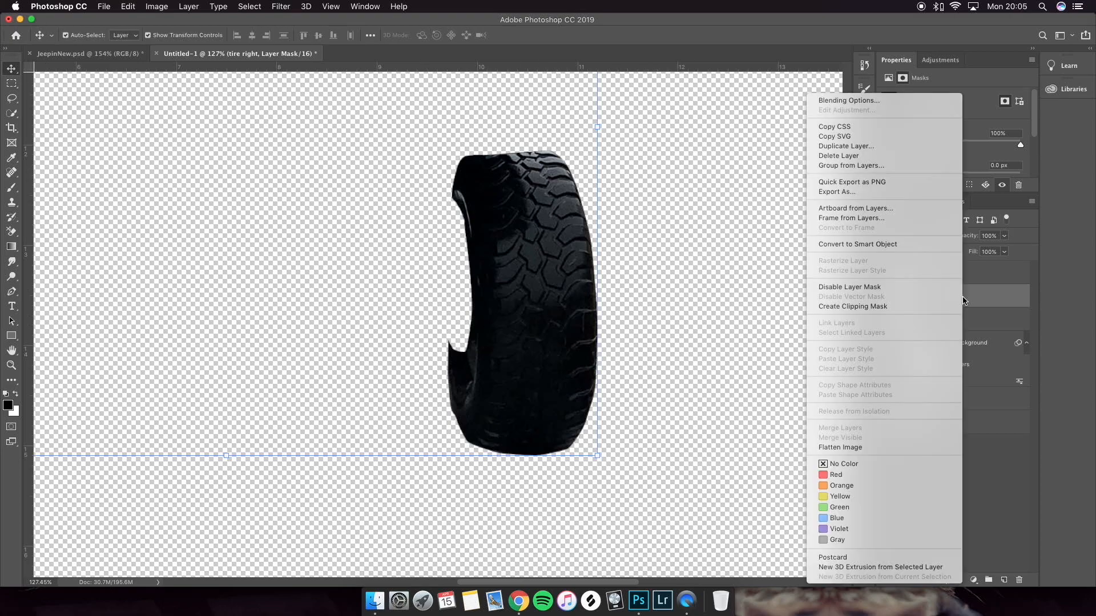
{"action": "left_click", "coordinate": [854, 244]}
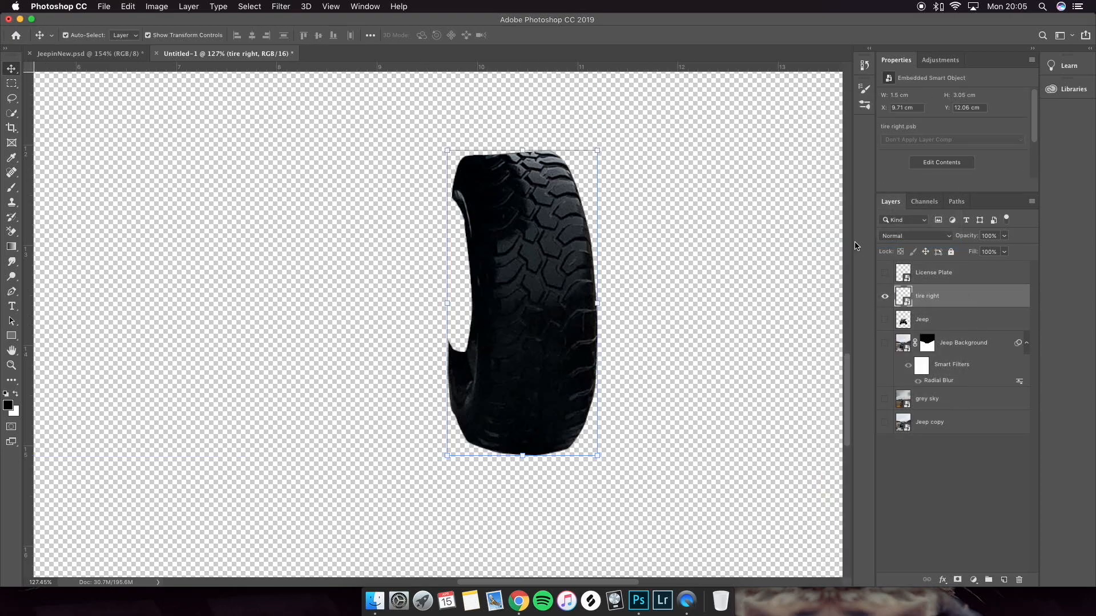
{"action": "left_click_drag", "start_coordinate": [884, 320], "coordinate": [885, 422]}
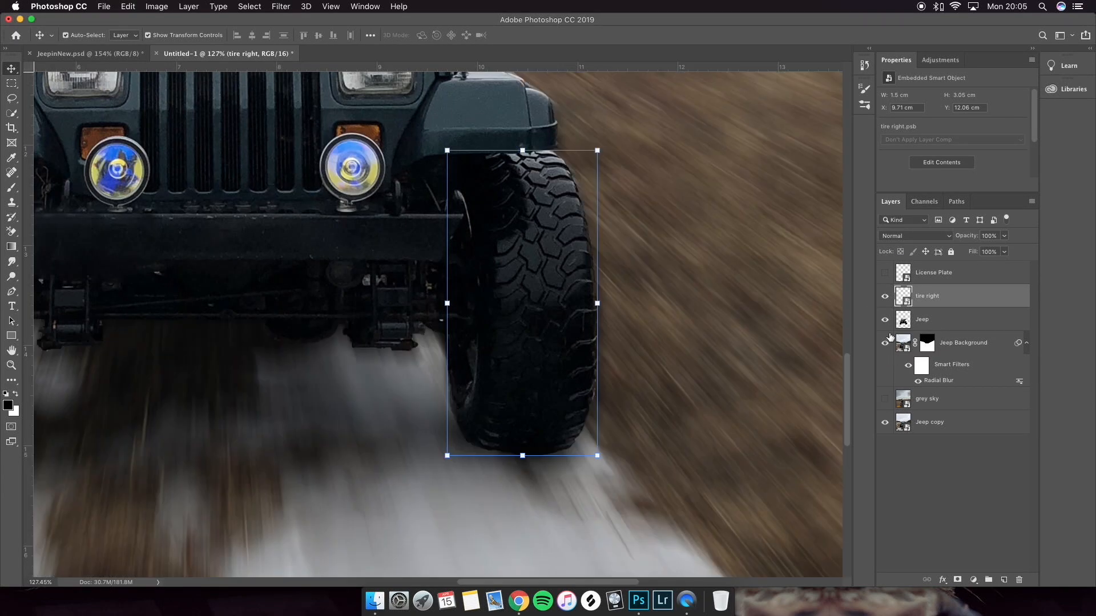
{"action": "left_click", "coordinate": [885, 320]}
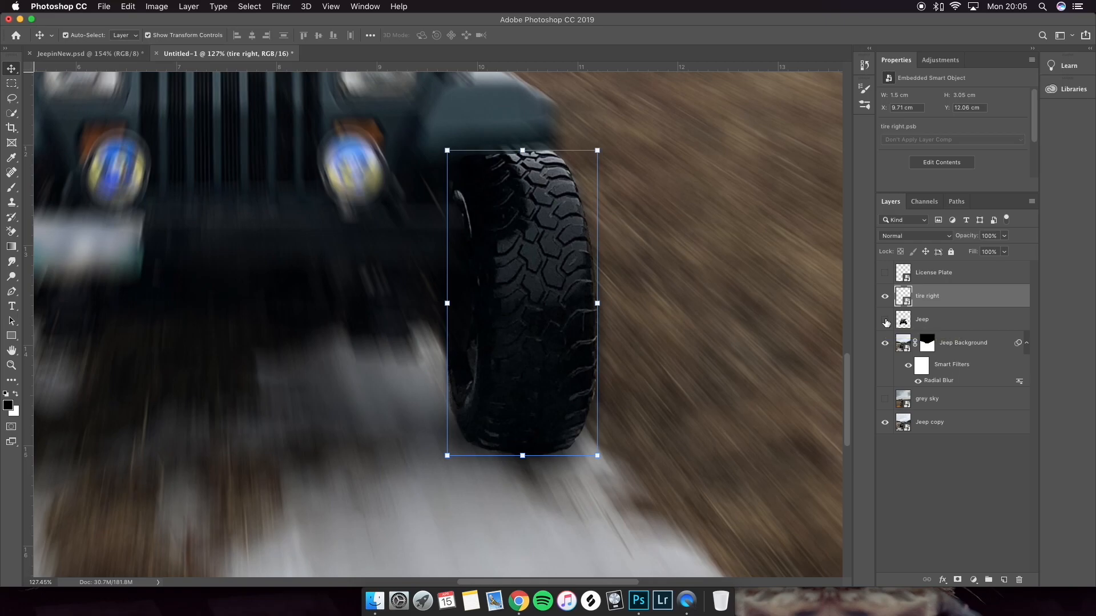
{"action": "left_click", "coordinate": [885, 320]}
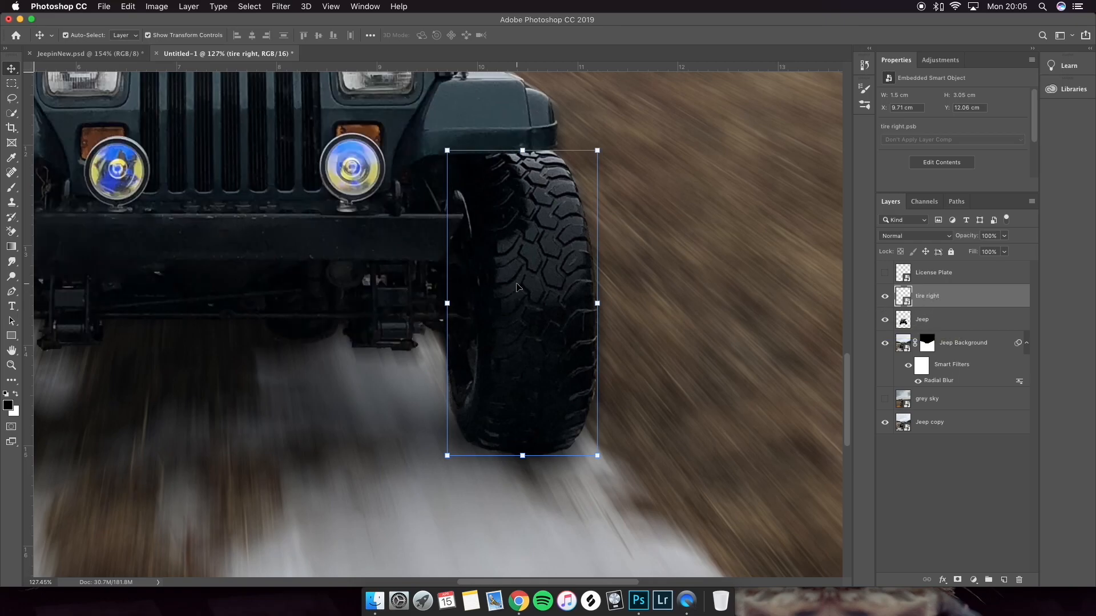
{"action": "scroll", "coordinate": [517, 287], "scroll_direction": "right", "scroll_amount": 3}
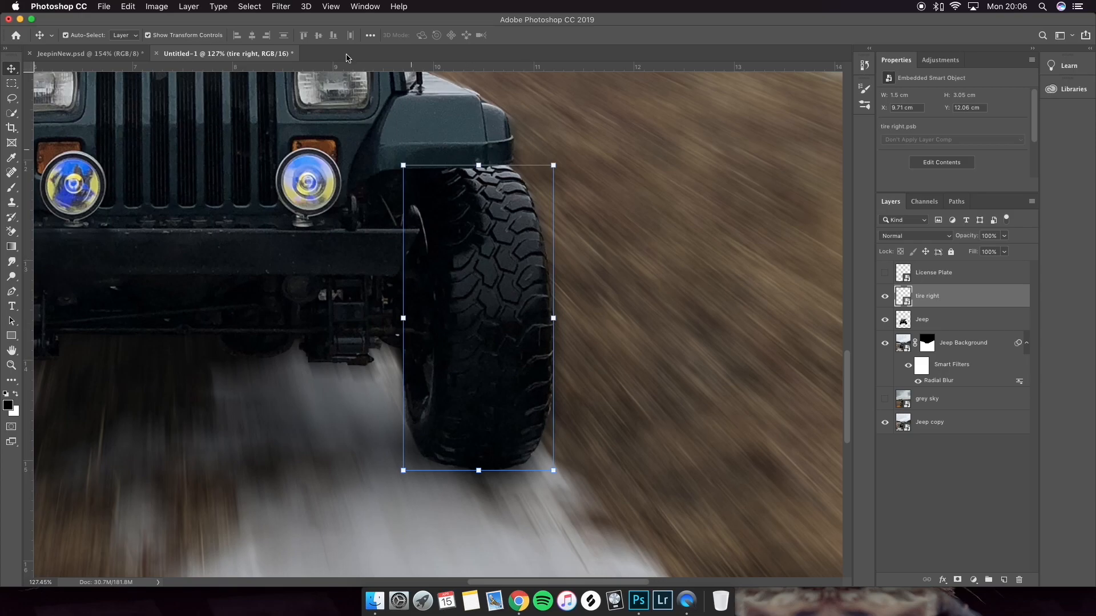
{"action": "left_click", "coordinate": [103, 54]}
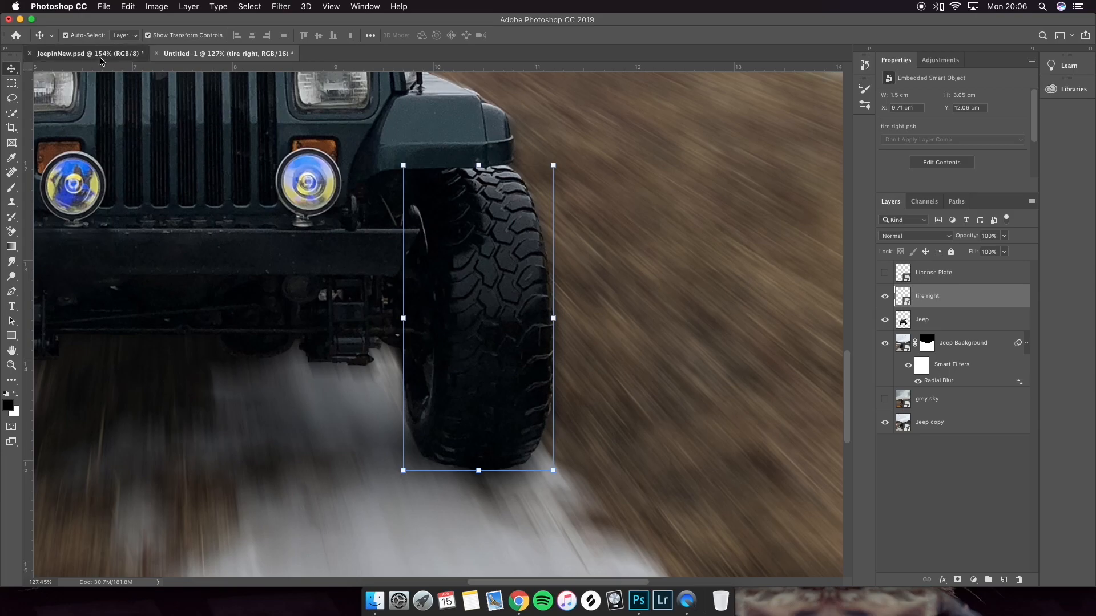
{"action": "left_click", "coordinate": [218, 54]}
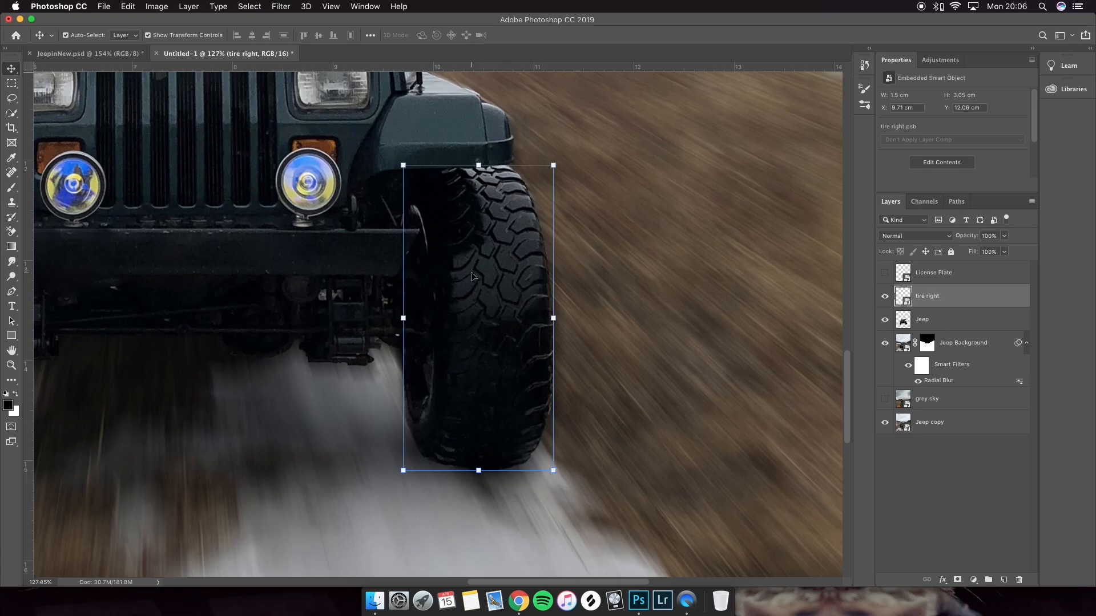
- Start a Motion Blur on the "tire right" layer, try different distances, and set the blur angle to 90°
{"action": "left_click", "coordinate": [283, 7]}
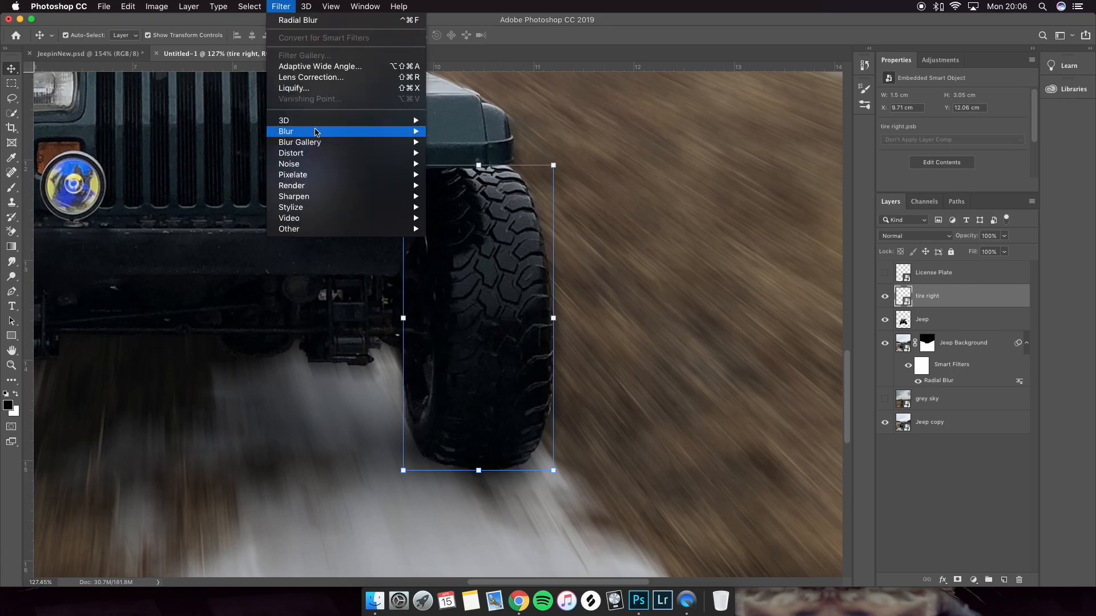
{"action": "mouse_move", "coordinate": [317, 132]}
{"action": "left_click", "coordinate": [472, 197]}
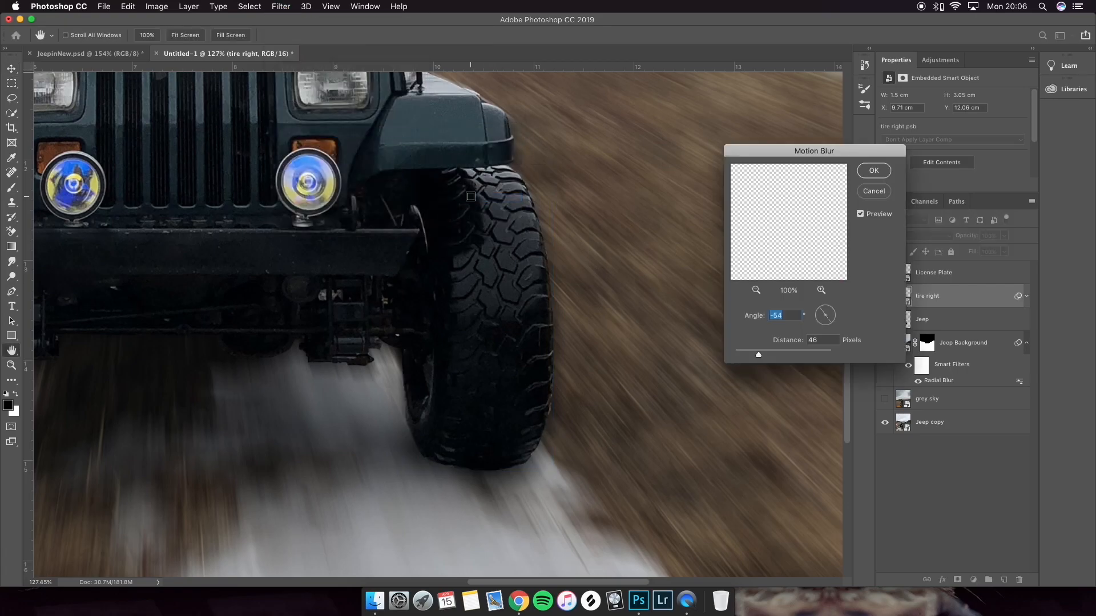
{"action": "left_click_drag", "start_coordinate": [776, 356], "coordinate": [798, 355]}
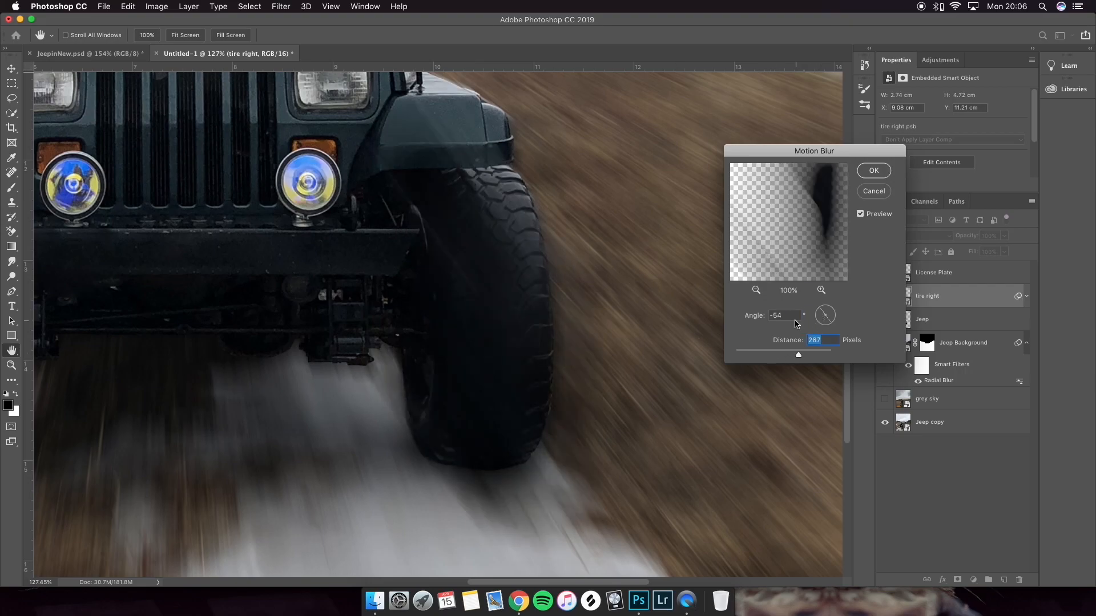
{"action": "left_click_drag", "start_coordinate": [825, 314], "coordinate": [825, 311]}
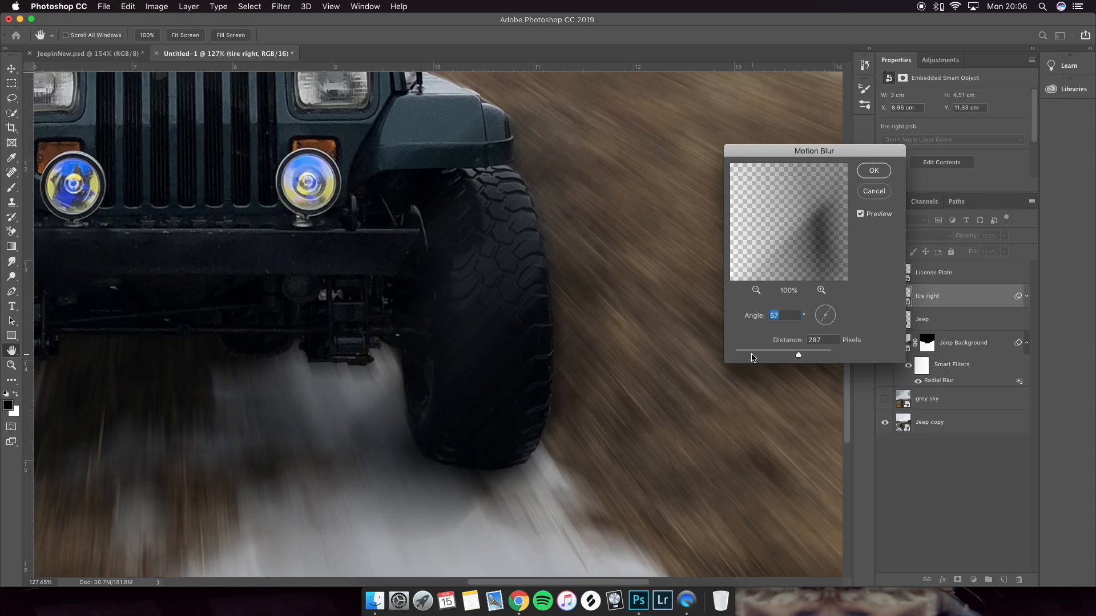
{"action": "left_click", "coordinate": [749, 354]}
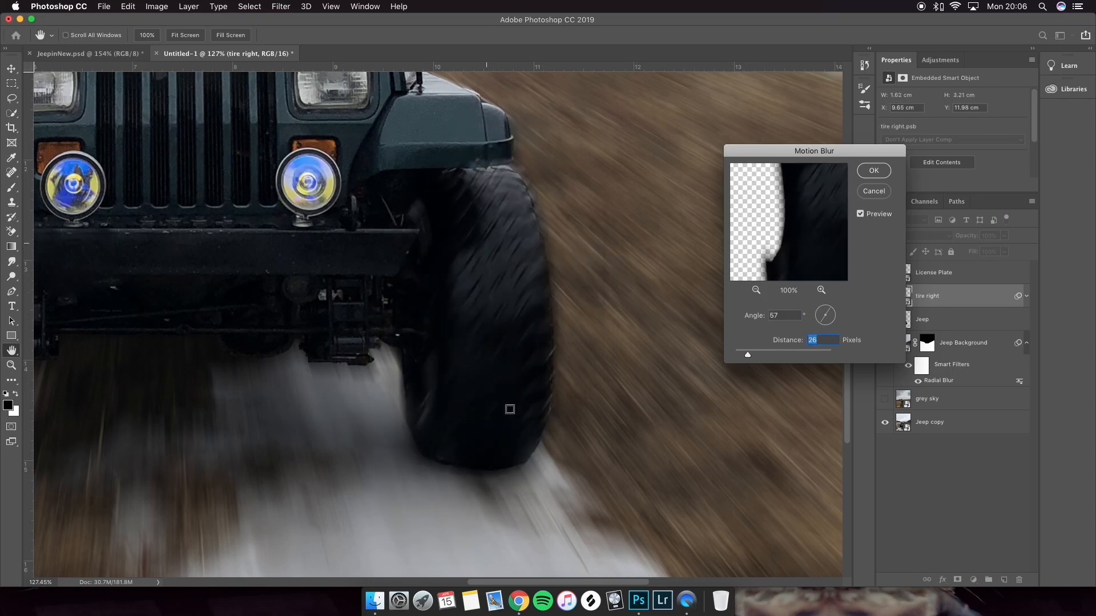
{"action": "left_click", "coordinate": [792, 315]}
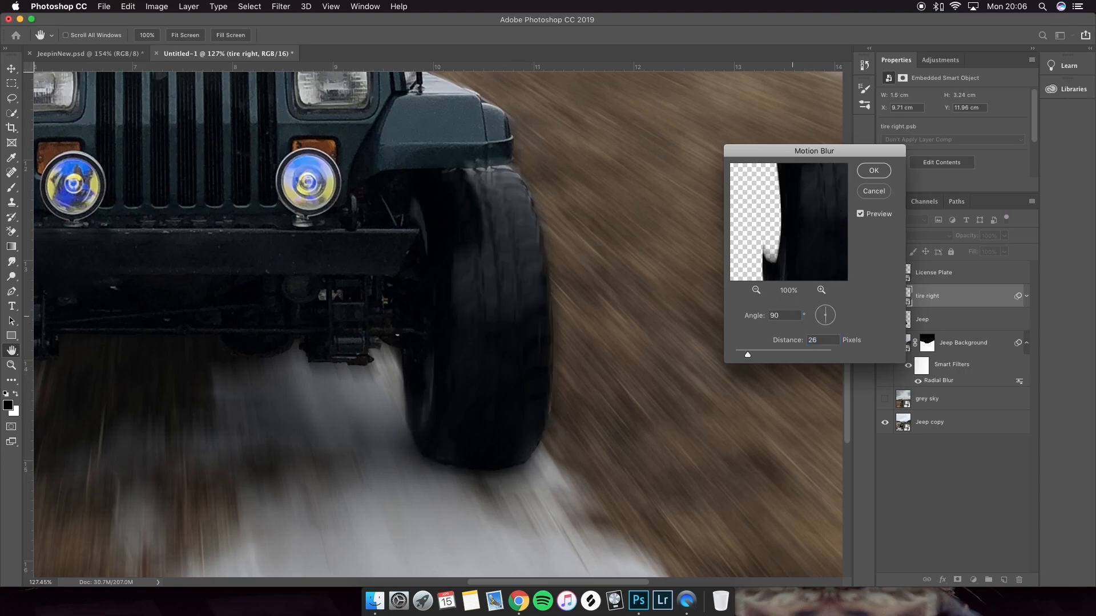
- Fine-tune the Motion Blur distance to slightly above 29 pixels while previewing the tire, and apply the filter
{"action": "left_click_drag", "start_coordinate": [747, 354], "coordinate": [740, 357]}
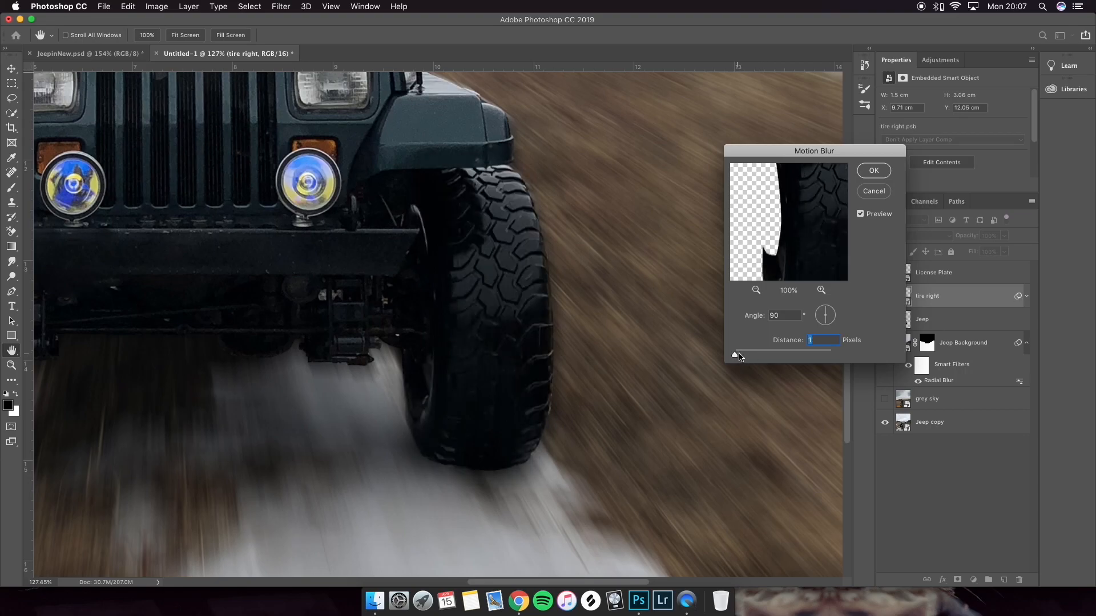
{"action": "left_click", "coordinate": [746, 355]}
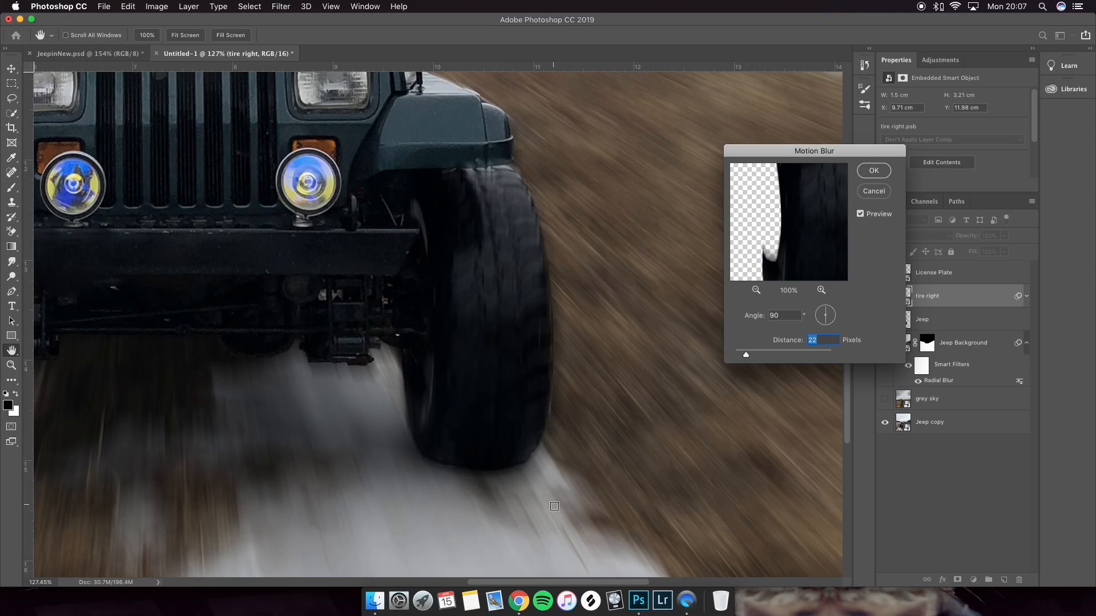
{"action": "left_click_drag", "start_coordinate": [747, 357], "coordinate": [750, 357]}
{"action": "scroll", "coordinate": [637, 366], "scroll_direction": "down", "scroll_amount": 5}
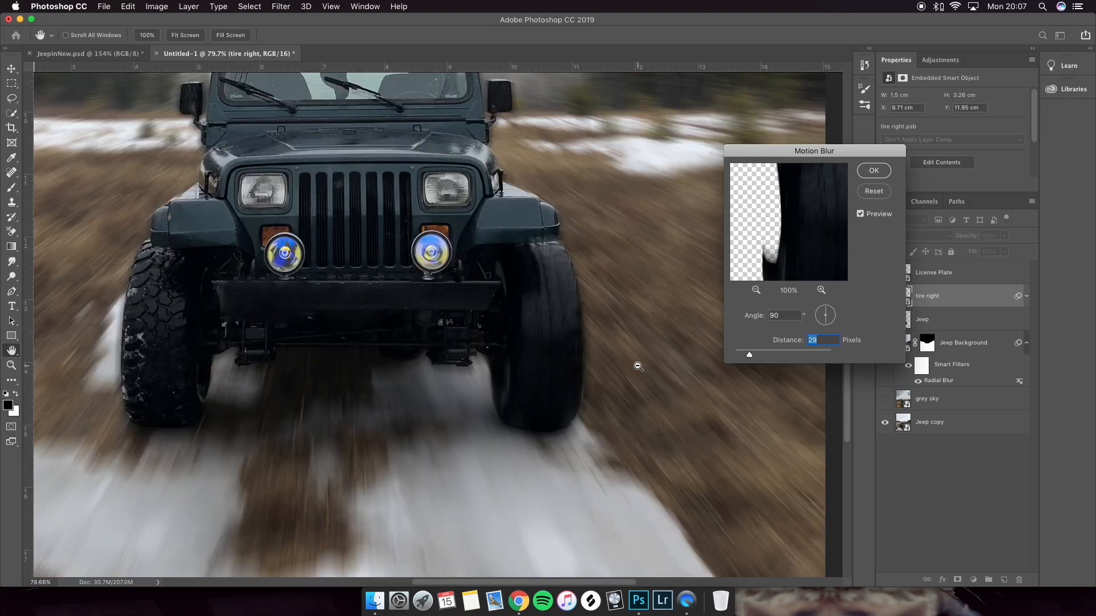
{"action": "left_click_drag", "start_coordinate": [749, 356], "coordinate": [753, 357]}
{"action": "left_click_drag", "start_coordinate": [753, 357], "coordinate": [752, 358]}
{"action": "key", "text": "Return"}
- Stretch the blurred "tire right" layer slightly upward so it reaches over the original tire's top edge
{"action": "scroll", "coordinate": [599, 318], "scroll_direction": "up", "scroll_amount": 3}
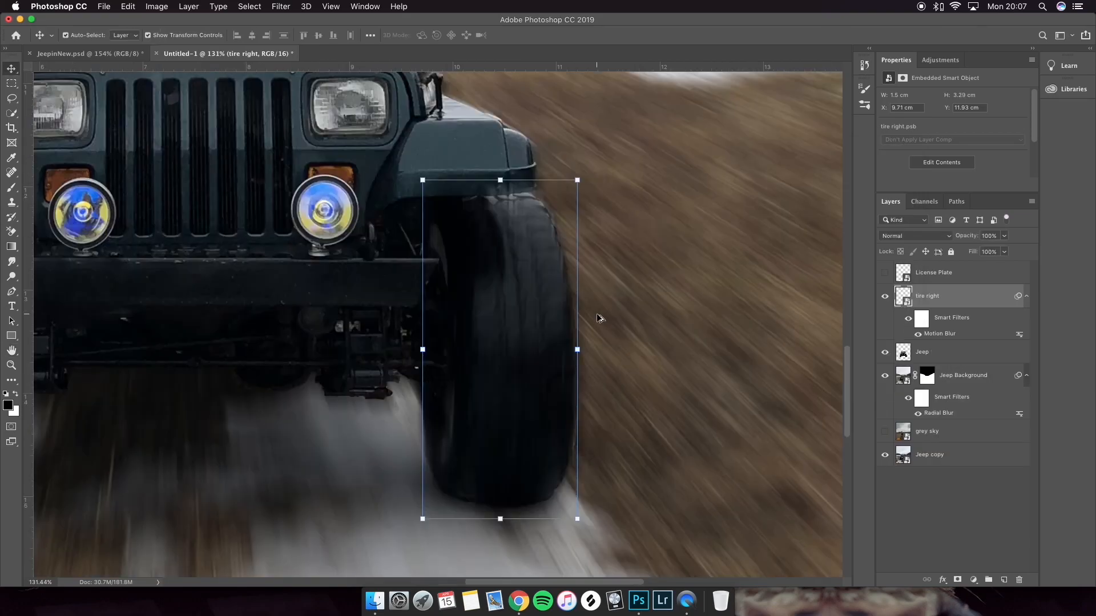
{"action": "scroll", "coordinate": [540, 316], "scroll_direction": "up", "scroll_amount": 1}
{"action": "scroll", "coordinate": [530, 205], "scroll_direction": "up", "scroll_amount": 5}
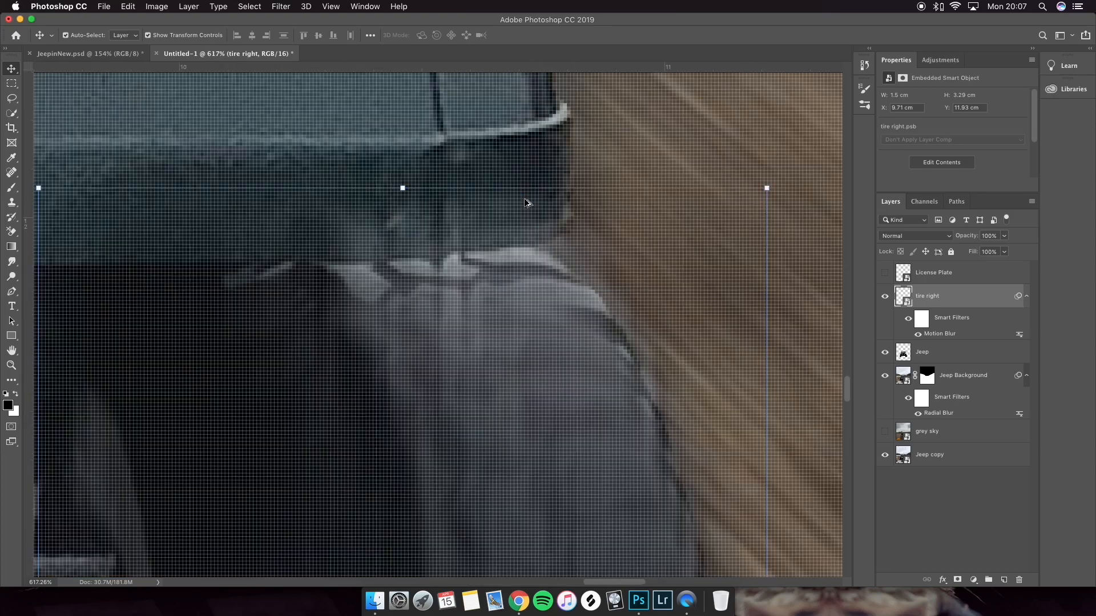
{"action": "scroll", "coordinate": [453, 271], "scroll_direction": "down", "scroll_amount": 3}
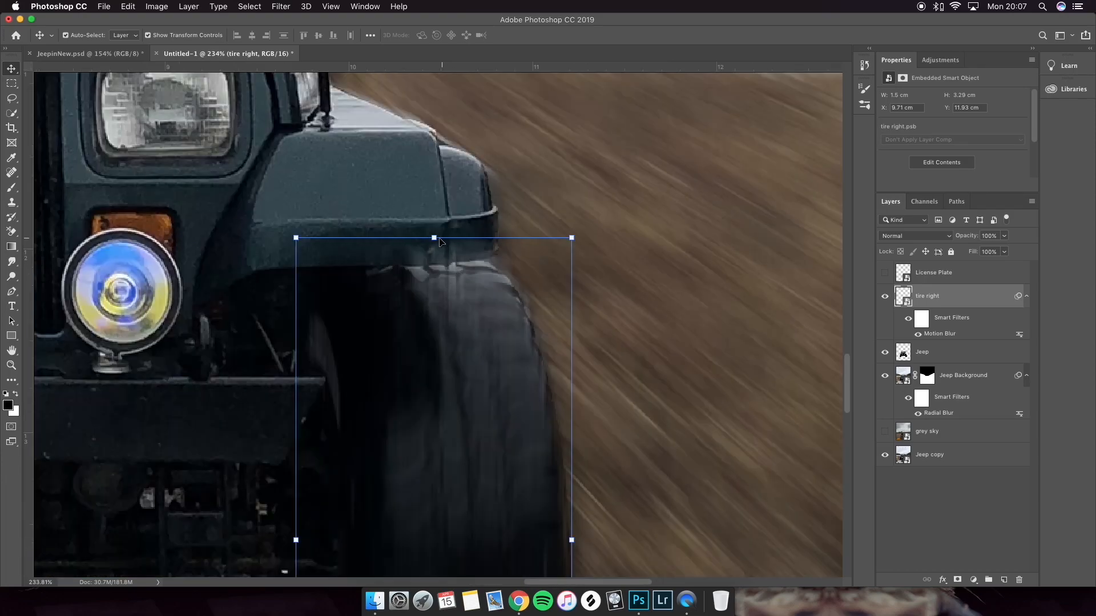
{"action": "key", "text": "super+t"}
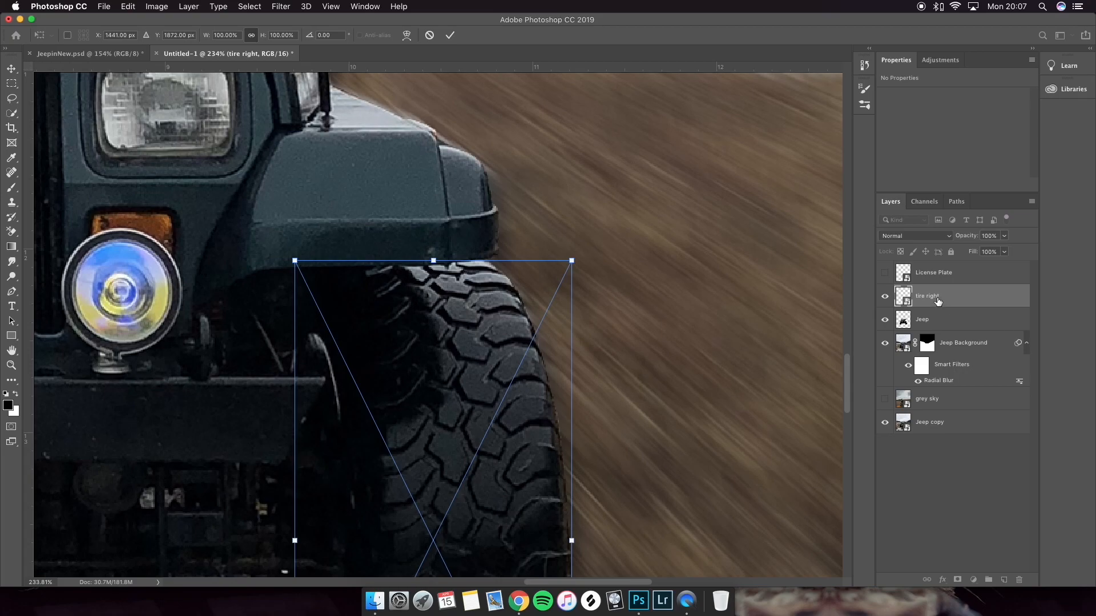
{"action": "key", "text": "Return"}
{"action": "key", "text": "super+t"}
{"action": "left_click_drag", "start_coordinate": [434, 256], "coordinate": [440, 249]}
{"action": "key", "text": "Return"}
{"action": "key", "text": "Return"}
- Extend the bottom of the "tire right" layer slightly downward, and raise its top edge a little more
{"action": "scroll", "coordinate": [440, 249], "scroll_direction": "down", "scroll_amount": 10}
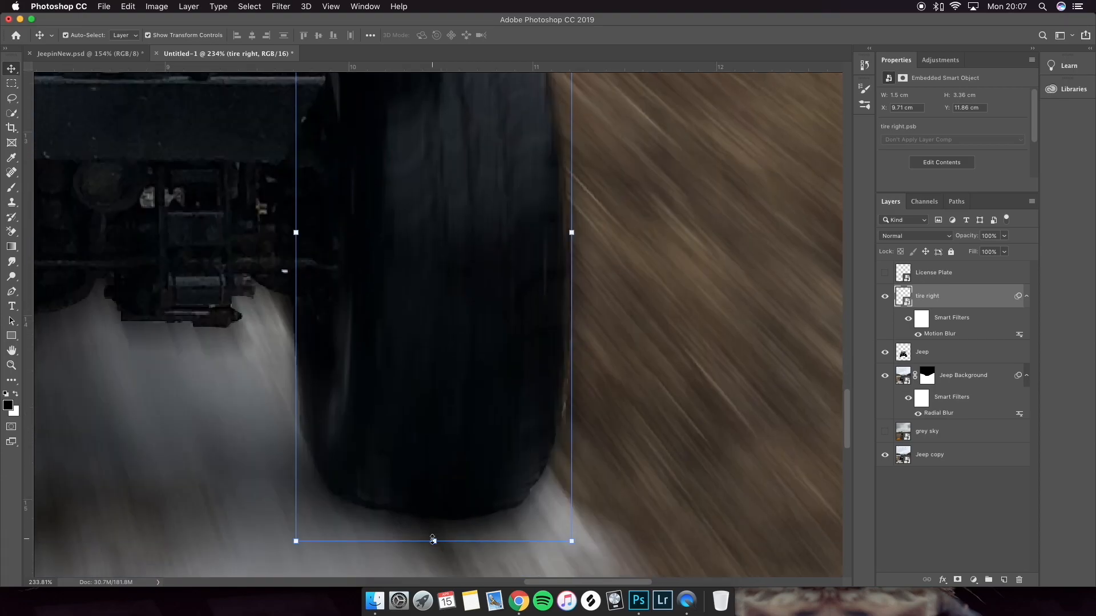
{"action": "left_click_drag", "start_coordinate": [432, 539], "coordinate": [433, 528]}
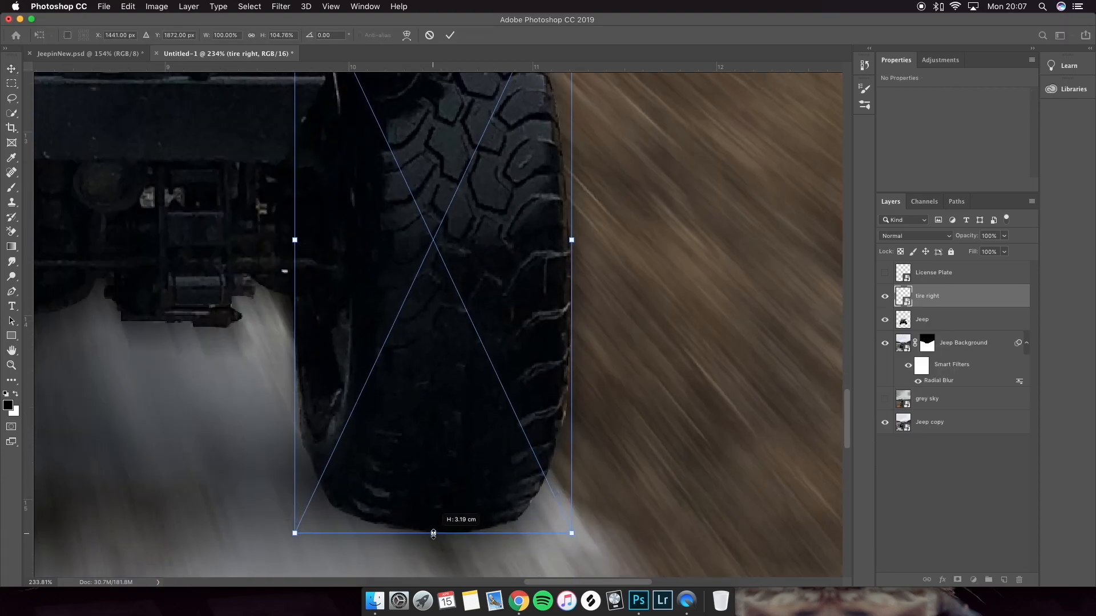
{"action": "key", "text": "Return"}
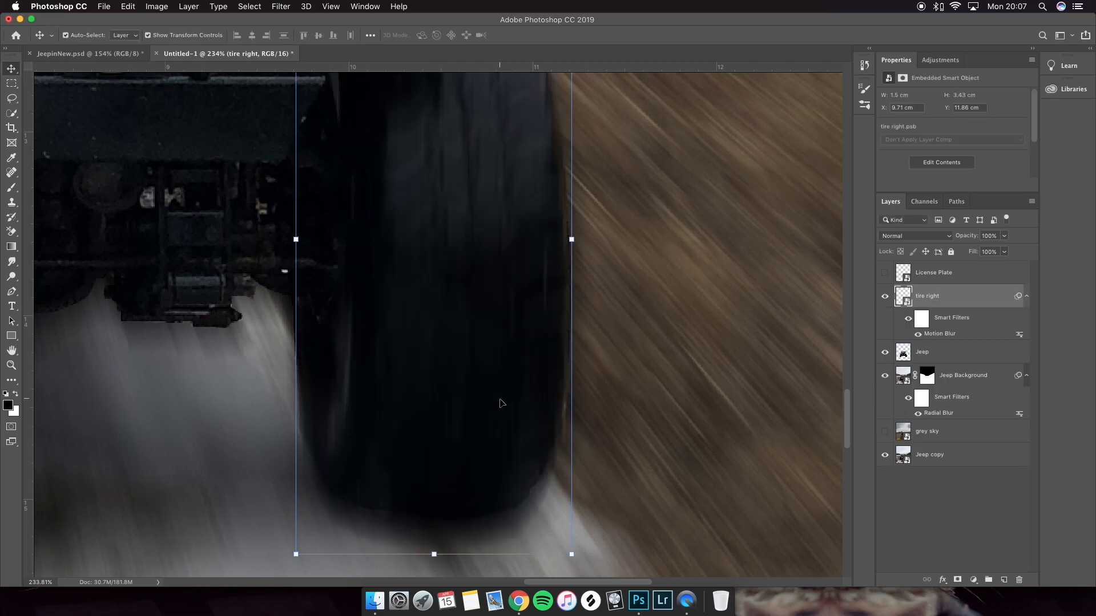
{"action": "scroll", "coordinate": [501, 404], "scroll_direction": "up", "scroll_amount": 7}
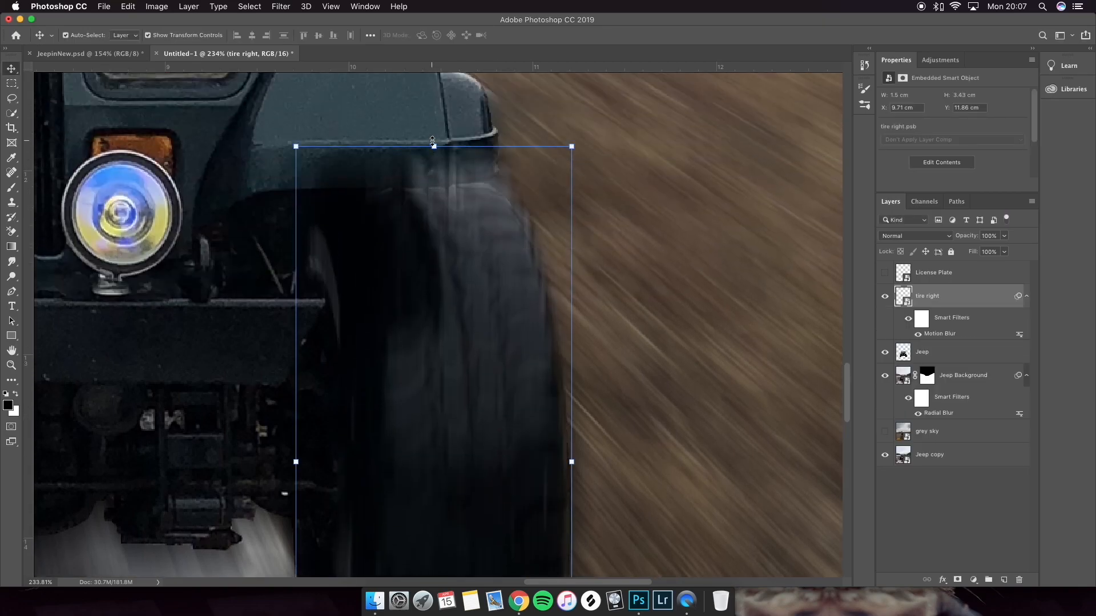
{"action": "left_click_drag", "start_coordinate": [433, 140], "coordinate": [433, 137]}
{"action": "key", "text": "Return"}
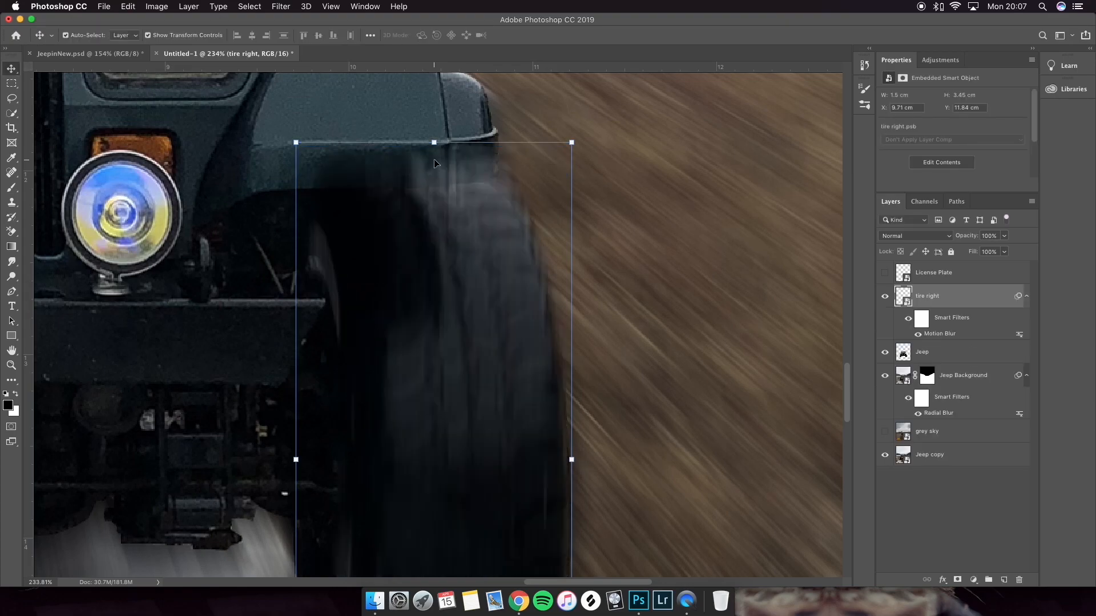
{"action": "scroll", "coordinate": [435, 164], "scroll_direction": "down", "scroll_amount": 1}
{"action": "scroll", "coordinate": [435, 163], "scroll_direction": "down", "scroll_amount": 3}
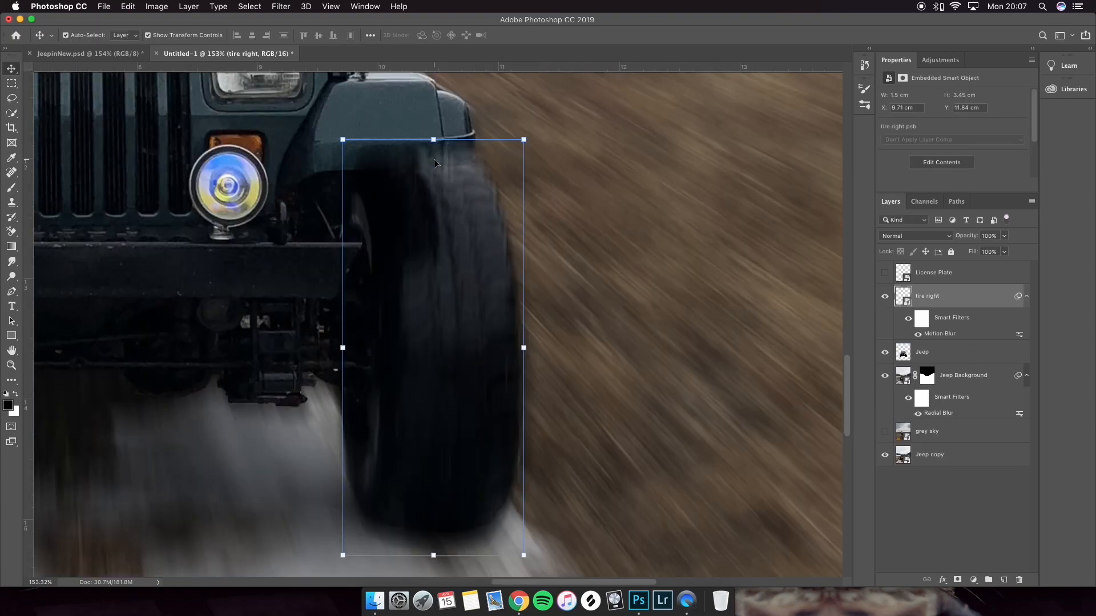
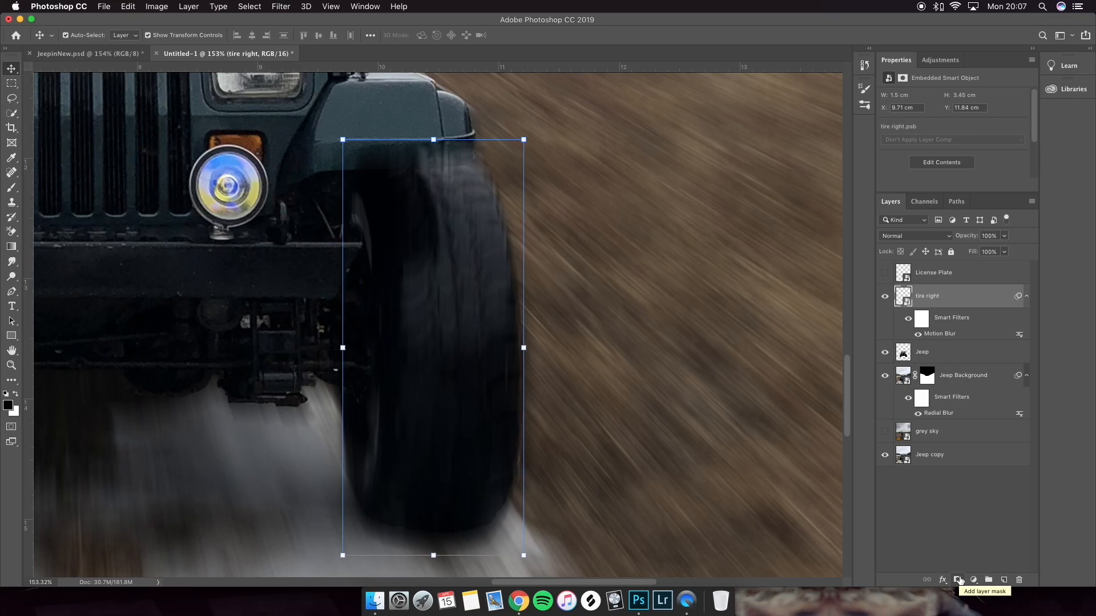
- Add a layer mask to "tire right" and set the brush to 39 px with 22% hardness
{"action": "left_click", "coordinate": [958, 580]}
{"action": "left_click", "coordinate": [11, 187]}
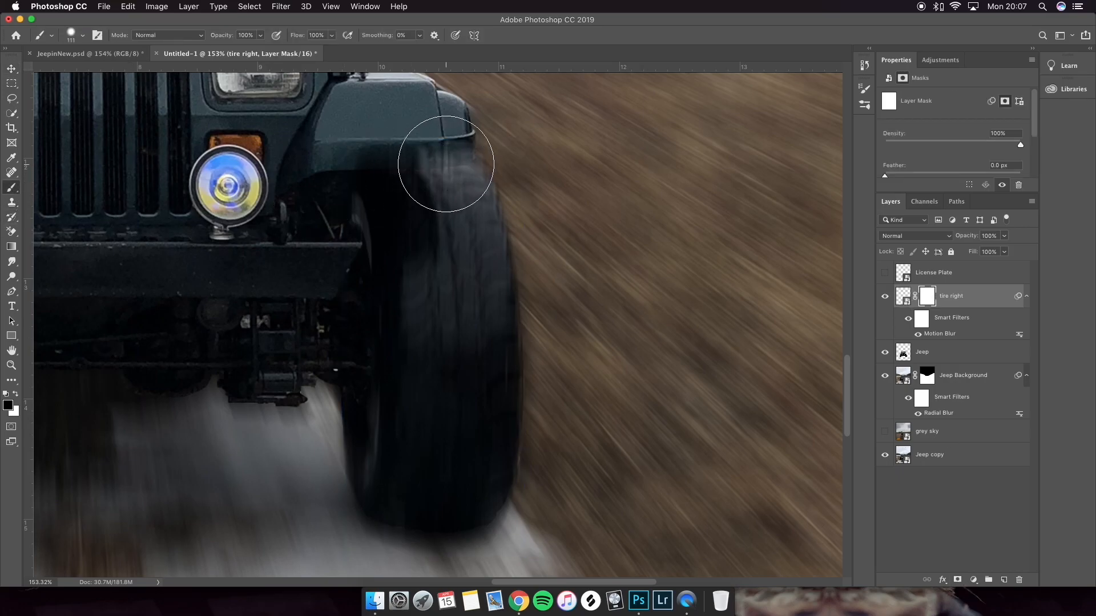
{"action": "left_click", "coordinate": [435, 157]}
{"action": "key", "text": "super+z"}
{"action": "left_click", "coordinate": [72, 37]}
{"action": "left_click_drag", "start_coordinate": [86, 71], "coordinate": [78, 98]}
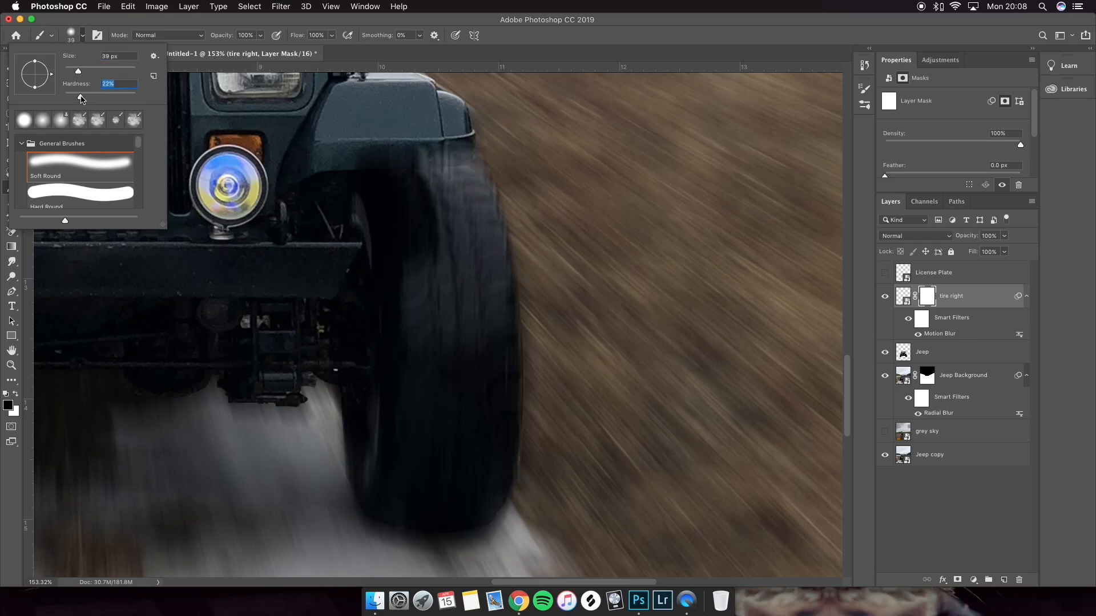
- Set the brush opacity to 37% and mask out the blur spilling over the fender and around the tire's bottom edge
{"action": "left_click_drag", "start_coordinate": [363, 153], "coordinate": [494, 153]}
{"action": "key", "text": "super+z"}
{"action": "left_click", "coordinate": [261, 34]}
{"action": "left_click_drag", "start_coordinate": [262, 49], "coordinate": [229, 54]}
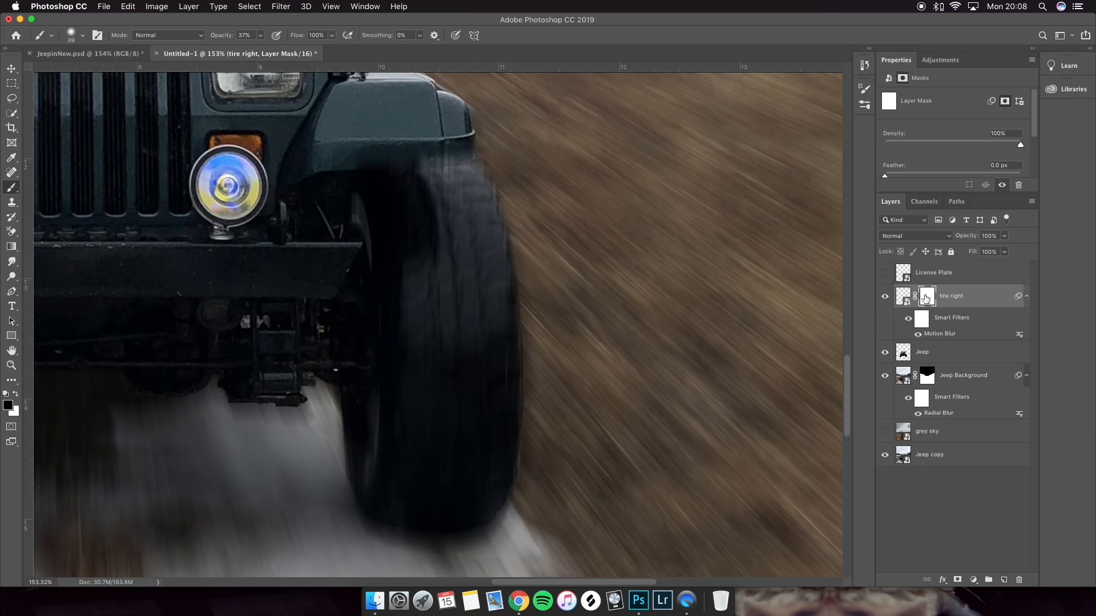
{"action": "mouse_move", "coordinate": [439, 155]}
{"action": "left_mouse_down"}
{"action": "mouse_move", "coordinate": [347, 155]}
{"action": "mouse_move", "coordinate": [478, 148]}
{"action": "mouse_move", "coordinate": [321, 153]}
{"action": "mouse_move", "coordinate": [486, 152]}
{"action": "mouse_move", "coordinate": [516, 183]}
{"action": "mouse_move", "coordinate": [490, 165]}
{"action": "mouse_move", "coordinate": [516, 191]}
{"action": "mouse_move", "coordinate": [504, 175]}
{"action": "mouse_move", "coordinate": [523, 221]}
{"action": "mouse_move", "coordinate": [516, 196]}
{"action": "left_mouse_up"}
{"action": "scroll", "coordinate": [536, 257], "scroll_direction": "down", "scroll_amount": 5}
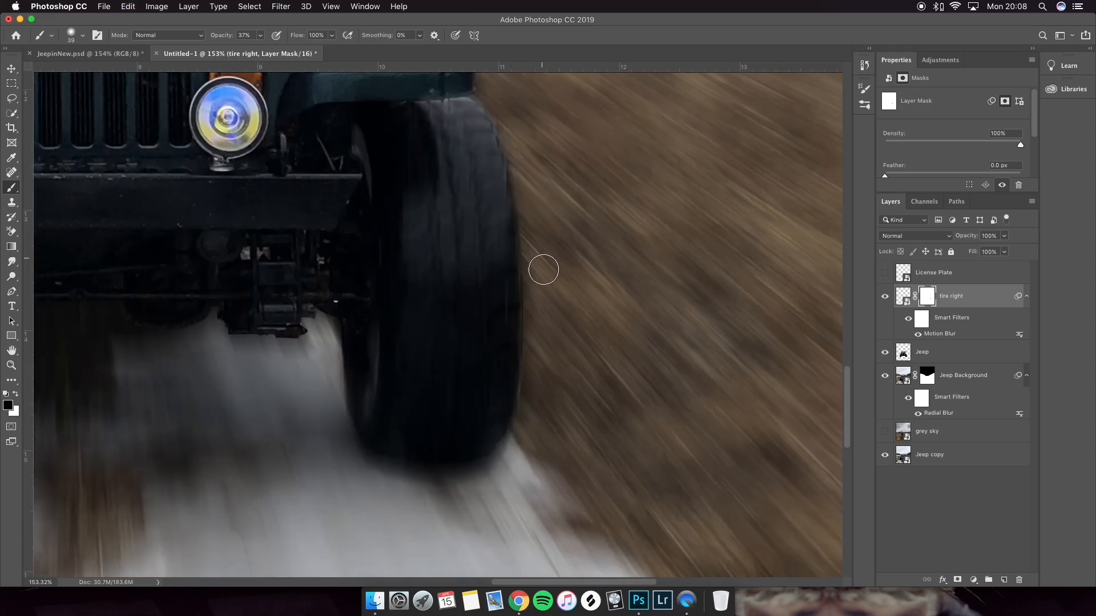
{"action": "scroll", "coordinate": [543, 388], "scroll_direction": "down", "scroll_amount": 2}
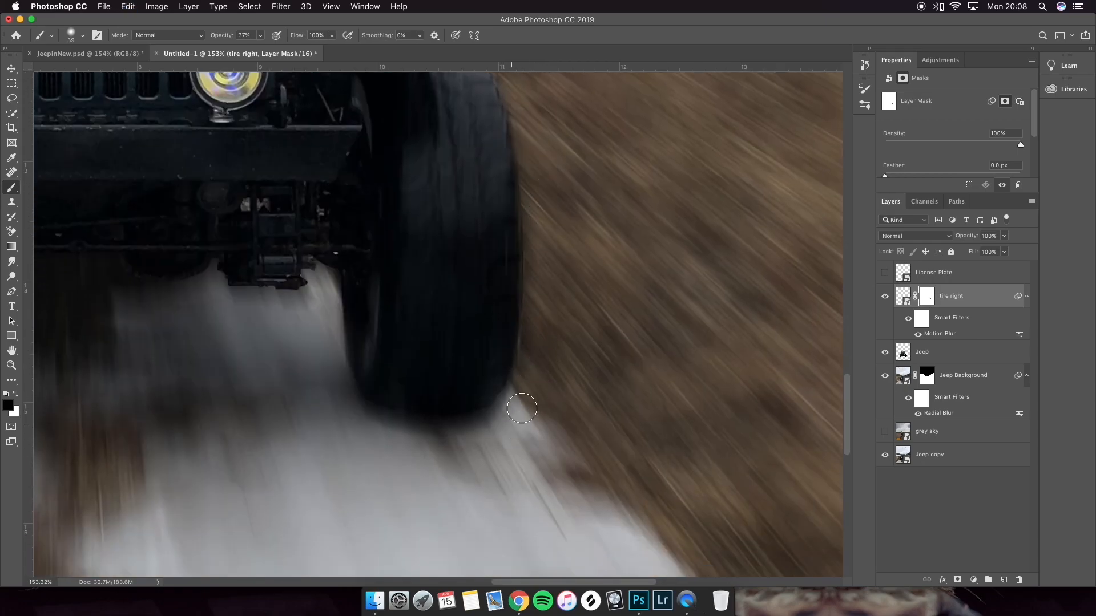
{"action": "mouse_move", "coordinate": [511, 415]}
{"action": "left_mouse_down"}
{"action": "mouse_move", "coordinate": [492, 431]}
{"action": "mouse_move", "coordinate": [415, 438]}
{"action": "left_mouse_up"}
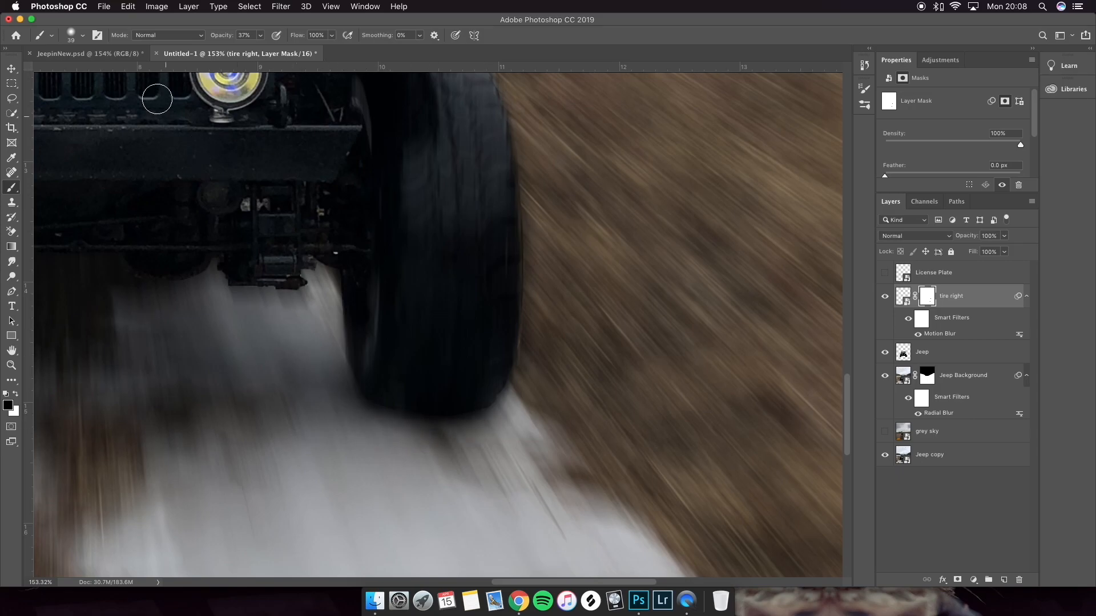
- Compare the motion-blurred tire with the finished one in JeepinNew.psd, and return to the Untitled-1 document
{"action": "left_click", "coordinate": [77, 53]}
{"action": "scroll", "coordinate": [505, 299], "scroll_direction": "down", "scroll_amount": 2}
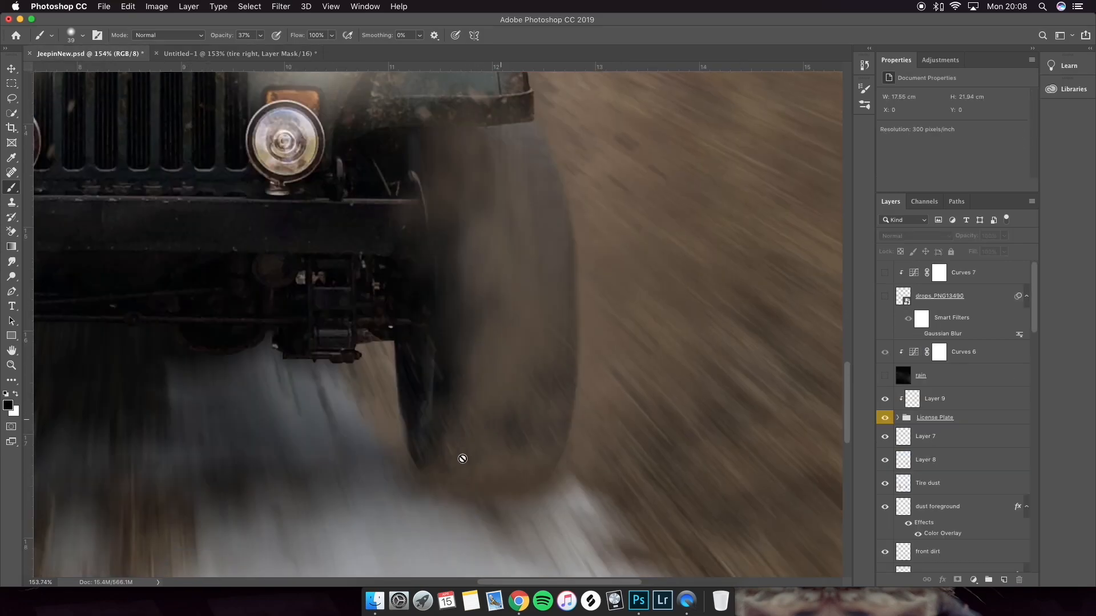
{"action": "scroll", "coordinate": [430, 455], "scroll_direction": "up", "scroll_amount": 4}
{"action": "scroll", "coordinate": [448, 233], "scroll_direction": "down", "scroll_amount": 2}
{"action": "left_click", "coordinate": [239, 53]}
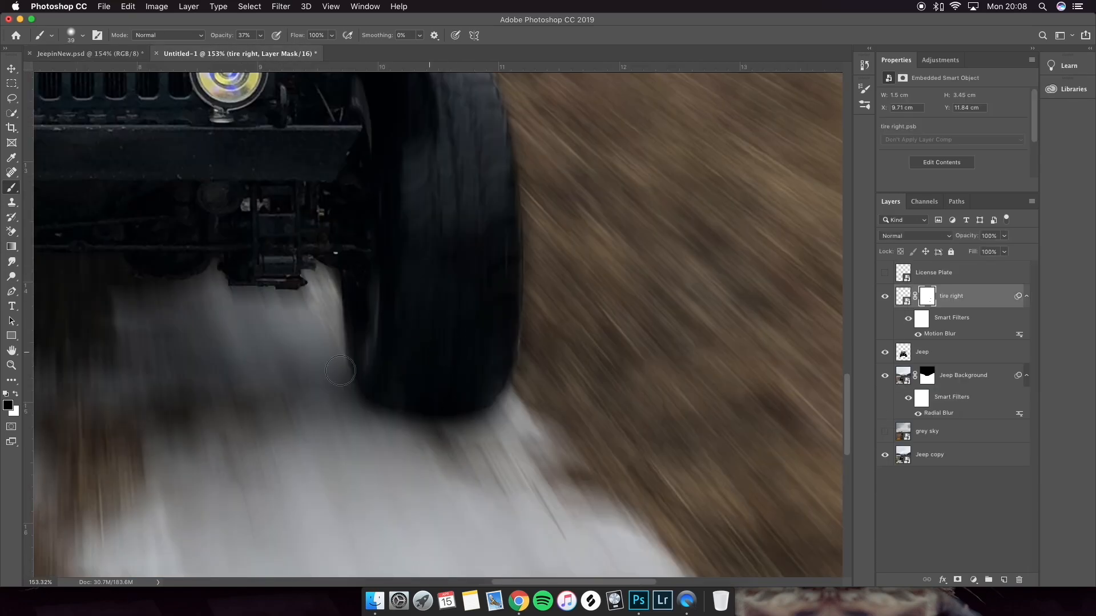
- Duplicate the "Jeep" layer and rename the copy "tire left"
{"action": "scroll", "coordinate": [553, 381], "scroll_direction": "left", "scroll_amount": 2}
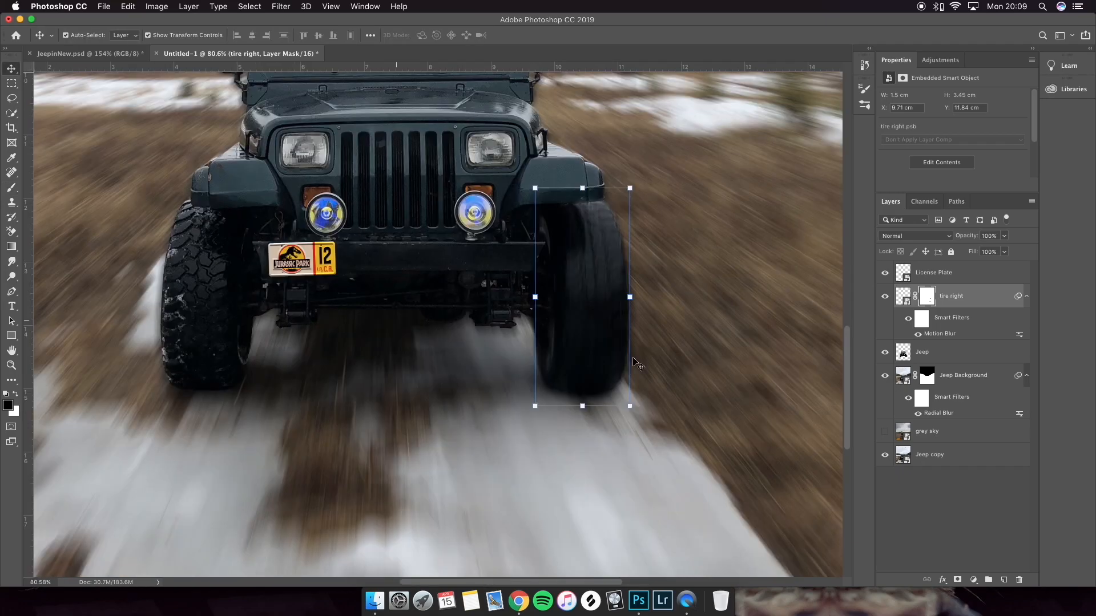
{"action": "scroll", "coordinate": [242, 277], "scroll_direction": "left", "scroll_amount": 3}
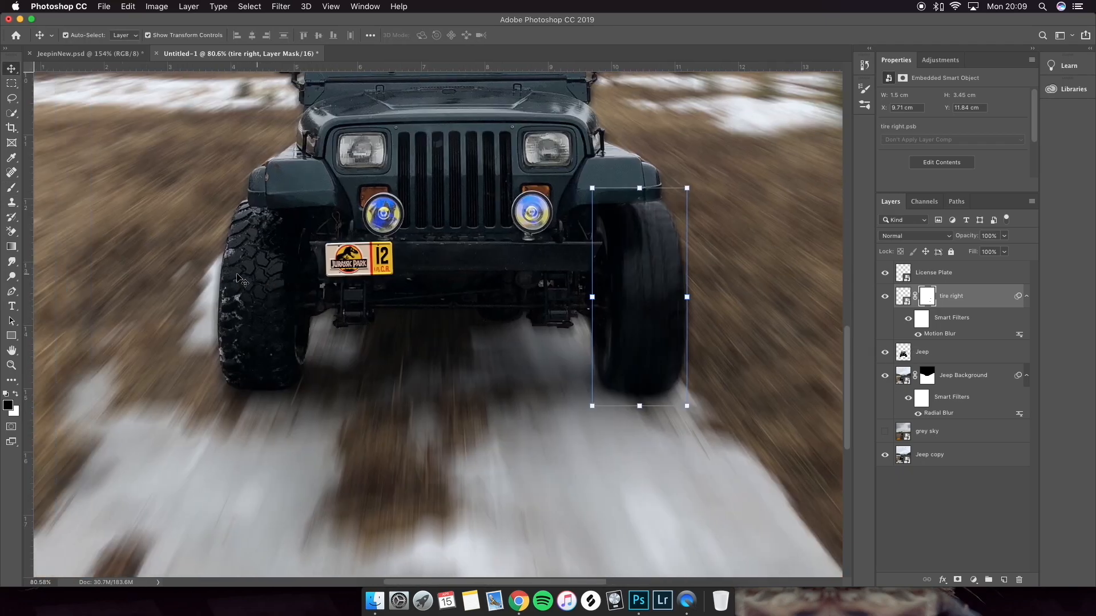
{"action": "scroll", "coordinate": [250, 276], "scroll_direction": "up", "scroll_amount": 3}
{"action": "scroll", "coordinate": [251, 279], "scroll_direction": "up", "scroll_amount": 3}
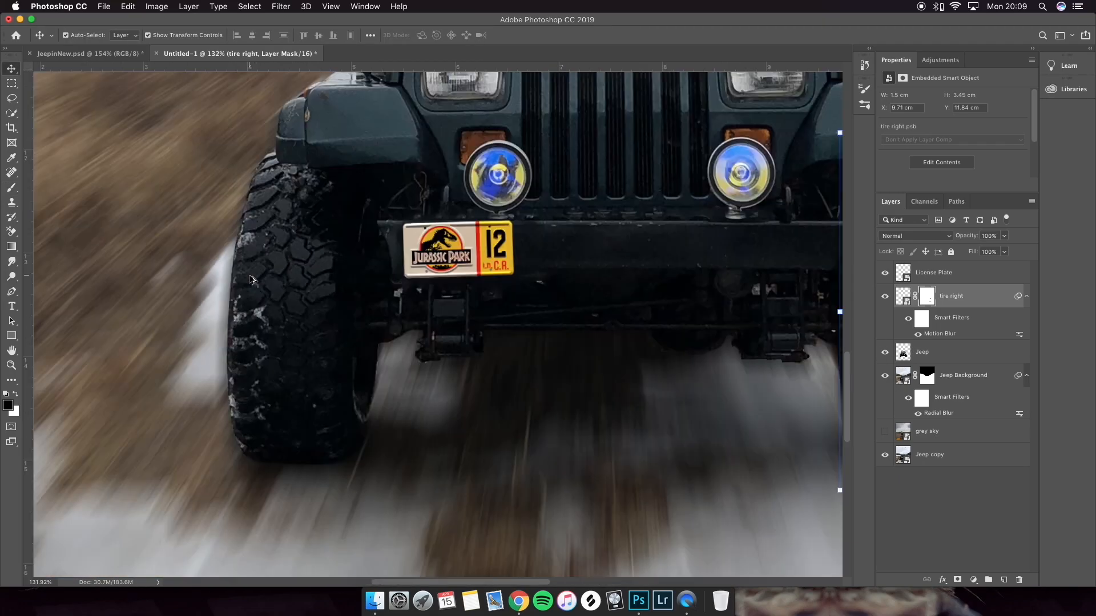
{"action": "left_click", "coordinate": [931, 355]}
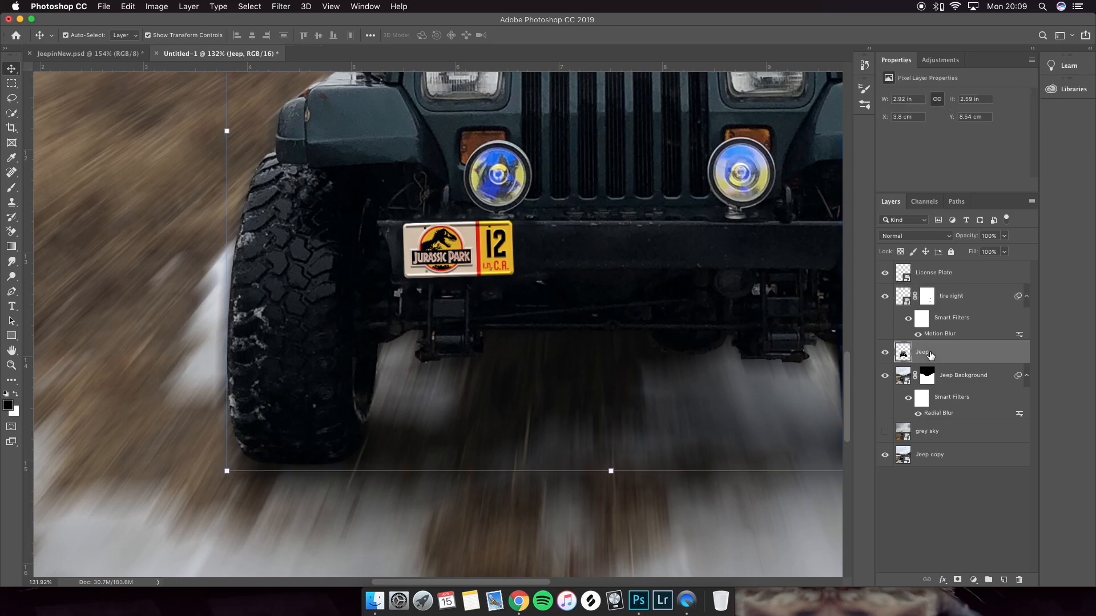
{"action": "key", "text": "super+j"}
{"action": "double_click", "coordinate": [930, 353]}
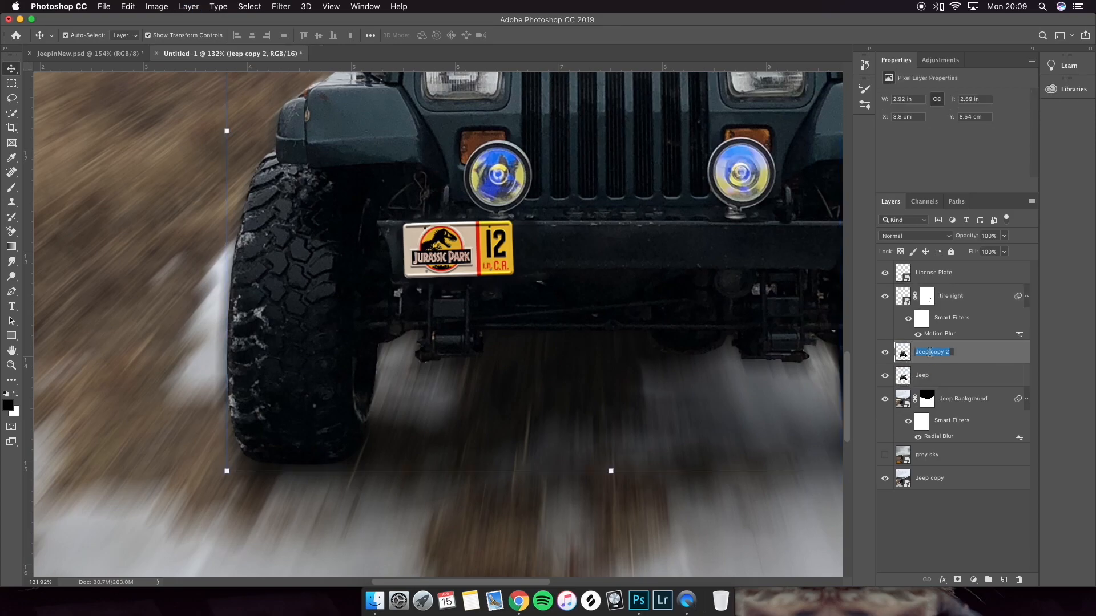
{"action": "type", "text": "Lef"}
{"action": "key", "text": "Return"}
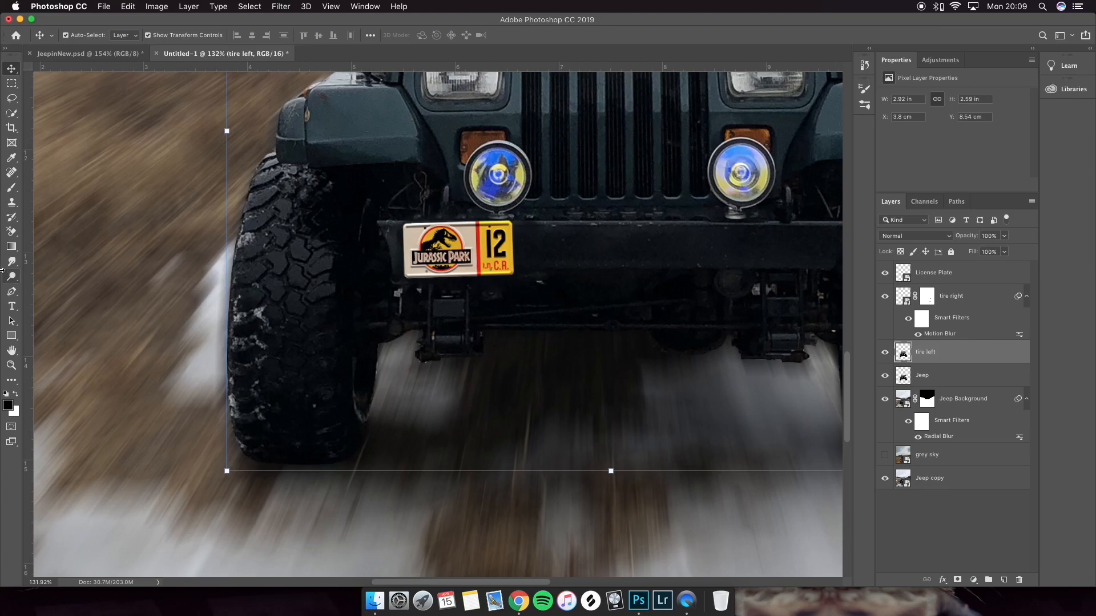
- Trace a Pen path down the outer edge of the "tire left" tire, around its bottom and up the lower inner side
{"action": "left_click", "coordinate": [12, 291]}
{"action": "scroll", "coordinate": [282, 213], "scroll_direction": "up", "scroll_amount": 3}
{"action": "scroll", "coordinate": [282, 213], "scroll_direction": "down", "scroll_amount": 3}
{"action": "scroll", "coordinate": [280, 213], "scroll_direction": "up", "scroll_amount": 1}
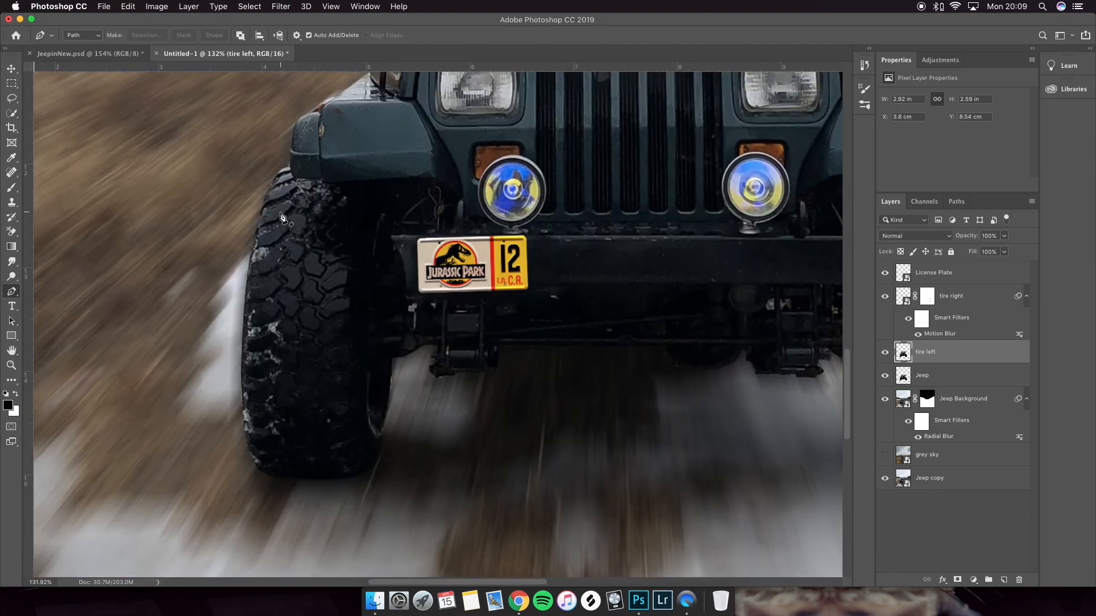
{"action": "scroll", "coordinate": [281, 213], "scroll_direction": "up", "scroll_amount": 2}
{"action": "left_click", "coordinate": [293, 137]}
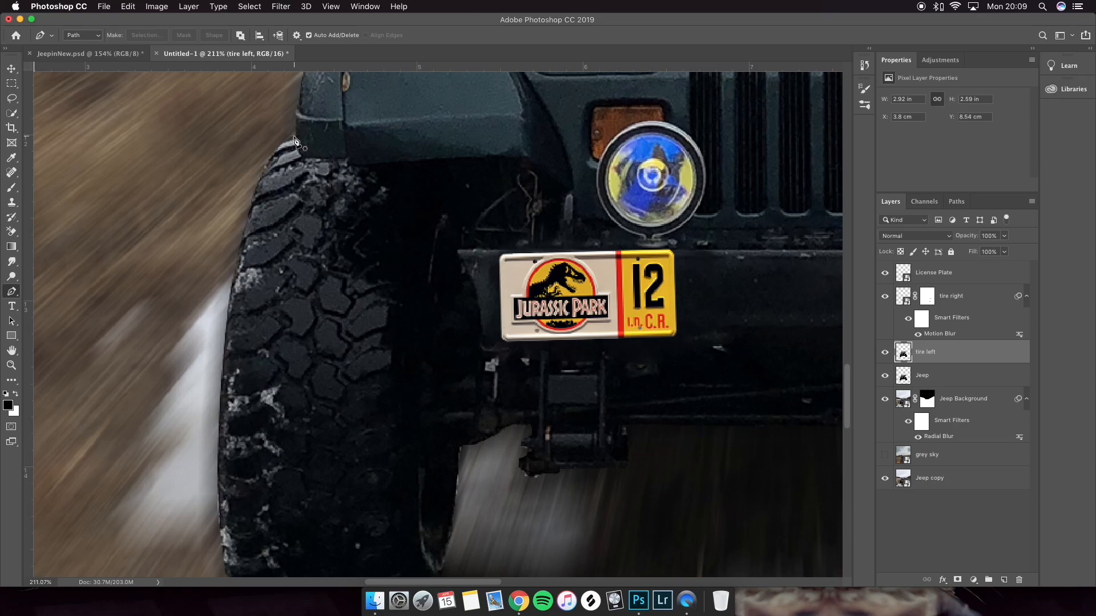
{"action": "left_click_drag", "start_coordinate": [241, 234], "coordinate": [229, 303]}
{"action": "scroll", "coordinate": [229, 304], "scroll_direction": "down", "scroll_amount": 5}
{"action": "left_click", "coordinate": [218, 392]}
{"action": "left_click", "coordinate": [227, 511]}
{"action": "left_click", "coordinate": [313, 523]}
{"action": "left_click", "coordinate": [445, 473]}
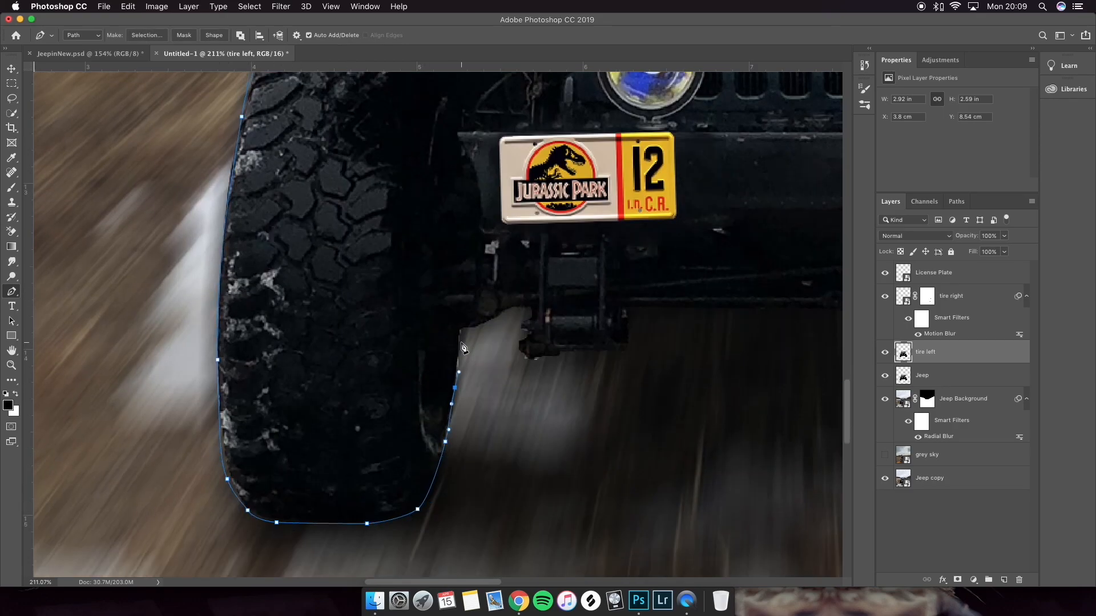
- Close the path along the tire's inner side and under the fender, and convert it to a selection with 0 px feather
{"action": "scroll", "coordinate": [442, 220], "scroll_direction": "up", "scroll_amount": 3}
{"action": "left_click", "coordinate": [457, 185]}
{"action": "left_click", "coordinate": [428, 132]}
{"action": "left_click", "coordinate": [351, 131]}
{"action": "left_click", "coordinate": [293, 104]}
{"action": "left_click", "coordinate": [147, 35]}
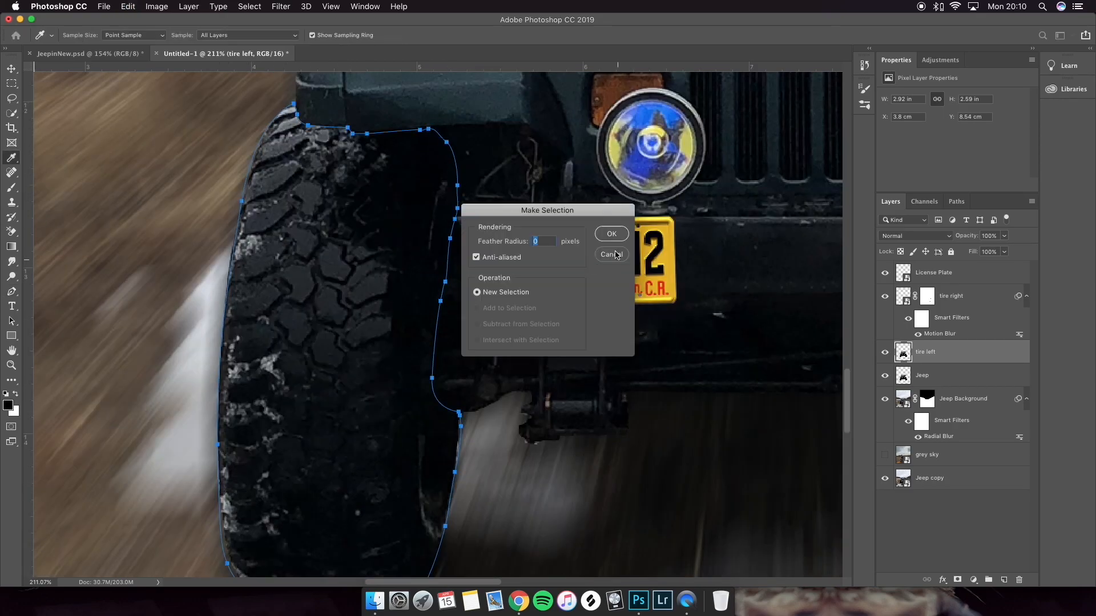
{"action": "left_click", "coordinate": [611, 232]}
- Mask the "tire left" layer to the selection and apply a vertical Motion Blur to the tire
{"action": "scroll", "coordinate": [571, 378], "scroll_direction": "down", "scroll_amount": 3}
{"action": "left_click", "coordinate": [956, 579]}
{"action": "left_click", "coordinate": [280, 6]}
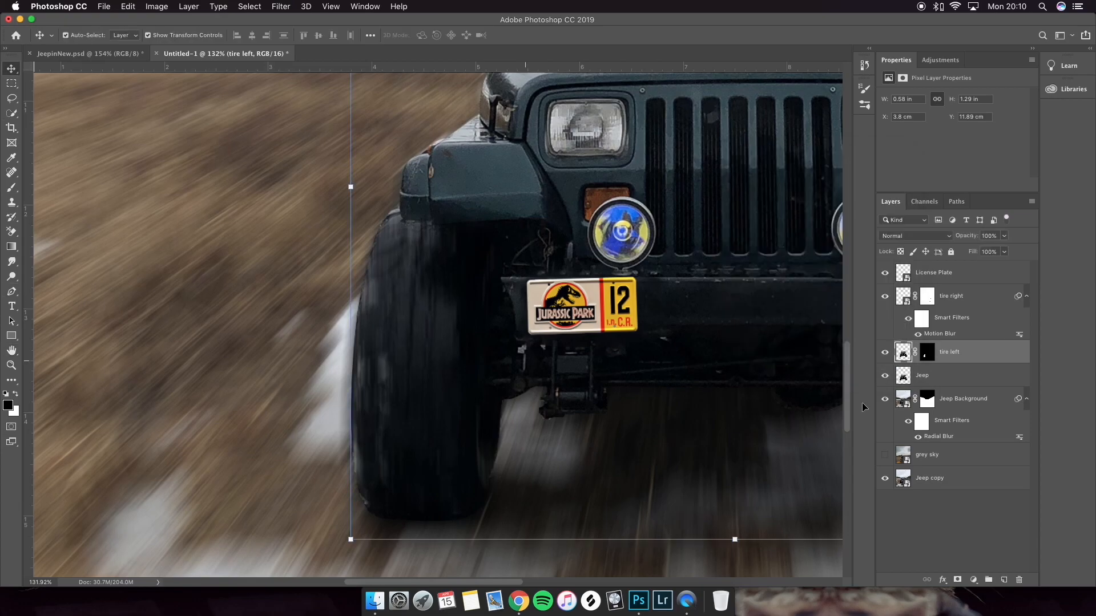
- Convert the blurred "tire left" layer to a smart object and stretch its height to about 108%
{"action": "left_click_drag", "start_coordinate": [843, 363], "coordinate": [503, 363]}
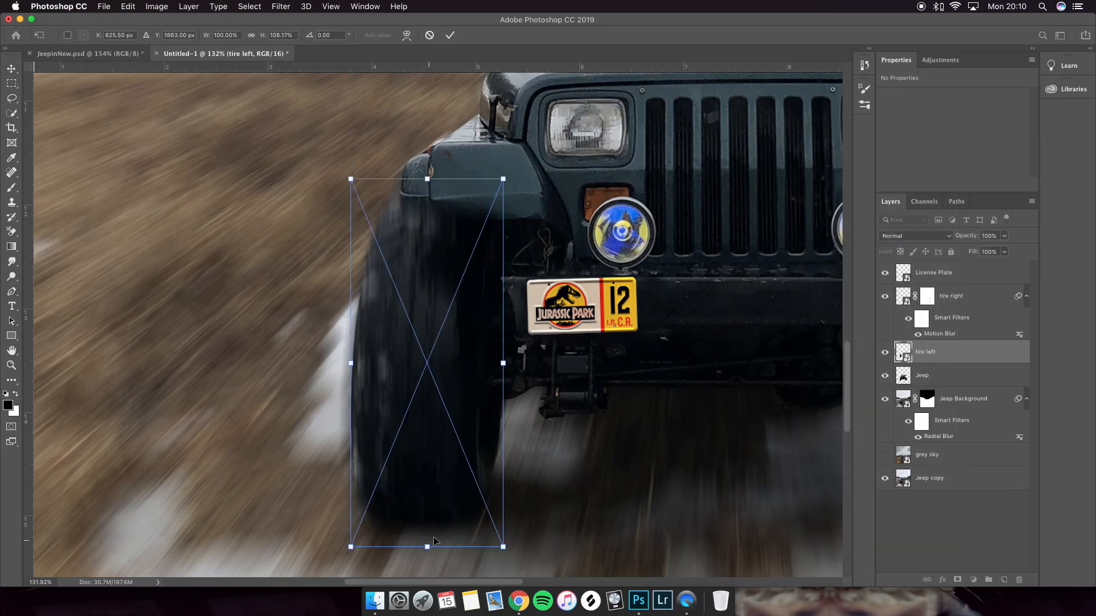
{"action": "key", "text": "Return"}
- Add a layer mask to "tire left" and brush away the blur over the fender and below the tire at 37% opacity
{"action": "left_click", "coordinate": [11, 188]}
{"action": "left_click", "coordinate": [957, 579]}
{"action": "scroll", "coordinate": [388, 200], "scroll_direction": "up", "scroll_amount": 3}
{"action": "left_click_drag", "start_coordinate": [400, 205], "coordinate": [438, 215]}
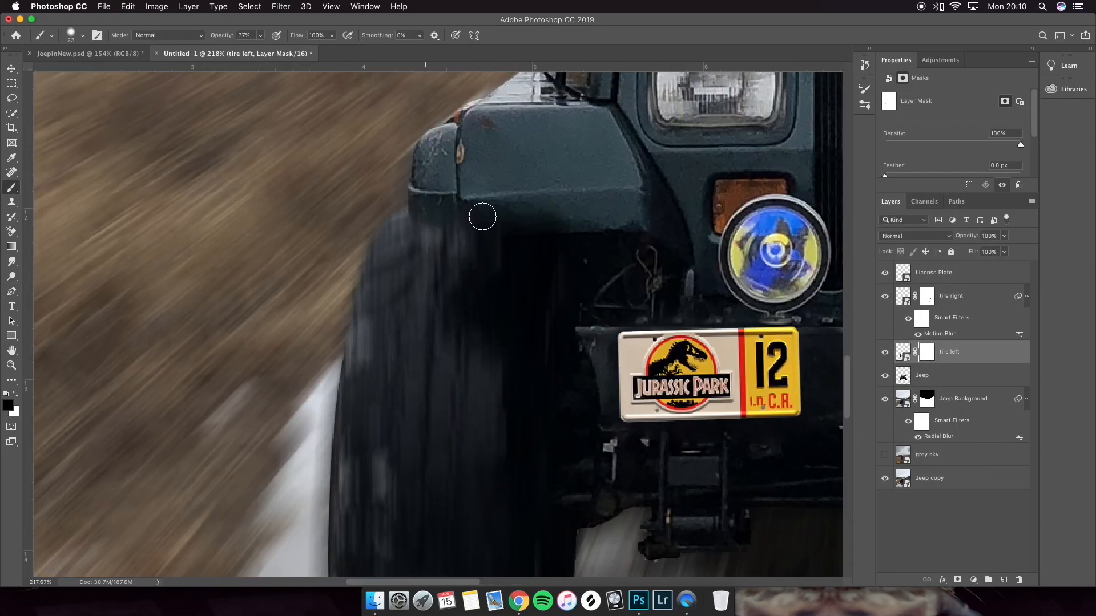
{"action": "scroll", "coordinate": [451, 222], "scroll_direction": "down", "scroll_amount": 4}
{"action": "left_click_drag", "start_coordinate": [437, 529], "coordinate": [542, 521]}
- Deselect all layers, show the "grey sky" layer again, and check the whole composite
{"action": "left_click", "coordinate": [678, 372]}
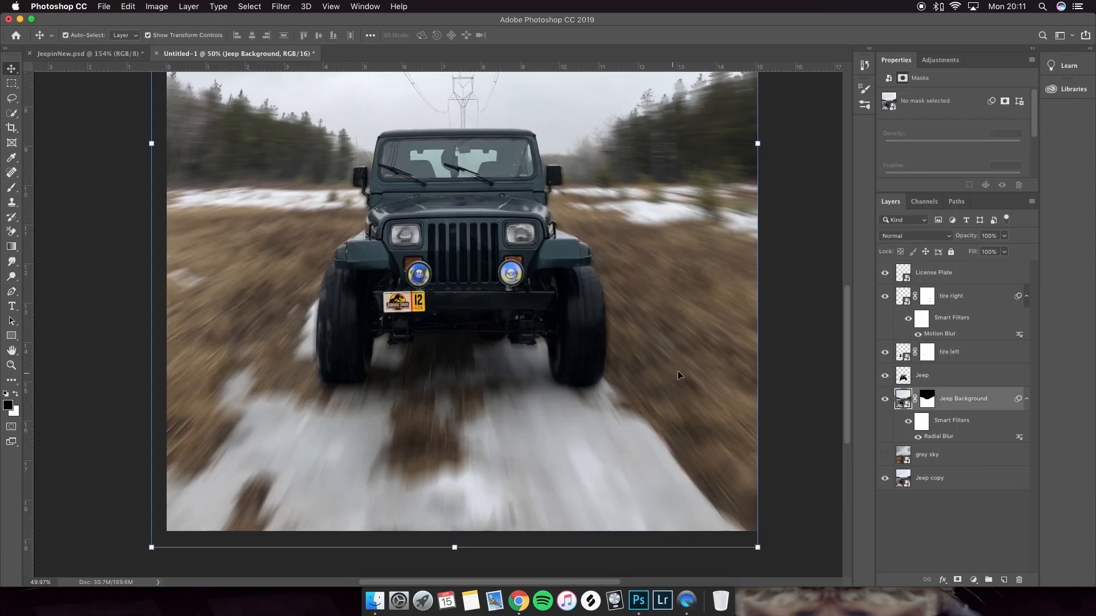
{"action": "left_click", "coordinate": [811, 359]}
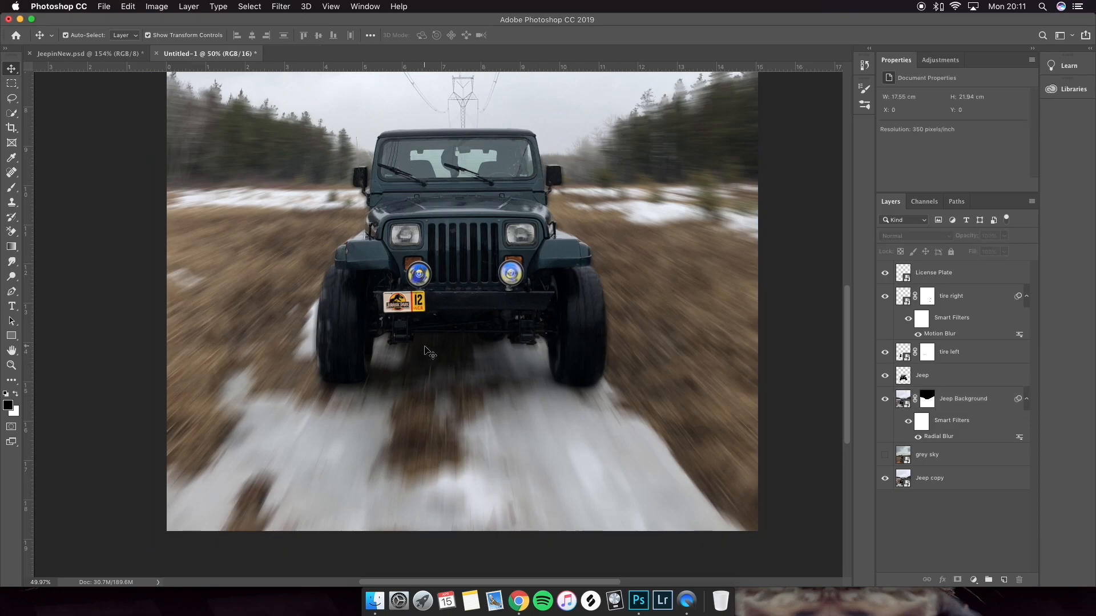
{"action": "scroll", "coordinate": [427, 350], "scroll_direction": "up", "scroll_amount": 3}
{"action": "scroll", "coordinate": [427, 350], "scroll_direction": "down", "scroll_amount": 3}
{"action": "scroll", "coordinate": [451, 325], "scroll_direction": "up", "scroll_amount": 3}
{"action": "scroll", "coordinate": [462, 377], "scroll_direction": "down", "scroll_amount": 3}
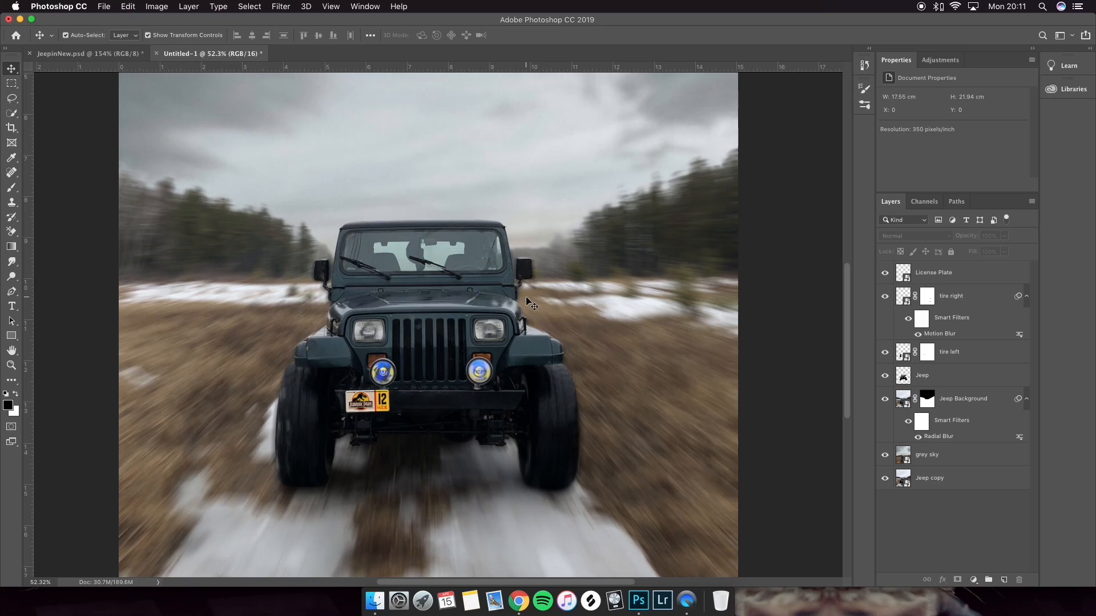
- Create a layer named "Foreground dust" directly below the "Jeep" layer and activate the Brush tool
{"action": "left_click", "coordinate": [941, 384]}
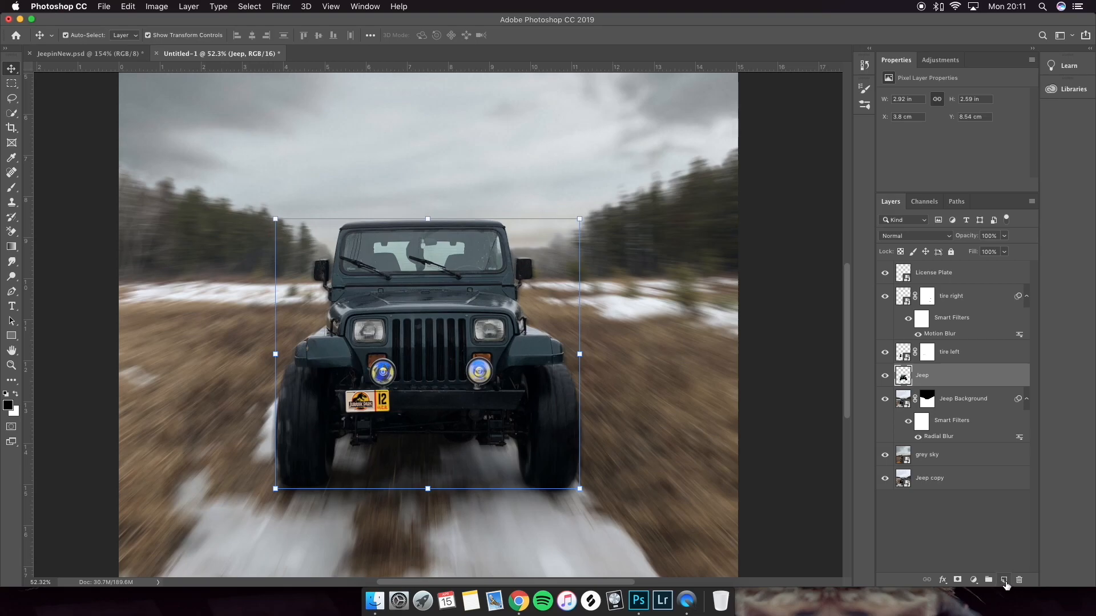
{"action": "left_click", "coordinate": [1004, 580], "text": "super"}
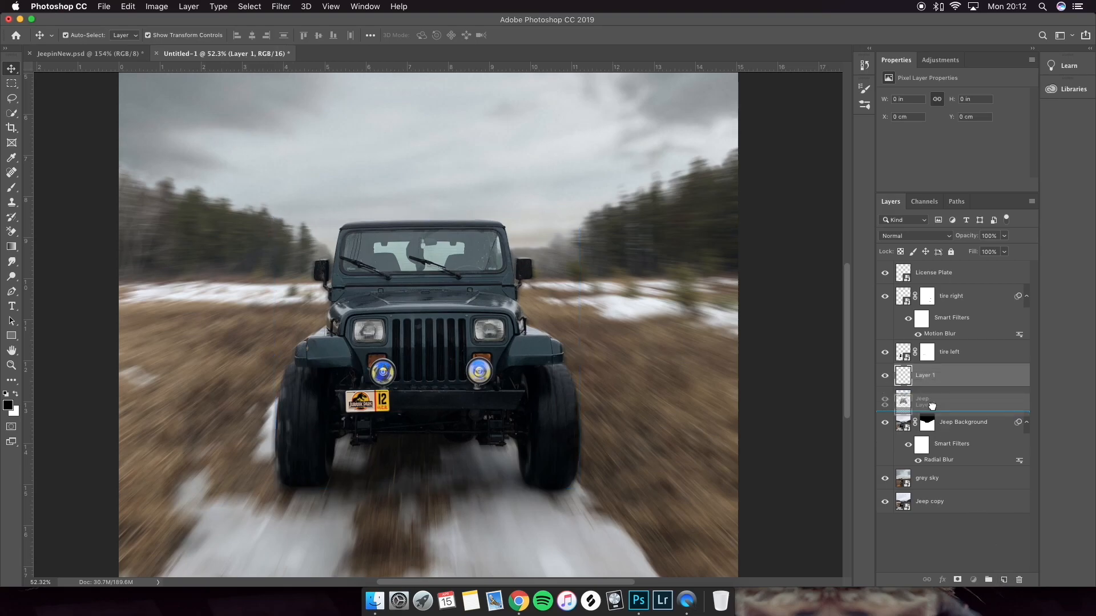
{"action": "left_click", "coordinate": [930, 401]}
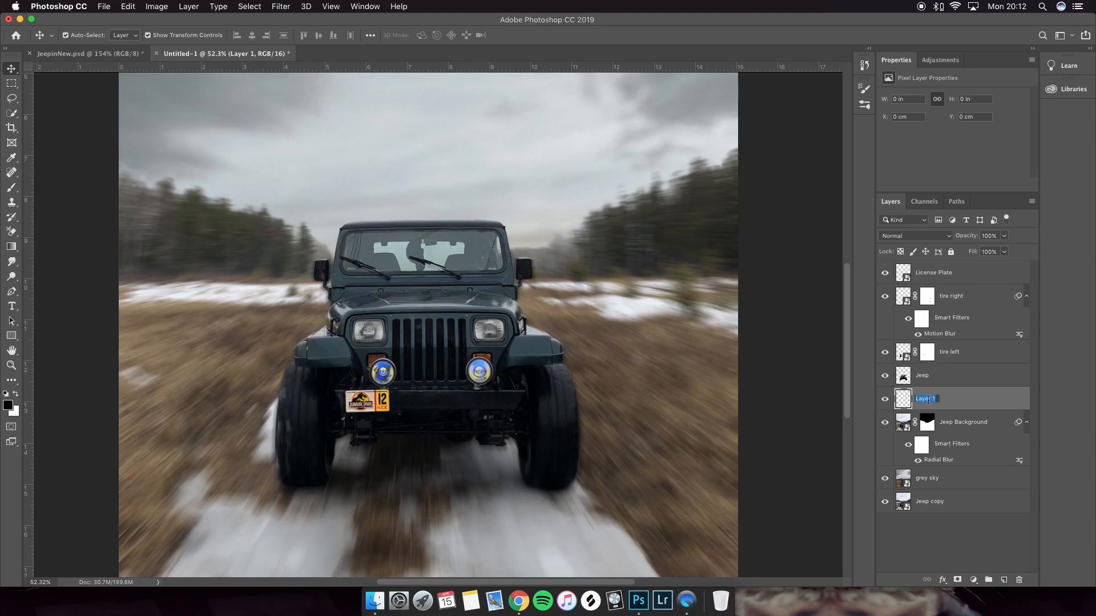
{"action": "type", "text": "Foreground dust"}
{"action": "key", "text": "Return"}
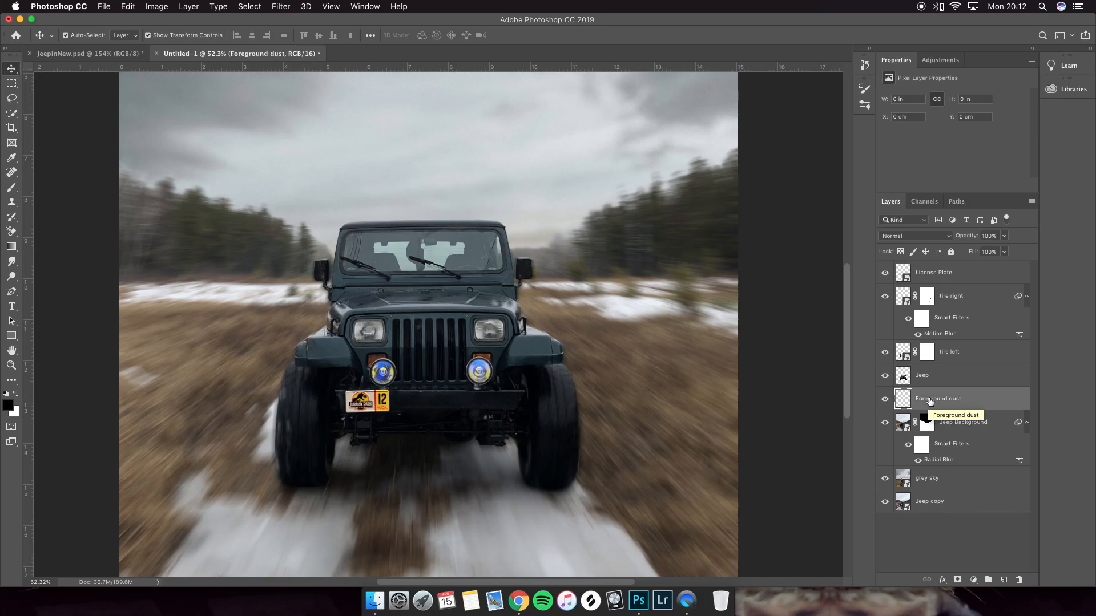
{"action": "left_click", "coordinate": [12, 190]}
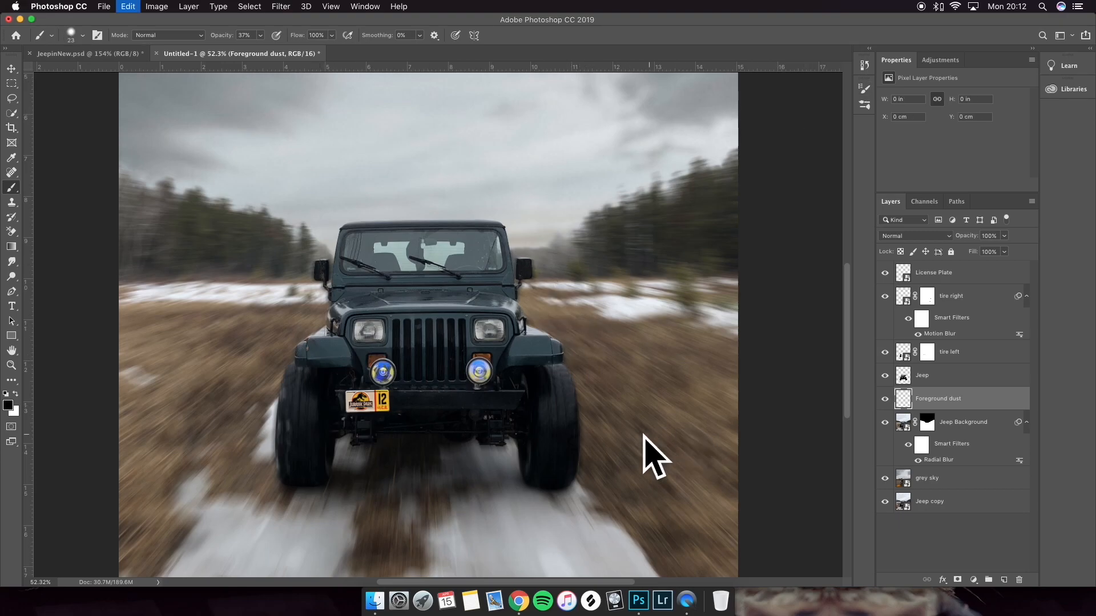
- Try brushing black strokes beside the Jeep's right-hand tire with the 23 px round brush and undo them
{"action": "left_click_drag", "start_coordinate": [575, 472], "coordinate": [575, 336]}
{"action": "mouse_move", "coordinate": [580, 377]}
{"action": "left_mouse_down"}
{"action": "mouse_move", "coordinate": [569, 326]}
{"action": "mouse_move", "coordinate": [579, 342]}
{"action": "left_mouse_up"}
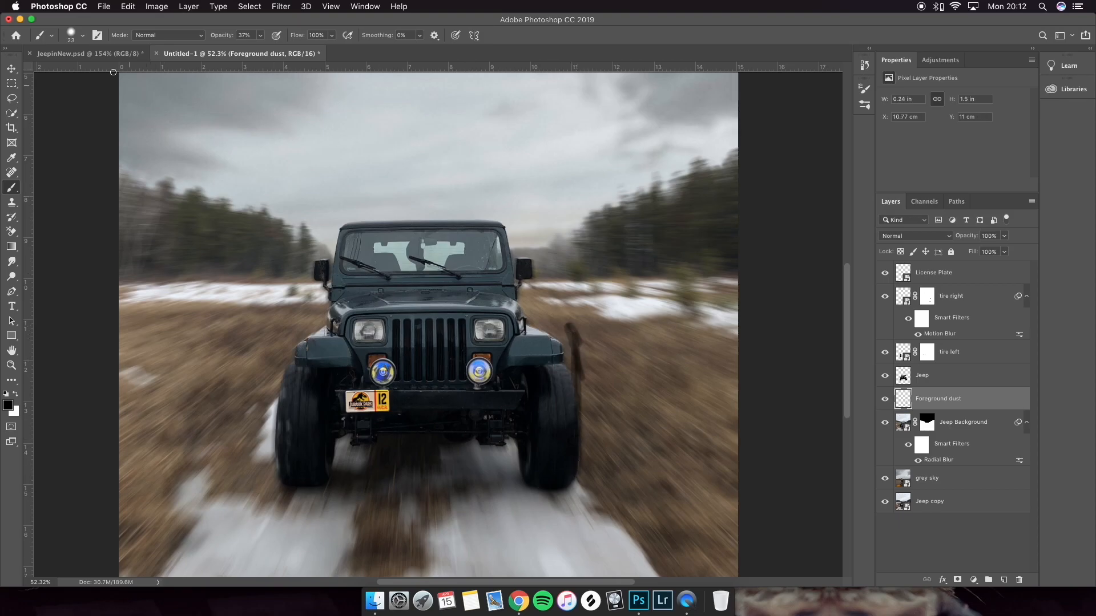
{"action": "key", "text": "super+z"}
{"action": "key", "text": "super+z"}
{"action": "key", "text": "super+z"}
{"action": "key", "text": "super+z"}
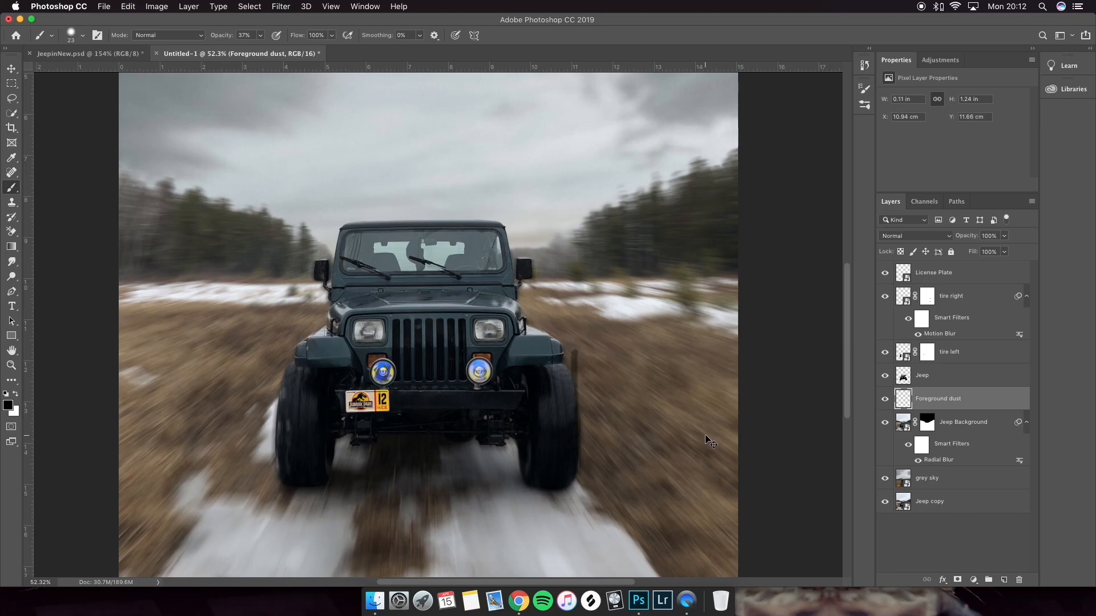
- Choose the "Cloud/Dust 02" brush from the Cloud-Dust Brushes group
{"action": "left_click", "coordinate": [864, 89]}
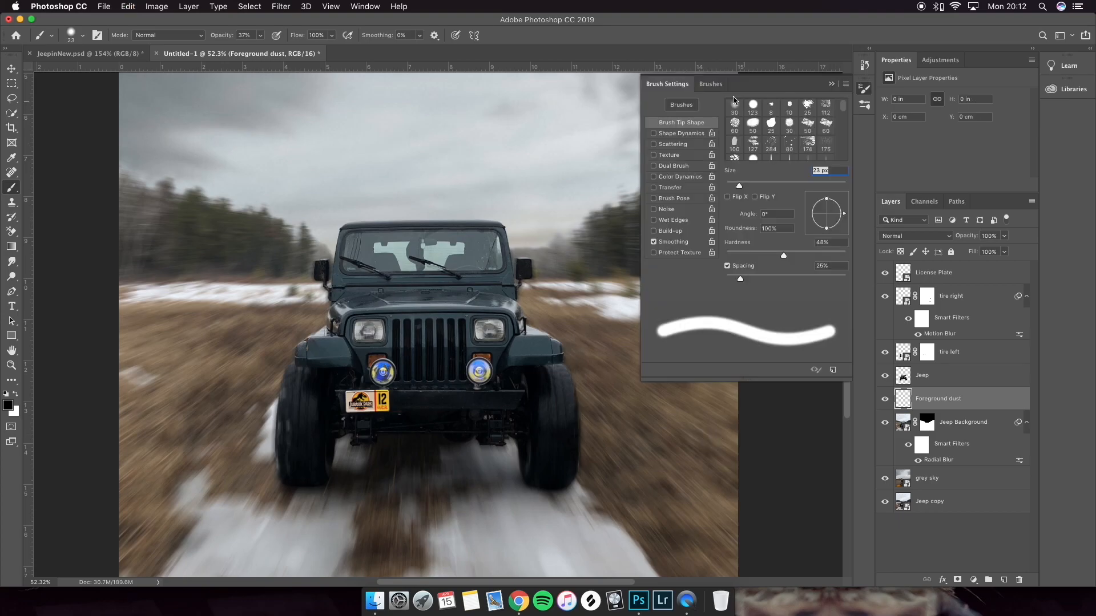
{"action": "left_click", "coordinate": [708, 85]}
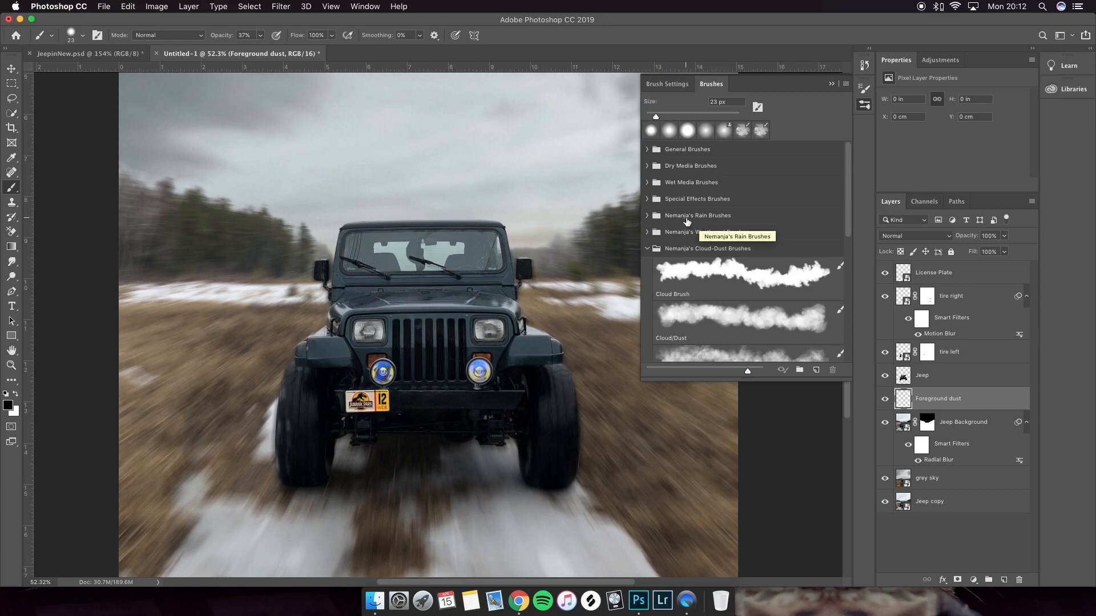
{"action": "scroll", "coordinate": [687, 221], "scroll_direction": "down", "scroll_amount": 1}
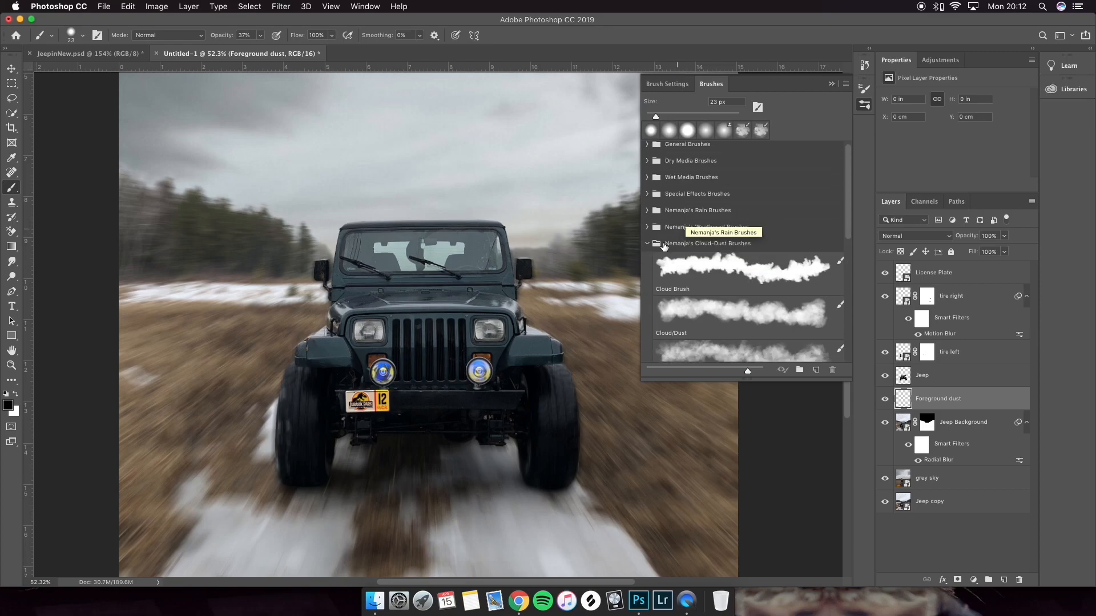
{"action": "left_click", "coordinate": [647, 246]}
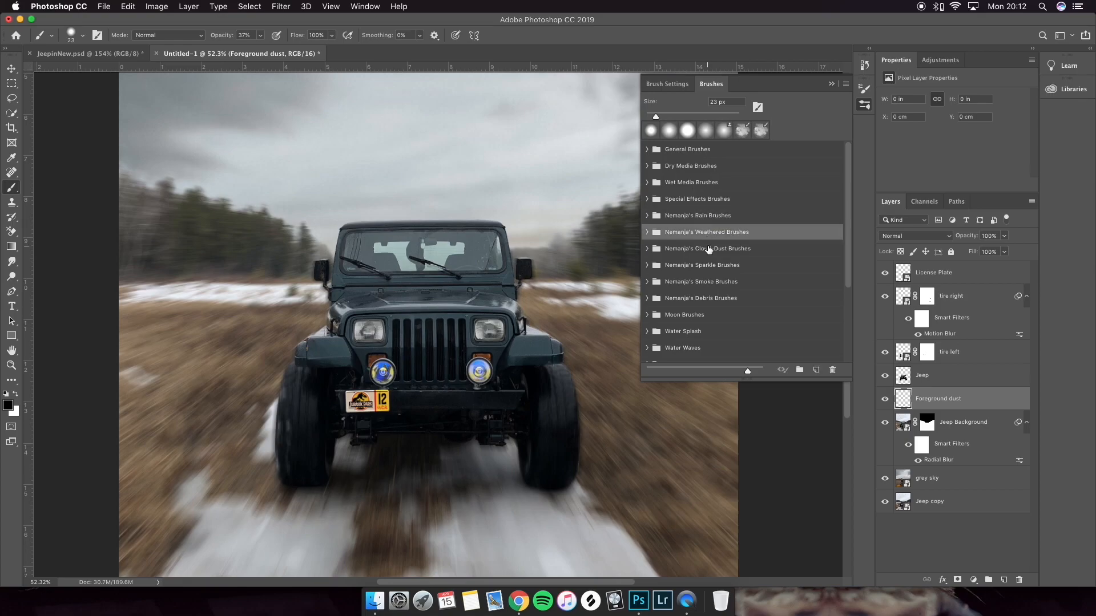
{"action": "left_click", "coordinate": [711, 303]}
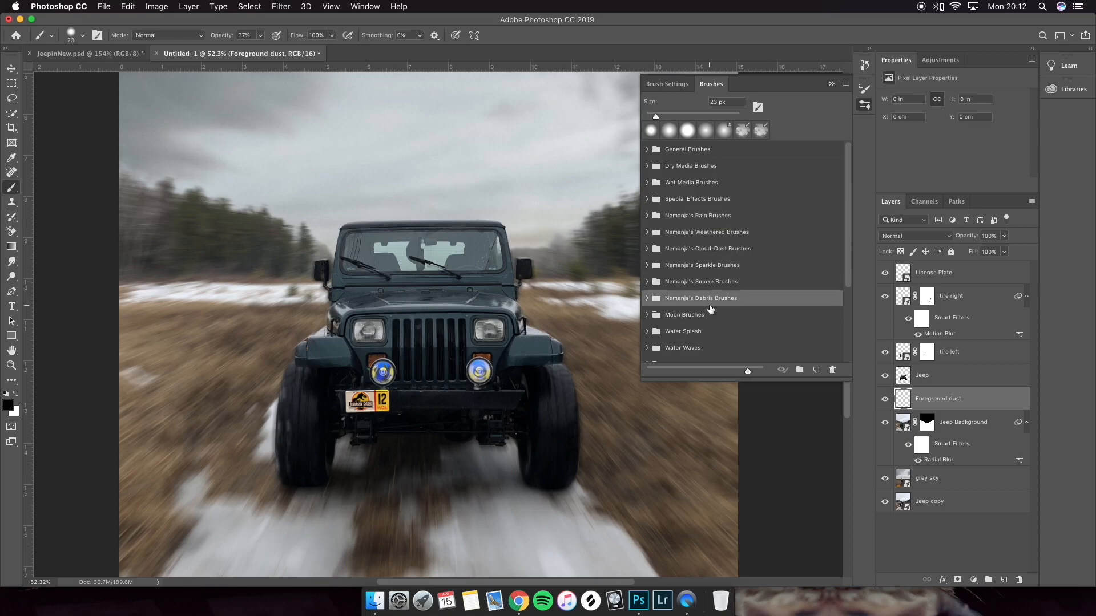
{"action": "left_click", "coordinate": [710, 284]}
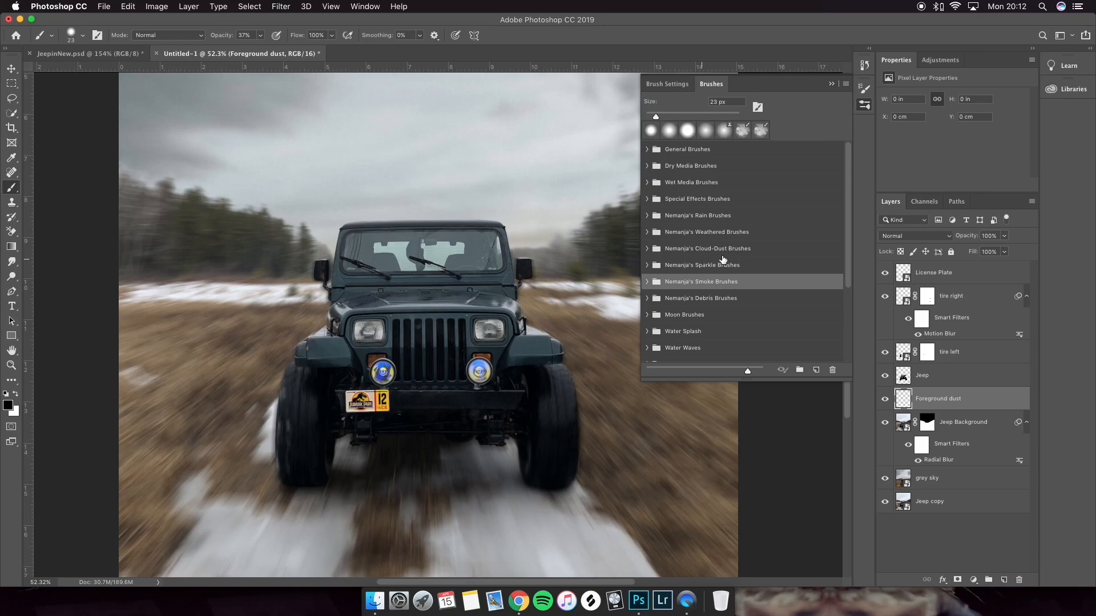
{"action": "left_click", "coordinate": [722, 251]}
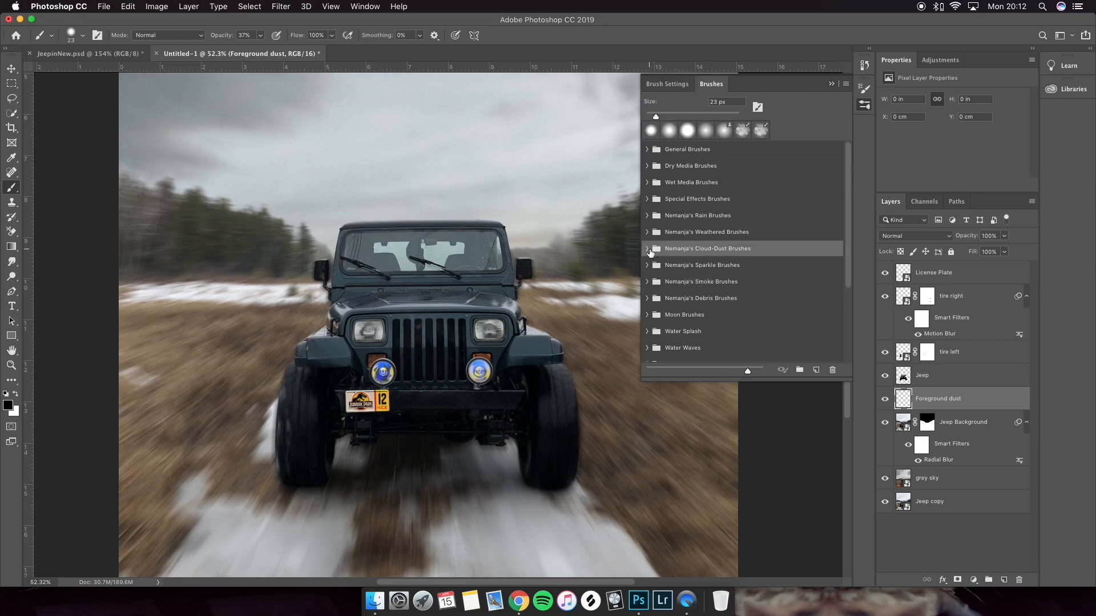
{"action": "left_click", "coordinate": [648, 250]}
{"action": "scroll", "coordinate": [650, 257], "scroll_direction": "down", "scroll_amount": 2}
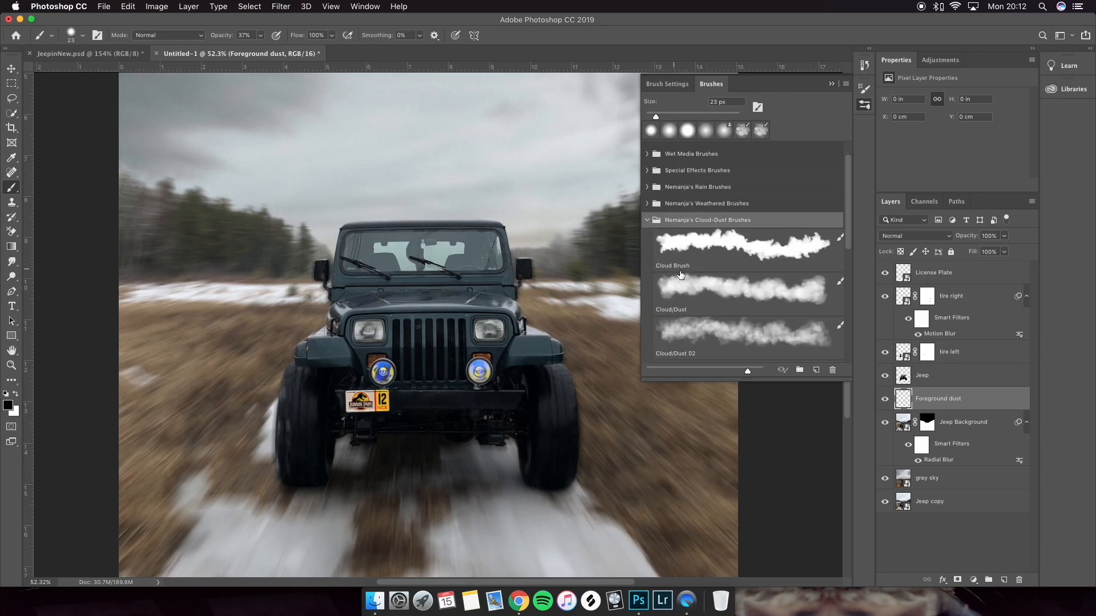
{"action": "scroll", "coordinate": [680, 274], "scroll_direction": "down", "scroll_amount": 1}
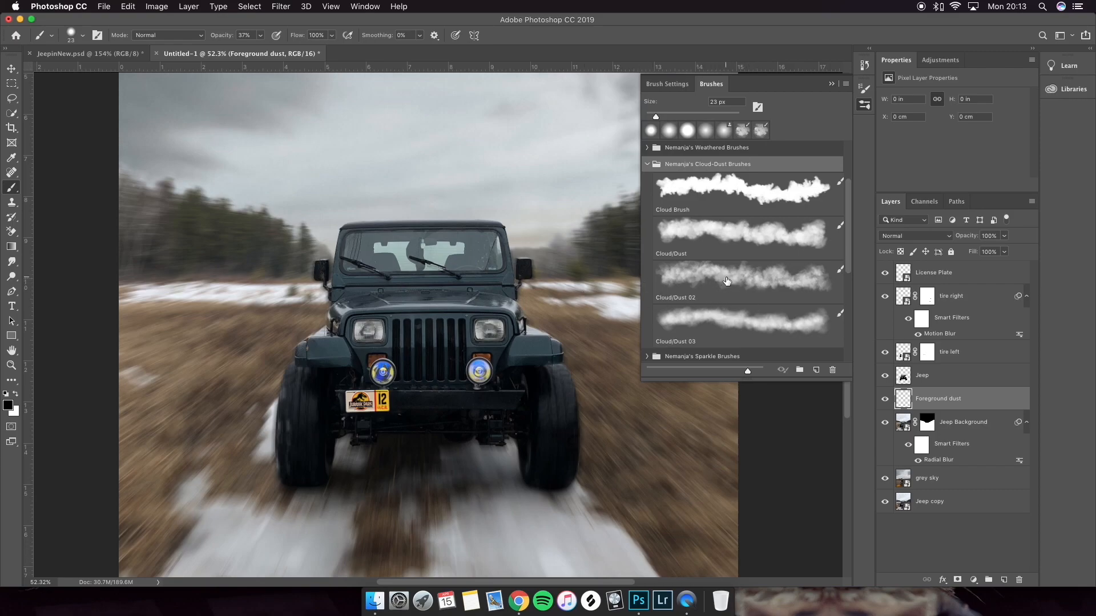
{"action": "left_click", "coordinate": [727, 280]}
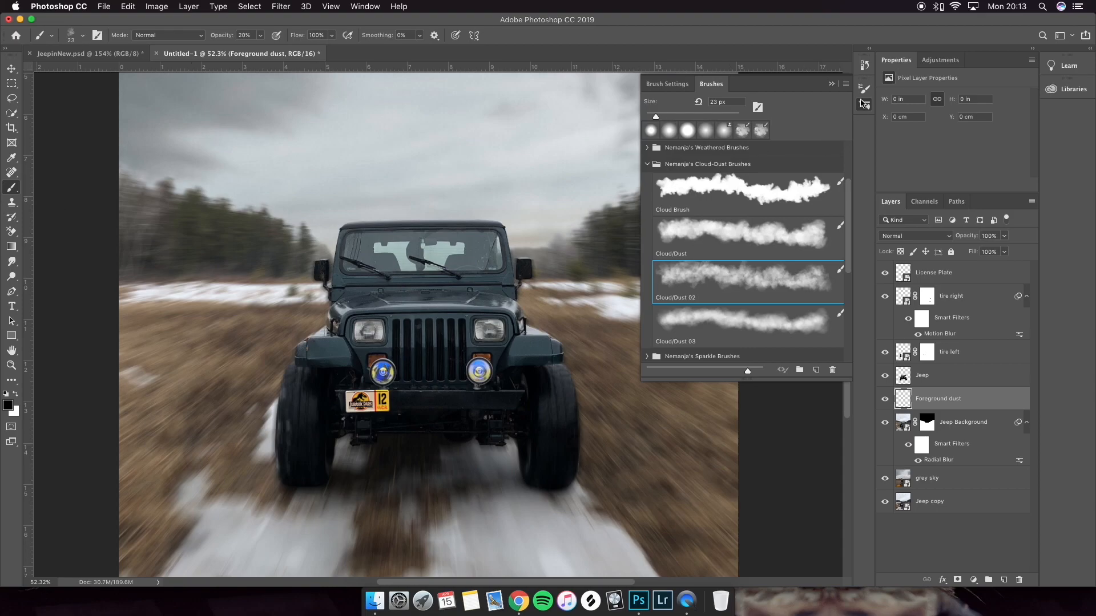
{"action": "left_click", "coordinate": [863, 103]}
- Set the brush size to 252 px and undo a test dab above the Jeep's roof
{"action": "left_click", "coordinate": [83, 37]}
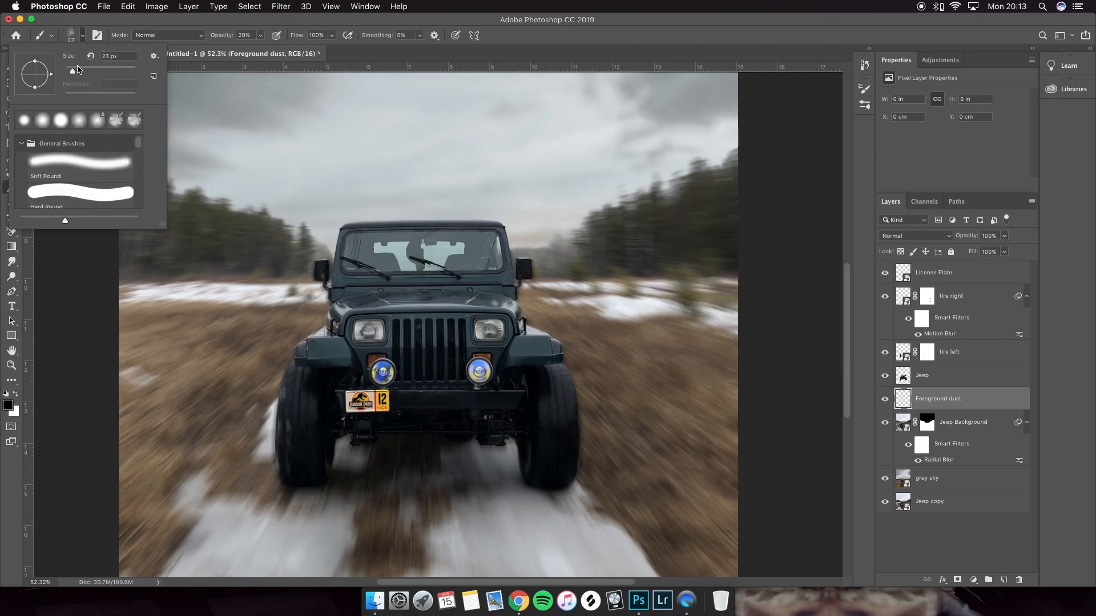
{"action": "left_click_drag", "start_coordinate": [76, 72], "coordinate": [95, 71]}
{"action": "left_click", "coordinate": [121, 70]}
{"action": "left_click", "coordinate": [465, 209]}
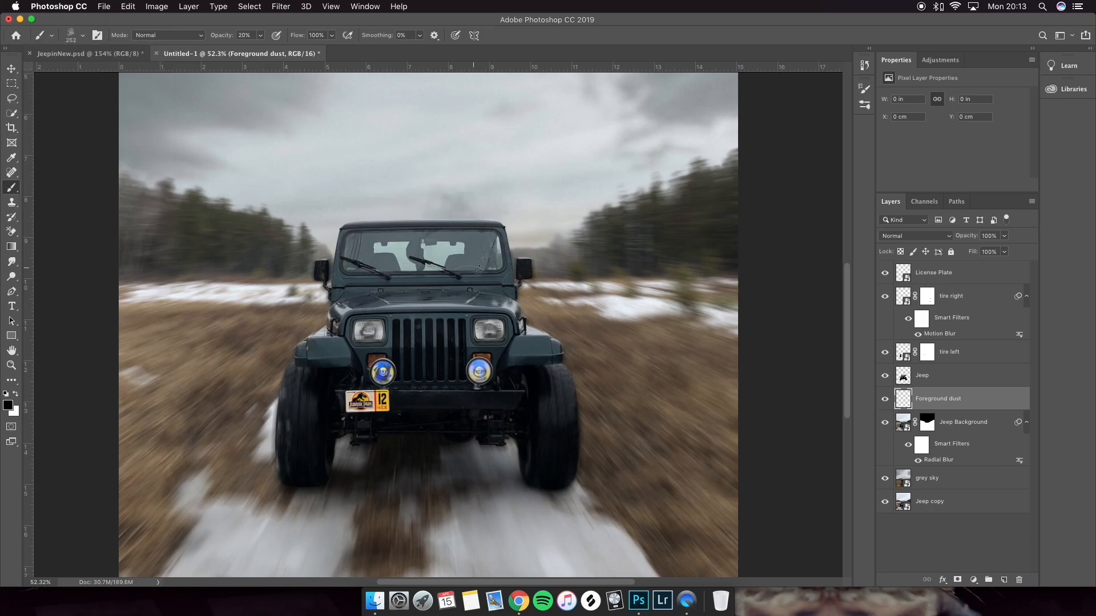
{"action": "key", "text": "super+z"}
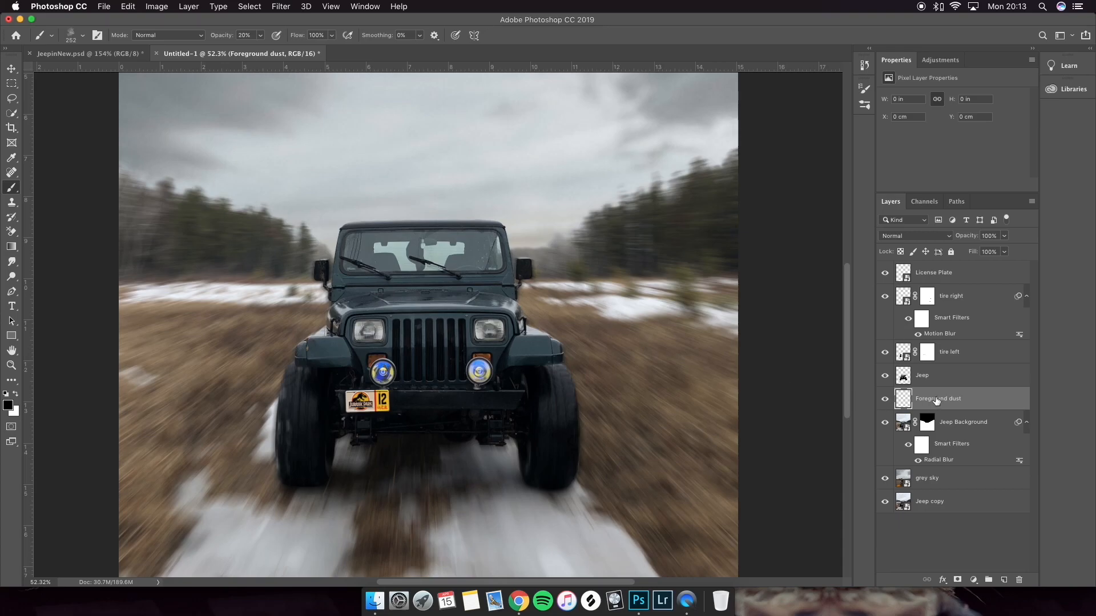
- Move the "Foreground dust" layer above "tire right", directly below "License Plate"
{"action": "left_click_drag", "start_coordinate": [935, 401], "coordinate": [936, 294]}
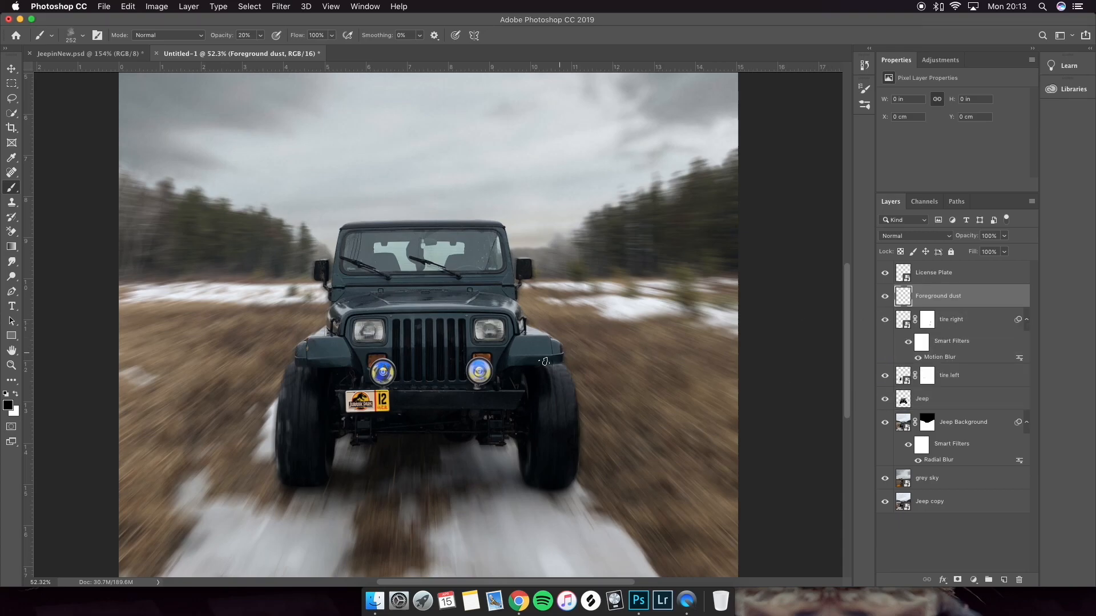
{"action": "left_click_drag", "start_coordinate": [941, 299], "coordinate": [951, 407]}
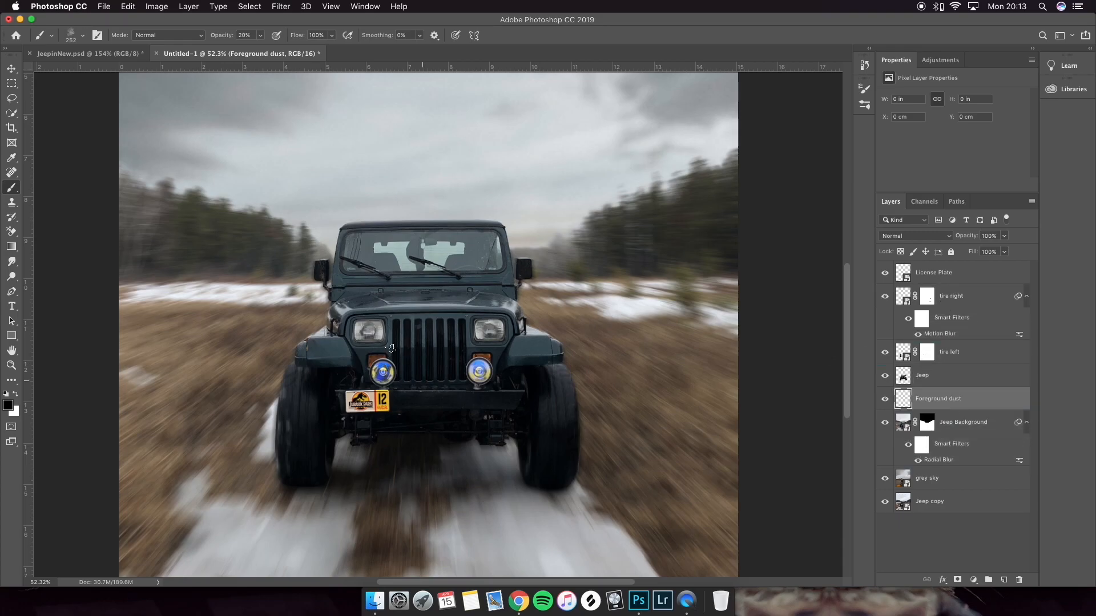
{"action": "left_click_drag", "start_coordinate": [937, 403], "coordinate": [931, 296]}
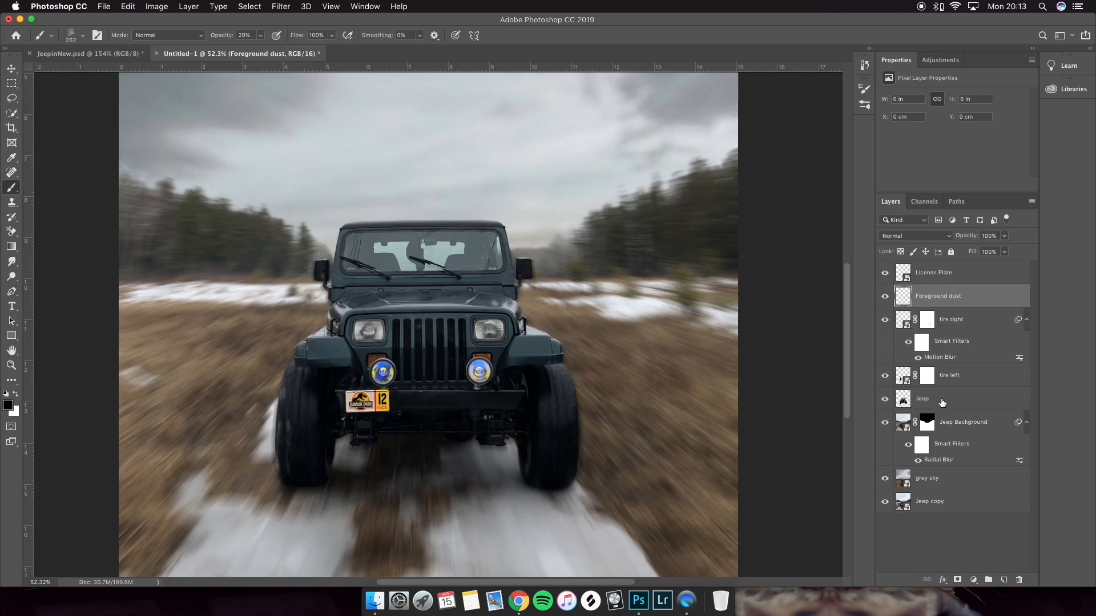
- Group the "Jeep", "tire left" and "tire right" layers and name the group "Jeep"
{"action": "left_click", "coordinate": [924, 404]}
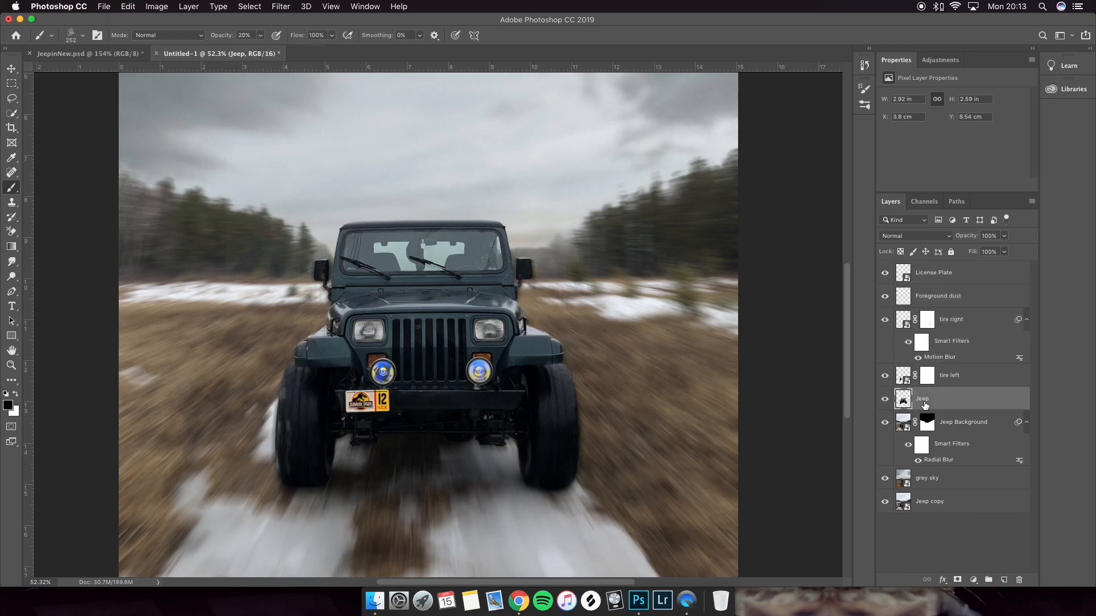
{"action": "left_click", "coordinate": [946, 322], "text": "shift"}
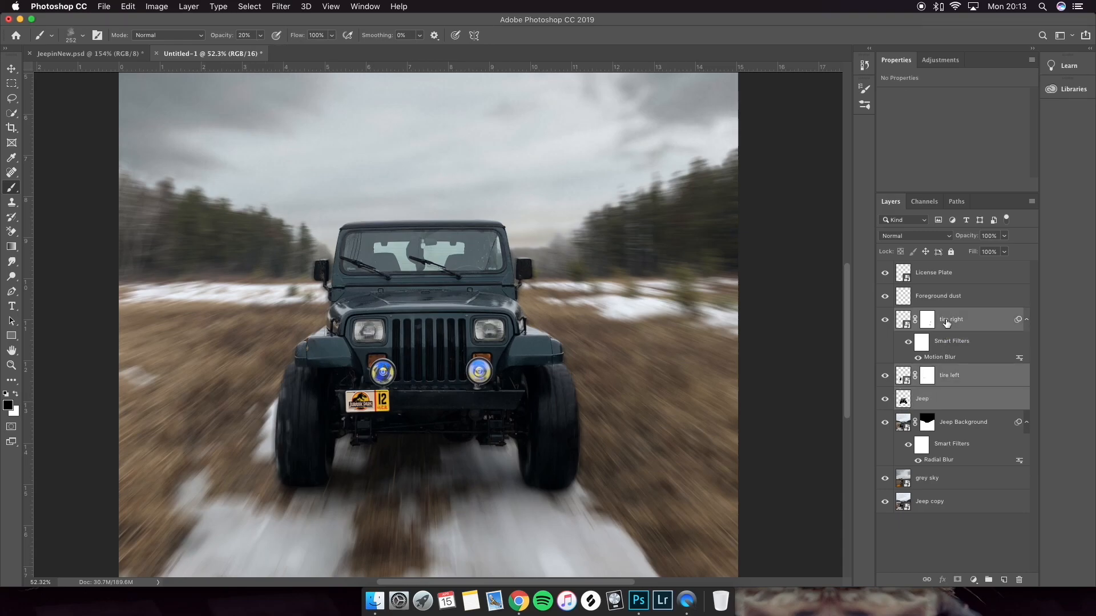
{"action": "key", "text": "super+g"}
{"action": "type", "text": "Jeep"}
{"action": "key", "text": "Return"}
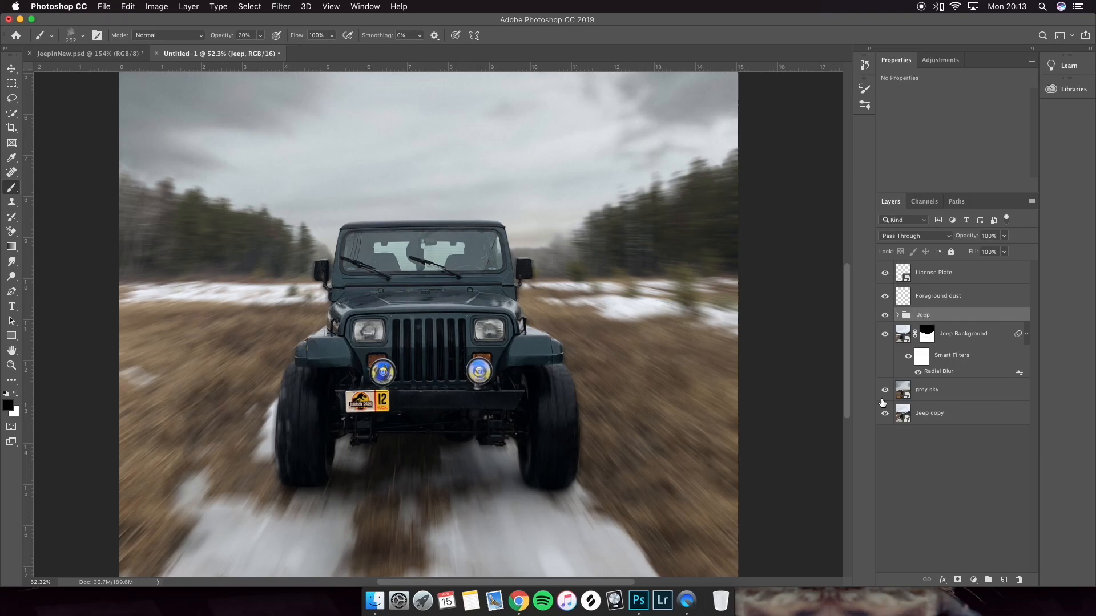
- Hide the "Jeep copy" layer, check the "Jeep" group's contents, and select the "Foreground dust" layer
{"action": "left_click", "coordinate": [885, 415]}
{"action": "left_click", "coordinate": [899, 315]}
{"action": "left_click", "coordinate": [900, 315]}
{"action": "left_click", "coordinate": [931, 296]}
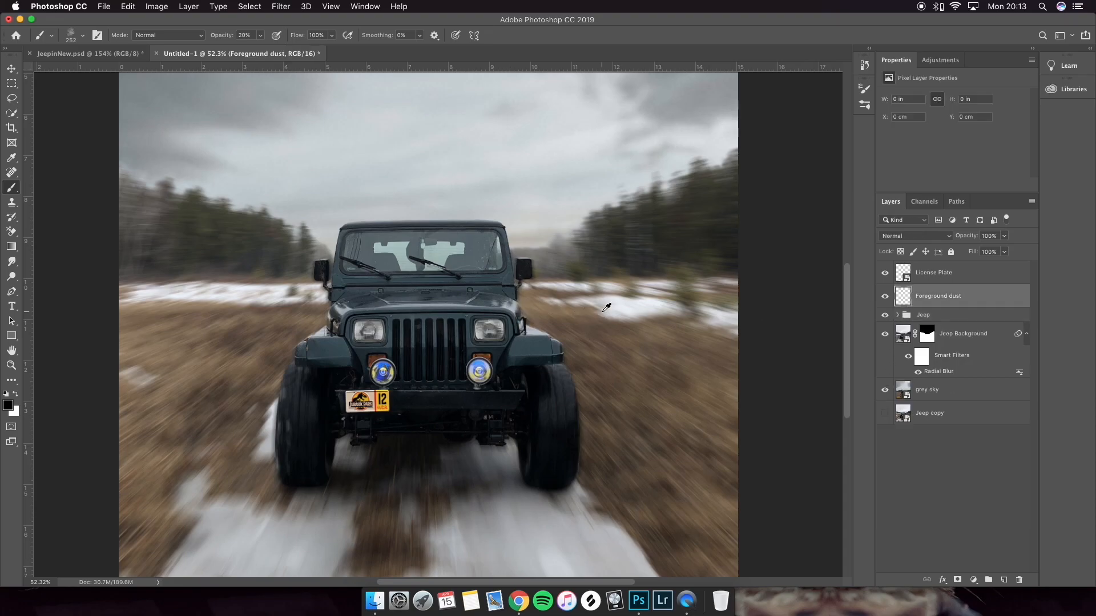
- Try painting black dust over the Jeep with the cloud brush at 20% opacity and undo the strokes
{"action": "scroll", "coordinate": [606, 308], "scroll_direction": "down", "scroll_amount": 5}
{"action": "scroll", "coordinate": [472, 348], "scroll_direction": "up", "scroll_amount": 4}
{"action": "mouse_move", "coordinate": [472, 348]}
{"action": "left_mouse_down"}
{"action": "mouse_move", "coordinate": [503, 320]}
{"action": "mouse_move", "coordinate": [516, 359]}
{"action": "left_mouse_up"}
{"action": "left_click", "coordinate": [429, 334]}
{"action": "key", "text": "super+z"}
{"action": "key", "text": "super+z"}
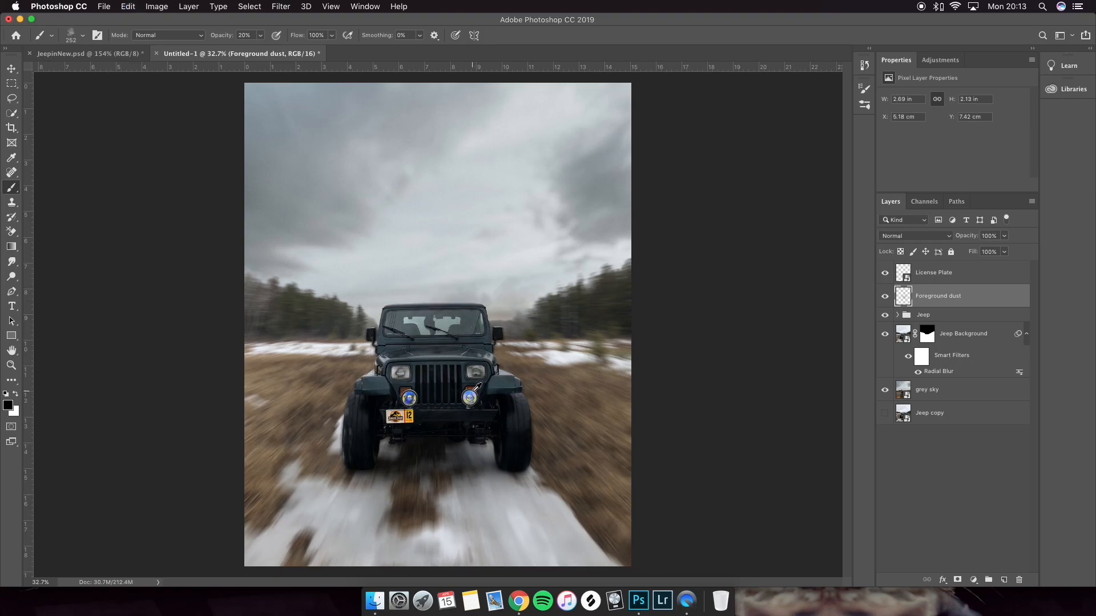
{"action": "scroll", "coordinate": [476, 388], "scroll_direction": "up", "scroll_amount": 2}
{"action": "key", "text": "super+z"}
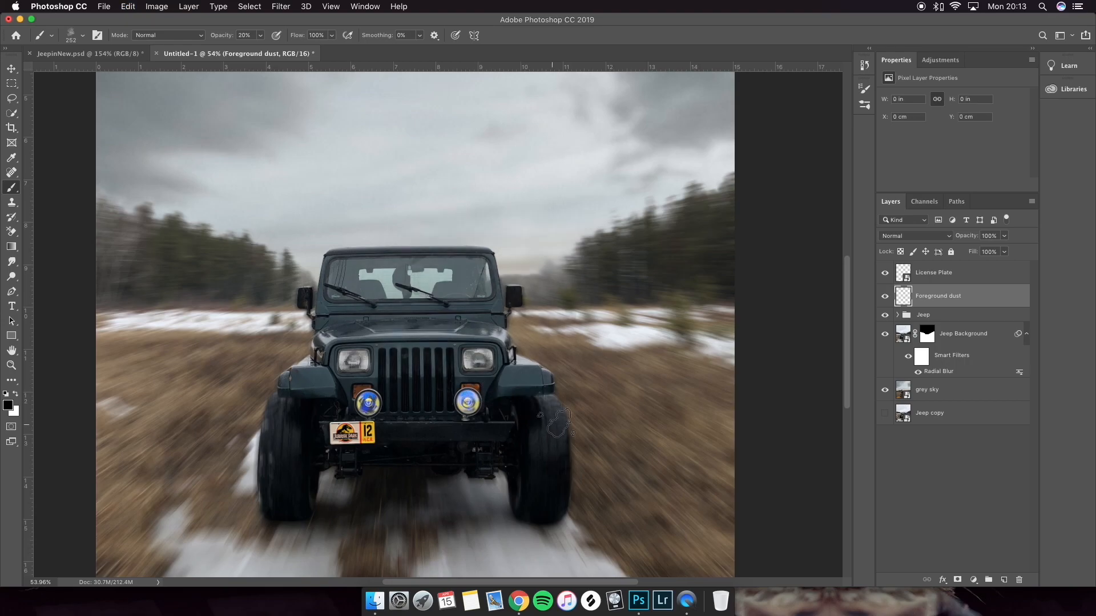
- Set the cloud brush to 332 px and 100% opacity, and undo a test stroke around the Jeep's roof
{"action": "scroll", "coordinate": [557, 423], "scroll_direction": "down", "scroll_amount": 2}
{"action": "left_click", "coordinate": [78, 40]}
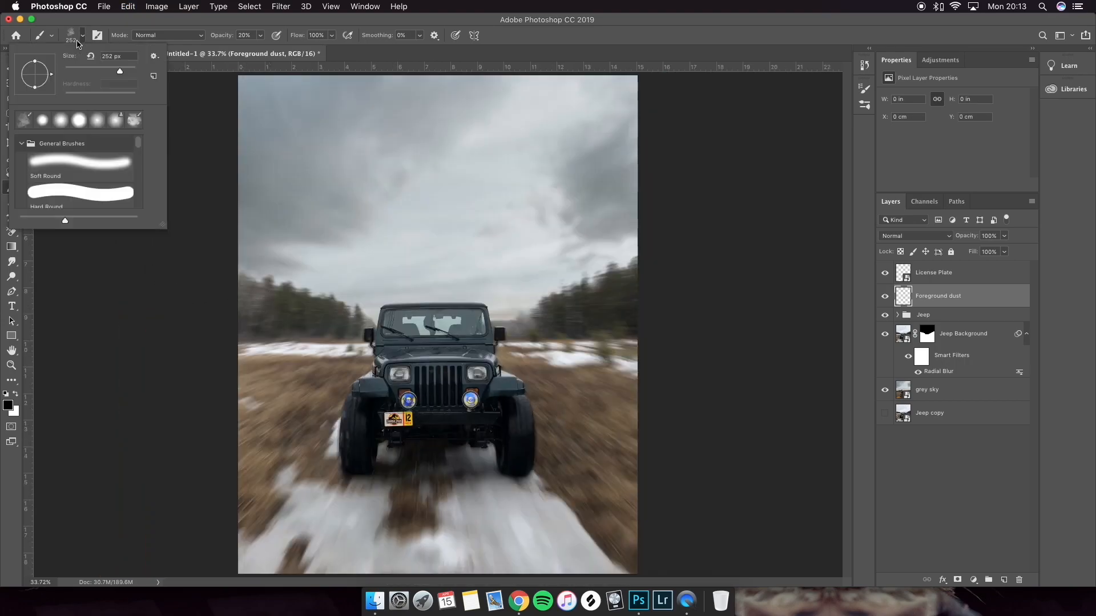
{"action": "left_click_drag", "start_coordinate": [119, 70], "coordinate": [124, 71]}
{"action": "left_click", "coordinate": [260, 35]}
{"action": "left_click_drag", "start_coordinate": [259, 50], "coordinate": [354, 54]}
{"action": "left_click_drag", "start_coordinate": [446, 268], "coordinate": [503, 300]}
{"action": "key", "text": "super+z"}
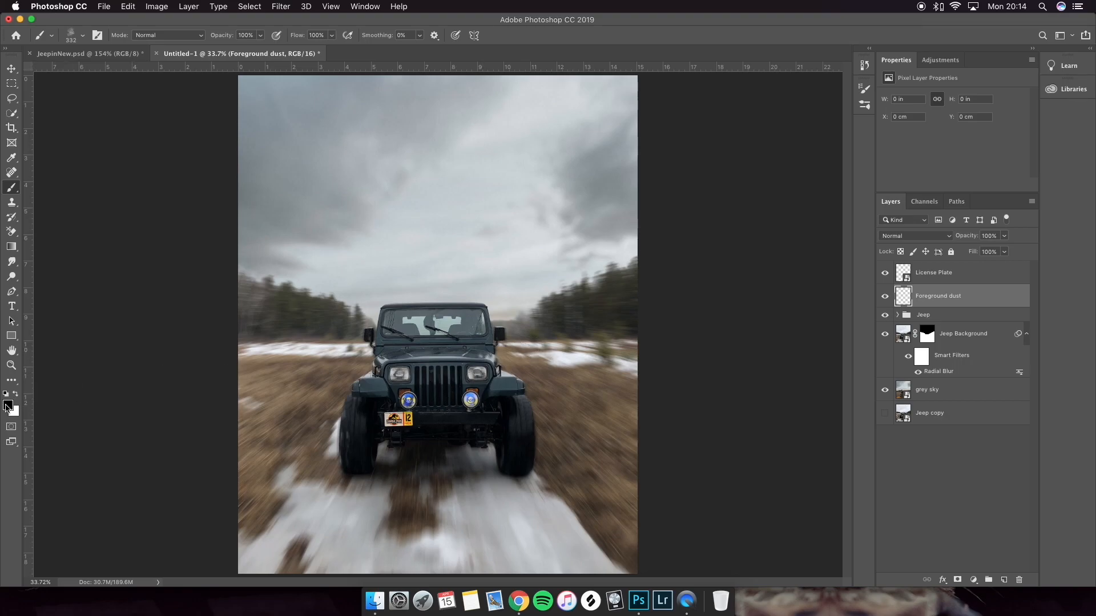
- Change the foreground color from black to a muted brown matching the dry grass
{"action": "left_click", "coordinate": [7, 406]}
{"action": "left_click", "coordinate": [824, 341]}
{"action": "left_click", "coordinate": [757, 242]}
{"action": "left_click", "coordinate": [733, 242]}
{"action": "left_click", "coordinate": [918, 202]}
- Try painting brown dust around the Jeep's right-hand tire at 100% opacity and undo all the strokes
{"action": "mouse_move", "coordinate": [528, 334]}
{"action": "left_mouse_down"}
{"action": "mouse_move", "coordinate": [497, 338]}
{"action": "mouse_move", "coordinate": [502, 398]}
{"action": "mouse_move", "coordinate": [522, 411]}
{"action": "left_mouse_up"}
{"action": "key", "text": "super+z"}
{"action": "scroll", "coordinate": [536, 401], "scroll_direction": "up", "scroll_amount": 5}
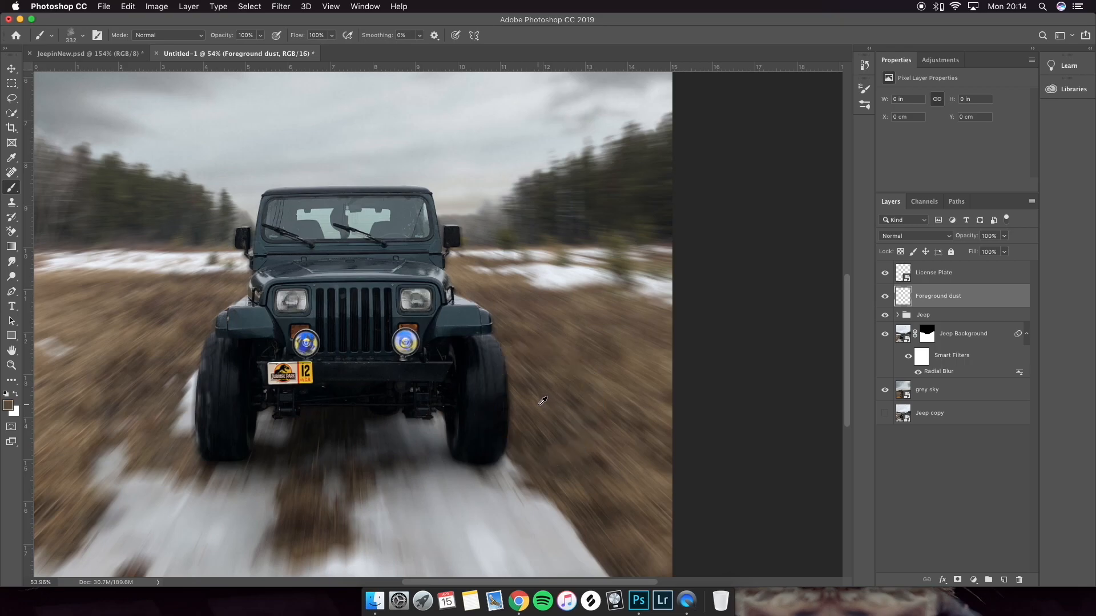
{"action": "left_click_drag", "start_coordinate": [511, 416], "coordinate": [513, 361]}
{"action": "mouse_move", "coordinate": [502, 416]}
{"action": "left_mouse_down"}
{"action": "mouse_move", "coordinate": [492, 316]}
{"action": "mouse_move", "coordinate": [504, 379]}
{"action": "mouse_move", "coordinate": [498, 457]}
{"action": "mouse_move", "coordinate": [487, 456]}
{"action": "mouse_move", "coordinate": [512, 358]}
{"action": "left_mouse_up"}
{"action": "key", "text": "super+z"}
{"action": "key", "text": "super+z"}
{"action": "key", "text": "super+z"}
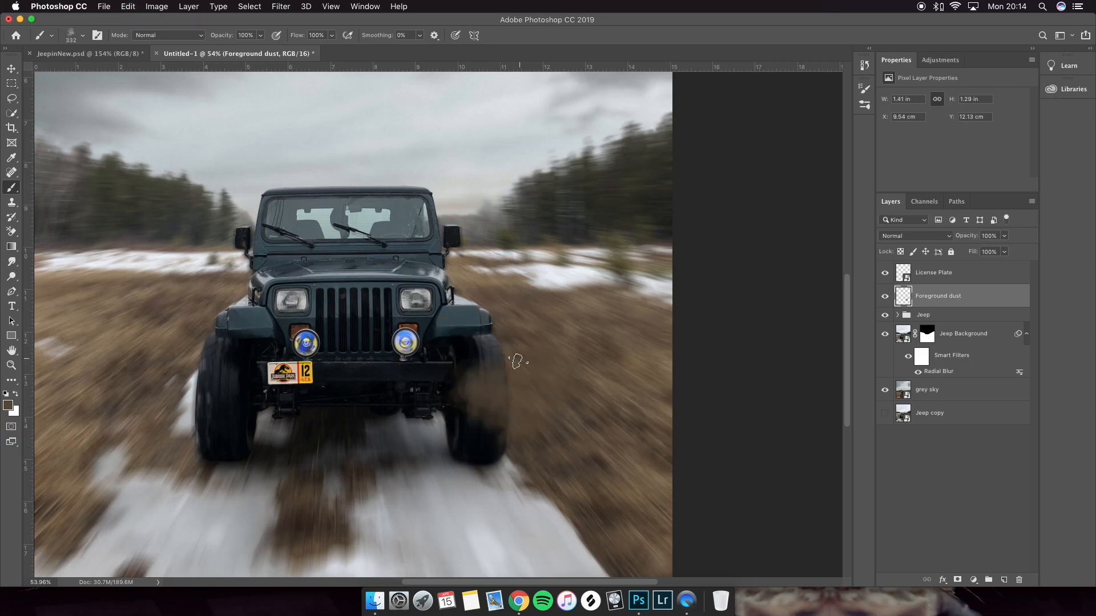
{"action": "left_click", "coordinate": [259, 36]}
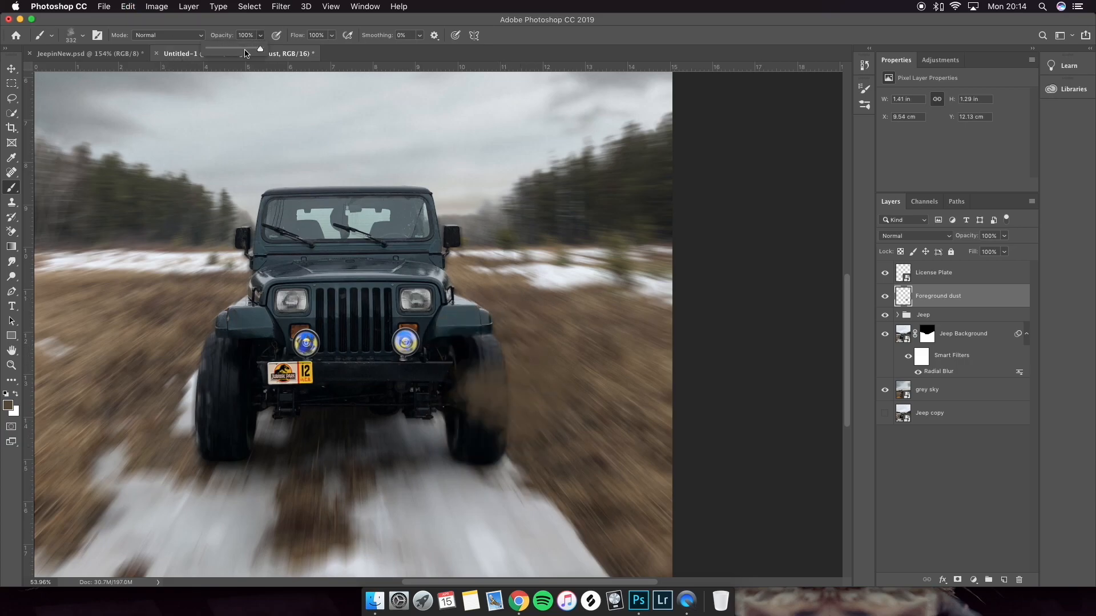
{"action": "key", "text": "super+z"}
{"action": "key", "text": "super+z"}
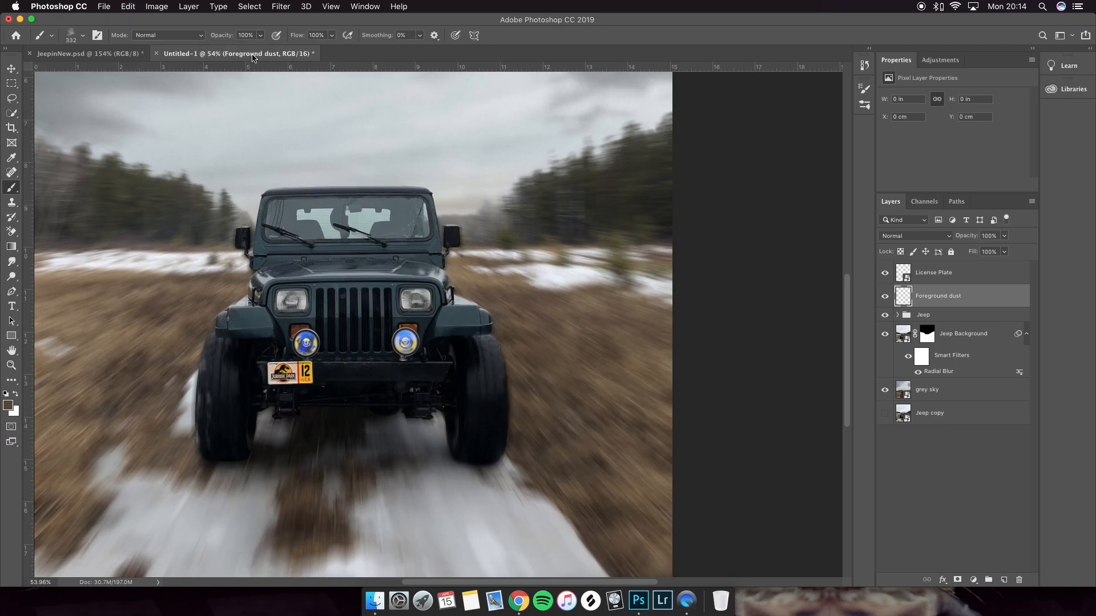
- Reduce the cloud brush to 33% opacity and 169 px
{"action": "left_click_drag", "start_coordinate": [258, 46], "coordinate": [225, 49]}
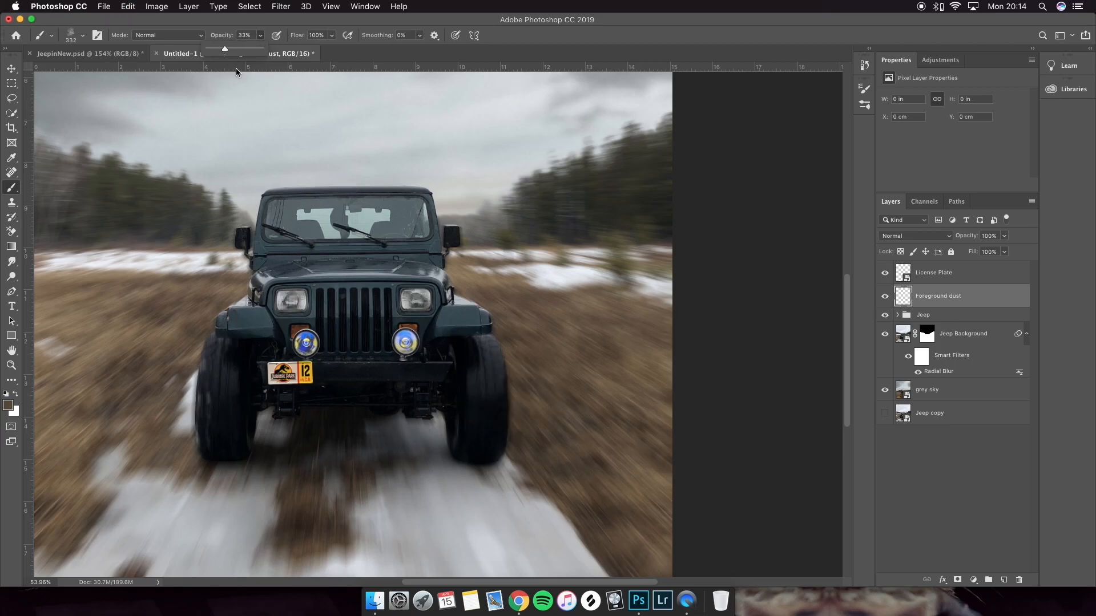
{"action": "scroll", "coordinate": [437, 214], "scroll_direction": "down", "scroll_amount": 2}
{"action": "scroll", "coordinate": [434, 218], "scroll_direction": "up", "scroll_amount": 3}
{"action": "scroll", "coordinate": [265, 161], "scroll_direction": "down", "scroll_amount": 3}
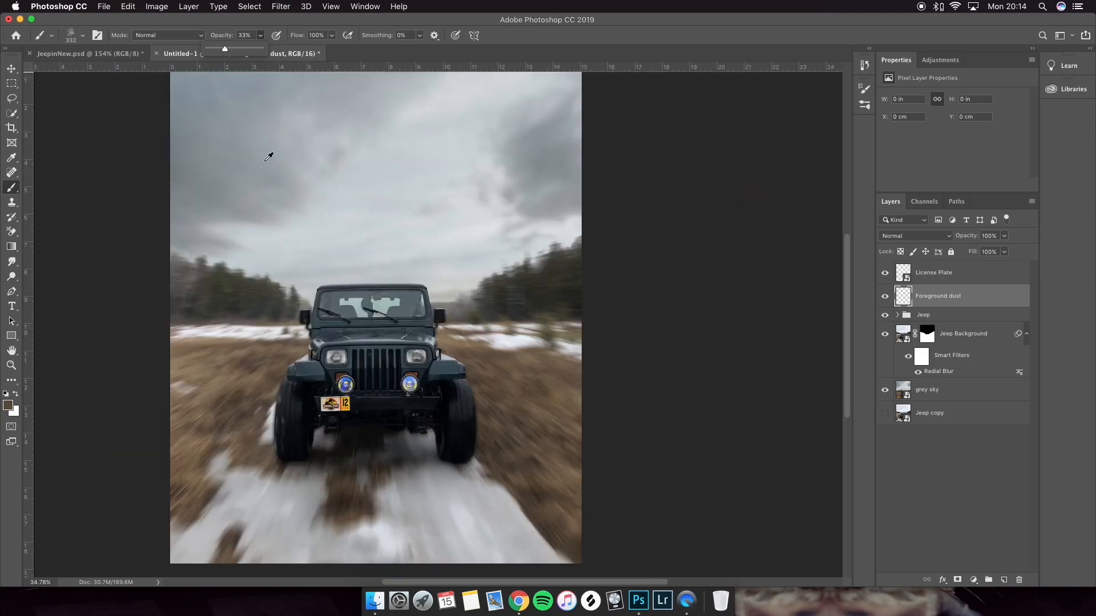
{"action": "left_click", "coordinate": [83, 35]}
{"action": "left_click_drag", "start_coordinate": [123, 72], "coordinate": [113, 80]}
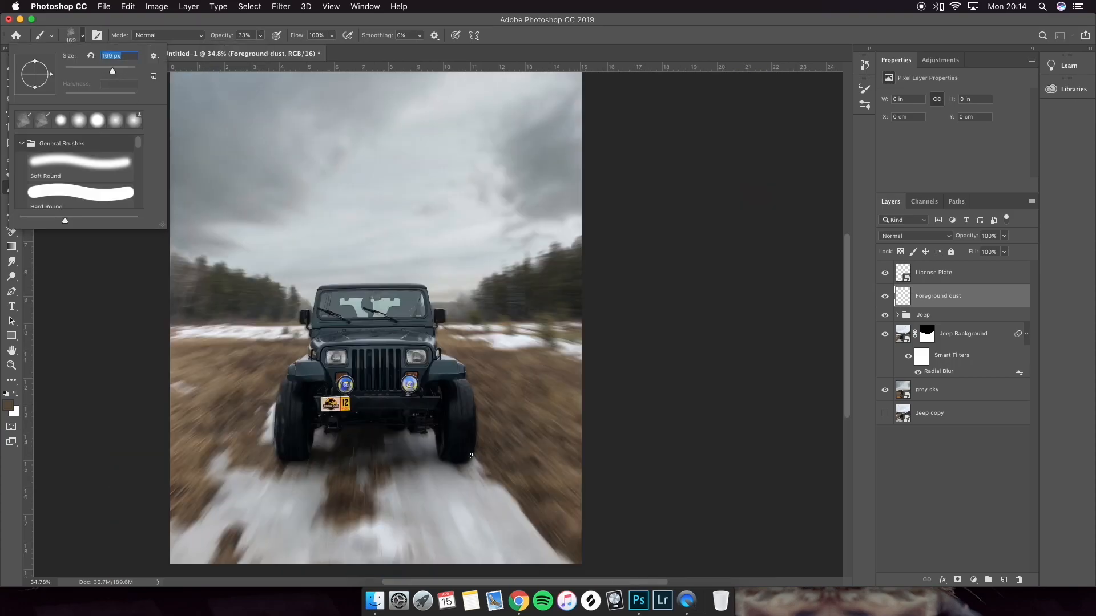
{"action": "key", "text": "Return"}
- Paint brown dust over both of the Jeep's front tires and beside the mirrors
{"action": "left_click_drag", "start_coordinate": [470, 456], "coordinate": [436, 302]}
{"action": "left_click", "coordinate": [460, 337]}
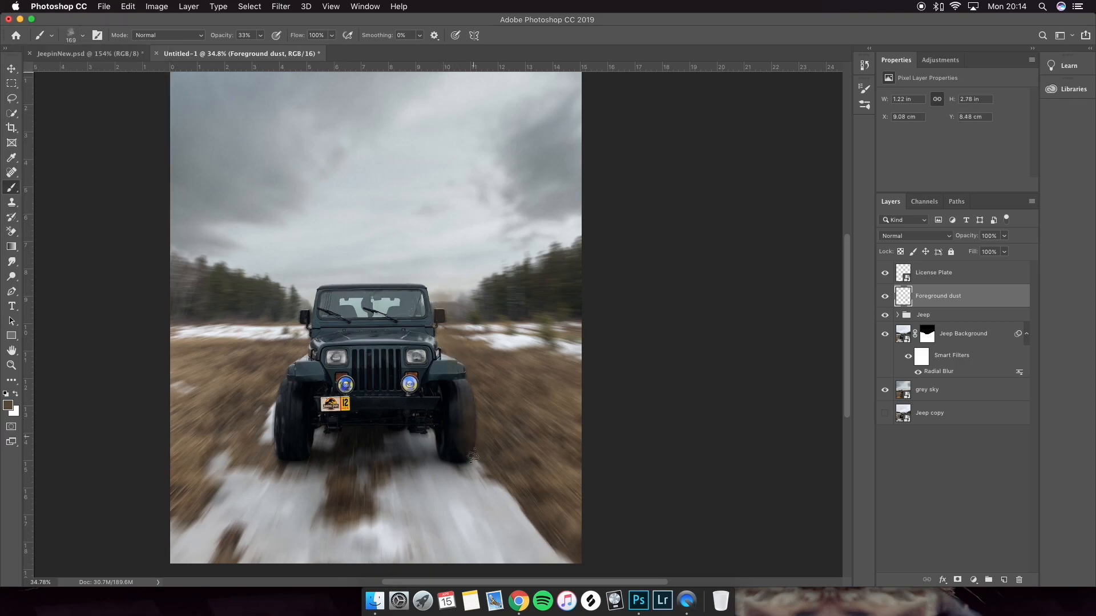
{"action": "left_click_drag", "start_coordinate": [460, 457], "coordinate": [478, 387]}
{"action": "left_click_drag", "start_coordinate": [284, 454], "coordinate": [305, 331]}
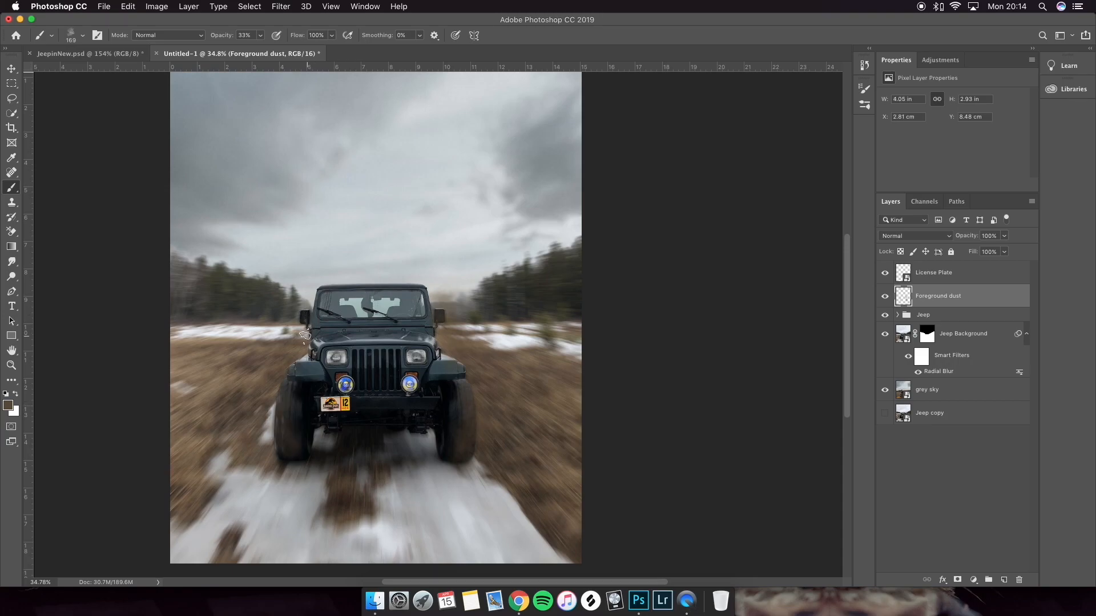
- Paint more brown dust over the Jeep's left-hand tire and fender, undoing the unwanted strokes
{"action": "mouse_move", "coordinate": [287, 381]}
{"action": "left_mouse_down"}
{"action": "mouse_move", "coordinate": [298, 393]}
{"action": "mouse_move", "coordinate": [349, 311]}
{"action": "mouse_move", "coordinate": [339, 398]}
{"action": "mouse_move", "coordinate": [410, 423]}
{"action": "left_mouse_up"}
{"action": "key", "text": "super+z"}
{"action": "mouse_move", "coordinate": [295, 453]}
{"action": "left_mouse_down"}
{"action": "mouse_move", "coordinate": [292, 419]}
{"action": "mouse_move", "coordinate": [313, 384]}
{"action": "left_mouse_up"}
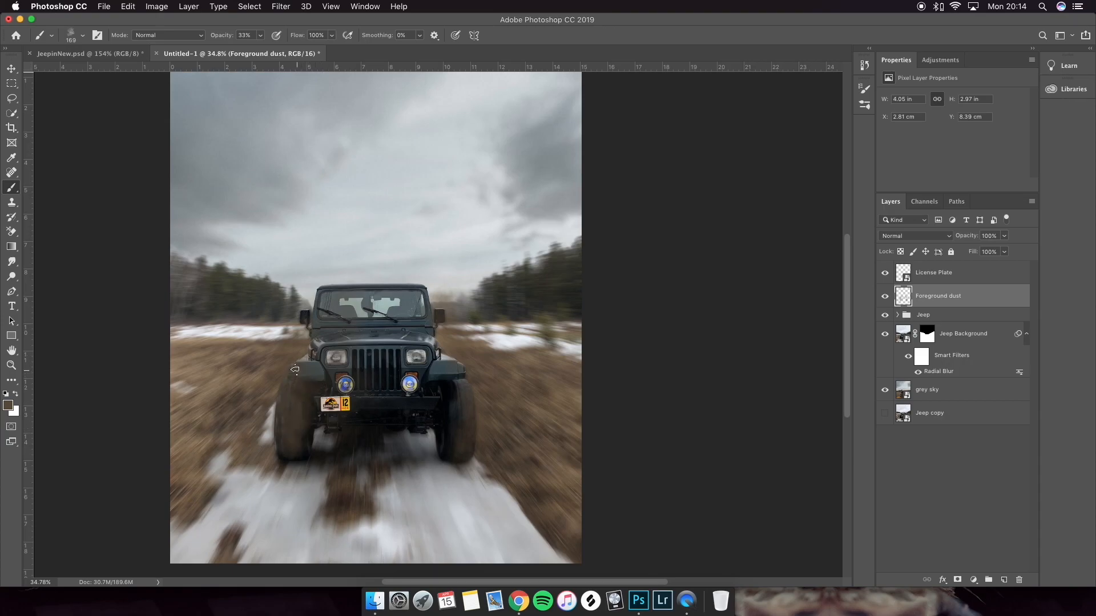
{"action": "key", "text": "super+z"}
{"action": "key", "text": "super+z"}
{"action": "key", "text": "super+z"}
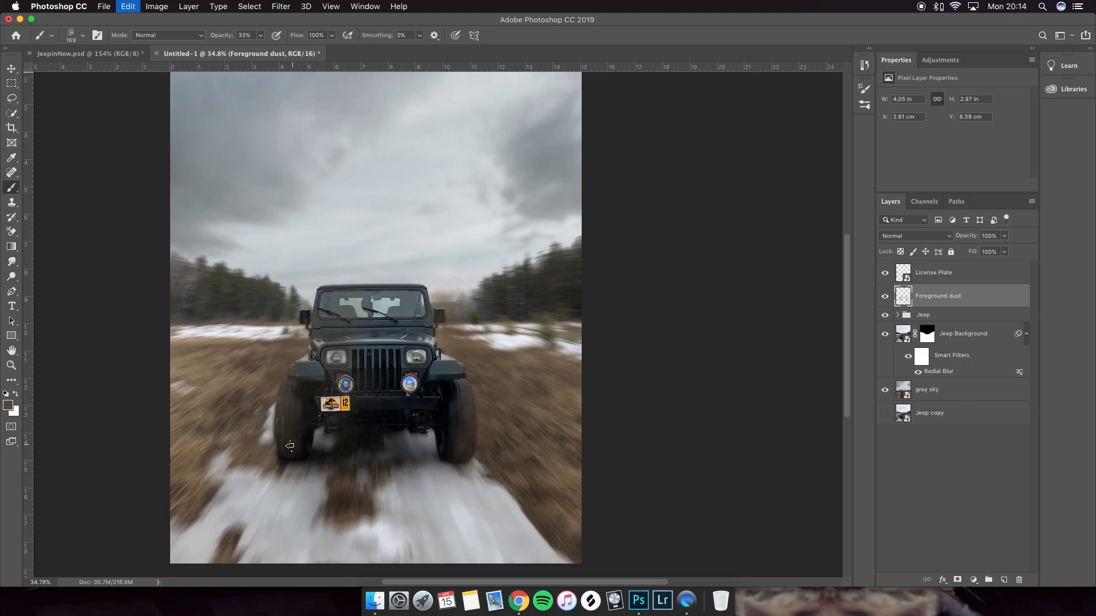
{"action": "key", "text": "super+z"}
- Sample a lighter brown from the dry grass and dab dust over the left-hand tire and fender
{"action": "left_click", "coordinate": [192, 476], "text": "alt"}
{"action": "left_click", "coordinate": [293, 397]}
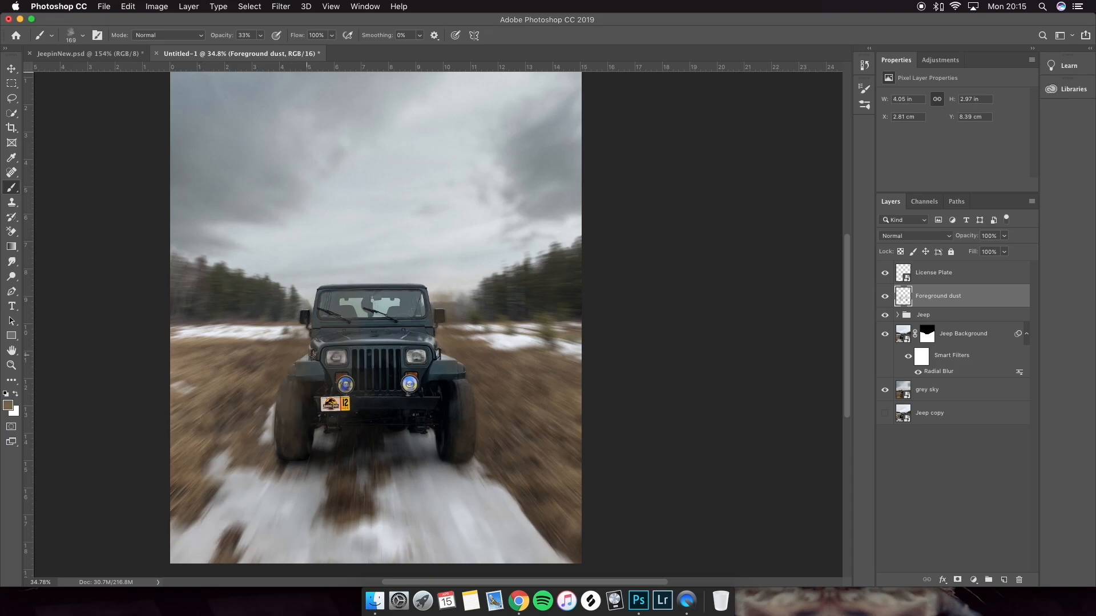
{"action": "key", "text": "super+z"}
{"action": "left_click", "coordinate": [281, 438]}
{"action": "left_click", "coordinate": [285, 440]}
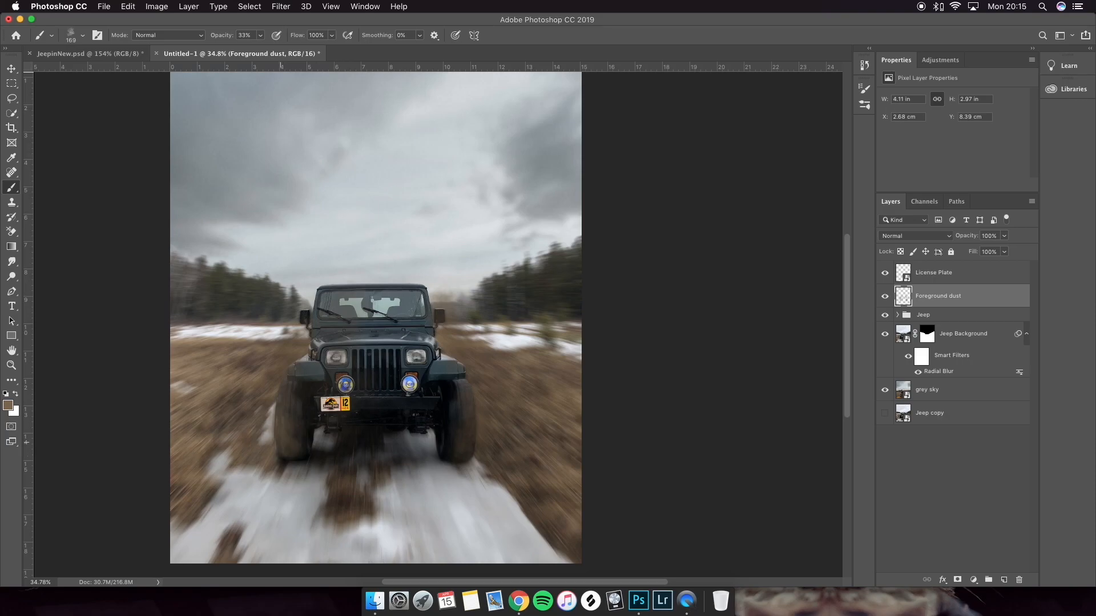
{"action": "left_click", "coordinate": [292, 346]}
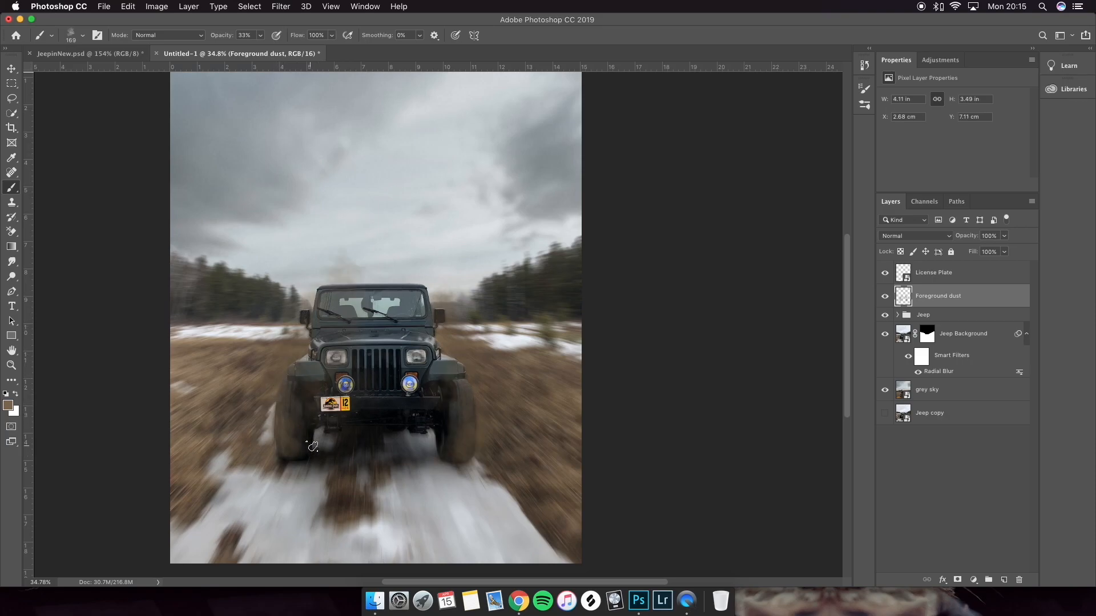
{"action": "left_click", "coordinate": [302, 460]}
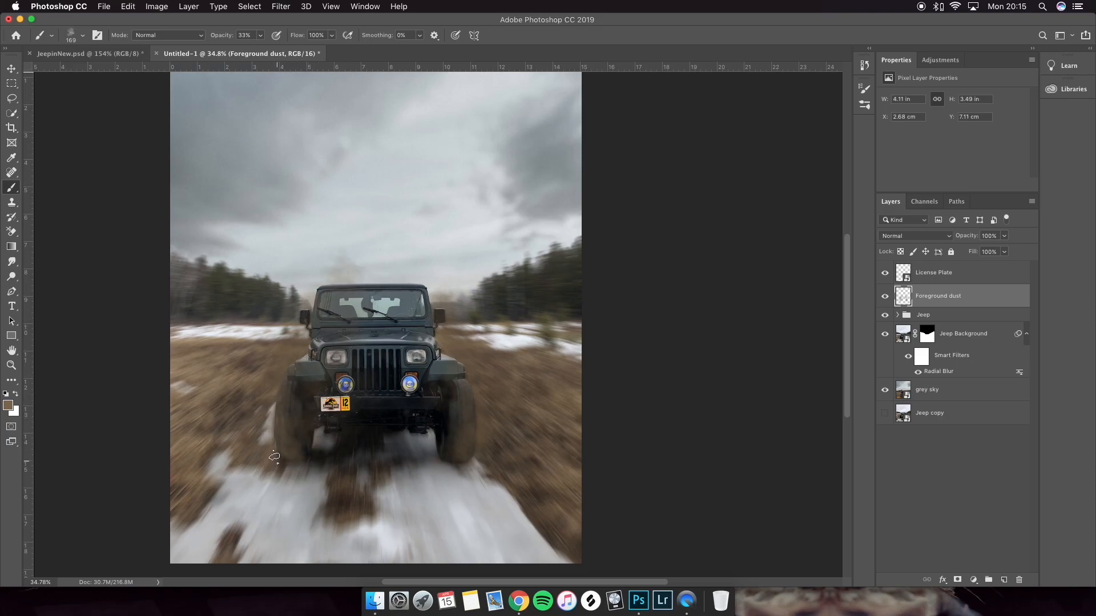
- Dab dust around both sides of the Jeep's roof, and set the brush opacity to 18%
{"action": "left_click", "coordinate": [310, 292]}
{"action": "left_click", "coordinate": [330, 280]}
{"action": "left_click", "coordinate": [433, 292]}
{"action": "key", "text": "1"}
{"action": "key", "text": "8"}
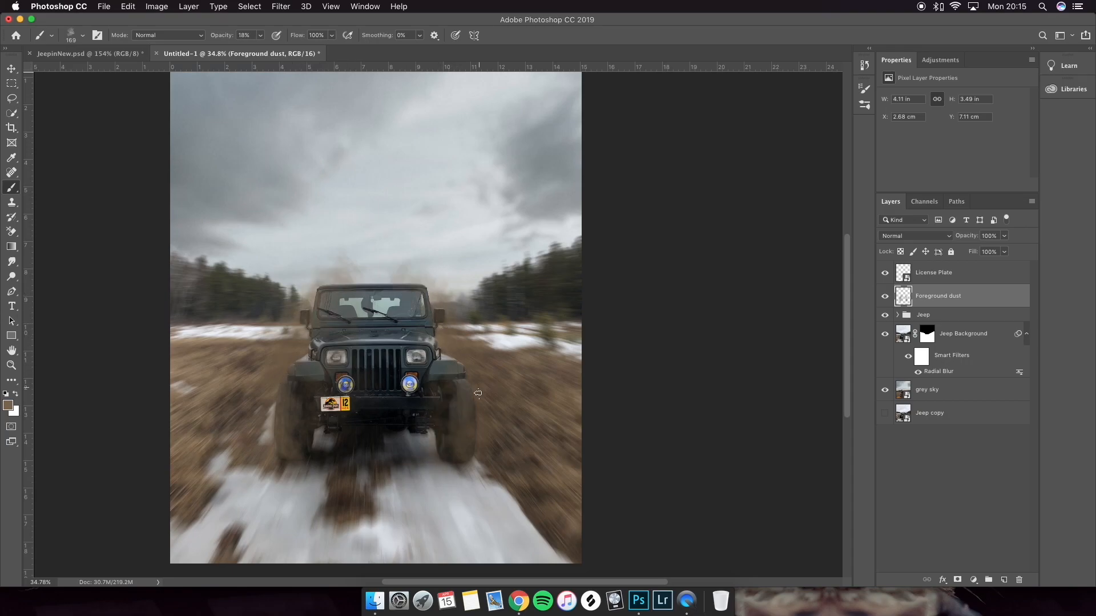
- Examine the dust around the Jeep in JeepinNew.psd and compare it with the dust in the Untitled-1 composite
{"action": "left_click", "coordinate": [114, 54]}
{"action": "scroll", "coordinate": [428, 237], "scroll_direction": "down", "scroll_amount": 8}
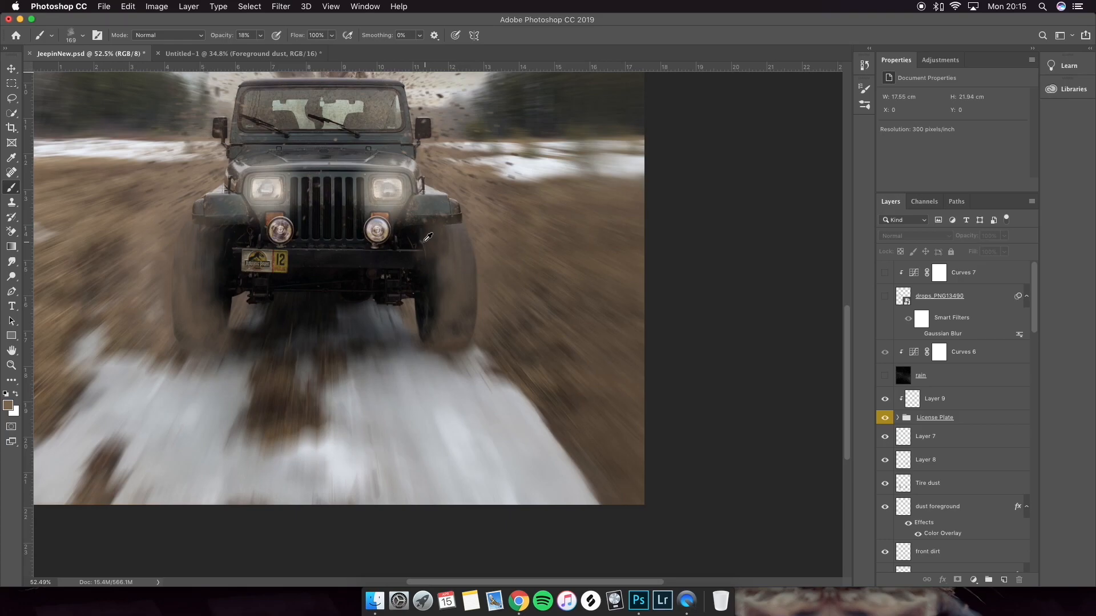
{"action": "scroll", "coordinate": [395, 239], "scroll_direction": "up", "scroll_amount": 2}
{"action": "scroll", "coordinate": [395, 239], "scroll_direction": "up", "scroll_amount": 1}
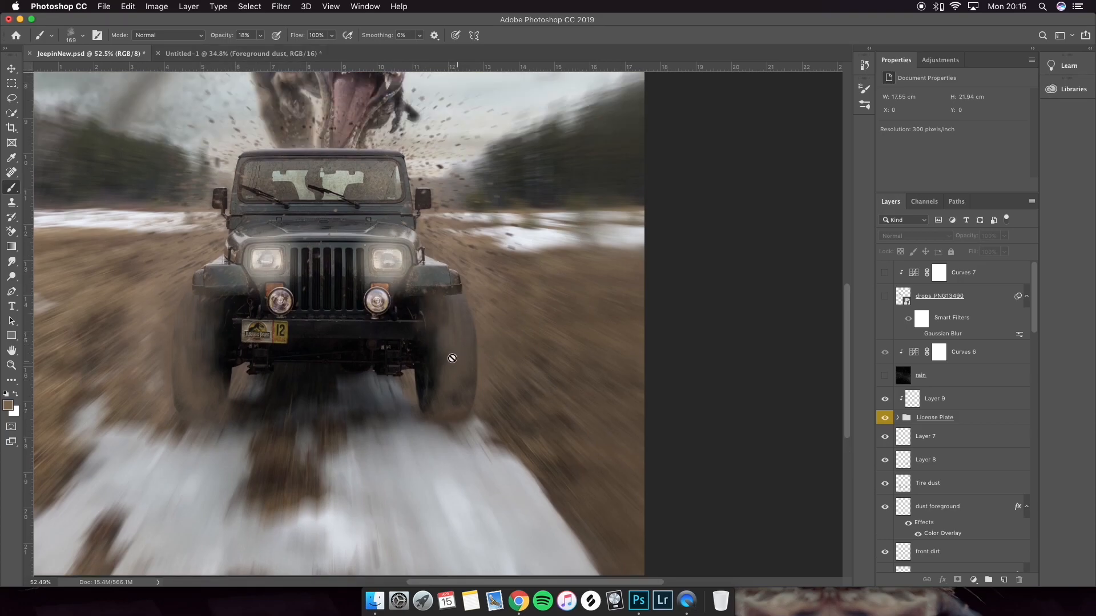
{"action": "scroll", "coordinate": [331, 392], "scroll_direction": "left", "scroll_amount": 4}
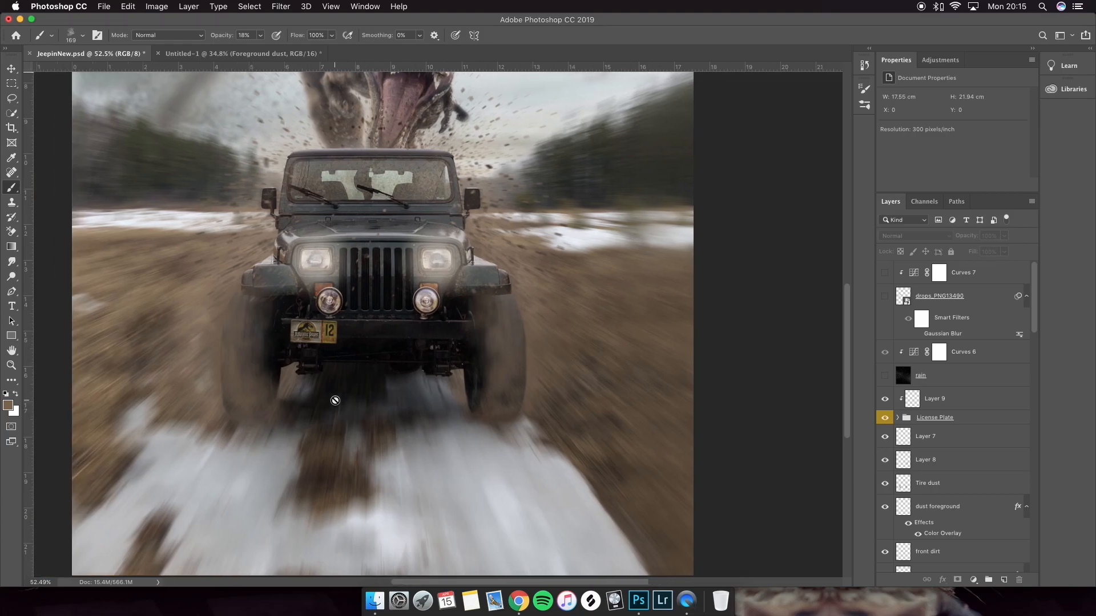
{"action": "left_click", "coordinate": [282, 57]}
{"action": "scroll", "coordinate": [439, 404], "scroll_direction": "up", "scroll_amount": 3}
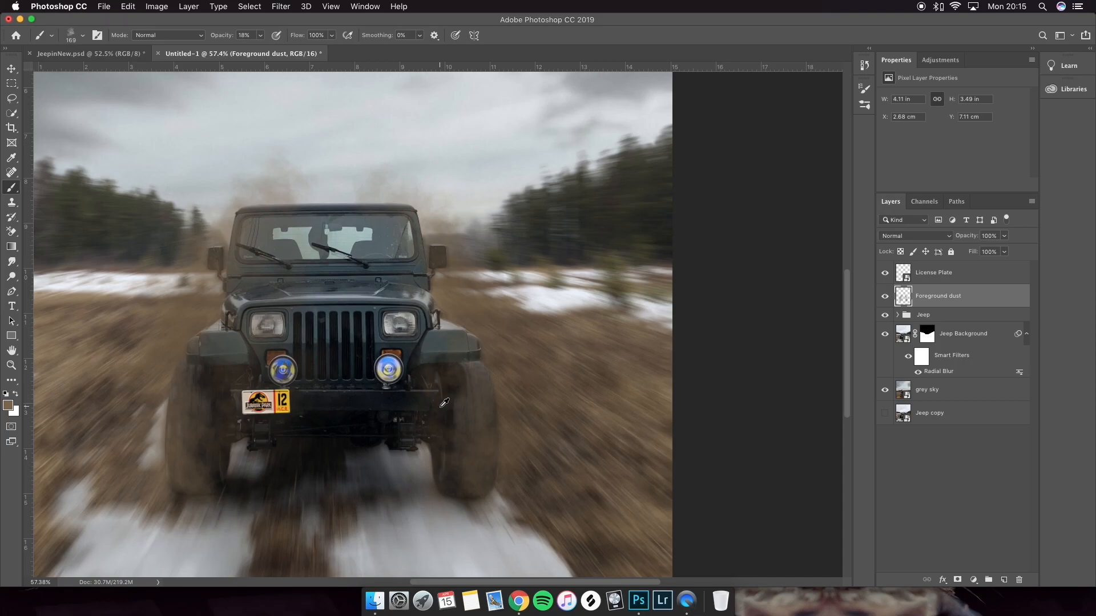
{"action": "scroll", "coordinate": [438, 404], "scroll_direction": "left", "scroll_amount": 4}
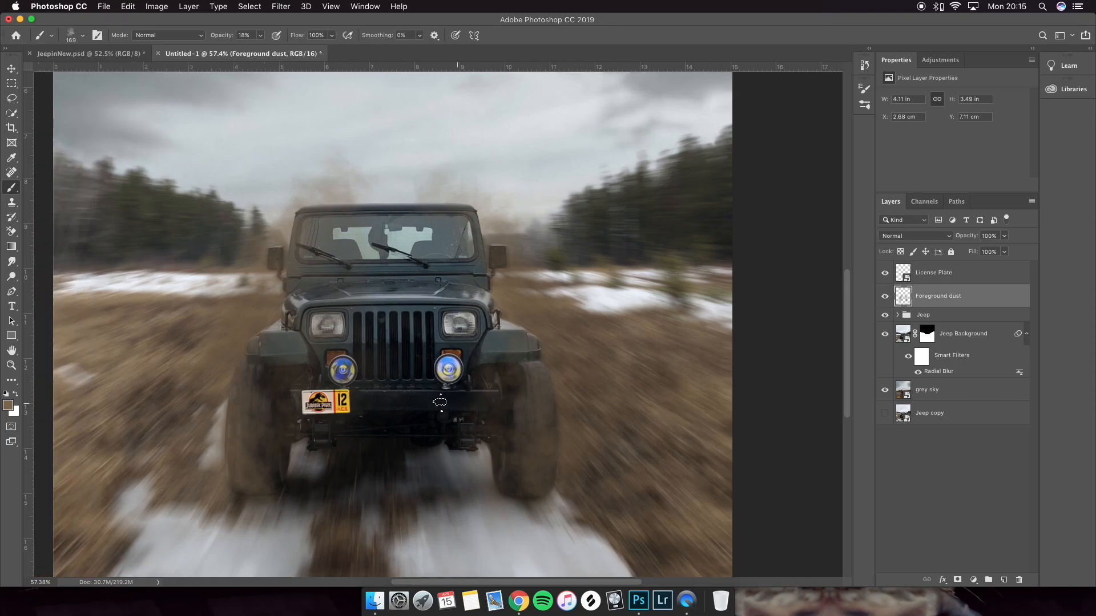
{"action": "scroll", "coordinate": [439, 388], "scroll_direction": "down", "scroll_amount": 2}
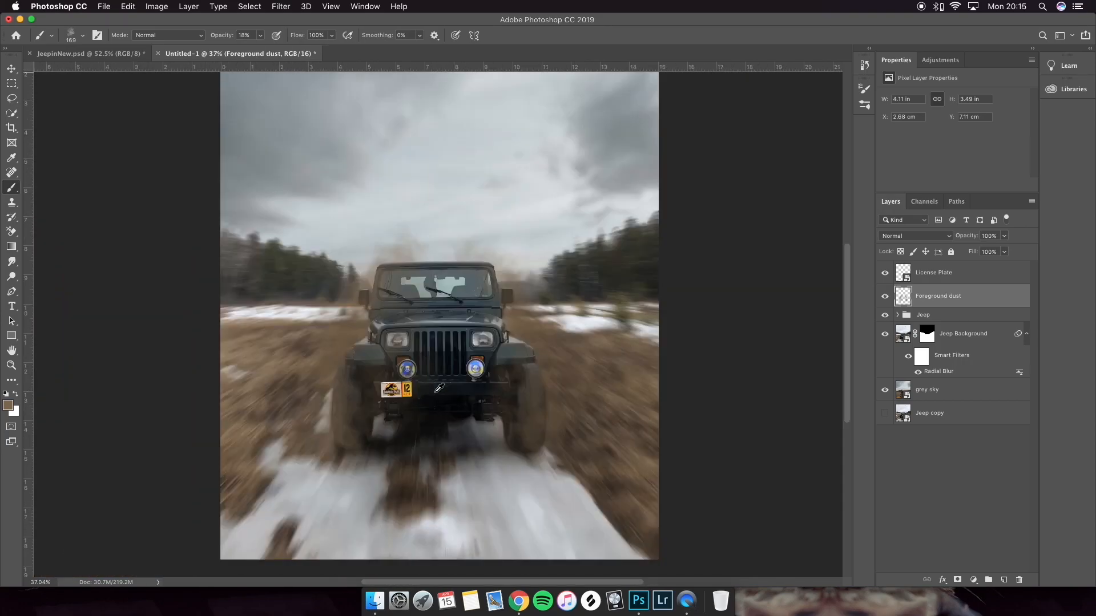
{"action": "scroll", "coordinate": [456, 317], "scroll_direction": "up", "scroll_amount": 3}
{"action": "scroll", "coordinate": [461, 317], "scroll_direction": "down", "scroll_amount": 2}
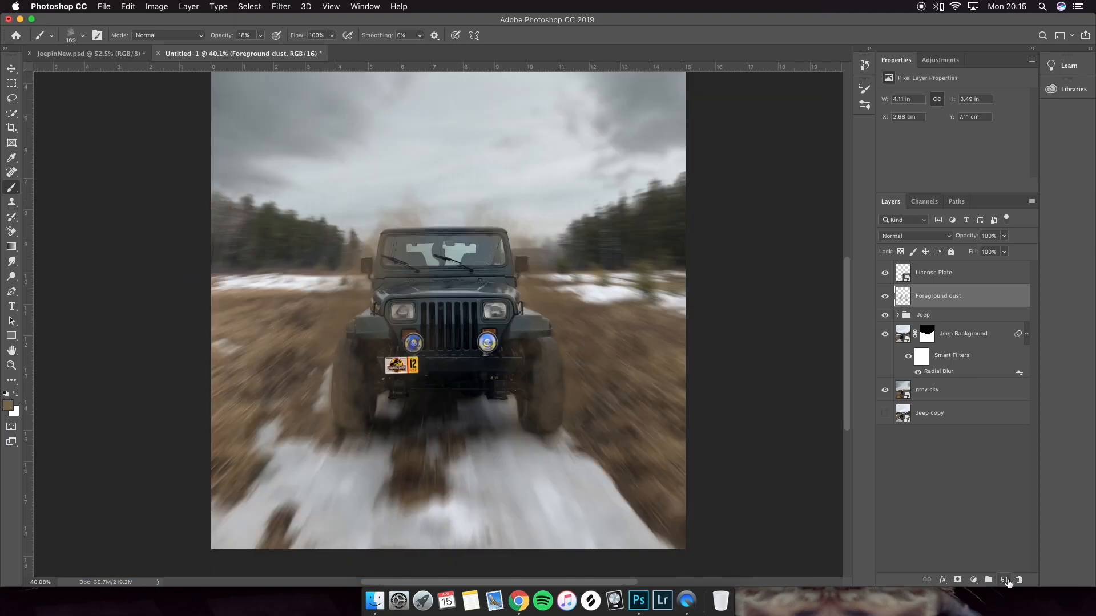
- Add a new layer above Foreground dust and choose the Debris 01 brush from Nemanja's Debris Brushes
{"action": "left_click", "coordinate": [1004, 580]}
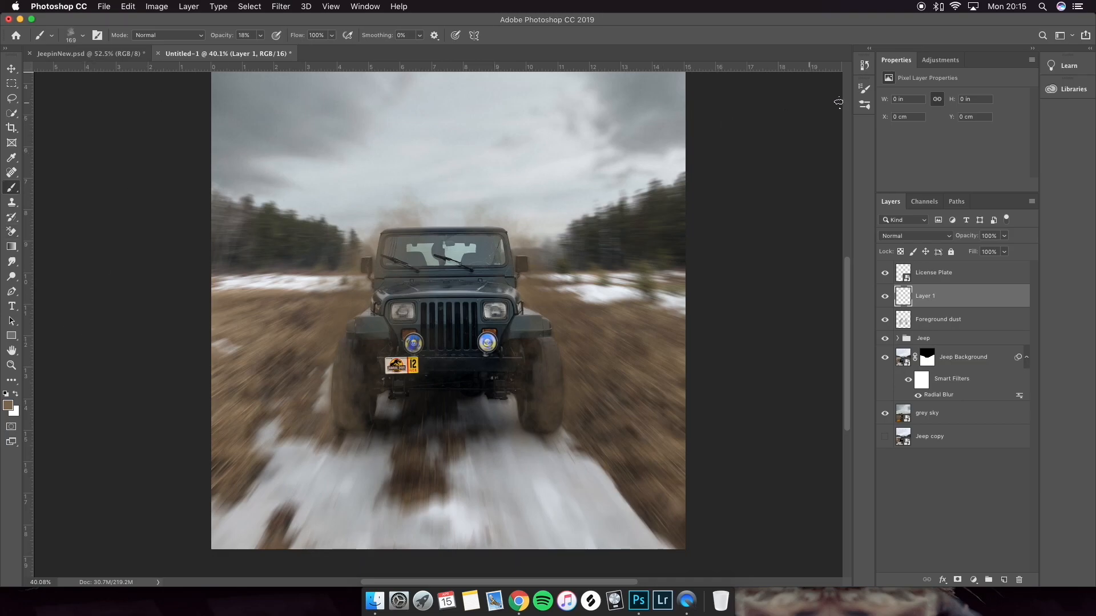
{"action": "left_click", "coordinate": [867, 104]}
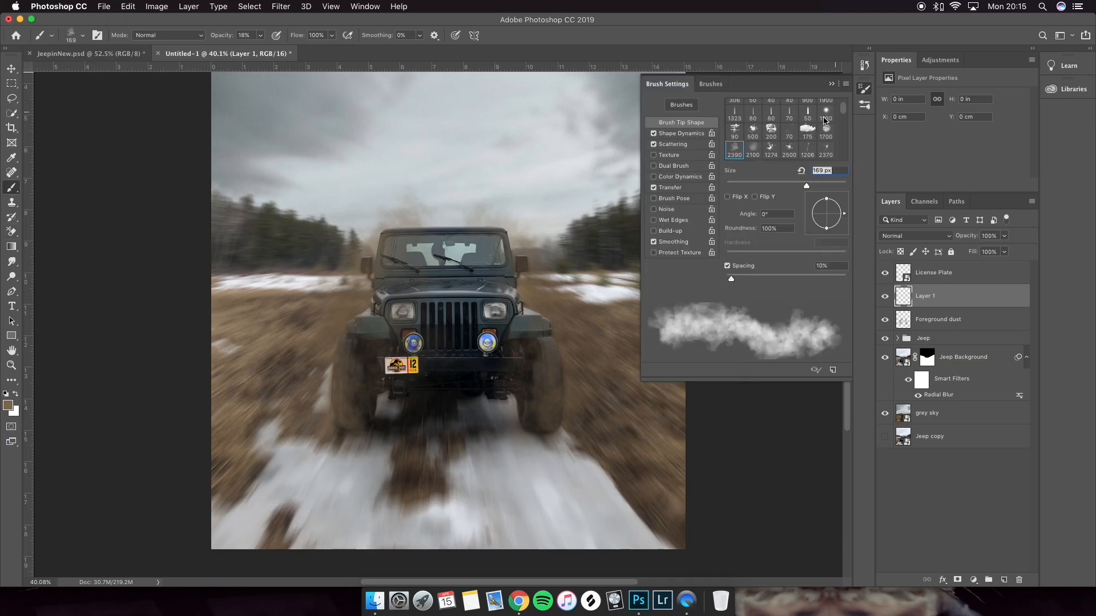
{"action": "scroll", "coordinate": [745, 204], "scroll_direction": "down", "scroll_amount": 3}
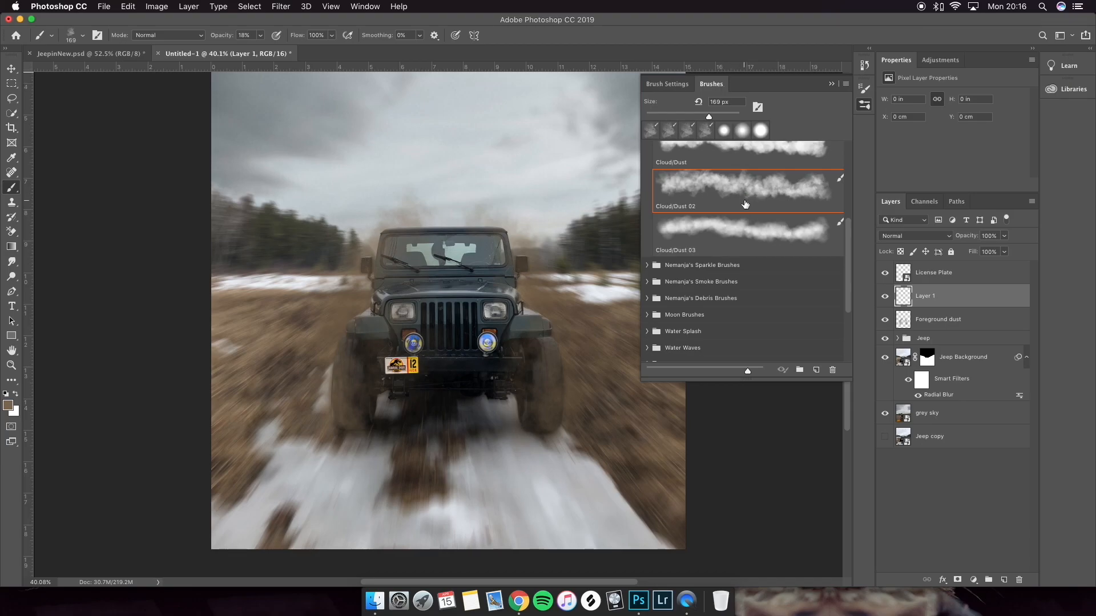
{"action": "scroll", "coordinate": [745, 203], "scroll_direction": "up", "scroll_amount": 3}
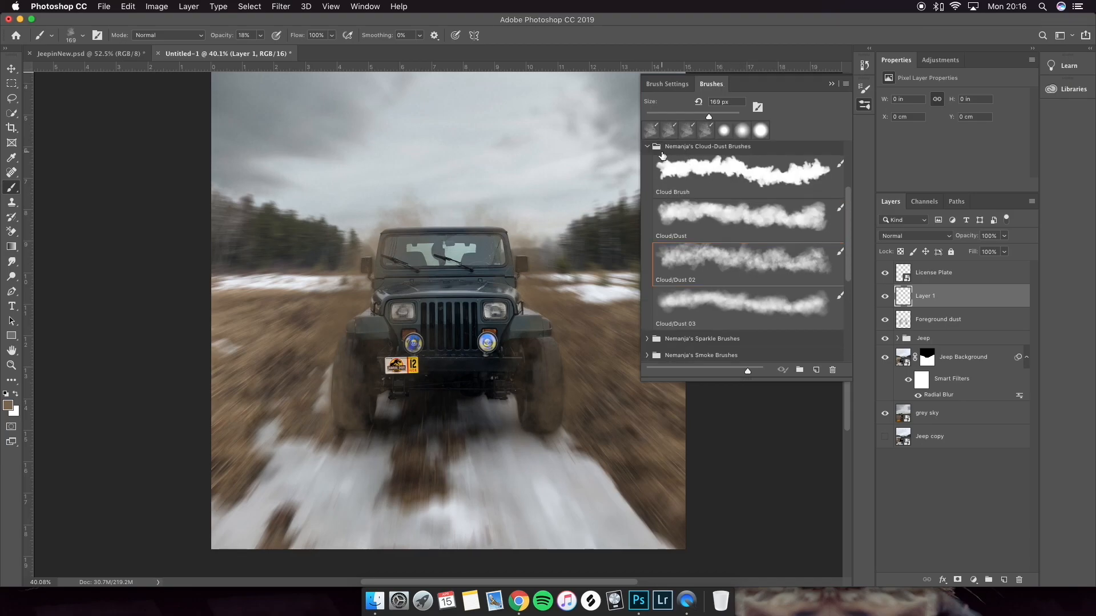
{"action": "left_click", "coordinate": [648, 146]}
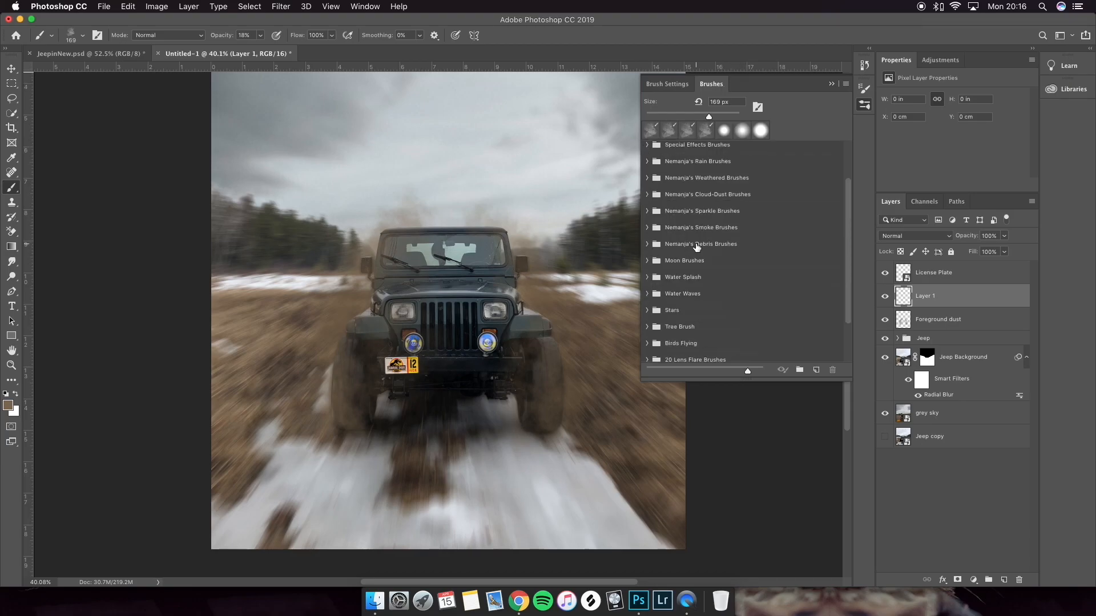
{"action": "left_click", "coordinate": [646, 244]}
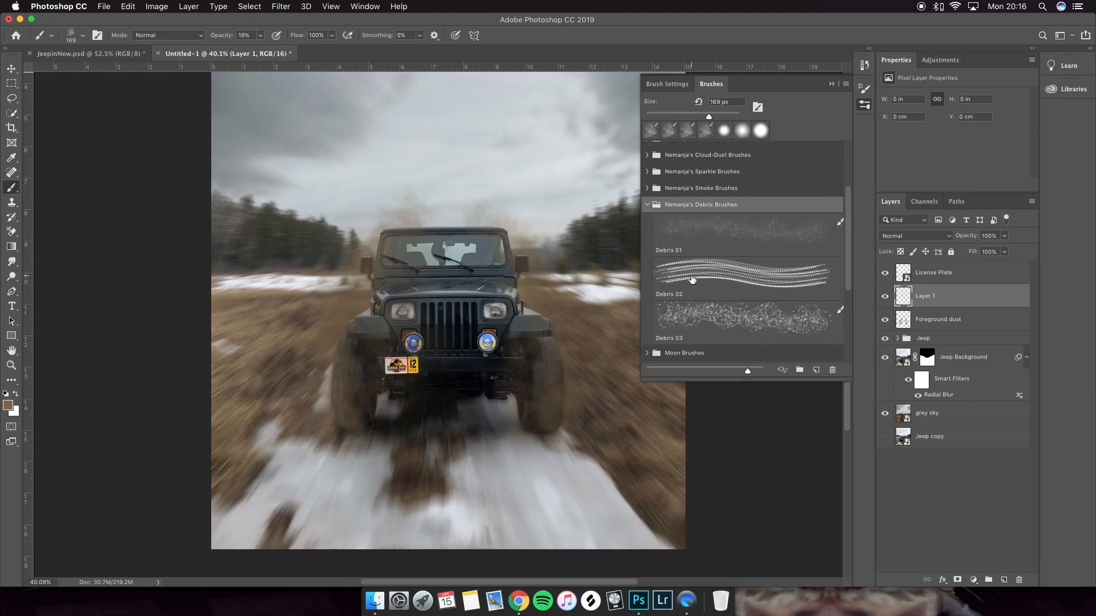
{"action": "left_click", "coordinate": [707, 232]}
- Try painting debris around the Jeep's roof with the Debris 01 brush and undo the stroke
{"action": "mouse_move", "coordinate": [393, 181]}
{"action": "left_mouse_down"}
{"action": "mouse_move", "coordinate": [489, 197]}
{"action": "mouse_move", "coordinate": [453, 217]}
{"action": "left_mouse_up"}
{"action": "key", "text": "super+z"}
{"action": "key", "text": "super+z"}
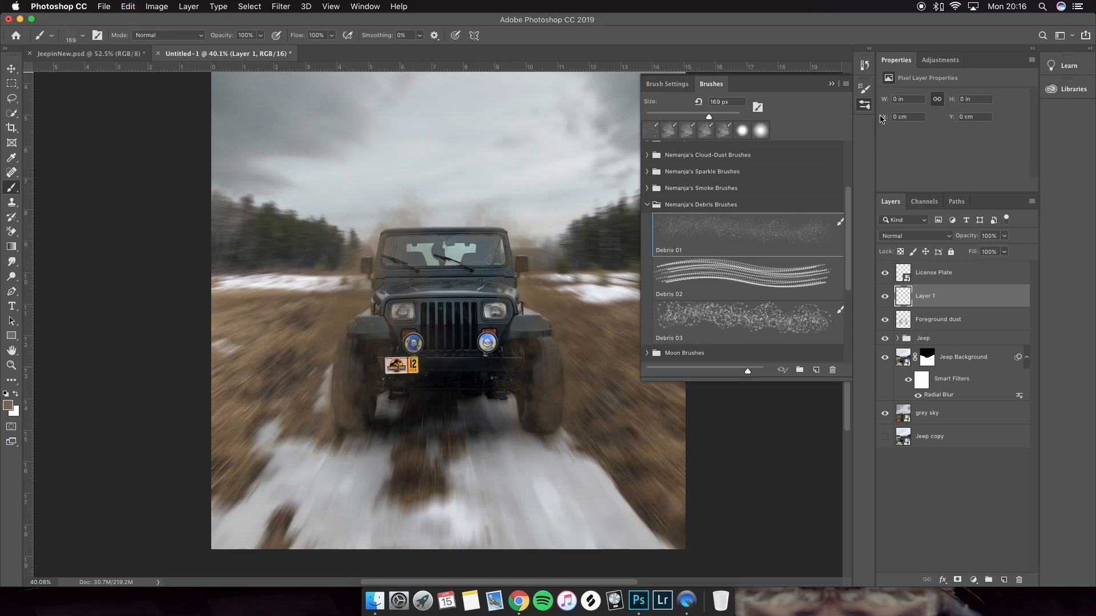
- Scatter brown debris around the Jeep's roof, sides and wheels on Layer 1 using the Debris 01 brush at 50% opacity
{"action": "left_click", "coordinate": [866, 110]}
{"action": "scroll", "coordinate": [361, 323], "scroll_direction": "up", "scroll_amount": 1}
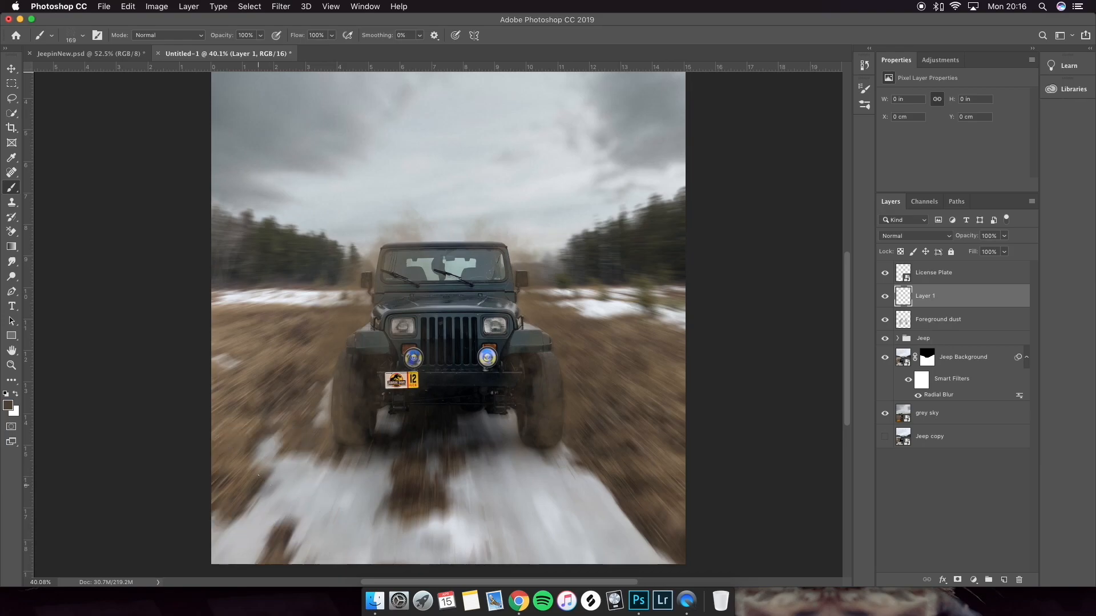
{"action": "left_click_drag", "start_coordinate": [352, 295], "coordinate": [374, 264]}
{"action": "key", "text": "super+z"}
{"action": "left_click", "coordinate": [342, 409]}
{"action": "left_click_drag", "start_coordinate": [360, 305], "coordinate": [376, 292]}
{"action": "left_click_drag", "start_coordinate": [520, 261], "coordinate": [527, 259]}
{"action": "key", "text": "super+z"}
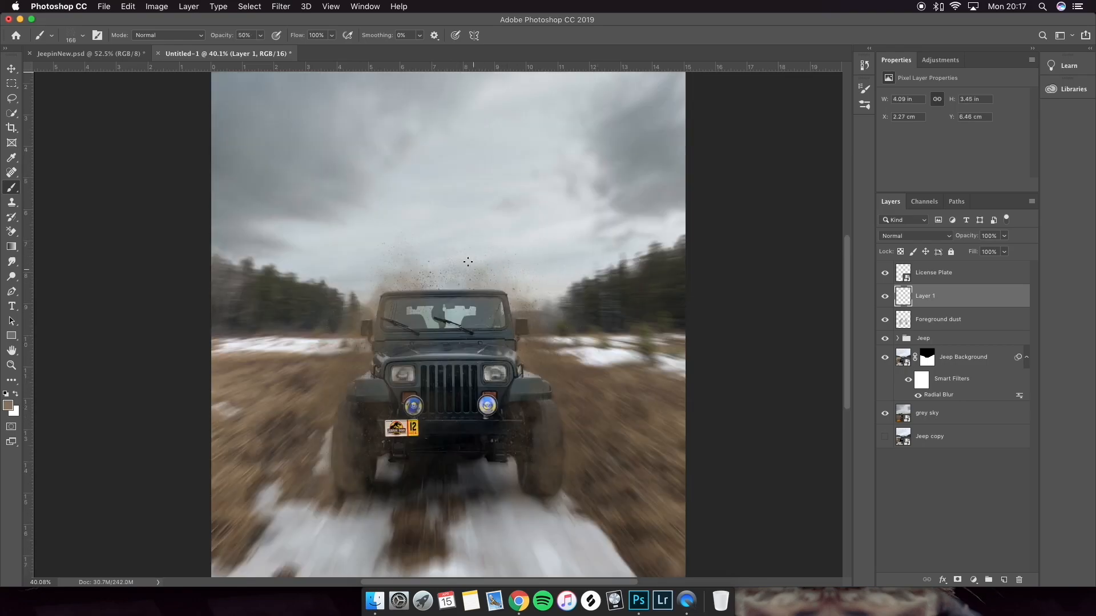
{"action": "scroll", "coordinate": [498, 308], "scroll_direction": "down", "scroll_amount": 5}
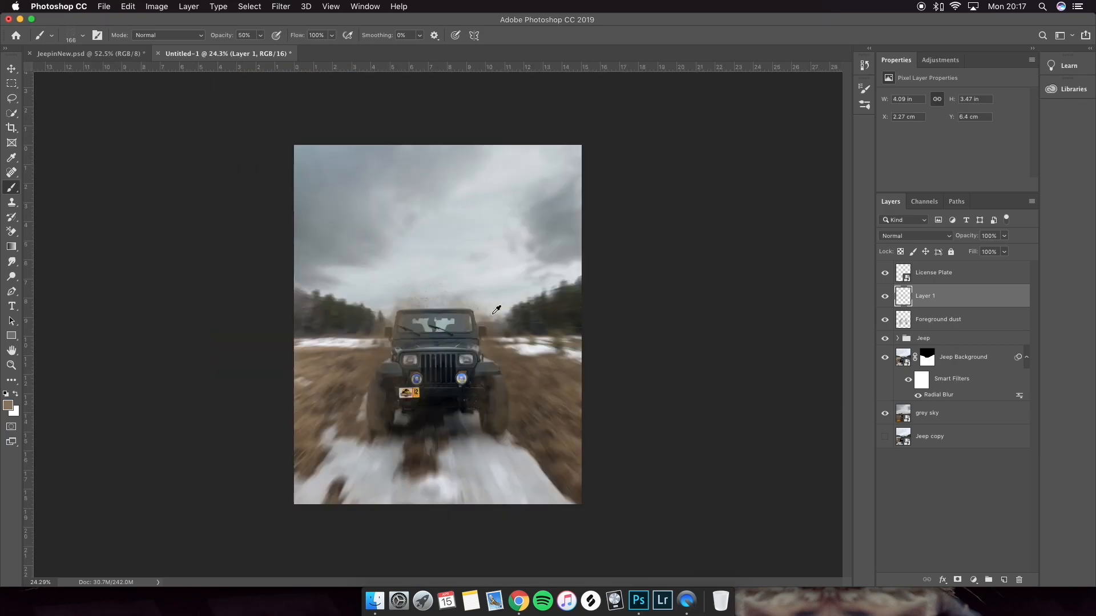
{"action": "scroll", "coordinate": [463, 335], "scroll_direction": "up", "scroll_amount": 5}
{"action": "scroll", "coordinate": [431, 342], "scroll_direction": "left", "scroll_amount": 2}
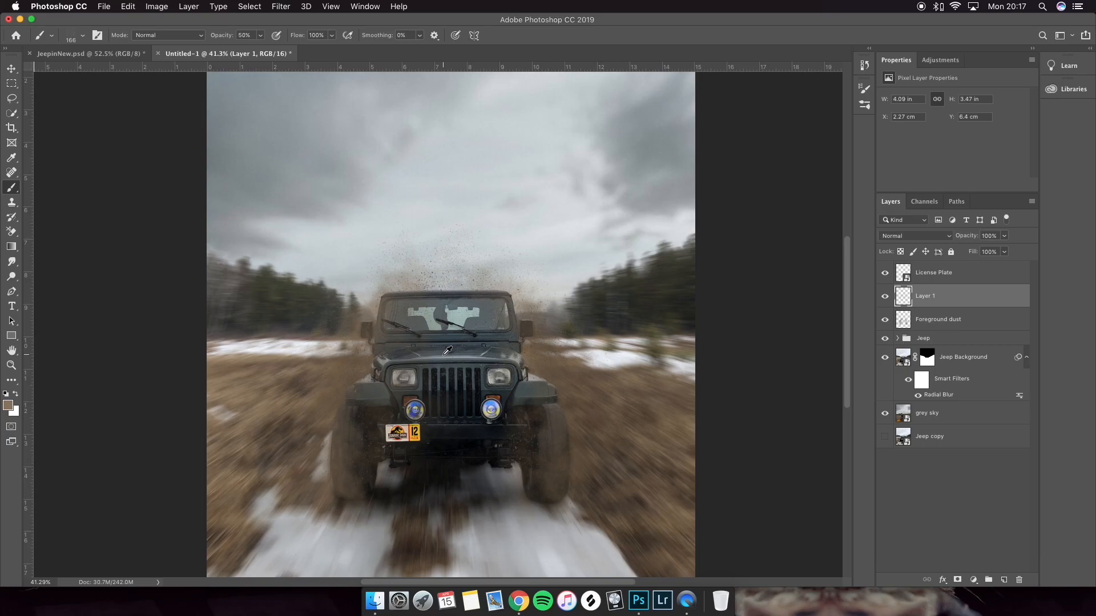
{"action": "scroll", "coordinate": [447, 350], "scroll_direction": "up", "scroll_amount": 3}
{"action": "scroll", "coordinate": [447, 350], "scroll_direction": "down", "scroll_amount": 2}
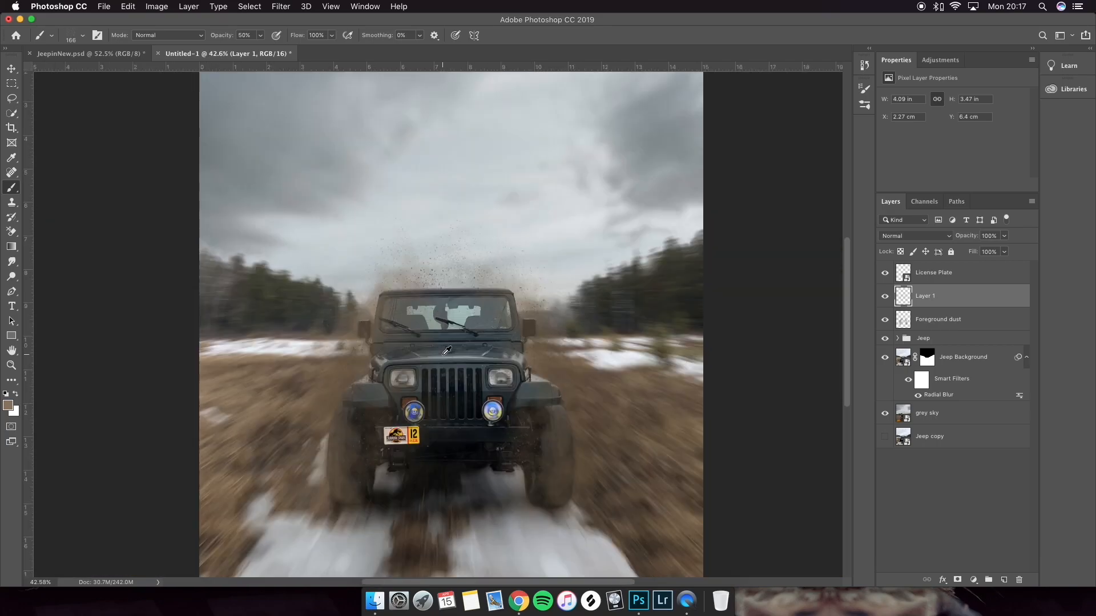
{"action": "scroll", "coordinate": [444, 353], "scroll_direction": "up", "scroll_amount": 3}
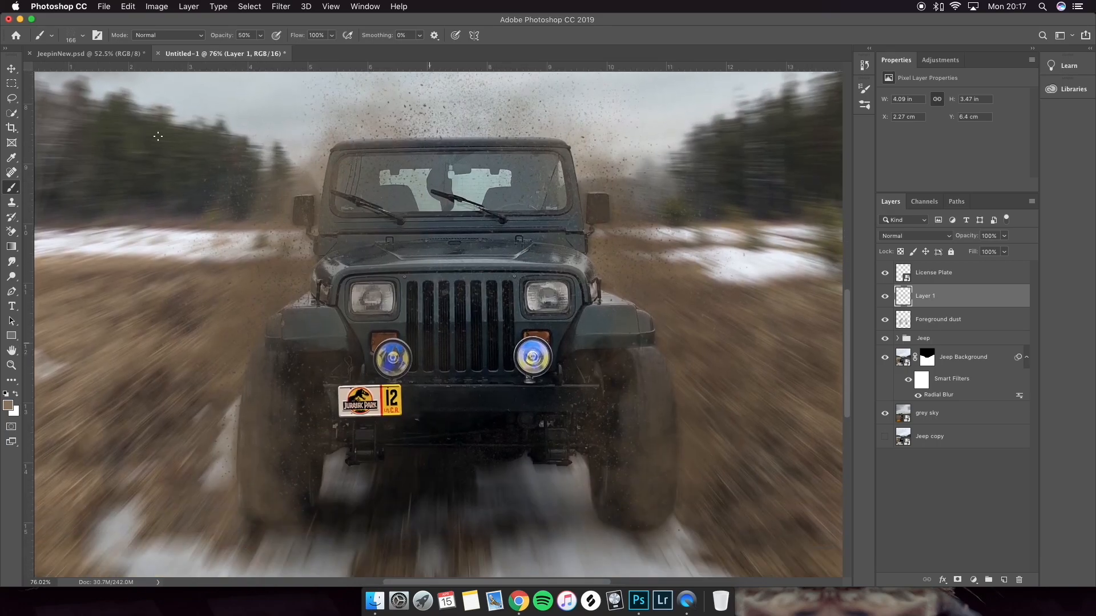
- Add a Curves adjustment layer directly above the License Plate layer and enlarge its properties area to show the whole curve
{"action": "left_click", "coordinate": [12, 68]}
{"action": "scroll", "coordinate": [515, 415], "scroll_direction": "left", "scroll_amount": 2}
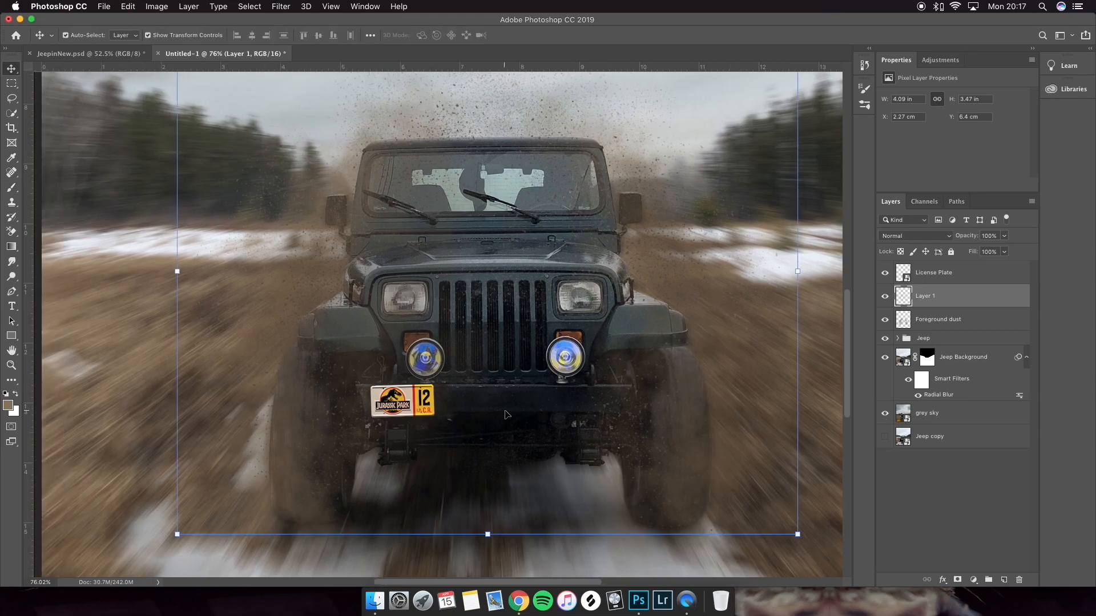
{"action": "left_click", "coordinate": [945, 273]}
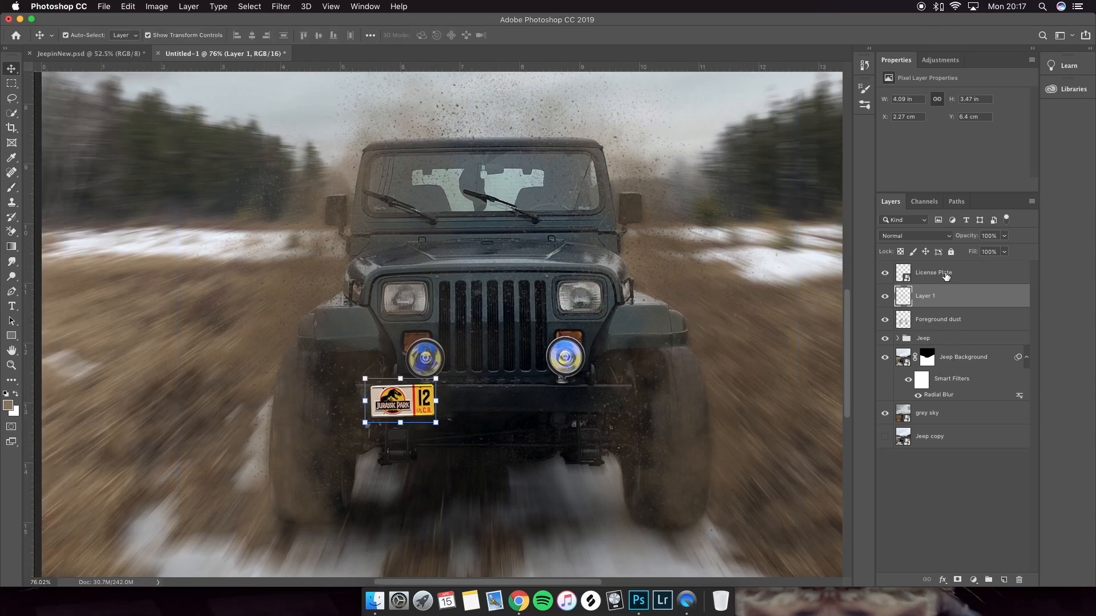
{"action": "scroll", "coordinate": [482, 417], "scroll_direction": "left", "scroll_amount": 1}
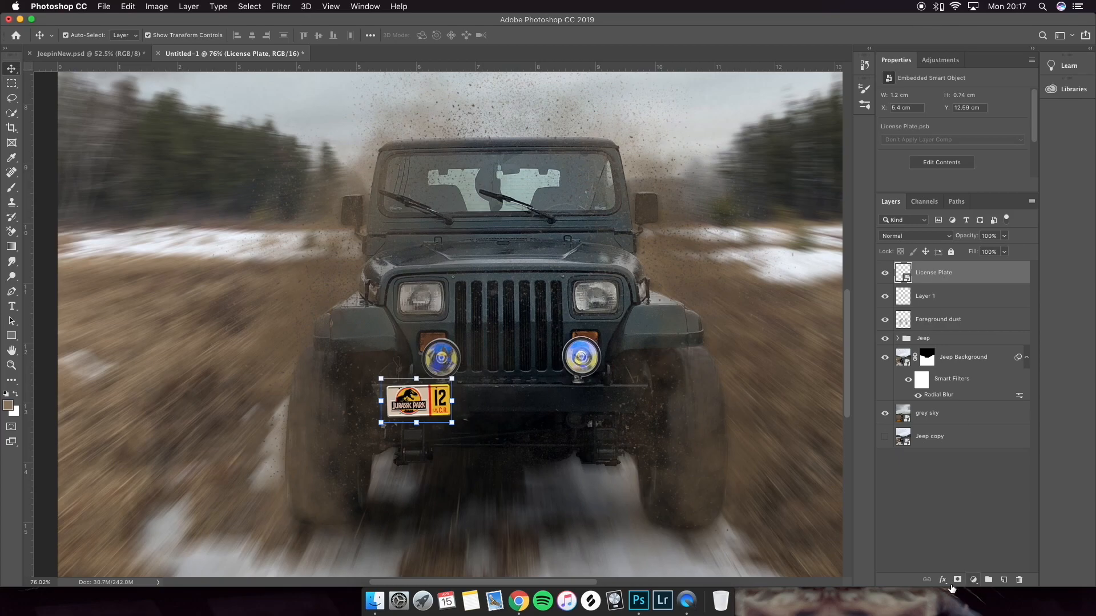
{"action": "left_click", "coordinate": [943, 579]}
{"action": "left_click", "coordinate": [959, 529]}
{"action": "left_click", "coordinate": [973, 580]}
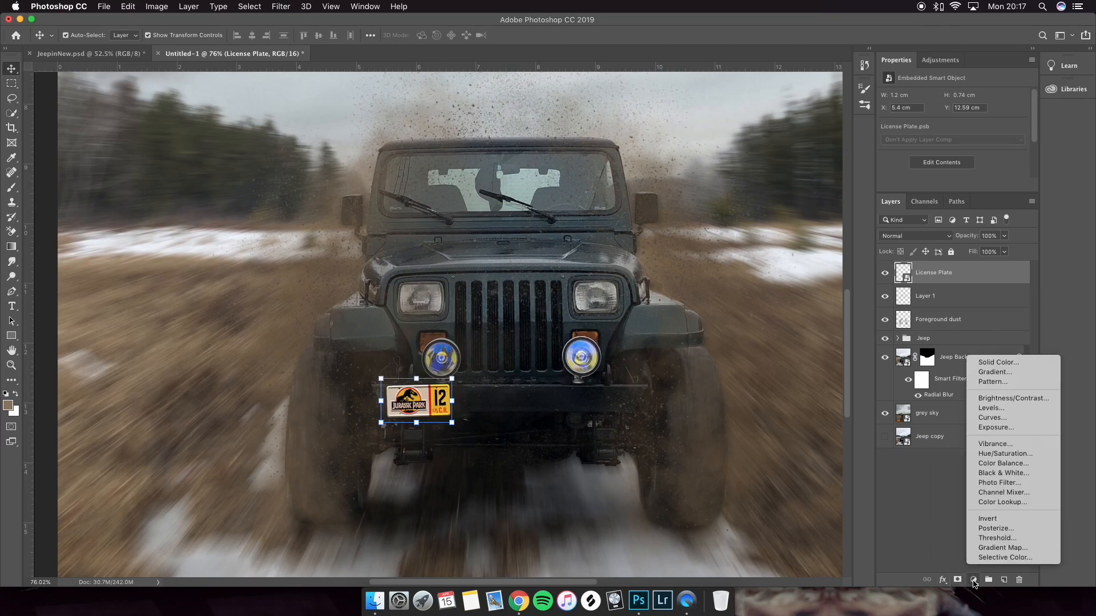
{"action": "left_click", "coordinate": [992, 417]}
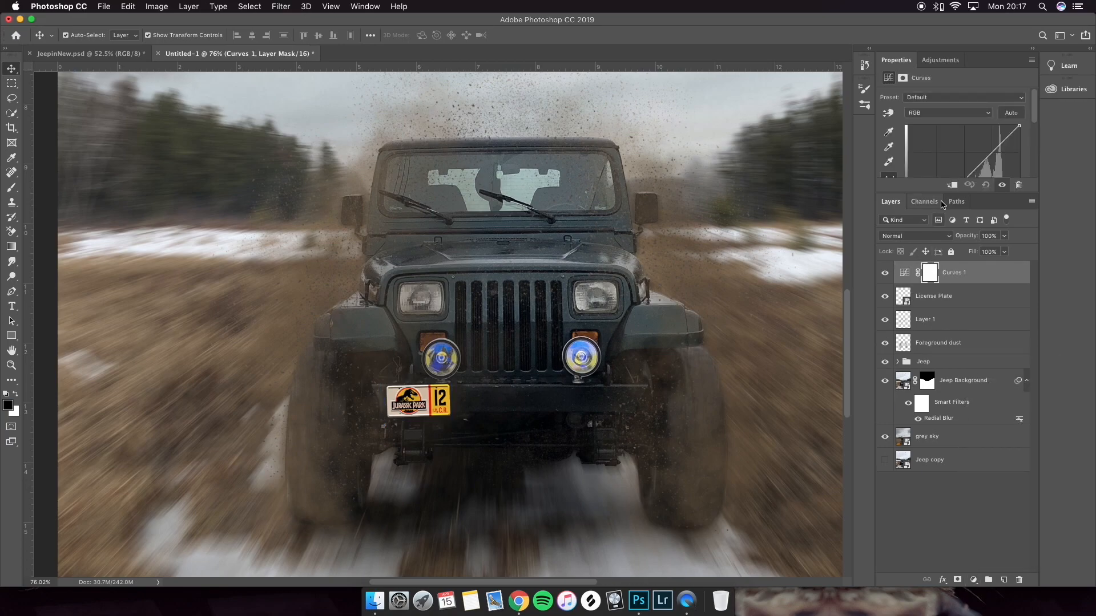
{"action": "left_click_drag", "start_coordinate": [939, 193], "coordinate": [939, 336]}
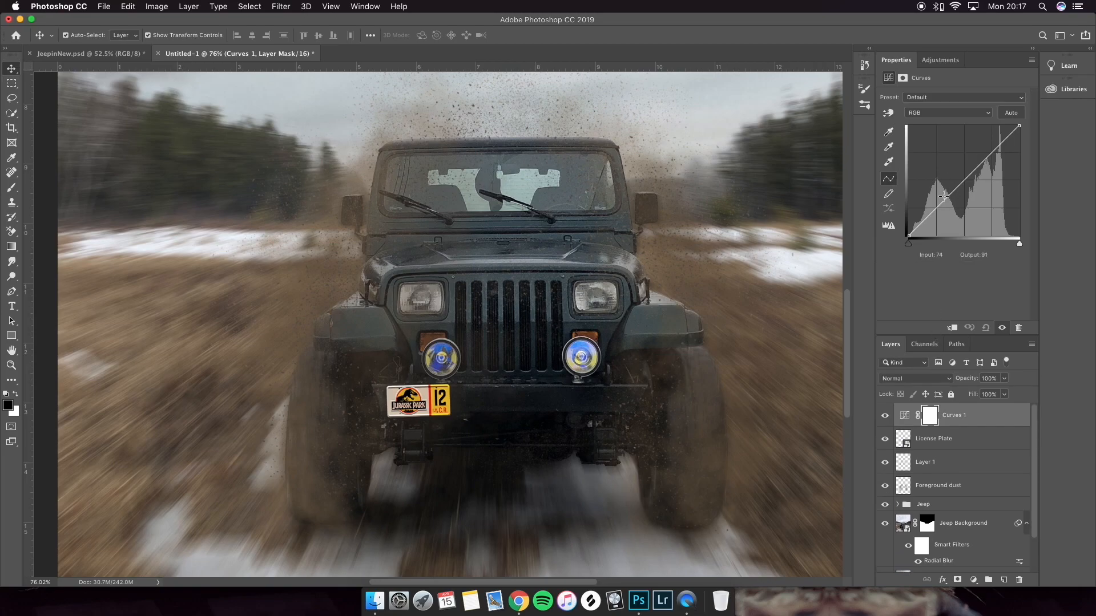
- Undo the trial brightening curve and clip the Curves adjustment to the License Plate layer
{"action": "mouse_move", "coordinate": [935, 208]}
{"action": "left_mouse_down"}
{"action": "mouse_move", "coordinate": [936, 199]}
{"action": "mouse_move", "coordinate": [936, 220]}
{"action": "mouse_move", "coordinate": [934, 198]}
{"action": "left_mouse_up"}
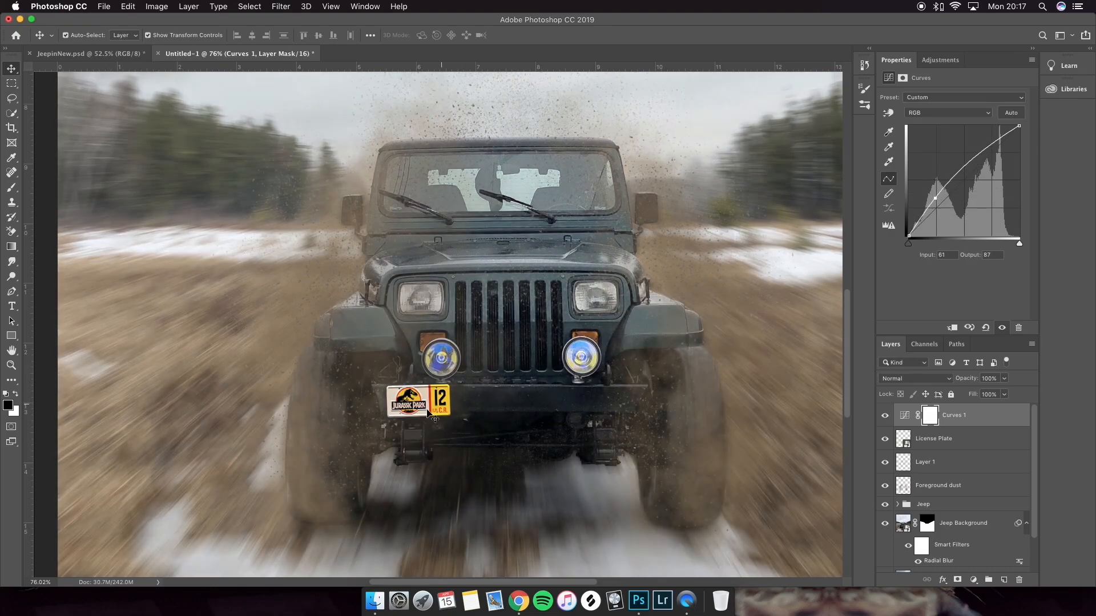
{"action": "key", "text": "super+z"}
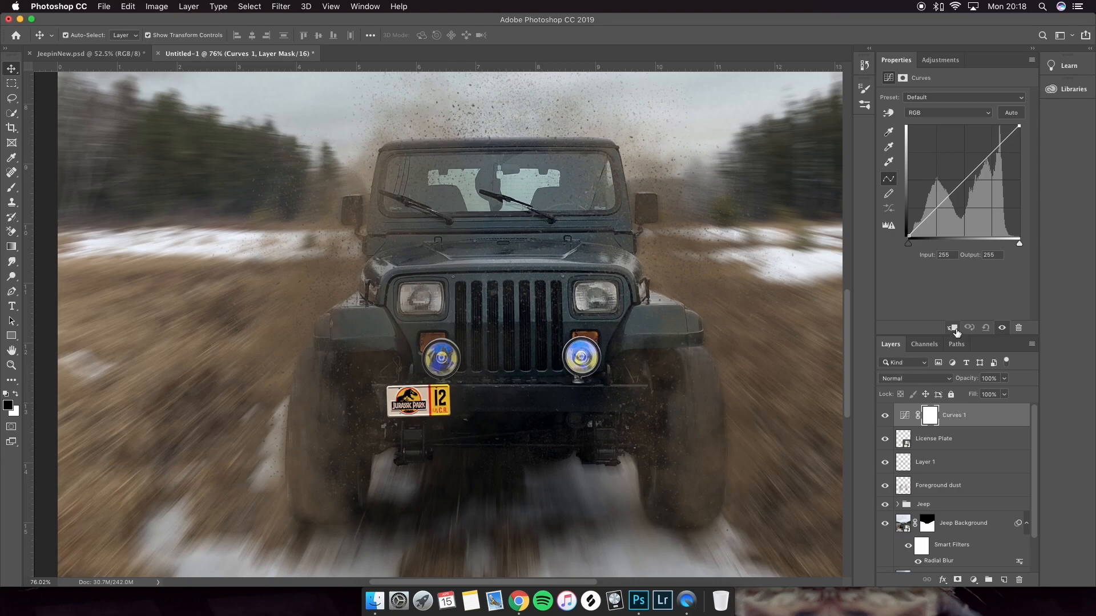
{"action": "right_click", "coordinate": [962, 415]}
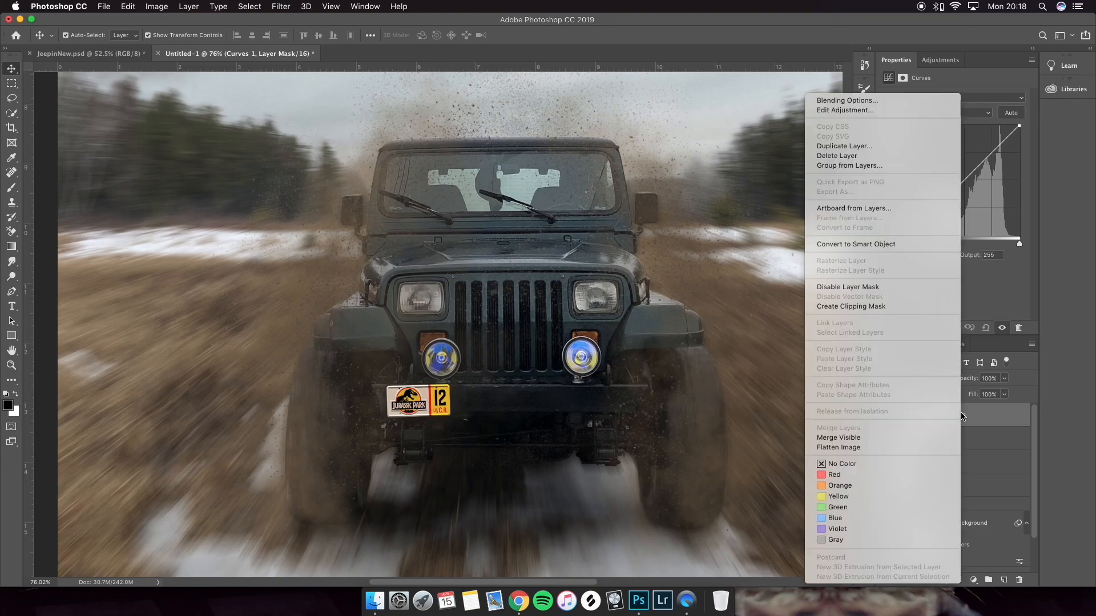
{"action": "left_click", "coordinate": [863, 307]}
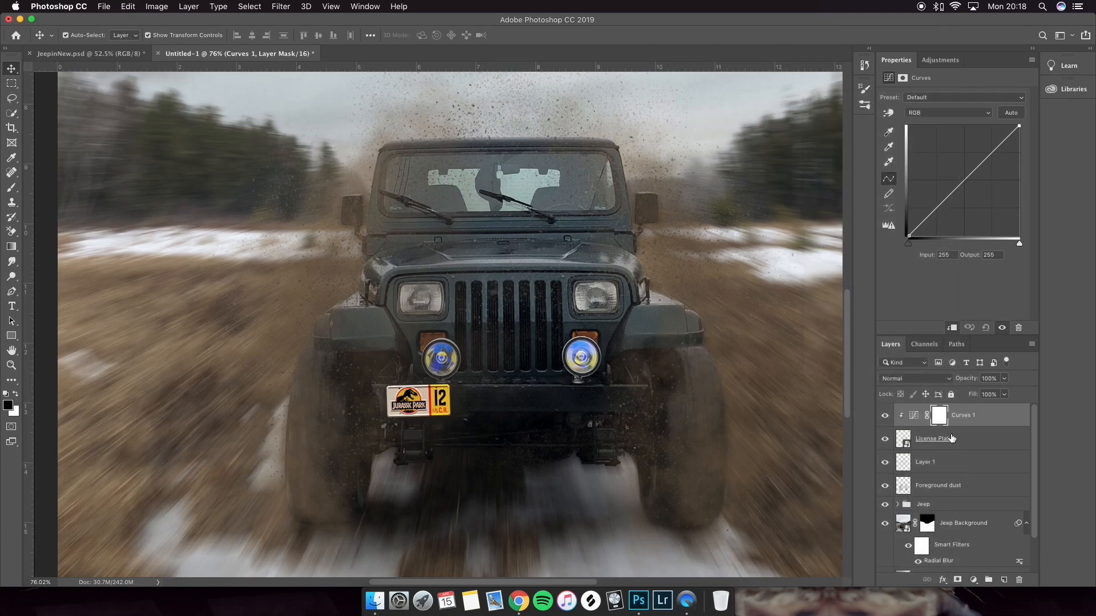
{"action": "left_click", "coordinate": [940, 441]}
{"action": "left_click", "coordinate": [902, 419]}
- Dull the license plate by raising the curve's black point to input 7, output 38 and lowering its midtones, highlights and white point
{"action": "left_click", "coordinate": [934, 212]}
{"action": "left_click_drag", "start_coordinate": [936, 211], "coordinate": [912, 222]}
{"action": "mouse_move", "coordinate": [966, 189]}
{"action": "left_mouse_down"}
{"action": "mouse_move", "coordinate": [966, 179]}
{"action": "mouse_move", "coordinate": [966, 192]}
{"action": "left_mouse_up"}
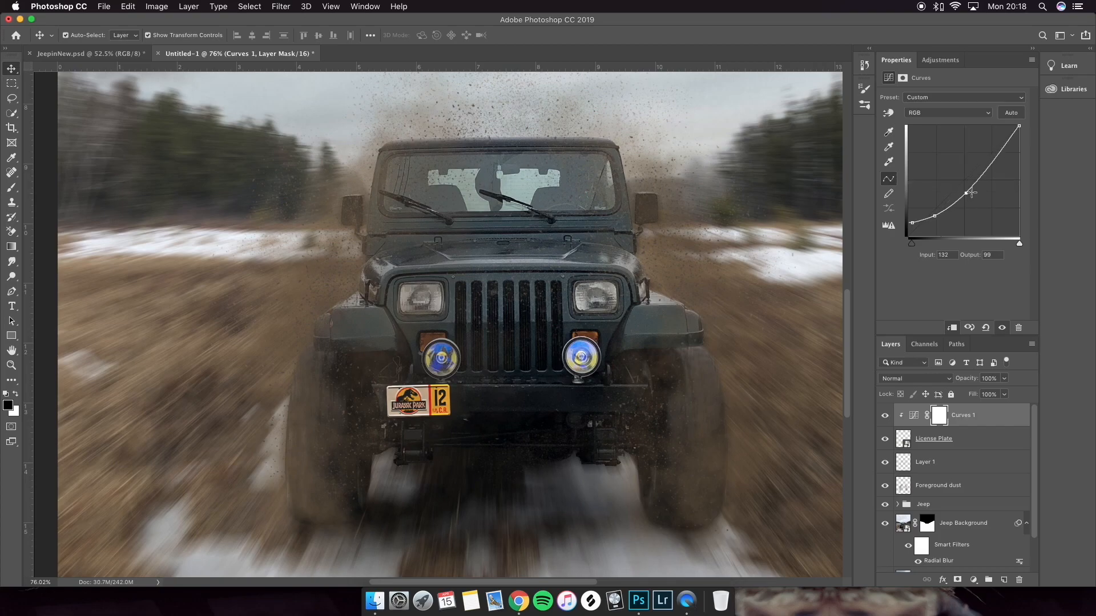
{"action": "left_click", "coordinate": [1004, 150]}
{"action": "left_click_drag", "start_coordinate": [1019, 126], "coordinate": [1001, 163]}
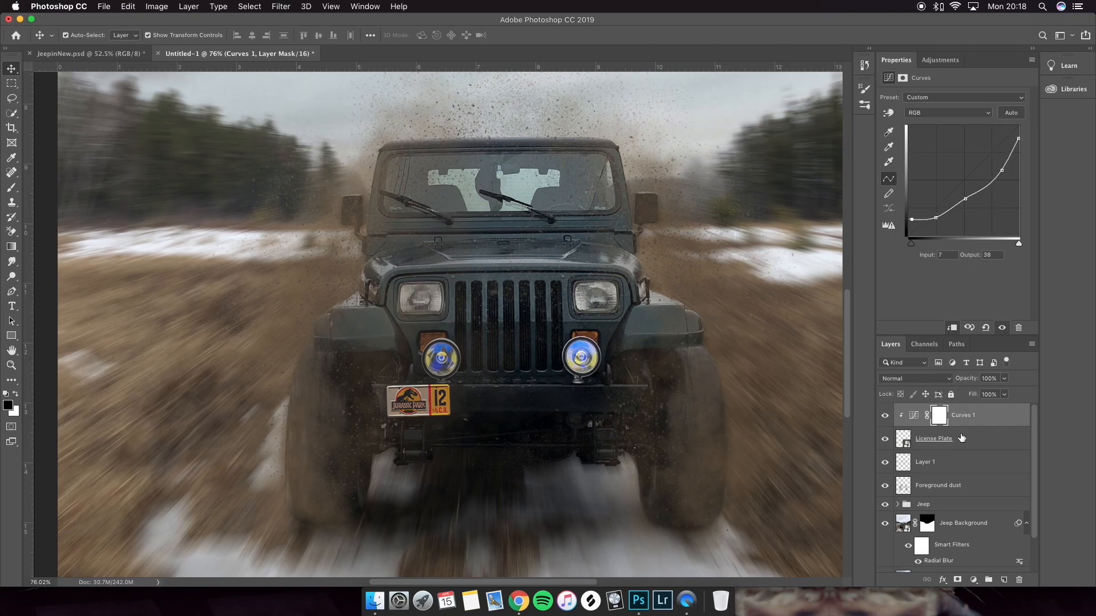
- Add a Color Balance adjustment above Curves 1 and clip it to the License Plate layer
{"action": "left_click", "coordinate": [973, 581]}
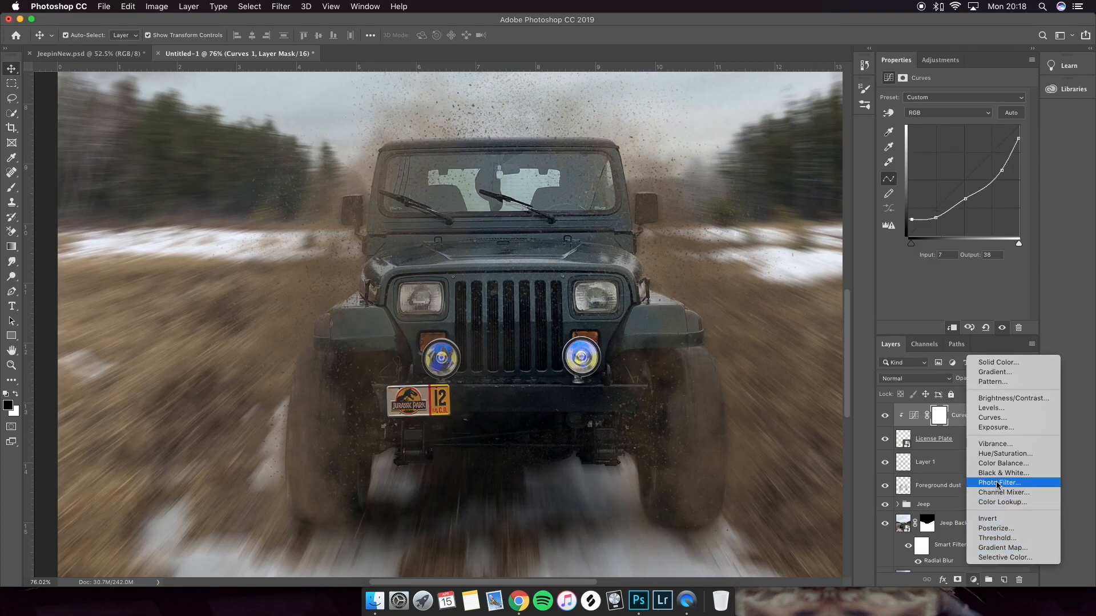
{"action": "left_click", "coordinate": [998, 465]}
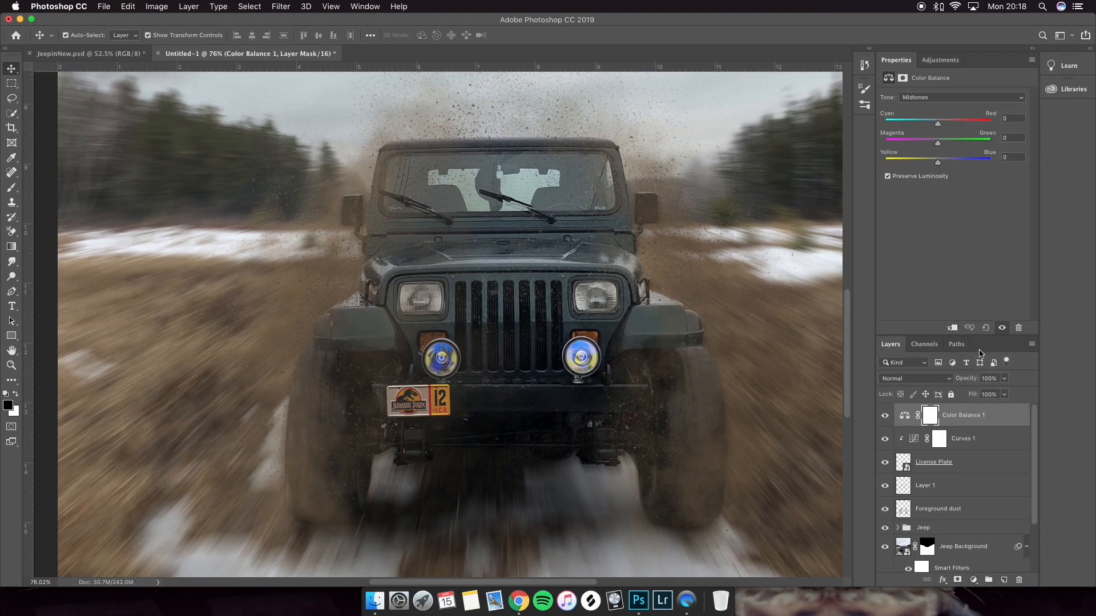
{"action": "right_click", "coordinate": [977, 417]}
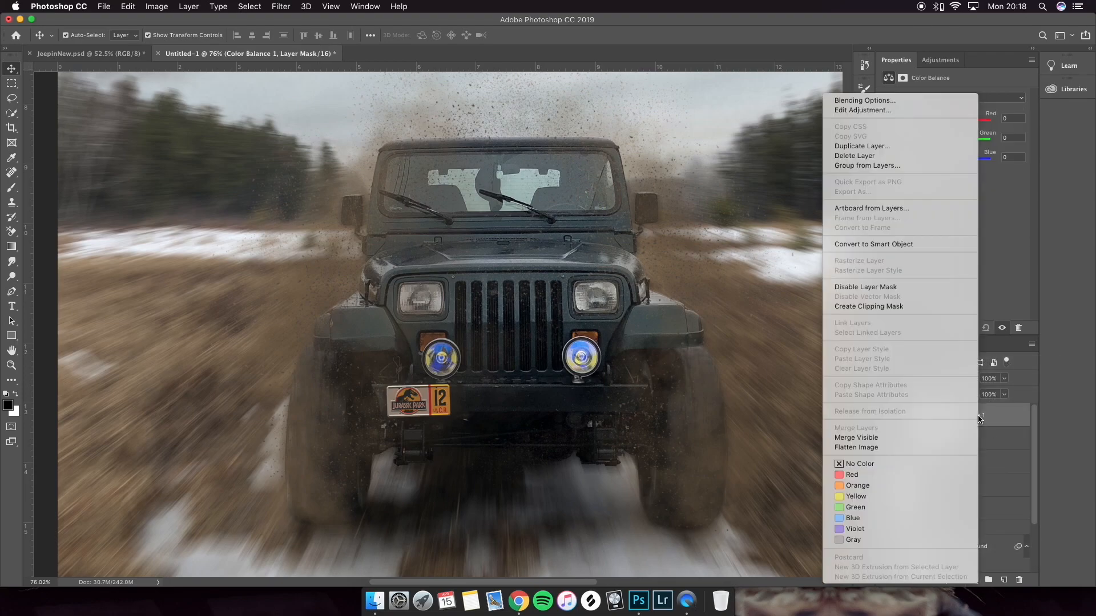
{"action": "left_click", "coordinate": [883, 307]}
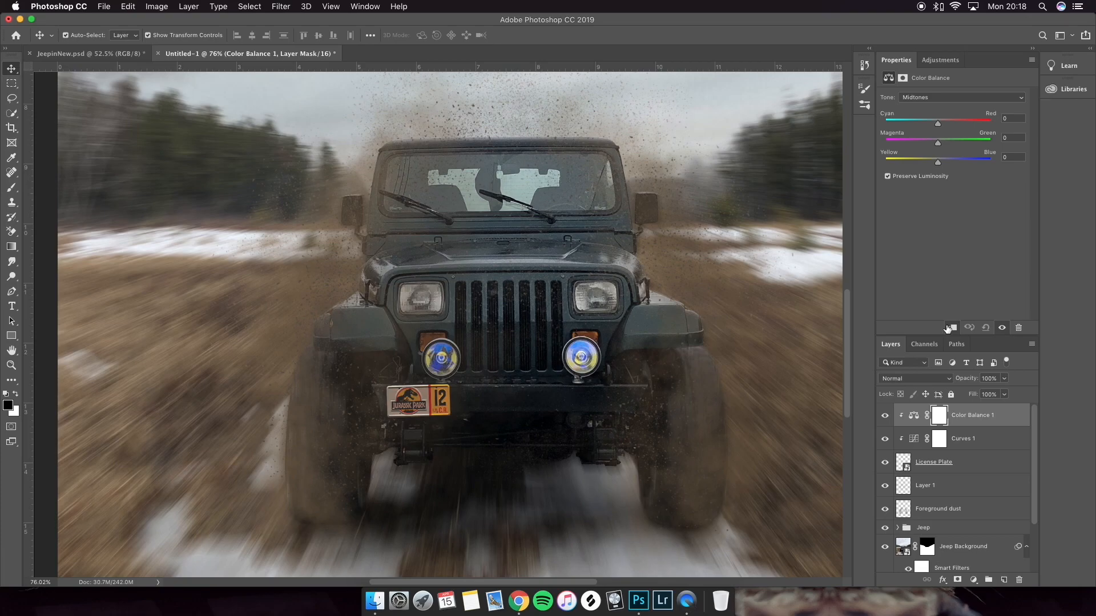
- Undo the trial color balance changes and shift the license plate's midtones slightly toward green
{"action": "mouse_move", "coordinate": [939, 163]}
{"action": "left_mouse_down"}
{"action": "mouse_move", "coordinate": [906, 166]}
{"action": "mouse_move", "coordinate": [1014, 169]}
{"action": "mouse_move", "coordinate": [942, 165]}
{"action": "left_mouse_up"}
{"action": "key", "text": "super+z"}
{"action": "left_click_drag", "start_coordinate": [939, 128], "coordinate": [943, 151]}
{"action": "key", "text": "super+z"}
{"action": "key", "text": "super+z"}
{"action": "key", "text": "super+z"}
{"action": "left_click_drag", "start_coordinate": [937, 143], "coordinate": [941, 143]}
{"action": "scroll", "coordinate": [592, 272], "scroll_direction": "down", "scroll_amount": 5}
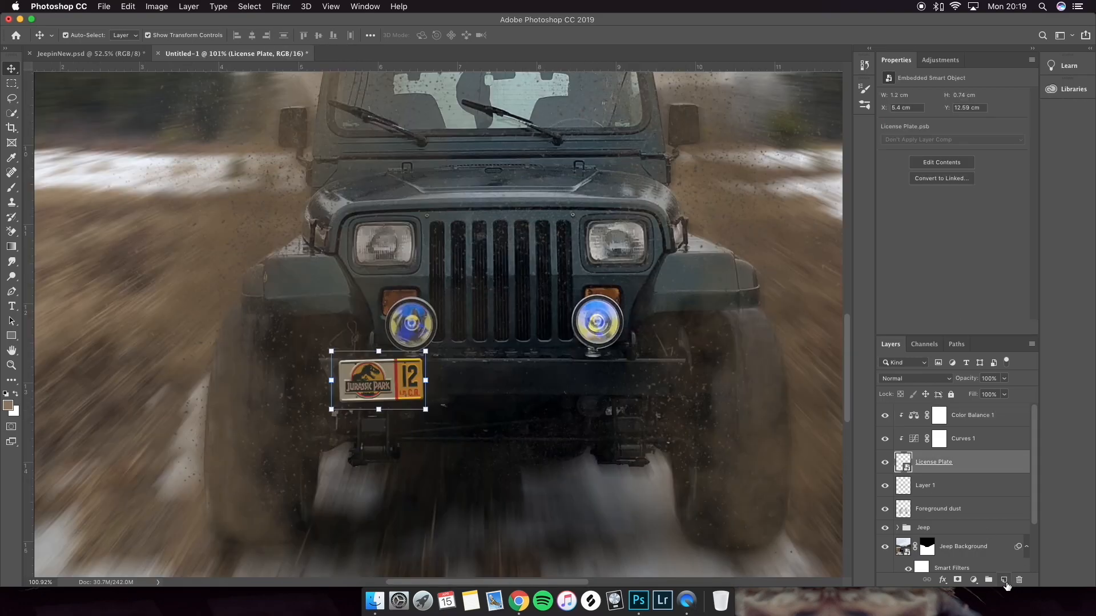
- Create a new layer clipped to License Plate and set the foreground color to black for the Brush tool
{"action": "left_click", "coordinate": [1004, 580]}
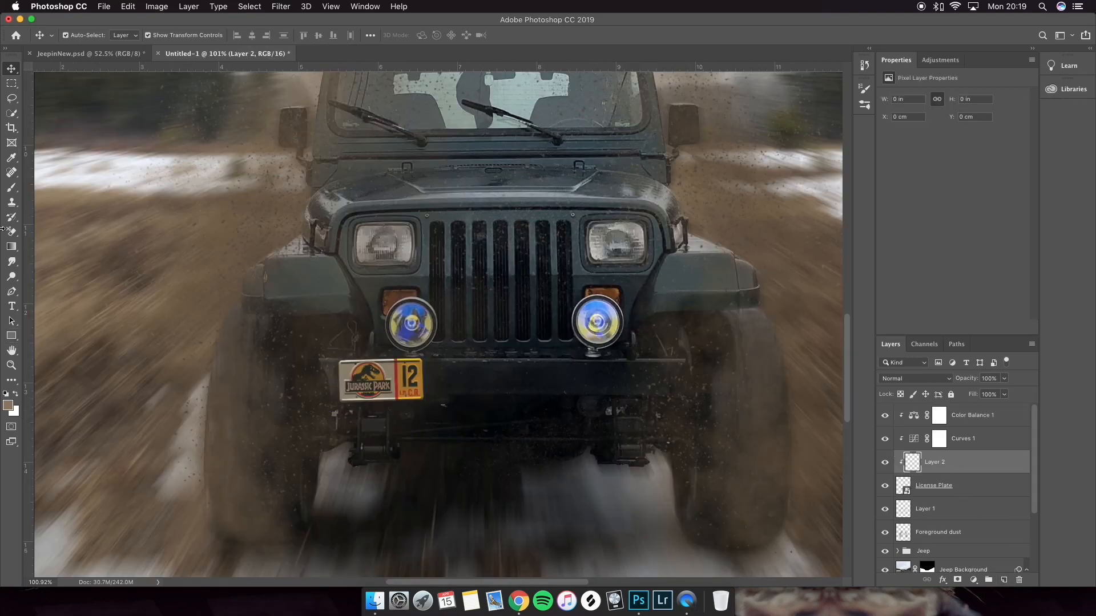
{"action": "left_click", "coordinate": [12, 158]}
{"action": "left_click", "coordinate": [8, 405]}
{"action": "left_click_drag", "start_coordinate": [722, 279], "coordinate": [645, 367]}
{"action": "left_click", "coordinate": [928, 207]}
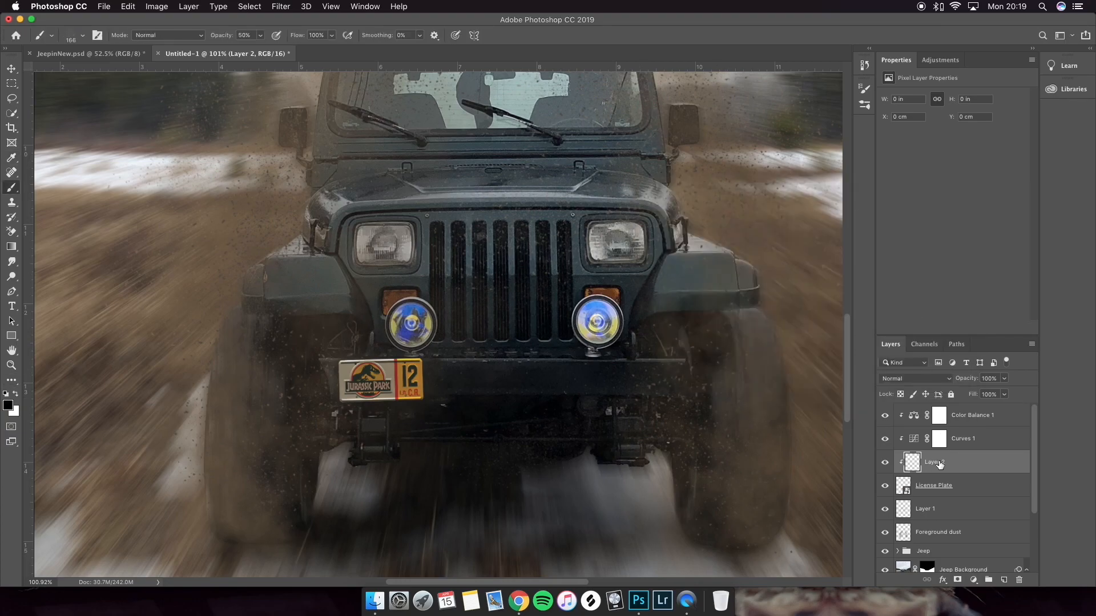
{"action": "right_click", "coordinate": [939, 464]}
{"action": "left_click", "coordinate": [951, 466]}
- Set up a Soft Round brush at 127 px and undo the trial shading strokes over the license plate
{"action": "left_click", "coordinate": [82, 36]}
{"action": "left_click_drag", "start_coordinate": [112, 71], "coordinate": [120, 71]}
{"action": "left_click_drag", "start_coordinate": [323, 324], "coordinate": [446, 322]}
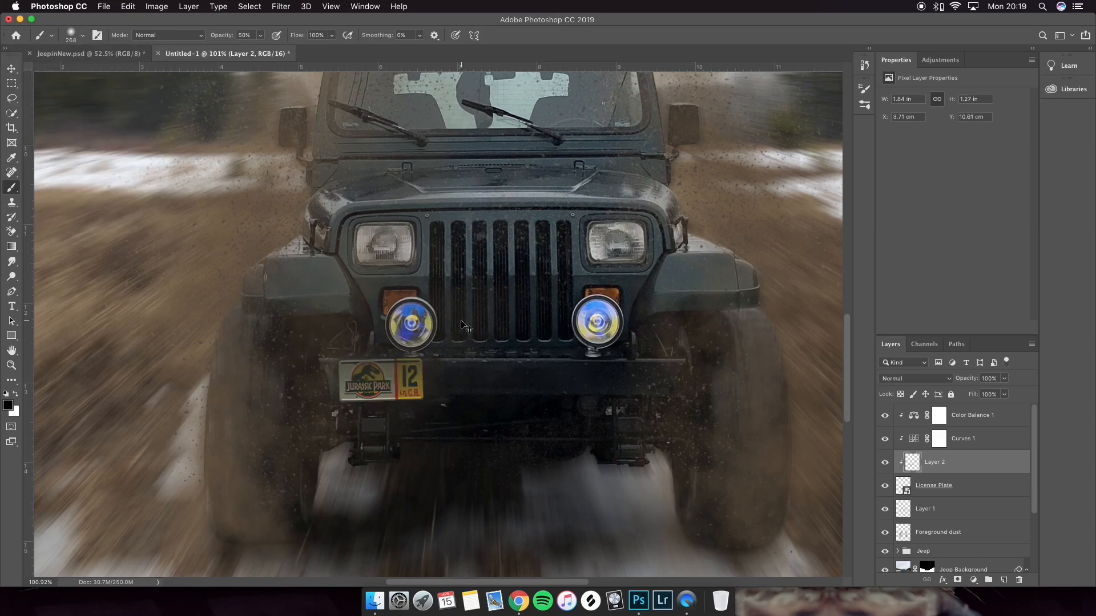
{"action": "key", "text": "super+z"}
{"action": "left_click", "coordinate": [75, 38]}
{"action": "left_click_drag", "start_coordinate": [119, 71], "coordinate": [105, 71]}
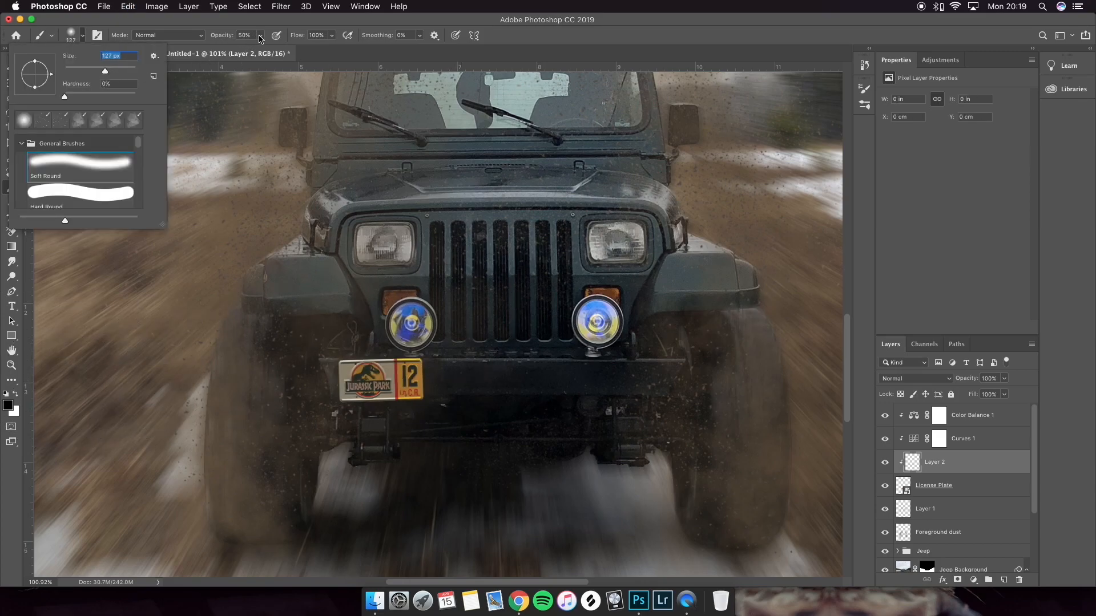
{"action": "left_click_drag", "start_coordinate": [300, 335], "coordinate": [469, 335]}
{"action": "key", "text": "super+z"}
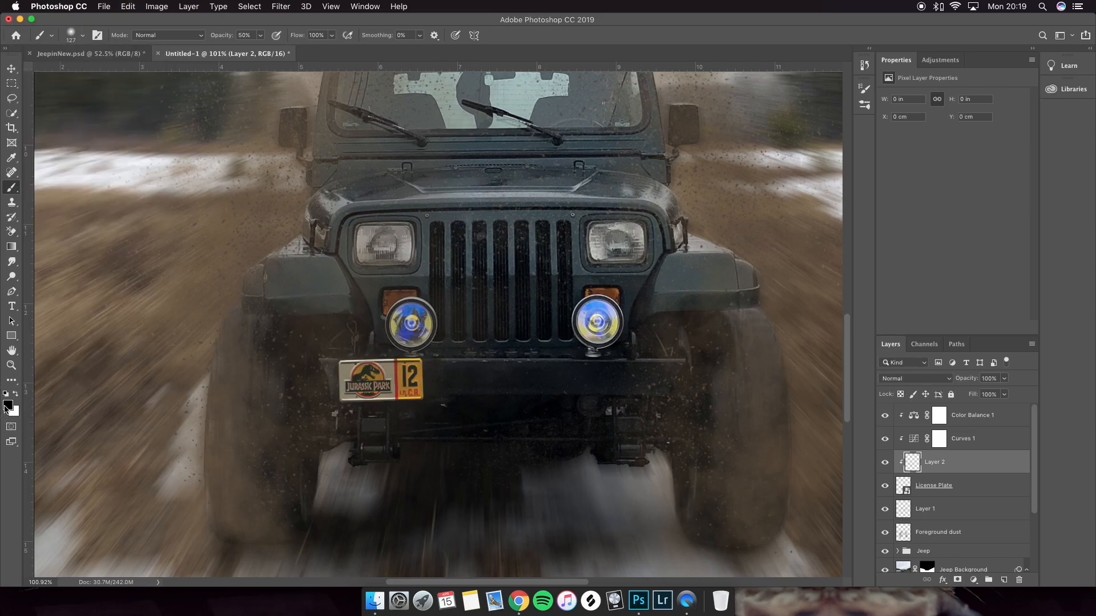
- Move Layer 2 above Color Balance 1, undo the test stroke, and lower the brush opacity to 18%
{"action": "left_click_drag", "start_coordinate": [965, 460], "coordinate": [967, 416]}
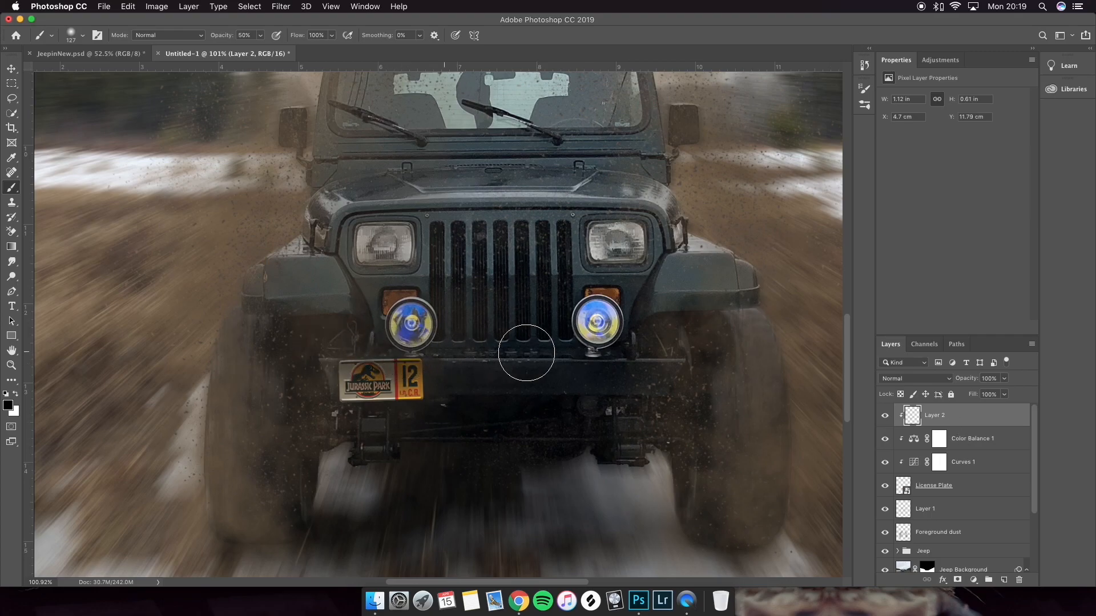
{"action": "key", "text": "super+z"}
{"action": "left_click", "coordinate": [260, 35]}
{"action": "left_click_drag", "start_coordinate": [259, 50], "coordinate": [242, 49]}
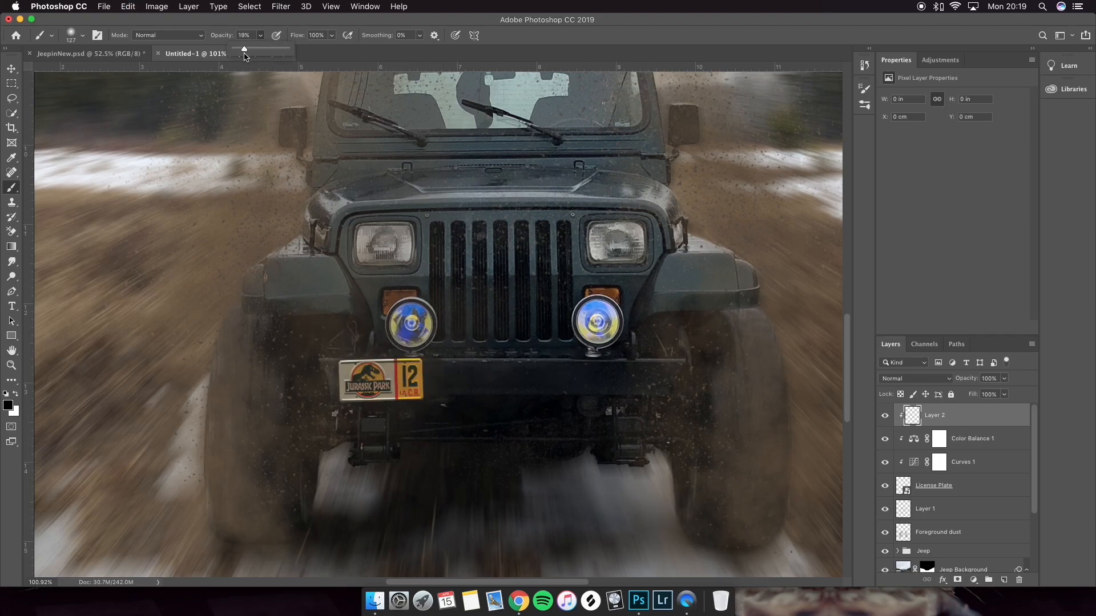
- Paint soft black shading along the upper and lower edges of the license plate on Layer 2
{"action": "left_click", "coordinate": [319, 352]}
{"action": "mouse_move", "coordinate": [321, 352]}
{"action": "left_mouse_down"}
{"action": "mouse_move", "coordinate": [446, 335]}
{"action": "mouse_move", "coordinate": [360, 331]}
{"action": "mouse_move", "coordinate": [474, 340]}
{"action": "mouse_move", "coordinate": [345, 334]}
{"action": "mouse_move", "coordinate": [428, 336]}
{"action": "left_mouse_up"}
{"action": "mouse_move", "coordinate": [460, 384]}
{"action": "left_mouse_down"}
{"action": "mouse_move", "coordinate": [438, 445]}
{"action": "mouse_move", "coordinate": [354, 430]}
{"action": "mouse_move", "coordinate": [320, 406]}
{"action": "mouse_move", "coordinate": [308, 421]}
{"action": "left_mouse_up"}
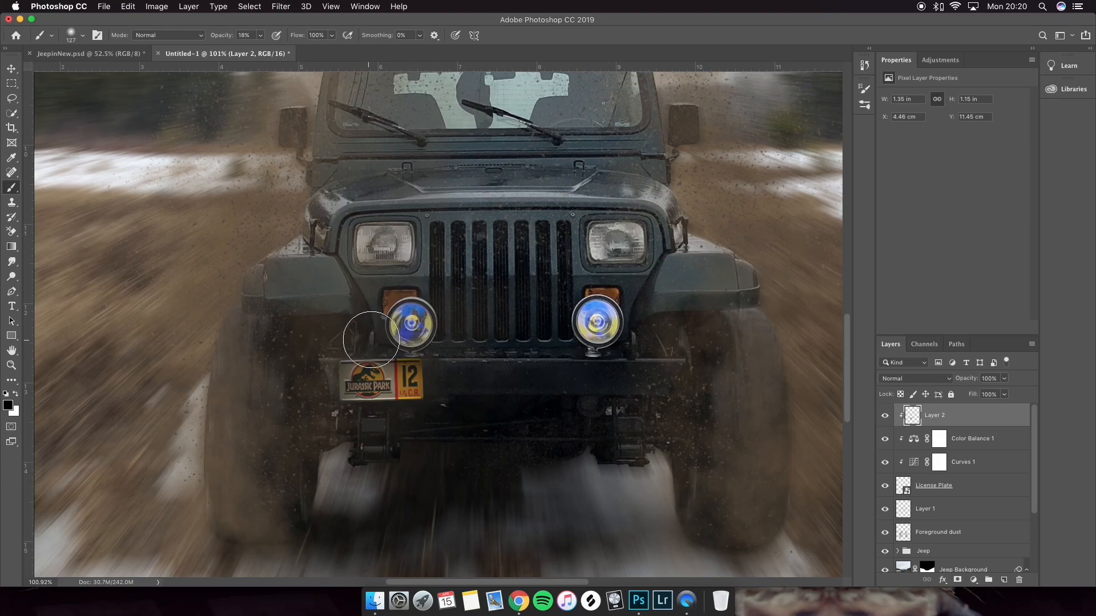
{"action": "mouse_move", "coordinate": [413, 427]}
{"action": "left_mouse_down"}
{"action": "mouse_move", "coordinate": [385, 432]}
{"action": "mouse_move", "coordinate": [367, 416]}
{"action": "left_mouse_up"}
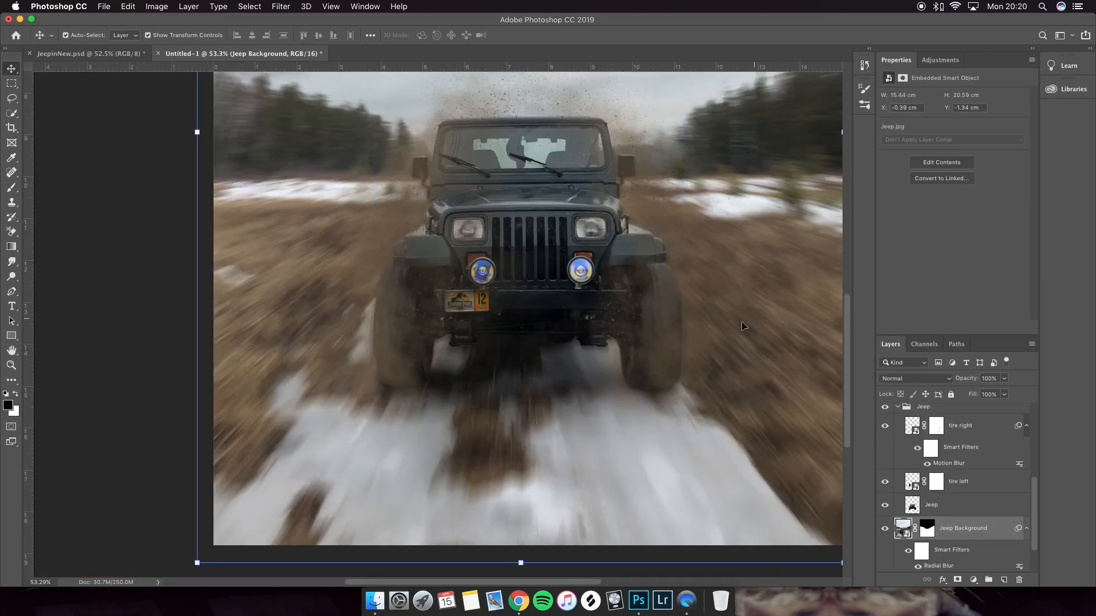
{"action": "key", "text": "super+0"}
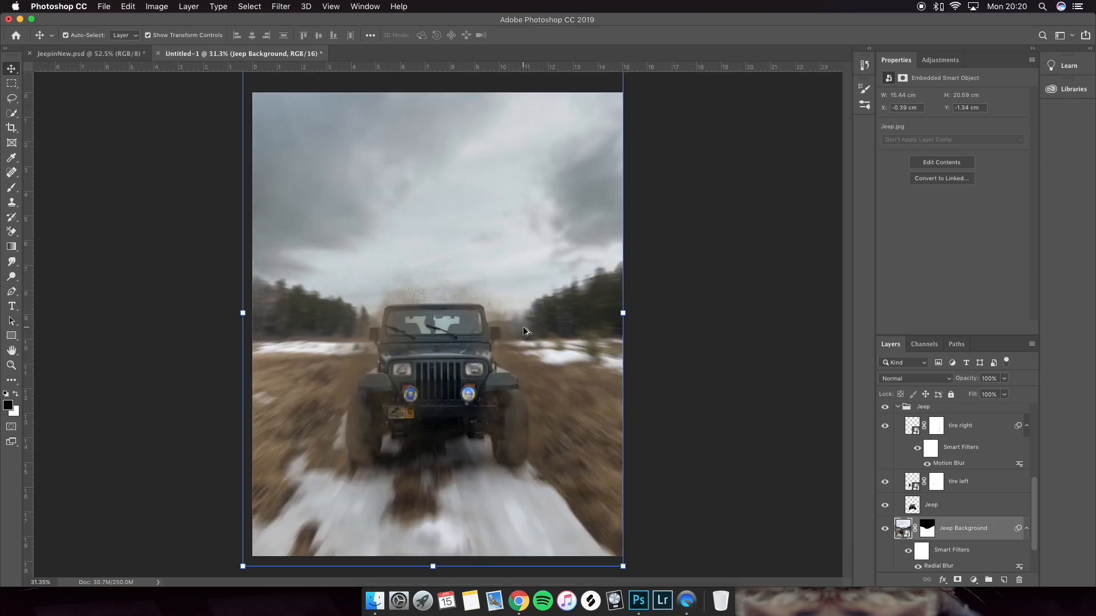
{"action": "scroll", "coordinate": [414, 439], "scroll_direction": "up", "scroll_amount": 5}
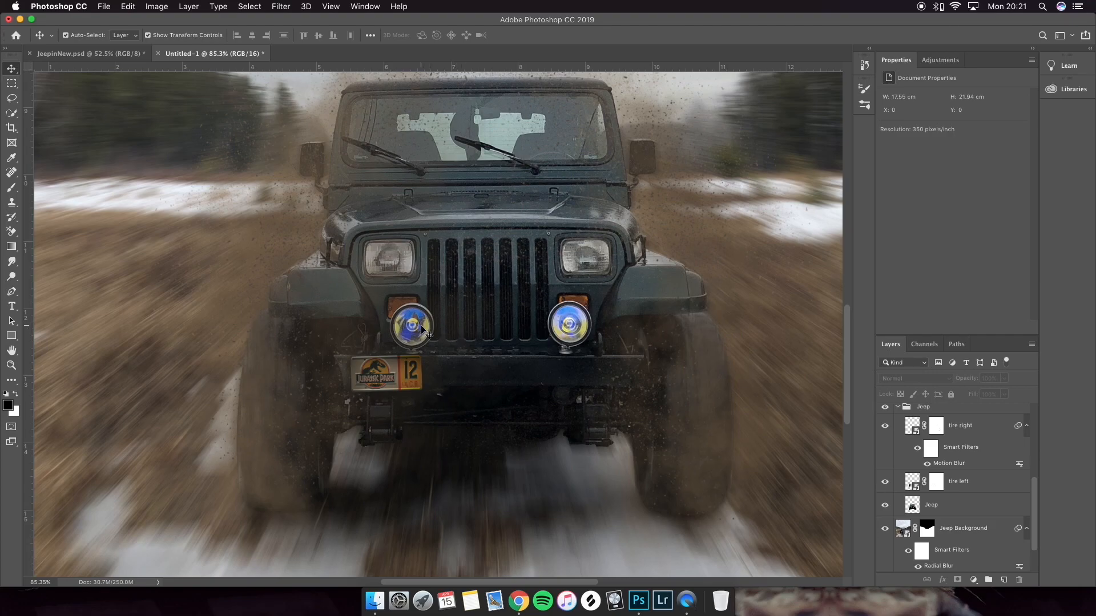
{"action": "scroll", "coordinate": [401, 320], "scroll_direction": "right", "scroll_amount": 2}
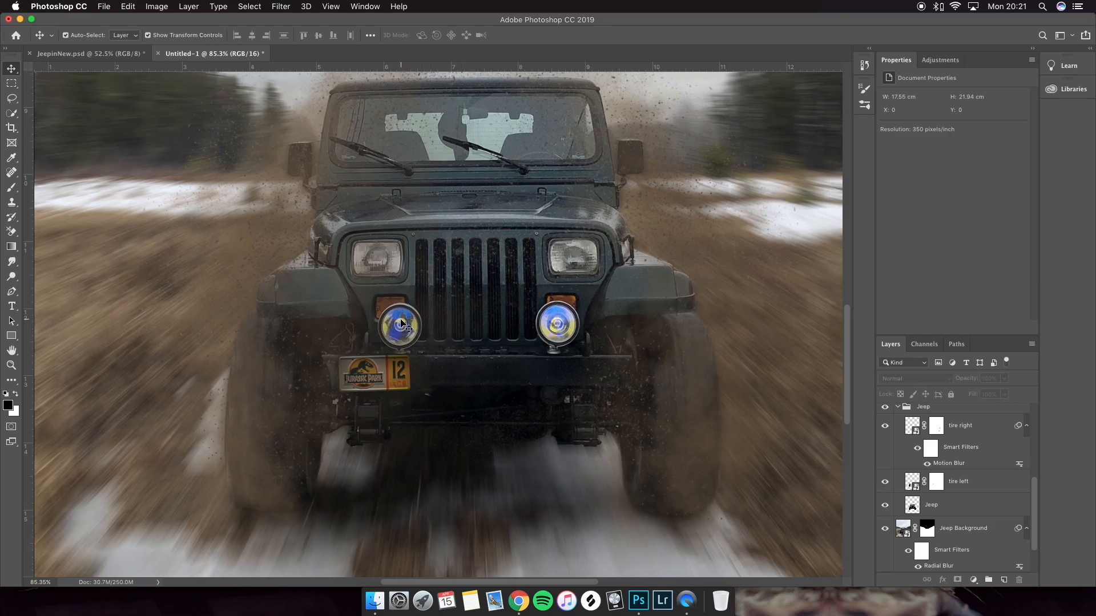
{"action": "scroll", "coordinate": [401, 323], "scroll_direction": "right", "scroll_amount": 4}
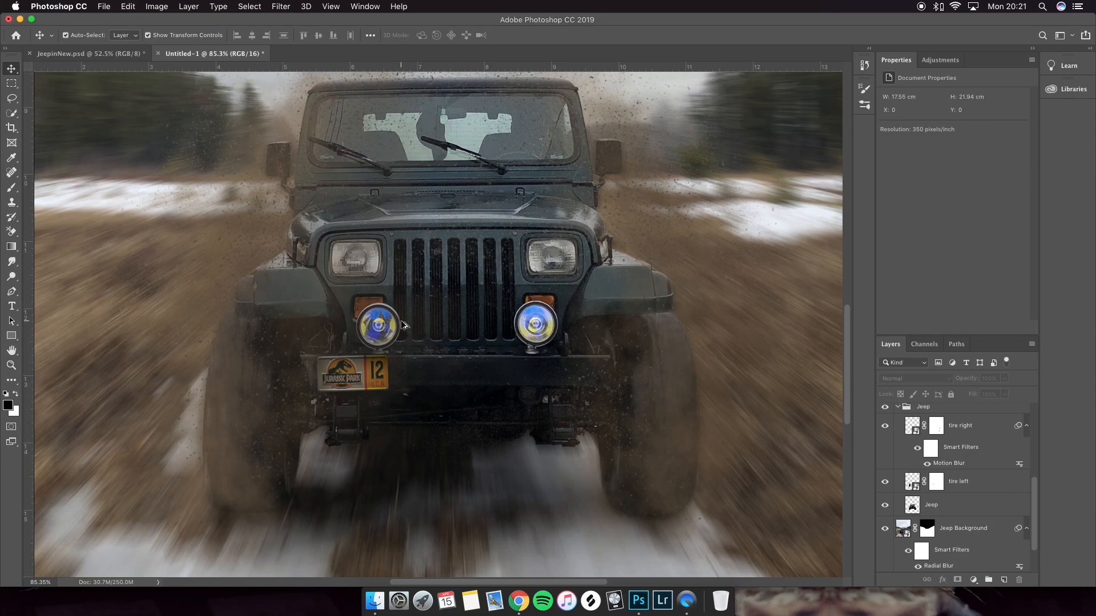
{"action": "scroll", "coordinate": [402, 325], "scroll_direction": "down", "scroll_amount": 3}
{"action": "scroll", "coordinate": [402, 322], "scroll_direction": "up", "scroll_amount": 3}
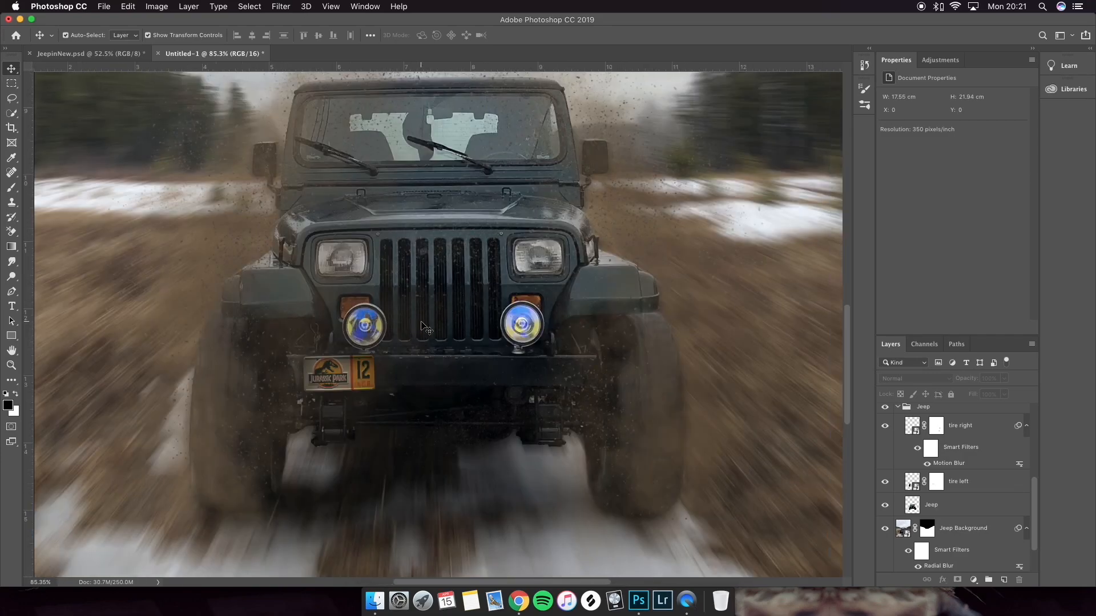
{"action": "left_click", "coordinate": [535, 322]}
{"action": "left_click", "coordinate": [686, 403]}
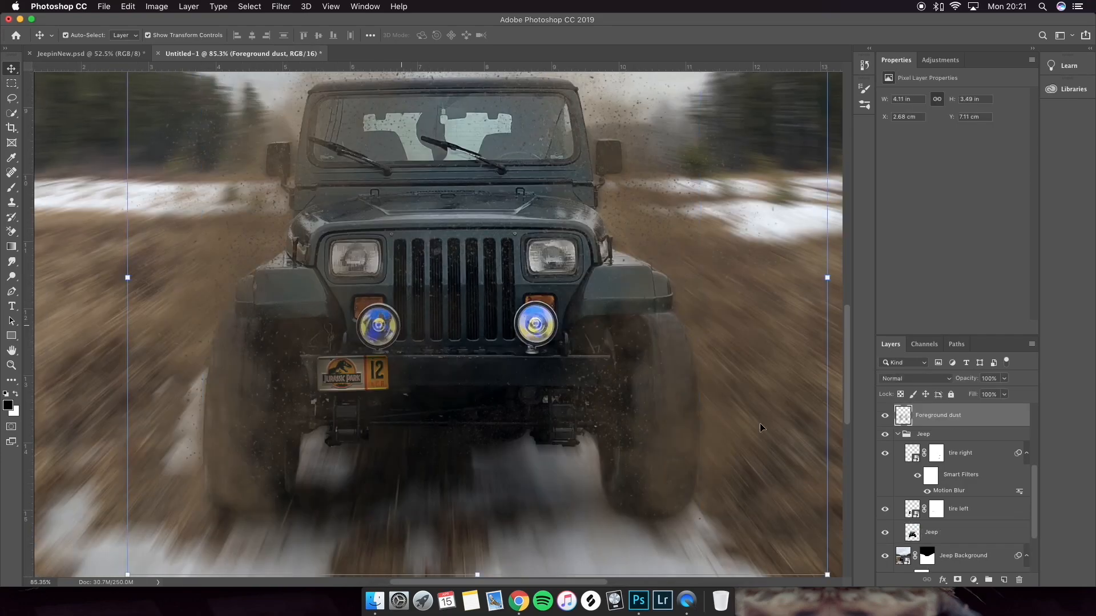
{"action": "left_click", "coordinate": [897, 436]}
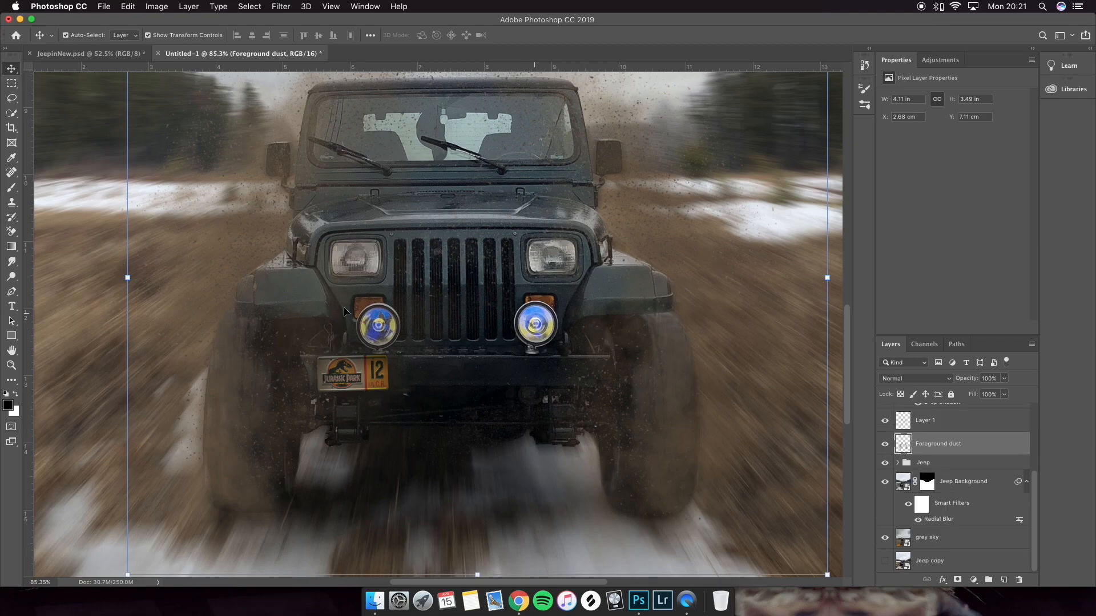
{"action": "scroll", "coordinate": [599, 343], "scroll_direction": "down", "scroll_amount": 1}
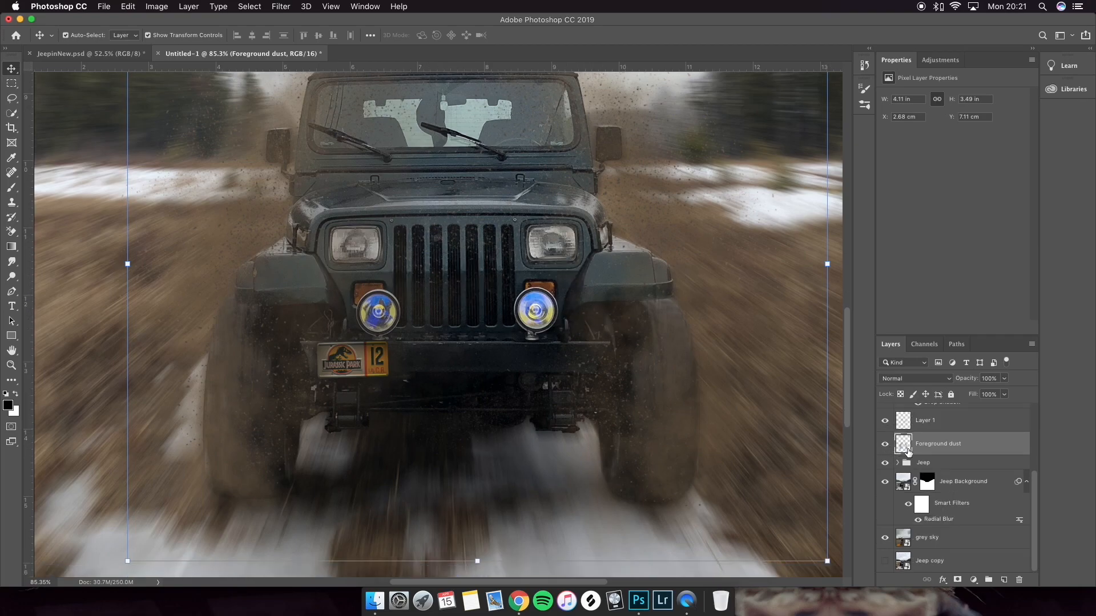
- Duplicate the Jeep layer inside the Jeep group and rename the copy "fog lights"
{"action": "left_click", "coordinate": [897, 464]}
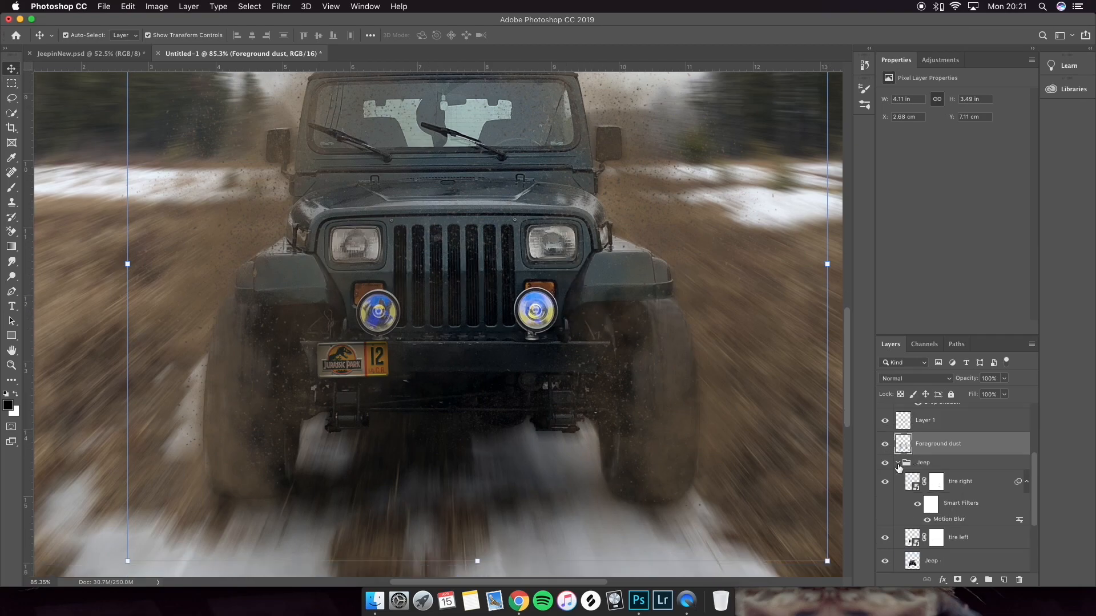
{"action": "scroll", "coordinate": [929, 467], "scroll_direction": "down", "scroll_amount": 3}
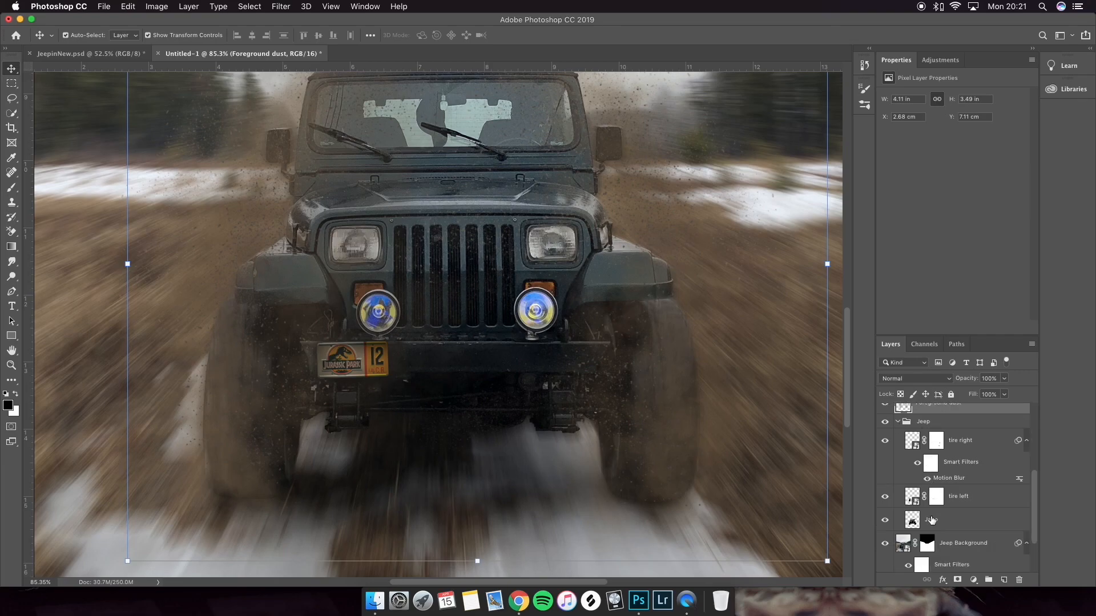
{"action": "left_click", "coordinate": [969, 529]}
{"action": "key", "text": "super+j"}
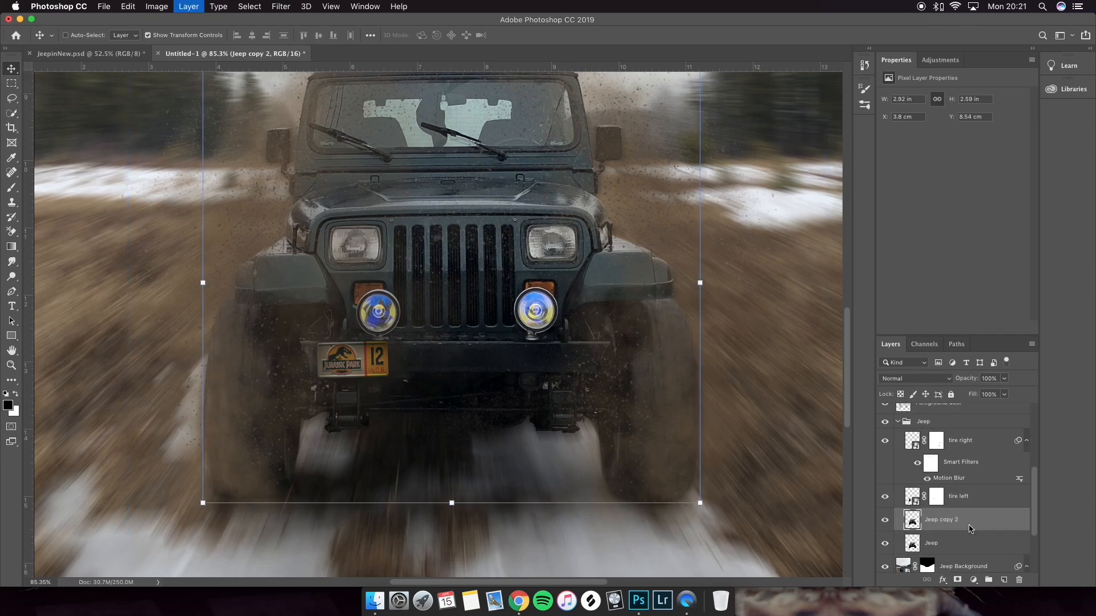
{"action": "scroll", "coordinate": [965, 522], "scroll_direction": "down", "scroll_amount": 2}
{"action": "key", "text": "BackSpace"}
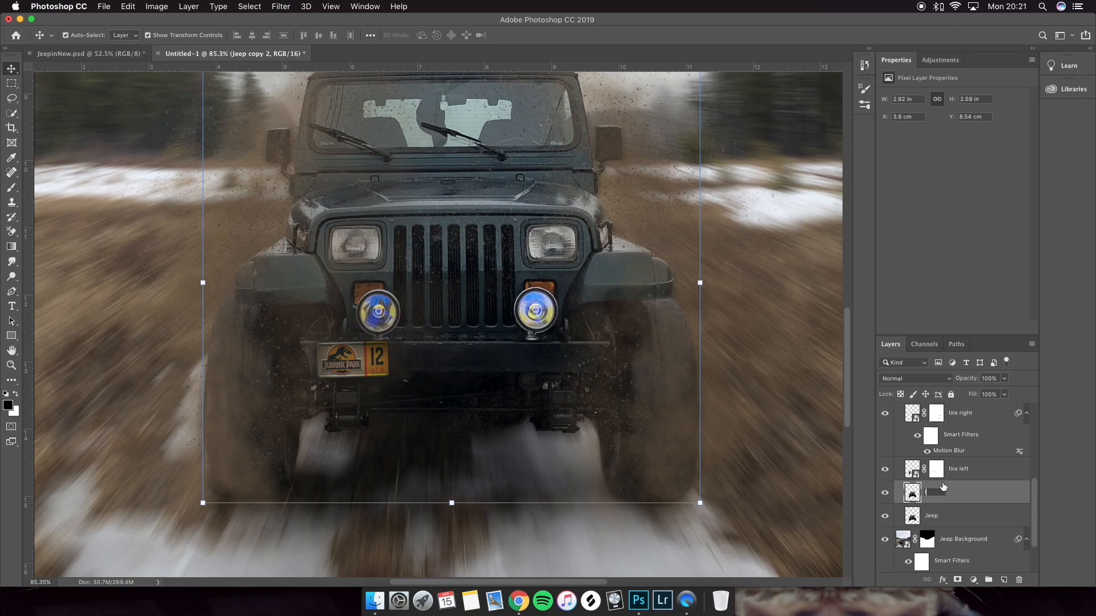
{"action": "key", "text": "Return"}
- Select the lenses of both fog lights with the Quick Selection tool and mask the fog lights layer to that selection
{"action": "left_click_drag", "start_coordinate": [11, 114], "coordinate": [61, 118]}
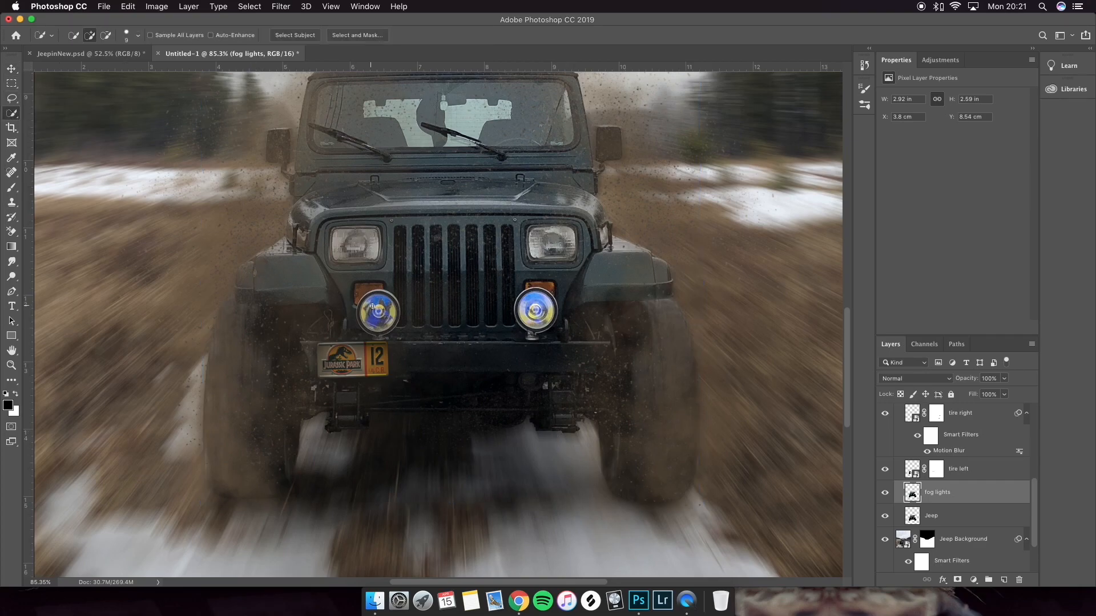
{"action": "scroll", "coordinate": [361, 313], "scroll_direction": "up", "scroll_amount": 5}
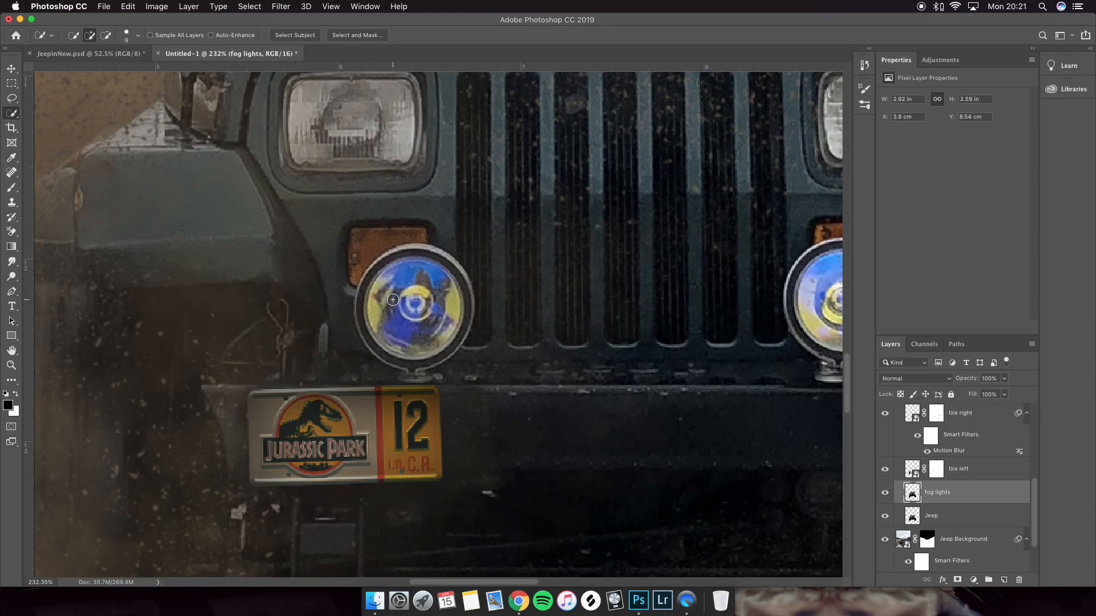
{"action": "scroll", "coordinate": [386, 292], "scroll_direction": "right", "scroll_amount": 1}
{"action": "mouse_move", "coordinate": [386, 292]}
{"action": "left_mouse_down"}
{"action": "mouse_move", "coordinate": [372, 319]}
{"action": "mouse_move", "coordinate": [406, 324]}
{"action": "mouse_move", "coordinate": [410, 281]}
{"action": "mouse_move", "coordinate": [386, 278]}
{"action": "mouse_move", "coordinate": [400, 272]}
{"action": "mouse_move", "coordinate": [420, 296]}
{"action": "left_mouse_up"}
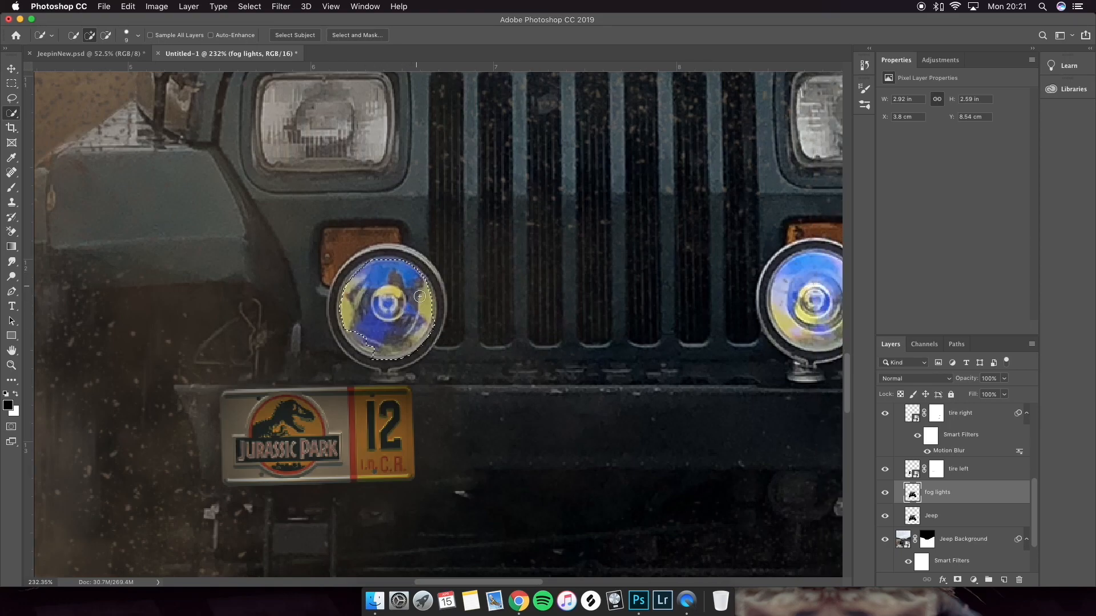
{"action": "mouse_move", "coordinate": [350, 340]}
{"action": "left_mouse_down"}
{"action": "mouse_move", "coordinate": [372, 351]}
{"action": "mouse_move", "coordinate": [363, 343]}
{"action": "left_mouse_up"}
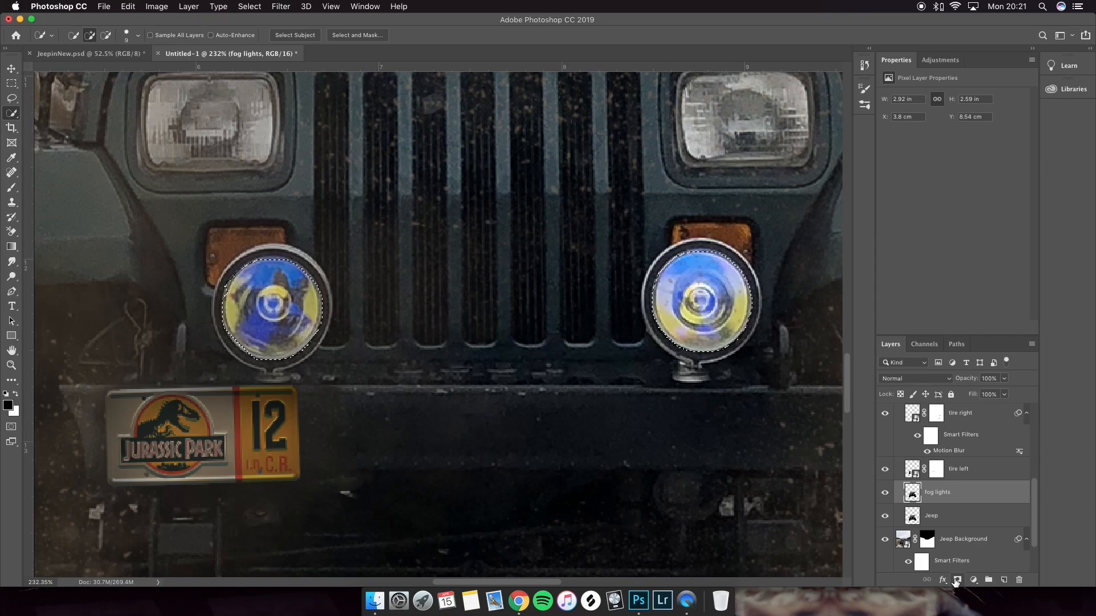
{"action": "left_click", "coordinate": [957, 579]}
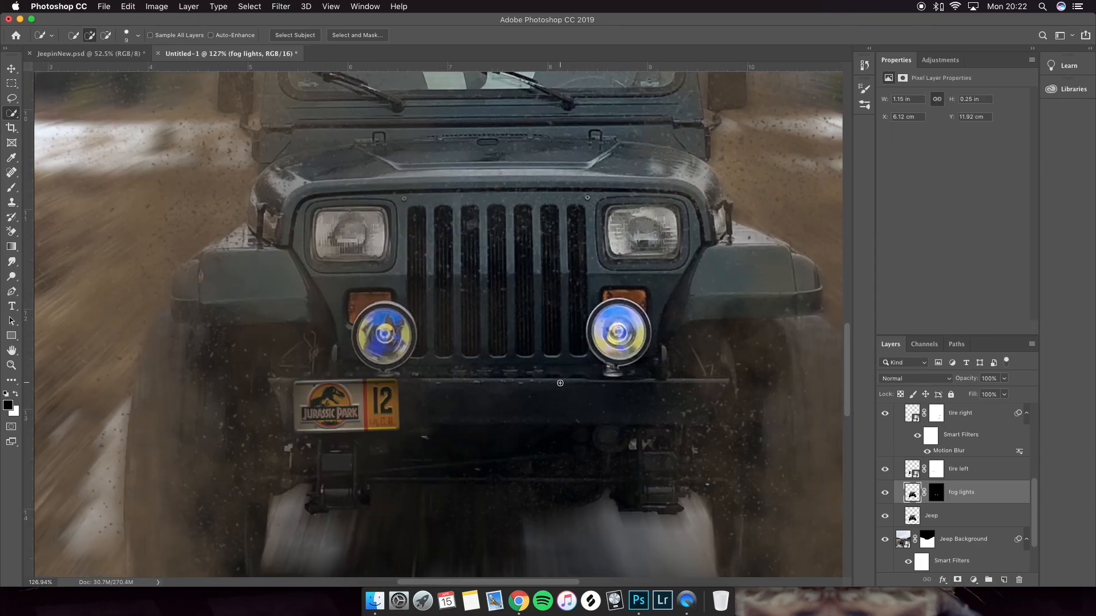
- Add a Hue/Saturation adjustment clipped to the fog lights layer, with saturation at -58 and lightness at -11
{"action": "scroll", "coordinate": [560, 382], "scroll_direction": "right", "scroll_amount": 2}
{"action": "key", "text": "v"}
{"action": "scroll", "coordinate": [463, 316], "scroll_direction": "right", "scroll_amount": 3}
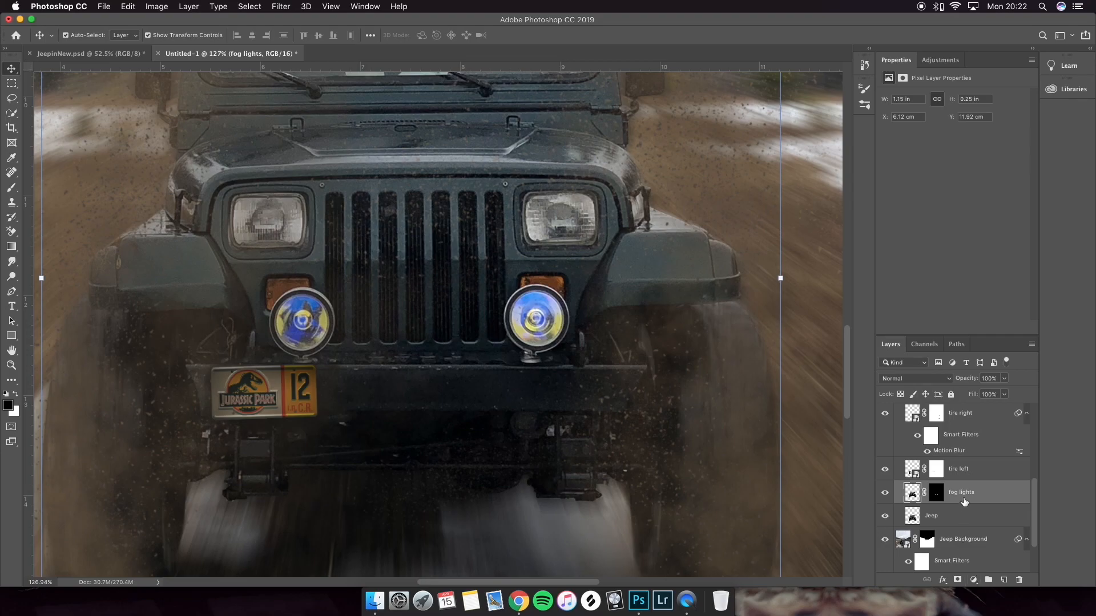
{"action": "scroll", "coordinate": [963, 497], "scroll_direction": "down", "scroll_amount": 1}
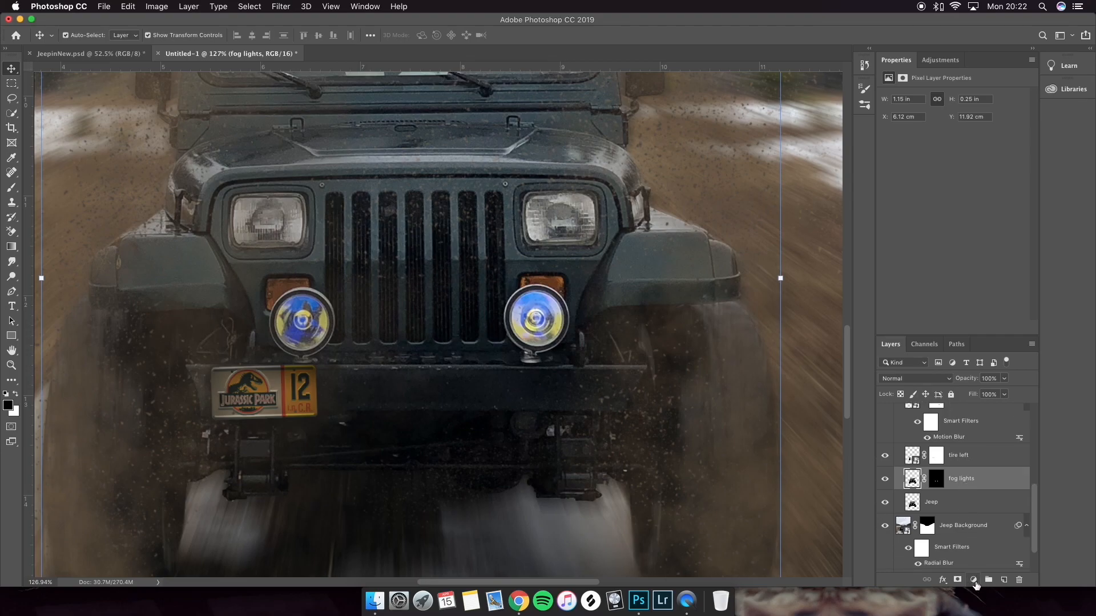
{"action": "left_click", "coordinate": [974, 580]}
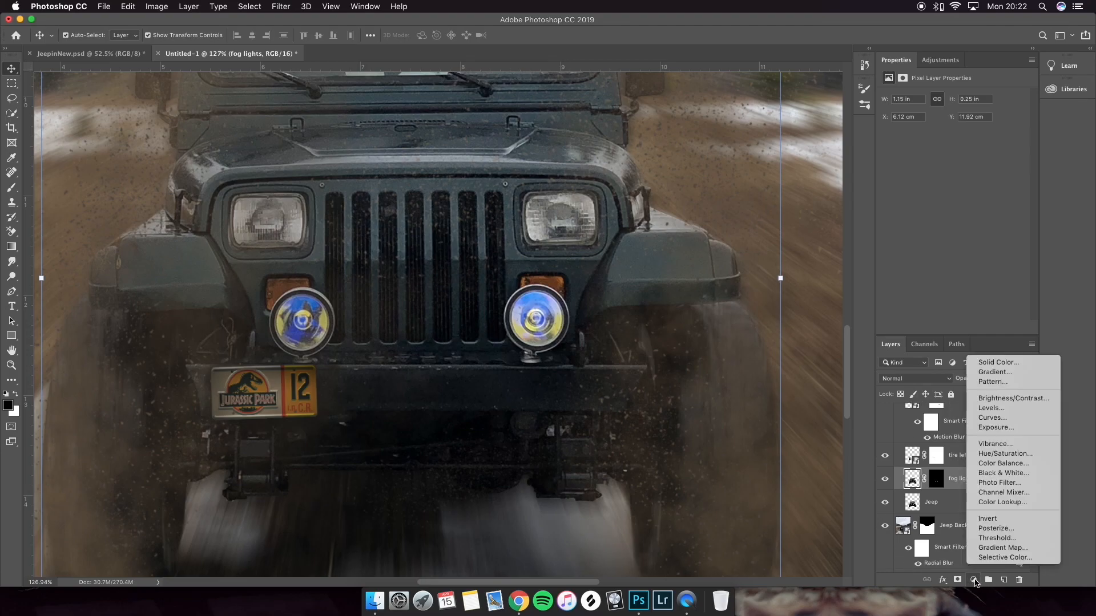
{"action": "left_click", "coordinate": [1010, 457]}
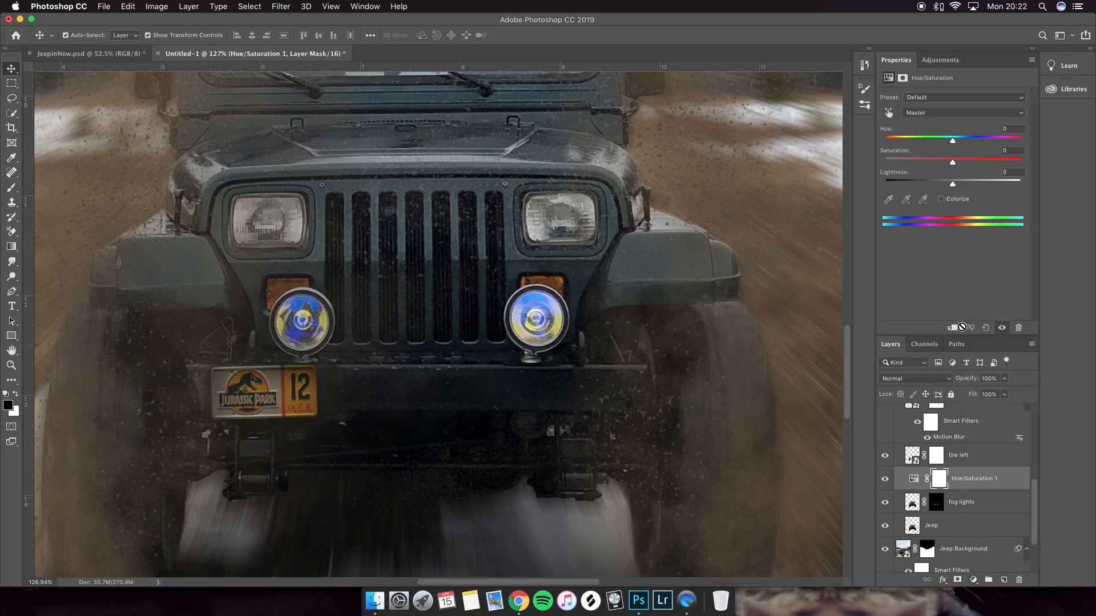
{"action": "right_click", "coordinate": [972, 478]}
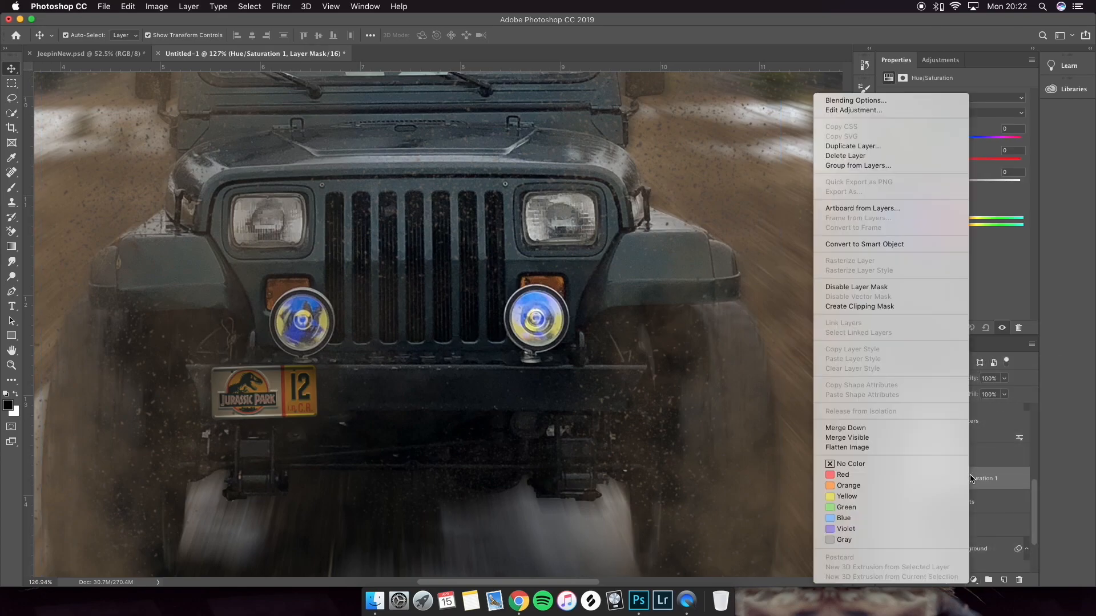
{"action": "left_click", "coordinate": [875, 307]}
{"action": "left_click_drag", "start_coordinate": [951, 163], "coordinate": [929, 166]}
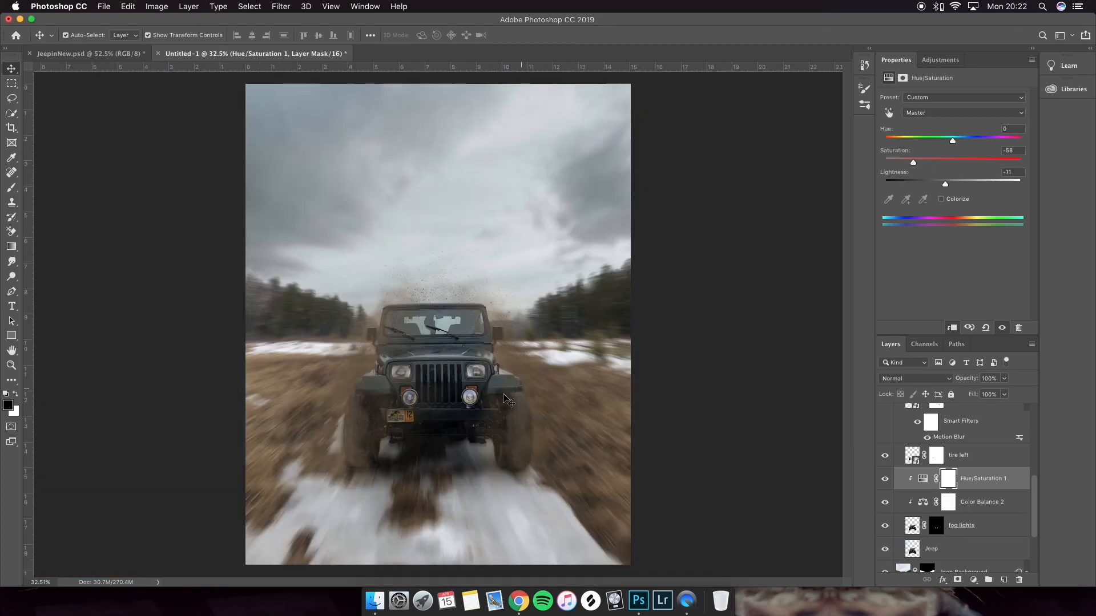
- Create a new empty layer directly above the Jeep layer, beneath the fog lights layer
{"action": "key", "text": "super+0"}
{"action": "scroll", "coordinate": [486, 344], "scroll_direction": "up", "scroll_amount": 5}
{"action": "scroll", "coordinate": [338, 353], "scroll_direction": "down", "scroll_amount": 1}
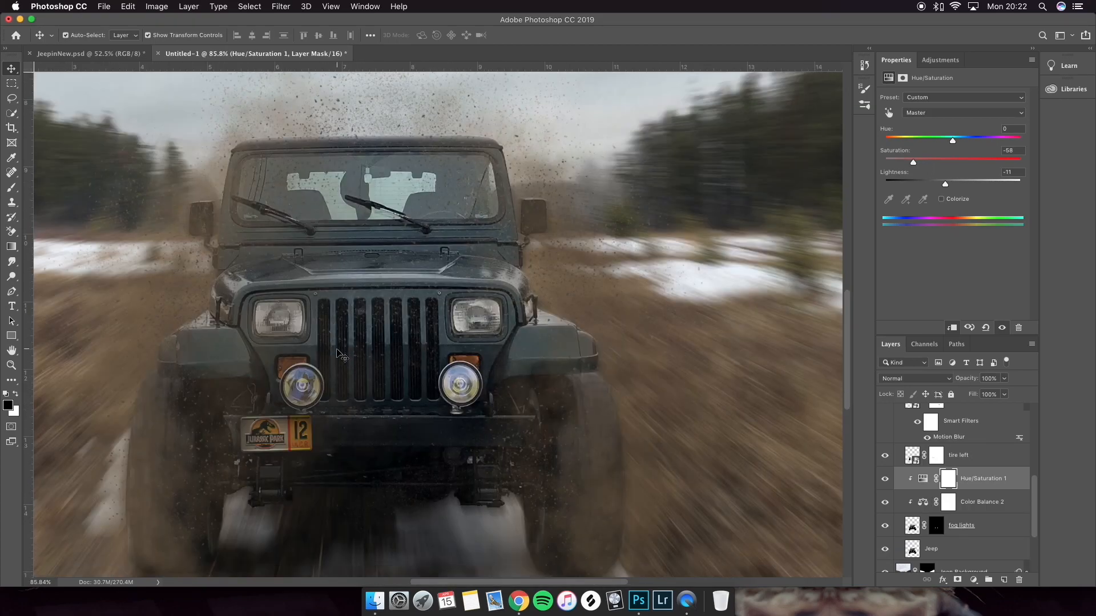
{"action": "scroll", "coordinate": [325, 341], "scroll_direction": "up", "scroll_amount": 2}
{"action": "scroll", "coordinate": [324, 340], "scroll_direction": "left", "scroll_amount": 3}
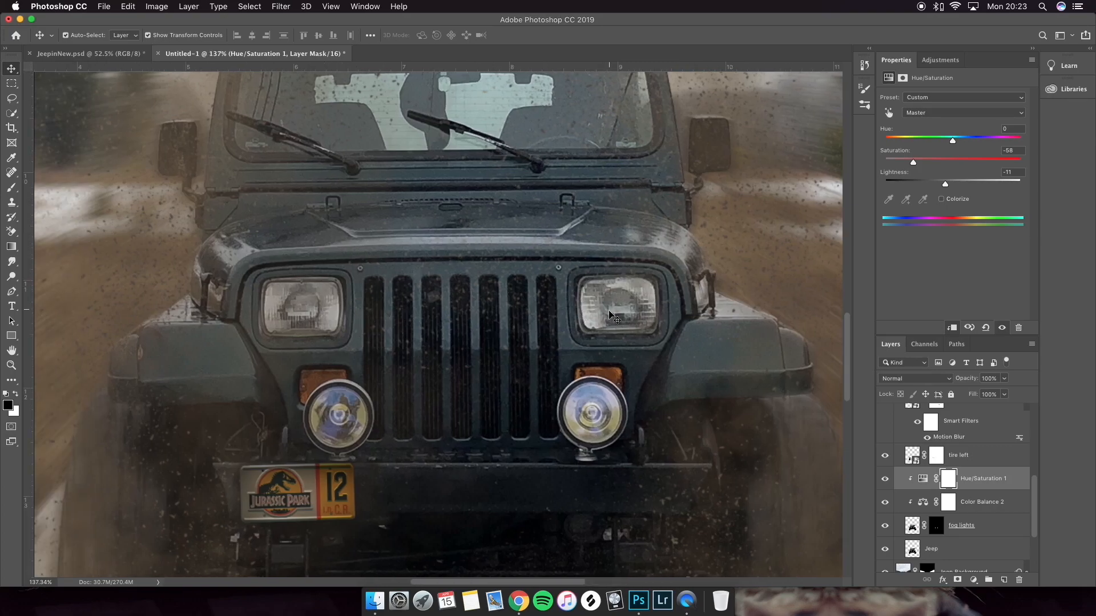
{"action": "scroll", "coordinate": [912, 479], "scroll_direction": "down", "scroll_amount": 1}
{"action": "left_click", "coordinate": [951, 535]}
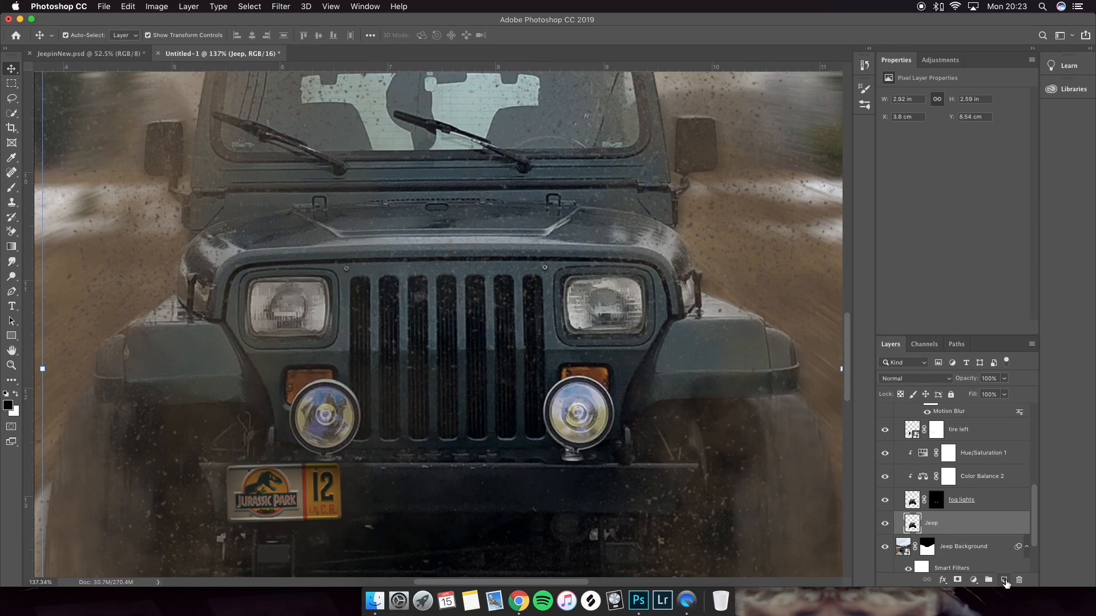
{"action": "left_click", "coordinate": [1004, 580]}
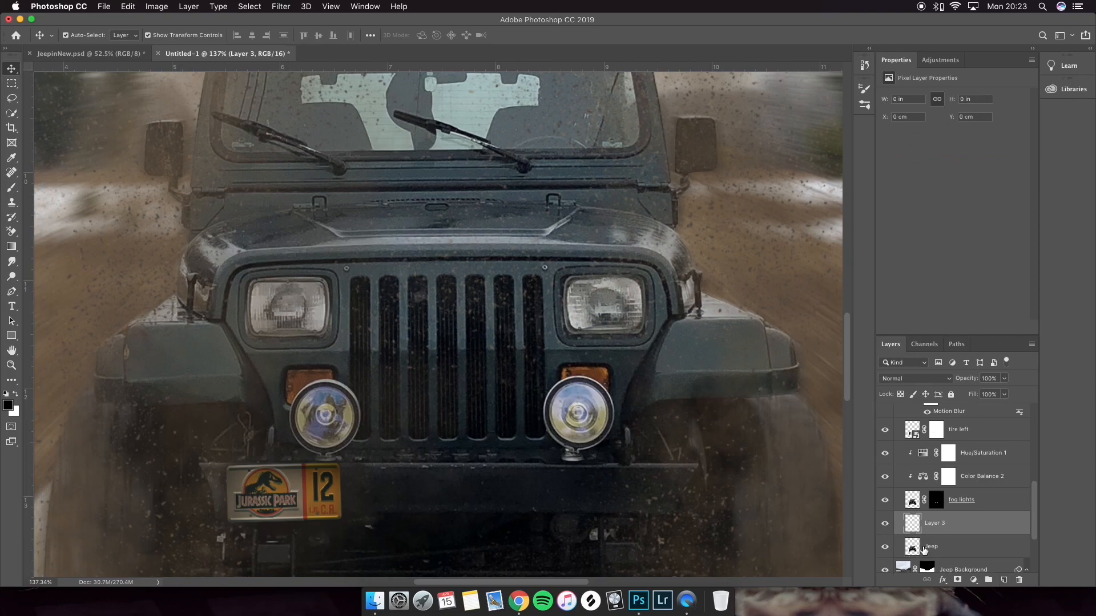
- Switch to the Brush tool and set the Soft Round brush to 284 px
{"action": "left_click", "coordinate": [11, 188]}
{"action": "left_click", "coordinate": [79, 34]}
{"action": "left_click_drag", "start_coordinate": [104, 71], "coordinate": [116, 71]}
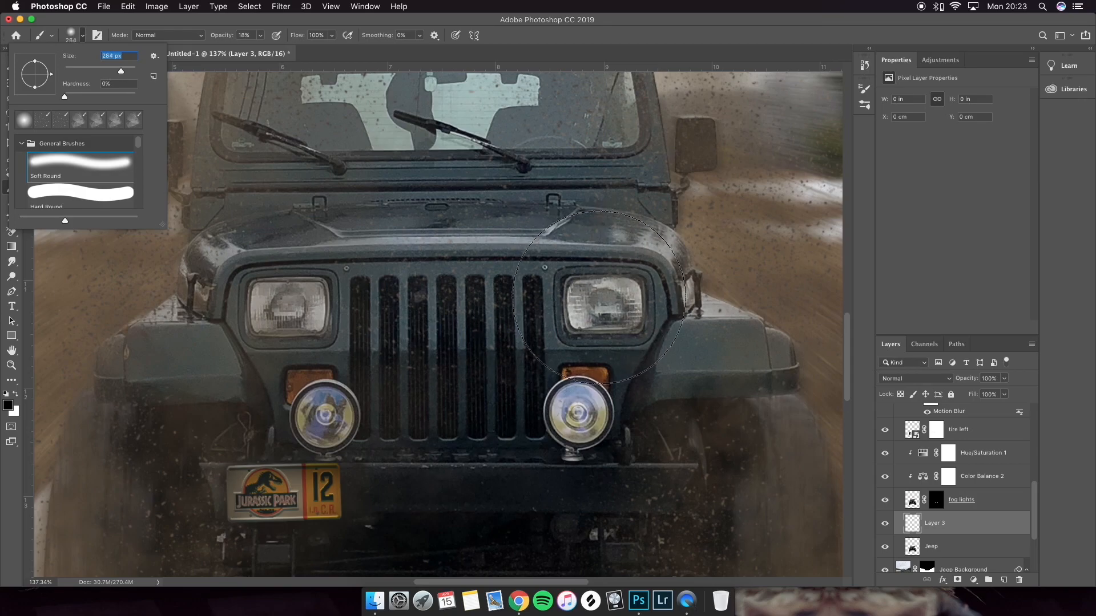
- Swap the foreground and background colors and set the foreground to the warm off-white #fff7e5
{"action": "left_click", "coordinate": [15, 395]}
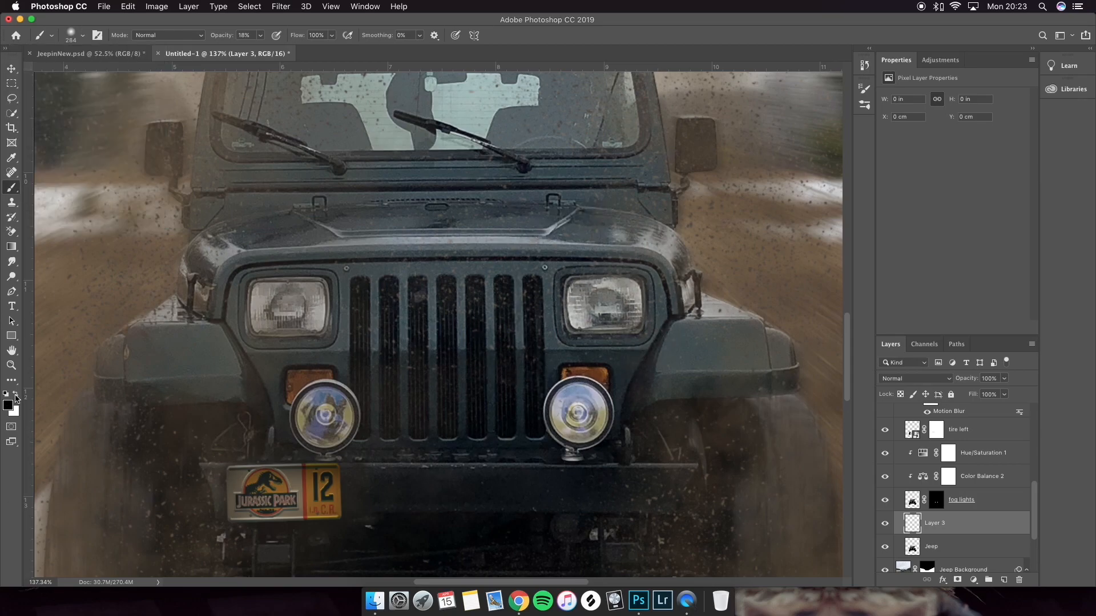
{"action": "left_click", "coordinate": [8, 404]}
{"action": "left_click_drag", "start_coordinate": [825, 345], "coordinate": [825, 336]}
{"action": "mouse_move", "coordinate": [752, 278]}
{"action": "left_mouse_down"}
{"action": "mouse_move", "coordinate": [688, 208]}
{"action": "mouse_move", "coordinate": [681, 182]}
{"action": "left_mouse_up"}
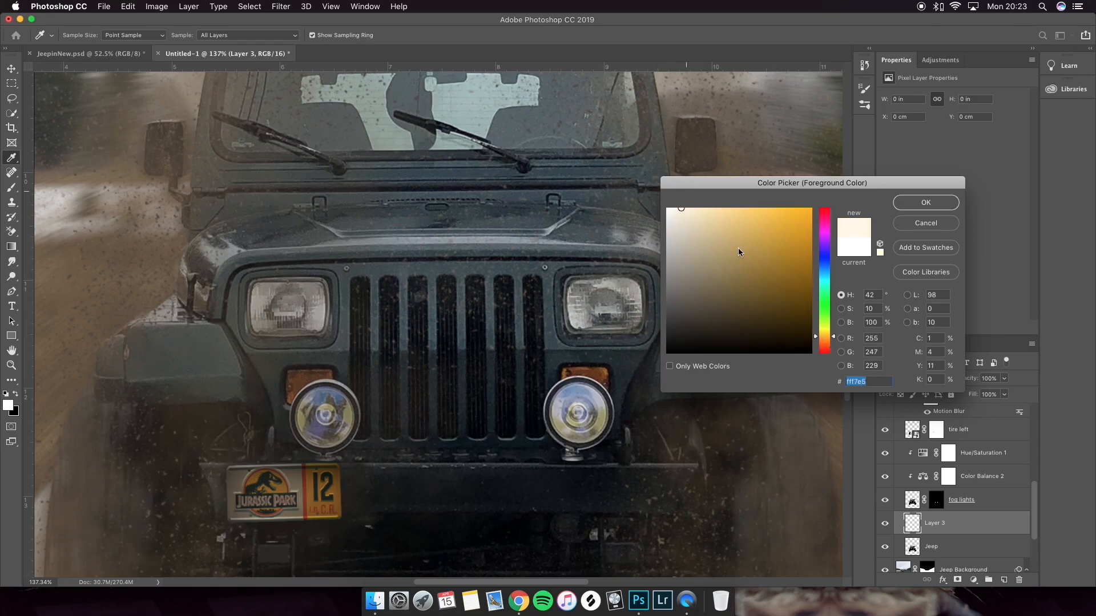
{"action": "left_click", "coordinate": [898, 207]}
- Raise the brush opacity to 100% and paint one soft glow over each of the two headlights on Layer 3
{"action": "left_click", "coordinate": [260, 36]}
{"action": "left_click_drag", "start_coordinate": [261, 41], "coordinate": [303, 48]}
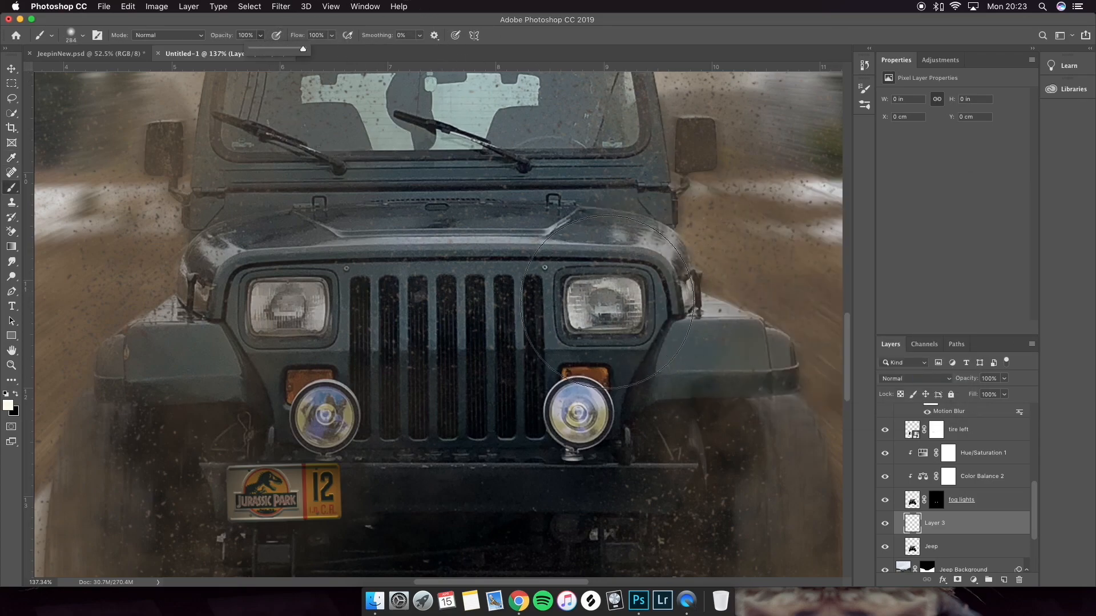
{"action": "left_click", "coordinate": [607, 302]}
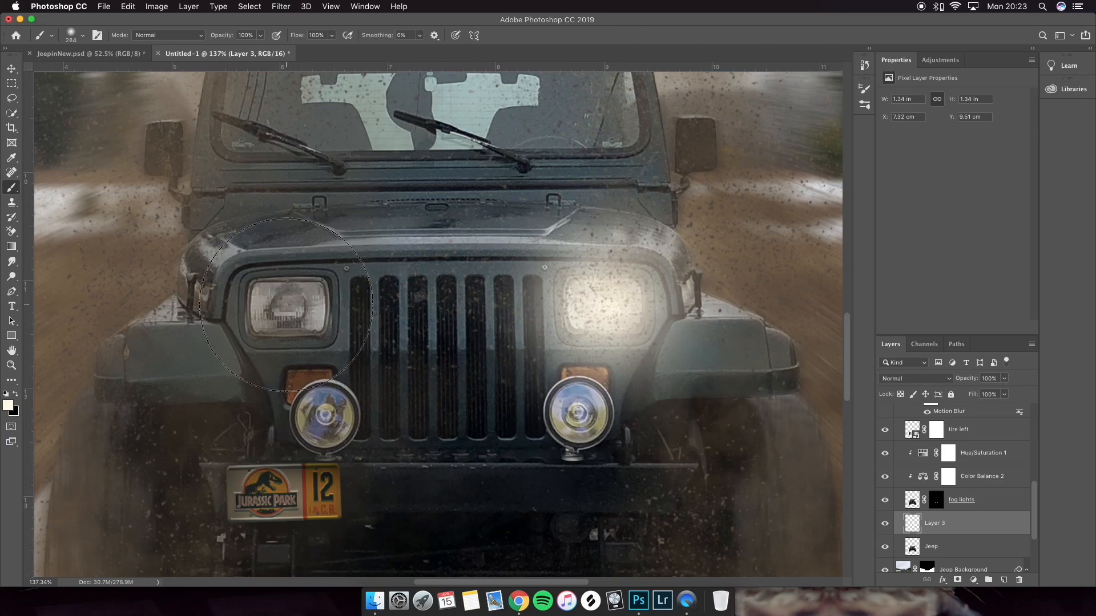
{"action": "left_click", "coordinate": [286, 305]}
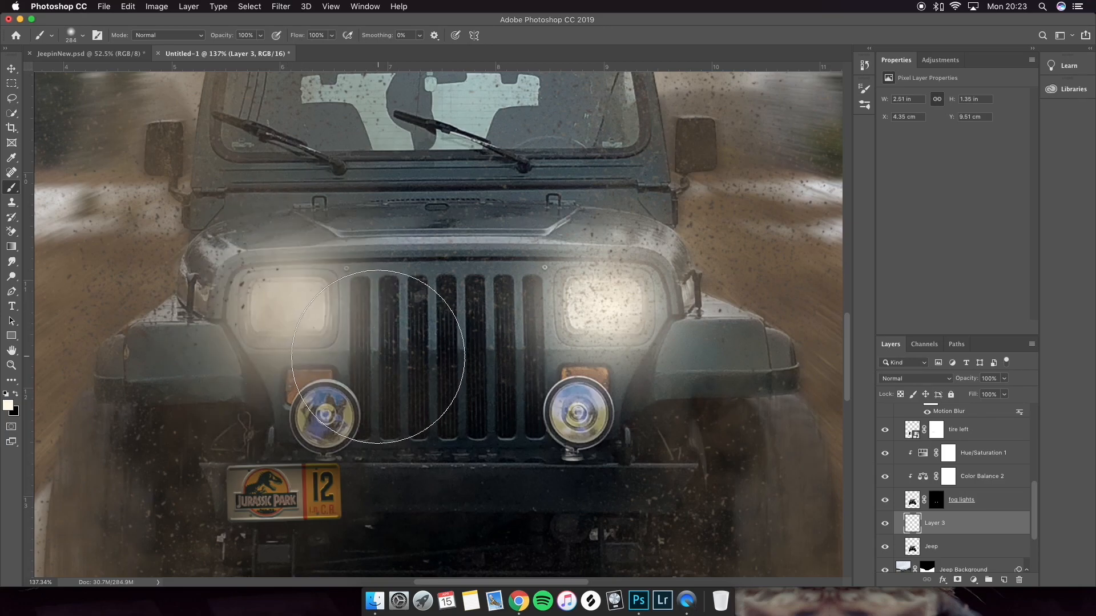
- Set the headlight glow layer's blend mode to Screen and lower its opacity to 49%
{"action": "scroll", "coordinate": [388, 355], "scroll_direction": "left", "scroll_amount": 2}
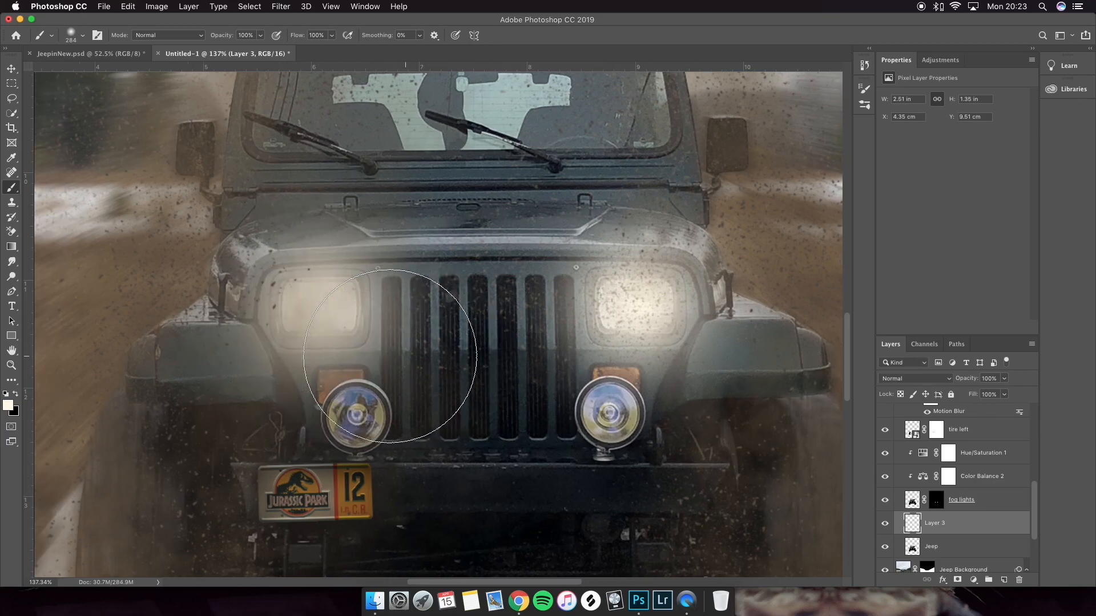
{"action": "scroll", "coordinate": [390, 355], "scroll_direction": "down", "scroll_amount": 1}
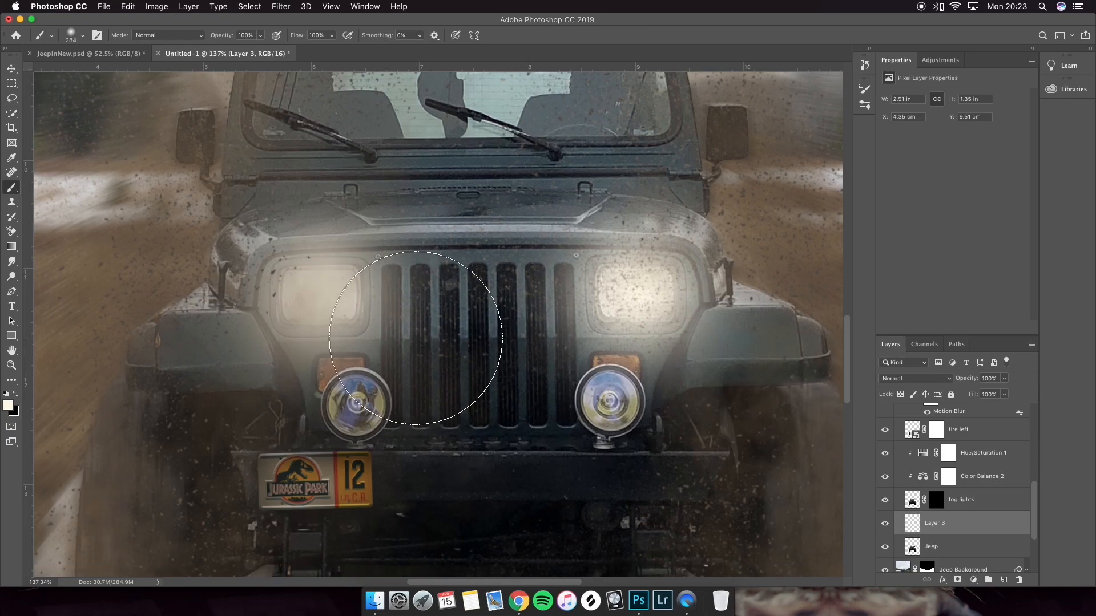
{"action": "left_click", "coordinate": [907, 379]}
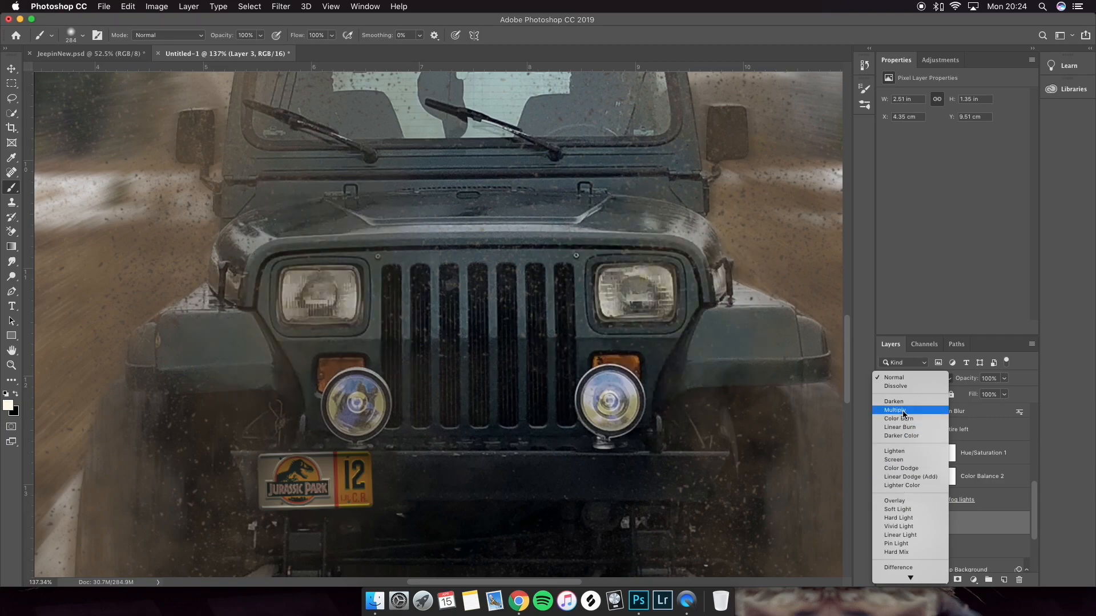
{"action": "left_click", "coordinate": [904, 459]}
{"action": "scroll", "coordinate": [683, 386], "scroll_direction": "down", "scroll_amount": 5}
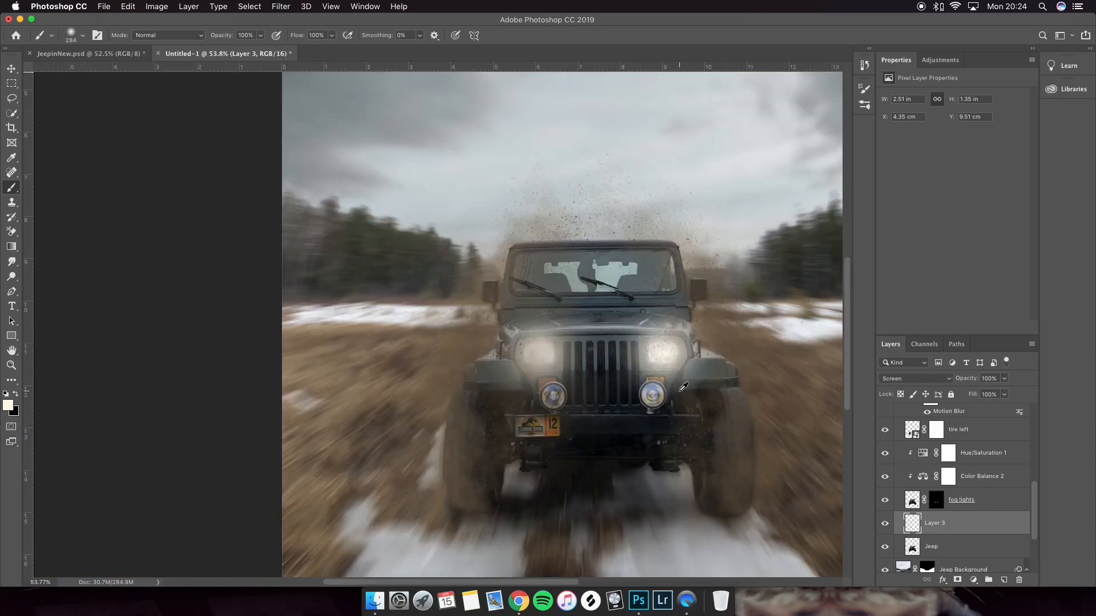
{"action": "scroll", "coordinate": [683, 387], "scroll_direction": "up", "scroll_amount": 3}
{"action": "left_click", "coordinate": [1004, 379]}
{"action": "left_click_drag", "start_coordinate": [1002, 392], "coordinate": [978, 395]}
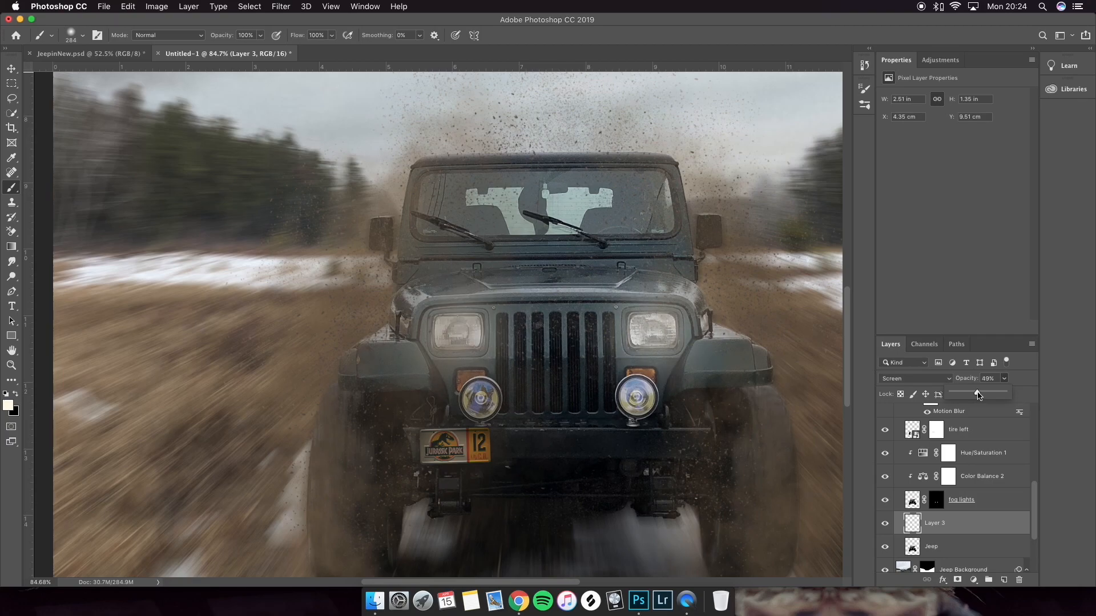
- Create a new layer above Layer 3 and paint one soft 91 px brush dab over each of the two headlights
{"action": "left_click", "coordinate": [1003, 580]}
{"action": "left_click", "coordinate": [82, 35]}
{"action": "left_click_drag", "start_coordinate": [107, 72], "coordinate": [95, 72]}
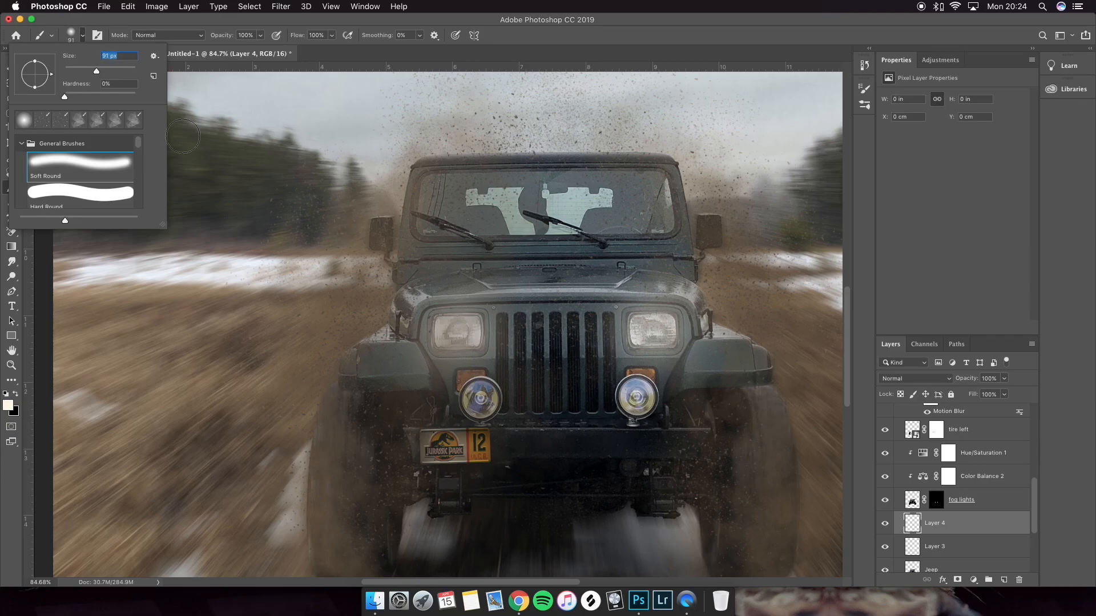
{"action": "left_click", "coordinate": [458, 334]}
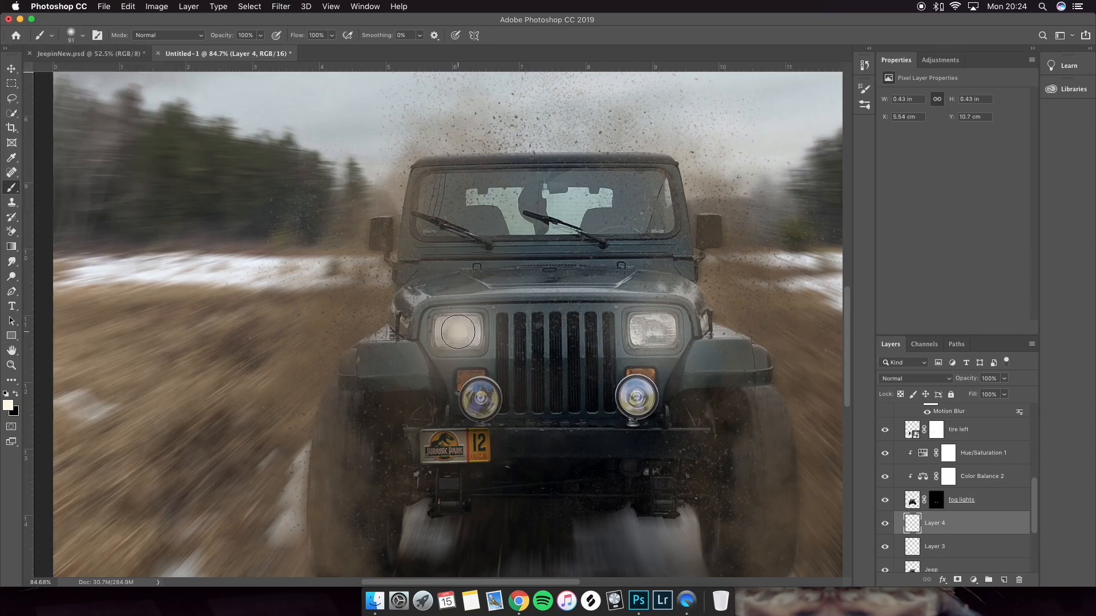
{"action": "left_click", "coordinate": [655, 331]}
- Set the Layer 4 headlight dabs to Hard Light blending, lower their opacity to 49%, and review the glow
{"action": "left_click", "coordinate": [941, 379]}
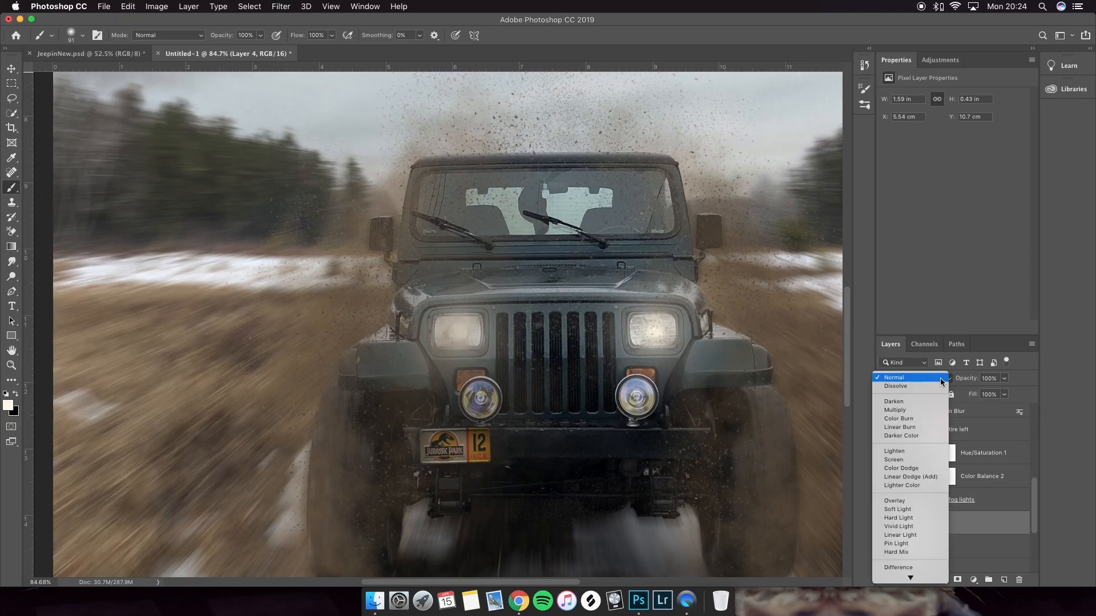
{"action": "left_click", "coordinate": [909, 519]}
{"action": "left_click", "coordinate": [1005, 379]}
{"action": "left_click_drag", "start_coordinate": [1004, 395], "coordinate": [974, 398]}
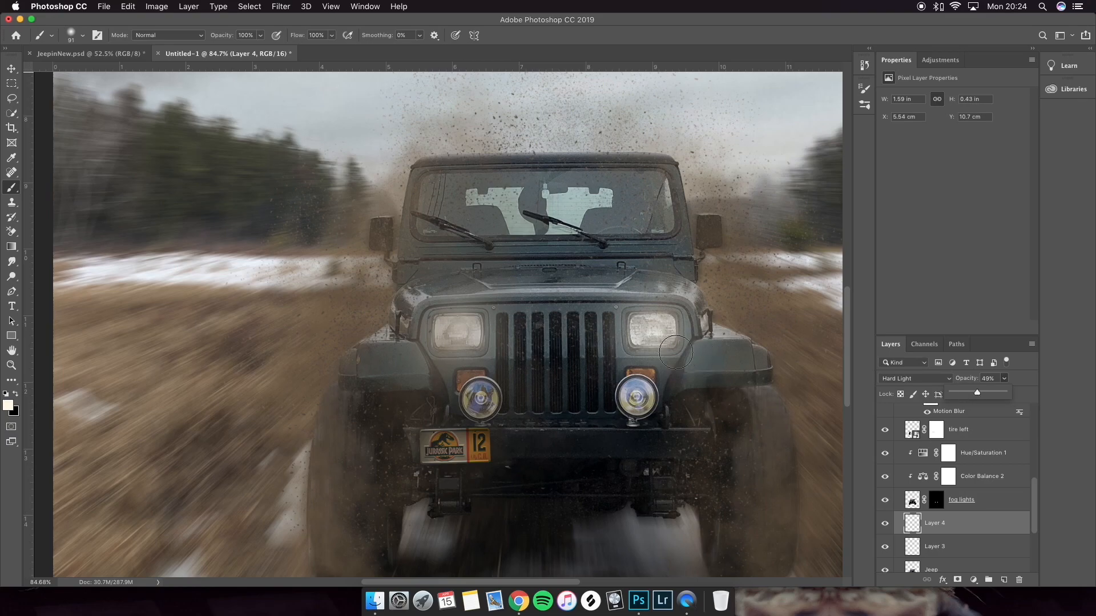
{"action": "key", "text": "super+0"}
{"action": "scroll", "coordinate": [449, 349], "scroll_direction": "up", "scroll_amount": 5}
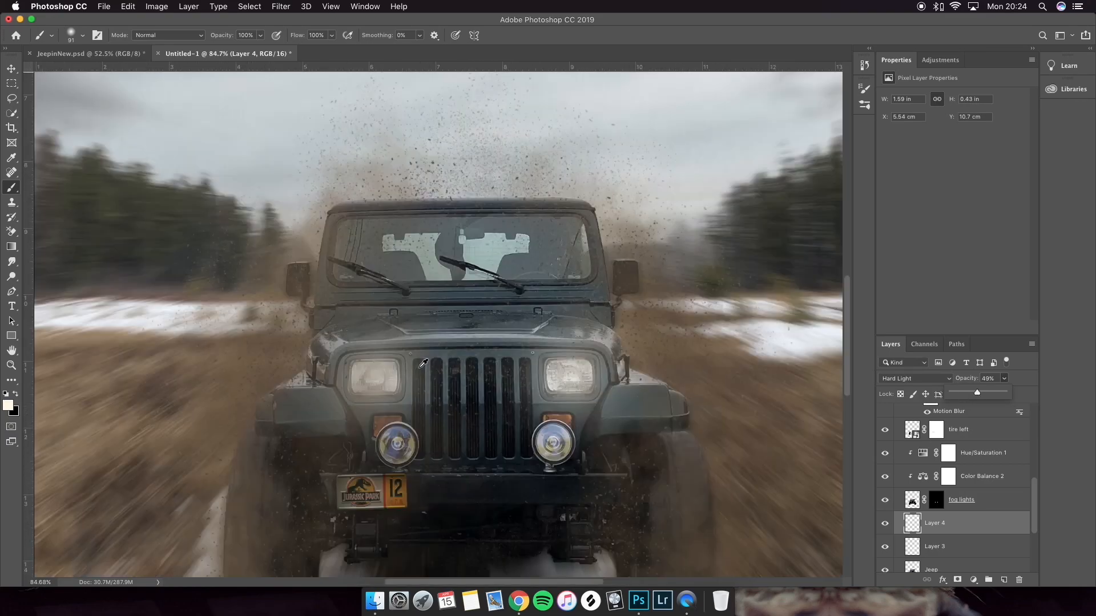
{"action": "scroll", "coordinate": [423, 364], "scroll_direction": "down", "scroll_amount": 3}
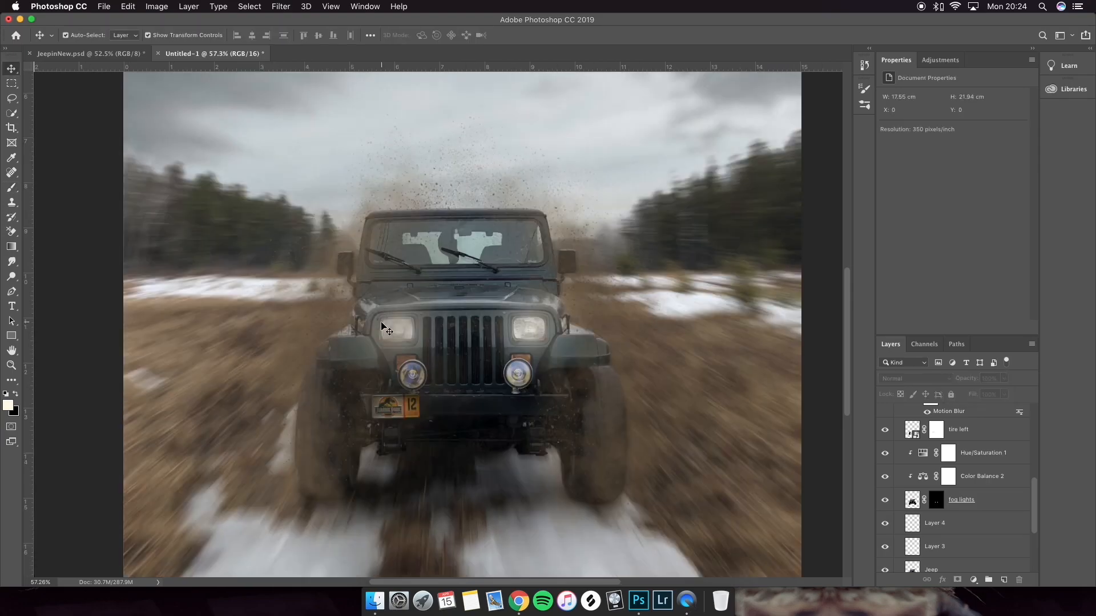
{"action": "scroll", "coordinate": [616, 365], "scroll_direction": "up", "scroll_amount": 3}
{"action": "scroll", "coordinate": [562, 352], "scroll_direction": "up", "scroll_amount": 3}
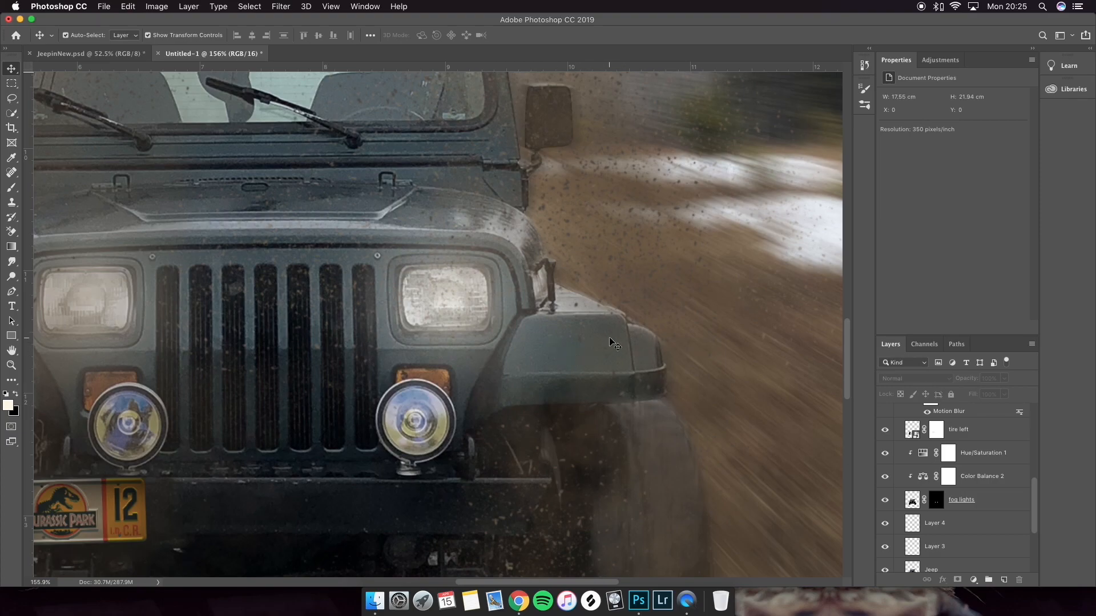
{"action": "scroll", "coordinate": [461, 339], "scroll_direction": "down", "scroll_amount": 5}
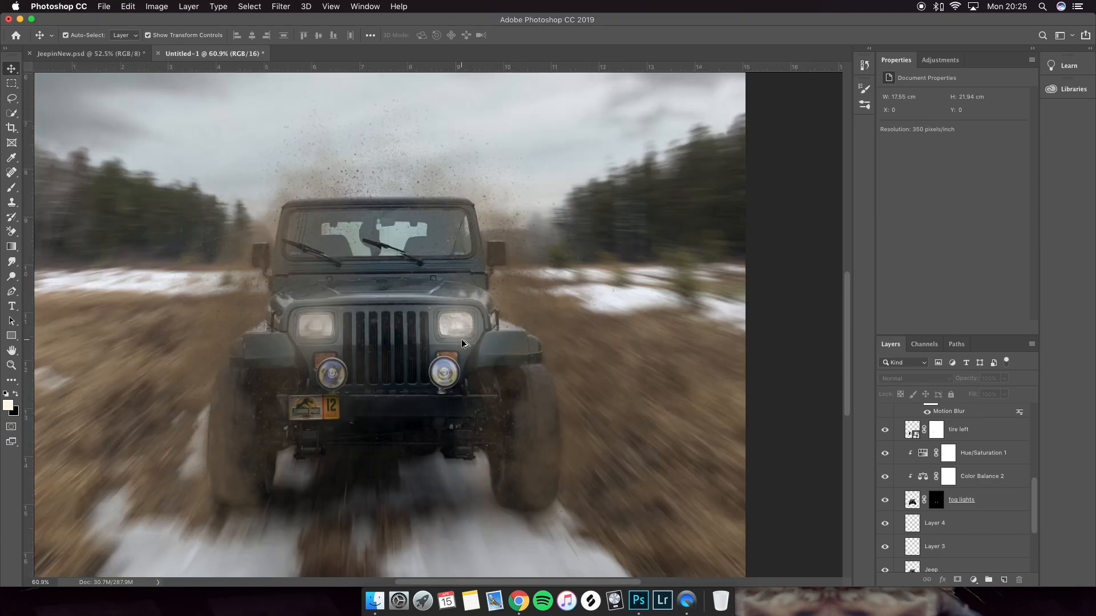
- Group the license plate layer with its clipped Curves, Color Balance and Layer 2 layers, naming the group License Plate
{"action": "left_click", "coordinate": [317, 349]}
{"action": "left_click", "coordinate": [948, 425], "text": "shift"}
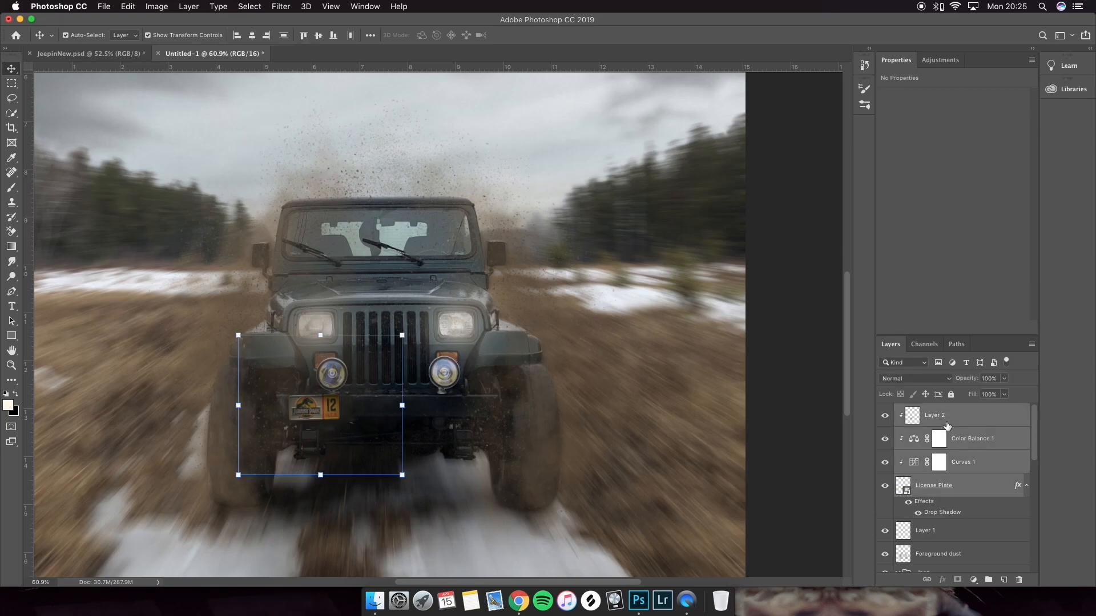
{"action": "key", "text": "super+g"}
{"action": "type", "text": "Kice"}
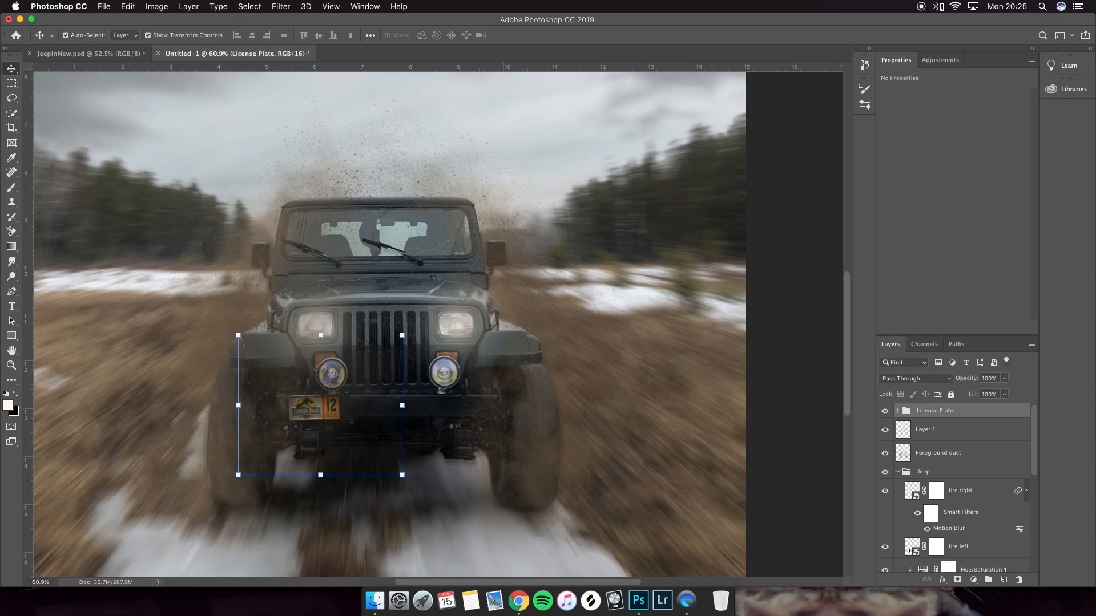
- Rename Layer 1, directly below the License Plate group, as dirt
{"action": "left_click", "coordinate": [934, 443]}
{"action": "left_click", "coordinate": [933, 436]}
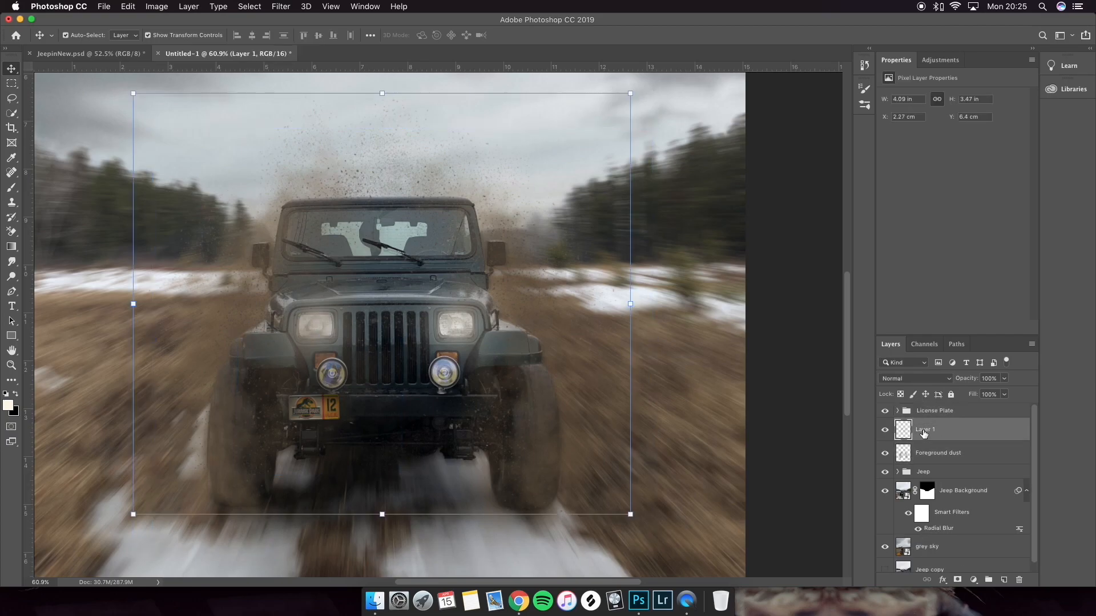
{"action": "type", "text": "dirt"}
{"action": "key", "text": "Return"}
- Group the dirt and Foreground dust layers together and name the group DUST
{"action": "left_click", "coordinate": [935, 456]}
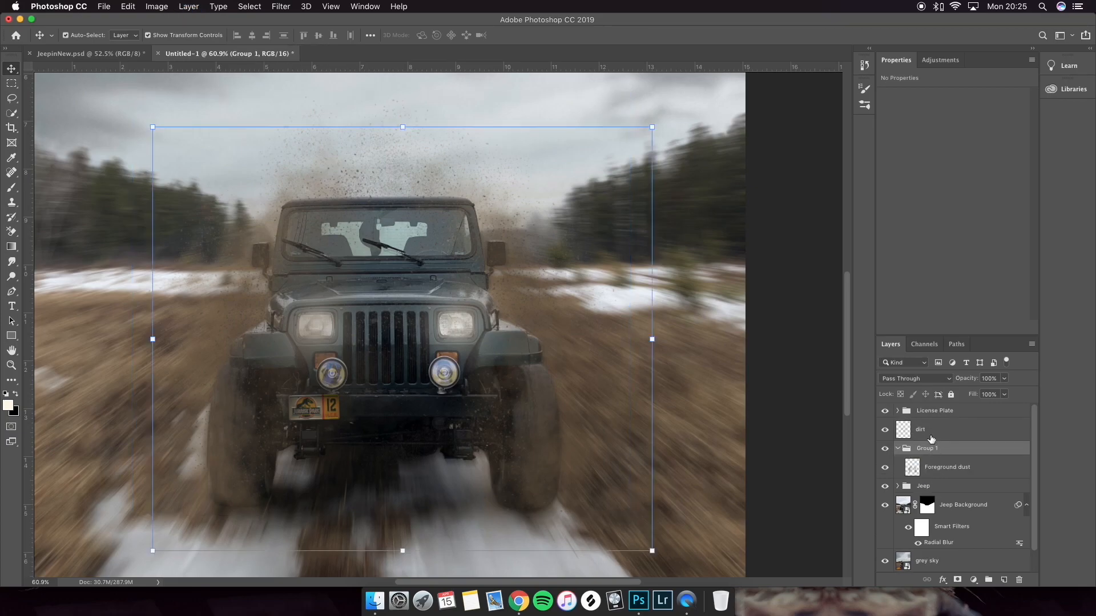
{"action": "left_click", "coordinate": [934, 430], "text": "super"}
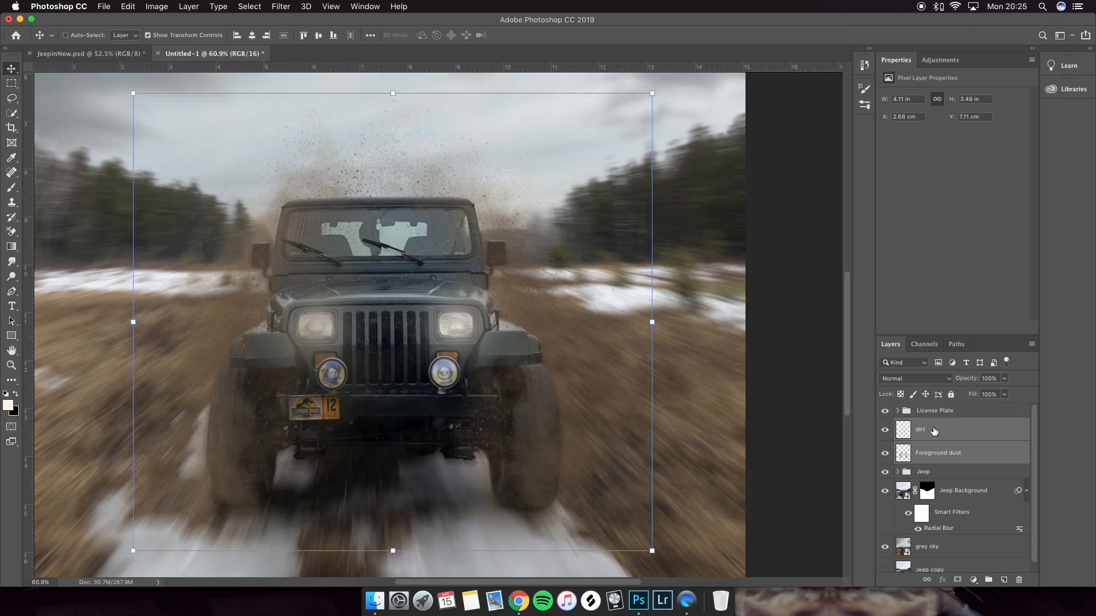
{"action": "key", "text": "super+g"}
{"action": "type", "text": "DUST"}
{"action": "key", "text": "Return"}
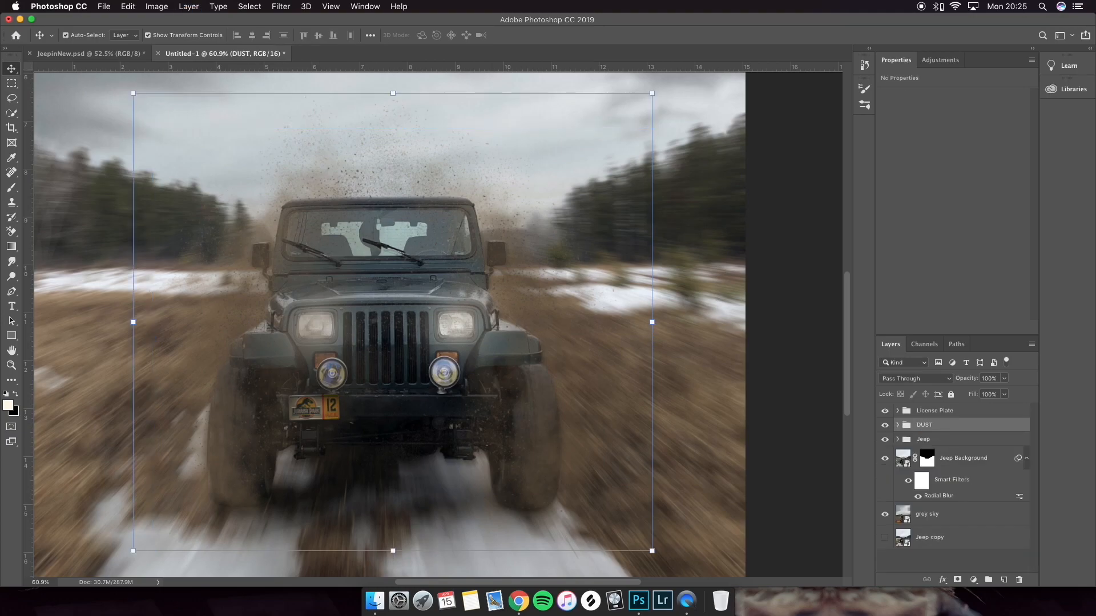
- Hide the DUST group and select the Jeep pixel layer inside the expanded Jeep group
{"action": "left_click", "coordinate": [924, 440]}
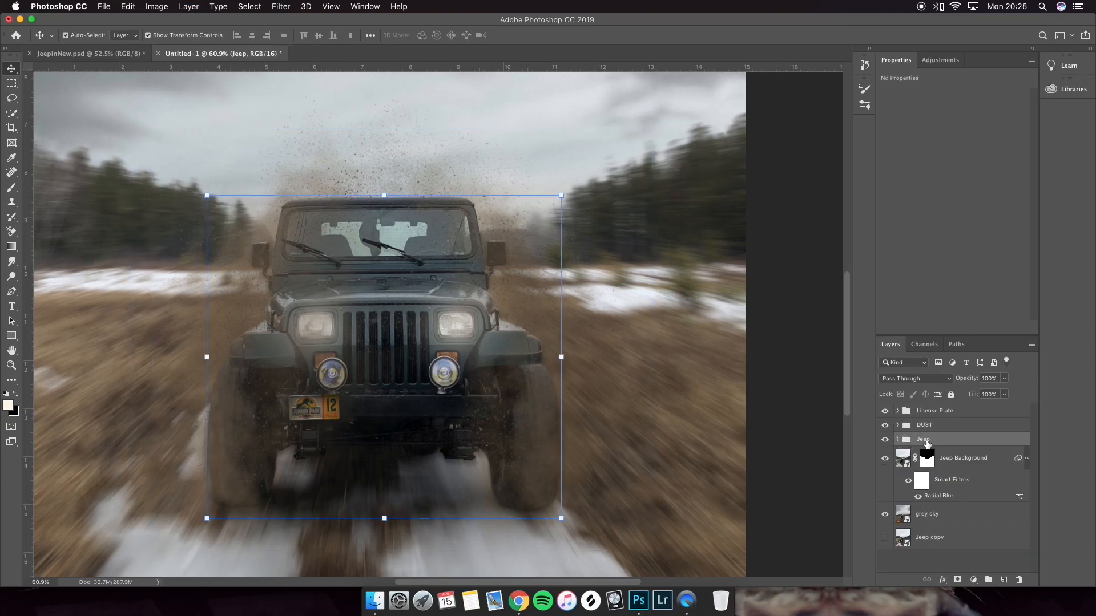
{"action": "left_click", "coordinate": [897, 439]}
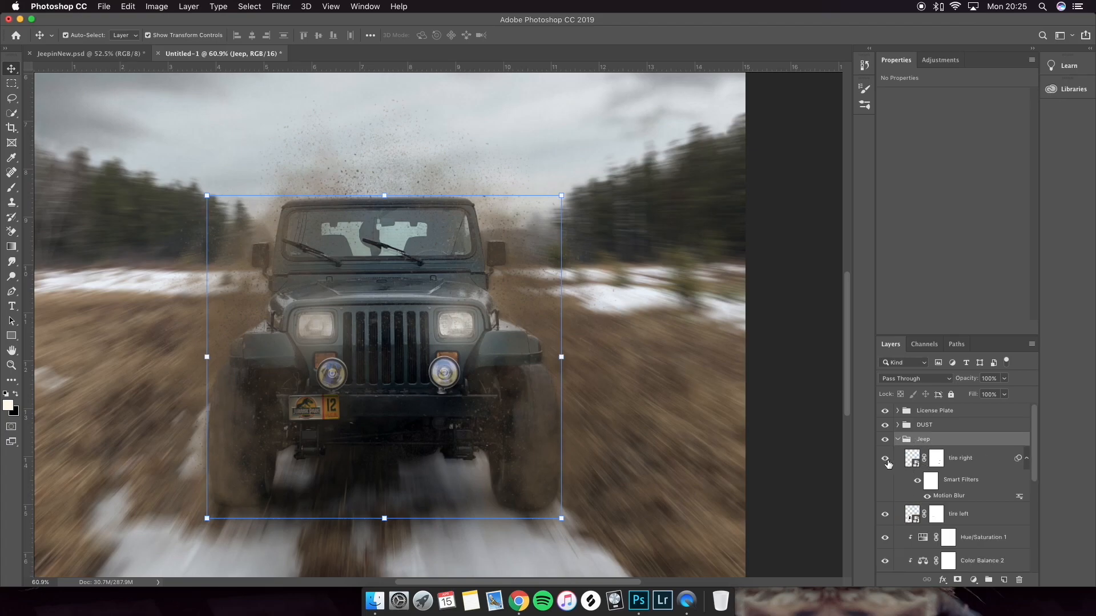
{"action": "left_click", "coordinate": [886, 426]}
{"action": "scroll", "coordinate": [412, 370], "scroll_direction": "left", "scroll_amount": 3}
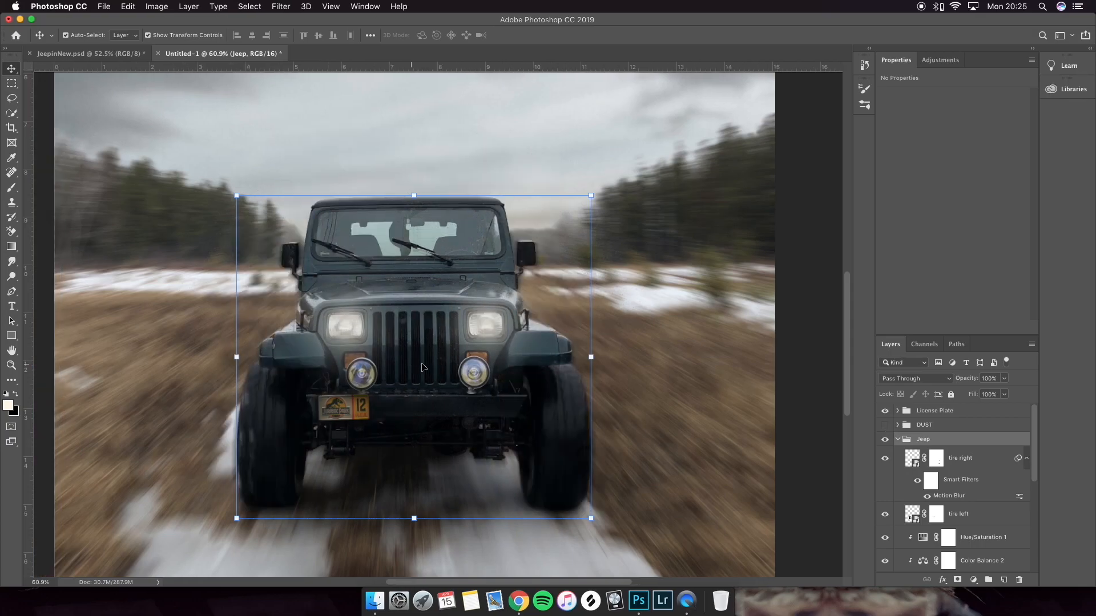
{"action": "scroll", "coordinate": [937, 485], "scroll_direction": "down", "scroll_amount": 3}
{"action": "scroll", "coordinate": [937, 485], "scroll_direction": "down", "scroll_amount": 5}
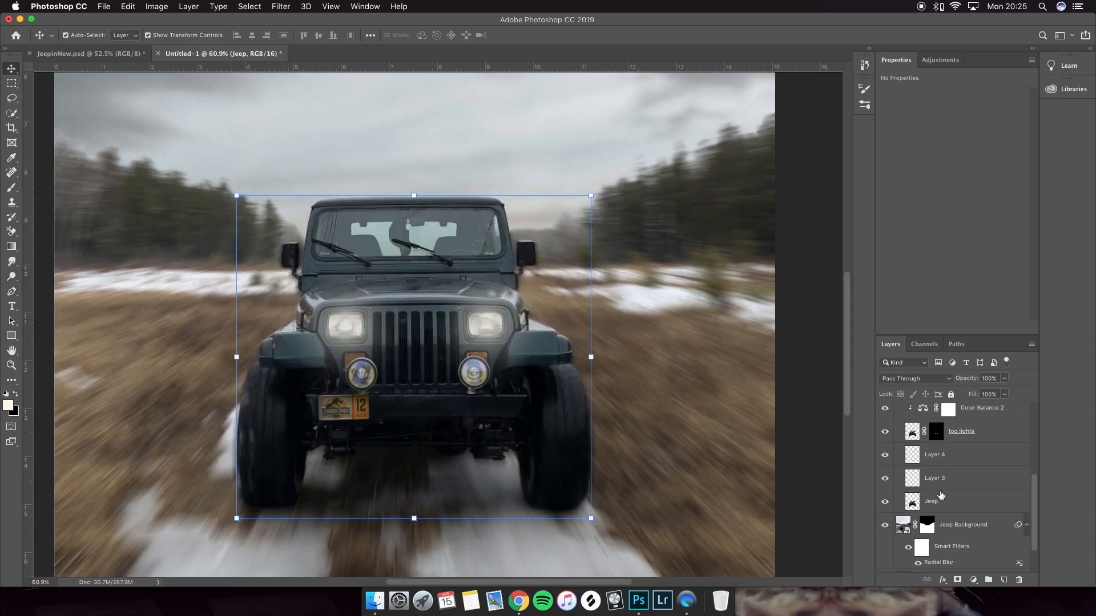
{"action": "left_click", "coordinate": [940, 500]}
{"action": "scroll", "coordinate": [428, 376], "scroll_direction": "left", "scroll_amount": 2}
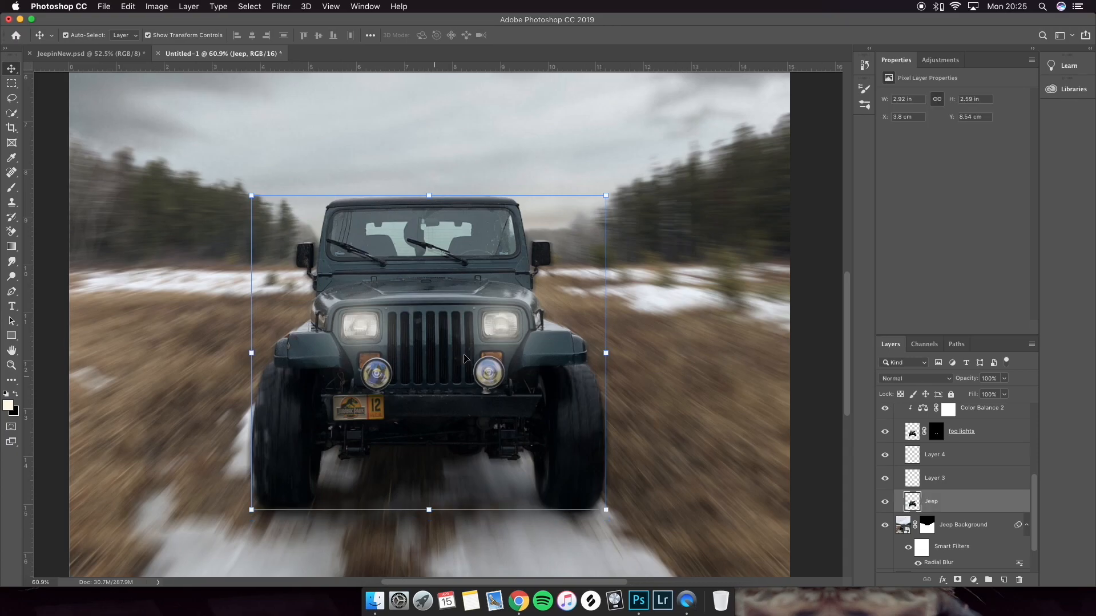
- Place the dirt.jpg soil image into the document as a smart object directly above the Jeep layer
{"action": "key", "text": "super+Tab"}
{"action": "left_click_drag", "start_coordinate": [339, 161], "coordinate": [436, 350]}
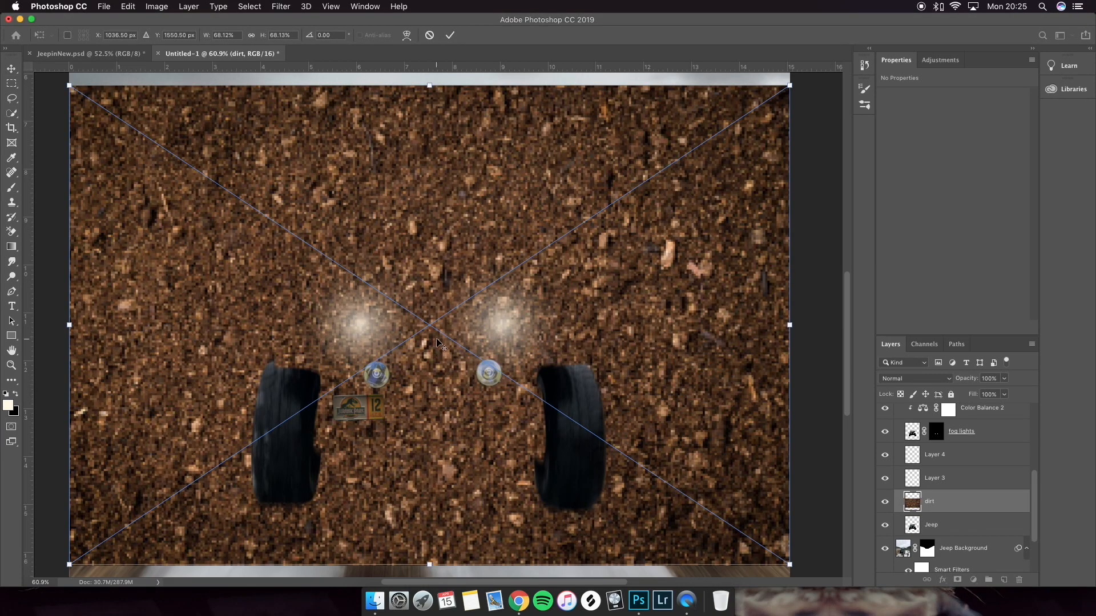
{"action": "scroll", "coordinate": [437, 340], "scroll_direction": "down", "scroll_amount": 4}
{"action": "right_click", "coordinate": [469, 290]}
{"action": "left_click", "coordinate": [494, 299]}
{"action": "key", "text": "Return"}
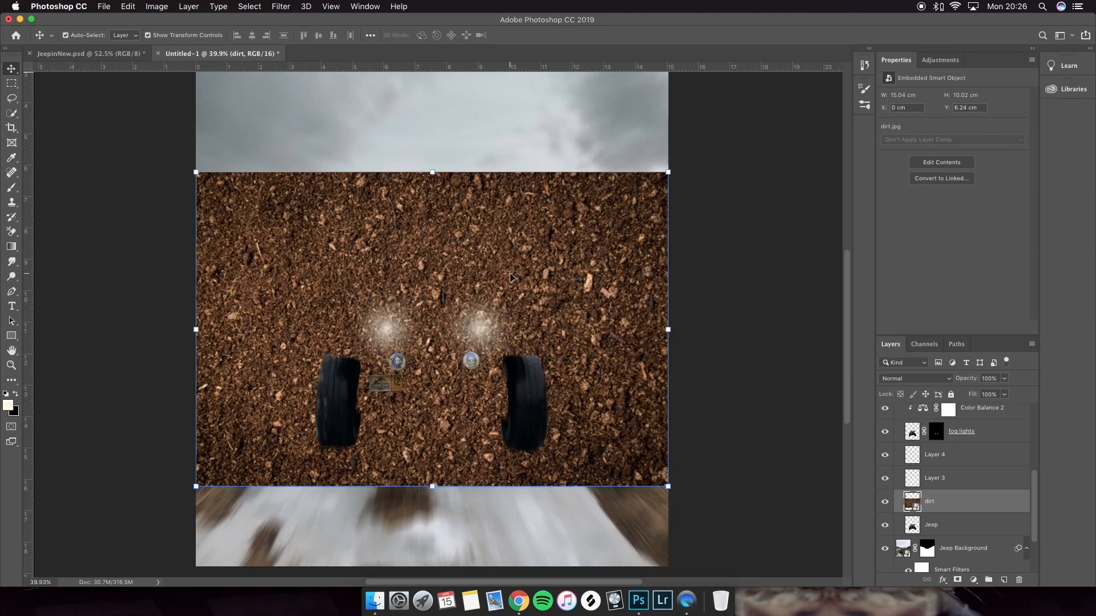
- Scale the dirt image down to about 11.7 by 7.79 cm and move it up over the Jeep
{"action": "left_click_drag", "start_coordinate": [667, 173], "coordinate": [615, 216]}
{"action": "key", "text": "super+z"}
{"action": "left_click_drag", "start_coordinate": [668, 172], "coordinate": [615, 210]}
{"action": "left_click_drag", "start_coordinate": [572, 282], "coordinate": [573, 253]}
{"action": "key", "text": "Return"}
- Move the dirt image layer to the top of the Jeep group, above the tire right layer
{"action": "left_click_drag", "start_coordinate": [968, 502], "coordinate": [961, 454]}
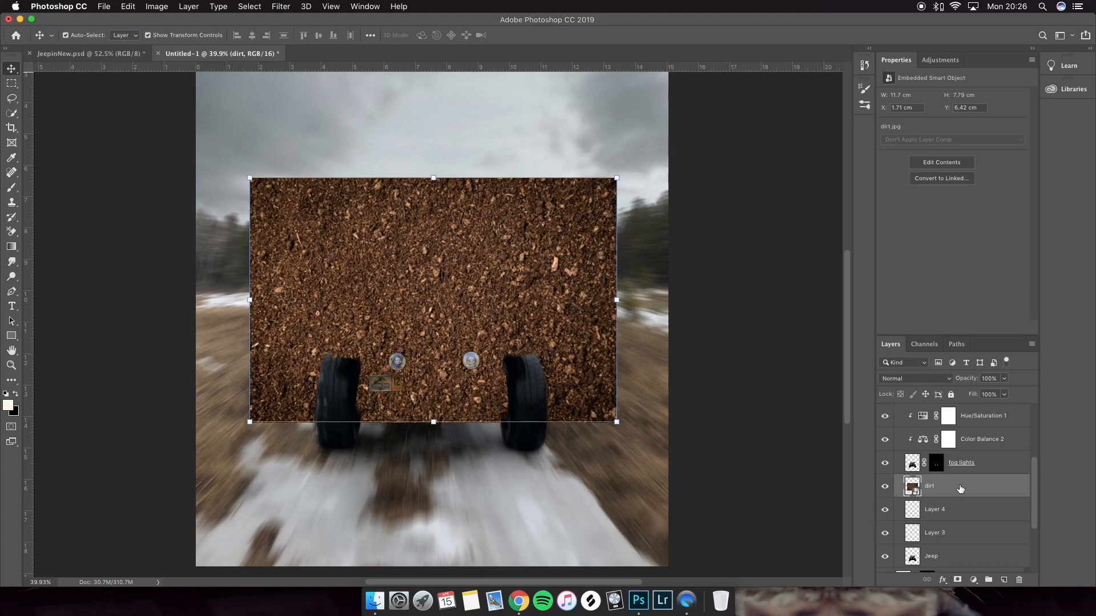
{"action": "scroll", "coordinate": [947, 493], "scroll_direction": "up", "scroll_amount": 2}
{"action": "left_click_drag", "start_coordinate": [957, 548], "coordinate": [962, 466]}
{"action": "left_click_drag", "start_coordinate": [952, 505], "coordinate": [960, 421]}
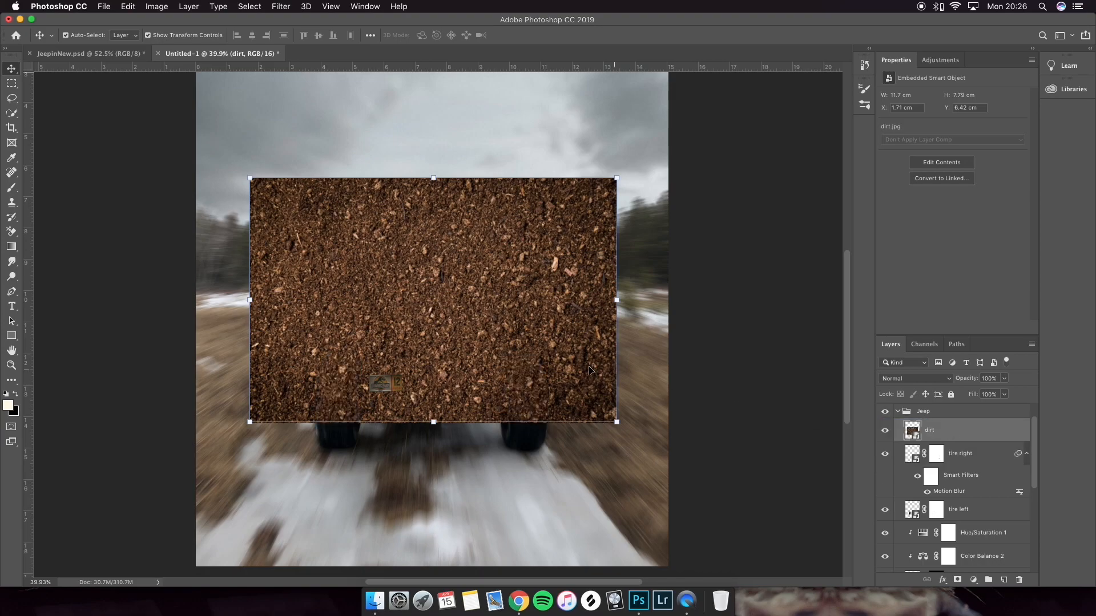
- Lower the dirt layer's opacity to 55% and scale it to about 7.1 by 4.73 cm, positioned over the Jeep's body
{"action": "scroll", "coordinate": [930, 446], "scroll_direction": "up", "scroll_amount": 1}
{"action": "left_click", "coordinate": [1003, 378]}
{"action": "left_click_drag", "start_coordinate": [1004, 392], "coordinate": [980, 392]}
{"action": "left_click_drag", "start_coordinate": [616, 177], "coordinate": [611, 182]}
{"action": "left_click_drag", "start_coordinate": [593, 195], "coordinate": [550, 227]}
{"action": "left_click_drag", "start_coordinate": [483, 289], "coordinate": [483, 304]}
{"action": "left_click_drag", "start_coordinate": [551, 234], "coordinate": [545, 240]}
{"action": "key", "text": "Return"}
{"action": "key", "text": "super+plus"}
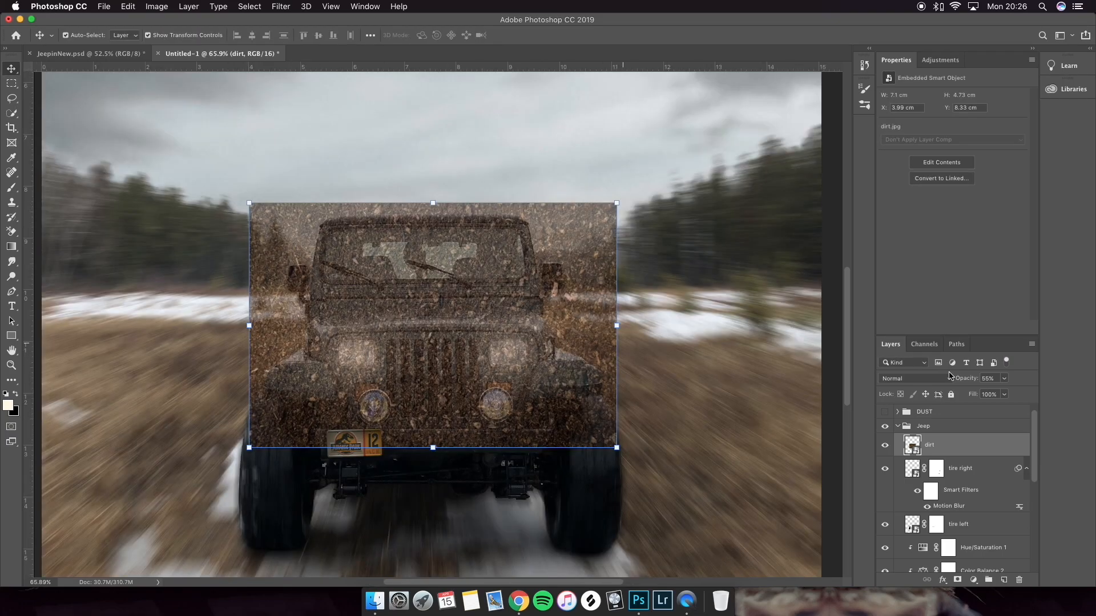
- Set the dirt layer's opacity to 100% and mask it with a selection loaded from the Jeep layer's outline
{"action": "left_click", "coordinate": [1009, 382]}
{"action": "left_click_drag", "start_coordinate": [1003, 393], "coordinate": [1047, 396]}
{"action": "scroll", "coordinate": [980, 438], "scroll_direction": "down", "scroll_amount": 2}
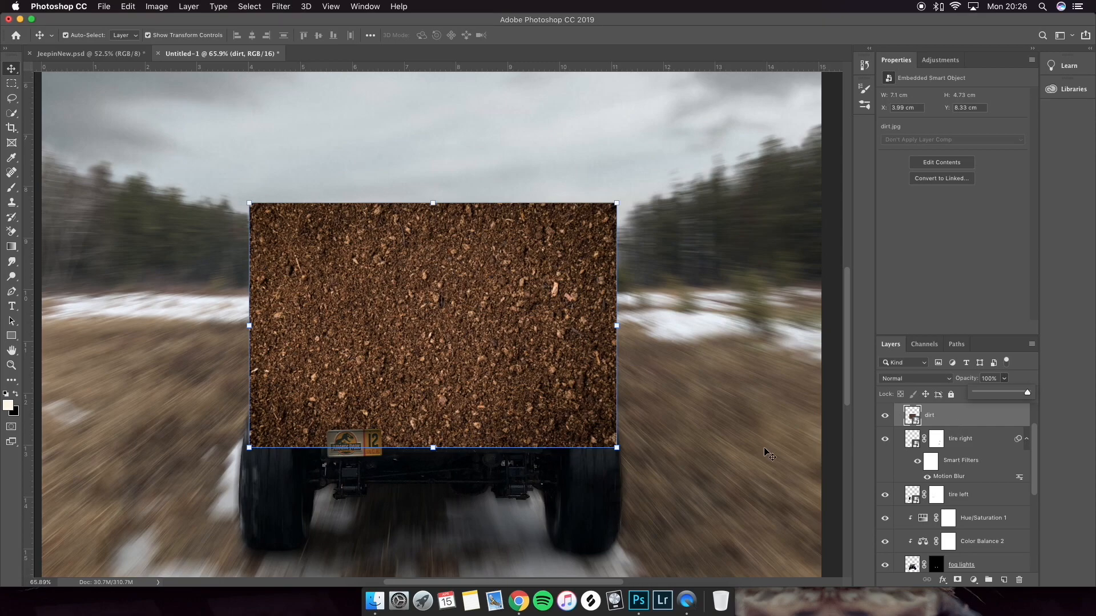
{"action": "scroll", "coordinate": [915, 453], "scroll_direction": "down", "scroll_amount": 3}
{"action": "scroll", "coordinate": [921, 453], "scroll_direction": "down", "scroll_amount": 1}
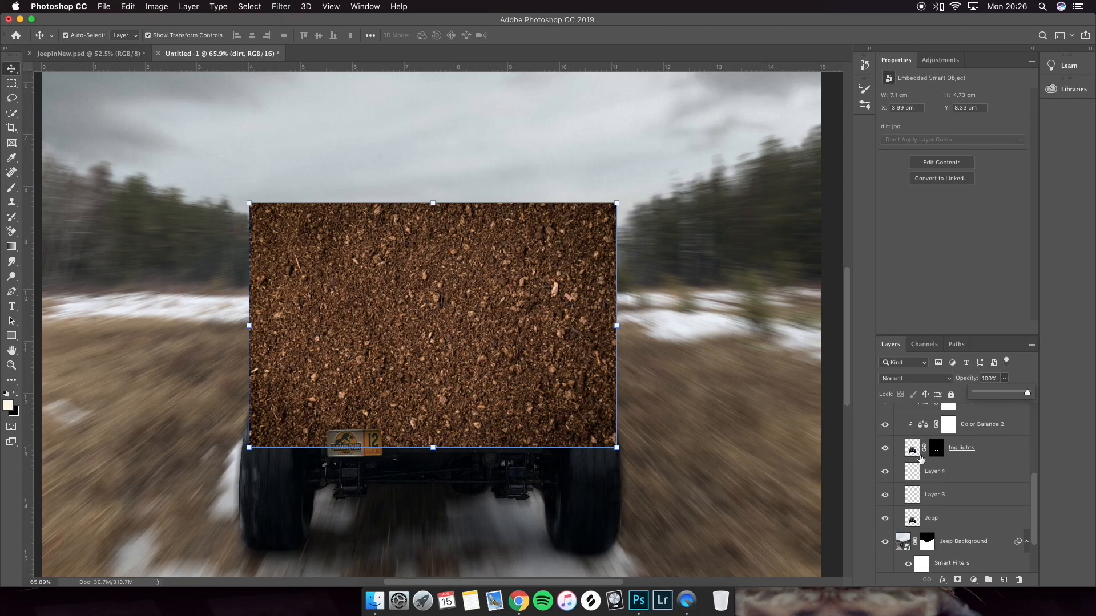
{"action": "left_click", "coordinate": [912, 519], "text": "super"}
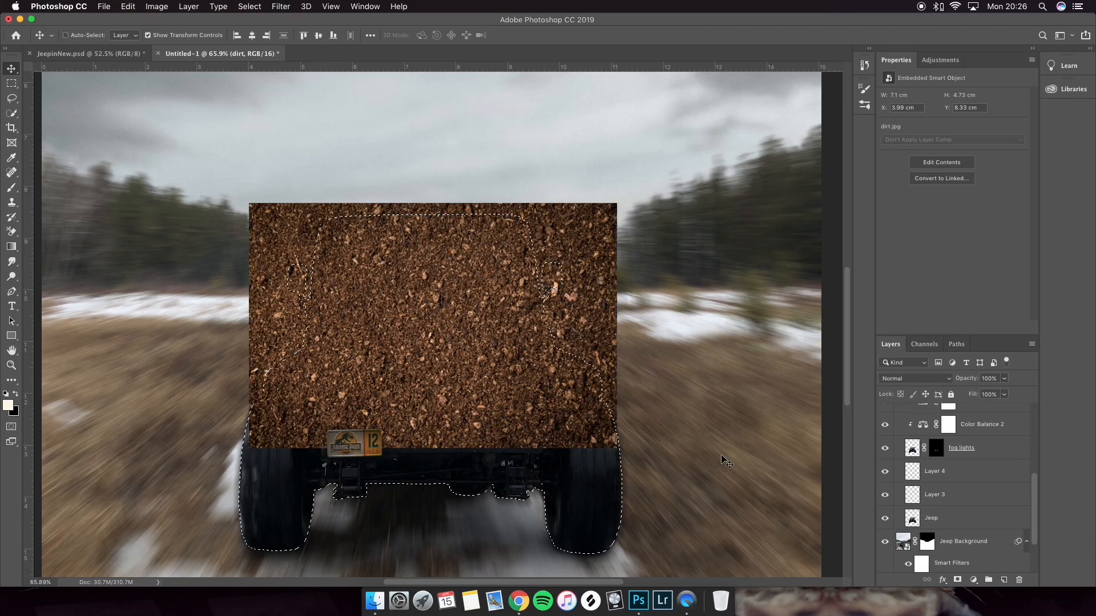
{"action": "scroll", "coordinate": [362, 287], "scroll_direction": "up", "scroll_amount": 2}
{"action": "scroll", "coordinate": [361, 287], "scroll_direction": "up", "scroll_amount": 1}
{"action": "scroll", "coordinate": [991, 476], "scroll_direction": "up", "scroll_amount": 3}
{"action": "scroll", "coordinate": [991, 476], "scroll_direction": "up", "scroll_amount": 3}
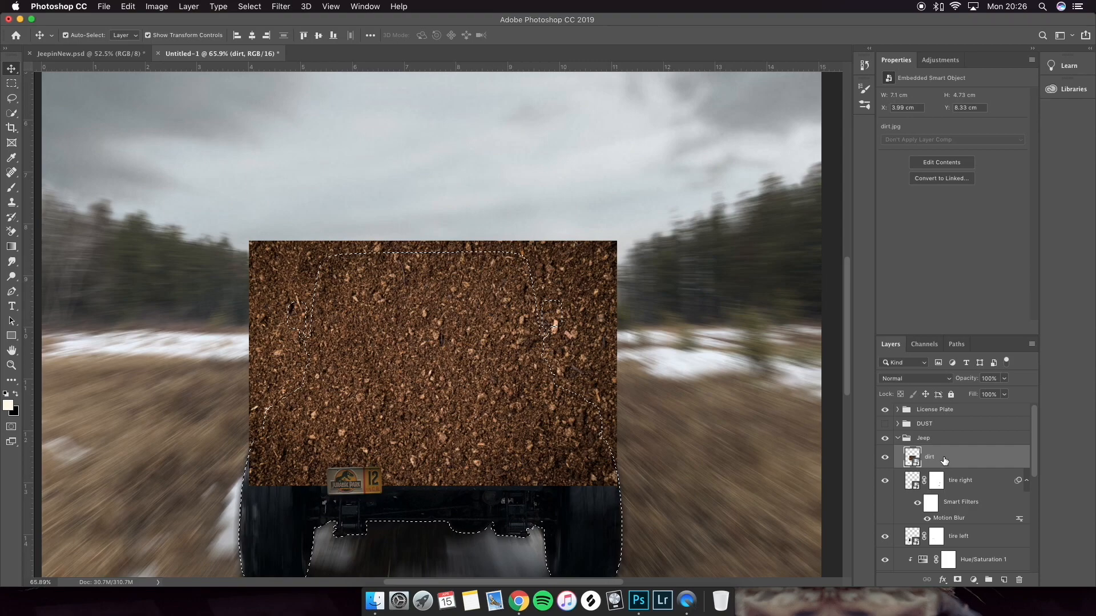
{"action": "left_click", "coordinate": [958, 581]}
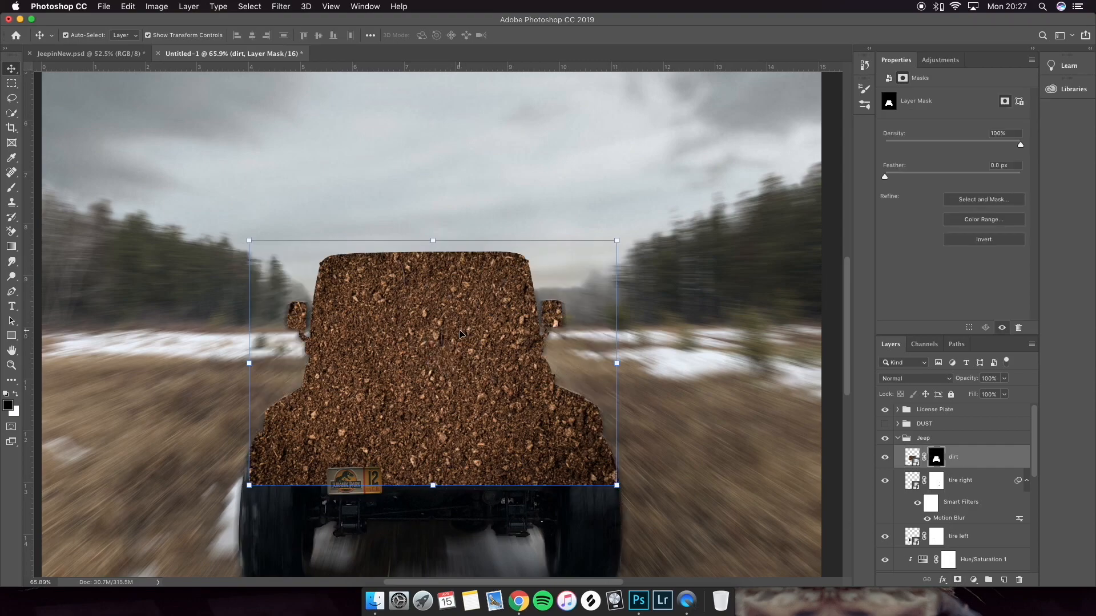
- Switch to the Brush tool and choose the Cloud/Dust preset from the Cloud-Dust brush set for the dirt layer's mask
{"action": "scroll", "coordinate": [459, 332], "scroll_direction": "down", "scroll_amount": 2}
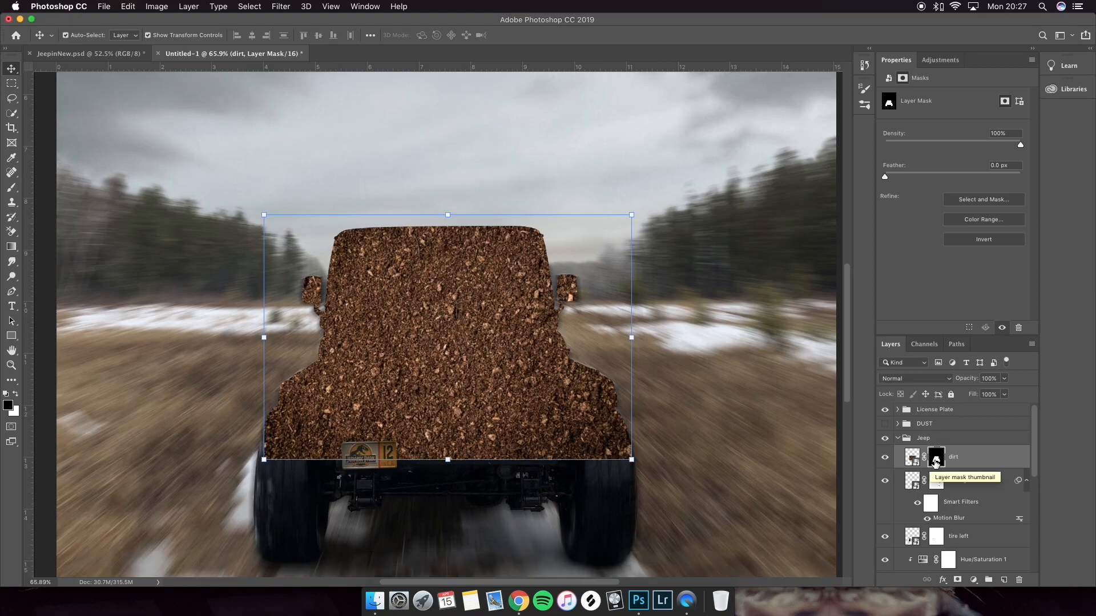
{"action": "left_click", "coordinate": [11, 187]}
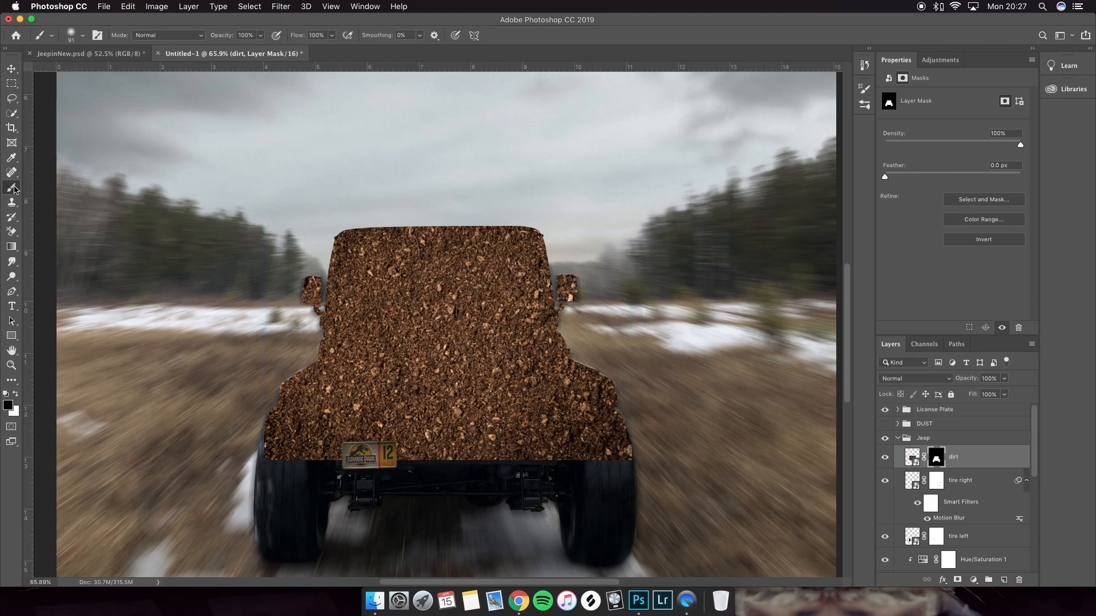
{"action": "left_click", "coordinate": [864, 90]}
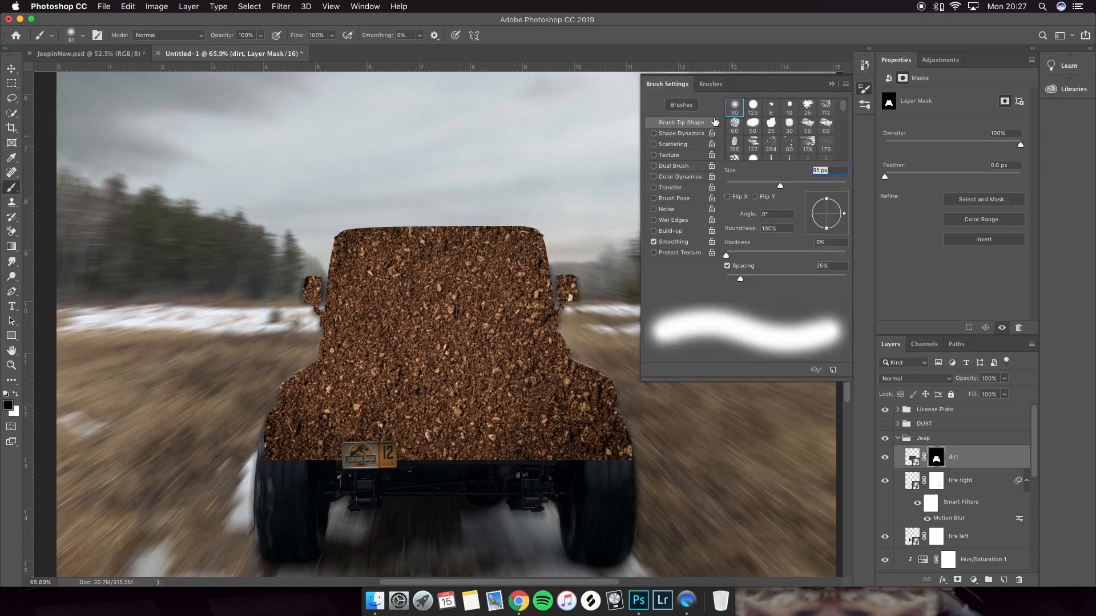
{"action": "left_click", "coordinate": [711, 84]}
{"action": "scroll", "coordinate": [736, 253], "scroll_direction": "down", "scroll_amount": 3}
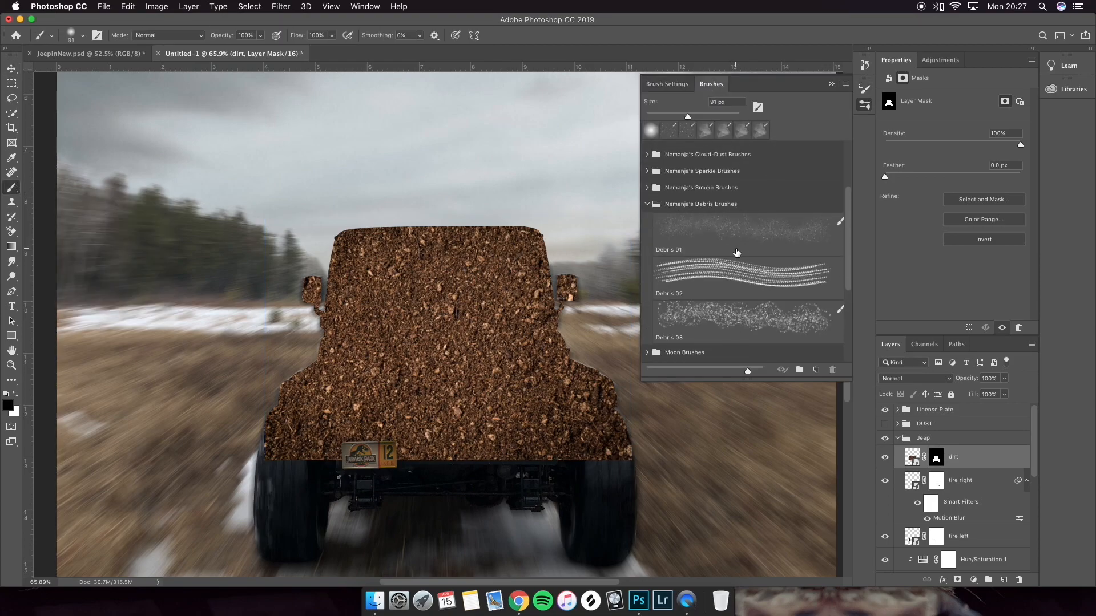
{"action": "scroll", "coordinate": [737, 253], "scroll_direction": "up", "scroll_amount": 2}
{"action": "left_click", "coordinate": [648, 240]}
{"action": "left_click", "coordinate": [647, 204]}
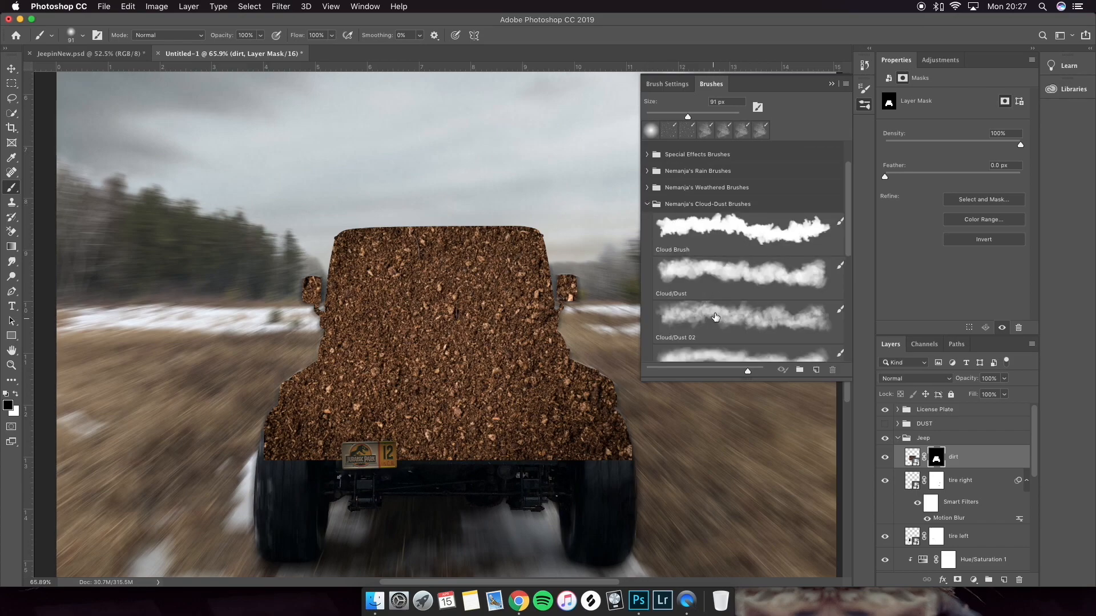
{"action": "double_click", "coordinate": [719, 277]}
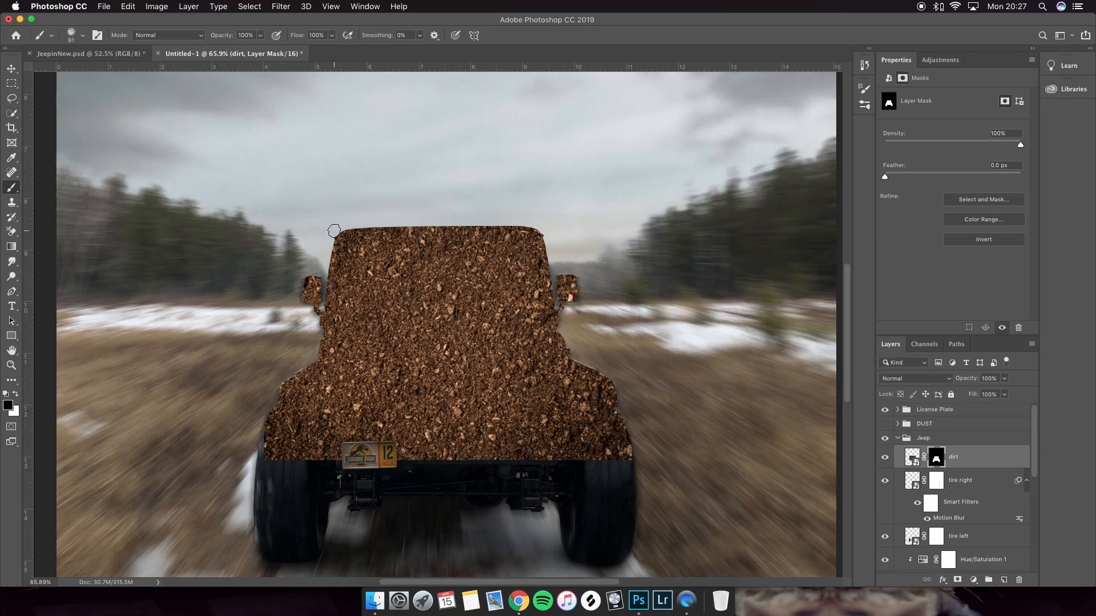
- Paint black on the dirt layer's mask to hide the dirt over the whole Jeep, enlarging the brush to 124 px
{"action": "mouse_move", "coordinate": [336, 230]}
{"action": "left_mouse_down"}
{"action": "mouse_move", "coordinate": [532, 222]}
{"action": "mouse_move", "coordinate": [552, 254]}
{"action": "mouse_move", "coordinate": [398, 264]}
{"action": "left_mouse_up"}
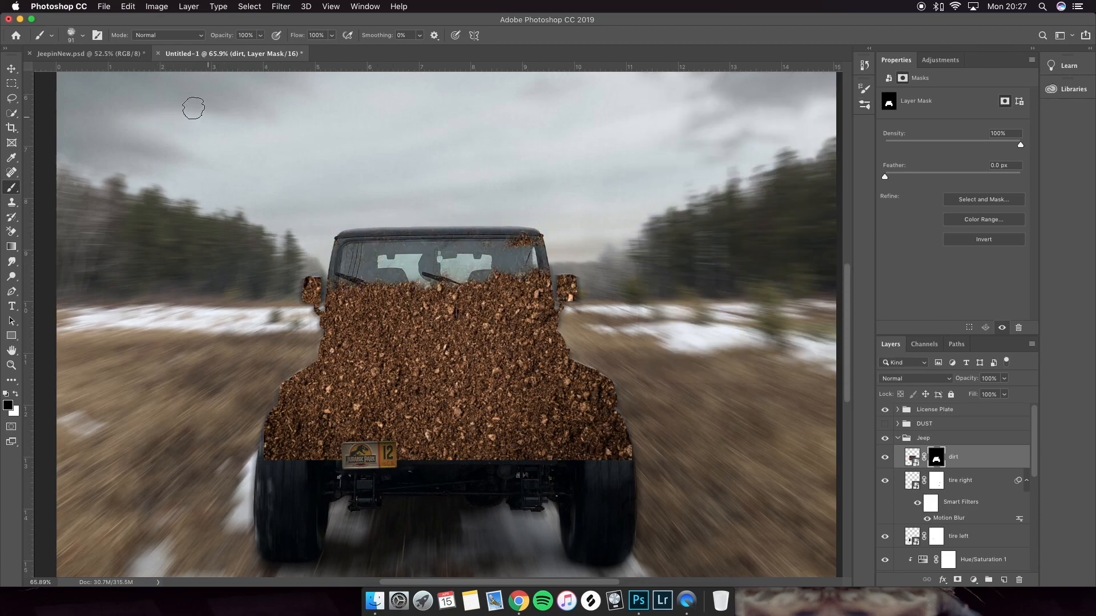
{"action": "left_click", "coordinate": [71, 35]}
{"action": "left_click_drag", "start_coordinate": [98, 72], "coordinate": [106, 72]}
{"action": "mouse_move", "coordinate": [542, 240]}
{"action": "left_mouse_down"}
{"action": "mouse_move", "coordinate": [426, 314]}
{"action": "mouse_move", "coordinate": [474, 457]}
{"action": "mouse_move", "coordinate": [641, 435]}
{"action": "mouse_move", "coordinate": [274, 393]}
{"action": "left_mouse_up"}
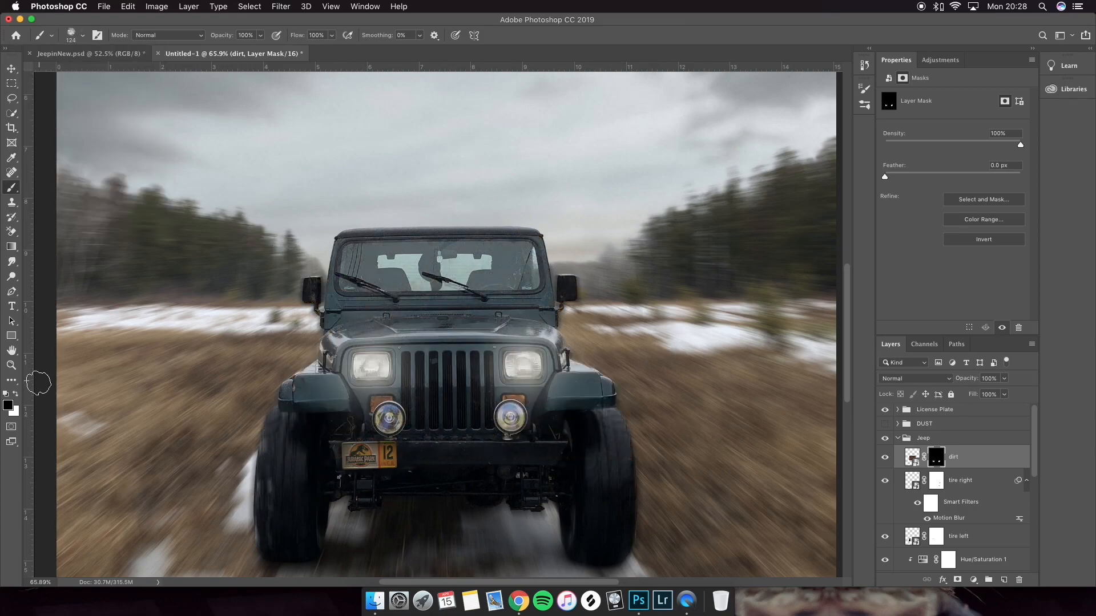
- Switch the mask brush to white, undo the trial dabs on the plate-side front fender, and set the brush opacity to 21%
{"action": "left_click", "coordinate": [17, 397]}
{"action": "left_click", "coordinate": [359, 380]}
{"action": "key", "text": "super+z"}
{"action": "left_click", "coordinate": [334, 394]}
{"action": "key", "text": "super+z"}
{"action": "left_click", "coordinate": [260, 35]}
{"action": "left_click_drag", "start_coordinate": [233, 52], "coordinate": [219, 50]}
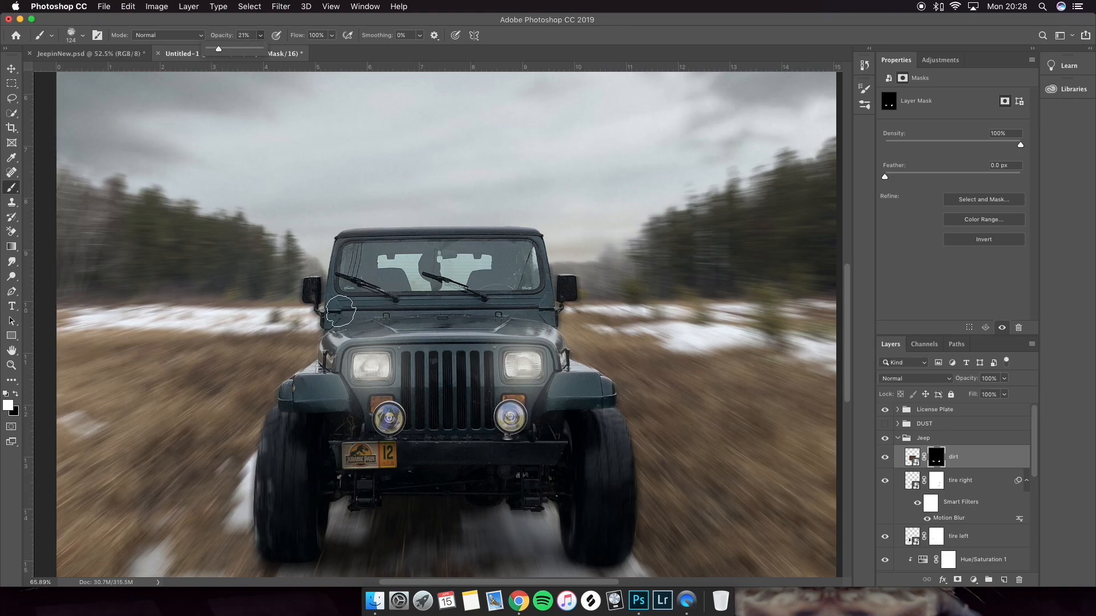
- Paint dirt along the lower edge of the plate-side front fender with a 49 px brush, undoing the unwanted strokes
{"action": "left_click", "coordinate": [82, 35]}
{"action": "left_click_drag", "start_coordinate": [87, 68], "coordinate": [82, 71]}
{"action": "scroll", "coordinate": [269, 419], "scroll_direction": "up", "scroll_amount": 5}
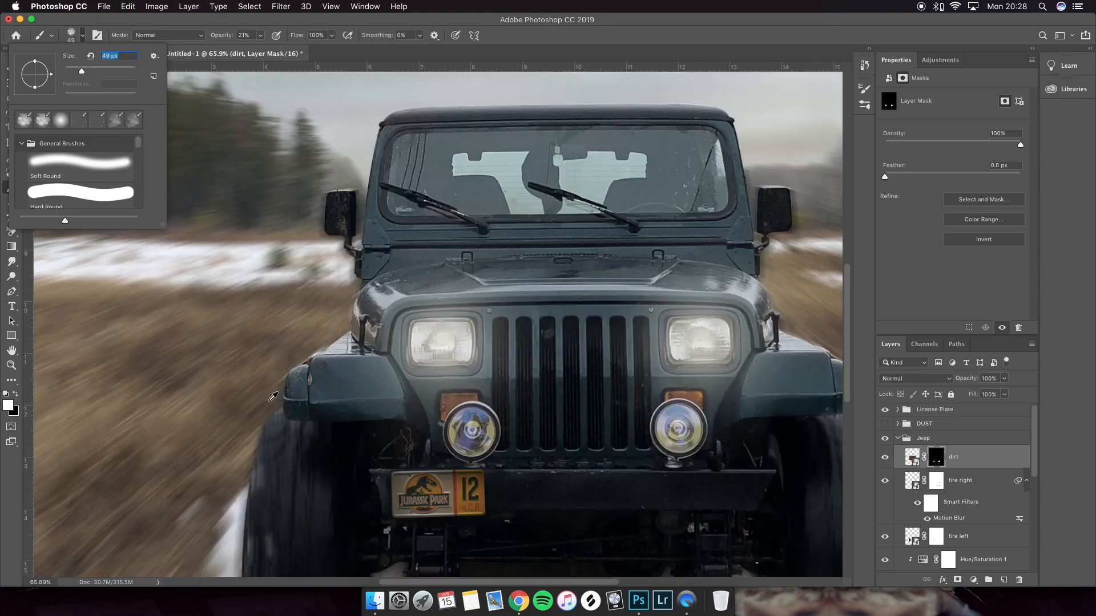
{"action": "scroll", "coordinate": [285, 405], "scroll_direction": "down", "scroll_amount": 2}
{"action": "scroll", "coordinate": [298, 394], "scroll_direction": "right", "scroll_amount": 1}
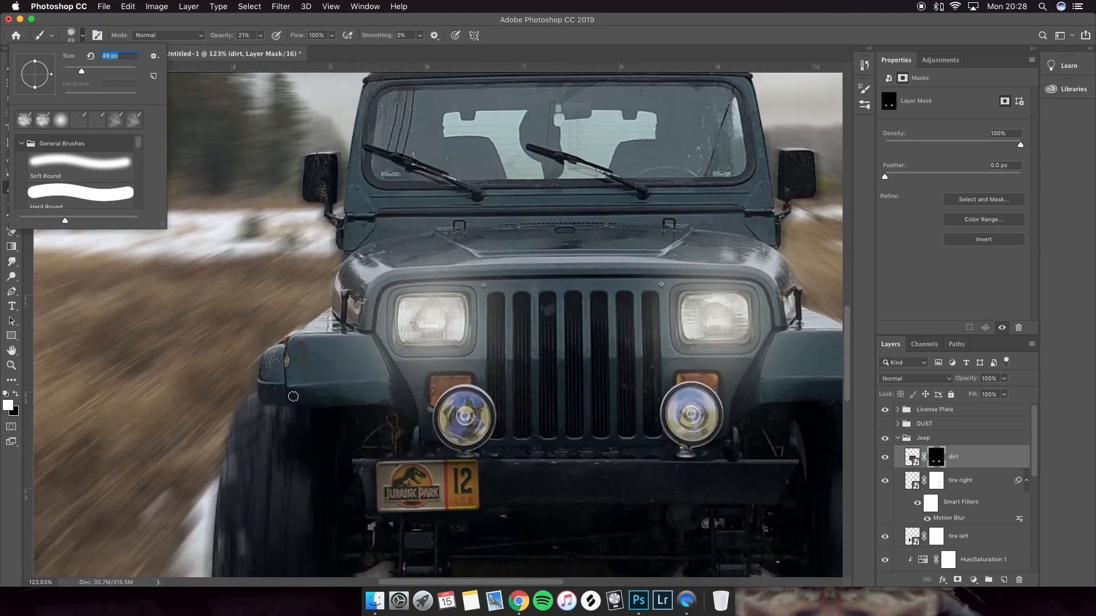
{"action": "key", "text": "Return"}
{"action": "key", "text": "super+z"}
{"action": "mouse_move", "coordinate": [340, 399]}
{"action": "left_mouse_down"}
{"action": "mouse_move", "coordinate": [344, 415]}
{"action": "mouse_move", "coordinate": [370, 414]}
{"action": "mouse_move", "coordinate": [320, 387]}
{"action": "mouse_move", "coordinate": [289, 389]}
{"action": "mouse_move", "coordinate": [372, 397]}
{"action": "left_mouse_up"}
{"action": "key", "text": "super+z"}
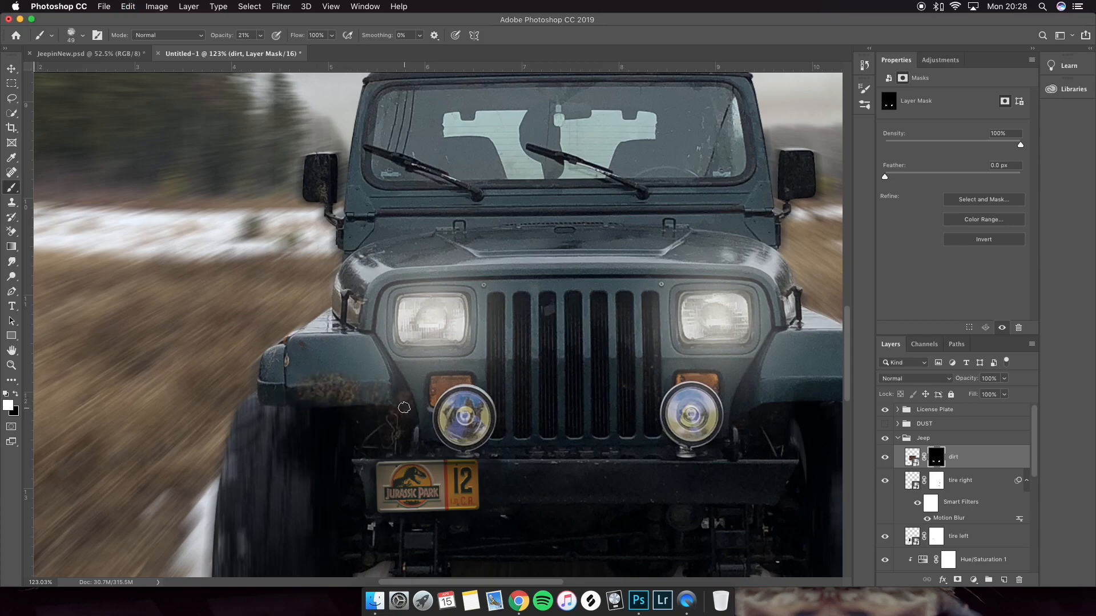
- Add finer dirt to the plate-side fender with a smaller brush and make the DUST group visible
{"action": "left_click", "coordinate": [77, 35]}
{"action": "left_click_drag", "start_coordinate": [85, 72], "coordinate": [77, 75]}
{"action": "left_click", "coordinate": [315, 331]}
{"action": "left_click", "coordinate": [885, 424]}
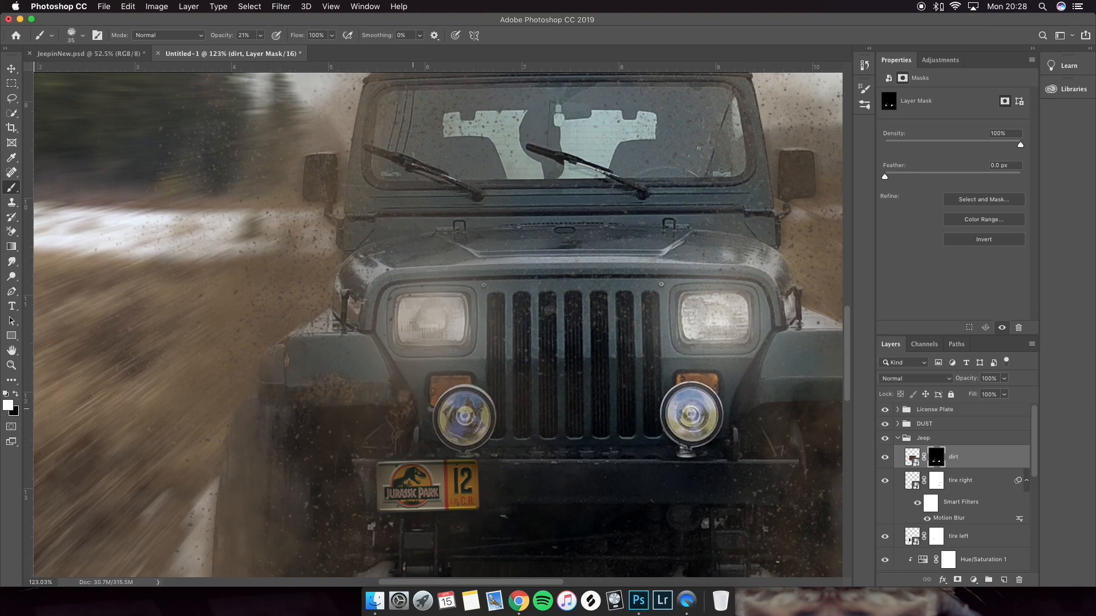
- Set the brush opacity to 12% and paint faint dirt across the grille towards the opposite front fender
{"action": "scroll", "coordinate": [383, 371], "scroll_direction": "right", "scroll_amount": 2}
{"action": "key", "text": "1"}
{"action": "key", "text": "2"}
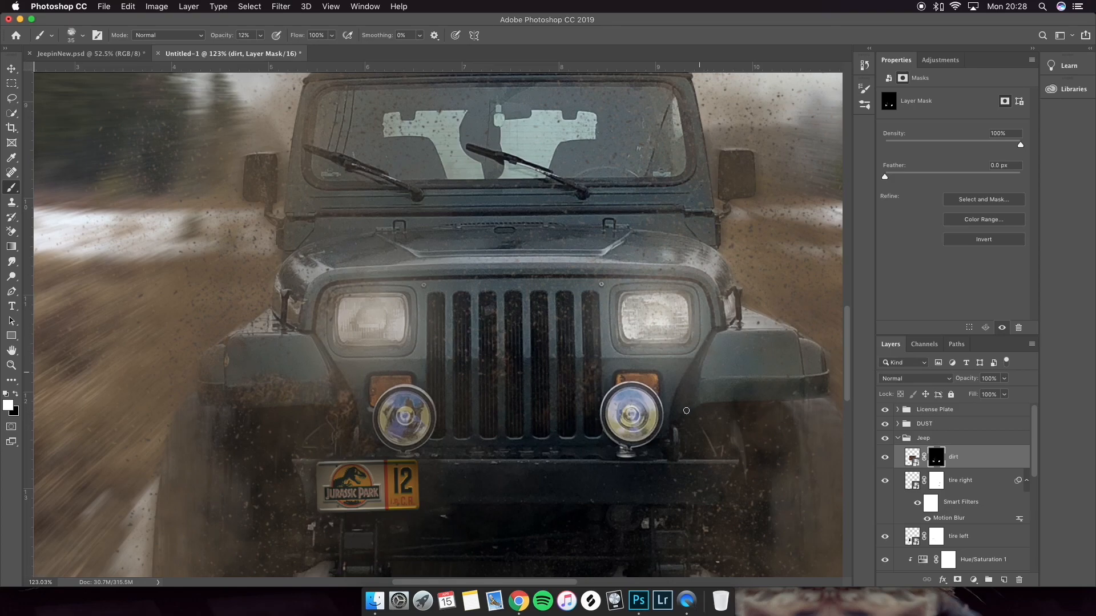
{"action": "scroll", "coordinate": [723, 398], "scroll_direction": "right", "scroll_amount": 3}
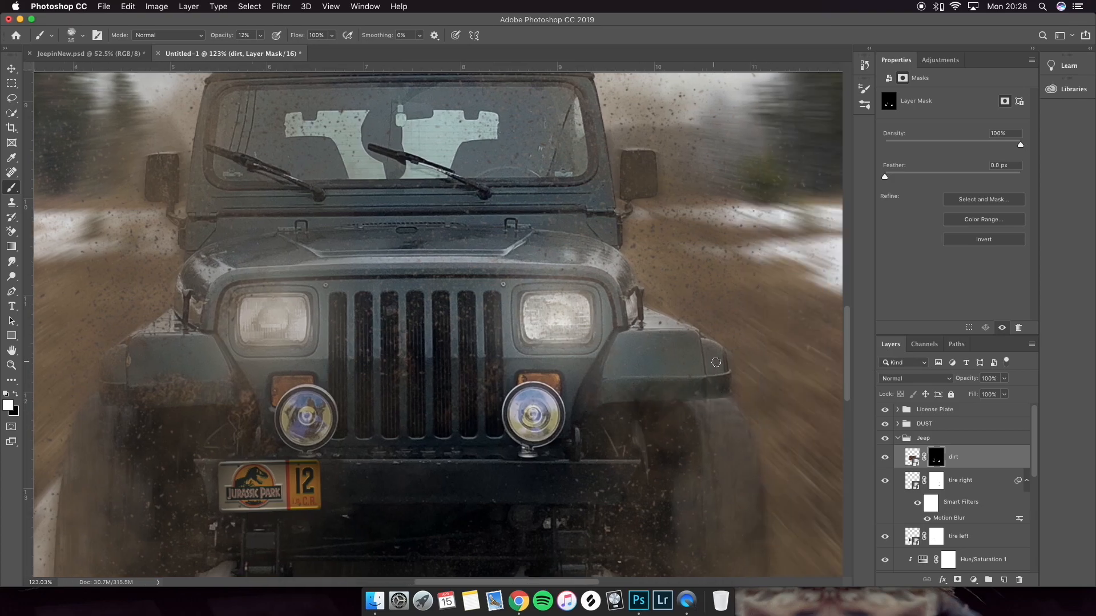
- Paint fine dirt over the opposite fender, bumper and hood, reducing the brush size to 20 px and 19 px
{"action": "key", "text": "bracketleft"}
{"action": "key", "text": "bracketleft"}
{"action": "key", "text": "bracketleft"}
{"action": "scroll", "coordinate": [543, 427], "scroll_direction": "down", "scroll_amount": 1}
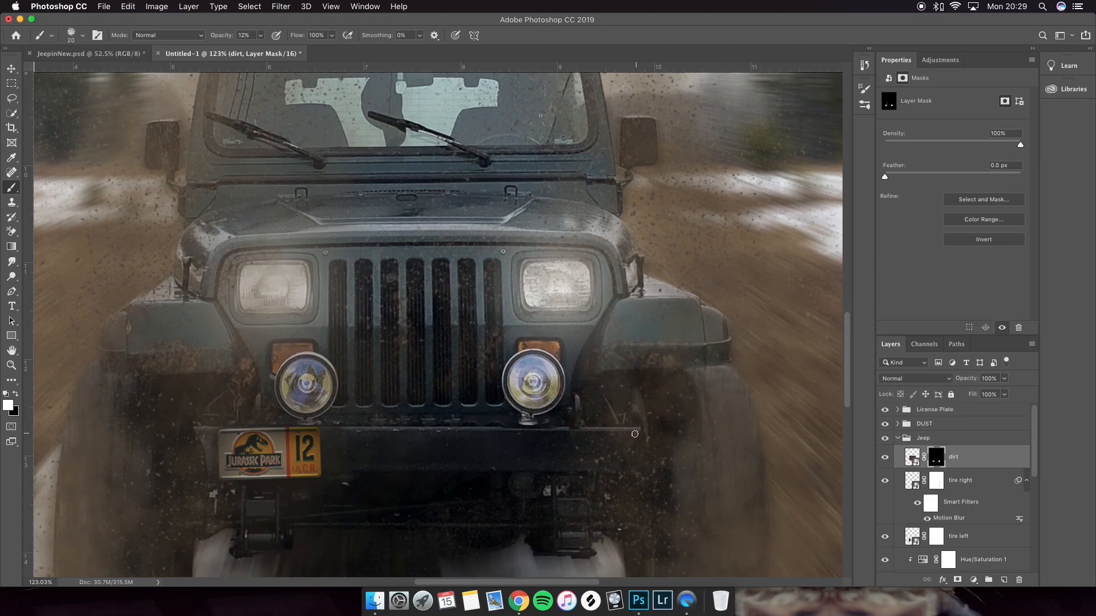
{"action": "scroll", "coordinate": [574, 341], "scroll_direction": "up", "scroll_amount": 4}
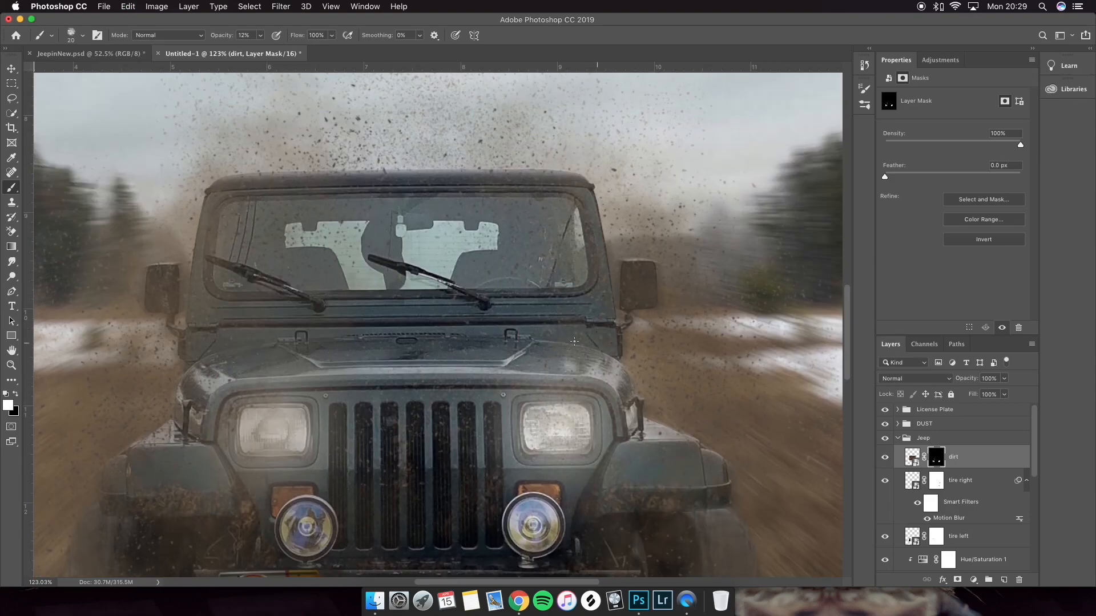
{"action": "left_click", "coordinate": [82, 35]}
{"action": "left_click_drag", "start_coordinate": [95, 67], "coordinate": [83, 68]}
{"action": "key", "text": "Return"}
{"action": "scroll", "coordinate": [619, 427], "scroll_direction": "down", "scroll_amount": 6}
- Move the License Plate group into the Jeep group, directly below the dirt layer
{"action": "left_click_drag", "start_coordinate": [936, 410], "coordinate": [931, 432]}
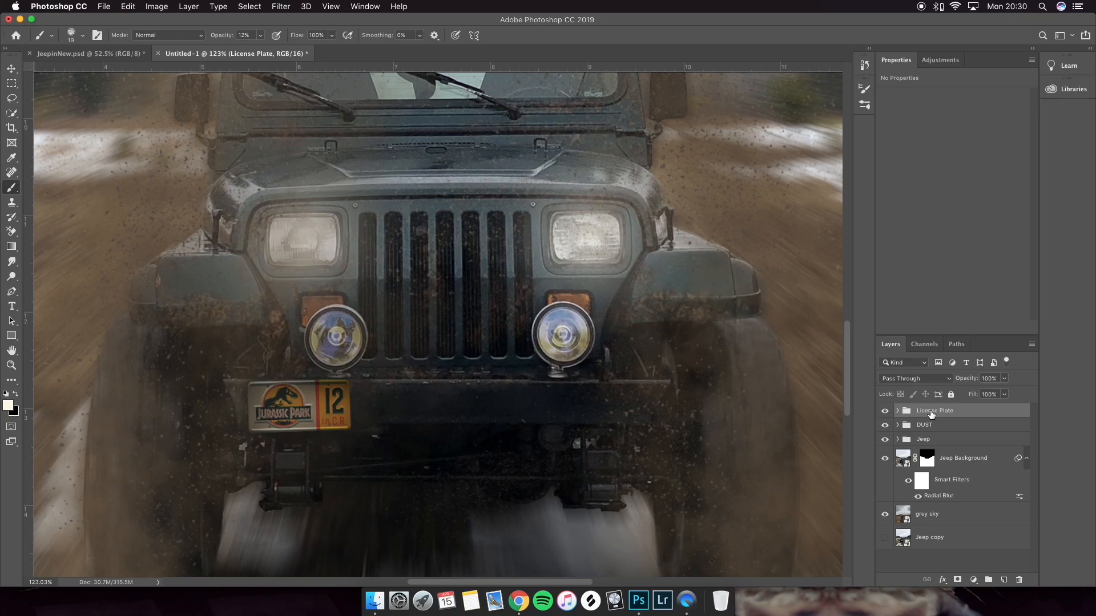
{"action": "left_click", "coordinate": [897, 439]}
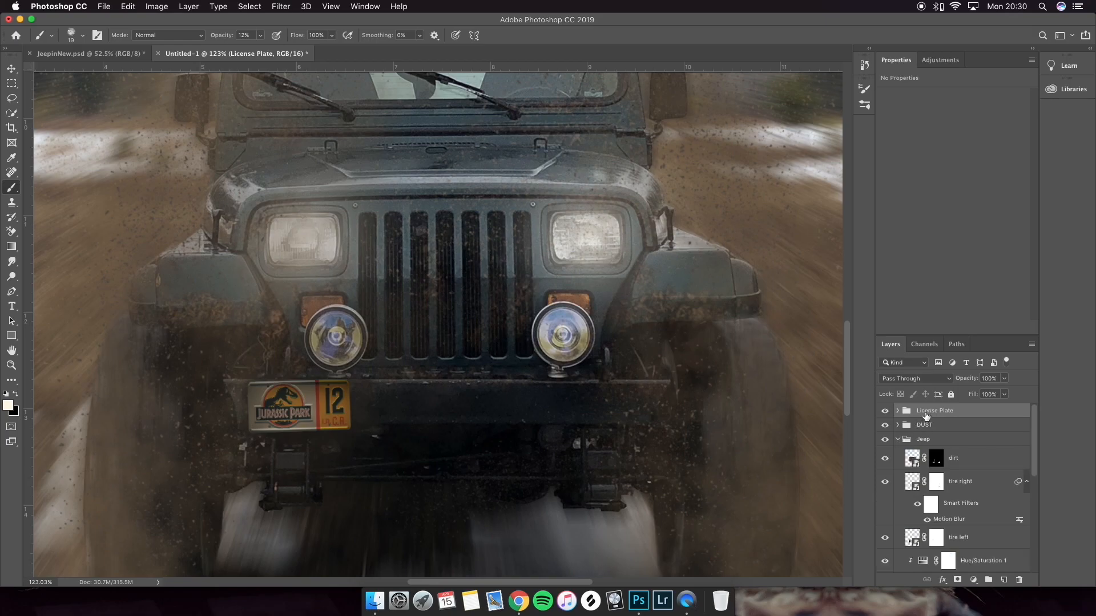
{"action": "left_click_drag", "start_coordinate": [925, 416], "coordinate": [953, 458]}
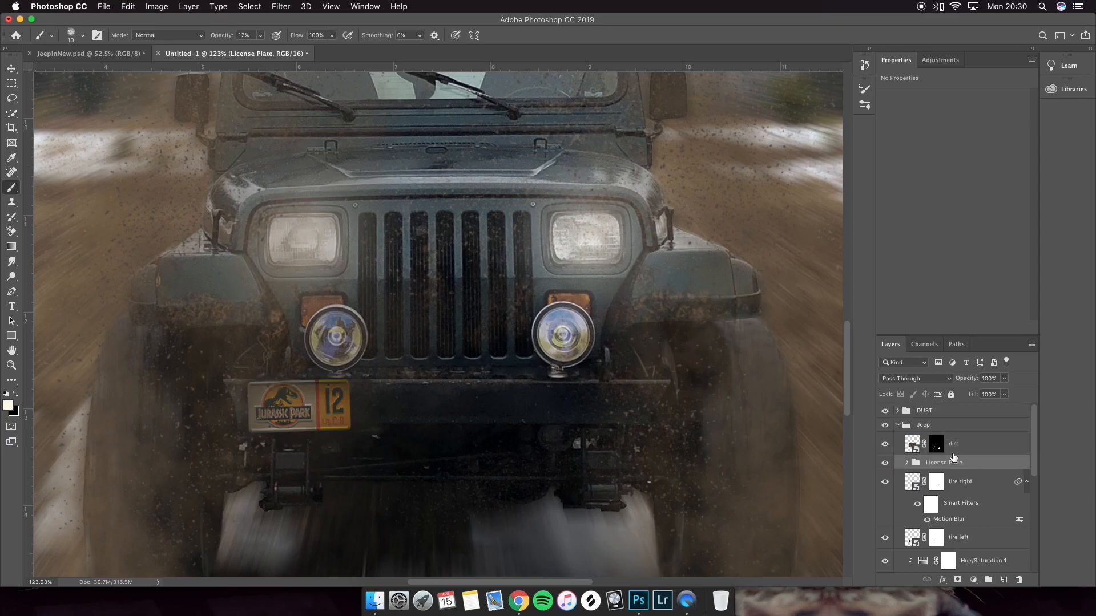
- Refine the dirt on the license plate, bumper and fenders by painting the dirt layer's mask in black and white at 25% opacity
{"action": "left_click", "coordinate": [936, 444]}
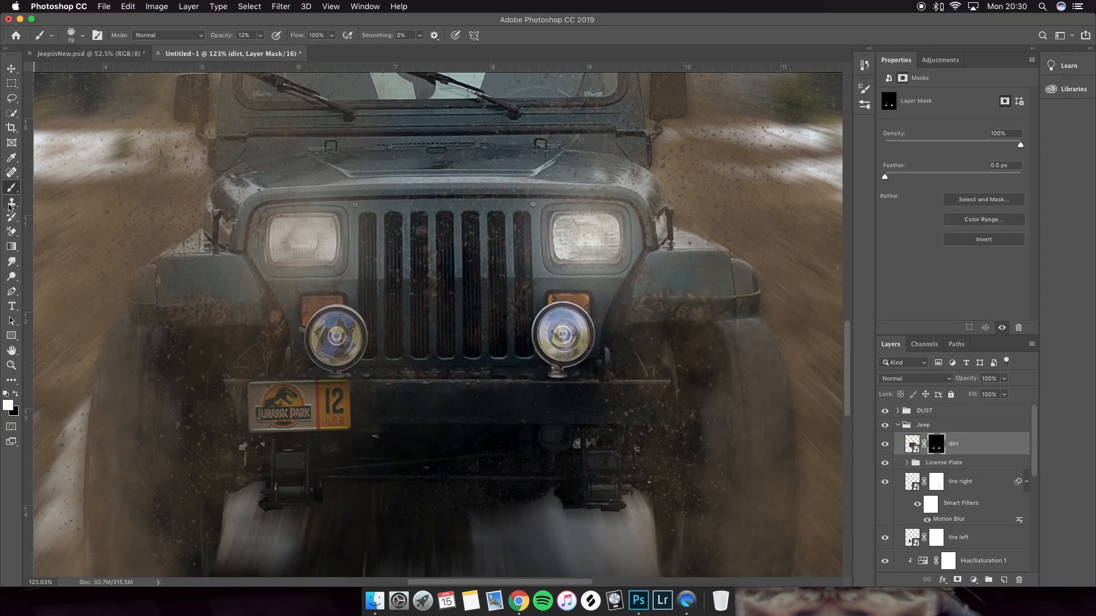
{"action": "key", "text": "x"}
{"action": "key", "text": "2"}
{"action": "key", "text": "5"}
{"action": "key", "text": "x"}
{"action": "scroll", "coordinate": [437, 368], "scroll_direction": "up", "scroll_amount": 1}
{"action": "key", "text": "x"}
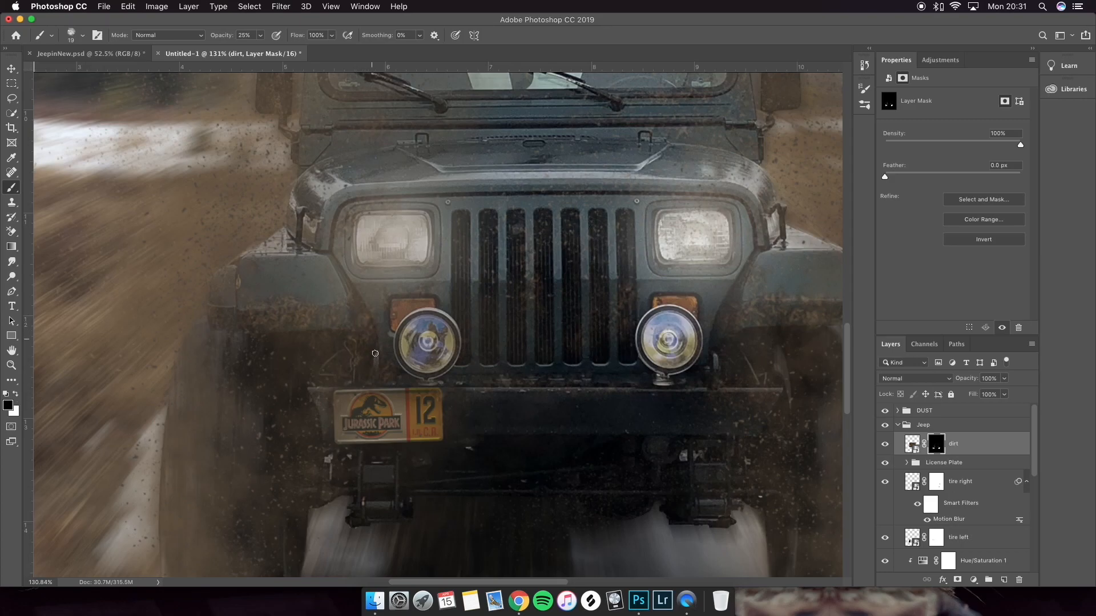
{"action": "key", "text": "x"}
{"action": "scroll", "coordinate": [245, 328], "scroll_direction": "up", "scroll_amount": 1}
{"action": "scroll", "coordinate": [245, 329], "scroll_direction": "right", "scroll_amount": 1}
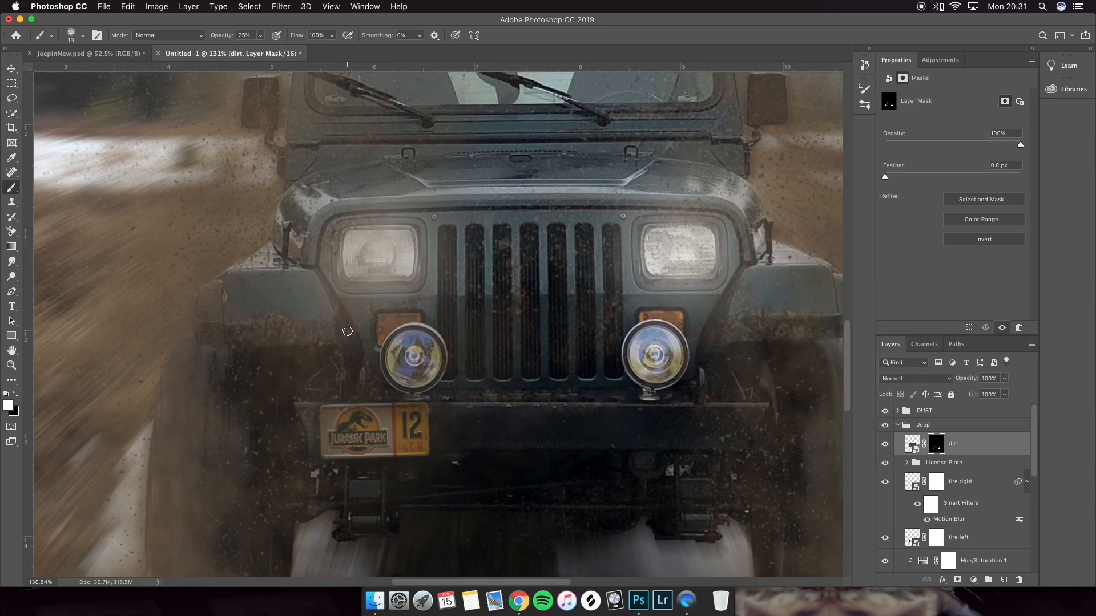
{"action": "scroll", "coordinate": [355, 326], "scroll_direction": "up", "scroll_amount": 2}
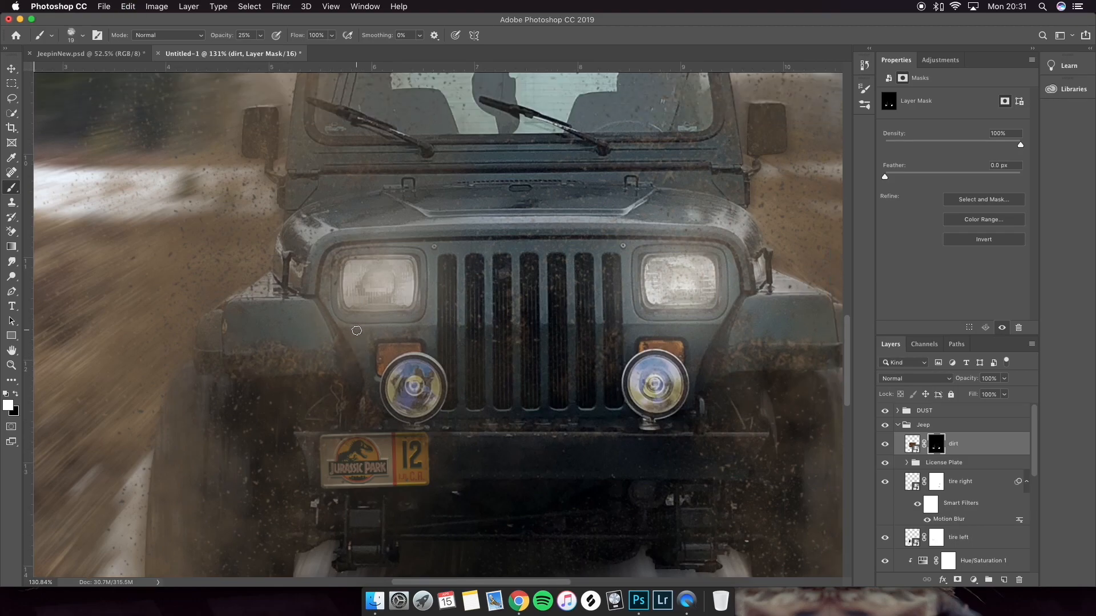
{"action": "scroll", "coordinate": [355, 332], "scroll_direction": "right", "scroll_amount": 3}
{"action": "scroll", "coordinate": [355, 337], "scroll_direction": "up", "scroll_amount": 1}
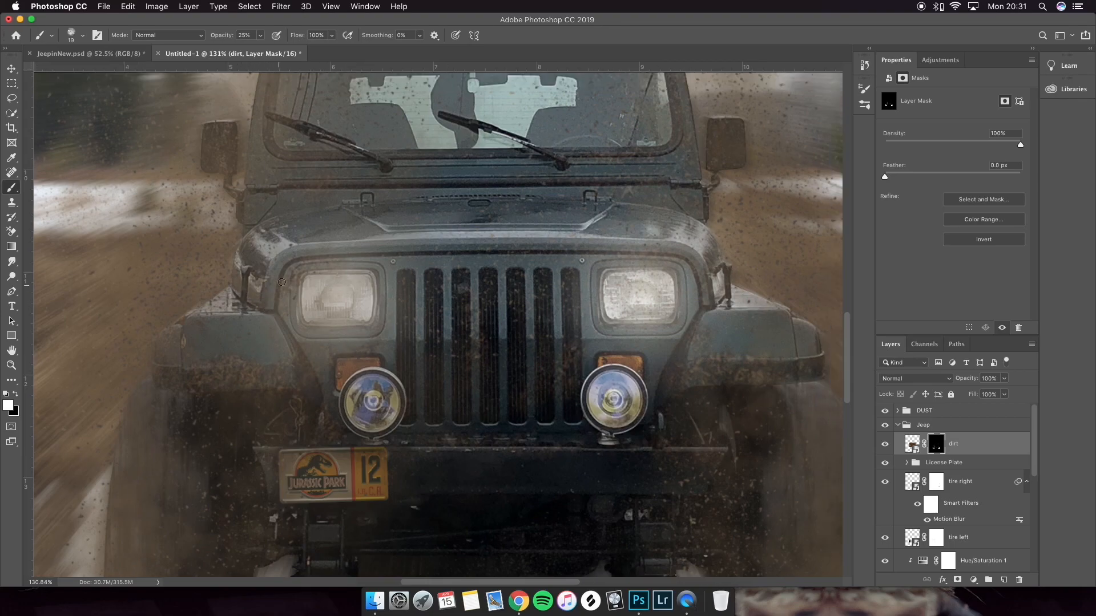
{"action": "scroll", "coordinate": [305, 348], "scroll_direction": "down", "scroll_amount": 5}
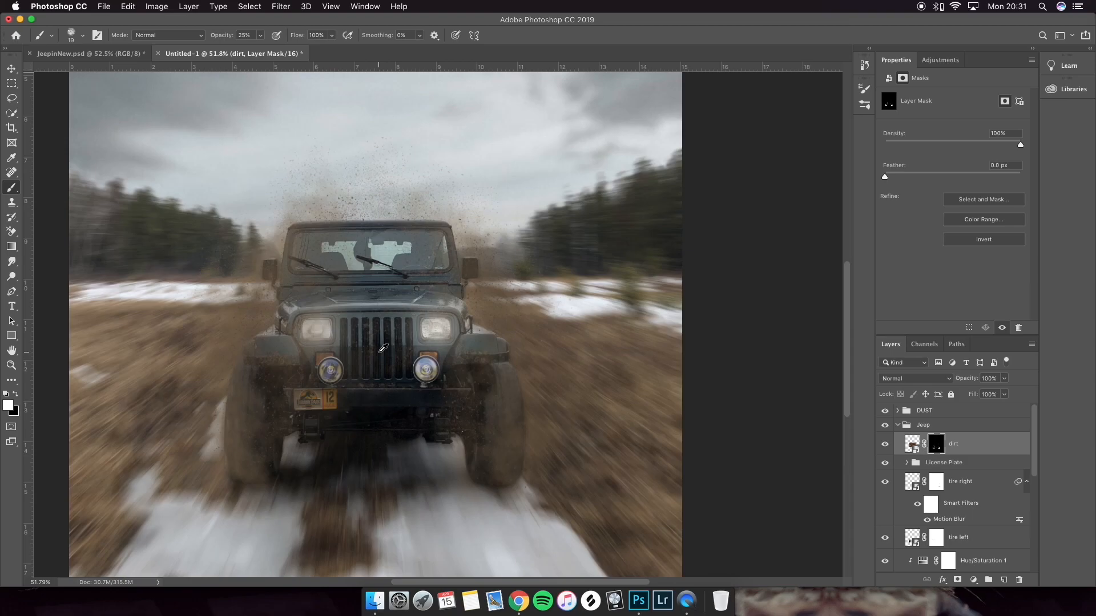
- Blend a faint layer of dirt over the hood and grille on the mask with a 137 px brush at 6% opacity
{"action": "scroll", "coordinate": [380, 348], "scroll_direction": "up", "scroll_amount": 5}
{"action": "left_click", "coordinate": [82, 36]}
{"action": "left_click", "coordinate": [107, 72]}
{"action": "left_click_drag", "start_coordinate": [260, 35], "coordinate": [245, 50]}
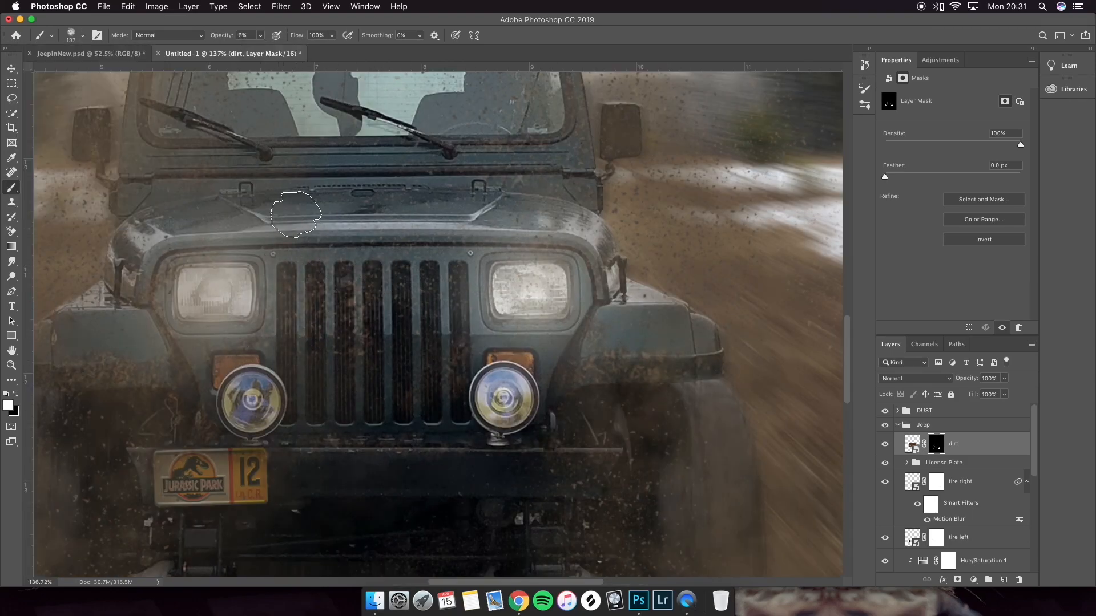
{"action": "scroll", "coordinate": [484, 374], "scroll_direction": "down", "scroll_amount": 4}
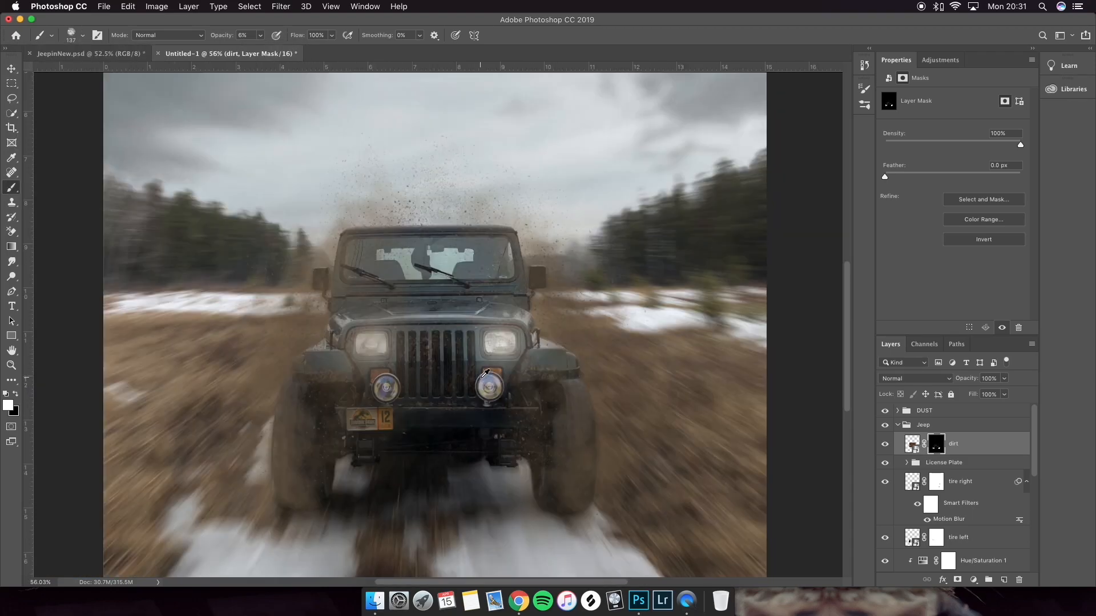
{"action": "scroll", "coordinate": [488, 377], "scroll_direction": "up", "scroll_amount": 3}
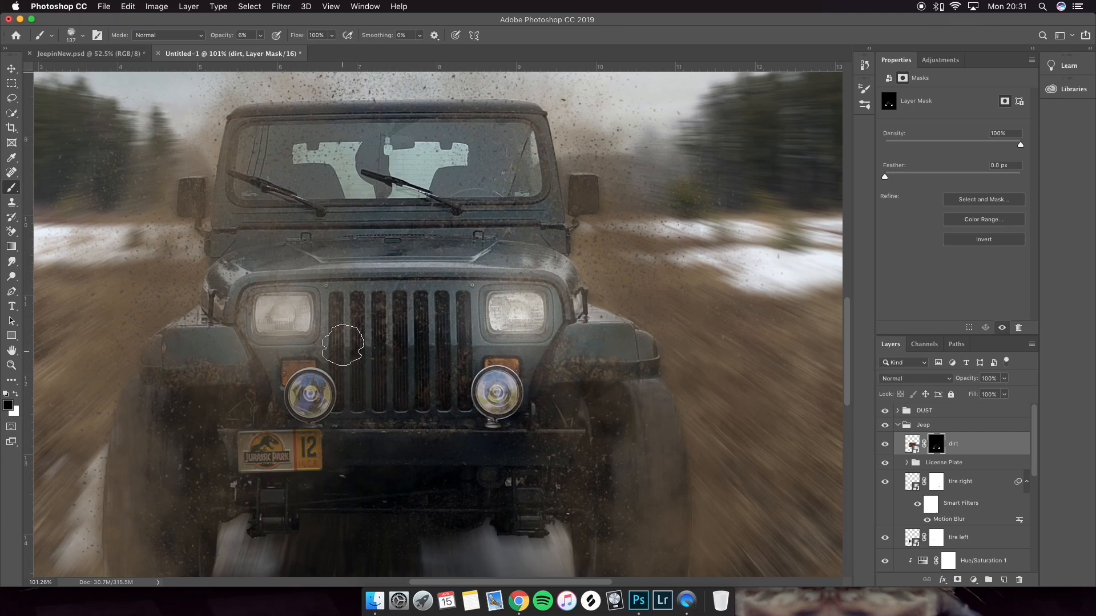
{"action": "scroll", "coordinate": [371, 343], "scroll_direction": "down", "scroll_amount": 5}
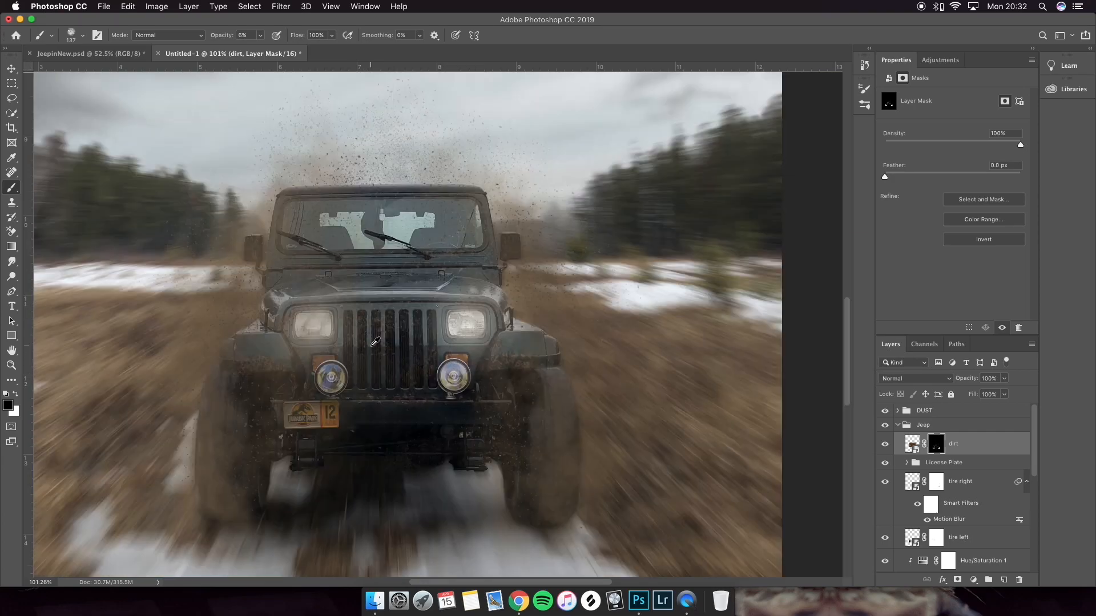
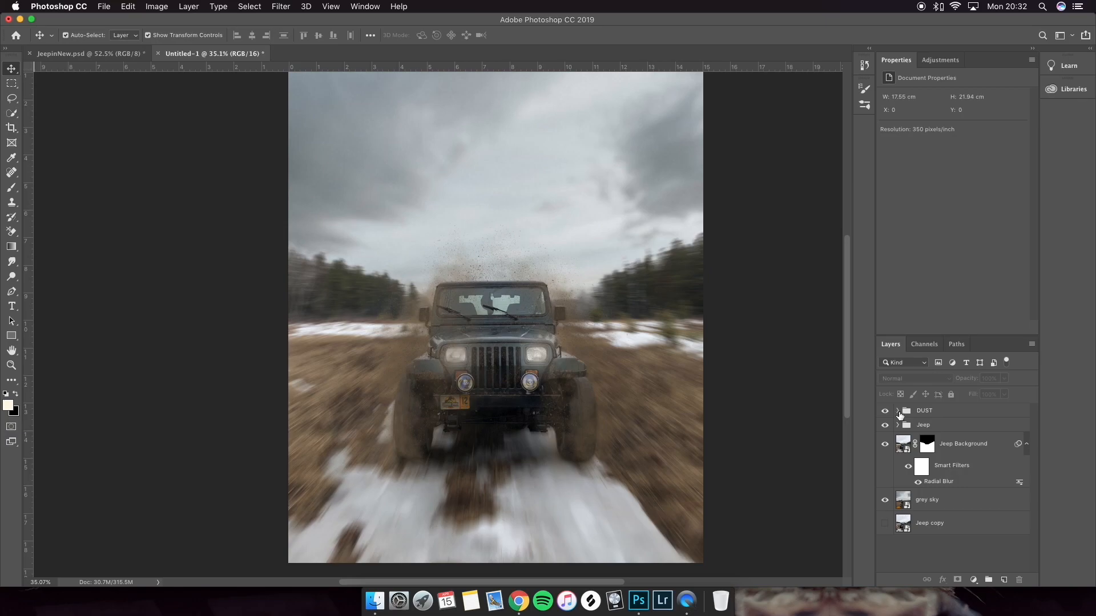
- Try a Radial Blur of amount 13 with the Zoom method and Best quality on the DUST group's dirt layer
{"action": "left_click", "coordinate": [898, 411]}
{"action": "left_click", "coordinate": [929, 428]}
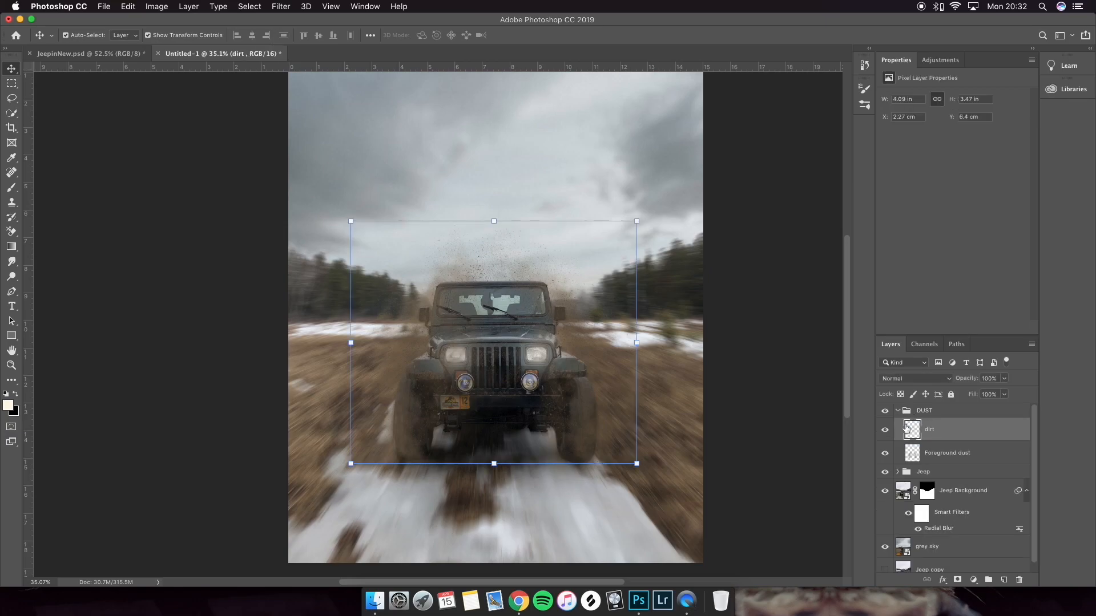
{"action": "left_click", "coordinate": [280, 6]}
{"action": "mouse_move", "coordinate": [314, 133]}
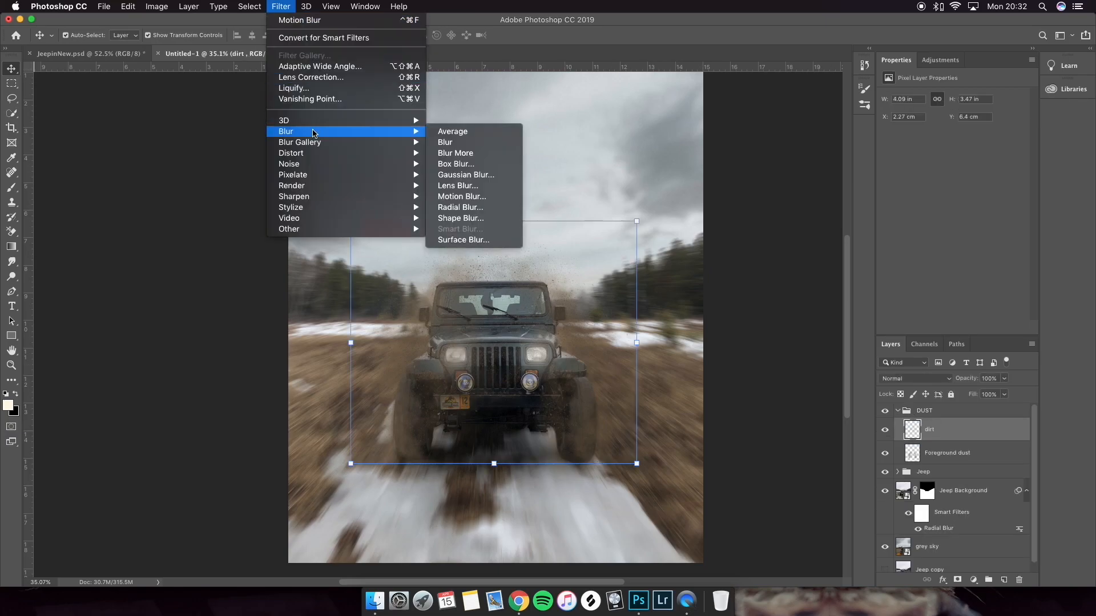
{"action": "left_click", "coordinate": [465, 207]}
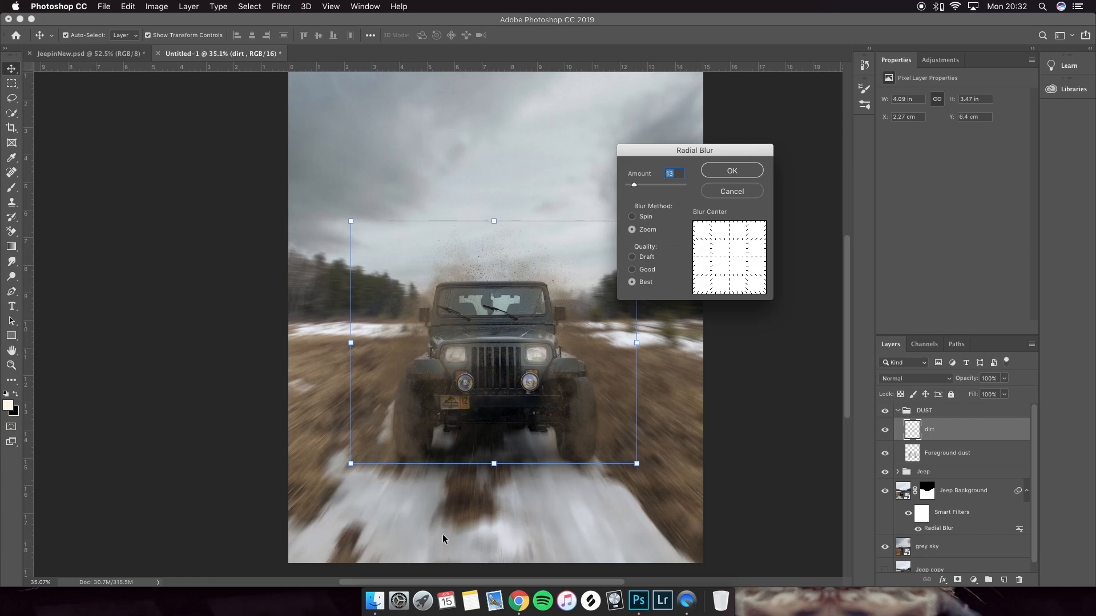
{"action": "left_click", "coordinate": [735, 175]}
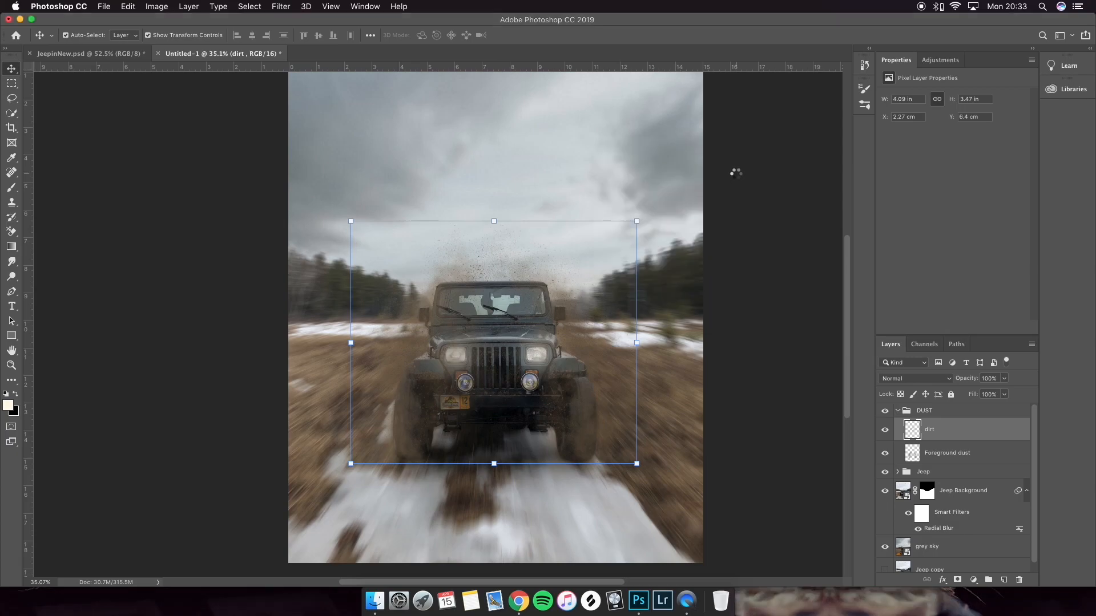
{"action": "scroll", "coordinate": [512, 313], "scroll_direction": "up", "scroll_amount": 3}
{"action": "scroll", "coordinate": [509, 312], "scroll_direction": "down", "scroll_amount": 1}
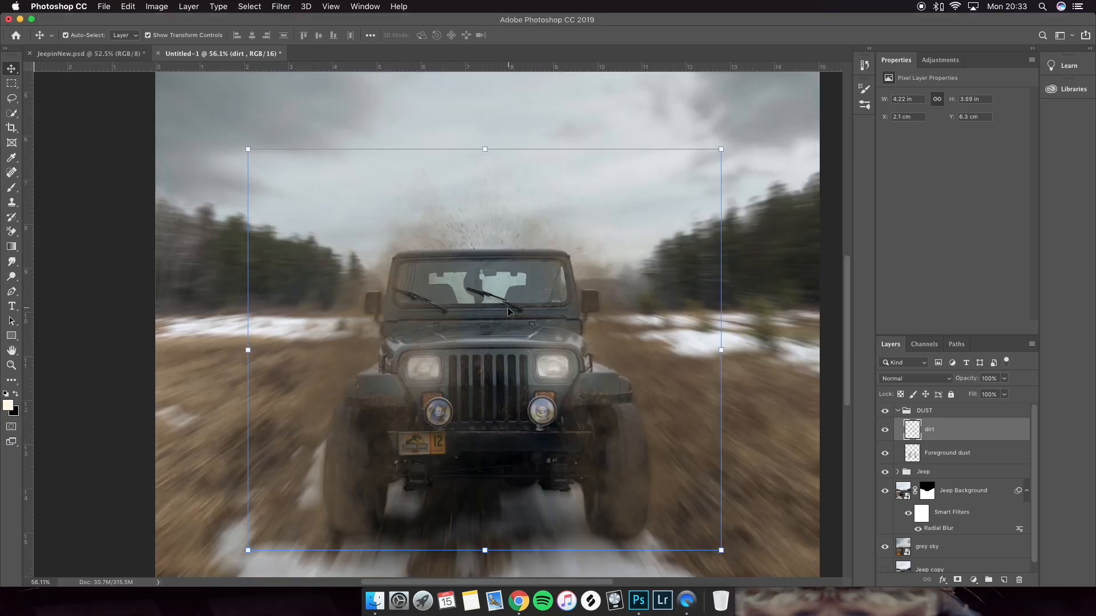
{"action": "key", "text": "super+z"}
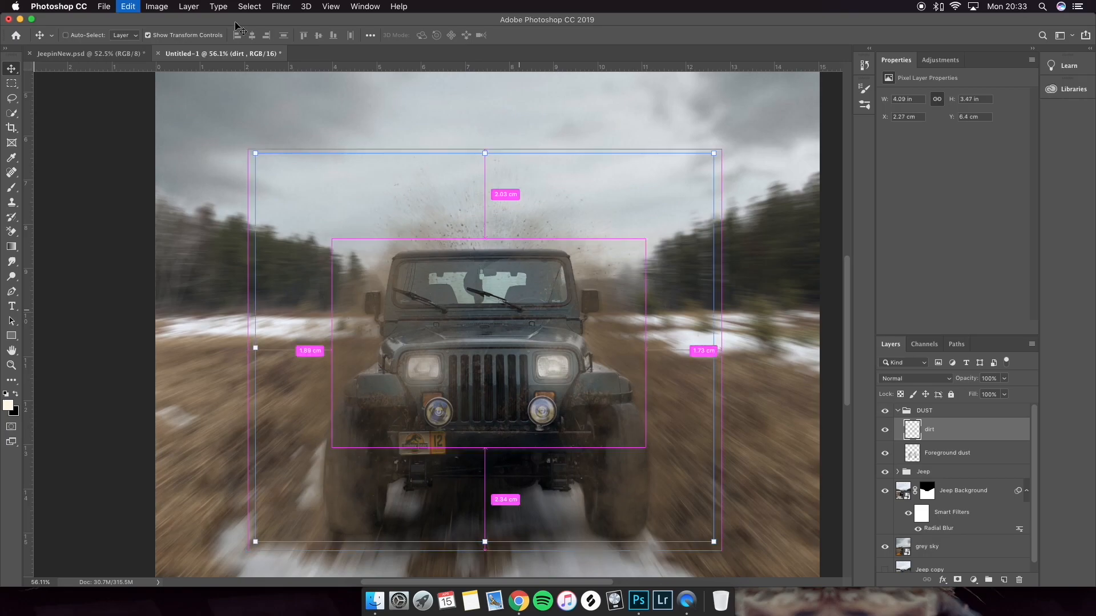
- Try a weaker Radial Blur with the Zoom method and Best quality on the DUST group's dirt layer
{"action": "left_click", "coordinate": [280, 6]}
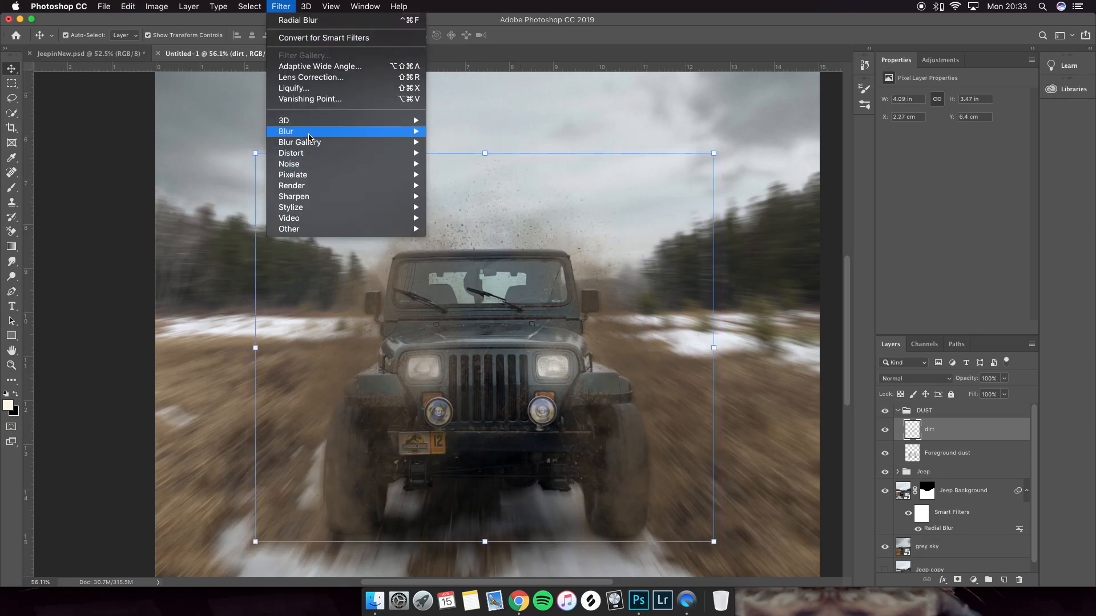
{"action": "left_click", "coordinate": [456, 208]}
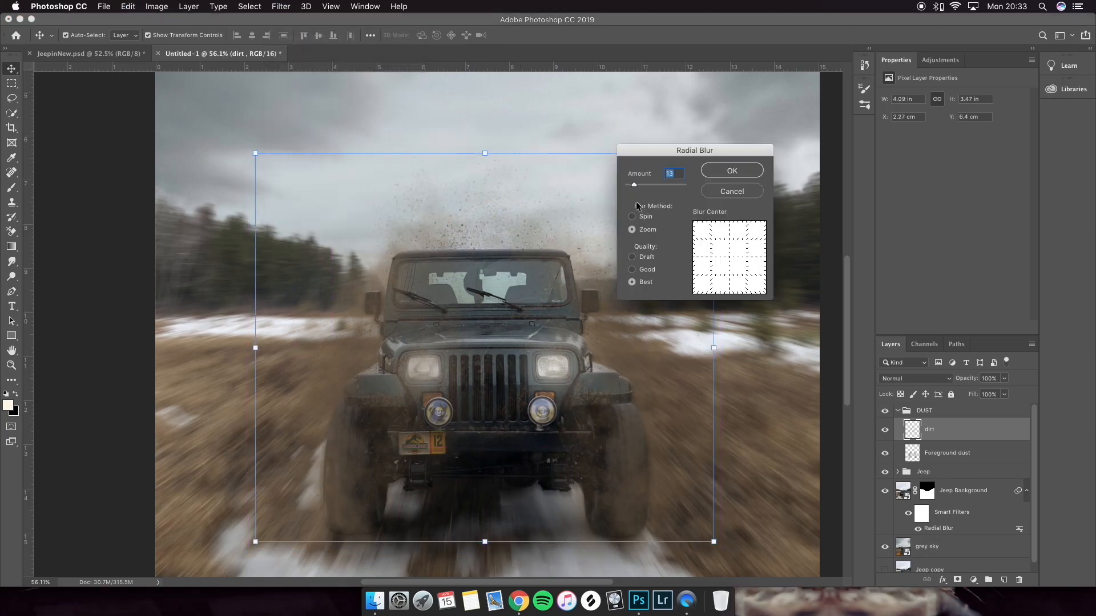
{"action": "left_click_drag", "start_coordinate": [632, 189], "coordinate": [631, 193]}
{"action": "left_click", "coordinate": [713, 170]}
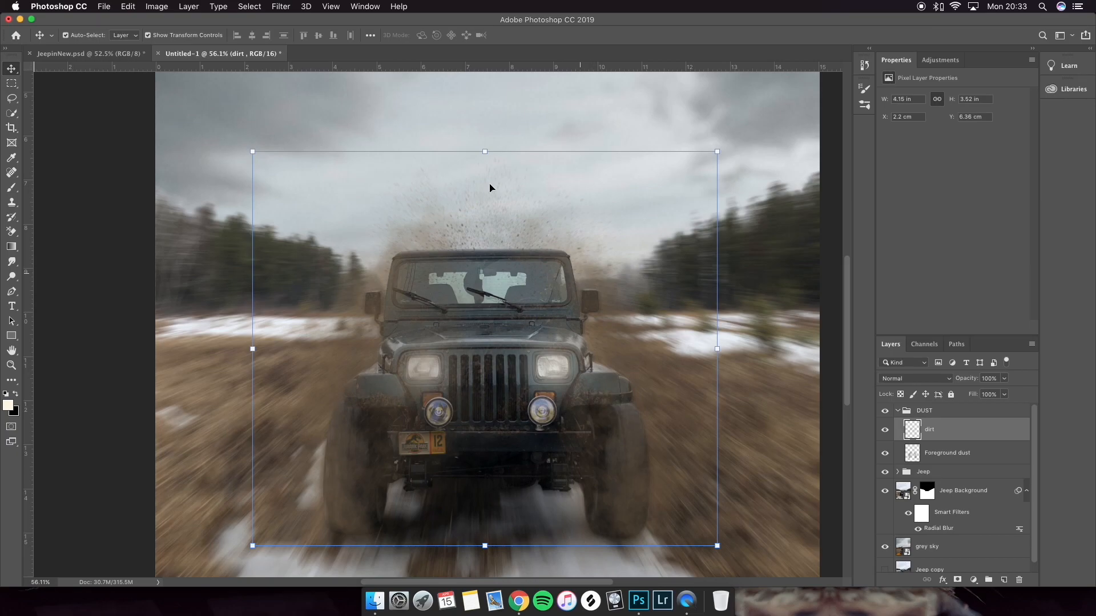
- Apply a Radial Blur to the dirt layer in the DUST group
{"action": "left_click", "coordinate": [279, 6]}
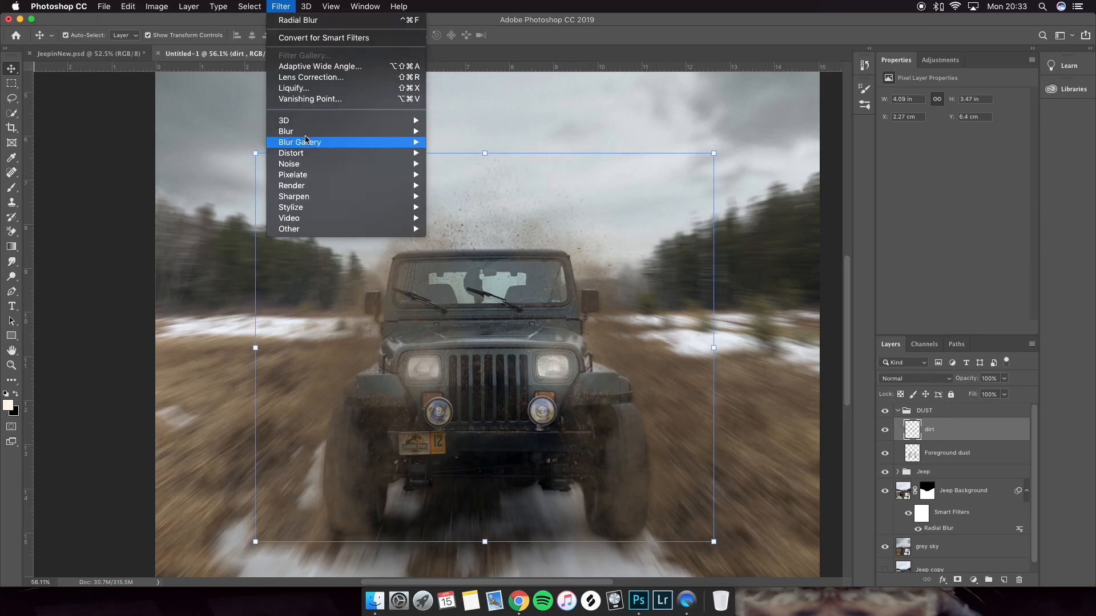
{"action": "mouse_move", "coordinate": [309, 132]}
{"action": "left_click", "coordinate": [456, 209]}
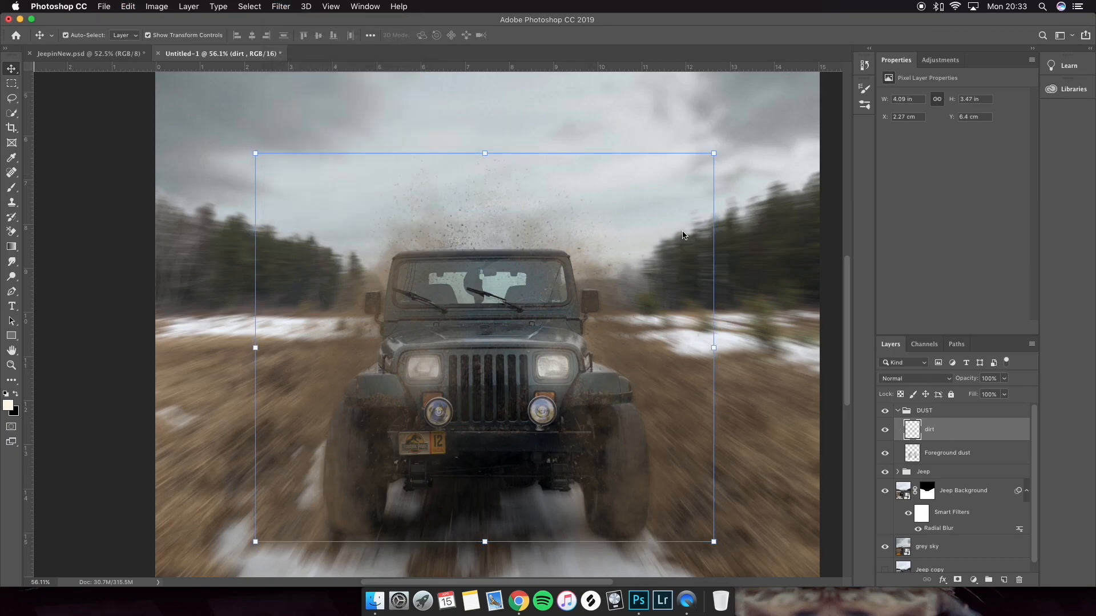
{"action": "left_click", "coordinate": [731, 172]}
- Apply a Radial Blur to the Foreground dust layer with the current blur settings
{"action": "left_click", "coordinate": [945, 453]}
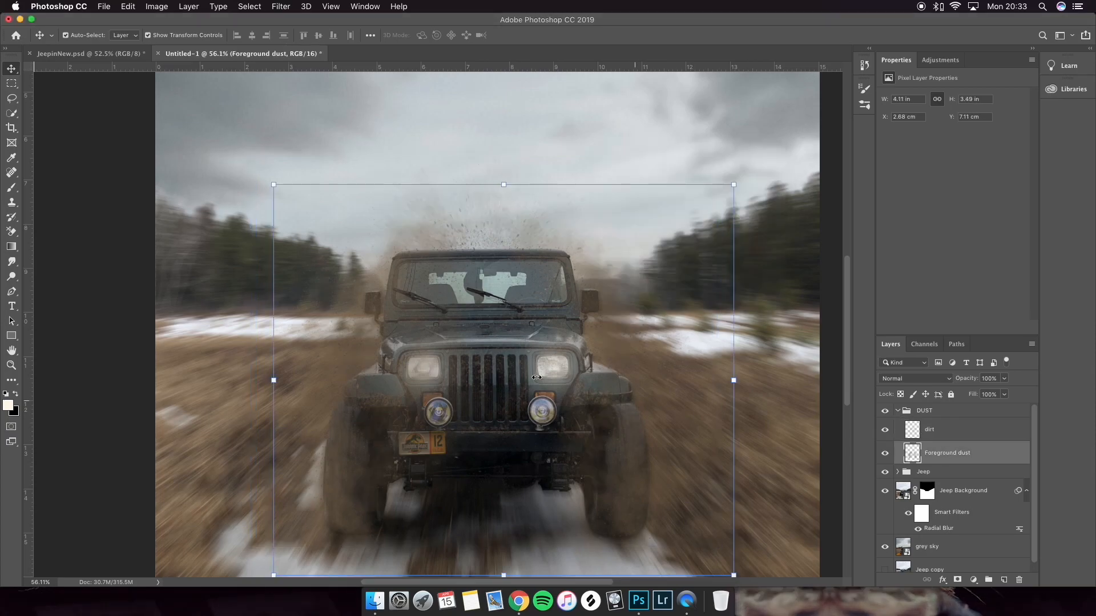
{"action": "left_click", "coordinate": [281, 6]}
{"action": "mouse_move", "coordinate": [306, 132]}
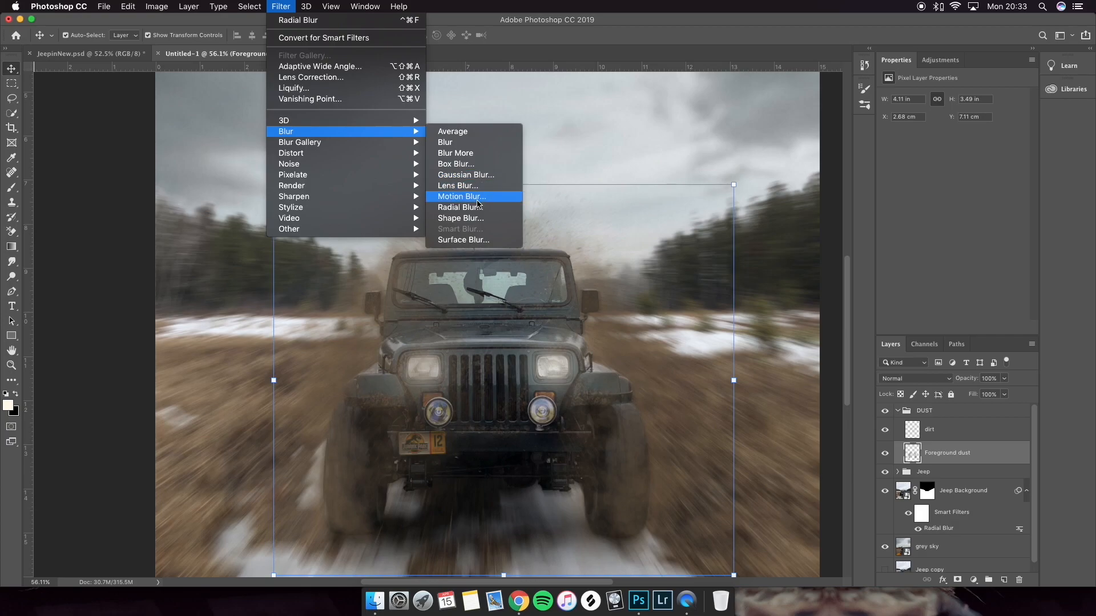
{"action": "left_click", "coordinate": [456, 207]}
{"action": "key", "text": "Return"}
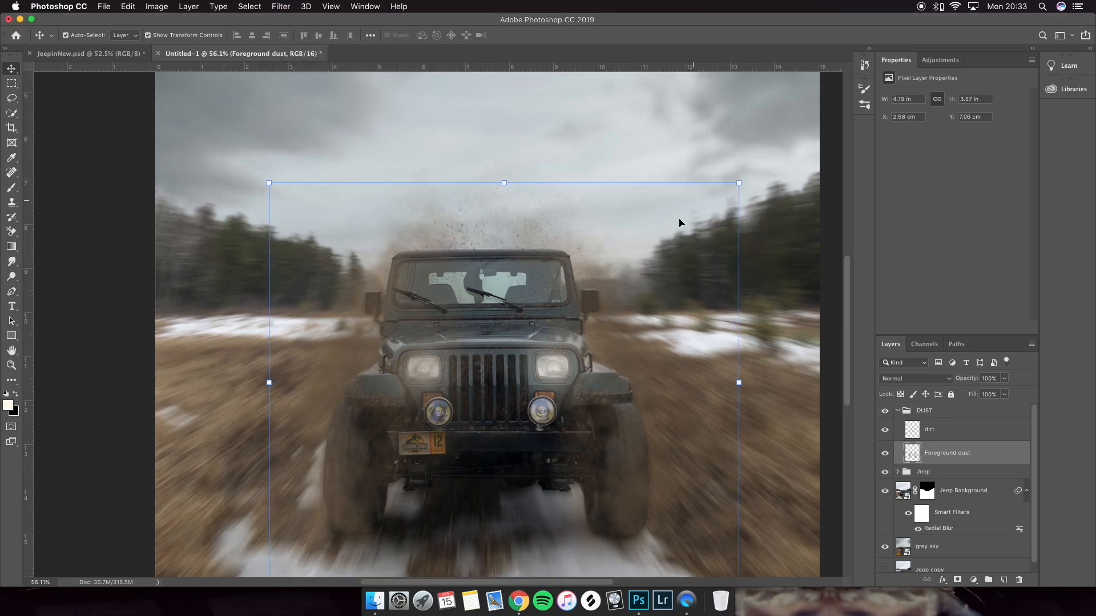
- Compare the dust, dirt and wheels of the composite with the finished reference document JeepinNew.psd at several zoom levels
{"action": "scroll", "coordinate": [607, 261], "scroll_direction": "down", "scroll_amount": 3}
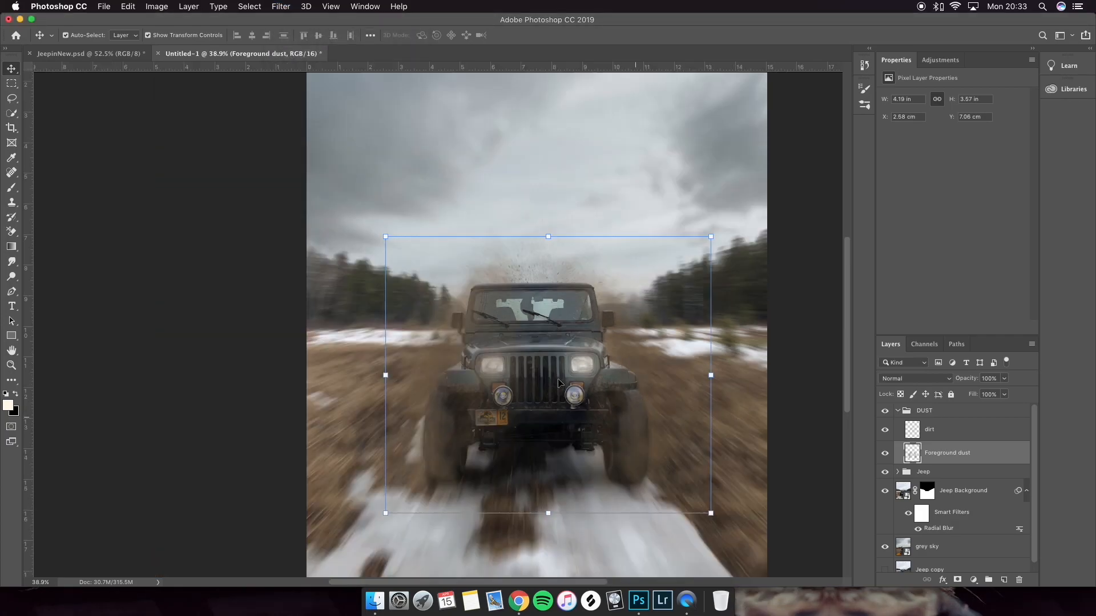
{"action": "left_click", "coordinate": [86, 54]}
{"action": "scroll", "coordinate": [505, 362], "scroll_direction": "down", "scroll_amount": 2}
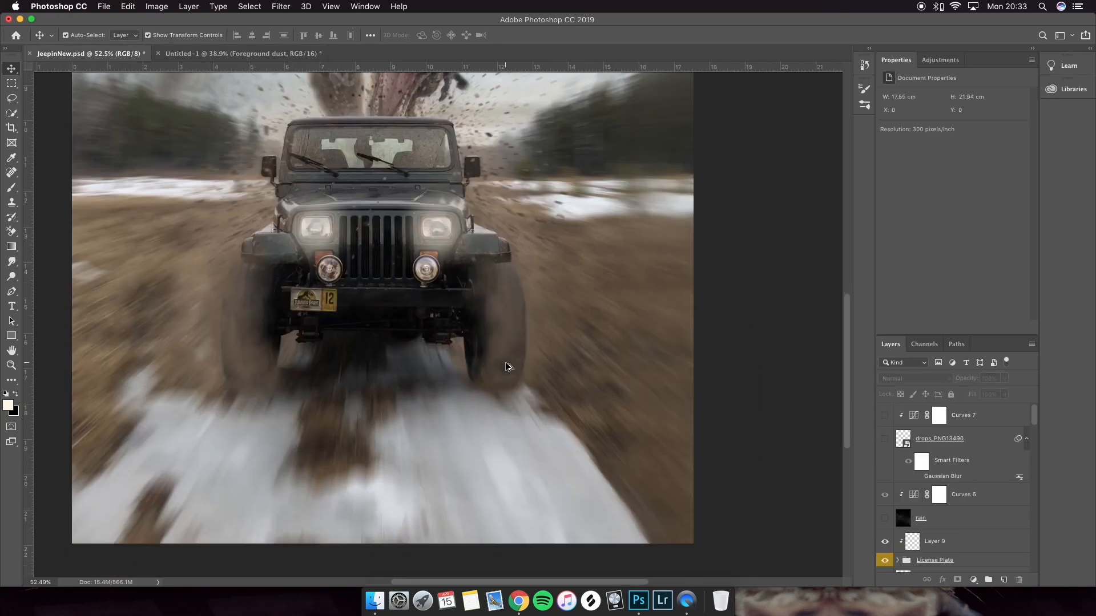
{"action": "scroll", "coordinate": [505, 361], "scroll_direction": "up", "scroll_amount": 3}
{"action": "scroll", "coordinate": [472, 404], "scroll_direction": "left", "scroll_amount": 3}
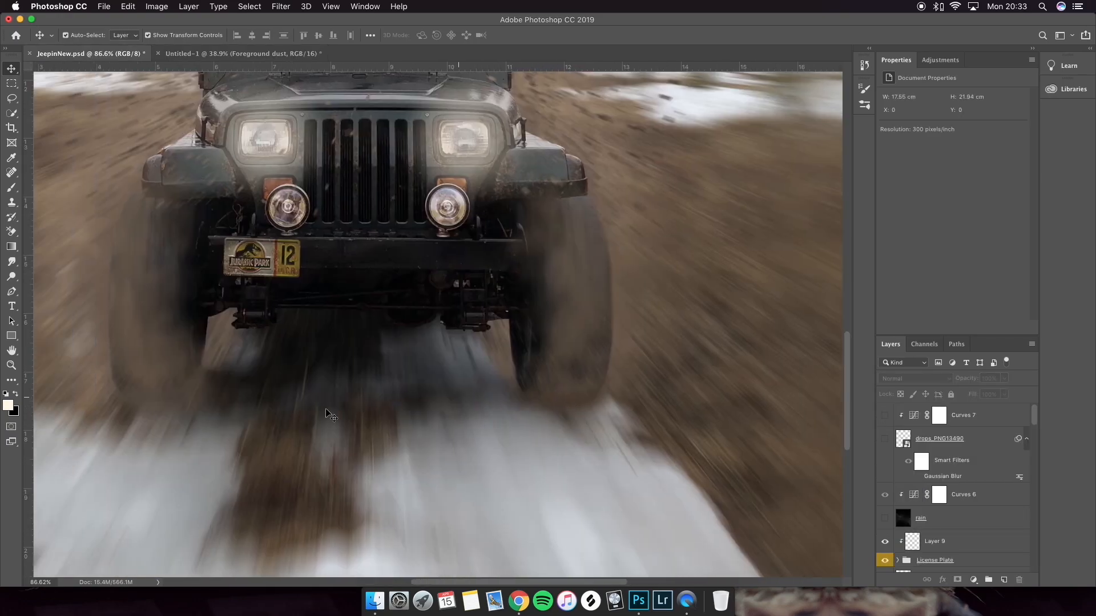
{"action": "scroll", "coordinate": [166, 411], "scroll_direction": "left", "scroll_amount": 1}
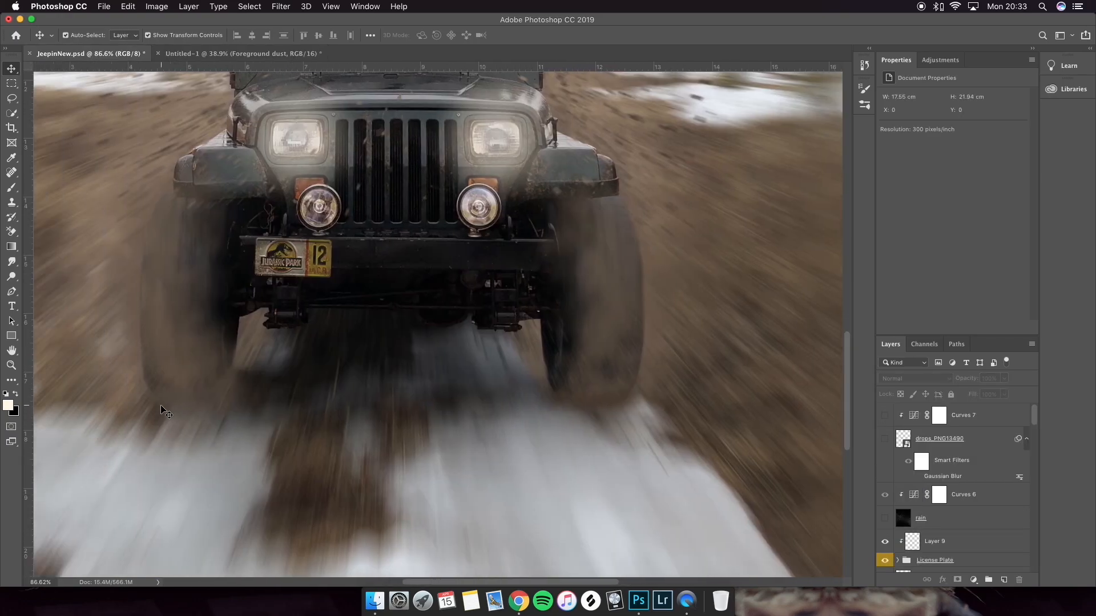
{"action": "left_click", "coordinate": [251, 53]}
{"action": "scroll", "coordinate": [620, 467], "scroll_direction": "down", "scroll_amount": 2}
{"action": "scroll", "coordinate": [620, 467], "scroll_direction": "up", "scroll_amount": 3}
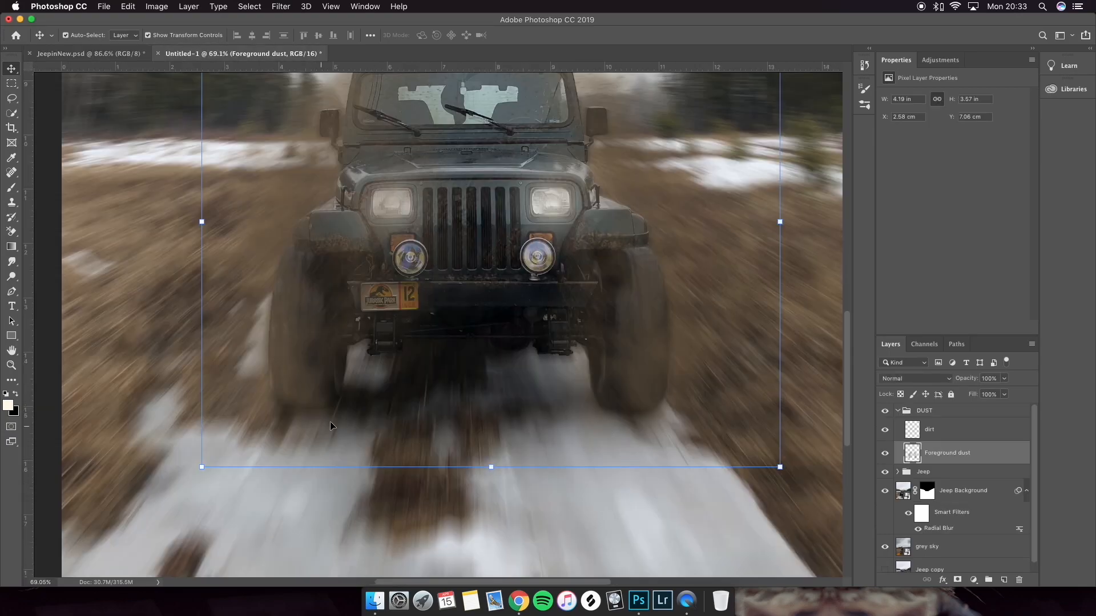
{"action": "left_click", "coordinate": [109, 55]}
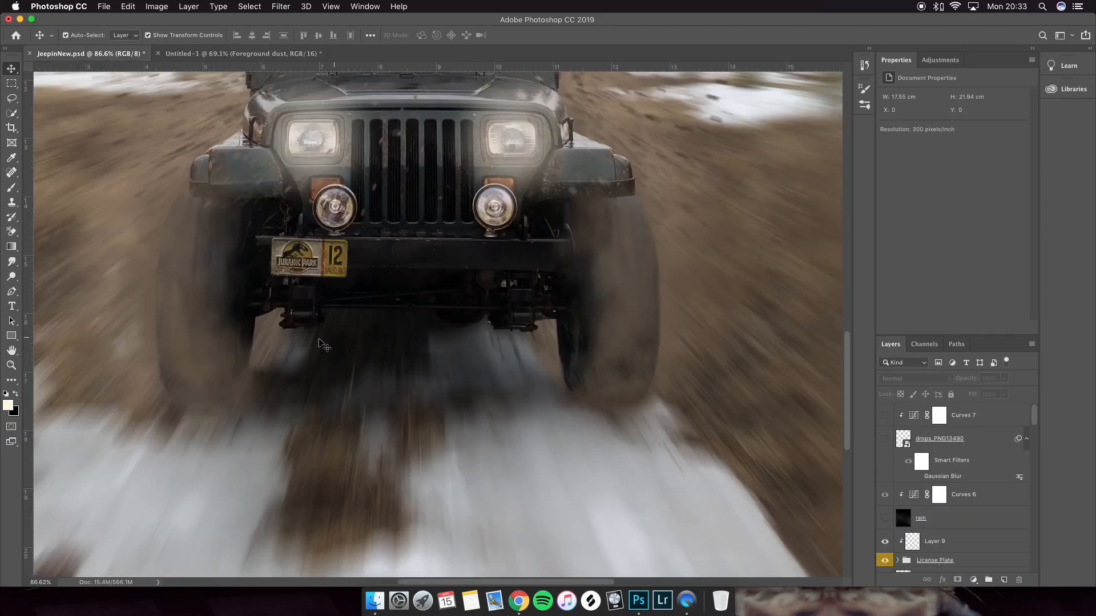
{"action": "scroll", "coordinate": [483, 366], "scroll_direction": "up", "scroll_amount": 5}
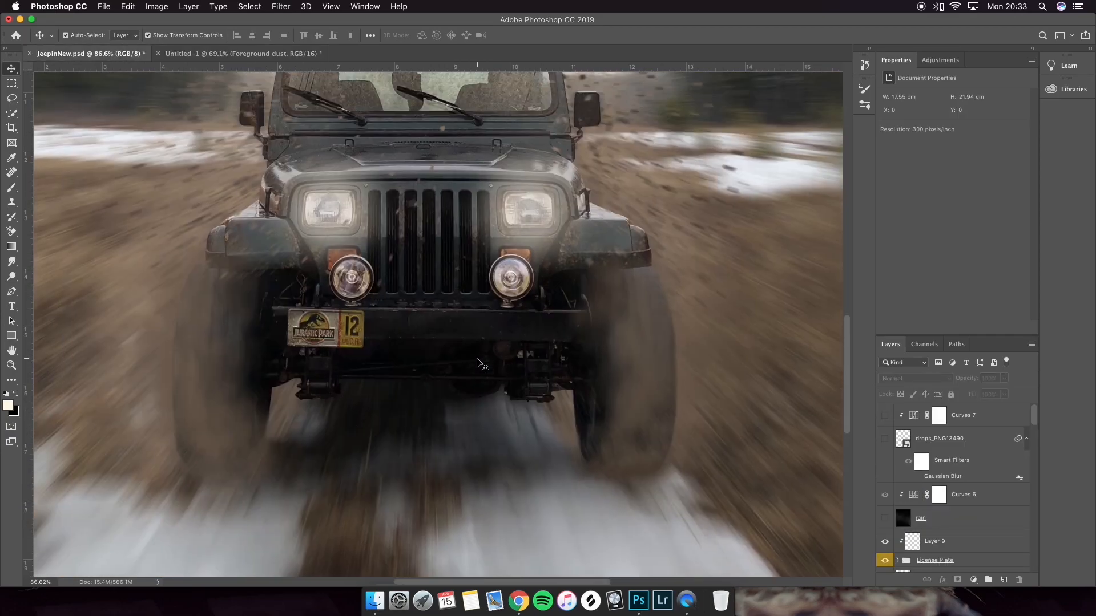
{"action": "scroll", "coordinate": [482, 365], "scroll_direction": "up", "scroll_amount": 3}
{"action": "left_click", "coordinate": [268, 54]}
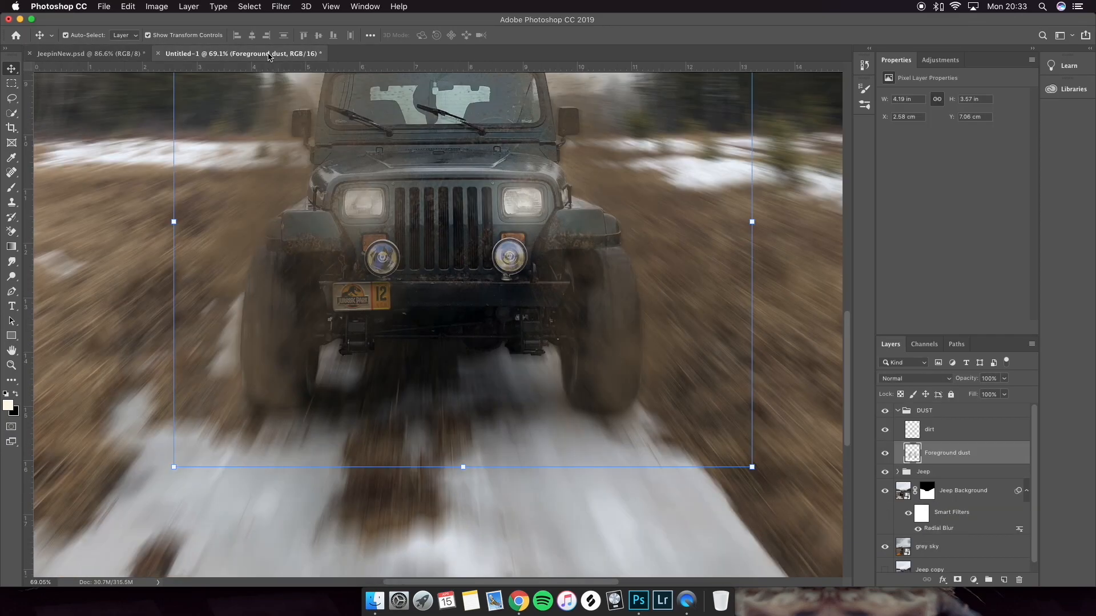
{"action": "scroll", "coordinate": [469, 310], "scroll_direction": "up", "scroll_amount": 5}
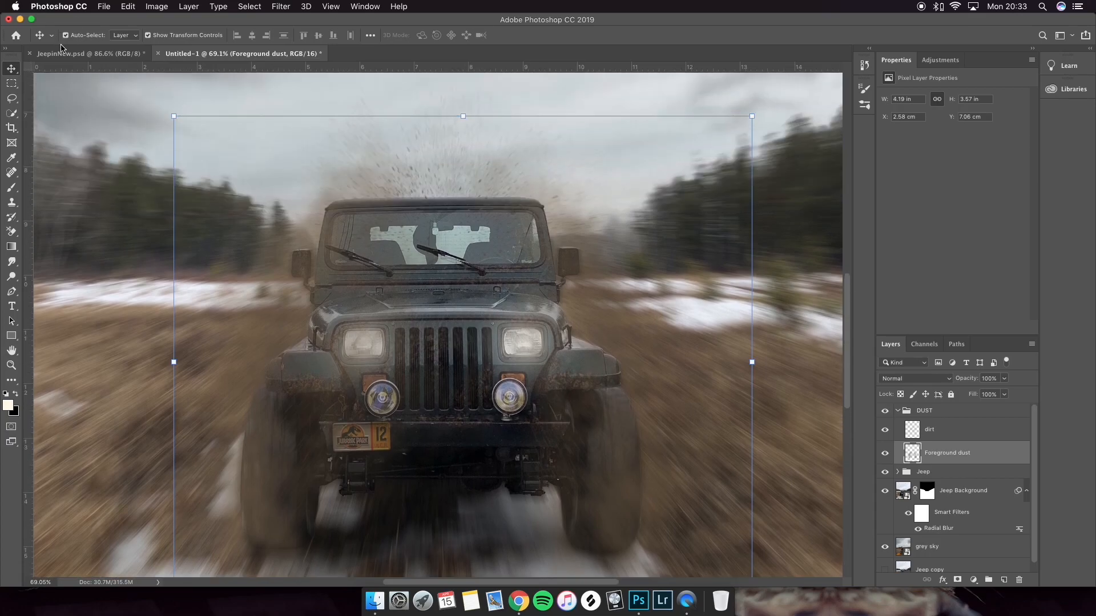
{"action": "left_click", "coordinate": [85, 53]}
{"action": "left_click", "coordinate": [240, 53]}
{"action": "scroll", "coordinate": [377, 246], "scroll_direction": "down", "scroll_amount": 5}
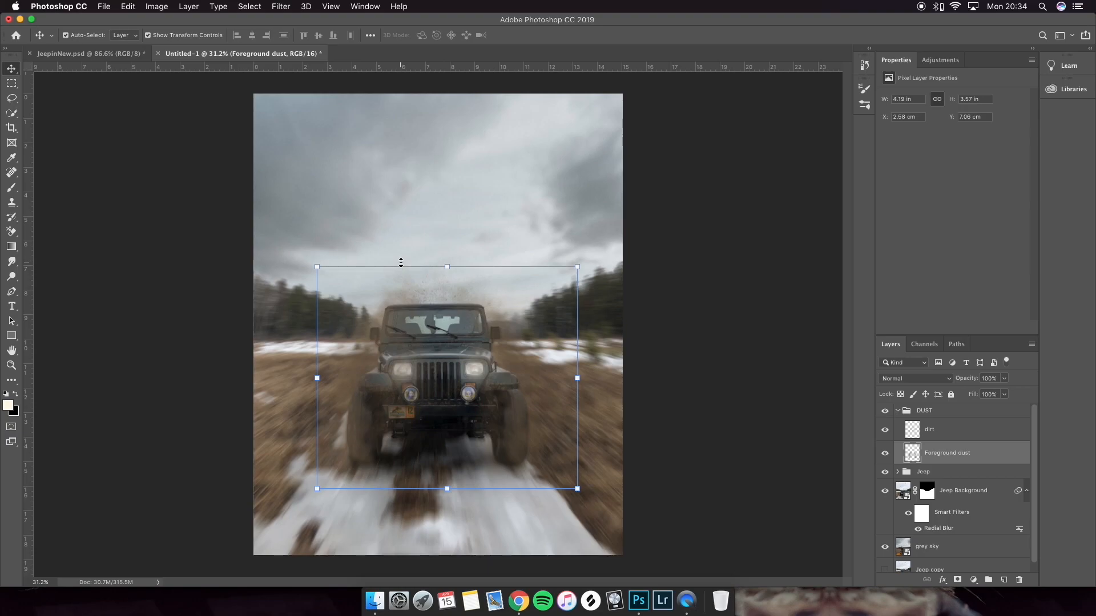
{"action": "left_click", "coordinate": [164, 211]}
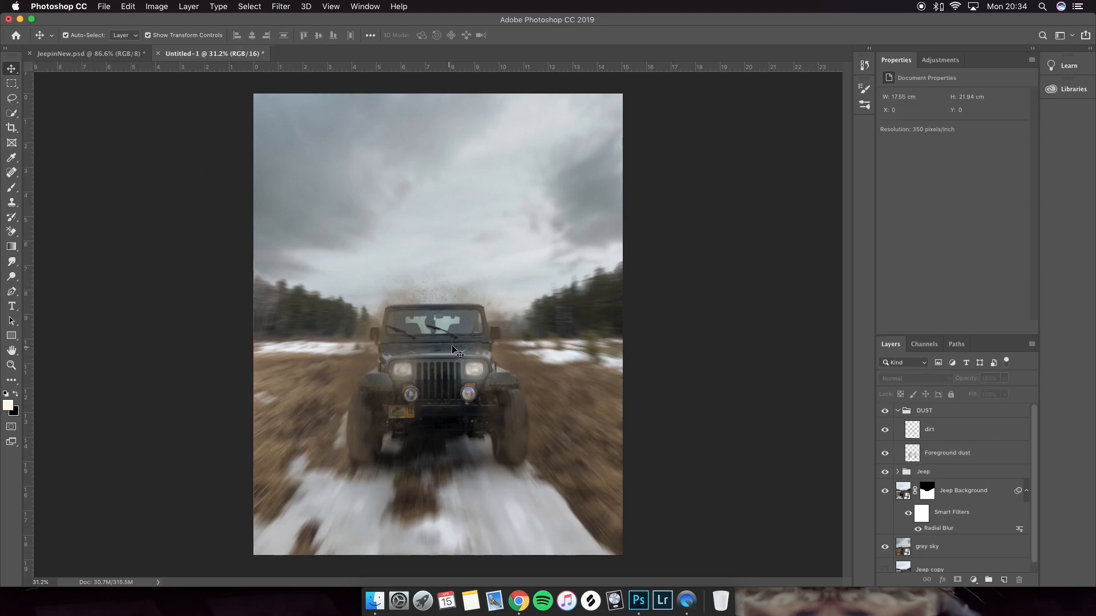
- Collapse the DUST group, then hide and show the Jeep group and leave it selected
{"action": "left_click", "coordinate": [898, 410]}
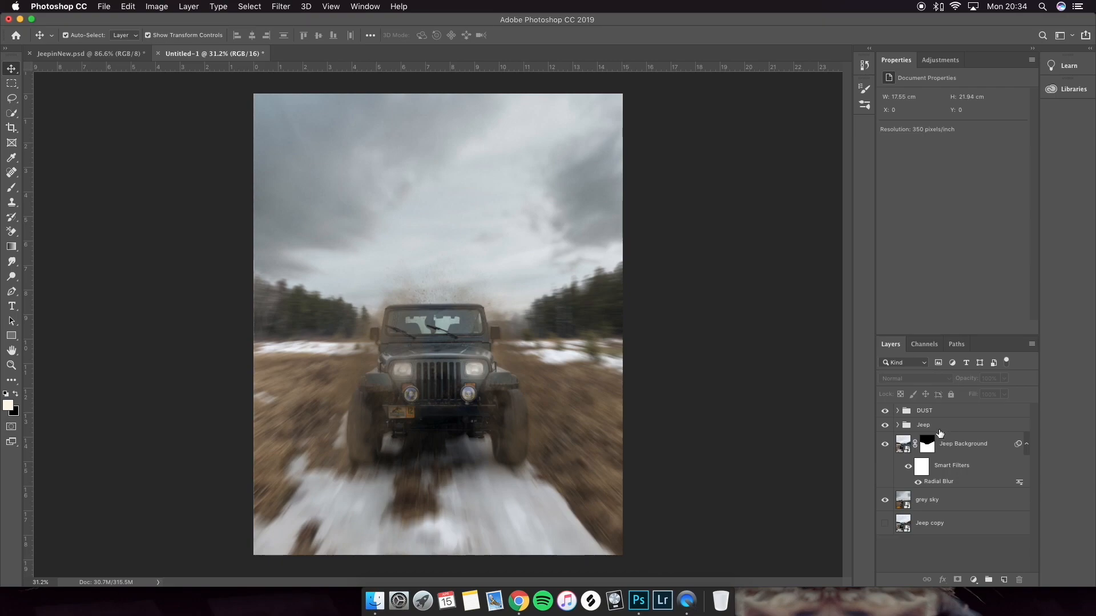
{"action": "left_click", "coordinate": [948, 446]}
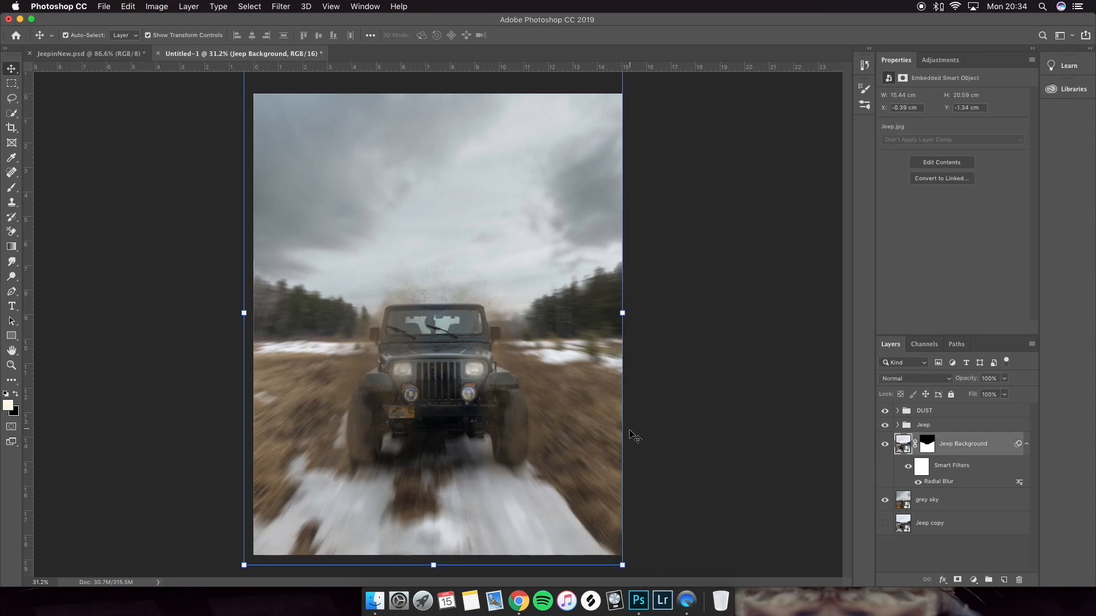
{"action": "left_click", "coordinate": [896, 427]}
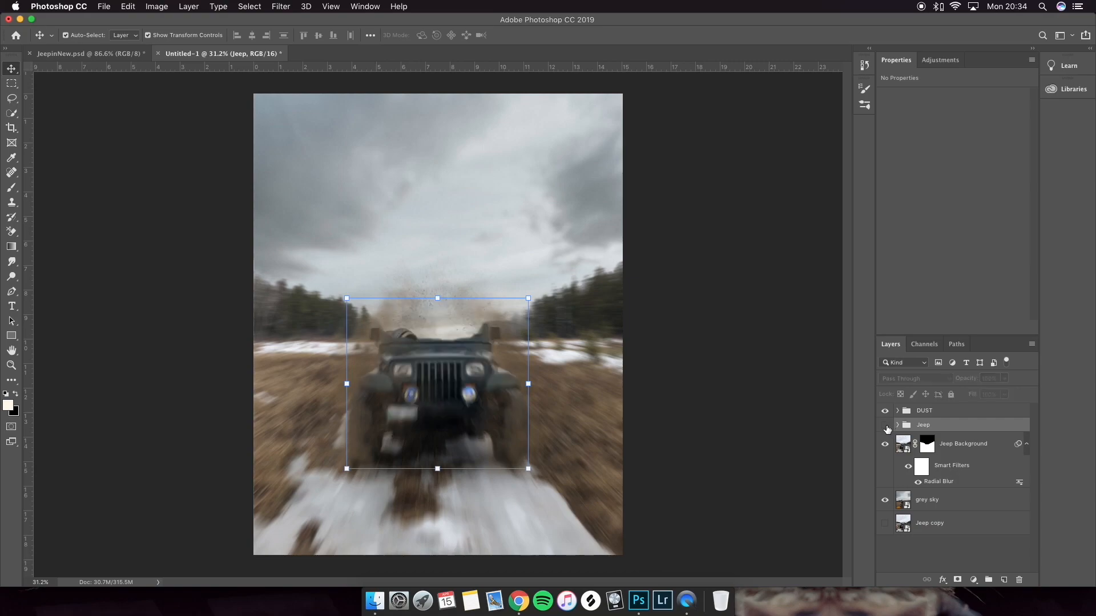
{"action": "left_click", "coordinate": [885, 426]}
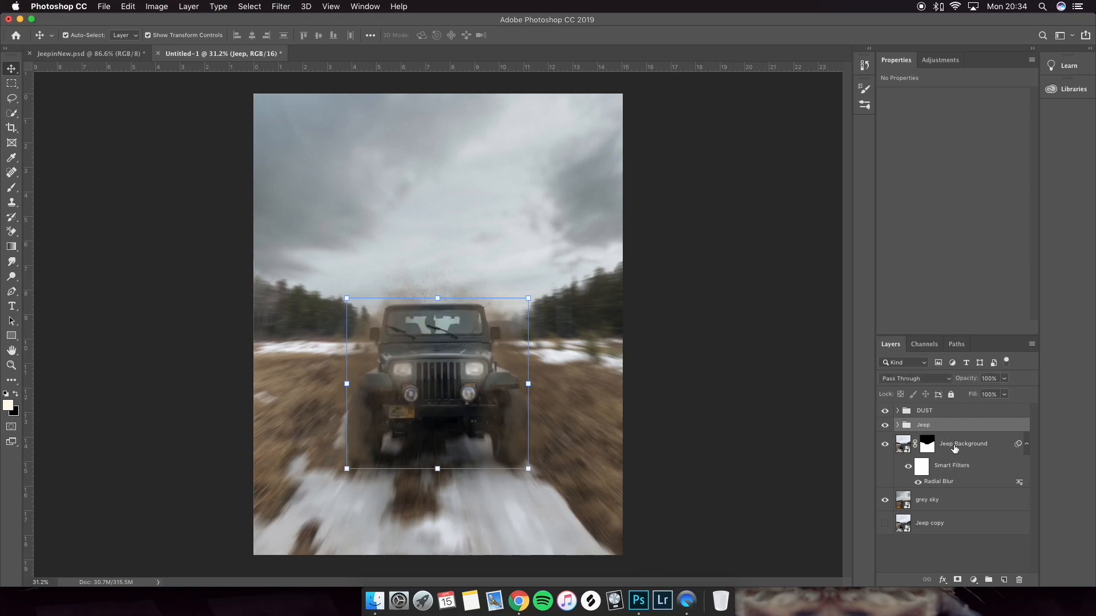
- Place t-rex.png from the Jeep Edit folder into the composite above the Jeep group
{"action": "left_click", "coordinate": [372, 602]}
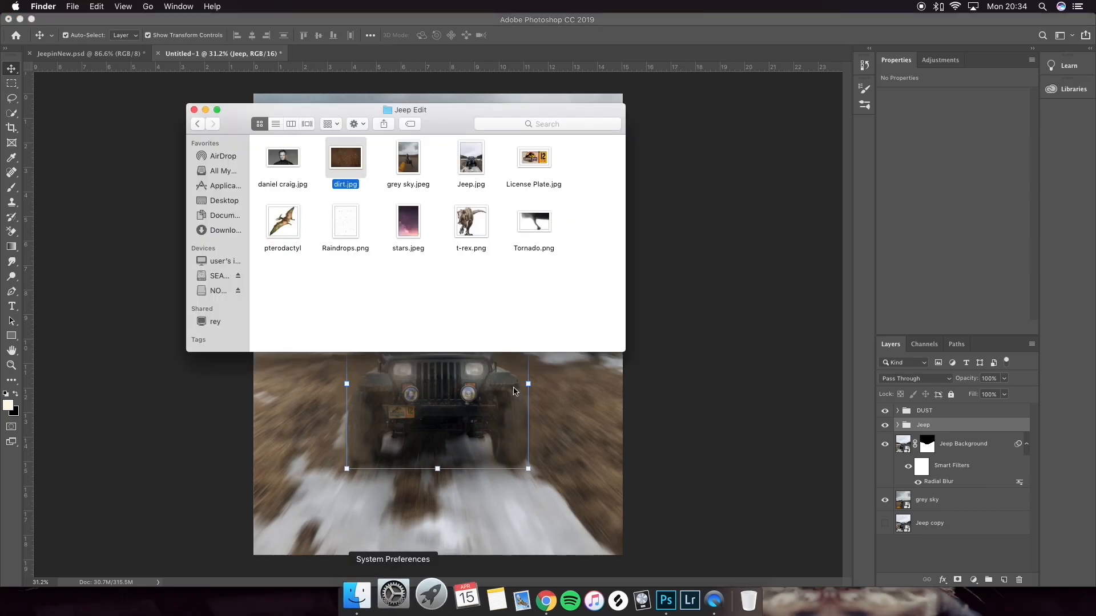
{"action": "left_click_drag", "start_coordinate": [448, 310], "coordinate": [487, 346]}
{"action": "right_click", "coordinate": [490, 323]}
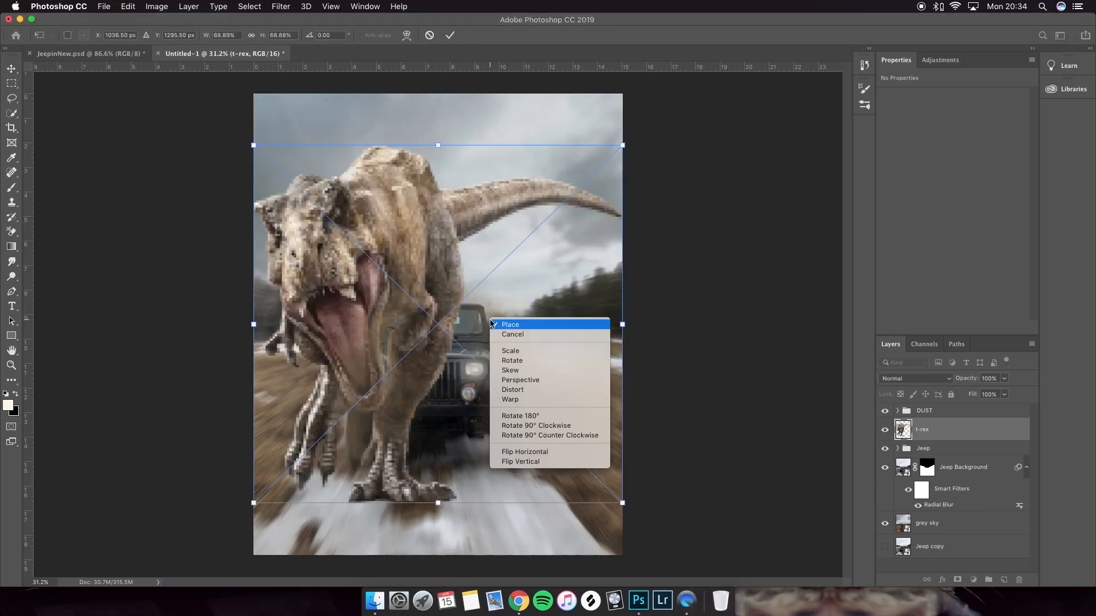
{"action": "left_click", "coordinate": [510, 325]}
- Scale the t-rex to about 39% and position it above the Jeep against the sky
{"action": "key", "text": "ctrl+t"}
{"action": "left_click_drag", "start_coordinate": [621, 145], "coordinate": [543, 222]}
{"action": "left_click_drag", "start_coordinate": [430, 289], "coordinate": [446, 223]}
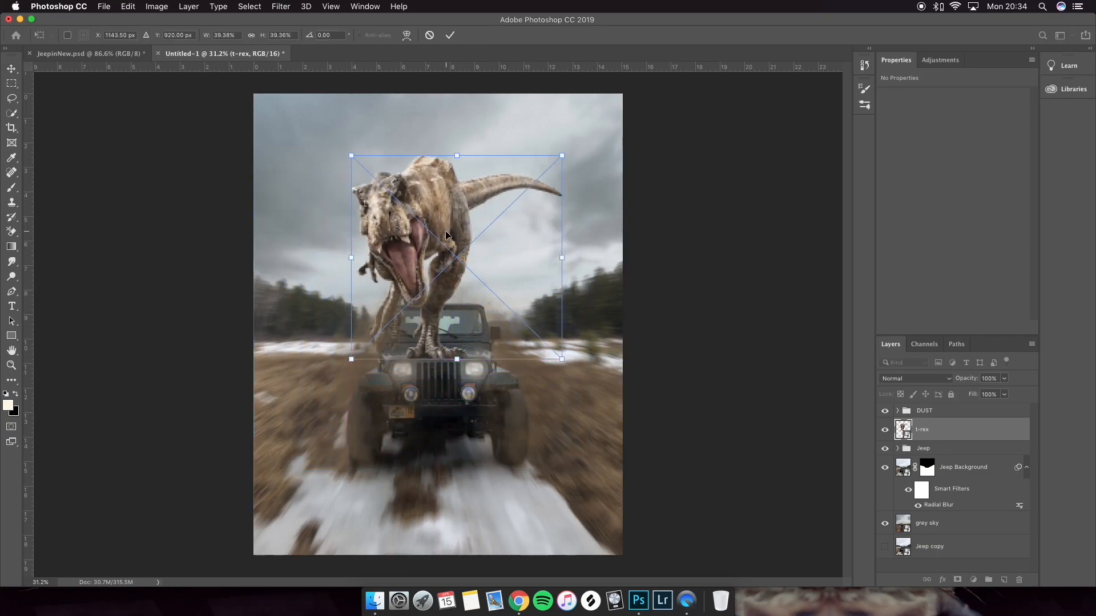
{"action": "key", "text": "Return"}
- Flip the t-rex horizontally and move it left to about X 1.51 cm so it stands over the Jeep
{"action": "left_click", "coordinate": [128, 7]}
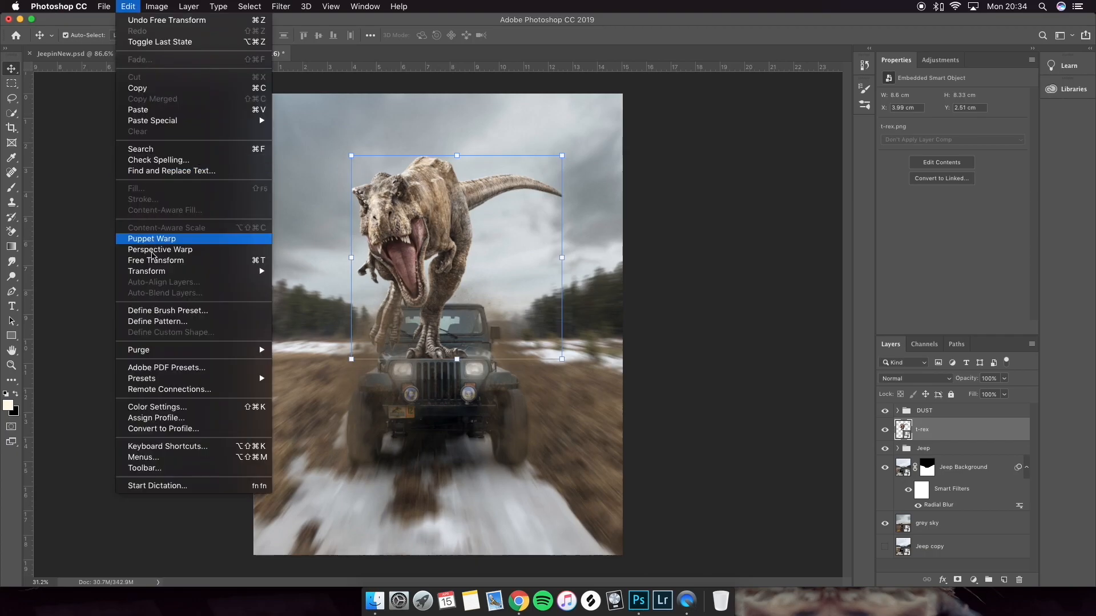
{"action": "mouse_move", "coordinate": [231, 271]}
{"action": "left_click", "coordinate": [331, 400]}
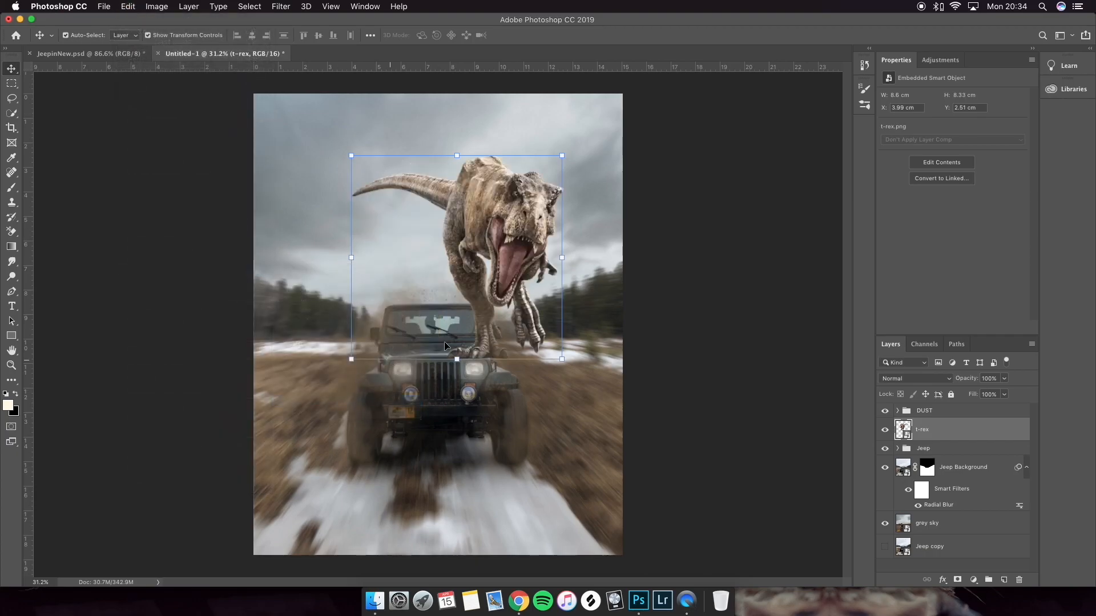
{"action": "left_click_drag", "start_coordinate": [507, 271], "coordinate": [448, 271]}
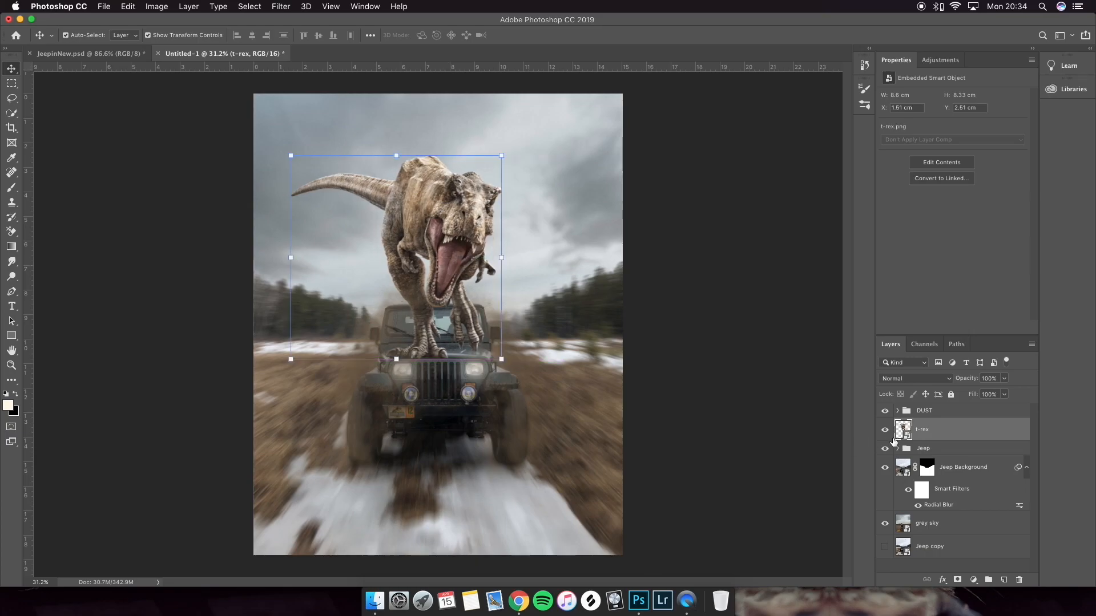
- Move the t-rex layer below the Jeep group and nudge the dinosaur slightly right to about X 1.66 cm
{"action": "left_click_drag", "start_coordinate": [926, 431], "coordinate": [925, 458]}
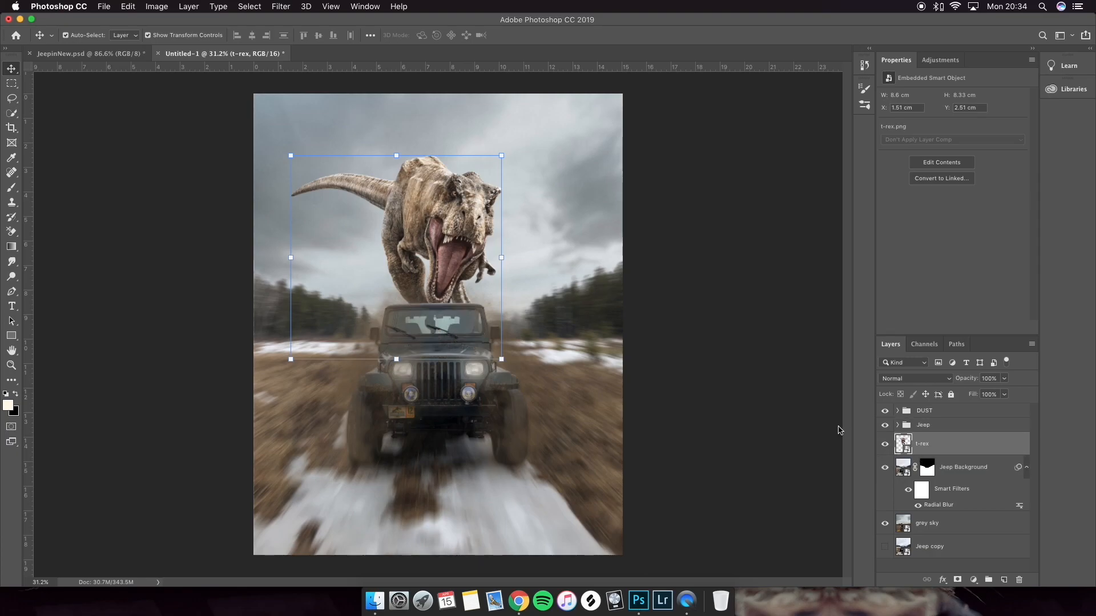
{"action": "left_click", "coordinate": [760, 271]}
{"action": "left_click_drag", "start_coordinate": [463, 240], "coordinate": [467, 239]}
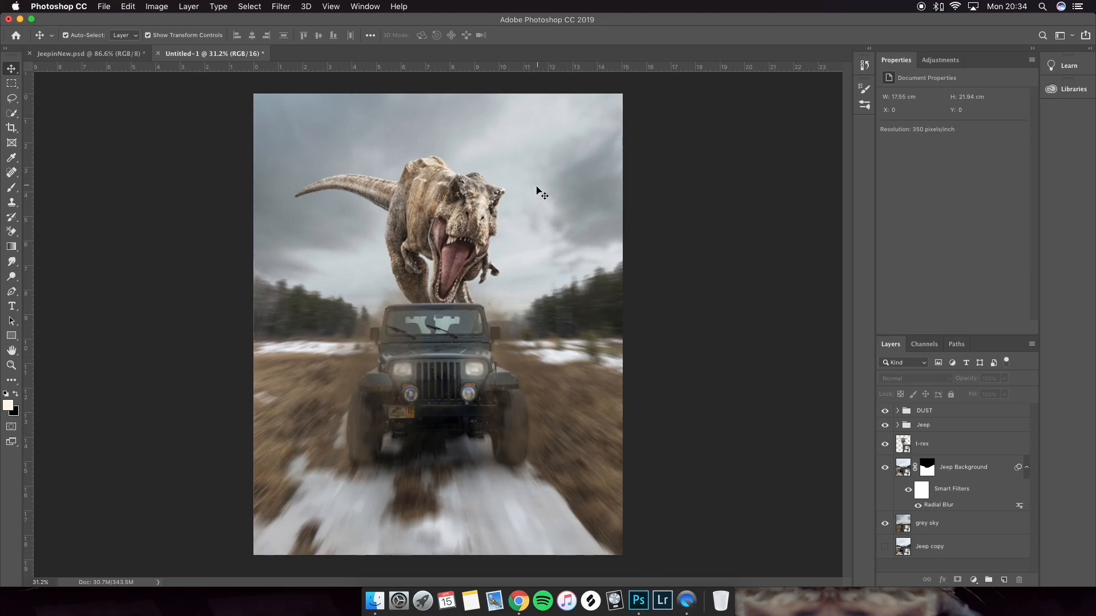
{"action": "left_click", "coordinate": [484, 211]}
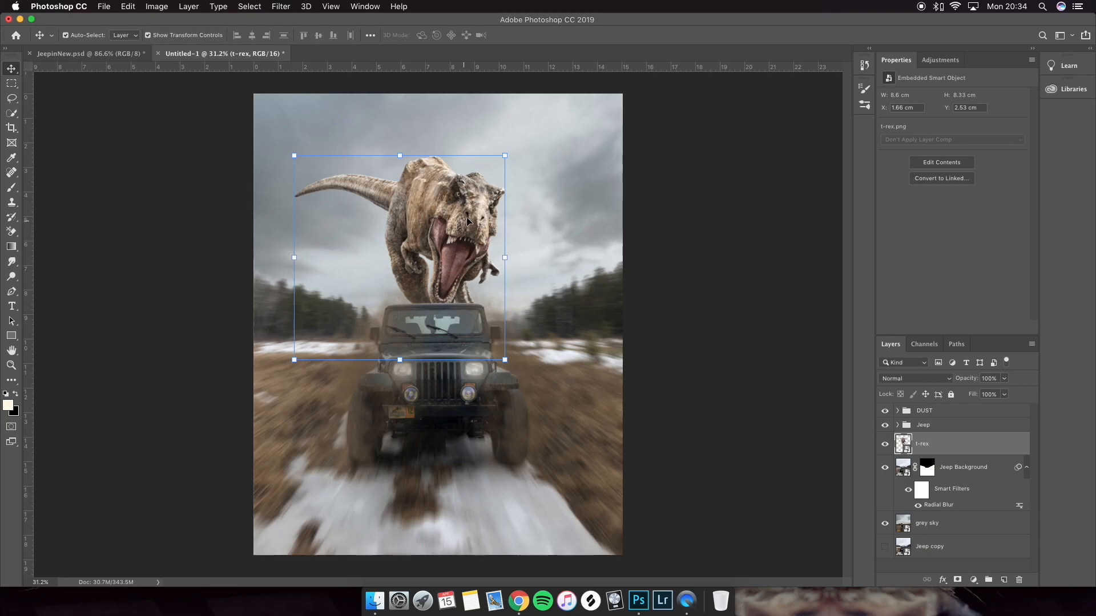
{"action": "left_click", "coordinate": [625, 225]}
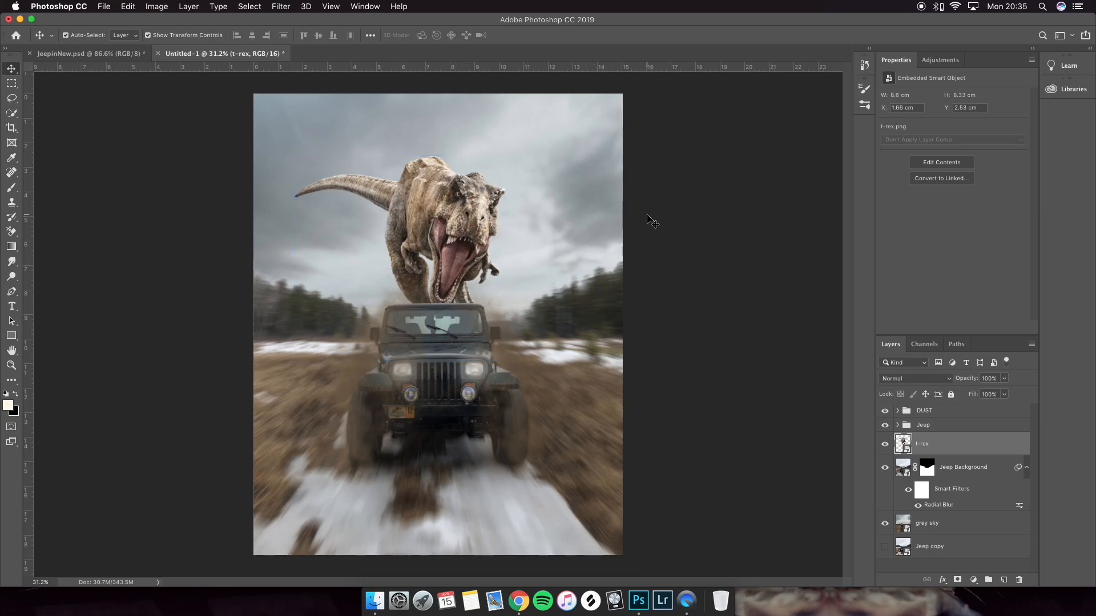
- Add a Curves adjustment layer above the t-rex layer and clip it to the t-rex
{"action": "left_click", "coordinate": [496, 225]}
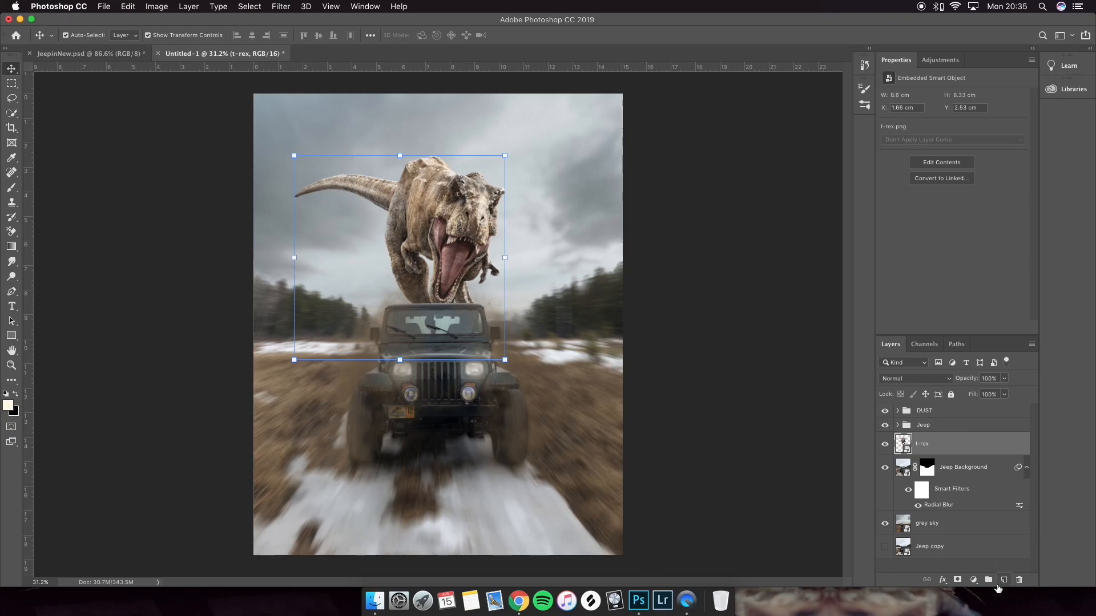
{"action": "left_click", "coordinate": [973, 581]}
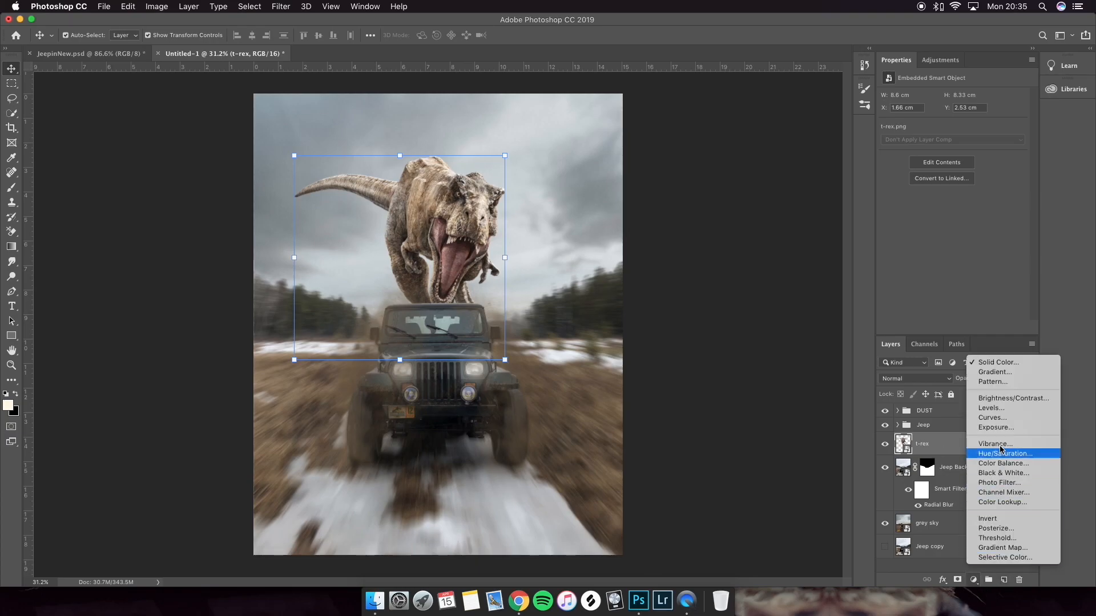
{"action": "left_click", "coordinate": [1000, 423]}
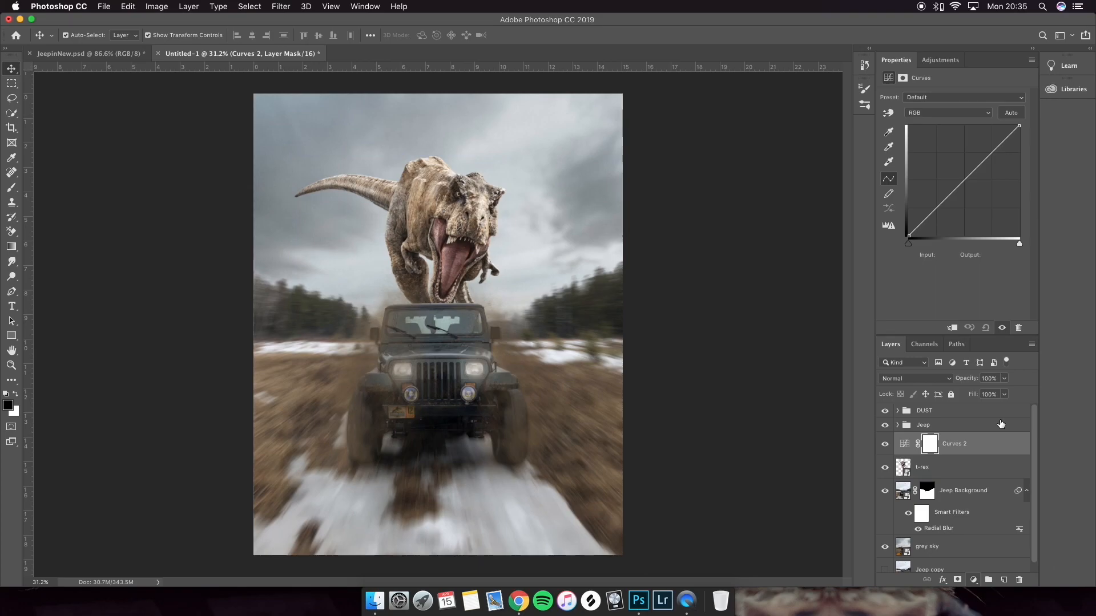
{"action": "right_click", "coordinate": [969, 442]}
{"action": "left_click", "coordinate": [877, 309]}
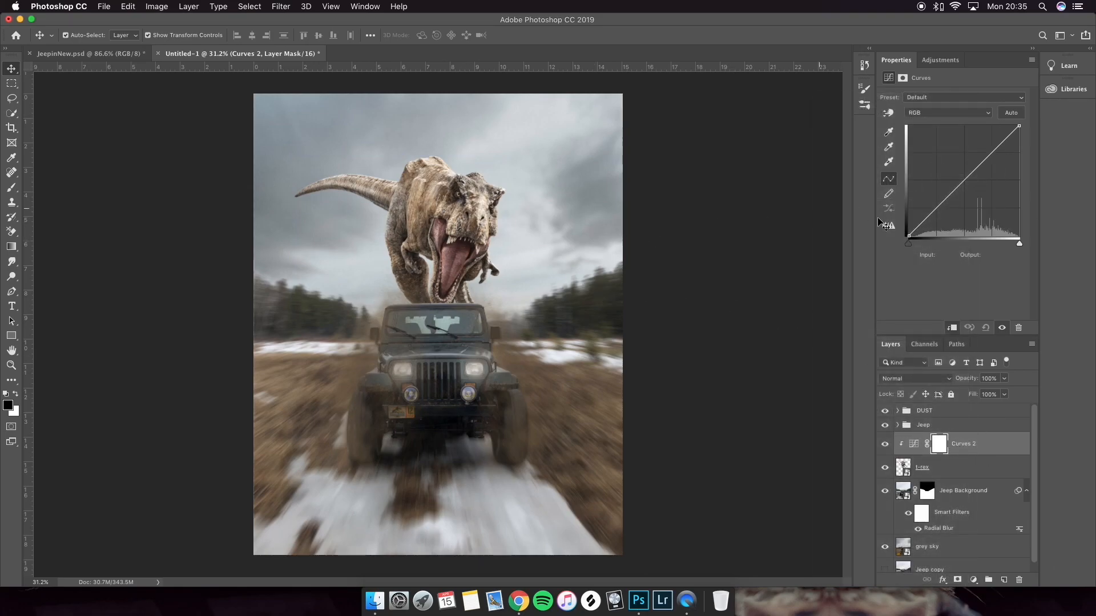
- Darken the t-rex with the clipped curve, setting the black point's output to 20, and invert the adjustment's mask to black
{"action": "left_click", "coordinate": [933, 214]}
{"action": "left_click_drag", "start_coordinate": [933, 214], "coordinate": [907, 228]}
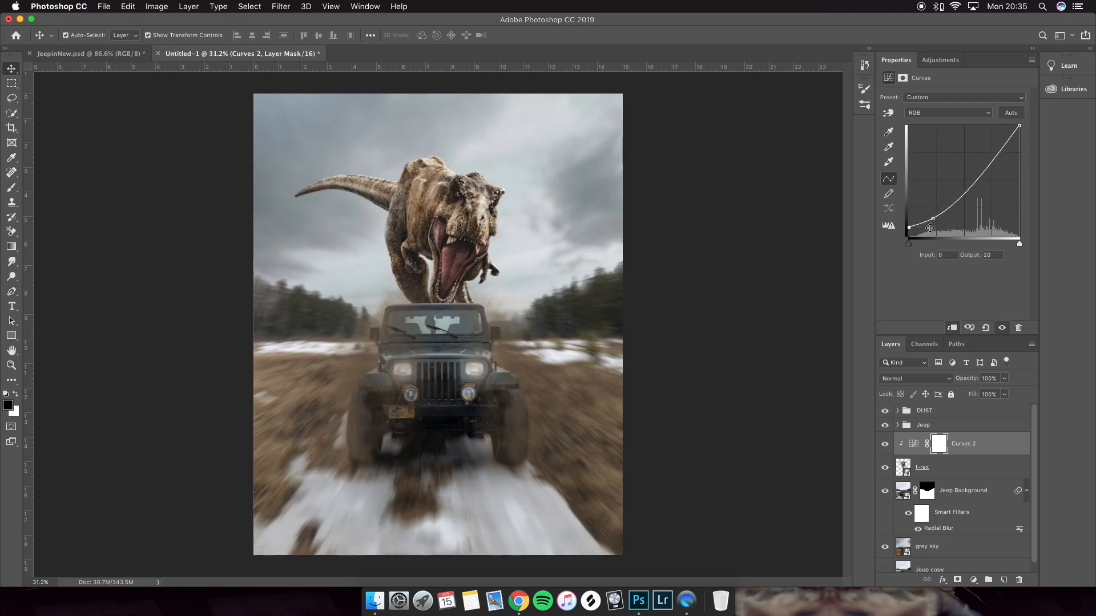
{"action": "left_click", "coordinate": [940, 445]}
{"action": "key", "text": "super+i"}
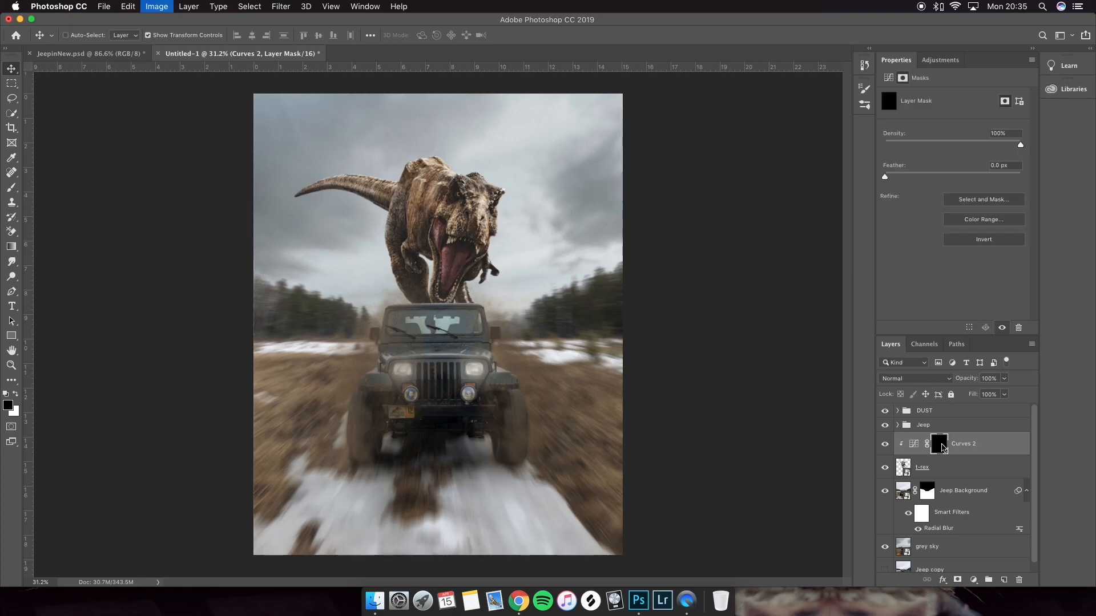
- Paint the darkening onto the t-rex through the Curves mask, starting at the tail tip, using a 159 px Soft Round brush at 0% hardness
{"action": "key", "text": "b"}
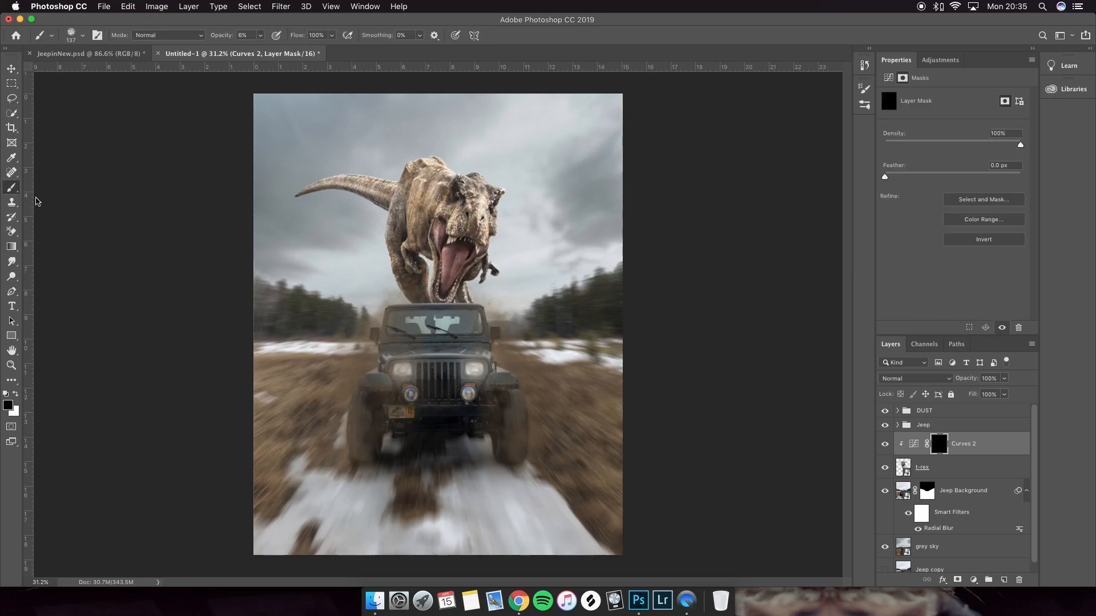
{"action": "left_click", "coordinate": [79, 39]}
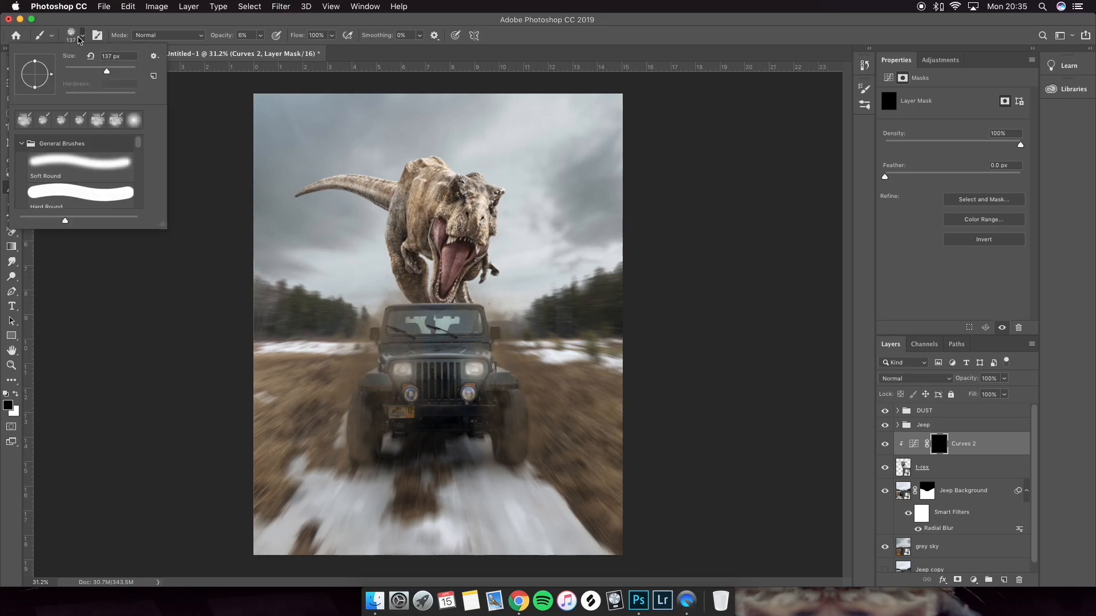
{"action": "left_click", "coordinate": [71, 161]}
{"action": "left_click_drag", "start_coordinate": [106, 71], "coordinate": [110, 72]}
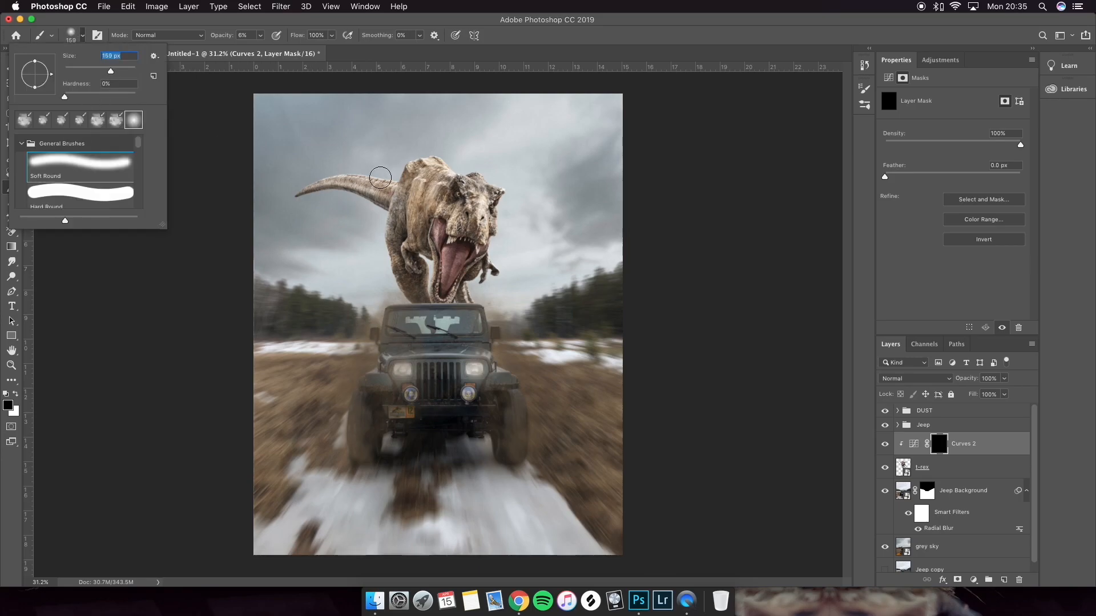
{"action": "key", "text": "Return"}
{"action": "mouse_move", "coordinate": [296, 196]}
{"action": "left_mouse_down"}
{"action": "mouse_move", "coordinate": [386, 199]}
{"action": "mouse_move", "coordinate": [306, 192]}
{"action": "left_mouse_up"}
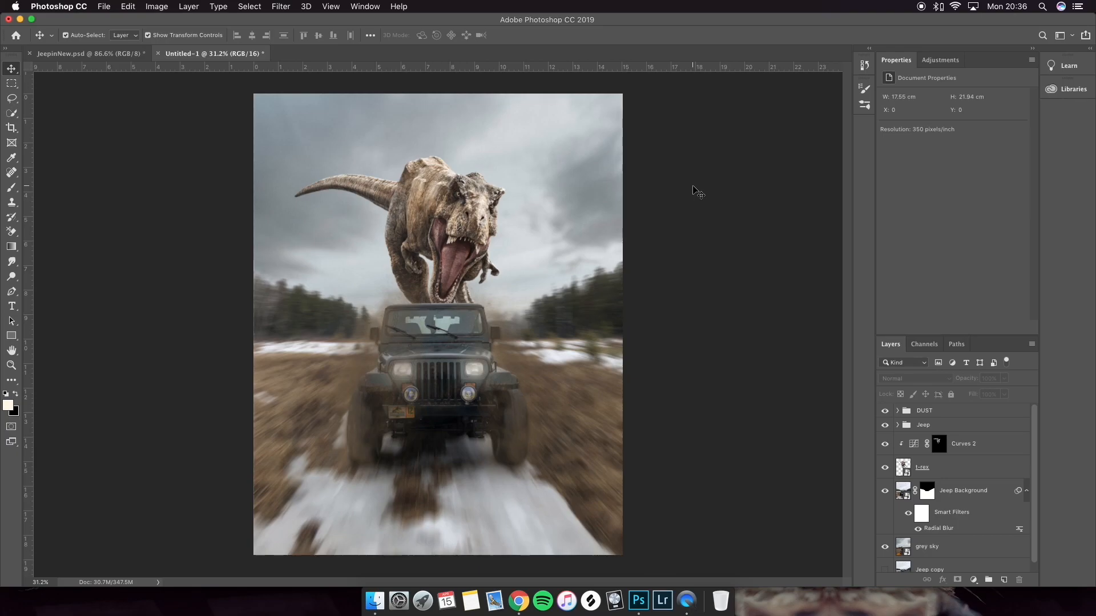
- Try a Zoom Radial Blur at Best quality on the t-rex layer and undo it
{"action": "left_click", "coordinate": [282, 7]}
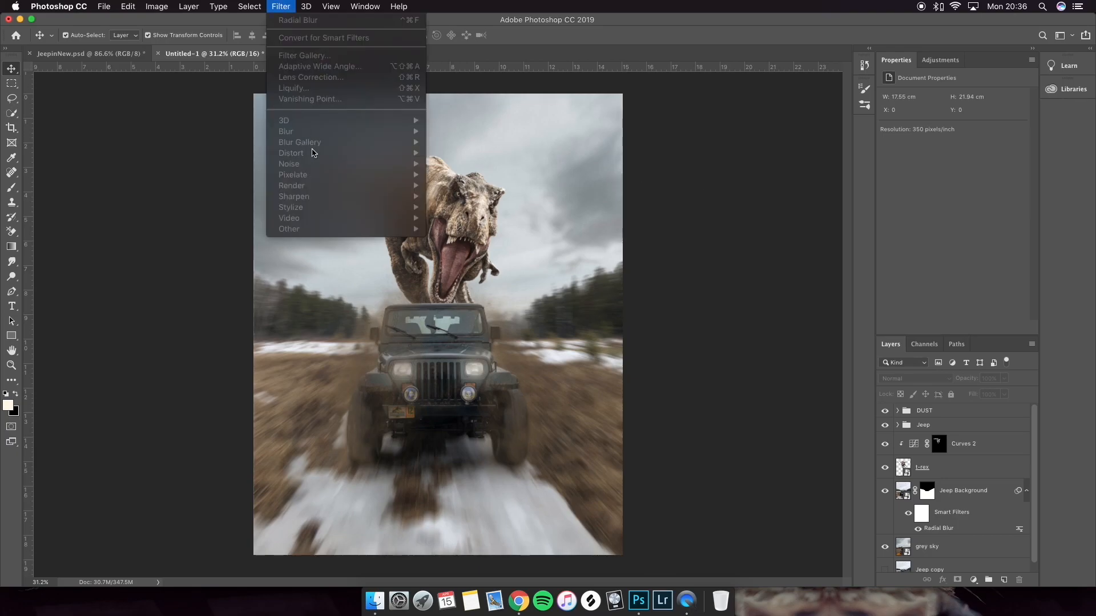
{"action": "left_click", "coordinate": [928, 467]}
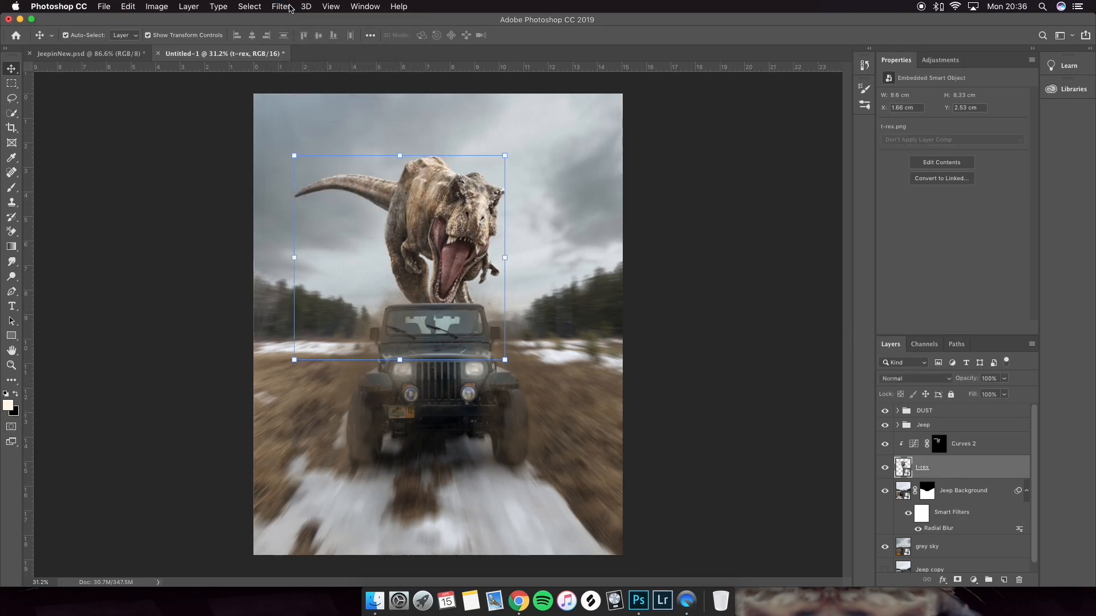
{"action": "left_click", "coordinate": [282, 7]}
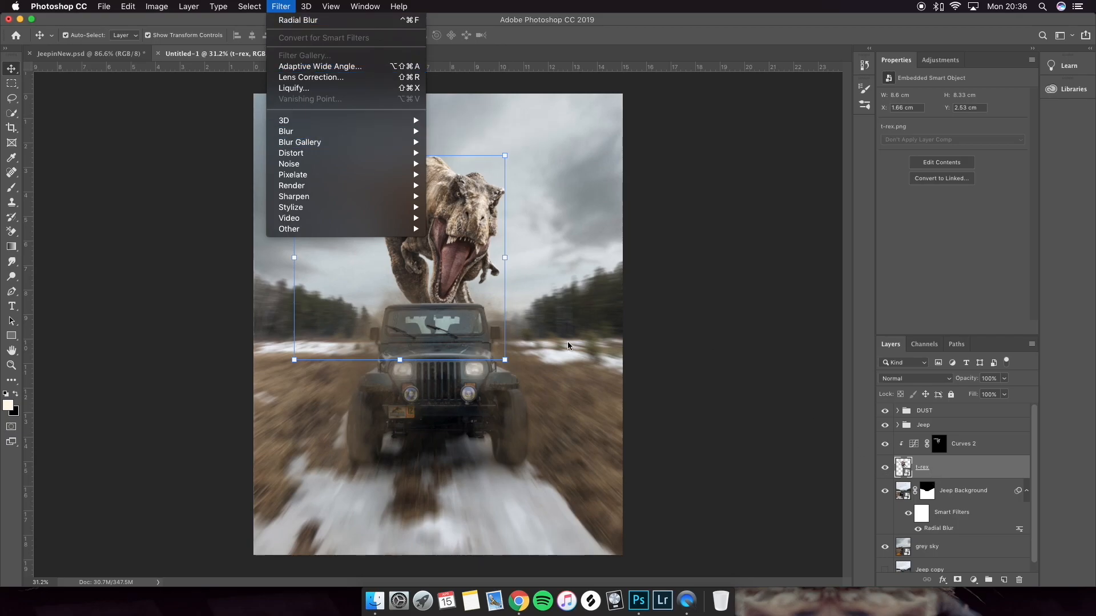
{"action": "mouse_move", "coordinate": [308, 133]}
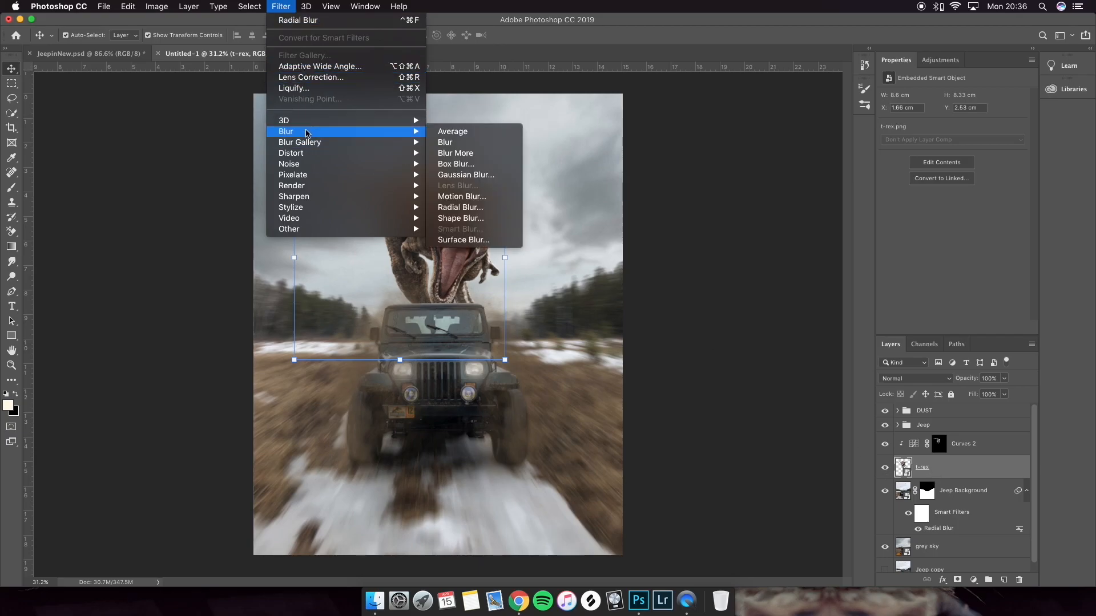
{"action": "left_click", "coordinate": [497, 209]}
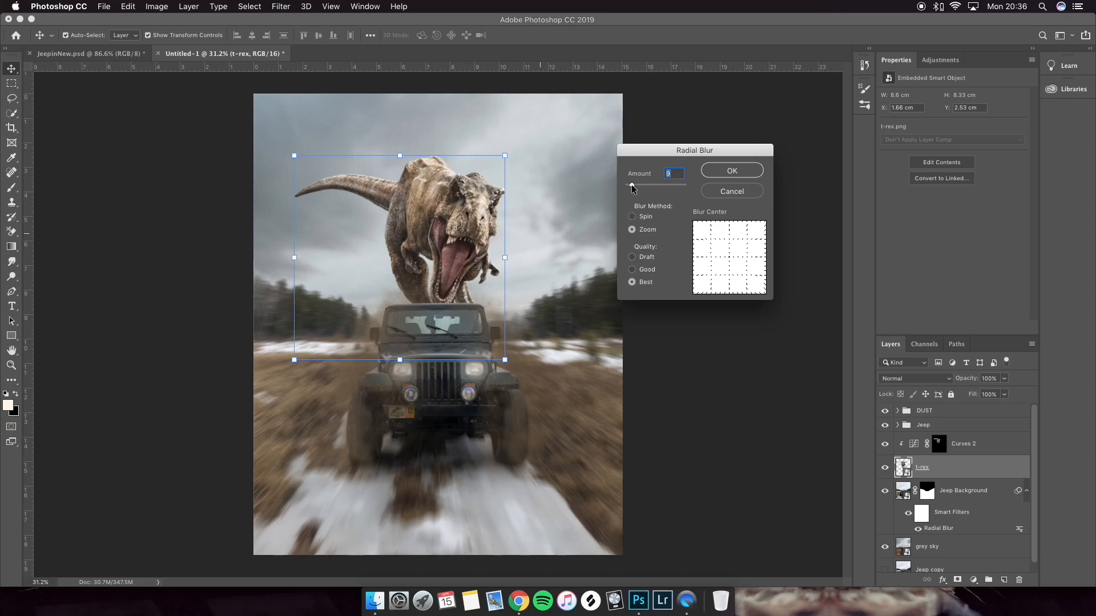
{"action": "left_click", "coordinate": [721, 176]}
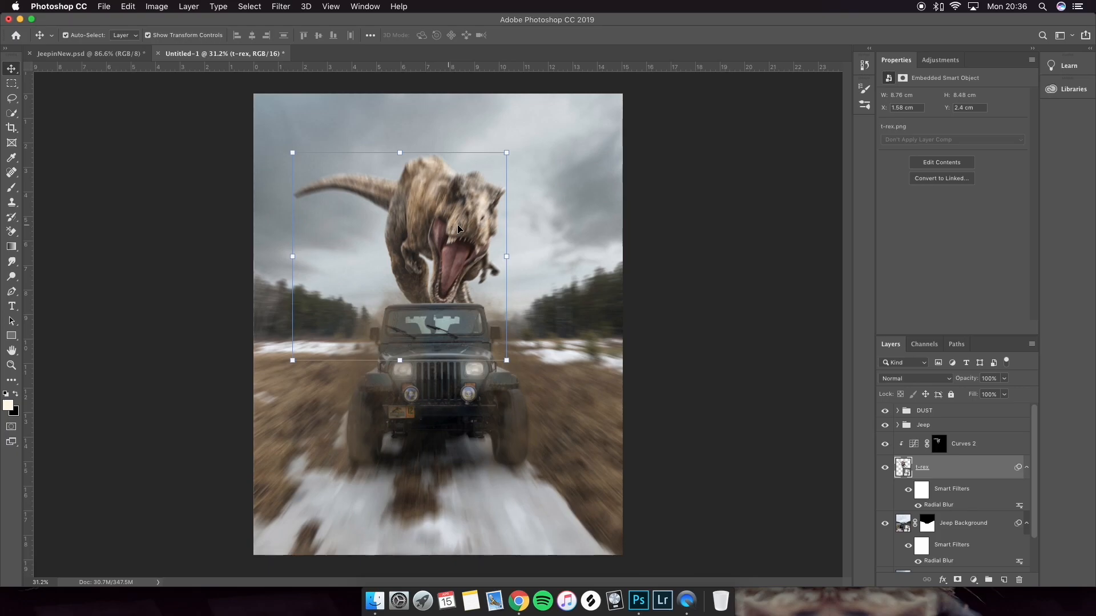
{"action": "key", "text": "super+z"}
- Try a Zoom Radial Blur of amount 7 with a shifted blur center on the t-rex and undo it
{"action": "left_click", "coordinate": [288, 8]}
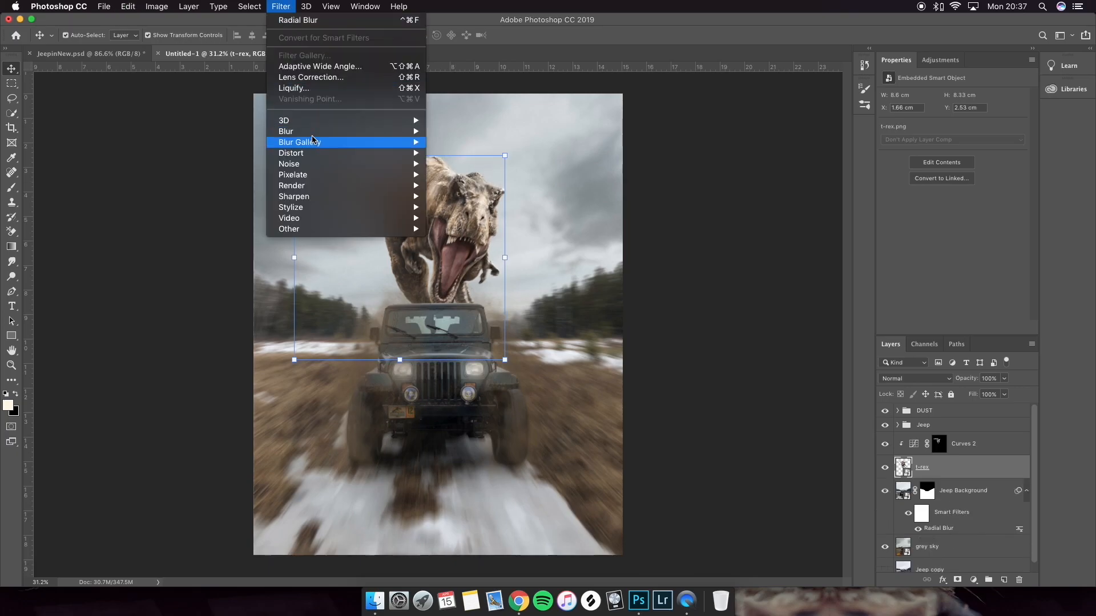
{"action": "mouse_move", "coordinate": [354, 132]}
{"action": "left_click", "coordinate": [456, 208]}
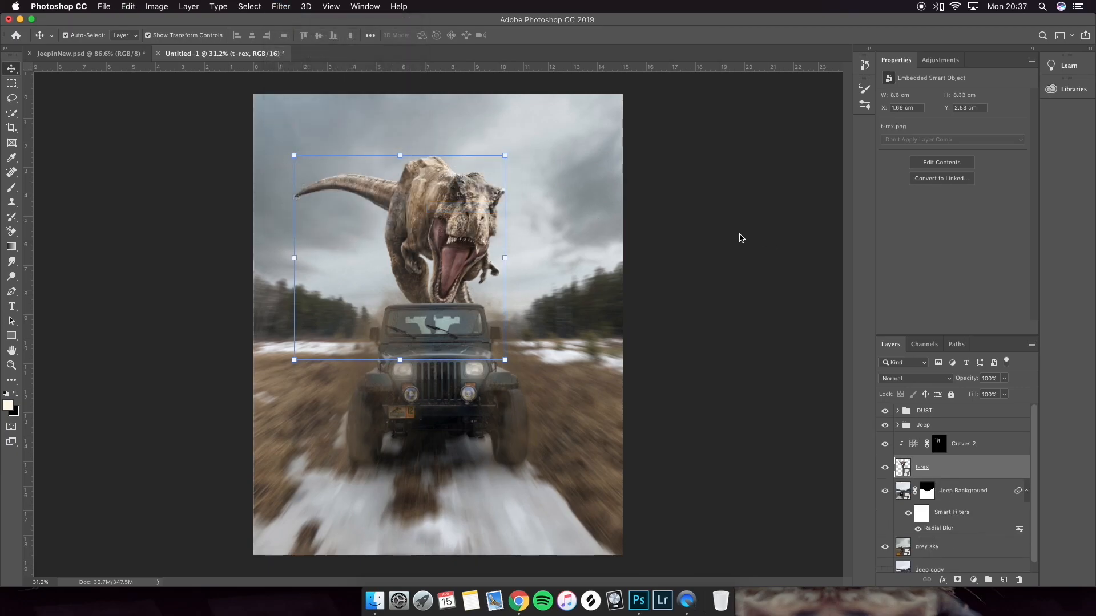
{"action": "mouse_move", "coordinate": [729, 257]}
{"action": "left_mouse_down"}
{"action": "mouse_move", "coordinate": [724, 270]}
{"action": "mouse_move", "coordinate": [728, 262]}
{"action": "left_mouse_up"}
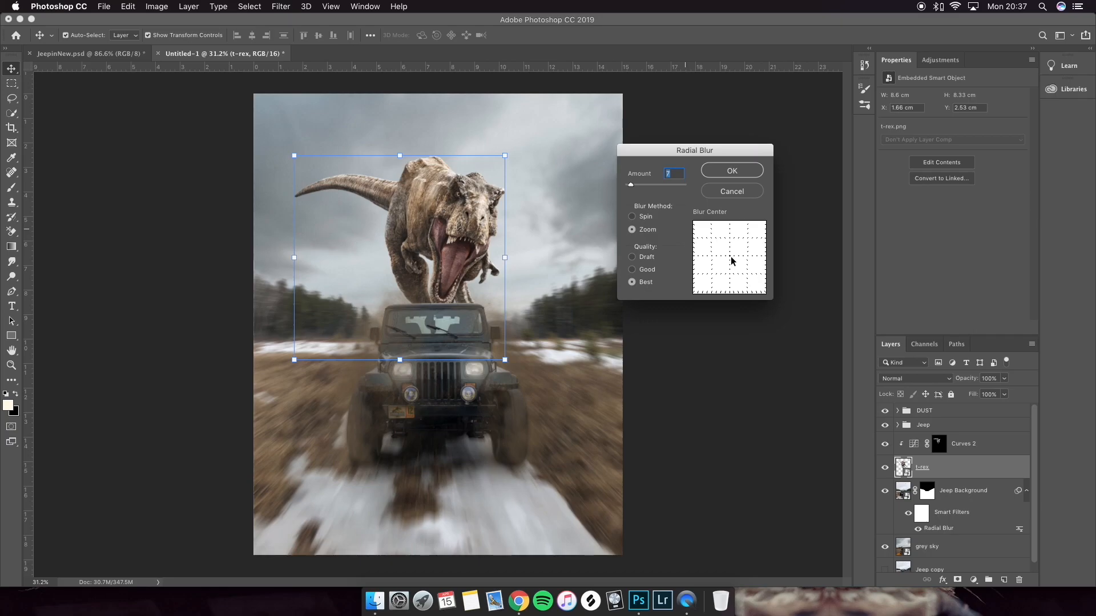
{"action": "left_click", "coordinate": [741, 255]}
{"action": "left_click", "coordinate": [718, 178]}
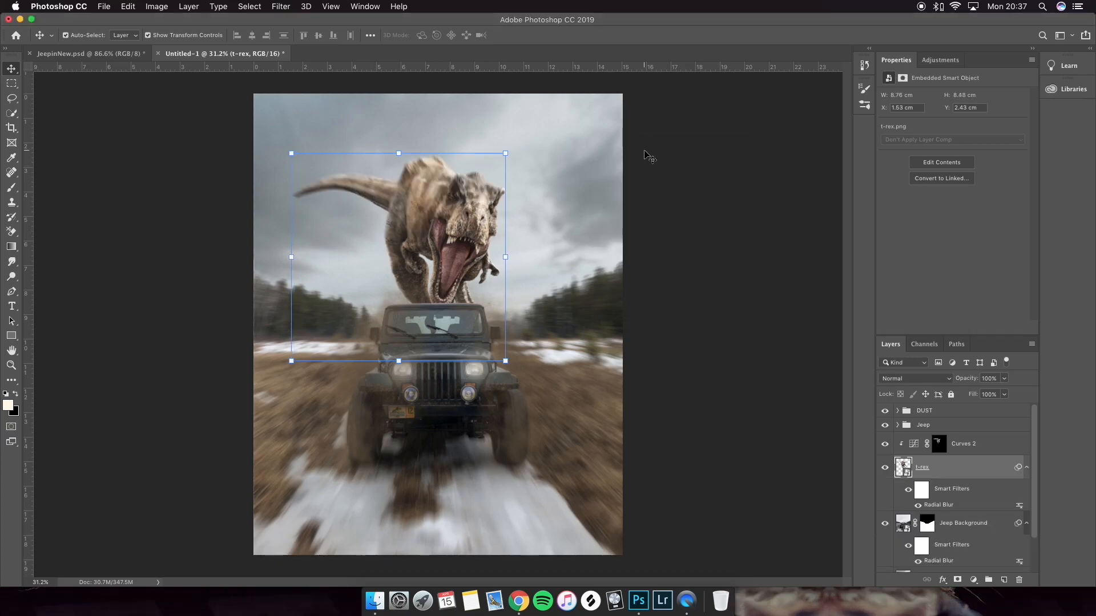
{"action": "key", "text": "super+z"}
- Apply a Zoom Radial Blur at Best quality to the t-rex and set its amount to 4
{"action": "left_click", "coordinate": [281, 7]}
{"action": "mouse_move", "coordinate": [418, 134]}
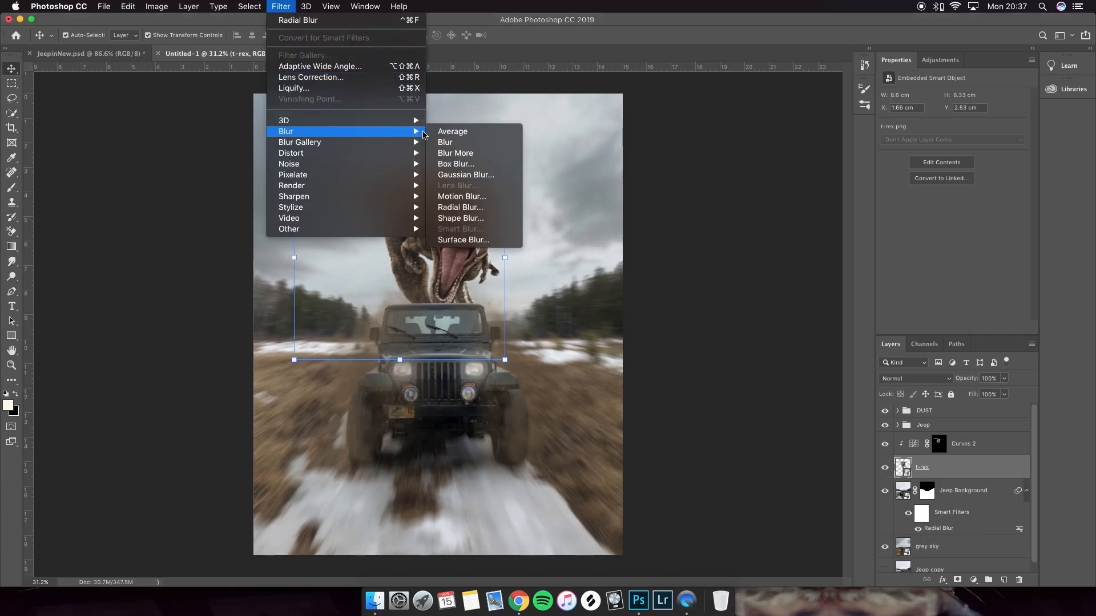
{"action": "left_click", "coordinate": [468, 208]}
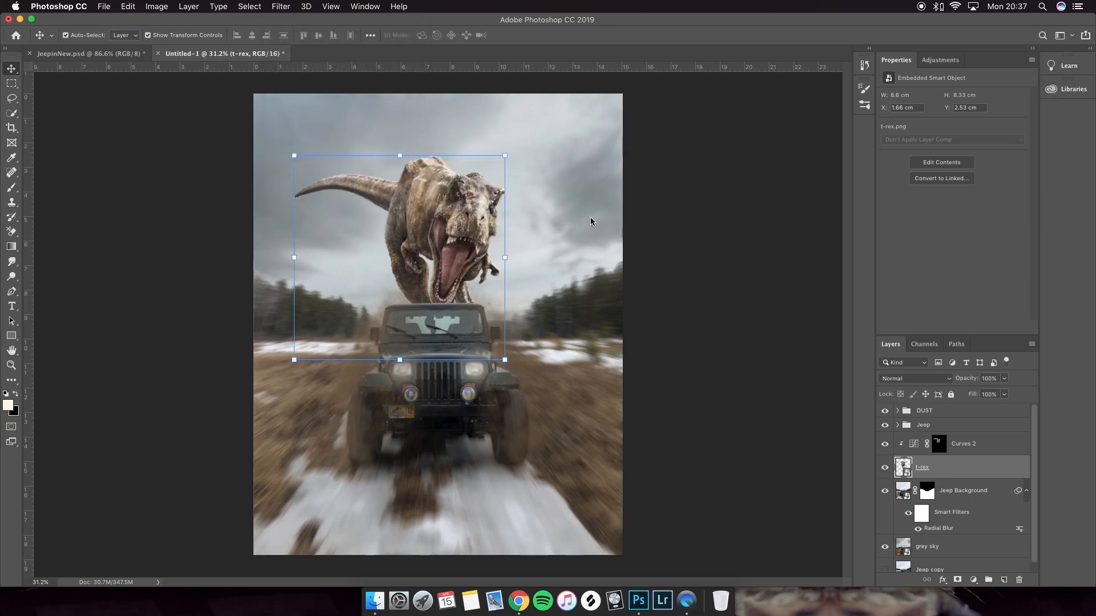
{"action": "left_click", "coordinate": [731, 173]}
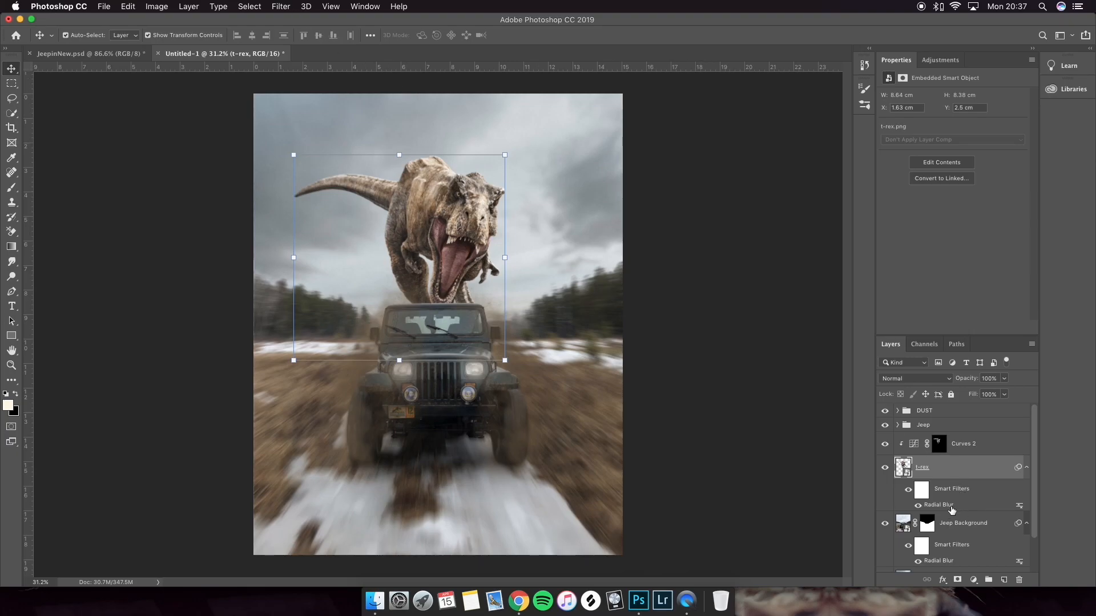
{"action": "double_click", "coordinate": [950, 506]}
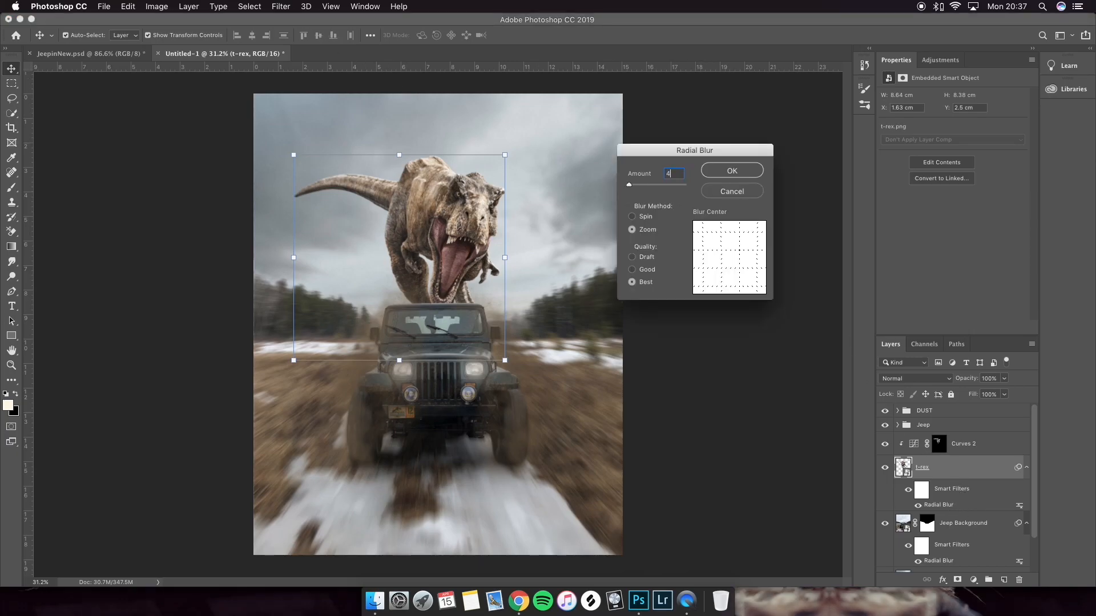
{"action": "key", "text": "Return"}
{"action": "left_click", "coordinate": [673, 268]}
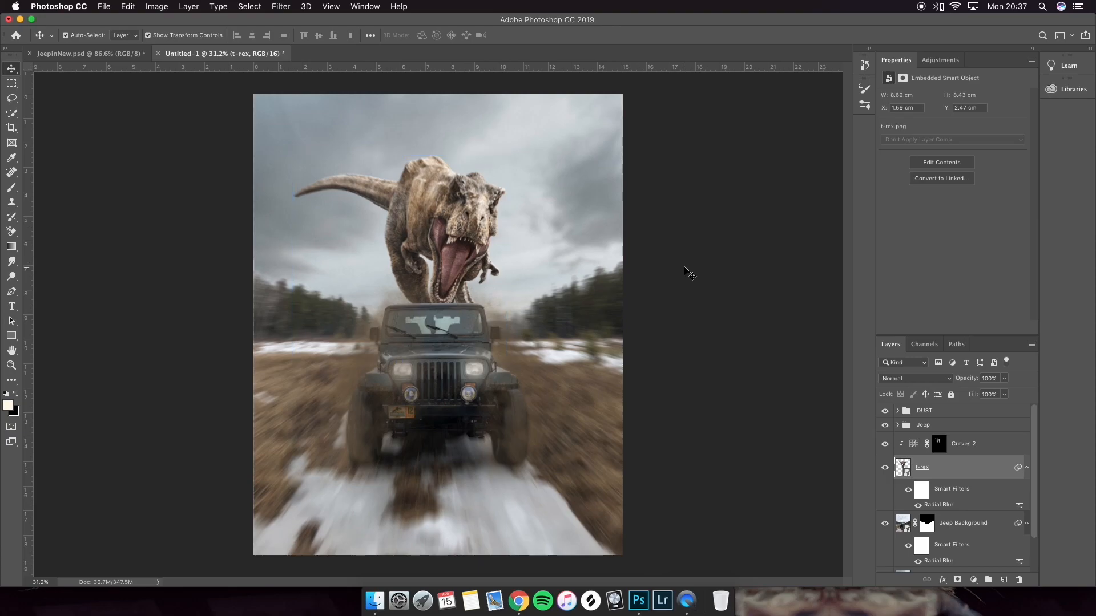
- Add a new empty layer above the dirt layer inside the DUST group
{"action": "left_click", "coordinate": [897, 411]}
{"action": "left_click", "coordinate": [936, 453]}
{"action": "left_click", "coordinate": [937, 437]}
{"action": "left_click", "coordinate": [942, 453]}
{"action": "left_click", "coordinate": [941, 429]}
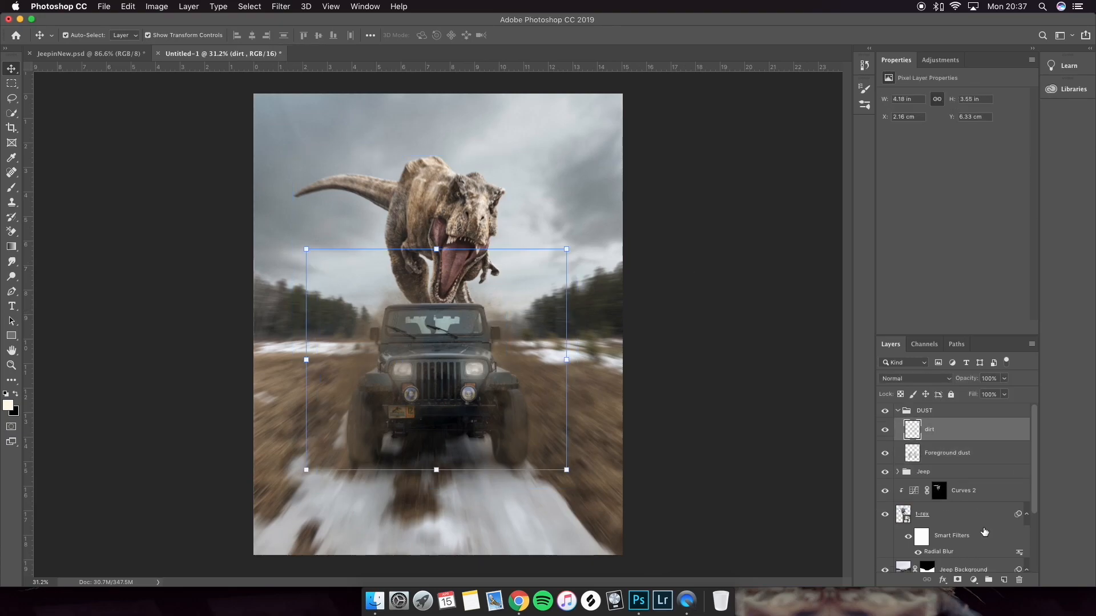
{"action": "left_click", "coordinate": [1003, 580]}
- Paint debris around the Jeep's roof with the Debris 01 brush at 198 px and 83% opacity, in brown sampled from the ground
{"action": "key", "text": "b"}
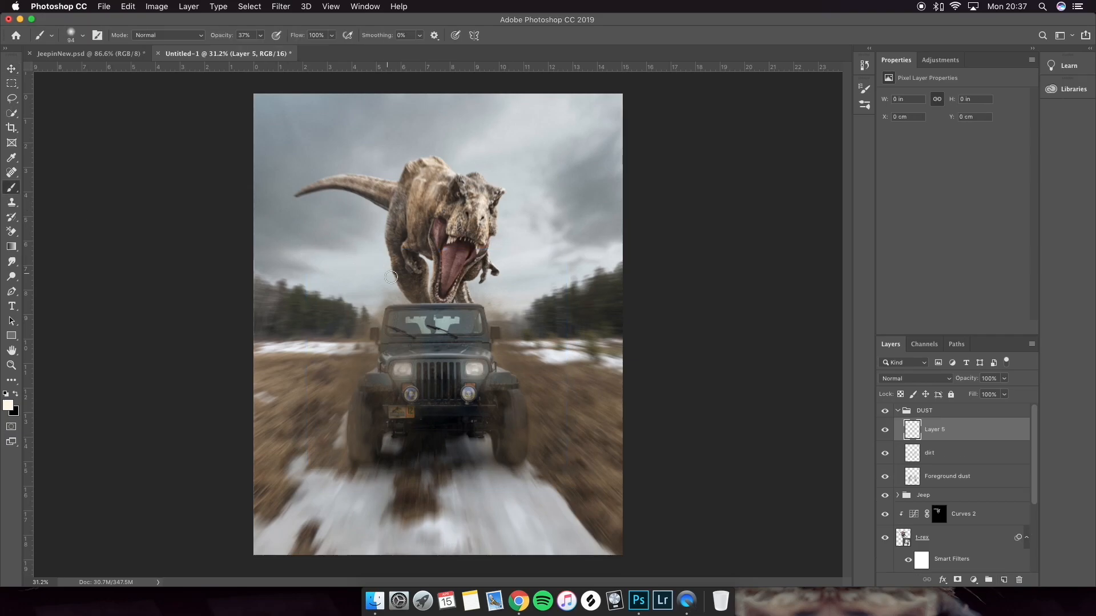
{"action": "left_click", "coordinate": [865, 88]}
{"action": "left_click", "coordinate": [711, 84]}
{"action": "left_click", "coordinate": [647, 242]}
{"action": "left_click", "coordinate": [742, 271]}
{"action": "left_click", "coordinate": [583, 415], "text": "alt"}
{"action": "left_click", "coordinate": [260, 35]}
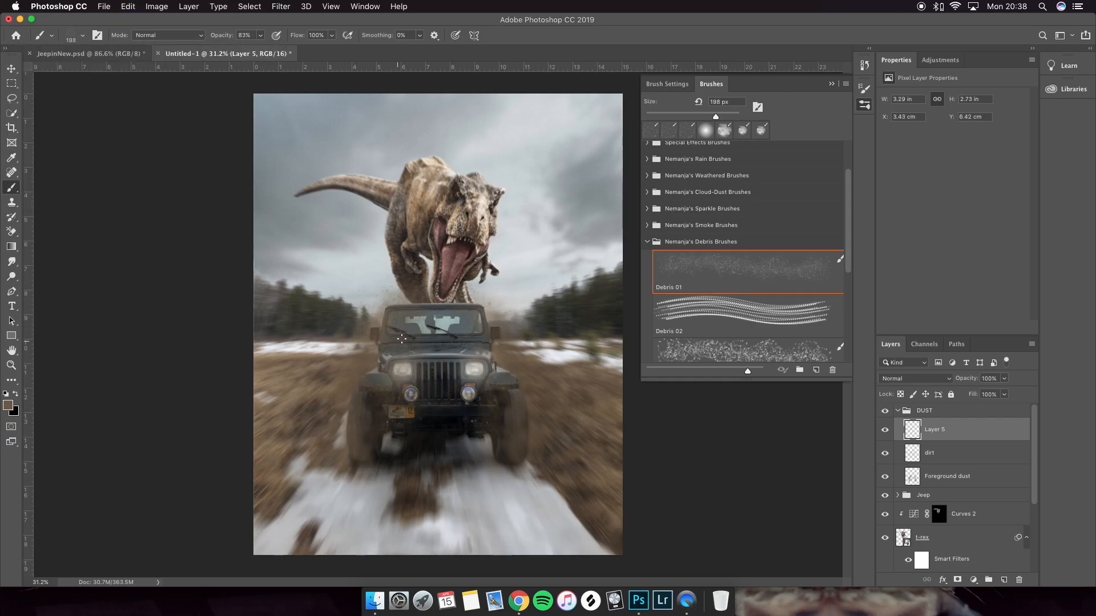
{"action": "left_click", "coordinate": [508, 299]}
{"action": "left_click", "coordinate": [387, 288]}
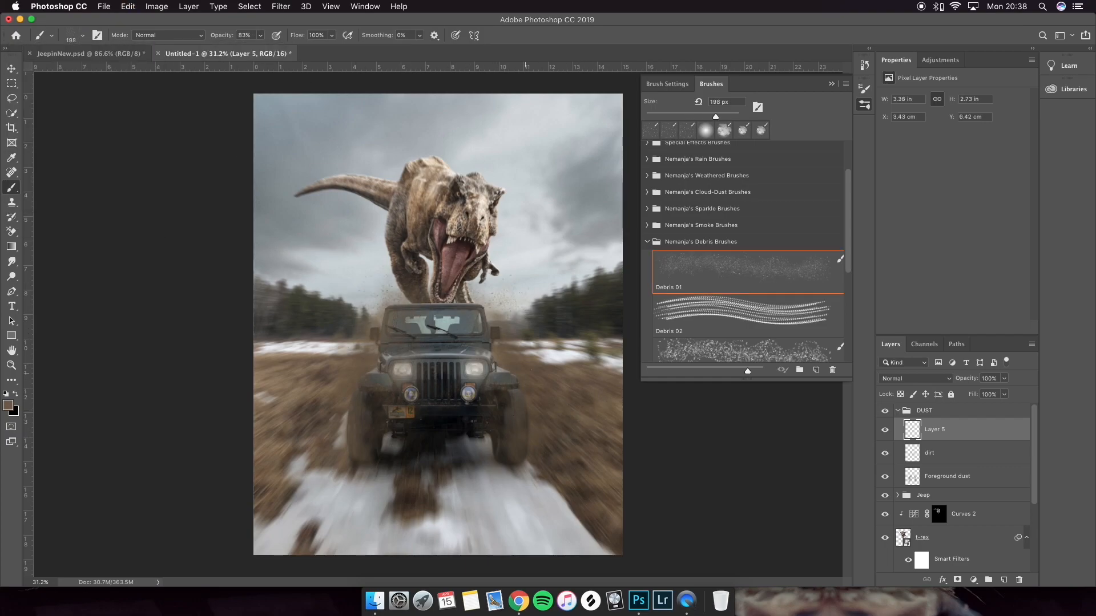
- Collapse the DUST group, then add a new layer and place it between the Jeep group and the Curves 2 adjustment
{"action": "left_click", "coordinate": [896, 413]}
{"action": "left_click", "coordinate": [897, 411]}
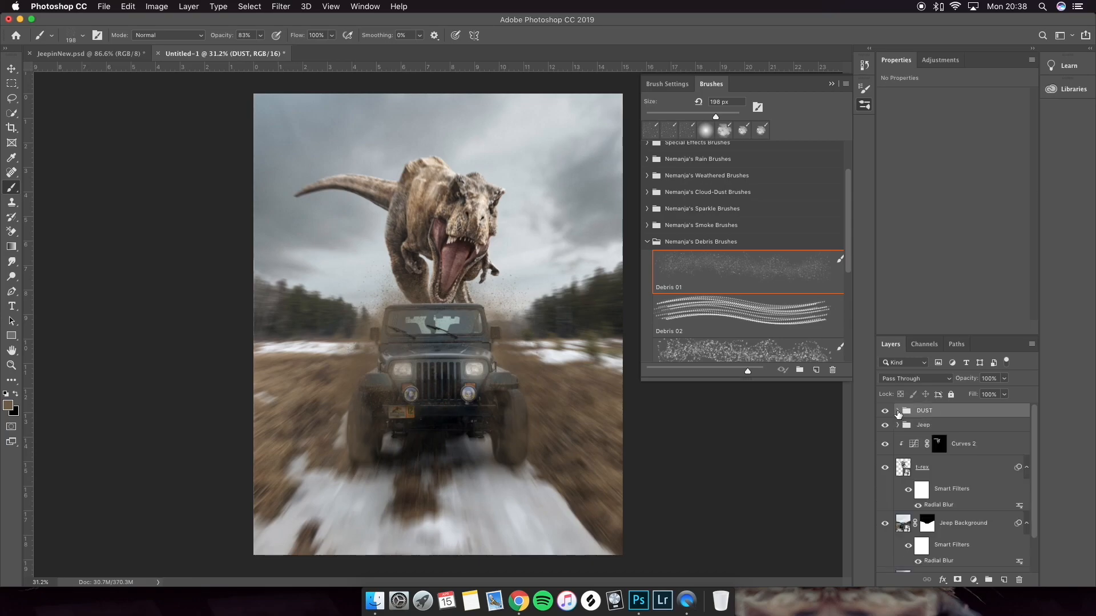
{"action": "scroll", "coordinate": [944, 491], "scroll_direction": "down", "scroll_amount": 3}
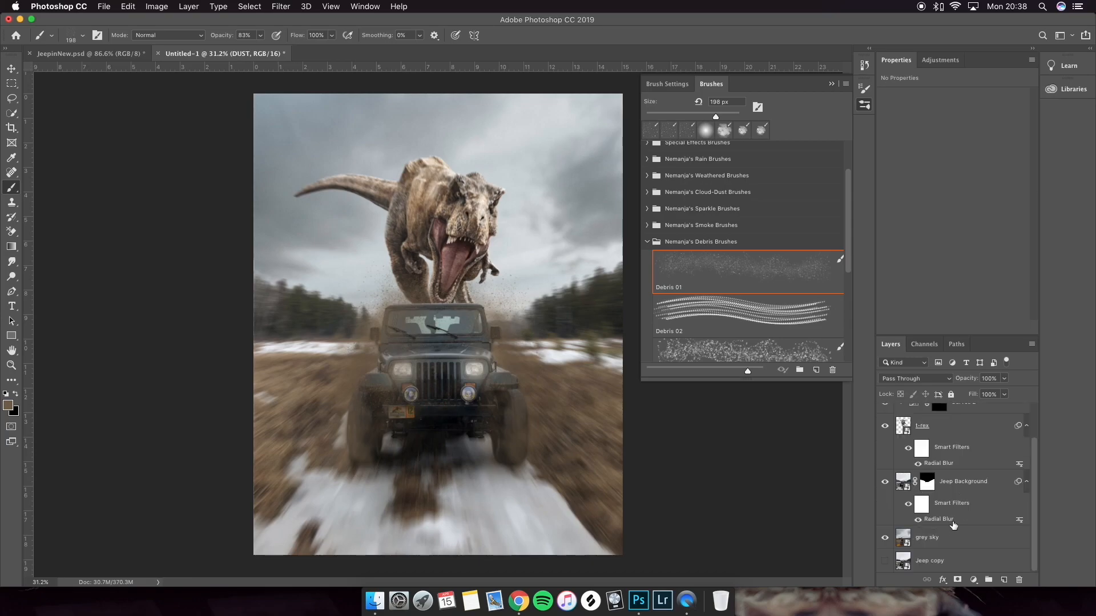
{"action": "left_click", "coordinate": [954, 537]}
{"action": "left_click", "coordinate": [1003, 580]}
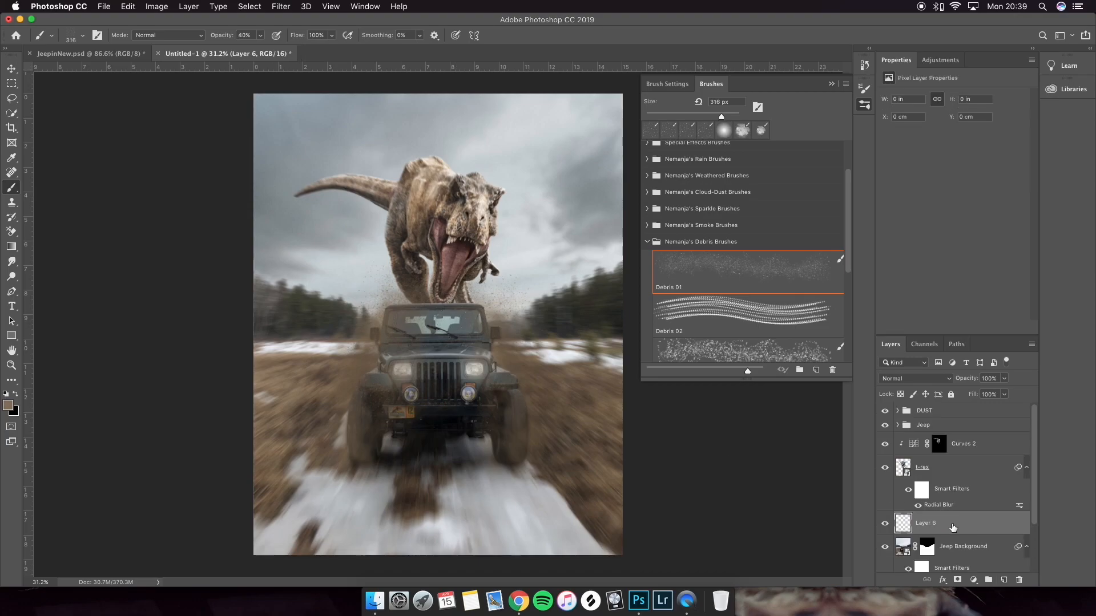
{"action": "left_click_drag", "start_coordinate": [952, 527], "coordinate": [951, 435]}
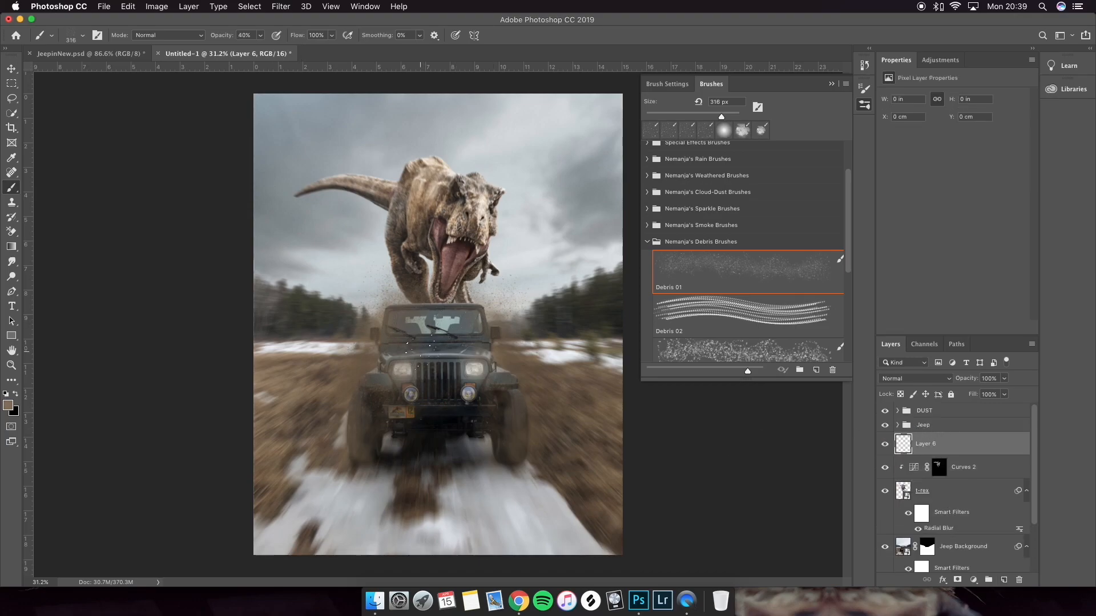
- Paint dust around the t-rex's legs with the Cloud/Dust 02 brush at 316 px and 20% opacity, in brown sampled from the ground
{"action": "left_click", "coordinate": [647, 242]}
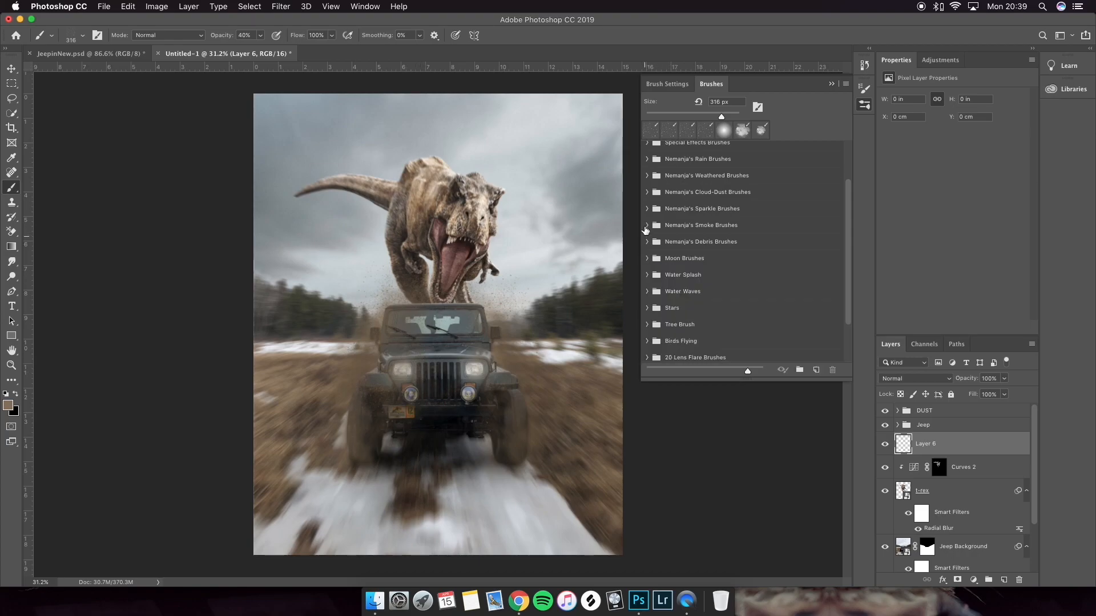
{"action": "left_click", "coordinate": [647, 192]}
{"action": "left_click", "coordinate": [730, 295]}
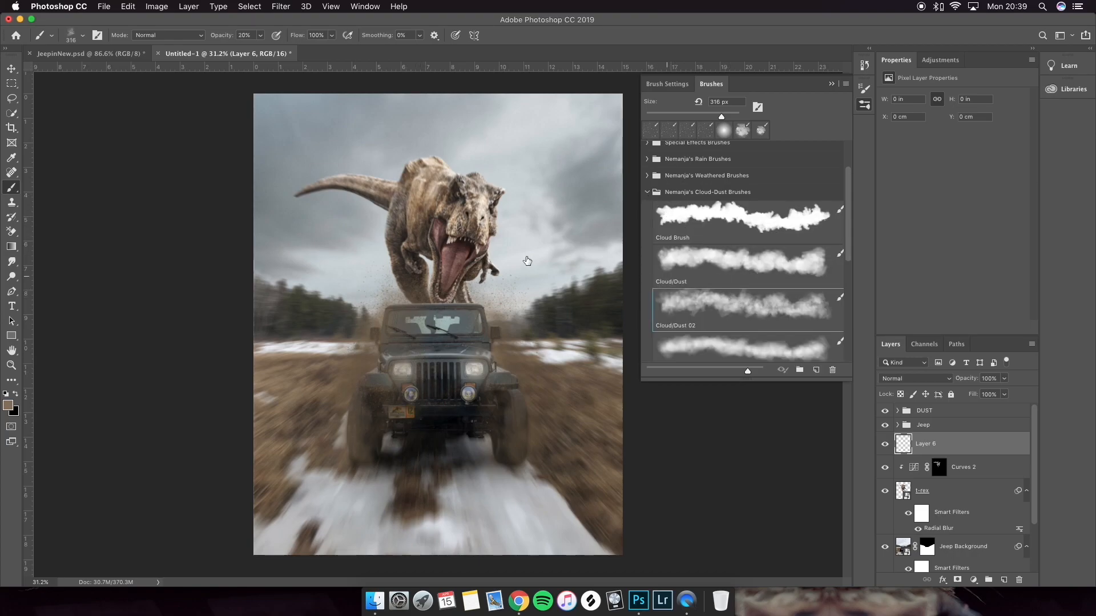
{"action": "left_click", "coordinate": [511, 280]}
{"action": "key", "text": "super+z"}
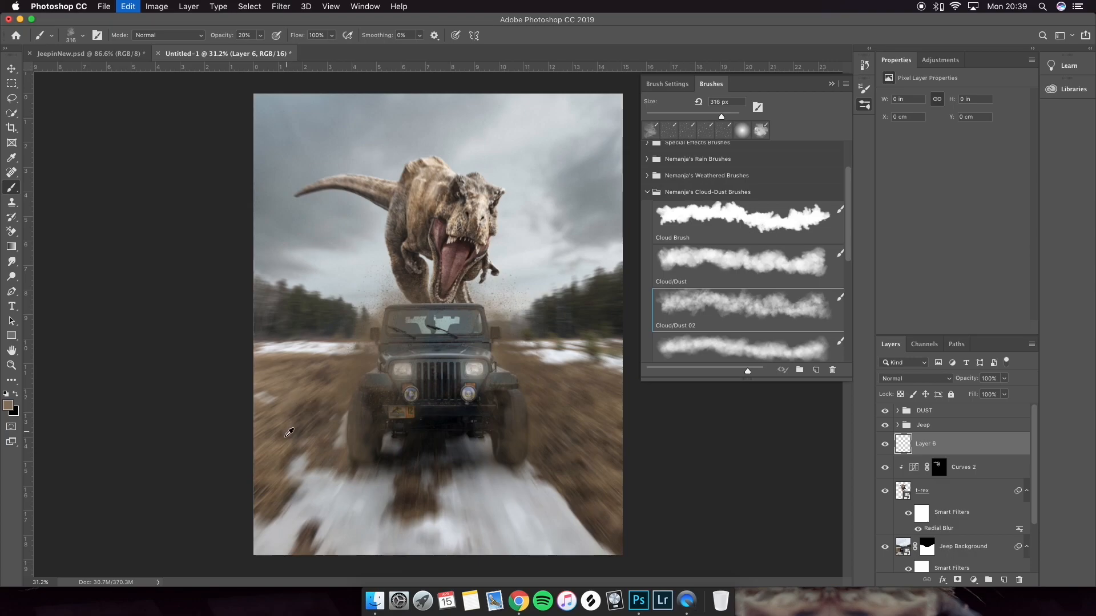
{"action": "left_click", "coordinate": [286, 444], "text": "alt"}
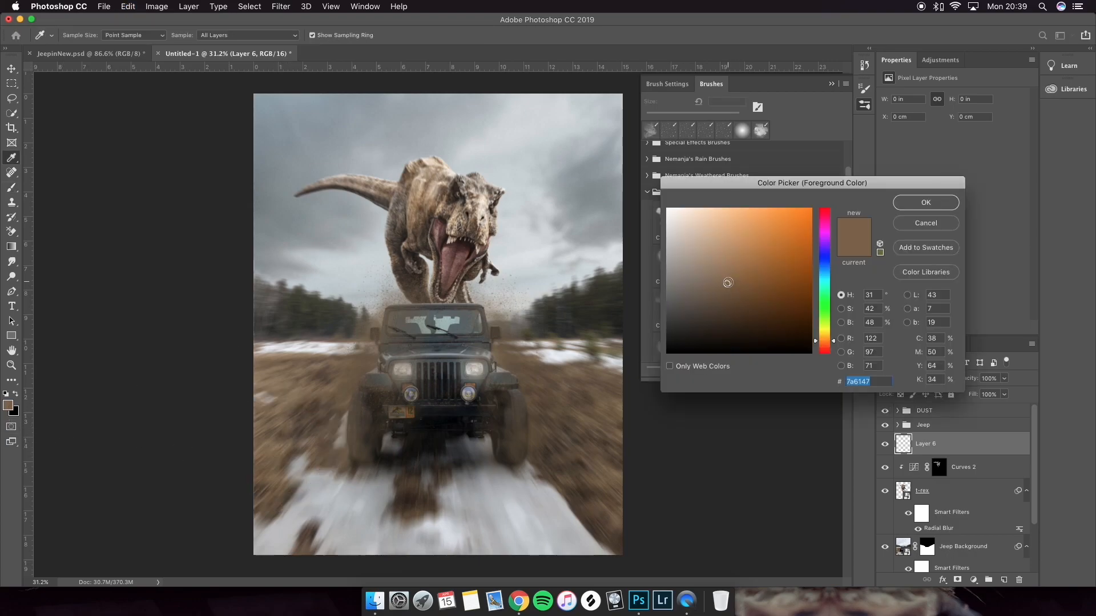
{"action": "left_click", "coordinate": [922, 204]}
{"action": "key", "text": "b"}
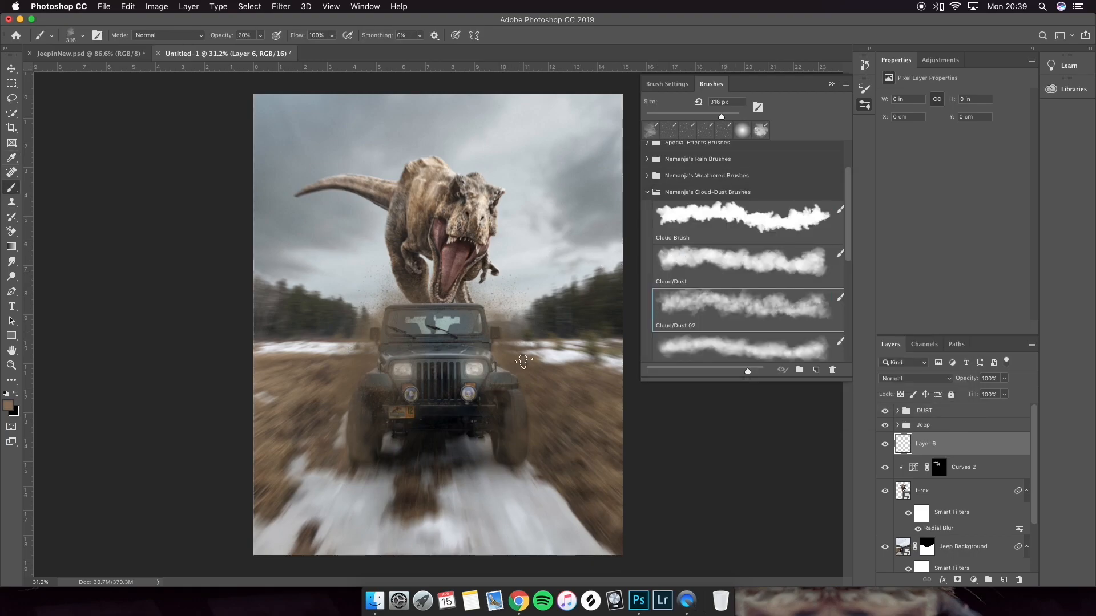
{"action": "left_click", "coordinate": [408, 316]}
{"action": "left_click", "coordinate": [928, 428]}
{"action": "left_click", "coordinate": [929, 443]}
{"action": "mouse_move", "coordinate": [448, 296]}
{"action": "left_mouse_down"}
{"action": "mouse_move", "coordinate": [523, 418]}
{"action": "mouse_move", "coordinate": [452, 266]}
{"action": "mouse_move", "coordinate": [420, 276]}
{"action": "mouse_move", "coordinate": [399, 309]}
{"action": "left_mouse_up"}
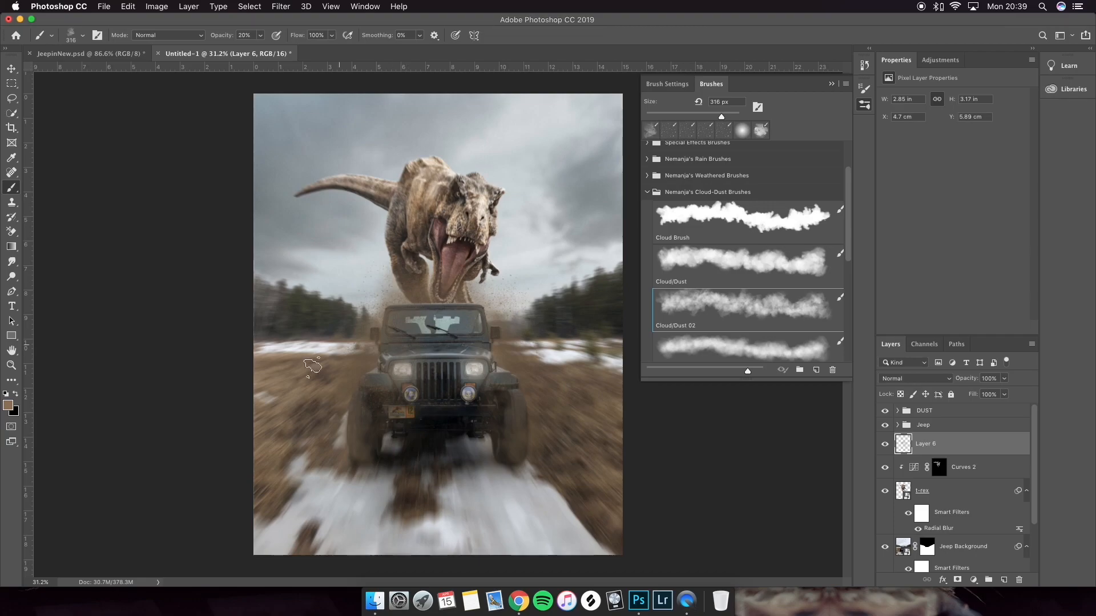
- Change the foreground colour to a lighter brown (#bd9c79) and paint more dust around the t-rex's legs
{"action": "left_click", "coordinate": [8, 406]}
{"action": "left_click_drag", "start_coordinate": [725, 267], "coordinate": [718, 246]}
{"action": "key", "text": "Return"}
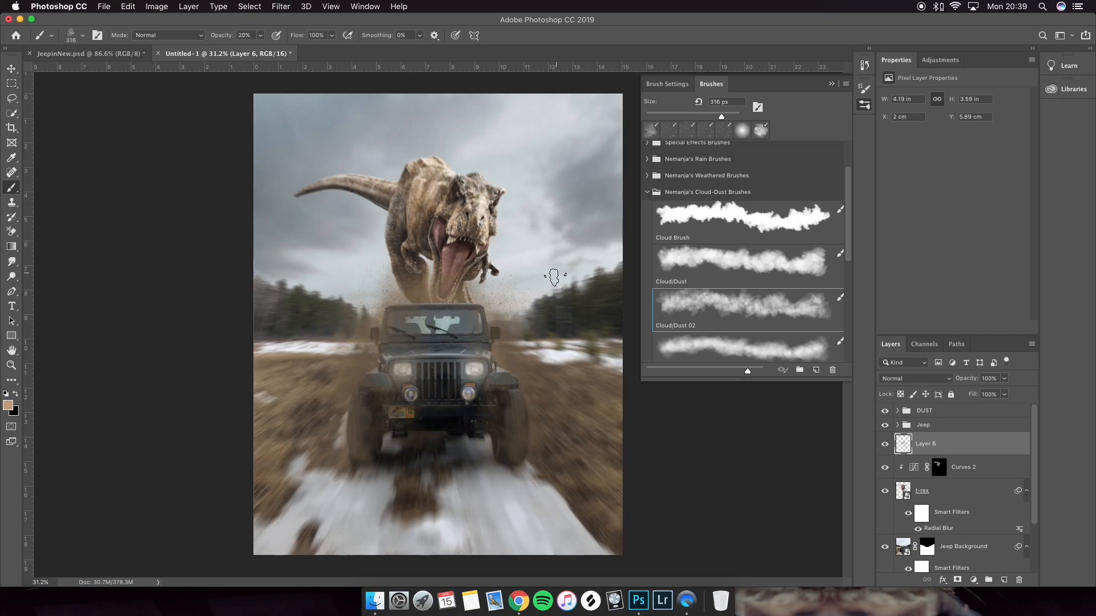
{"action": "left_click", "coordinate": [864, 104]}
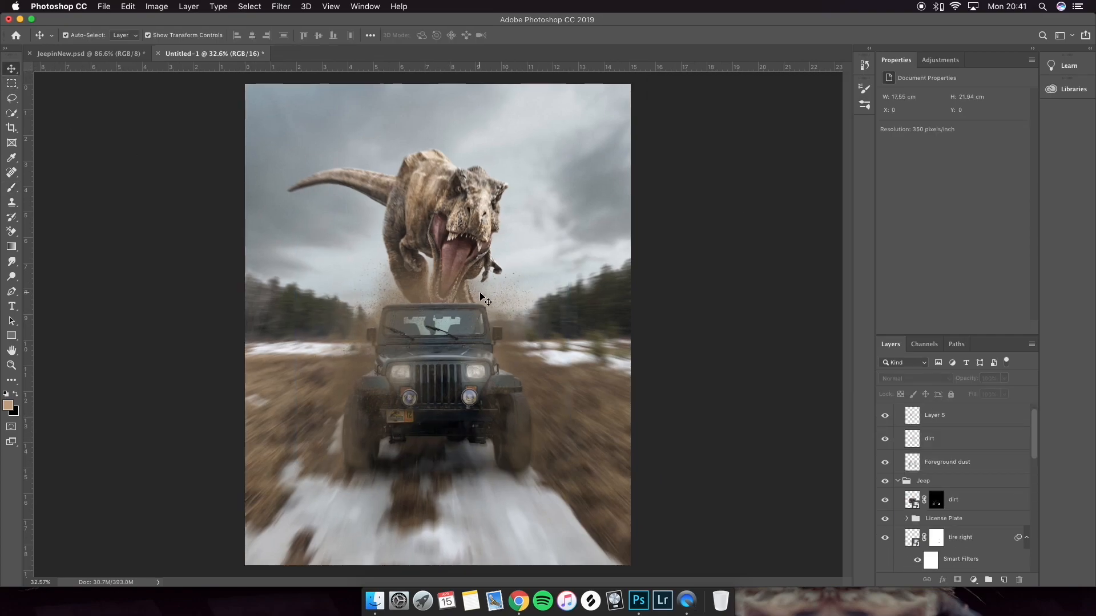
- Collapse the Jeep group and place Tornado.png directly above the grey sky layer
{"action": "left_click", "coordinate": [897, 481]}
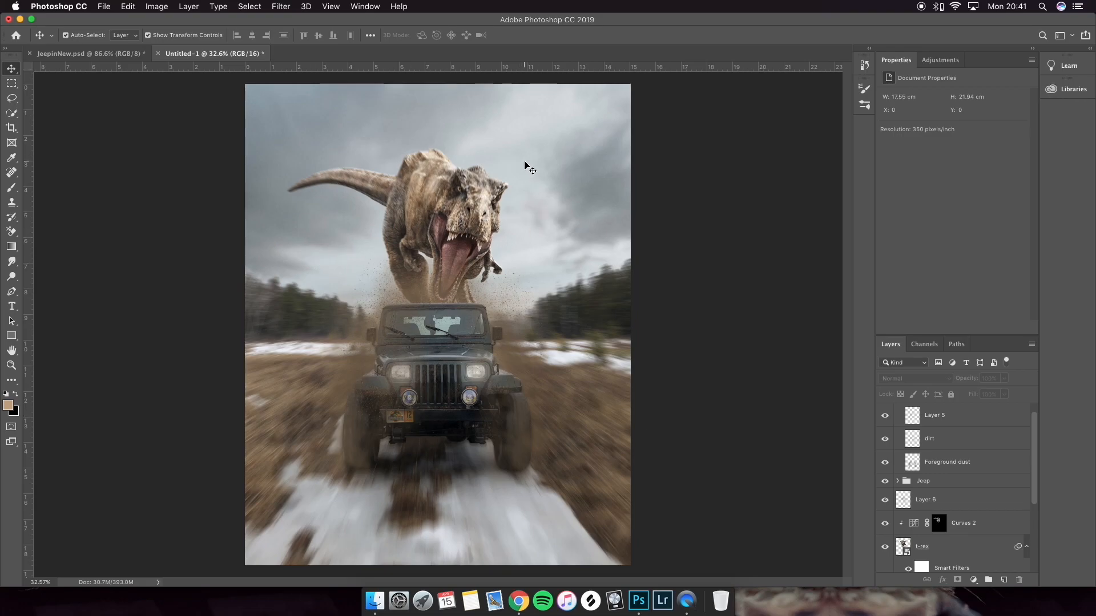
{"action": "scroll", "coordinate": [916, 506], "scroll_direction": "down", "scroll_amount": 7}
{"action": "left_click", "coordinate": [945, 539]}
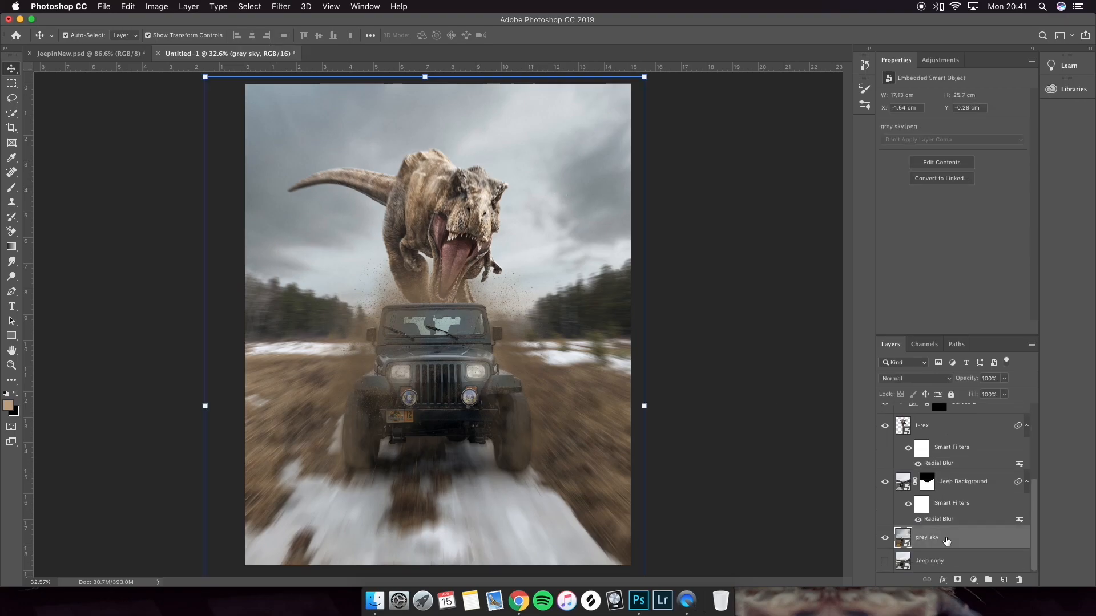
{"action": "left_click", "coordinate": [375, 600]}
{"action": "left_click_drag", "start_coordinate": [538, 238], "coordinate": [523, 316]}
{"action": "right_click", "coordinate": [524, 314]}
{"action": "left_click", "coordinate": [547, 321]}
{"action": "left_click_drag", "start_coordinate": [550, 251], "coordinate": [568, 103]}
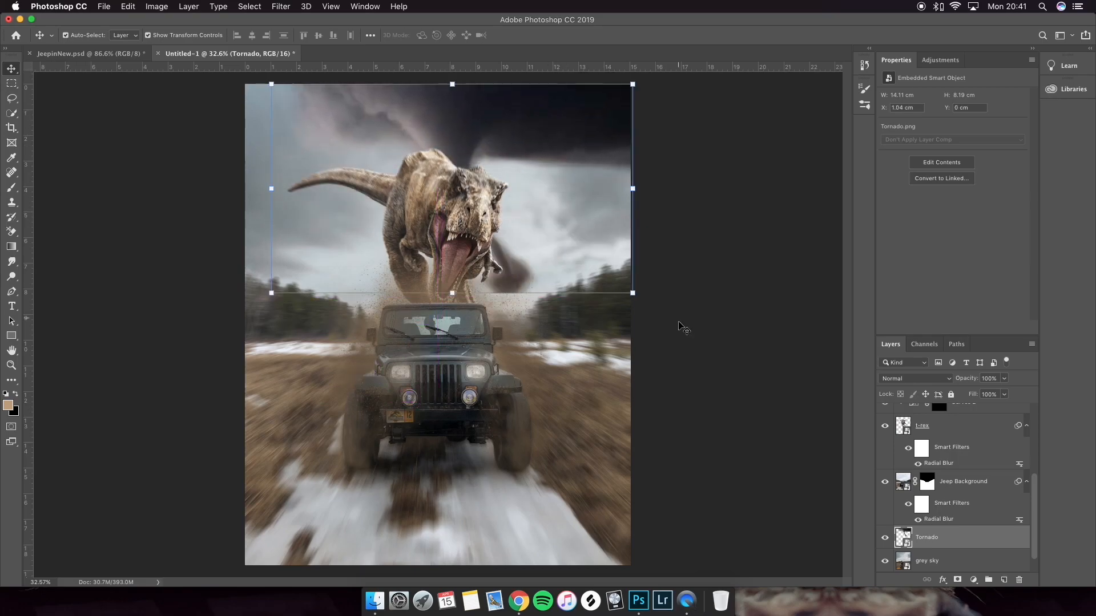
- Scale the tornado image to about 116% and position it across the upper sky behind the t-rex
{"action": "left_click_drag", "start_coordinate": [633, 294], "coordinate": [656, 308]}
{"action": "left_click_drag", "start_coordinate": [588, 165], "coordinate": [586, 175]}
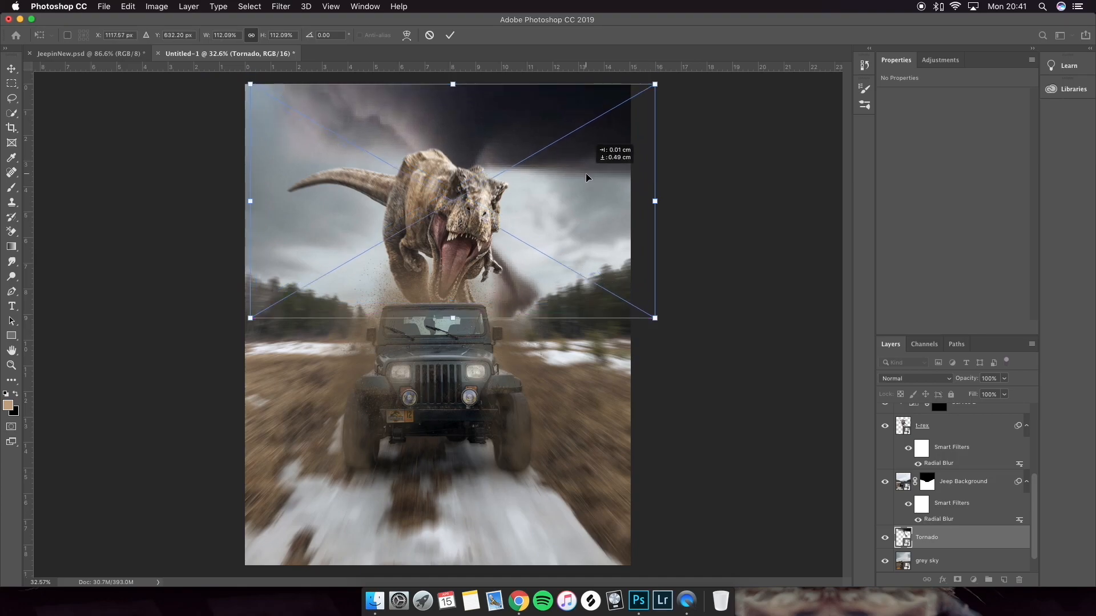
{"action": "left_click_drag", "start_coordinate": [656, 320], "coordinate": [667, 323]}
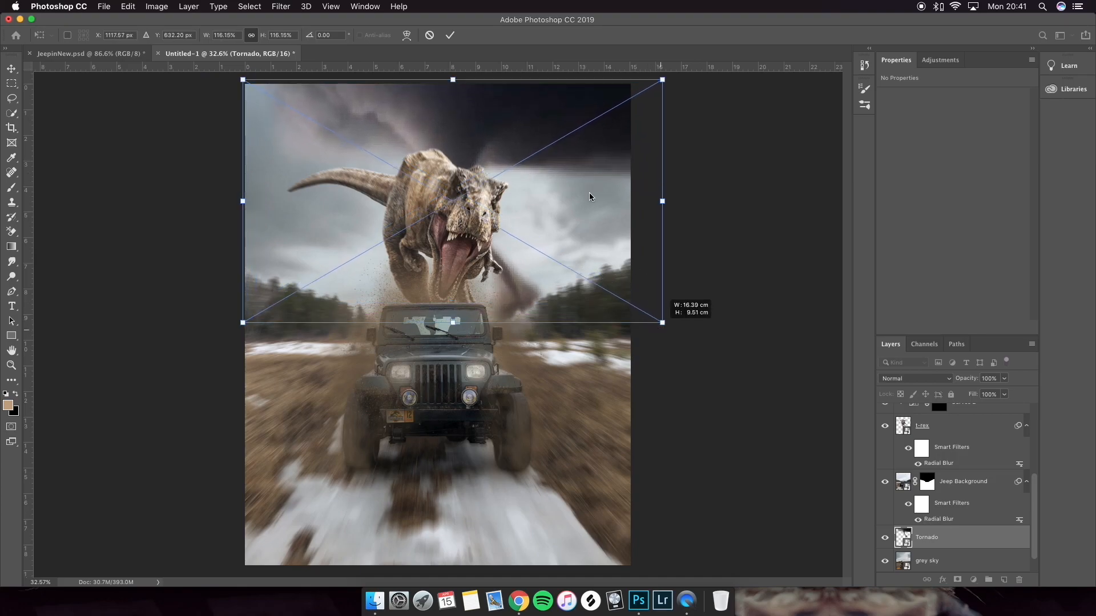
{"action": "left_click_drag", "start_coordinate": [564, 149], "coordinate": [571, 150]}
{"action": "key", "text": "Return"}
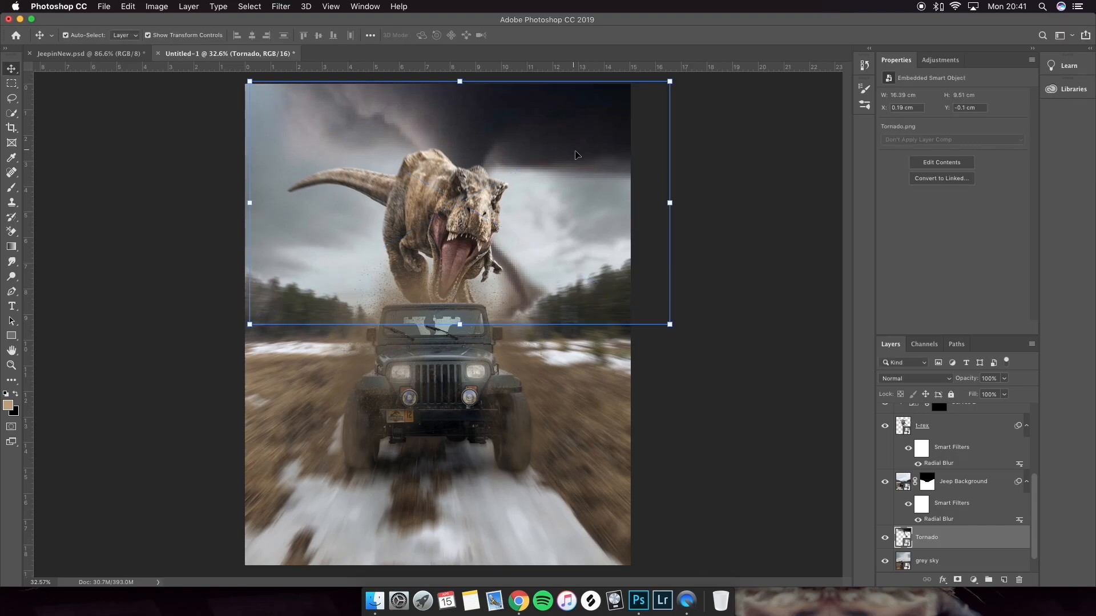
- Flip the tornado horizontally and move it so its funnel meets the trees on the left of the t-rex
{"action": "left_click", "coordinate": [135, 8]}
{"action": "mouse_move", "coordinate": [187, 271]}
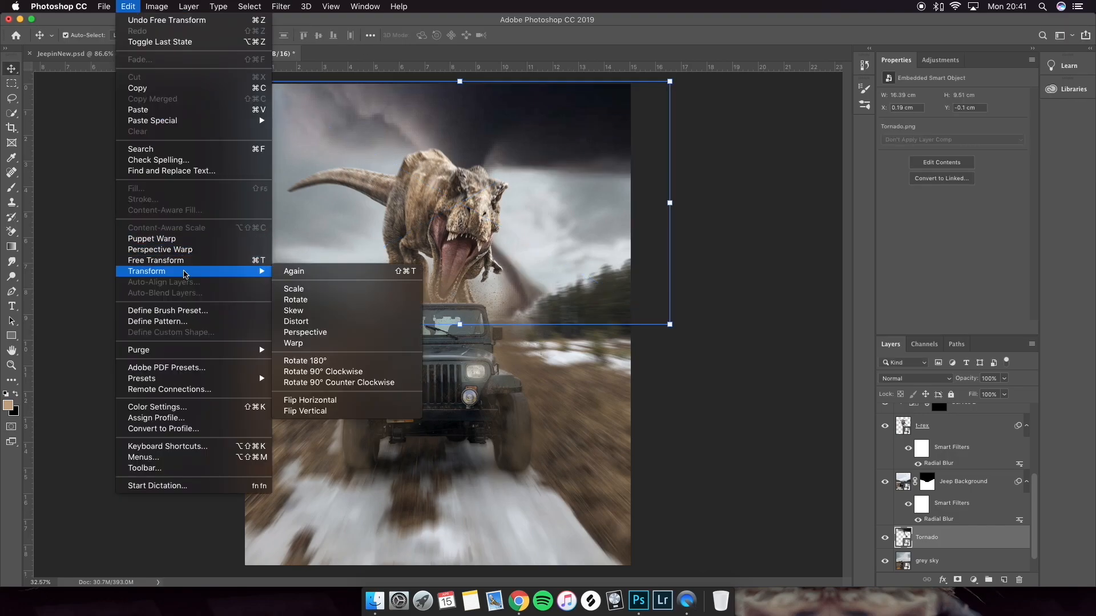
{"action": "left_click", "coordinate": [340, 399]}
{"action": "left_click_drag", "start_coordinate": [504, 139], "coordinate": [372, 134]}
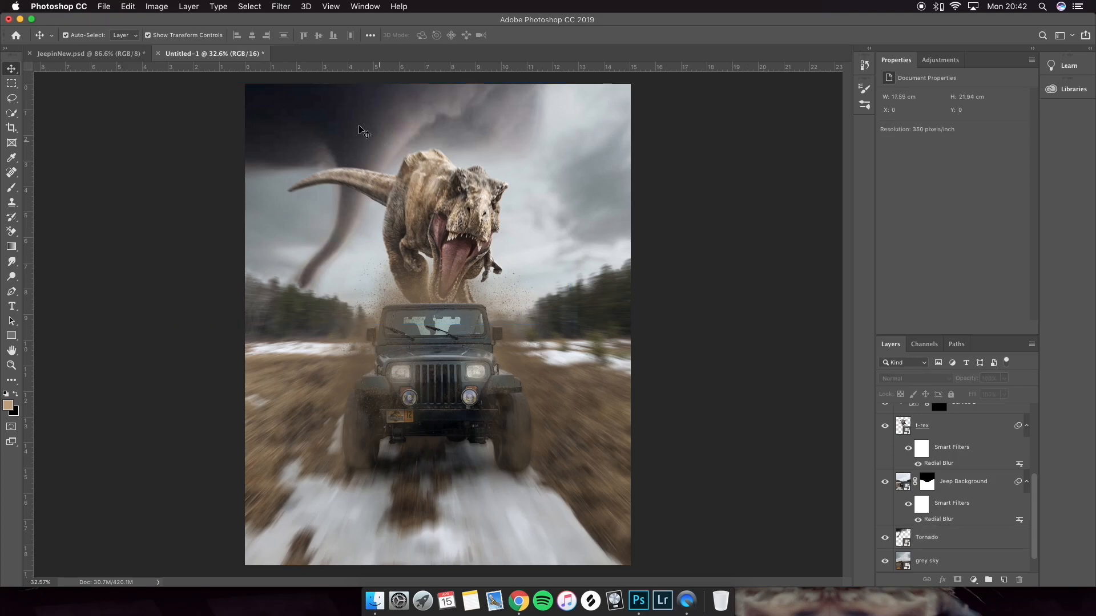
- Add a Curves adjustment above the Tornado layer and clip it to that layer
{"action": "left_click", "coordinate": [973, 580]}
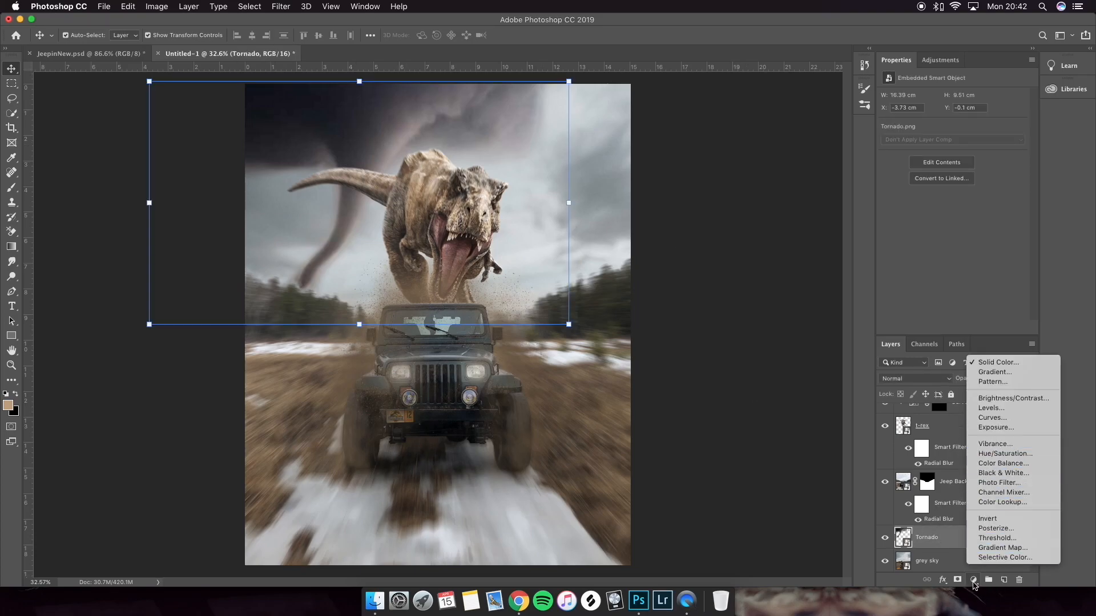
{"action": "left_click", "coordinate": [973, 417]}
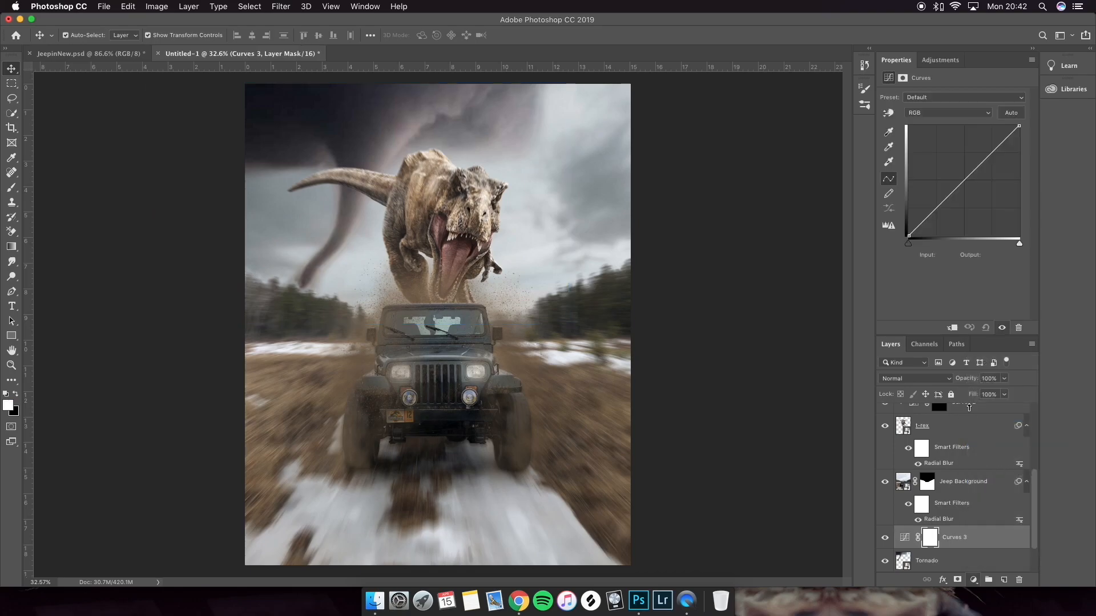
{"action": "right_click", "coordinate": [964, 535]}
{"action": "left_click", "coordinate": [893, 309]}
- Shape the tornado's curve by raising the black point, lifting the upper midtones and lowering the white point to fade its contrast
{"action": "left_click_drag", "start_coordinate": [932, 209], "coordinate": [932, 201]}
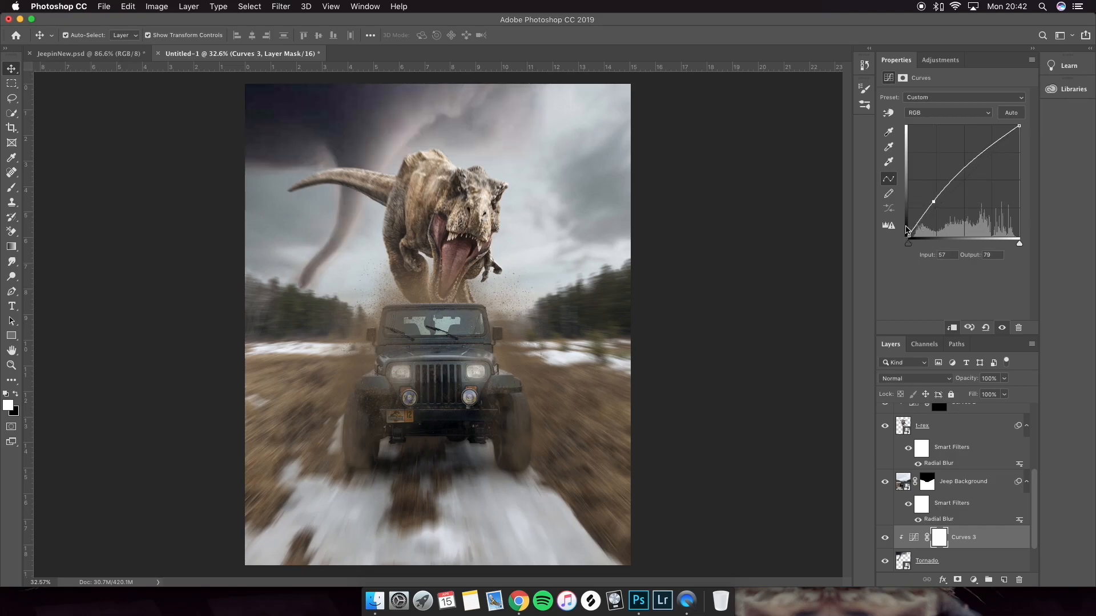
{"action": "left_click_drag", "start_coordinate": [908, 236], "coordinate": [933, 203]}
{"action": "left_click_drag", "start_coordinate": [978, 165], "coordinate": [978, 161]}
{"action": "left_click_drag", "start_coordinate": [1018, 126], "coordinate": [1019, 144]}
{"action": "left_click_drag", "start_coordinate": [908, 226], "coordinate": [933, 199]}
{"action": "scroll", "coordinate": [913, 514], "scroll_direction": "down", "scroll_amount": 1}
{"action": "left_click", "coordinate": [913, 514]}
- Add a white layer mask to the Tornado layer
{"action": "key", "text": "b"}
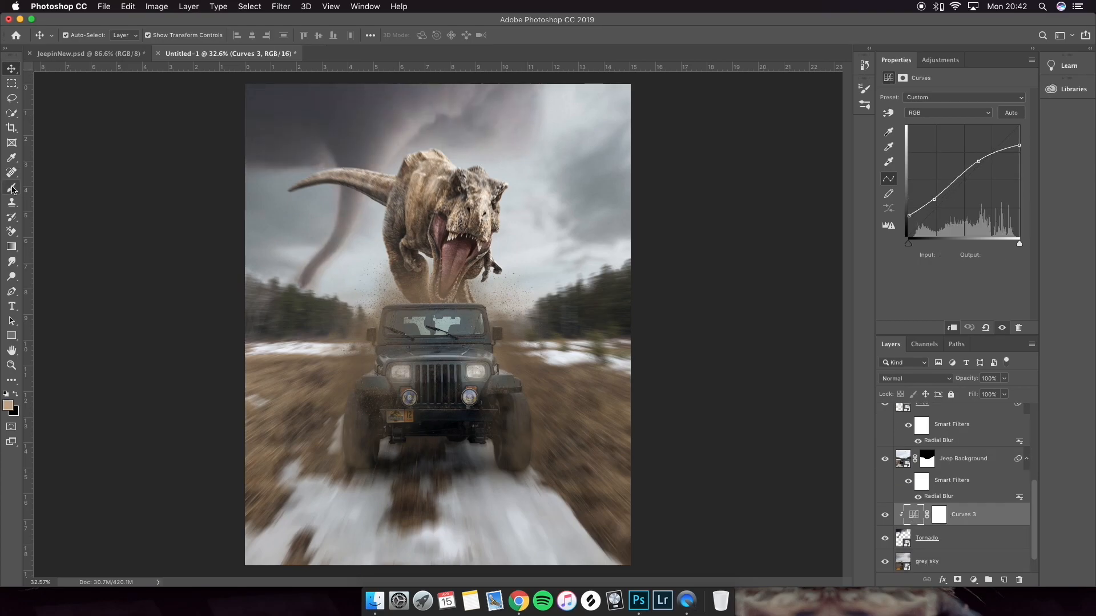
{"action": "left_click", "coordinate": [965, 538]}
{"action": "scroll", "coordinate": [966, 547], "scroll_direction": "down", "scroll_amount": 1}
{"action": "left_click", "coordinate": [959, 579]}
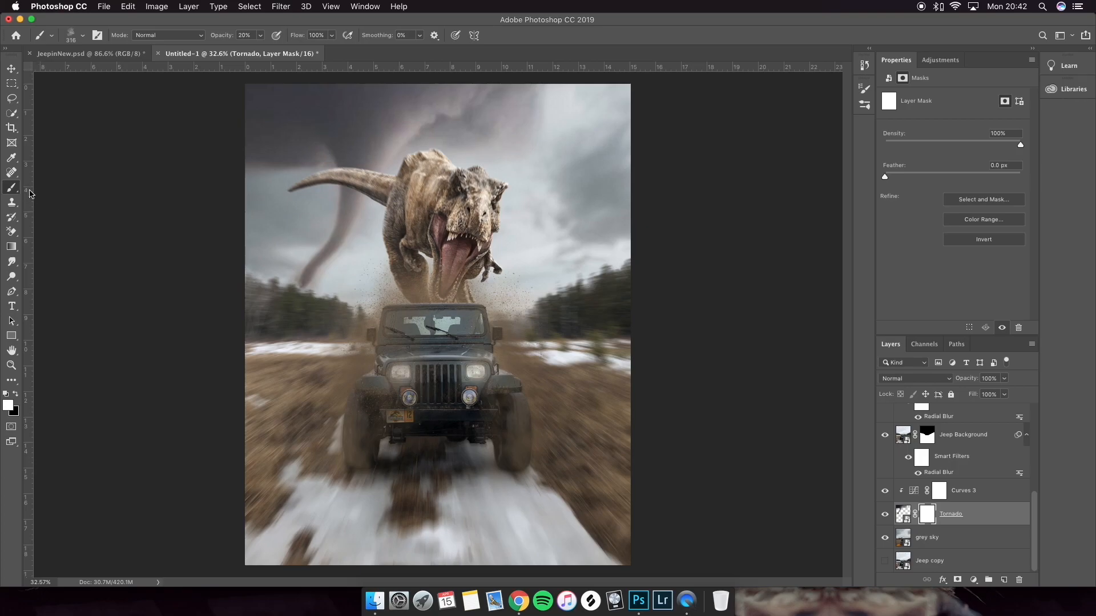
- Paint black on the Tornado mask with a 412 px Soft Round brush to blend the dark clouds into the sky
{"action": "left_click", "coordinate": [16, 393]}
{"action": "left_click", "coordinate": [303, 149]}
{"action": "key", "text": "super+z"}
{"action": "left_click", "coordinate": [82, 36]}
{"action": "left_click", "coordinate": [89, 68]}
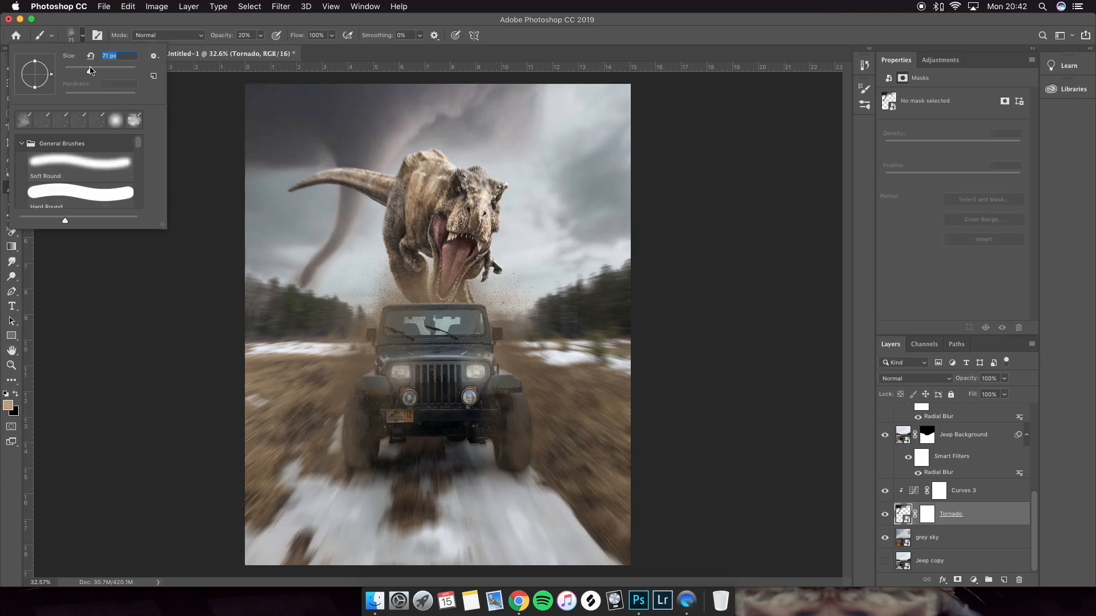
{"action": "left_click_drag", "start_coordinate": [100, 70], "coordinate": [125, 70]}
{"action": "left_click", "coordinate": [100, 163]}
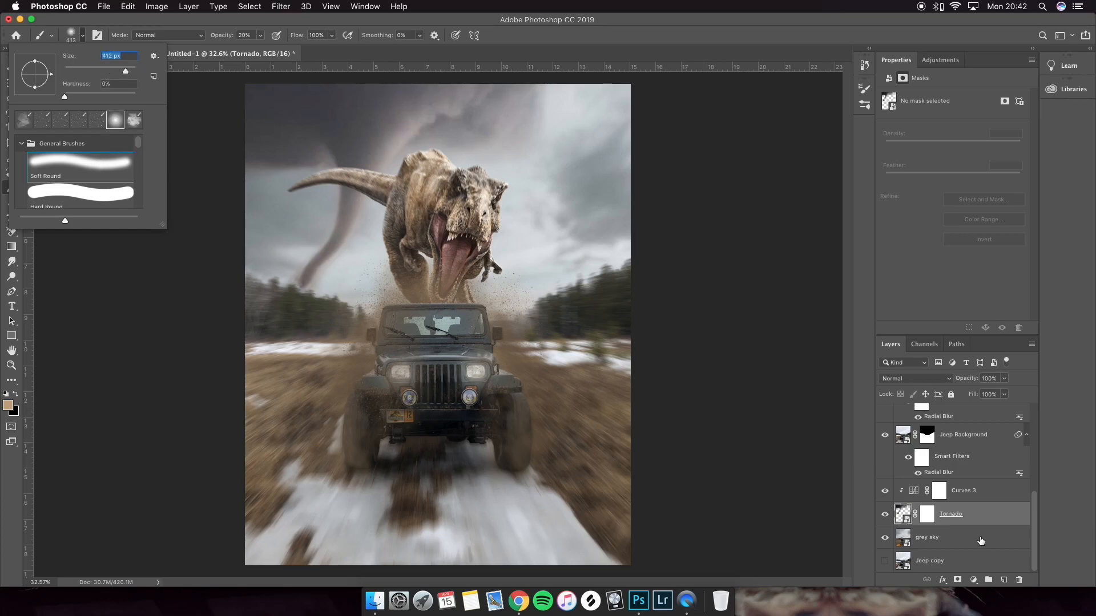
{"action": "left_click", "coordinate": [928, 515]}
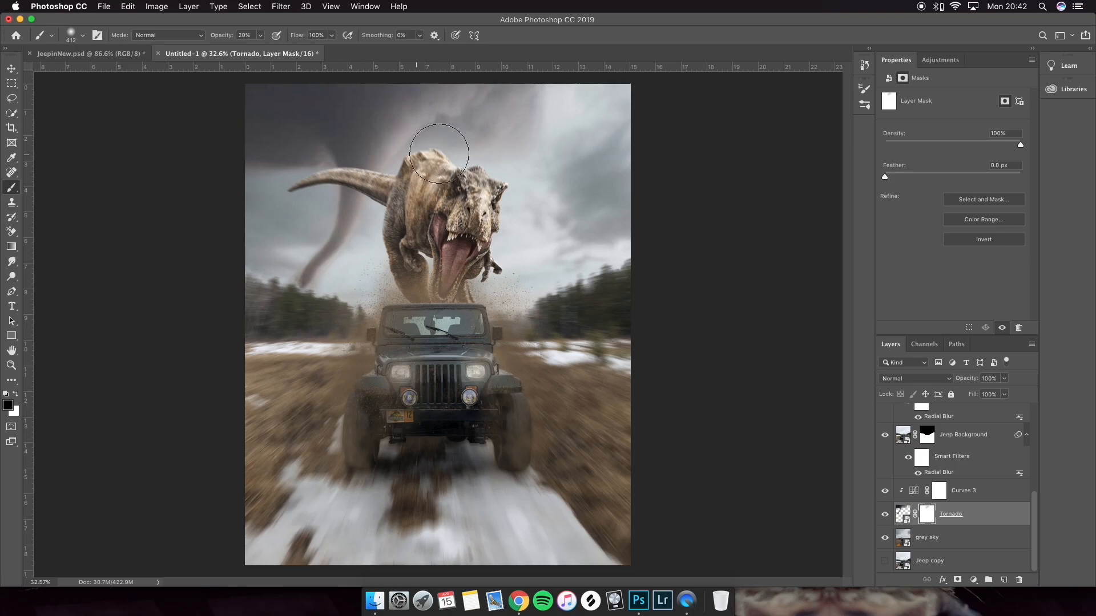
{"action": "mouse_move", "coordinate": [468, 127]}
{"action": "left_mouse_down"}
{"action": "mouse_move", "coordinate": [440, 130]}
{"action": "mouse_move", "coordinate": [504, 105]}
{"action": "mouse_move", "coordinate": [514, 120]}
{"action": "mouse_move", "coordinate": [505, 109]}
{"action": "mouse_move", "coordinate": [443, 110]}
{"action": "mouse_move", "coordinate": [393, 149]}
{"action": "left_mouse_up"}
{"action": "mouse_move", "coordinate": [299, 177]}
{"action": "left_mouse_down"}
{"action": "mouse_move", "coordinate": [267, 189]}
{"action": "mouse_move", "coordinate": [310, 165]}
{"action": "mouse_move", "coordinate": [250, 188]}
{"action": "mouse_move", "coordinate": [288, 157]}
{"action": "left_mouse_up"}
- Refine the Jeep Background mask along the tree line below the tornado in Select and Mask with a 3 px edge radius
{"action": "key", "text": "v"}
{"action": "scroll", "coordinate": [289, 296], "scroll_direction": "up", "scroll_amount": 10}
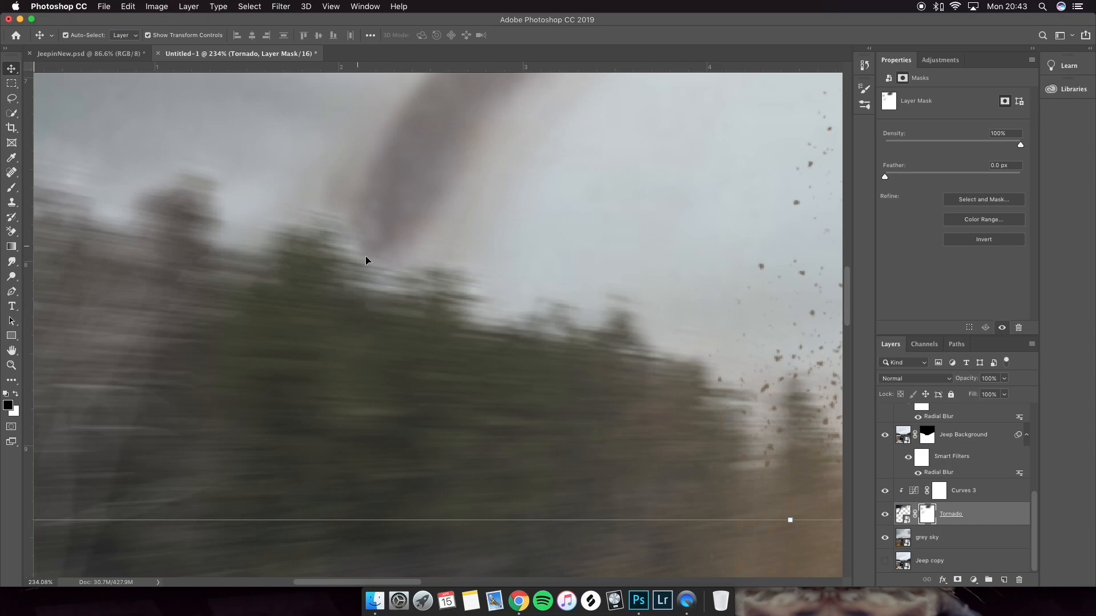
{"action": "scroll", "coordinate": [390, 277], "scroll_direction": "up", "scroll_amount": 2}
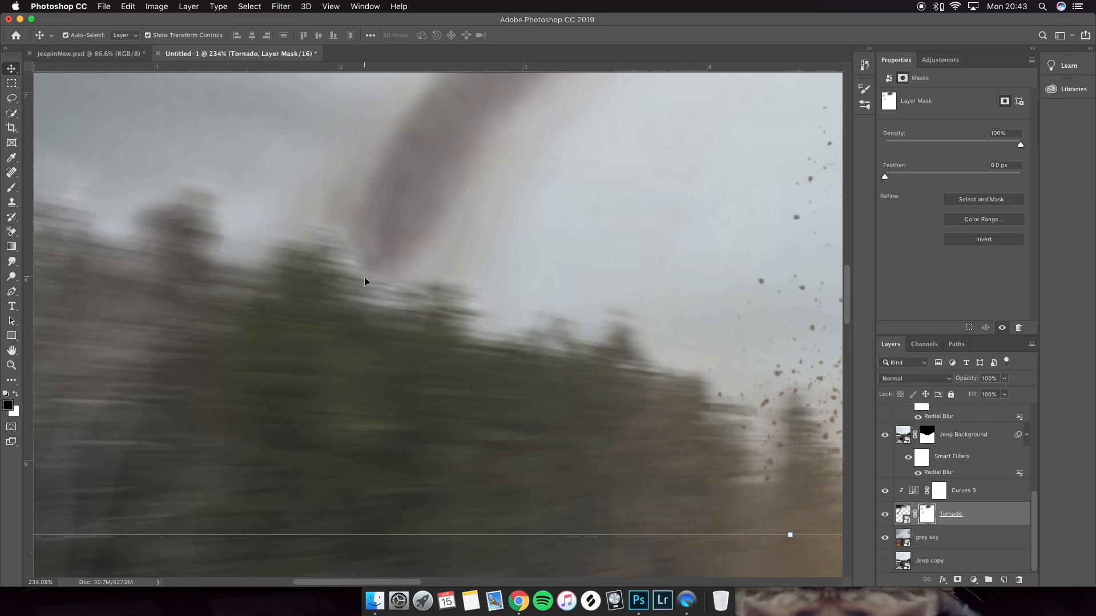
{"action": "scroll", "coordinate": [384, 258], "scroll_direction": "down", "scroll_amount": 10}
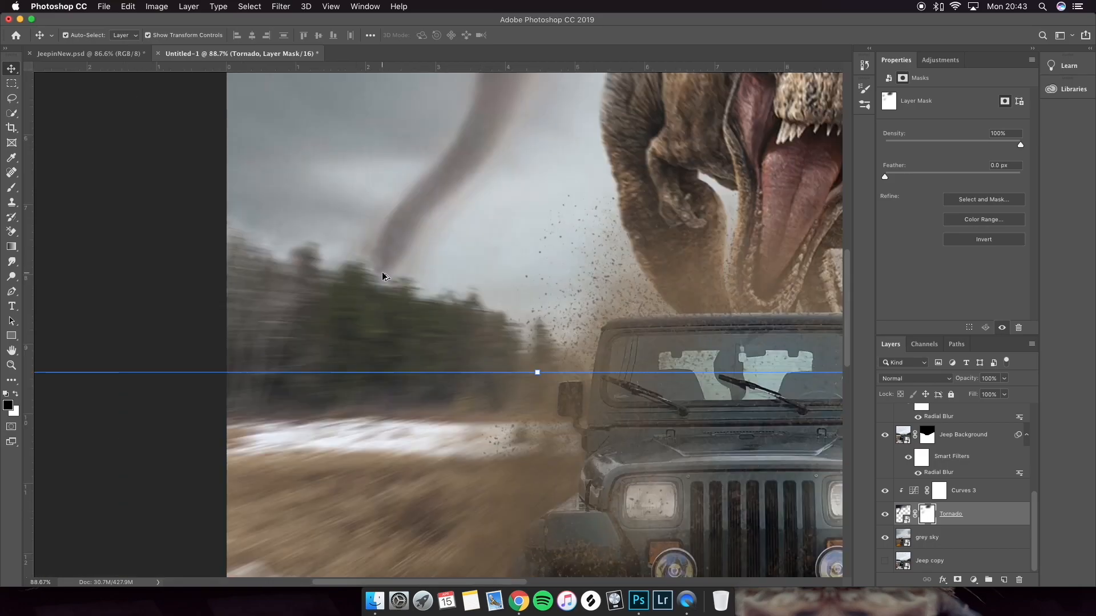
{"action": "scroll", "coordinate": [383, 277], "scroll_direction": "up", "scroll_amount": 10}
{"action": "key", "text": "alt+bracketleft"}
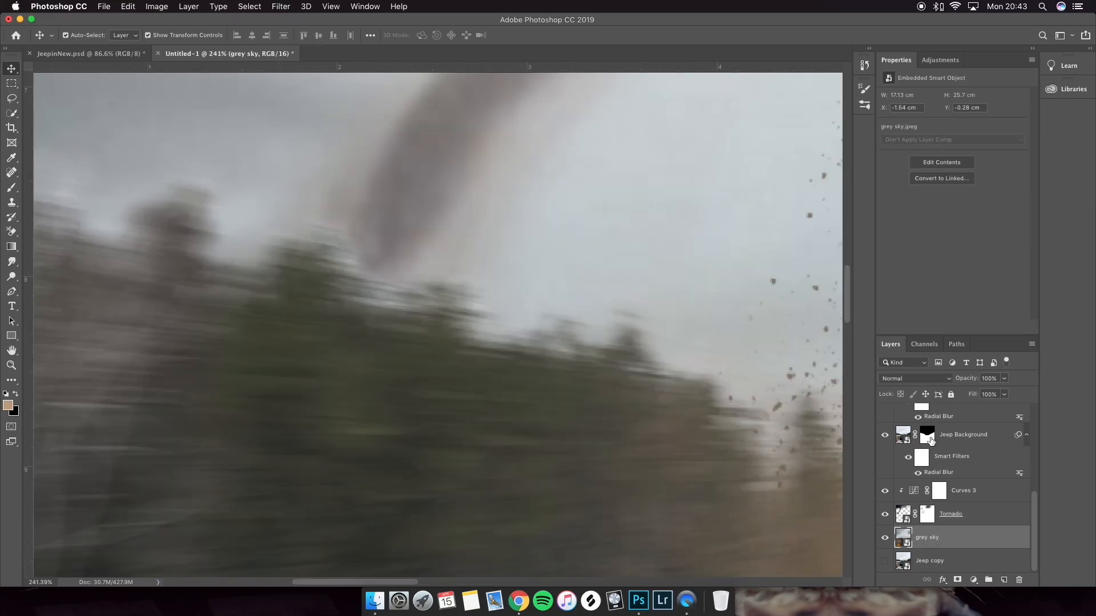
{"action": "left_click", "coordinate": [930, 436]}
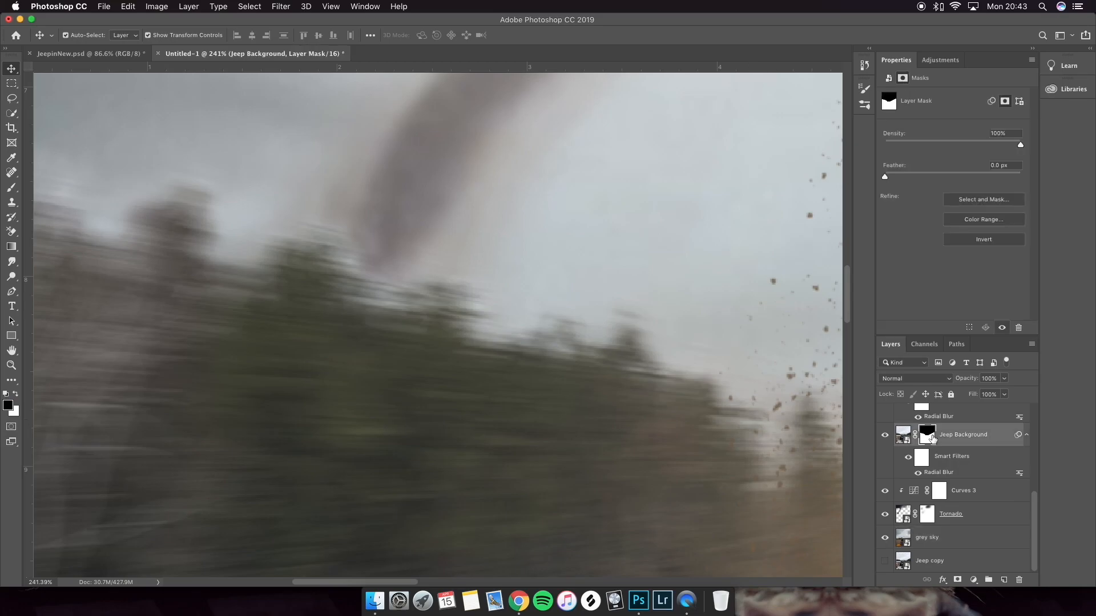
{"action": "key", "text": "super+alt+r"}
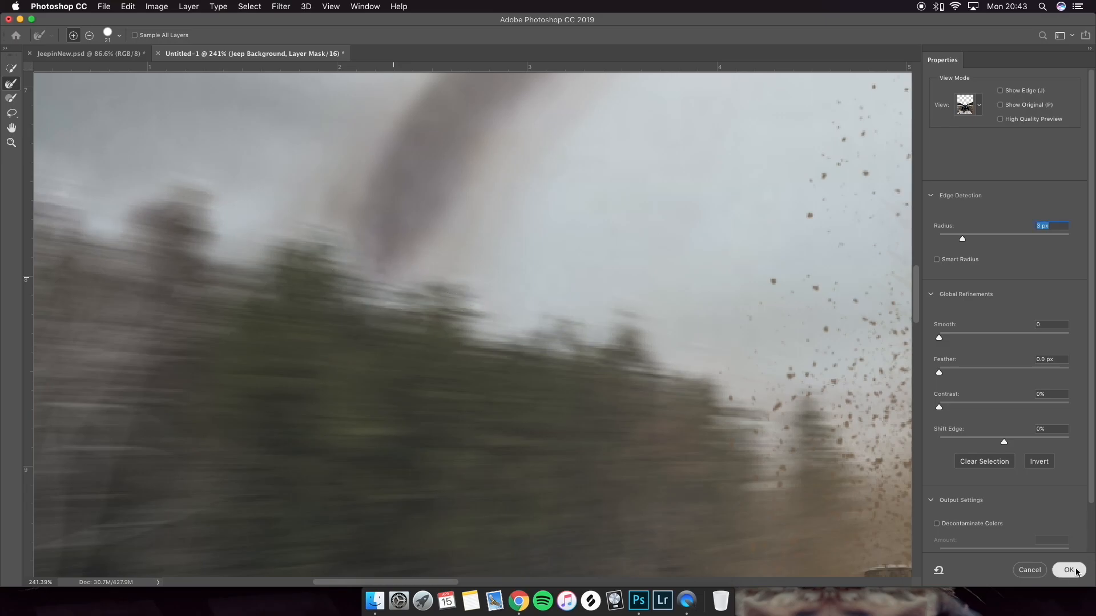
{"action": "scroll", "coordinate": [421, 316], "scroll_direction": "down", "scroll_amount": 10}
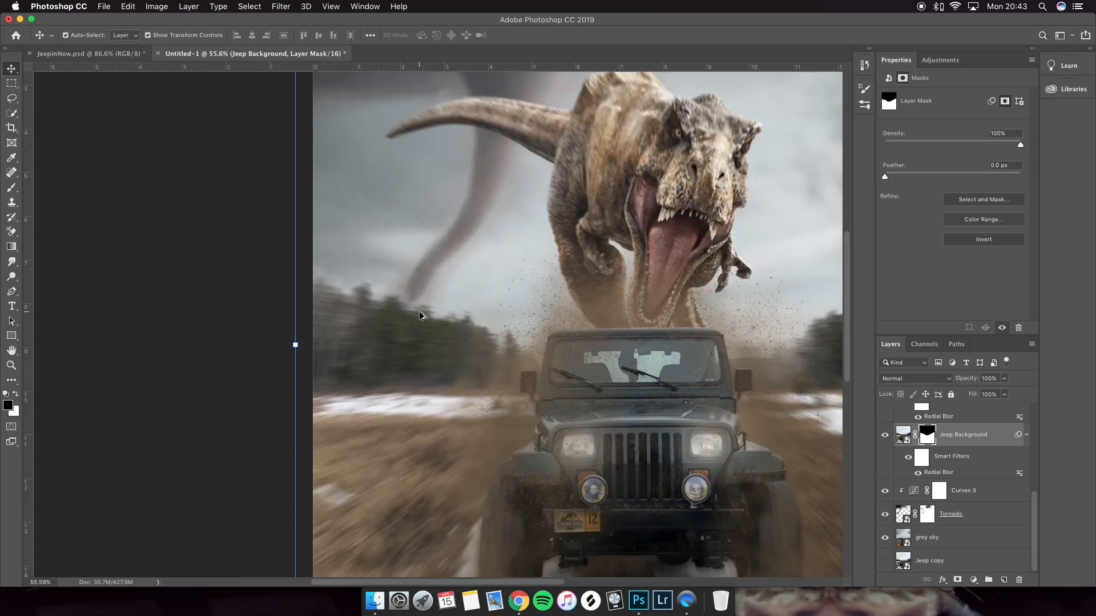
{"action": "scroll", "coordinate": [421, 316], "scroll_direction": "up", "scroll_amount": 3}
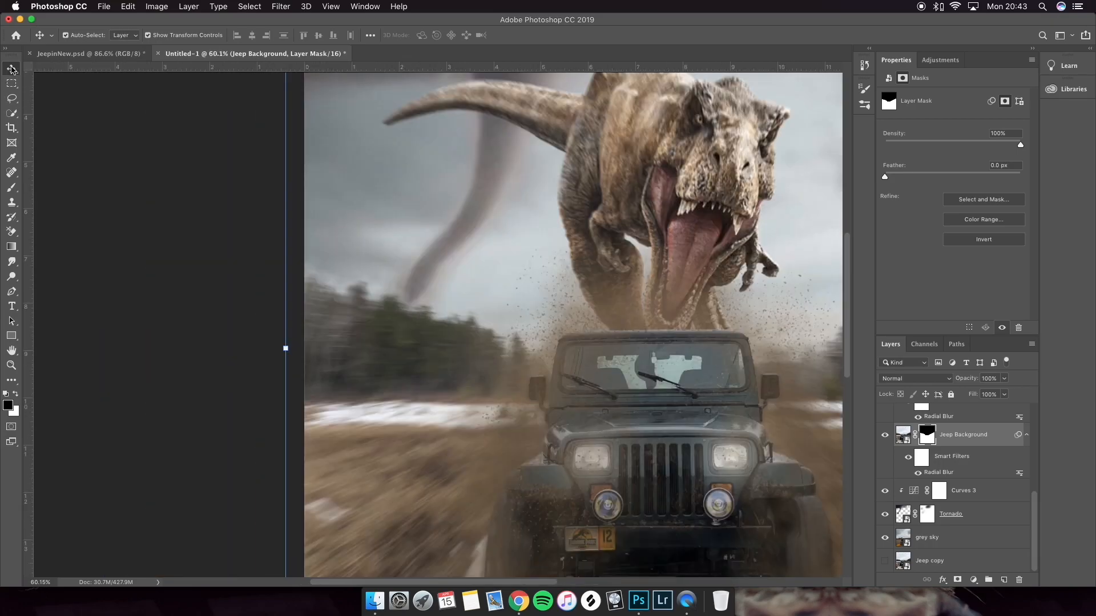
- Add a new empty layer above the tornado's Curves 3 adjustment
{"action": "scroll", "coordinate": [586, 318], "scroll_direction": "right", "scroll_amount": 2}
{"action": "scroll", "coordinate": [474, 313], "scroll_direction": "down", "scroll_amount": 2}
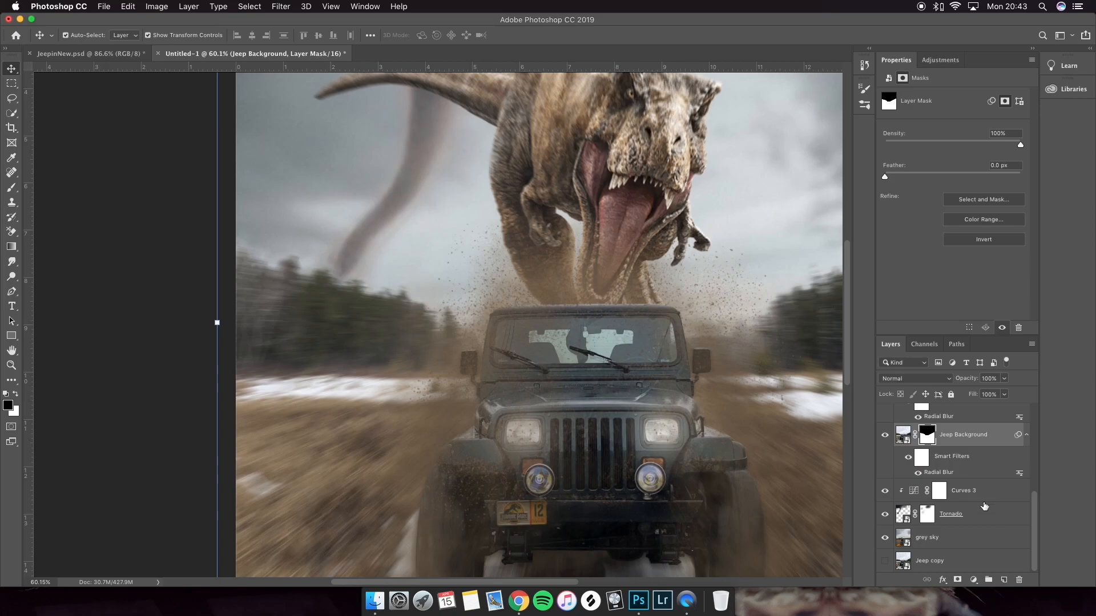
{"action": "left_click", "coordinate": [976, 523]}
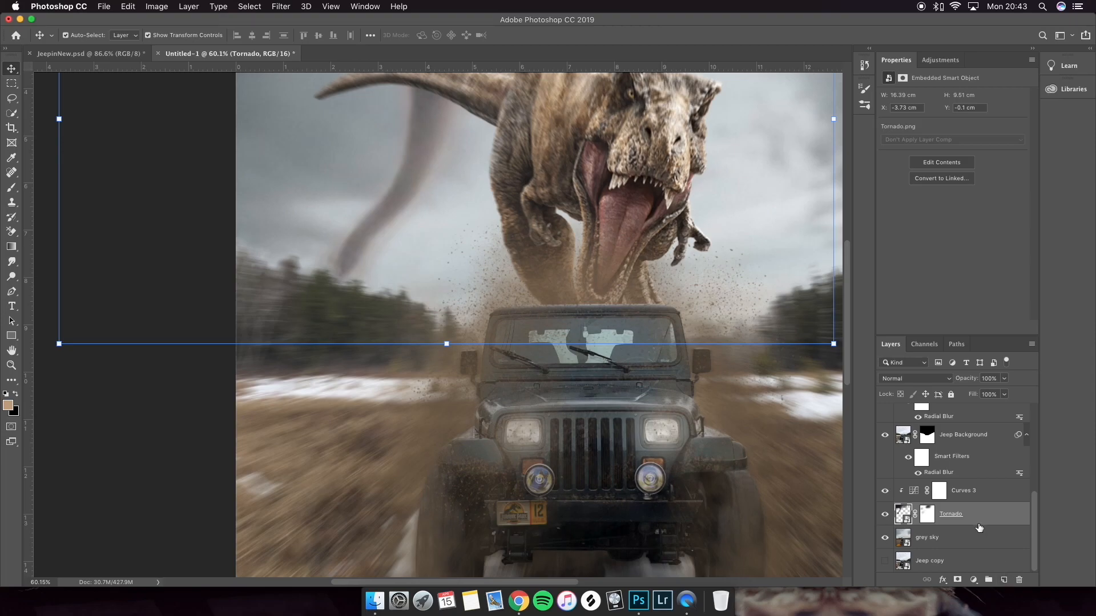
{"action": "left_click", "coordinate": [974, 493]}
{"action": "left_click", "coordinate": [1003, 579]}
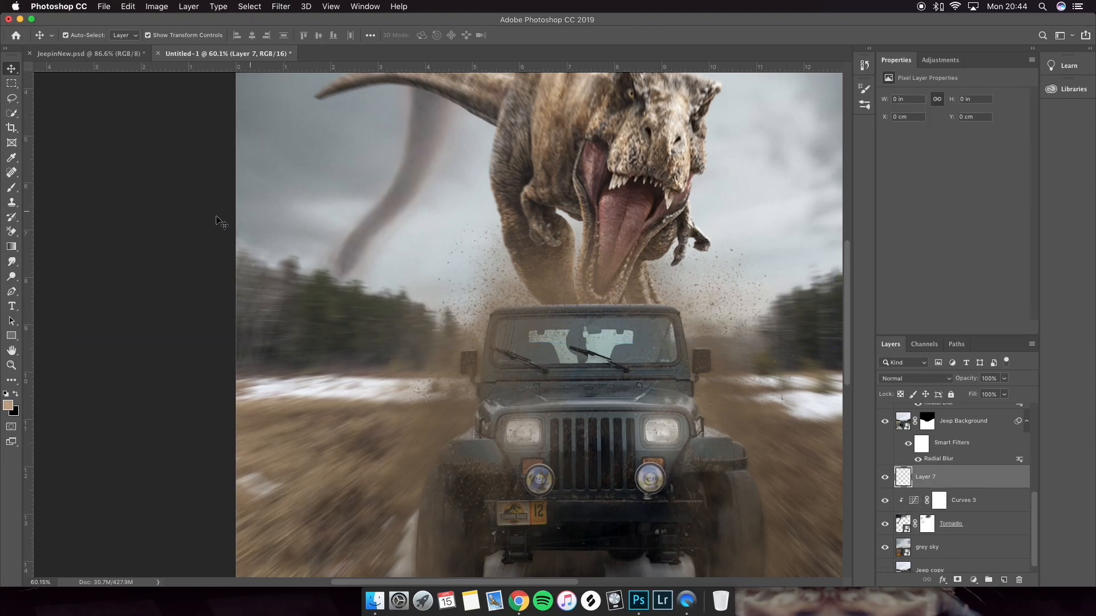
- Choose the Debris 01 brush from Nemanja's Debris Brushes for painting around the tornado
{"action": "left_click", "coordinate": [11, 187]}
{"action": "left_click", "coordinate": [865, 91]}
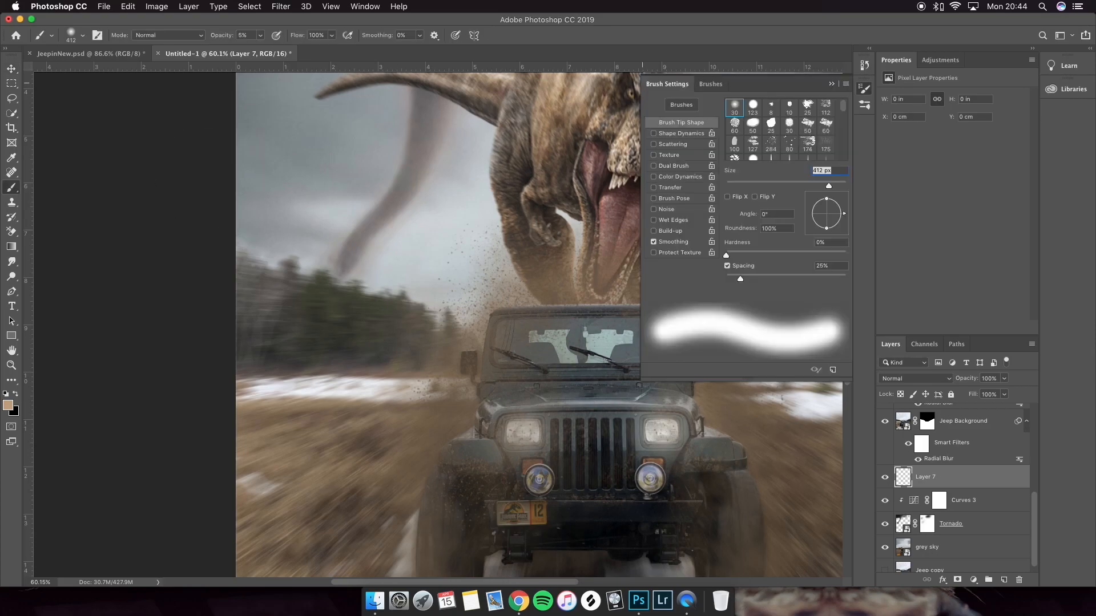
{"action": "left_click", "coordinate": [711, 84]}
{"action": "scroll", "coordinate": [695, 186], "scroll_direction": "up", "scroll_amount": 3}
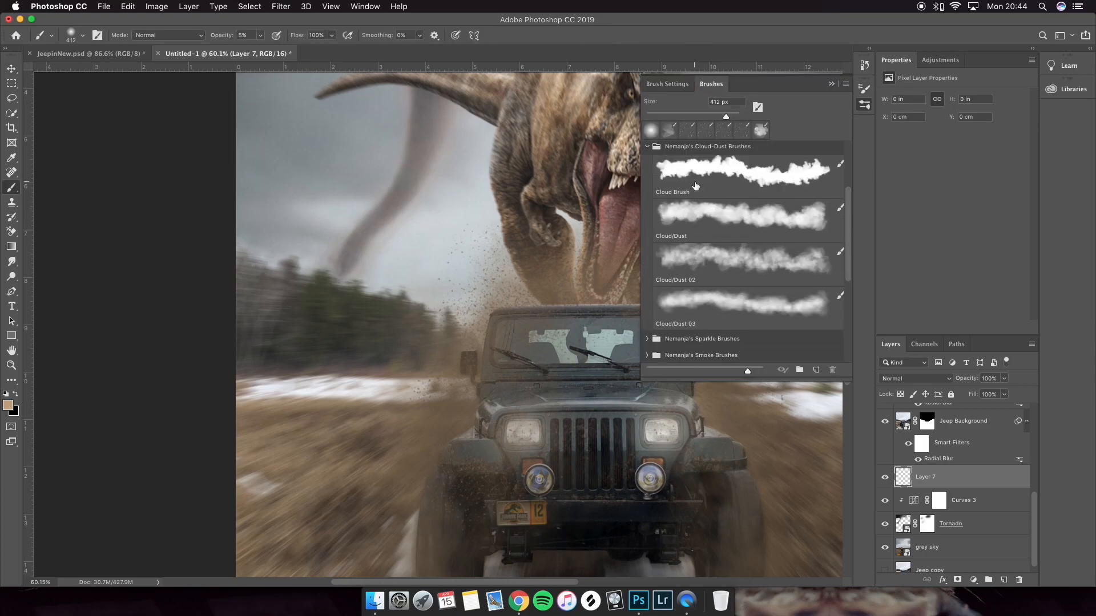
{"action": "left_click", "coordinate": [649, 170]}
{"action": "scroll", "coordinate": [688, 240], "scroll_direction": "up", "scroll_amount": 1}
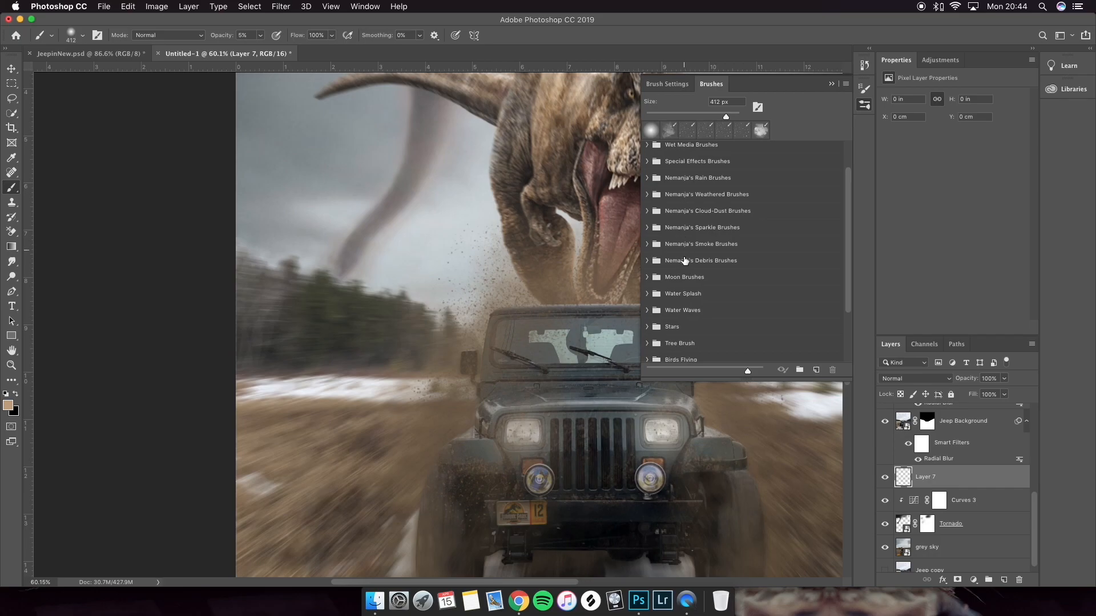
{"action": "left_click", "coordinate": [647, 261]}
{"action": "left_click", "coordinate": [668, 290]}
{"action": "left_click", "coordinate": [404, 250]}
- Try painting debris at the tornado's base in brown sampled from the ground, adjusting the brush size and opacity
{"action": "left_click", "coordinate": [82, 34]}
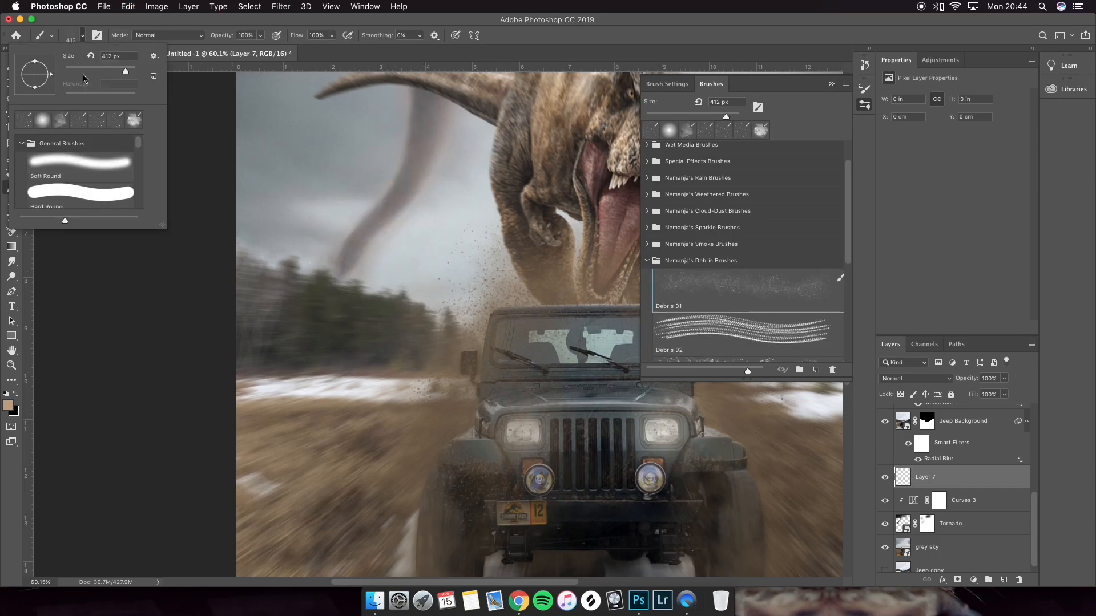
{"action": "left_click", "coordinate": [12, 407]}
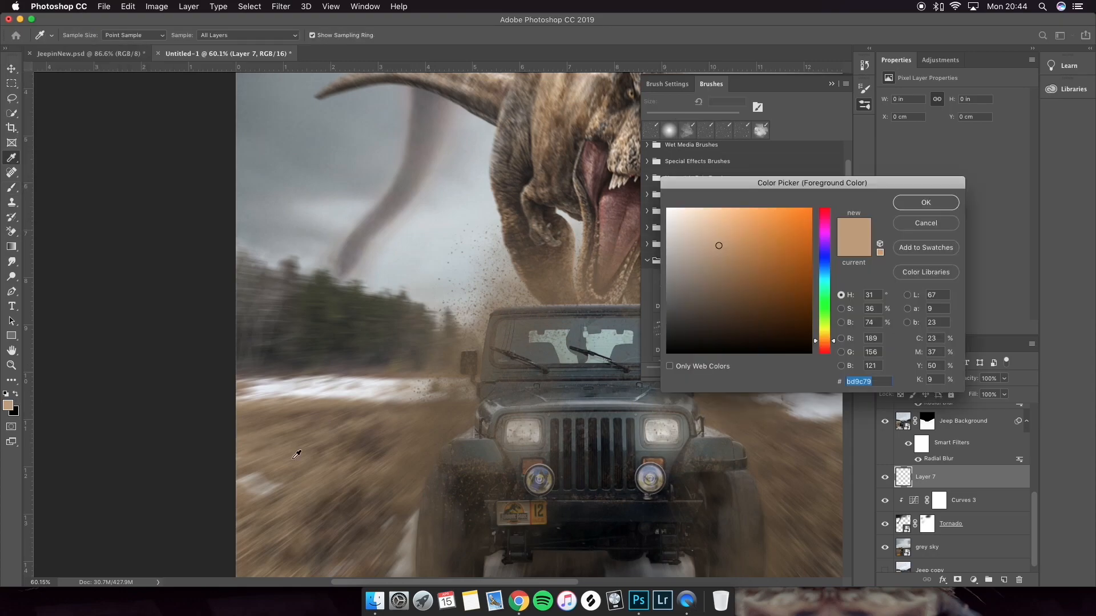
{"action": "left_click", "coordinate": [358, 491]}
{"action": "key", "text": "Return"}
{"action": "left_click", "coordinate": [260, 34]}
{"action": "left_click_drag", "start_coordinate": [263, 54], "coordinate": [237, 53]}
{"action": "left_click", "coordinate": [82, 34]}
{"action": "left_click_drag", "start_coordinate": [71, 70], "coordinate": [110, 71]}
{"action": "left_click", "coordinate": [260, 35]}
{"action": "left_click_drag", "start_coordinate": [258, 54], "coordinate": [250, 53]}
{"action": "left_click", "coordinate": [348, 257]}
- Undo the brown debris and paint black debris around the tornado's base with the Debris 01 brush at 236 px and 16% opacity
{"action": "key", "text": "x"}
{"action": "key", "text": "super+z"}
{"action": "left_click", "coordinate": [82, 35]}
{"action": "left_click_drag", "start_coordinate": [81, 70], "coordinate": [89, 71]}
{"action": "left_click", "coordinate": [82, 35]}
{"action": "left_click", "coordinate": [260, 35]}
{"action": "left_click", "coordinate": [370, 235]}
{"action": "mouse_move", "coordinate": [257, 53]}
{"action": "left_mouse_down"}
{"action": "mouse_move", "coordinate": [235, 53]}
{"action": "mouse_move", "coordinate": [249, 53]}
{"action": "left_mouse_up"}
{"action": "left_click", "coordinate": [260, 35]}
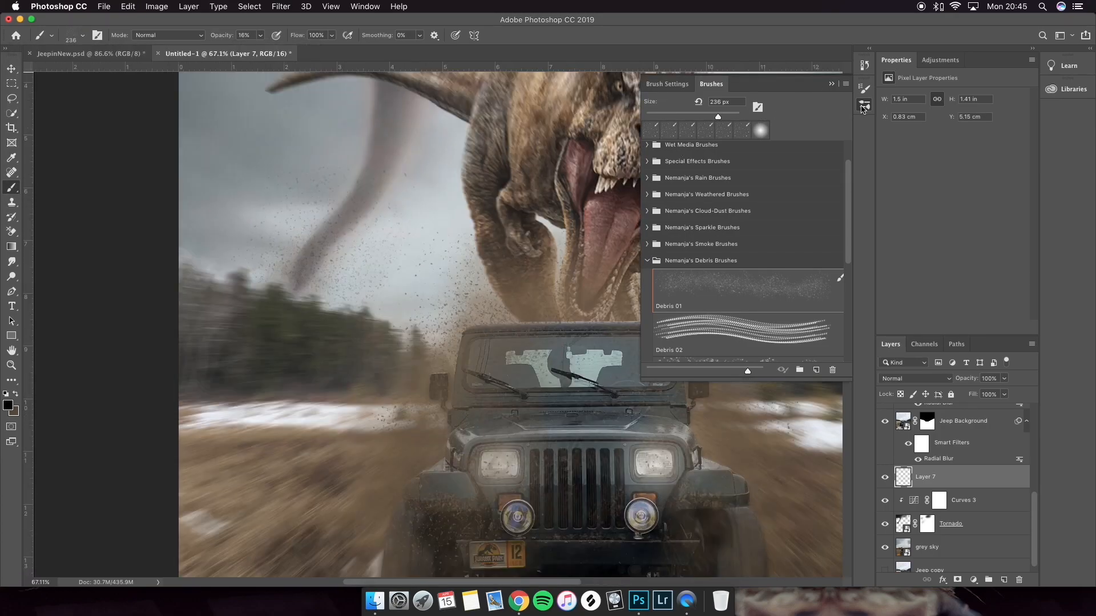
- Rename the painted debris layer as tornado debris
{"action": "left_click", "coordinate": [862, 110]}
{"action": "scroll", "coordinate": [557, 217], "scroll_direction": "down", "scroll_amount": 3}
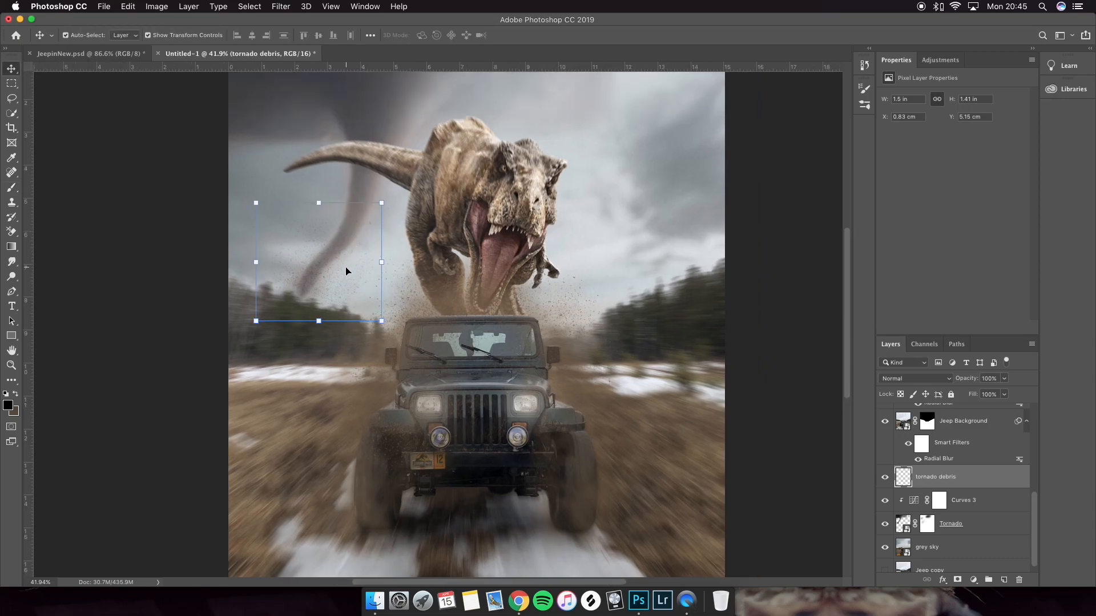
{"action": "left_click", "coordinate": [279, 6]}
{"action": "mouse_move", "coordinate": [332, 135]}
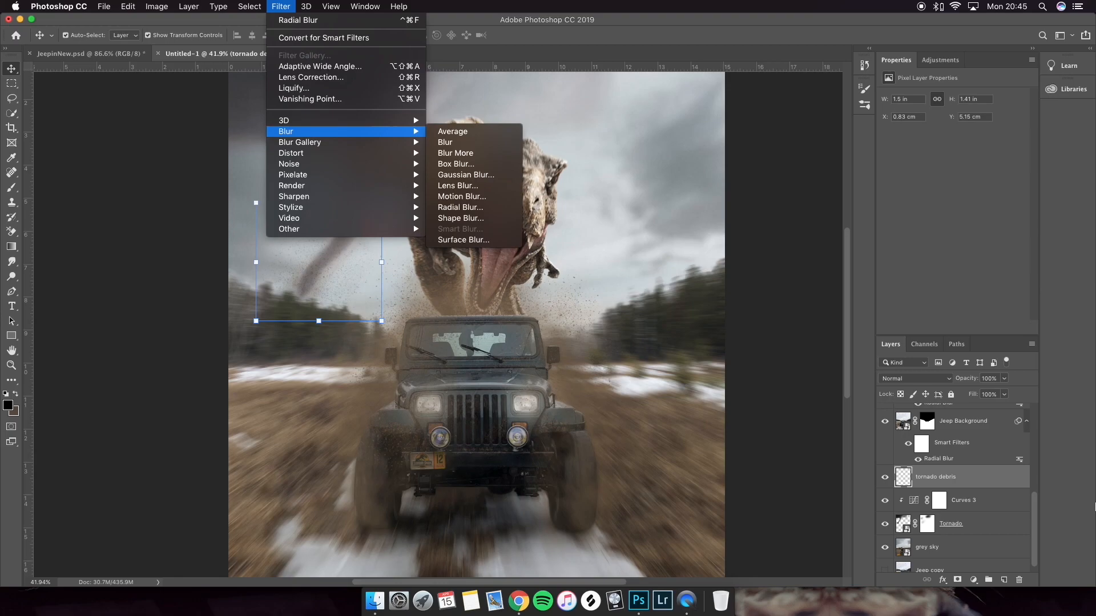
- Group the tornado debris, Curves 3 and Tornado layers as "tornado" and merge the group into a single layer
{"action": "left_click", "coordinate": [980, 482]}
{"action": "left_click", "coordinate": [942, 523], "text": "shift"}
{"action": "key", "text": "super+g"}
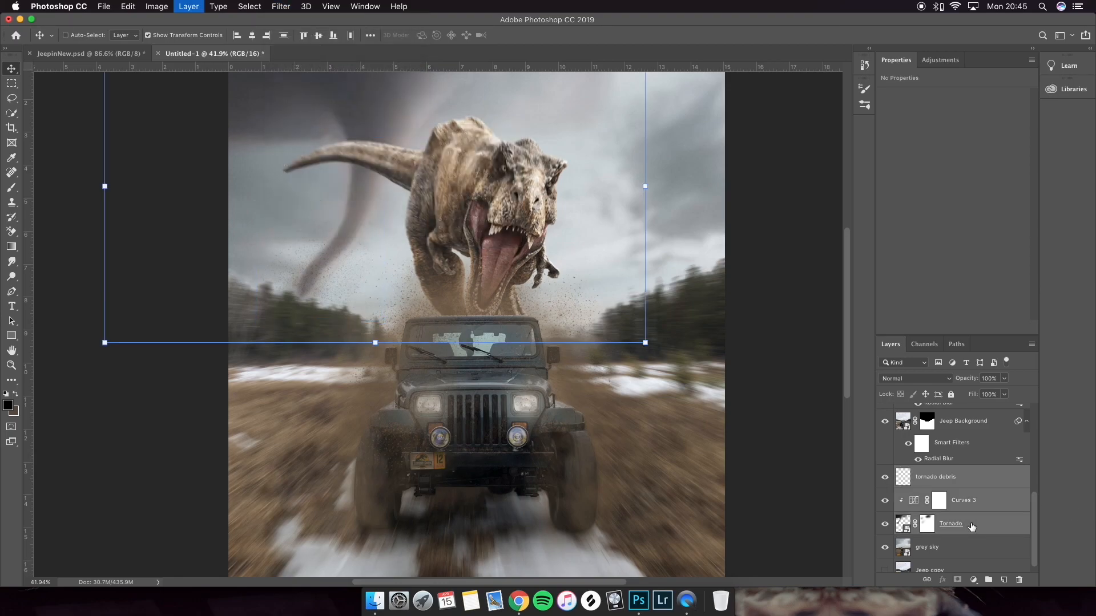
{"action": "type", "text": "tornado"}
{"action": "key", "text": "Return"}
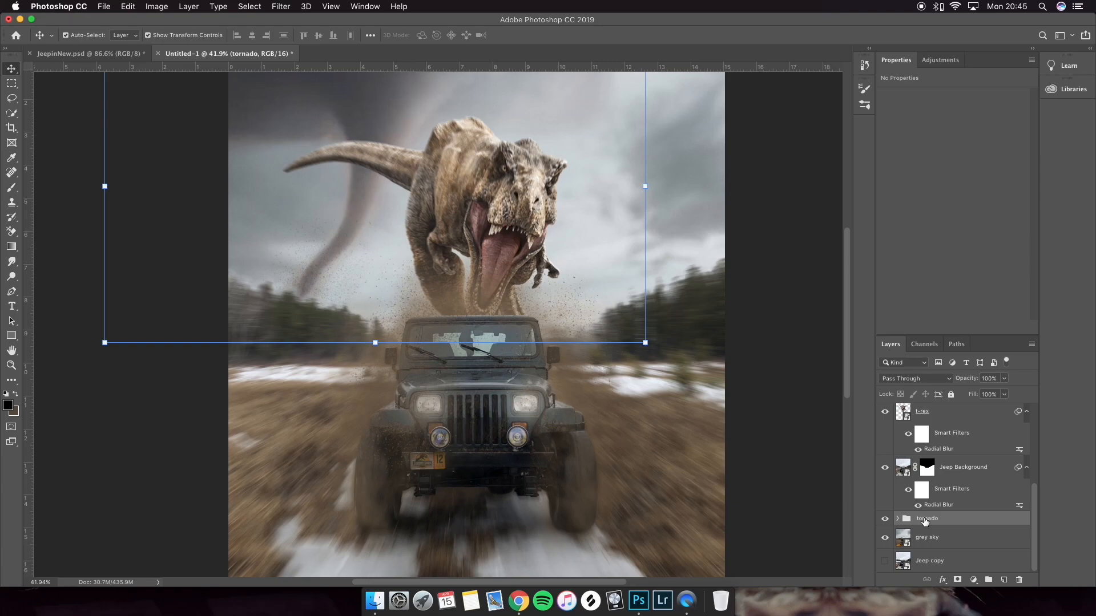
{"action": "key", "text": "super+e"}
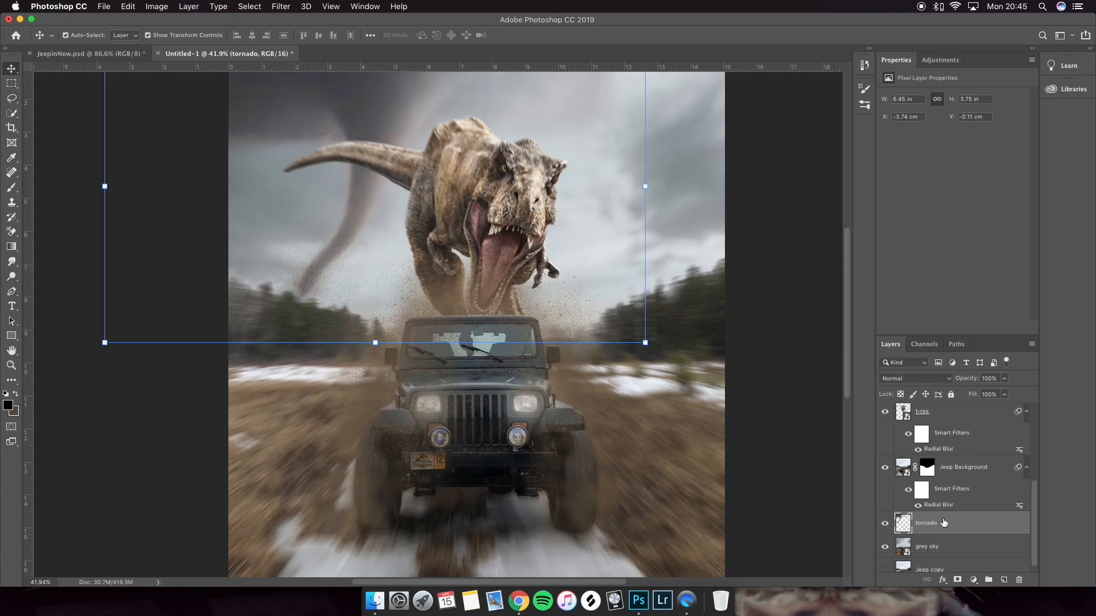
{"action": "scroll", "coordinate": [319, 303], "scroll_direction": "up", "scroll_amount": 2}
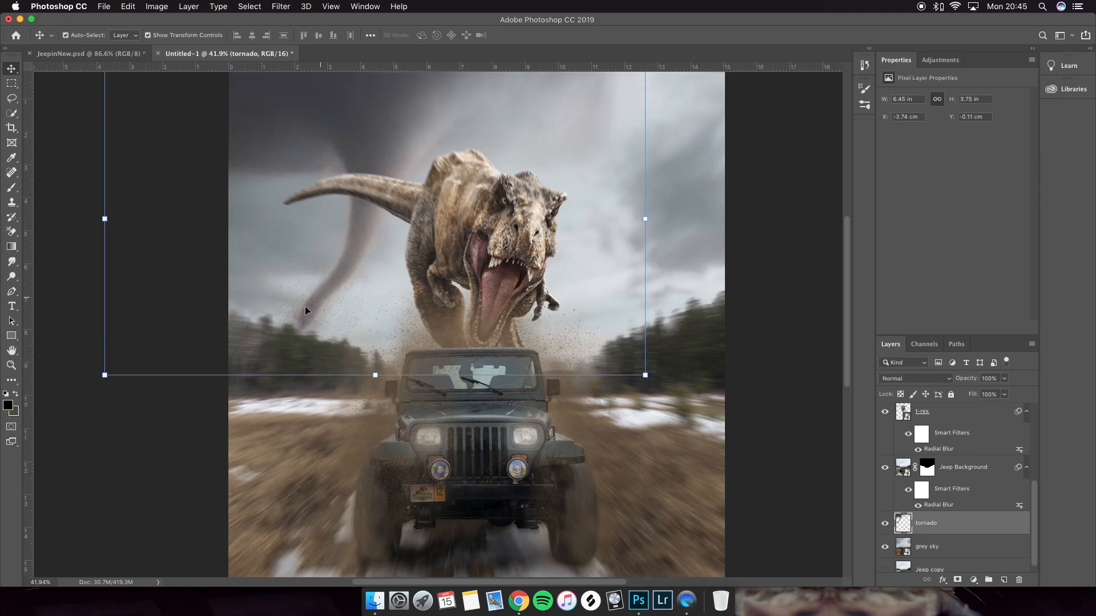
{"action": "left_click_drag", "start_coordinate": [316, 301], "coordinate": [336, 268]}
{"action": "key", "text": "super+z"}
{"action": "key", "text": "super+z"}
- Nudge the merged tornado layer up to a Y position of -0.4 cm, keeping X at -3.74 cm, with its tip at the treeline
{"action": "key", "text": "shift+Up"}
{"action": "key", "text": "shift+Up"}
{"action": "key", "text": "shift+Up"}
{"action": "key", "text": "shift+Up"}
{"action": "key", "text": "shift+Up"}
{"action": "key", "text": "shift+Up"}
{"action": "key", "text": "shift+Up"}
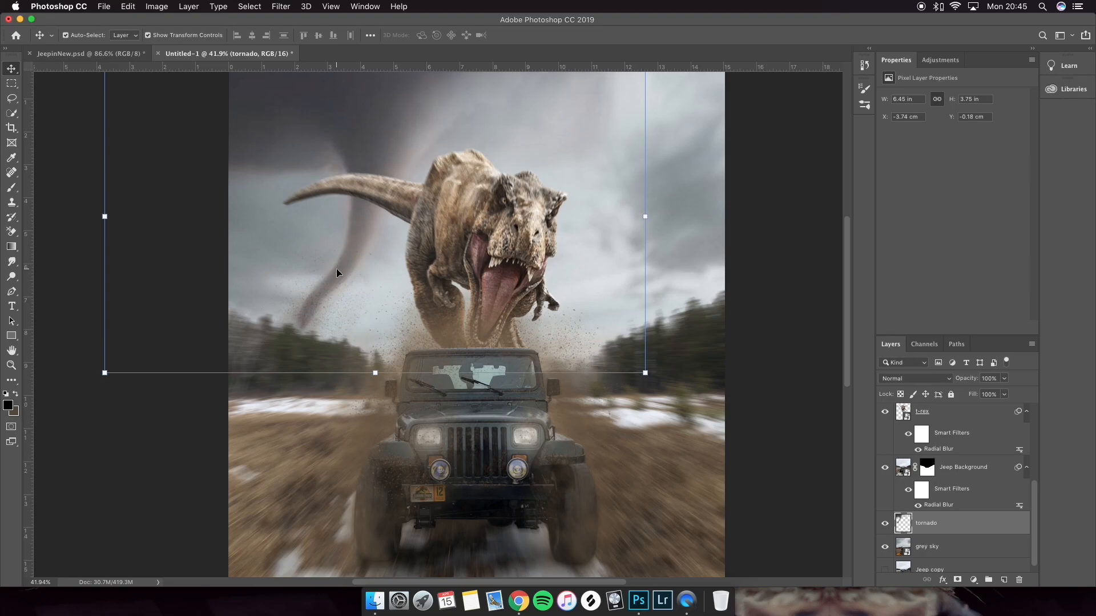
{"action": "key", "text": "shift+Right"}
{"action": "key", "text": "shift+Right"}
{"action": "key", "text": "shift+Right"}
{"action": "key", "text": "shift+Up"}
{"action": "key", "text": "shift+Up"}
{"action": "key", "text": "shift+Left"}
{"action": "key", "text": "shift+Left"}
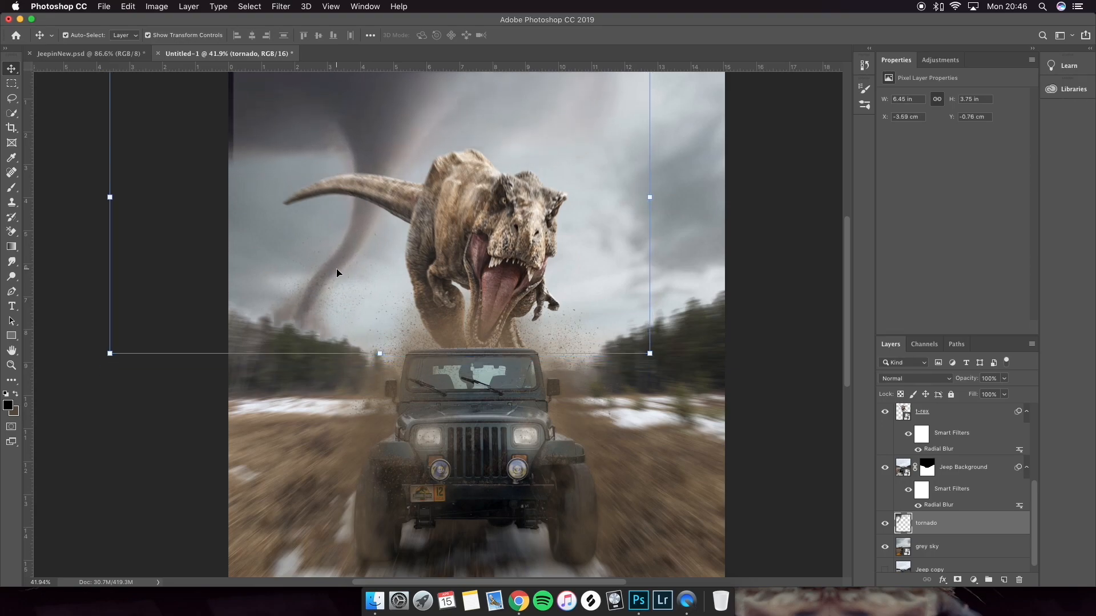
{"action": "key", "text": "shift+Right"}
{"action": "key", "text": "shift+Right"}
{"action": "key", "text": "shift+Right"}
{"action": "key", "text": "shift+Right"}
{"action": "key", "text": "shift+Left"}
{"action": "key", "text": "shift+Left"}
{"action": "key", "text": "shift+Left"}
{"action": "key", "text": "shift+Left"}
{"action": "key", "text": "shift+Left"}
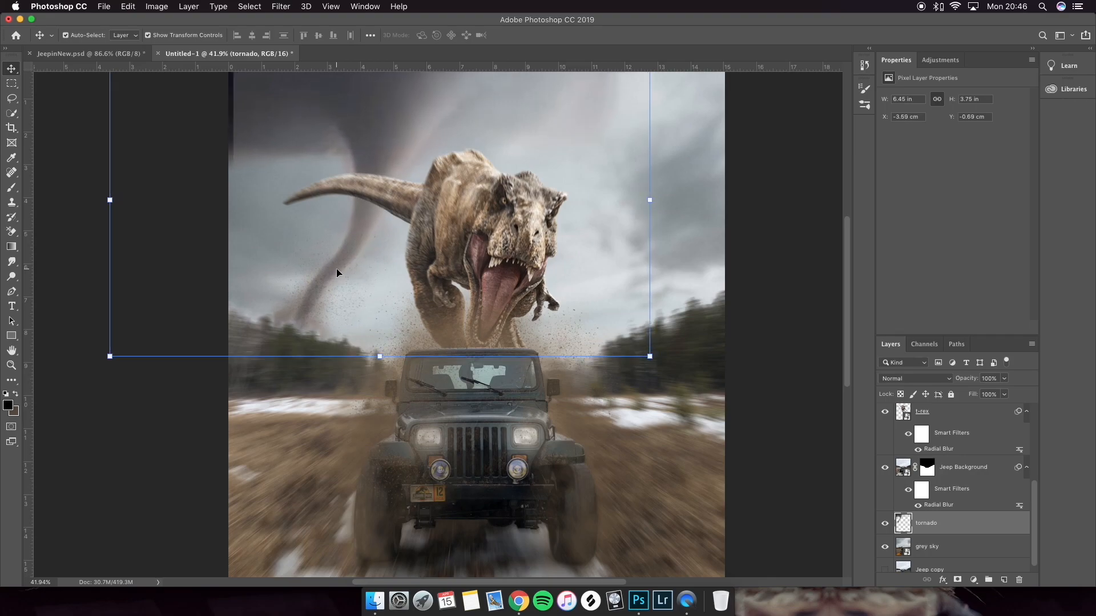
{"action": "key", "text": "shift+Down"}
{"action": "key", "text": "shift+Down"}
{"action": "key", "text": "shift+Down"}
{"action": "key", "text": "shift+Down"}
{"action": "key", "text": "shift+Down"}
{"action": "key", "text": "shift+Down"}
{"action": "key", "text": "shift+Down"}
{"action": "key", "text": "shift+Down"}
{"action": "key", "text": "shift+Down"}
{"action": "key", "text": "shift+Up"}
{"action": "key", "text": "shift+Up"}
{"action": "key", "text": "shift+Up"}
{"action": "key", "text": "shift+Up"}
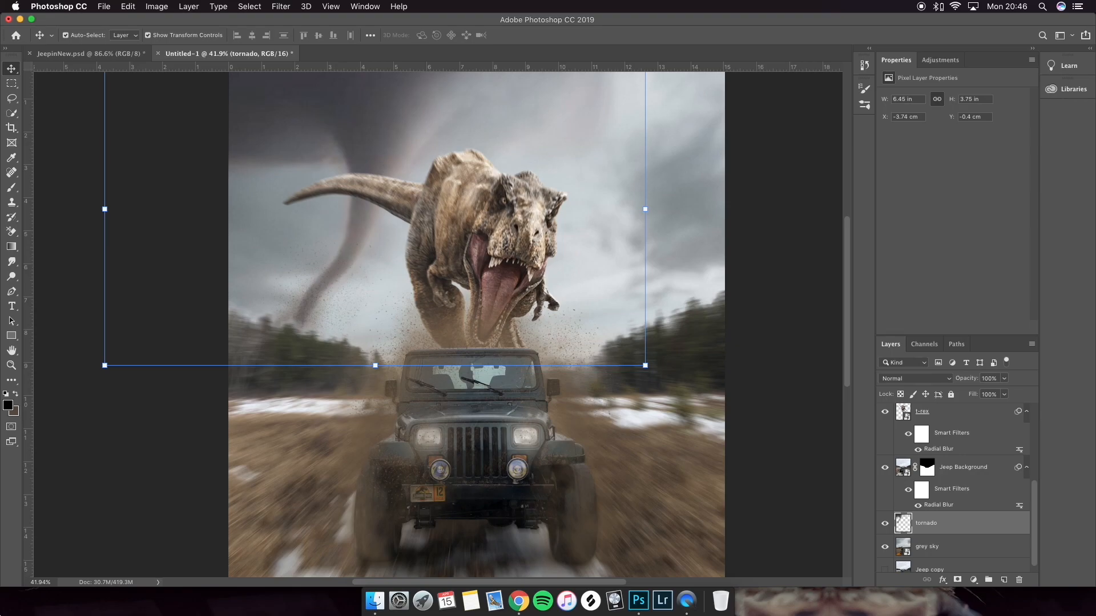
- Apply a Gaussian Blur with a small radius to the merged tornado layer
{"action": "left_click", "coordinate": [288, 7]}
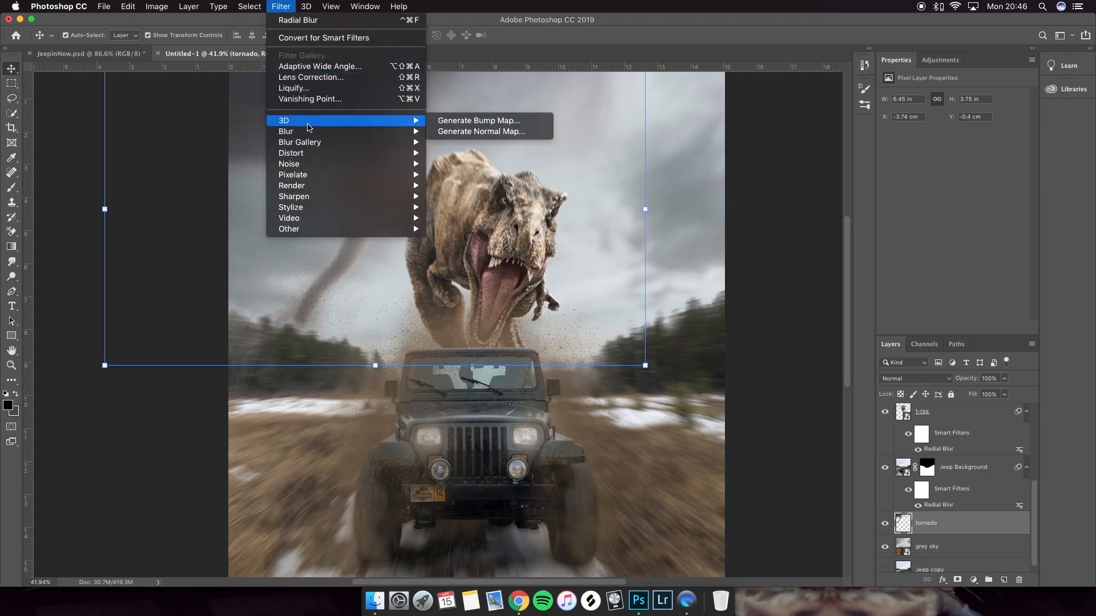
{"action": "mouse_move", "coordinate": [310, 132]}
{"action": "left_click", "coordinate": [478, 175]}
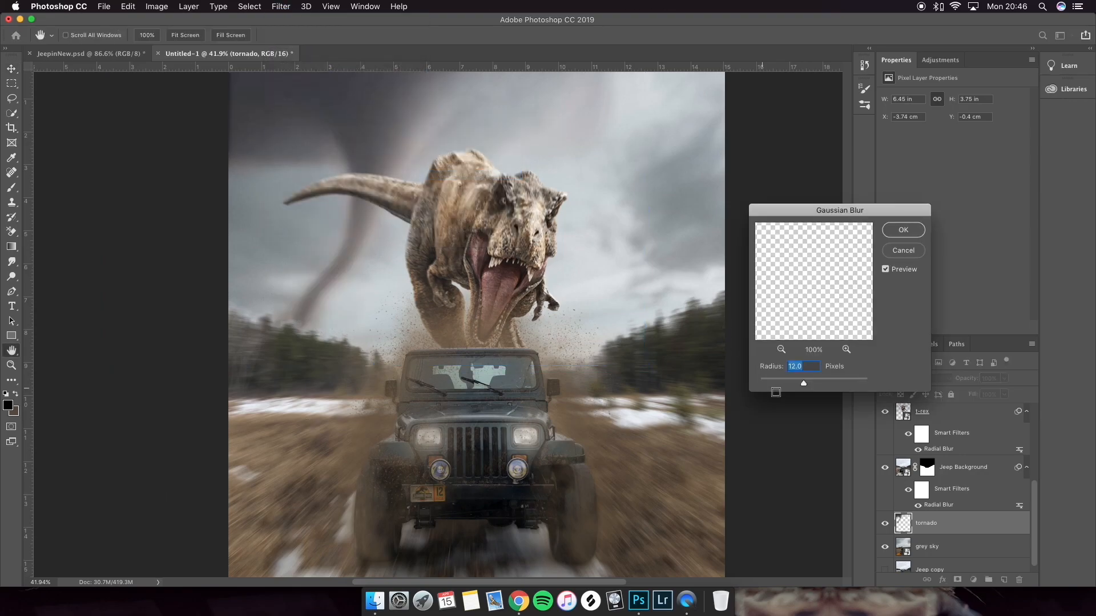
{"action": "left_click_drag", "start_coordinate": [778, 385], "coordinate": [780, 385]}
{"action": "left_click_drag", "start_coordinate": [778, 385], "coordinate": [762, 383]}
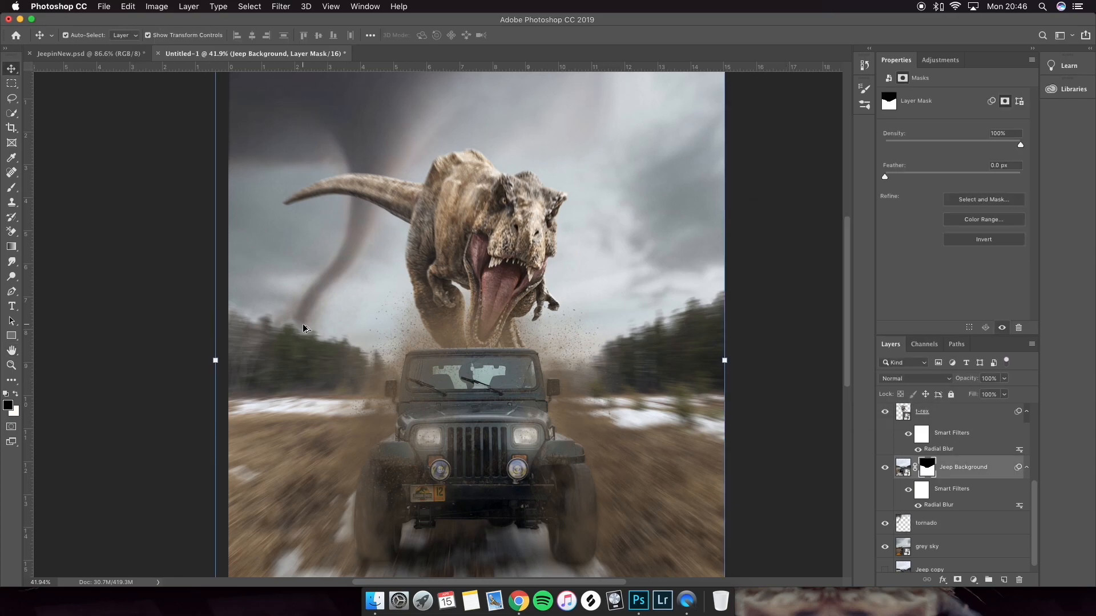
- Choose the Cloud/Dust brush from Nemanja's Cloud-Dust Brushes for painting on the Jeep Background layer mask
{"action": "scroll", "coordinate": [303, 326], "scroll_direction": "up", "scroll_amount": 5}
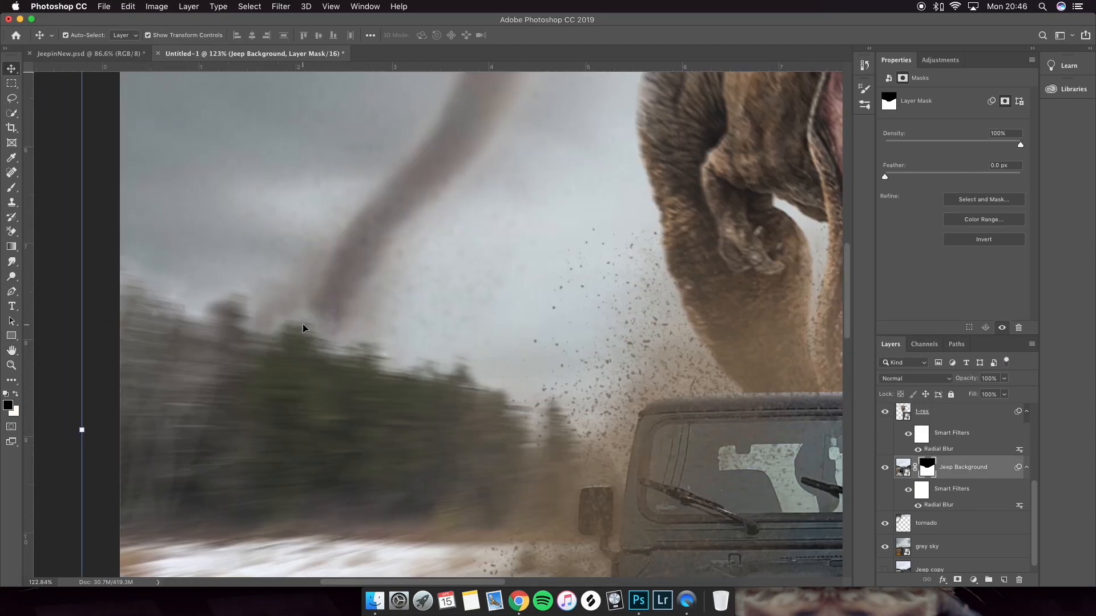
{"action": "left_click", "coordinate": [12, 187]}
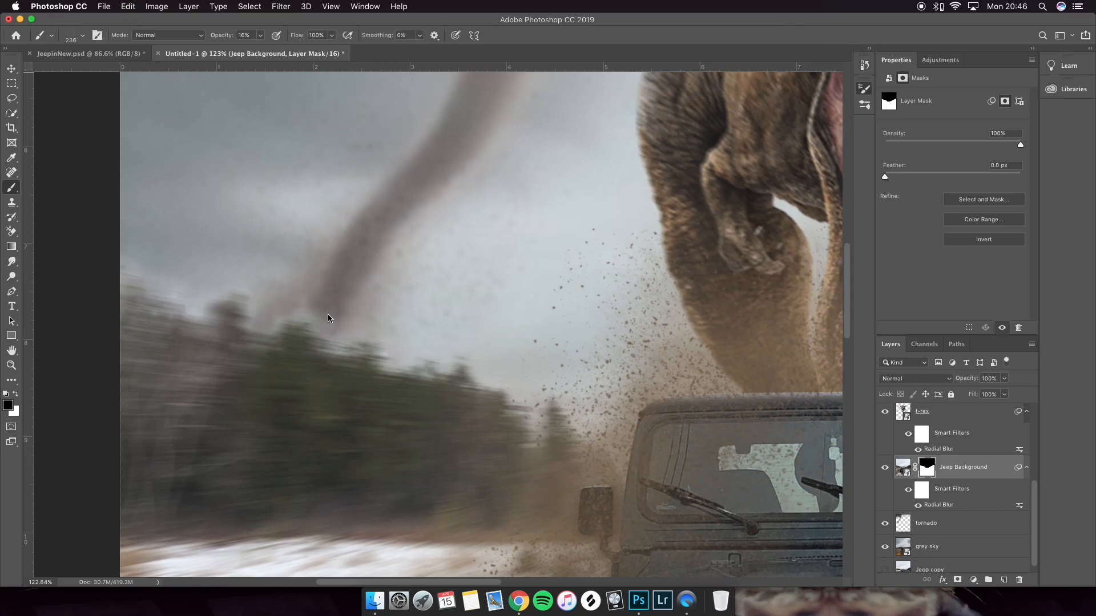
{"action": "left_click", "coordinate": [710, 84]}
{"action": "left_click", "coordinate": [647, 162]}
{"action": "left_click", "coordinate": [647, 198]}
{"action": "left_click", "coordinate": [742, 272]}
- Paint black on the Jeep Background mask over the trees at the tornado's tip with the brush at 62 px and 21% opacity
{"action": "left_click", "coordinate": [76, 37]}
{"action": "left_click_drag", "start_coordinate": [120, 71], "coordinate": [86, 71]}
{"action": "left_click", "coordinate": [319, 322]}
{"action": "left_click", "coordinate": [260, 34]}
{"action": "left_click", "coordinate": [218, 51]}
{"action": "left_click", "coordinate": [334, 334]}
{"action": "mouse_move", "coordinate": [333, 334]}
{"action": "left_mouse_down"}
{"action": "mouse_move", "coordinate": [352, 317]}
{"action": "mouse_move", "coordinate": [337, 346]}
{"action": "left_mouse_up"}
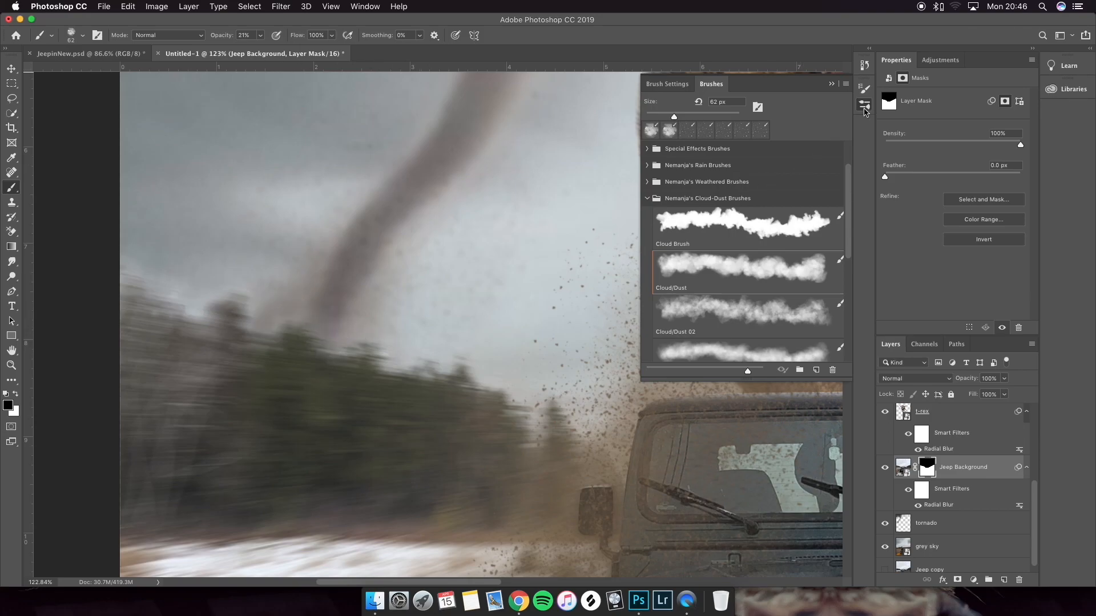
{"action": "left_click", "coordinate": [864, 106]}
{"action": "scroll", "coordinate": [630, 255], "scroll_direction": "down", "scroll_amount": 8}
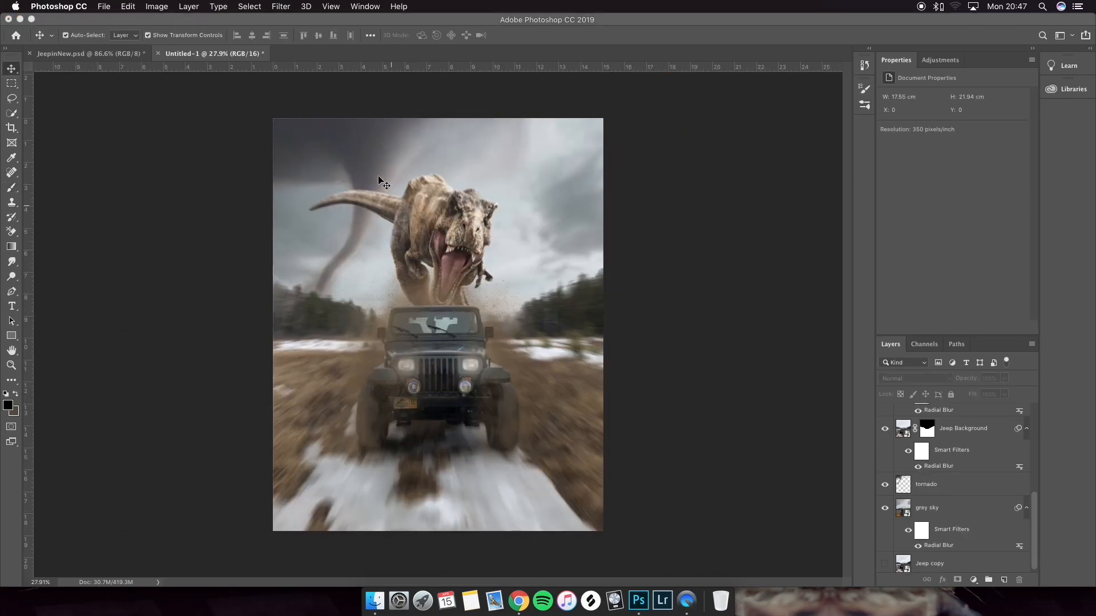
- Add a Color Balance adjustment clipped to the tornado layer and shift its colours to match the grey sky
{"action": "left_click", "coordinate": [928, 486]}
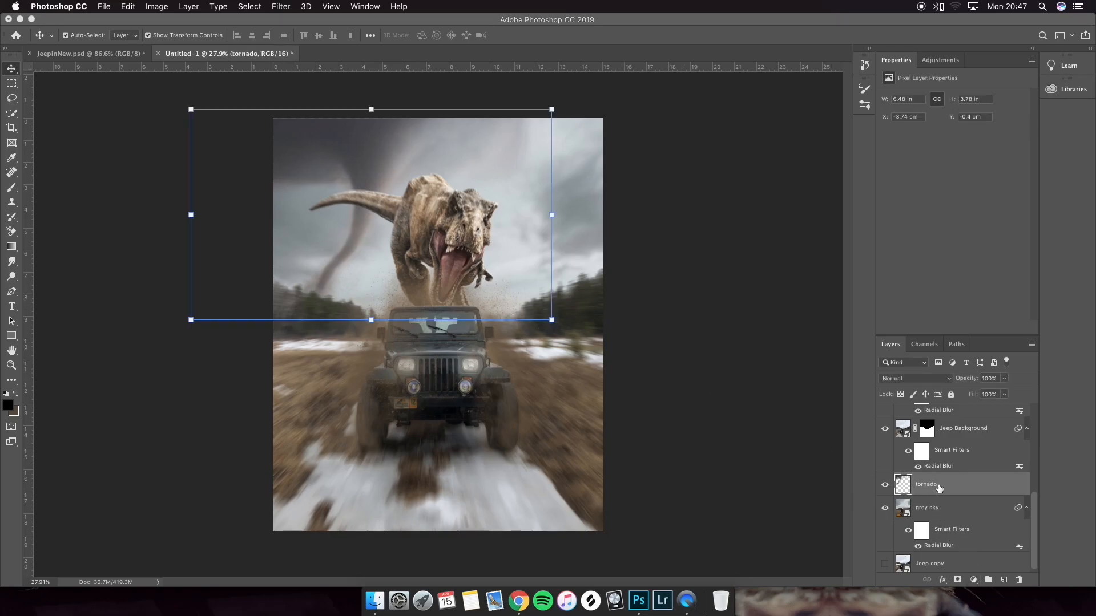
{"action": "left_click", "coordinate": [974, 580]}
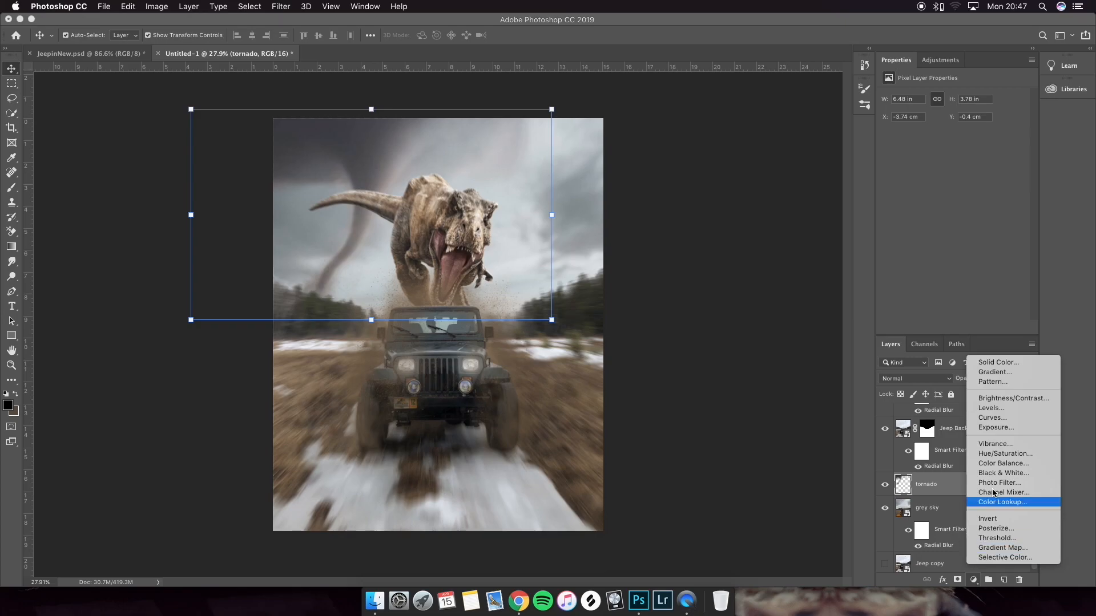
{"action": "left_click", "coordinate": [982, 467]}
{"action": "right_click", "coordinate": [970, 486]}
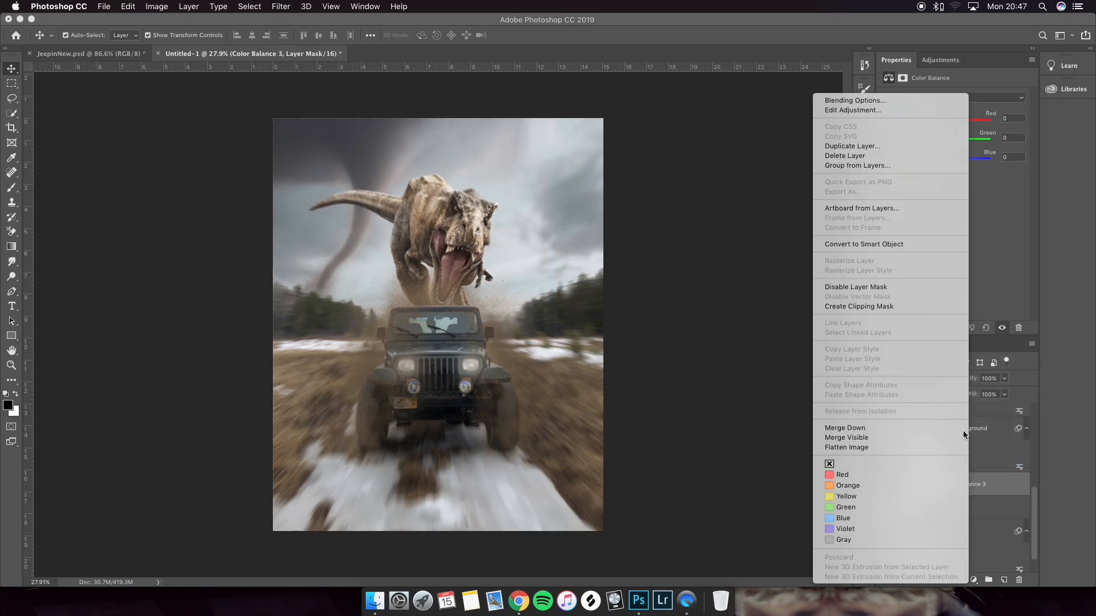
{"action": "left_click", "coordinate": [868, 308]}
{"action": "left_click_drag", "start_coordinate": [937, 123], "coordinate": [931, 123]}
{"action": "left_click_drag", "start_coordinate": [937, 163], "coordinate": [961, 186]}
- Add a Hue/Saturation adjustment directly above the tornado layer
{"action": "left_click", "coordinate": [970, 508]}
{"action": "left_click", "coordinate": [973, 579]}
{"action": "left_click", "coordinate": [983, 456]}
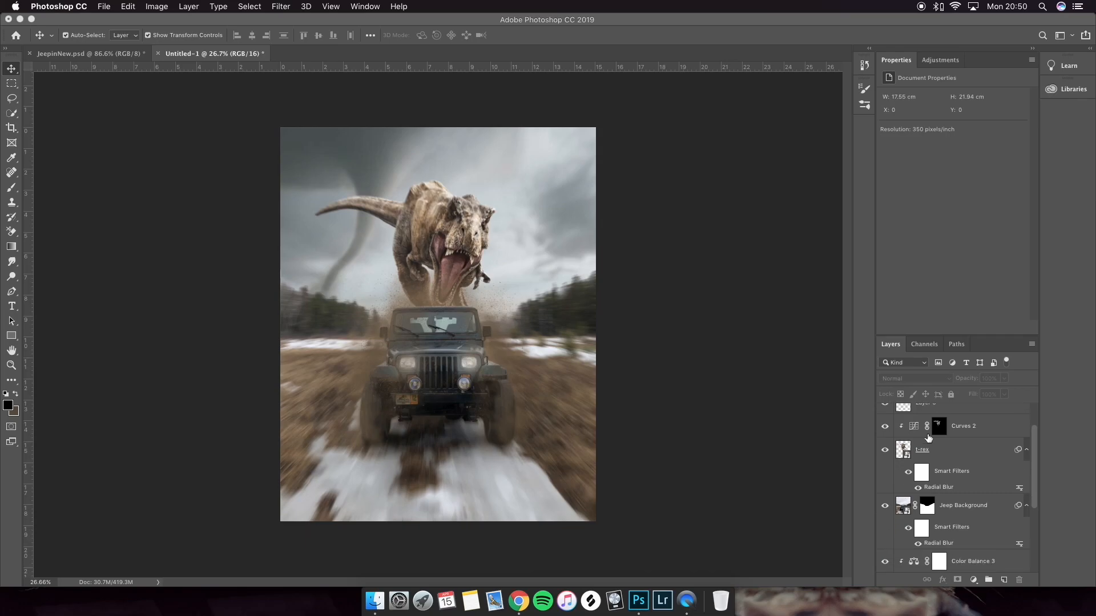
- Add an empty layer above the DUST group and set the foreground to a pale colour sampled from the bright sky
{"action": "left_click", "coordinate": [925, 411]}
{"action": "left_click", "coordinate": [1005, 580]}
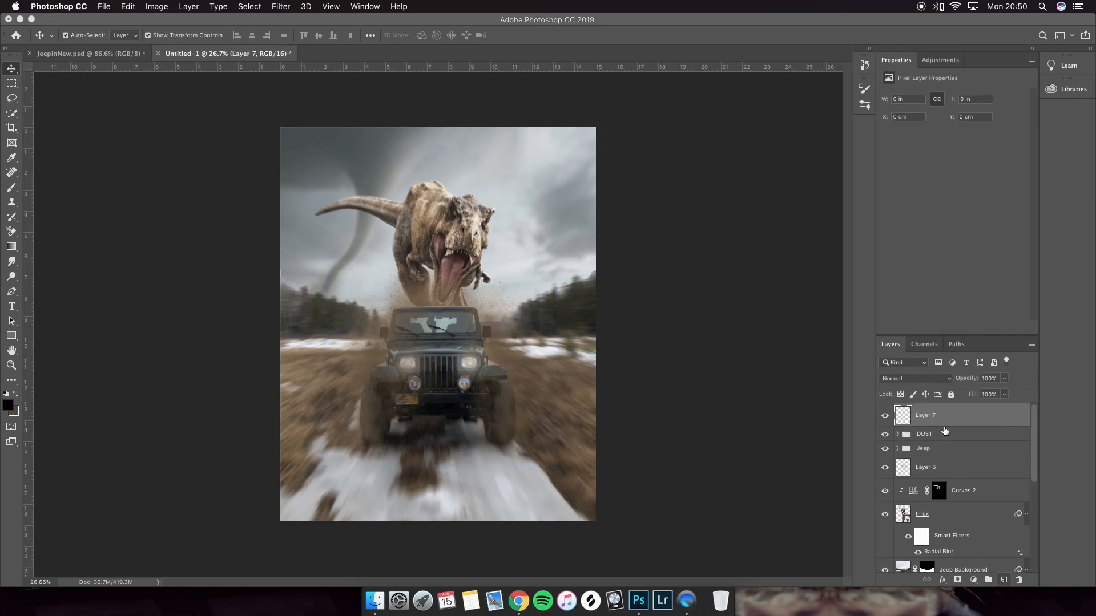
{"action": "key", "text": "i"}
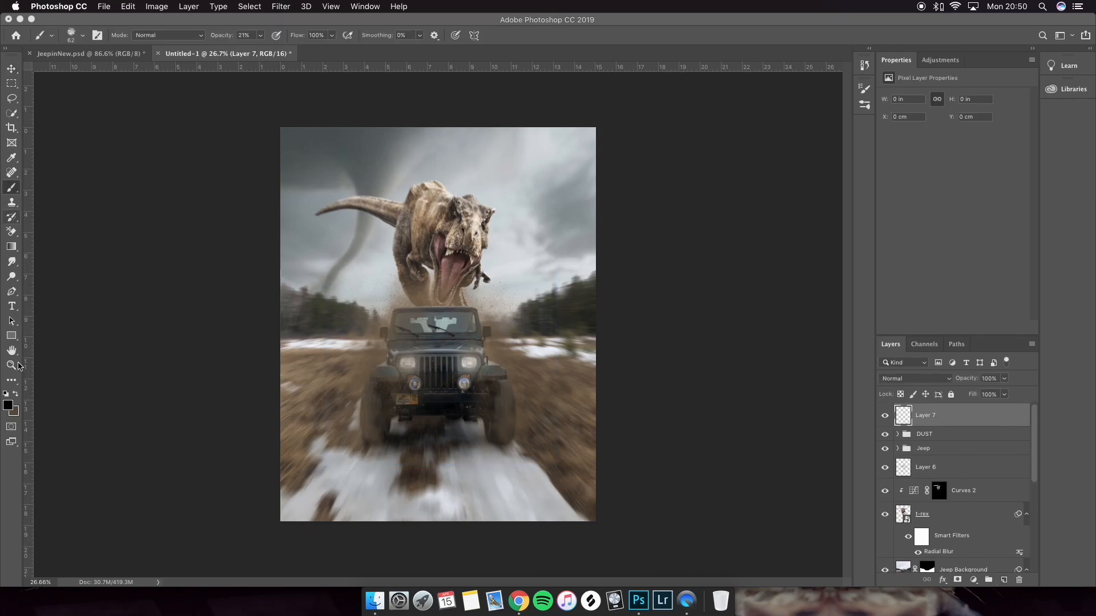
{"action": "left_click", "coordinate": [8, 405]}
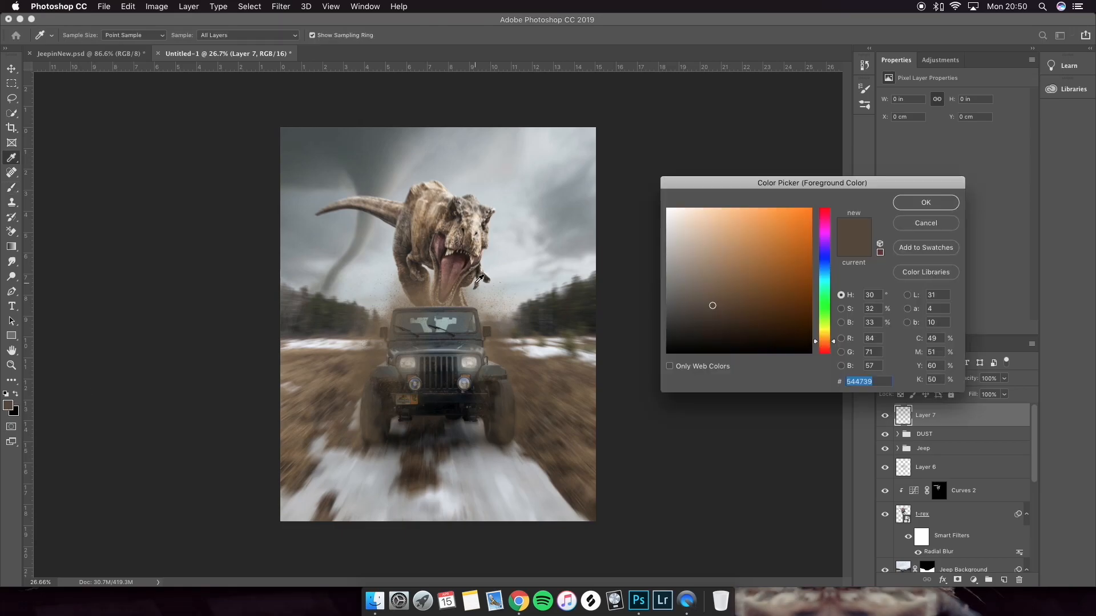
{"action": "left_click_drag", "start_coordinate": [713, 302], "coordinate": [691, 207]}
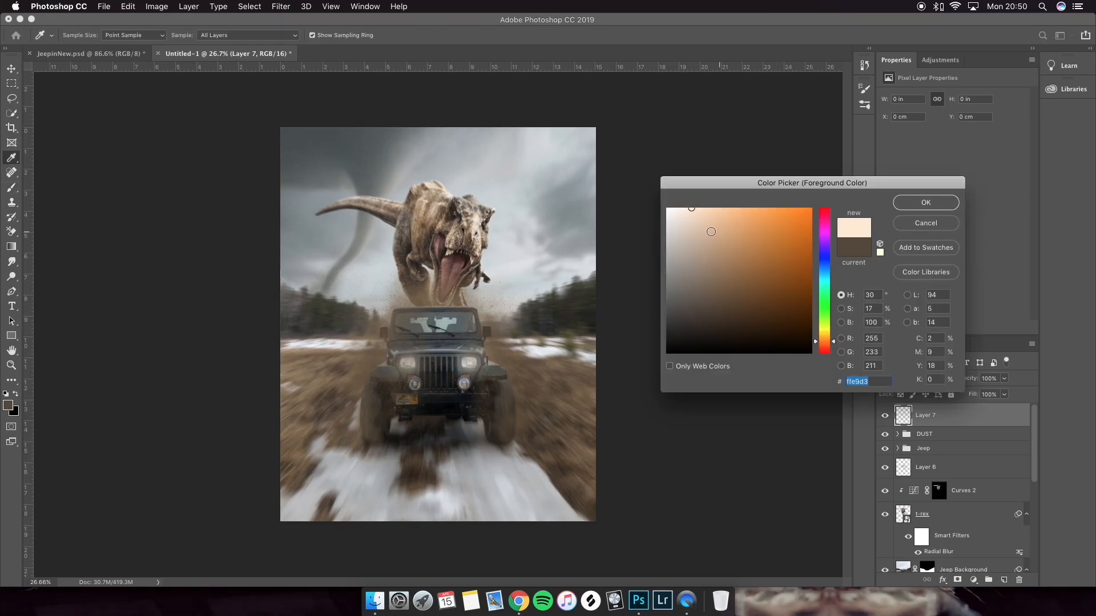
{"action": "key", "text": "alt"}
{"action": "left_click", "coordinate": [526, 258]}
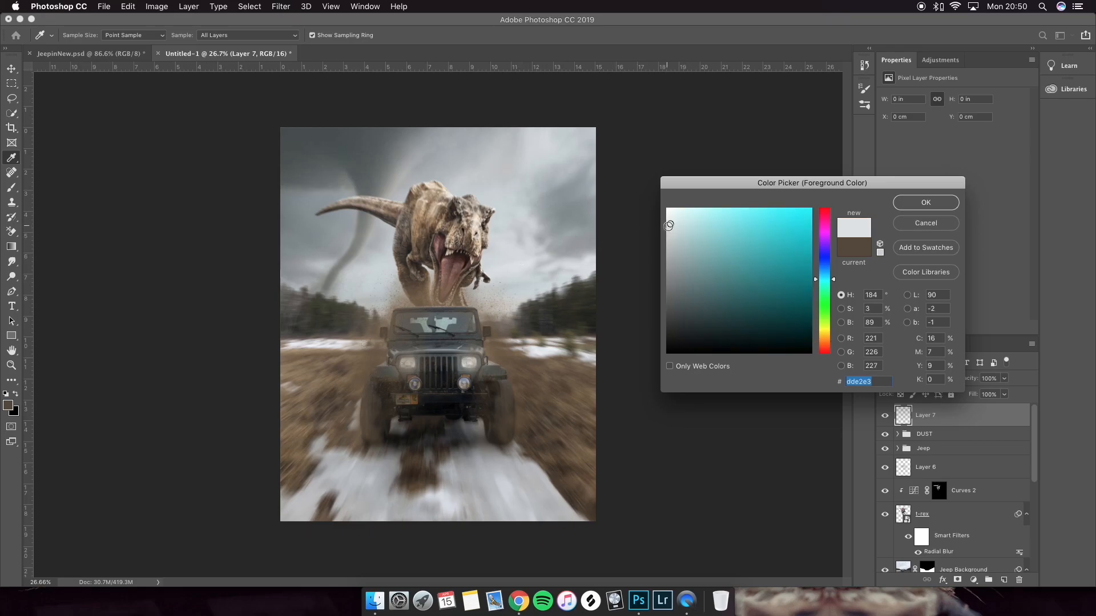
{"action": "left_click", "coordinate": [912, 202]}
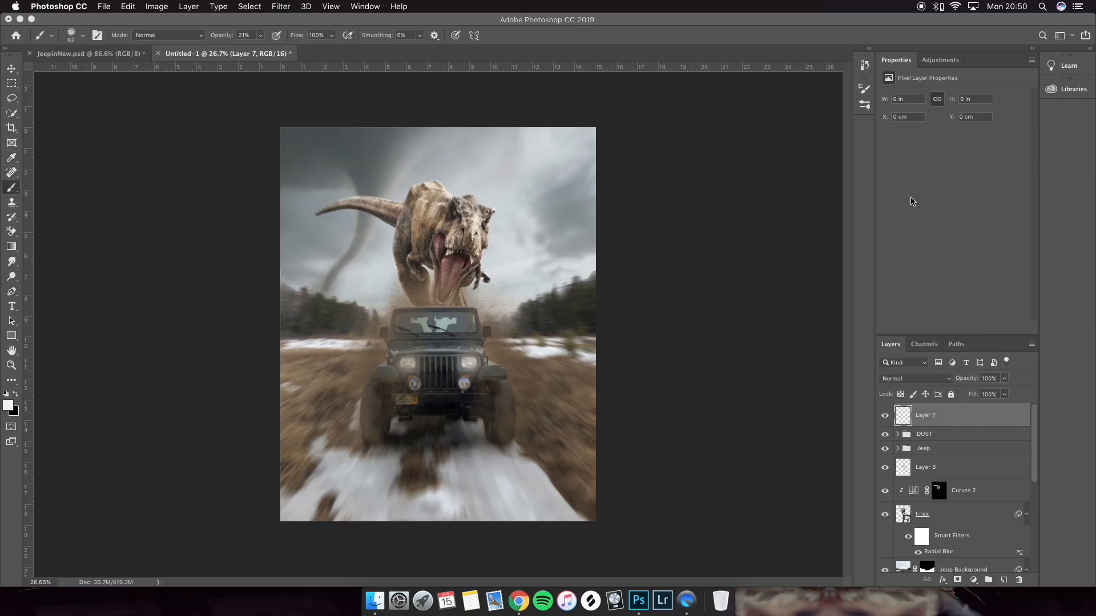
- Paint one large soft light spot on the sky beside the t-rex's head with the brush at 1040 px and 100% opacity
{"action": "left_click", "coordinate": [73, 36]}
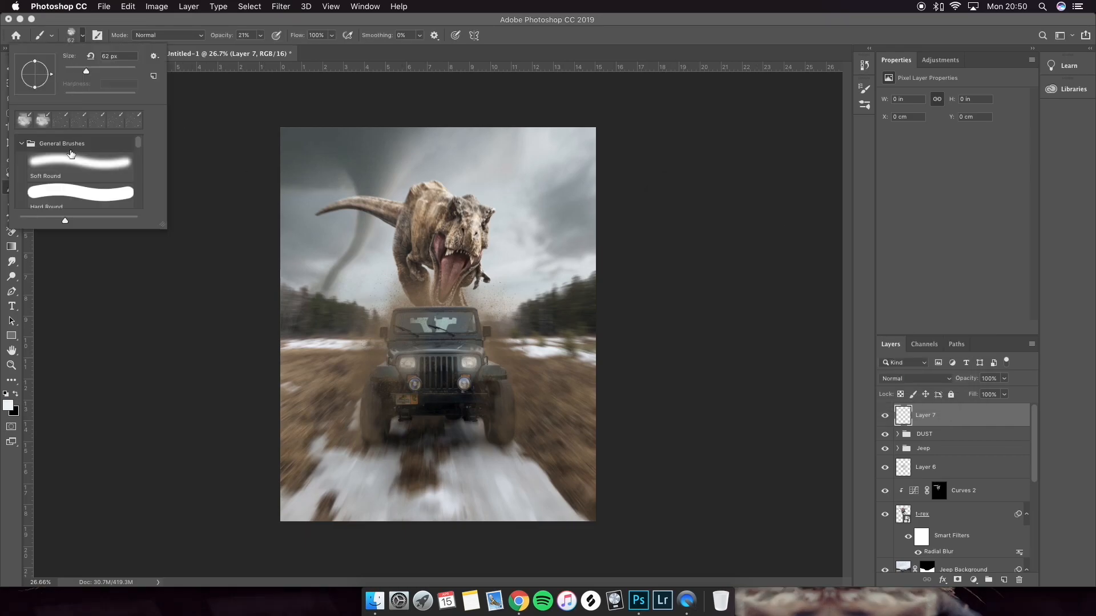
{"action": "left_click_drag", "start_coordinate": [94, 71], "coordinate": [136, 73]}
{"action": "left_click", "coordinate": [260, 35]}
{"action": "left_click_drag", "start_coordinate": [260, 49], "coordinate": [313, 53]}
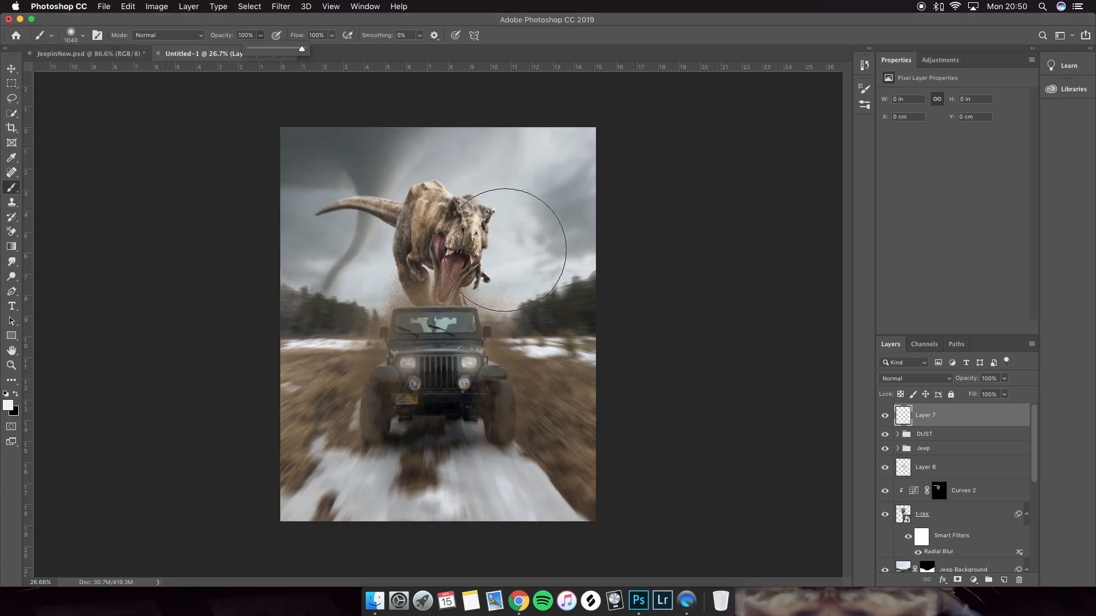
{"action": "left_click", "coordinate": [507, 250]}
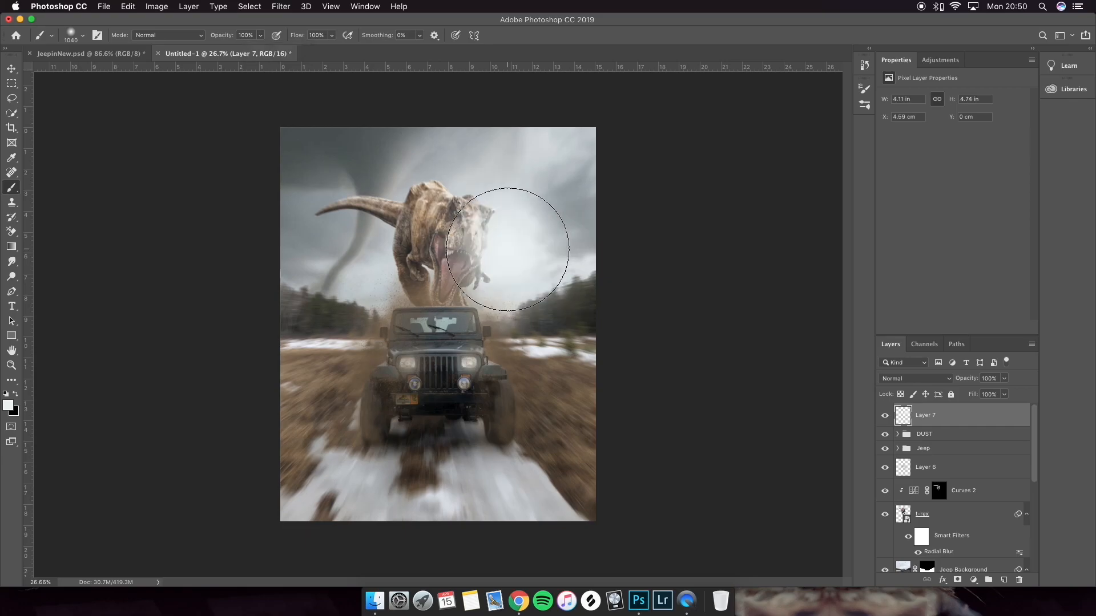
- Set the light spot layer's blend mode to Soft Light and its opacity to 57%
{"action": "left_click", "coordinate": [942, 380]}
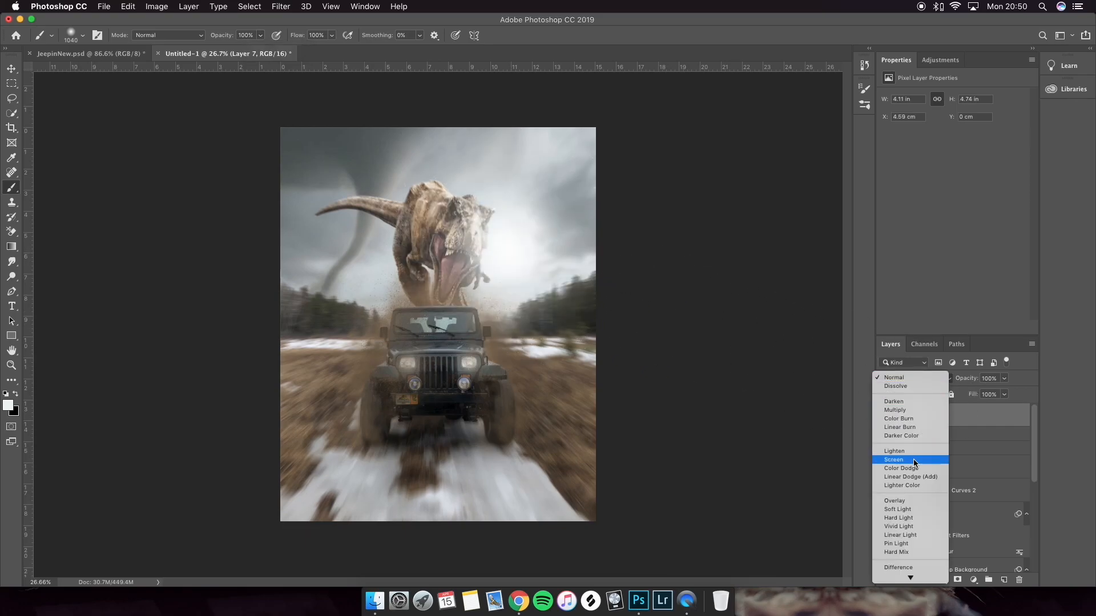
{"action": "left_click", "coordinate": [909, 512]}
{"action": "left_click", "coordinate": [1004, 378]}
{"action": "left_click_drag", "start_coordinate": [1007, 392], "coordinate": [969, 396]}
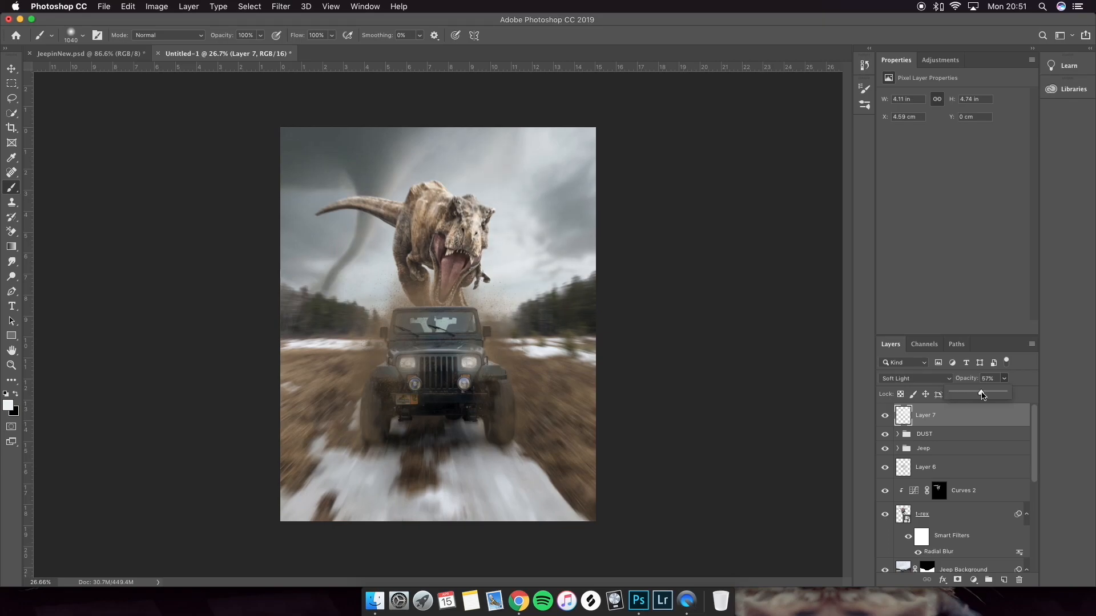
- Enlarge the light spot on Layer 7 proportionally to about 118.5%
{"action": "key", "text": "ctrl+t"}
{"action": "left_click_drag", "start_coordinate": [377, 382], "coordinate": [356, 403]}
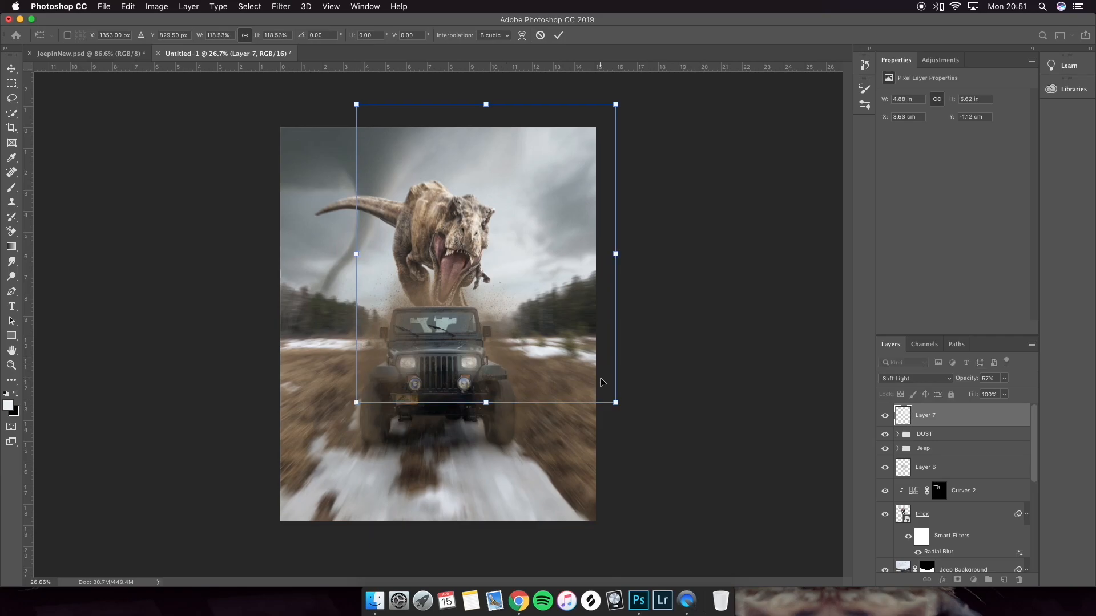
{"action": "left_click", "coordinate": [790, 385]}
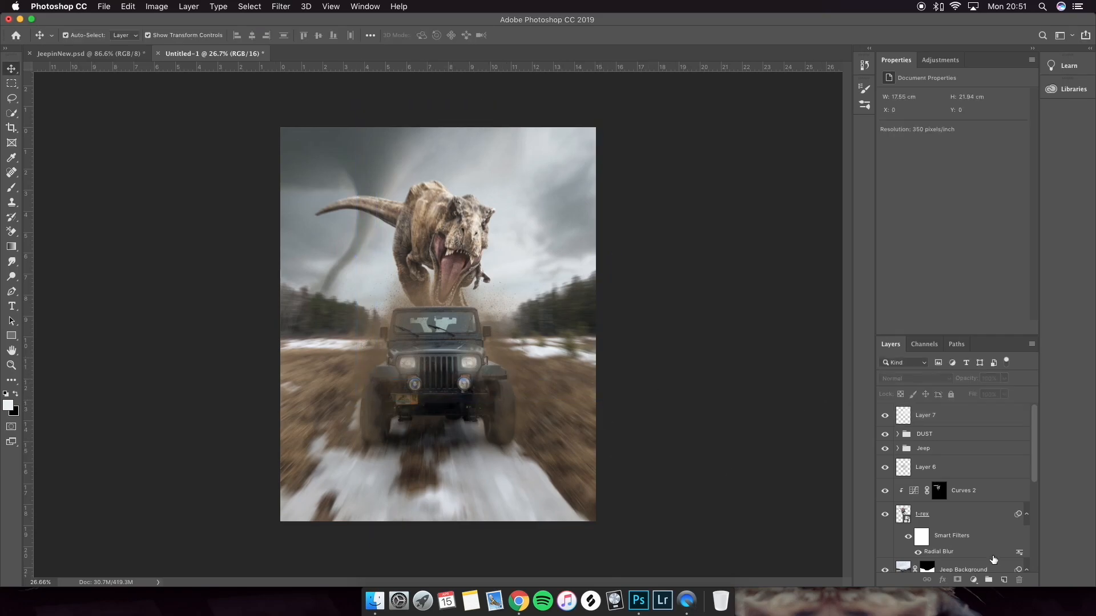
{"action": "scroll", "coordinate": [951, 479], "scroll_direction": "down", "scroll_amount": 1}
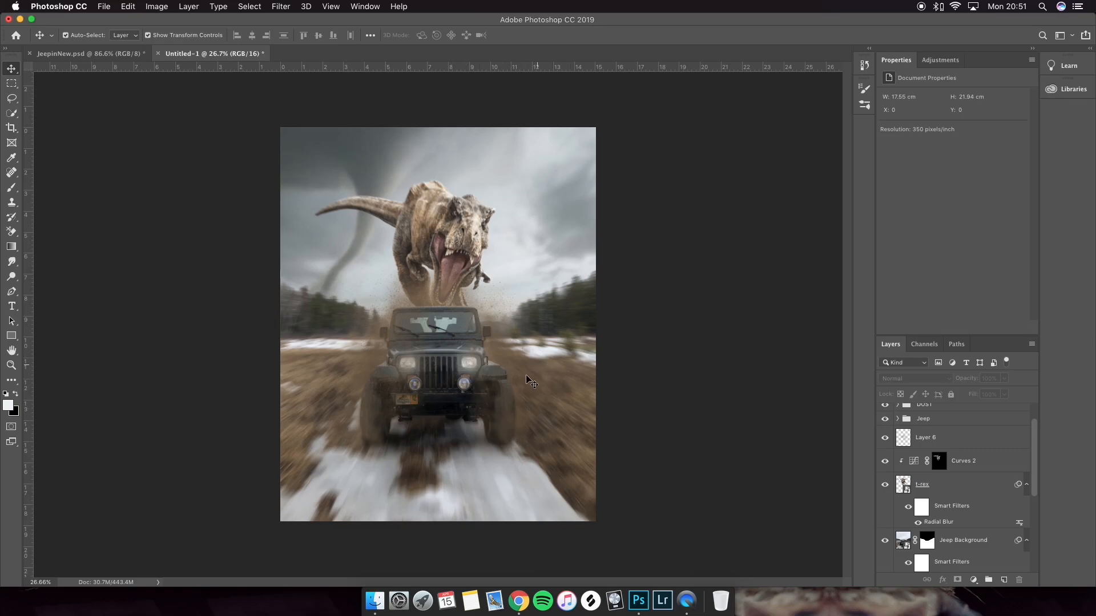
- Add a Color Balance adjustment directly above the Jeep layer inside the Jeep group and clip it to that layer
{"action": "scroll", "coordinate": [943, 520], "scroll_direction": "down", "scroll_amount": 6}
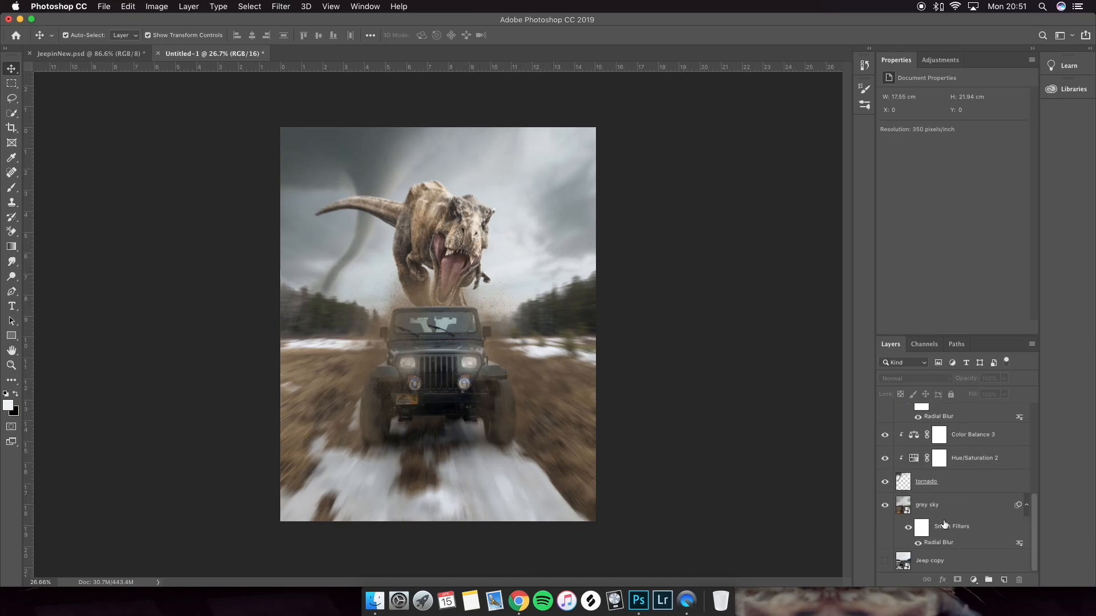
{"action": "scroll", "coordinate": [944, 524], "scroll_direction": "up", "scroll_amount": 7}
{"action": "left_click", "coordinate": [898, 449]}
{"action": "scroll", "coordinate": [941, 493], "scroll_direction": "down", "scroll_amount": 5}
{"action": "scroll", "coordinate": [953, 508], "scroll_direction": "down", "scroll_amount": 1}
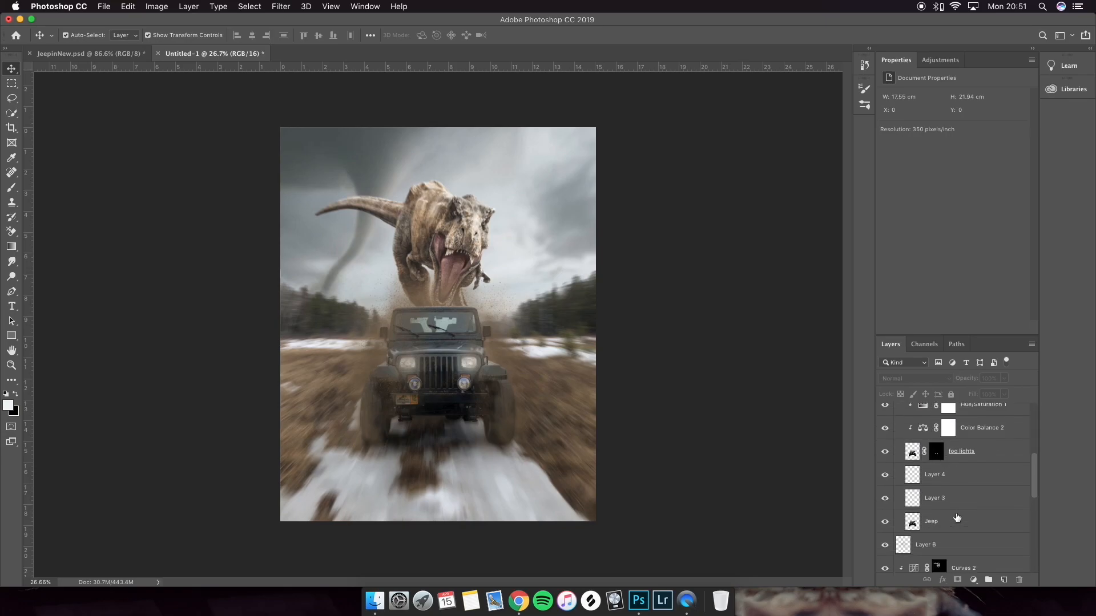
{"action": "left_click", "coordinate": [954, 521]}
{"action": "left_click", "coordinate": [973, 580]}
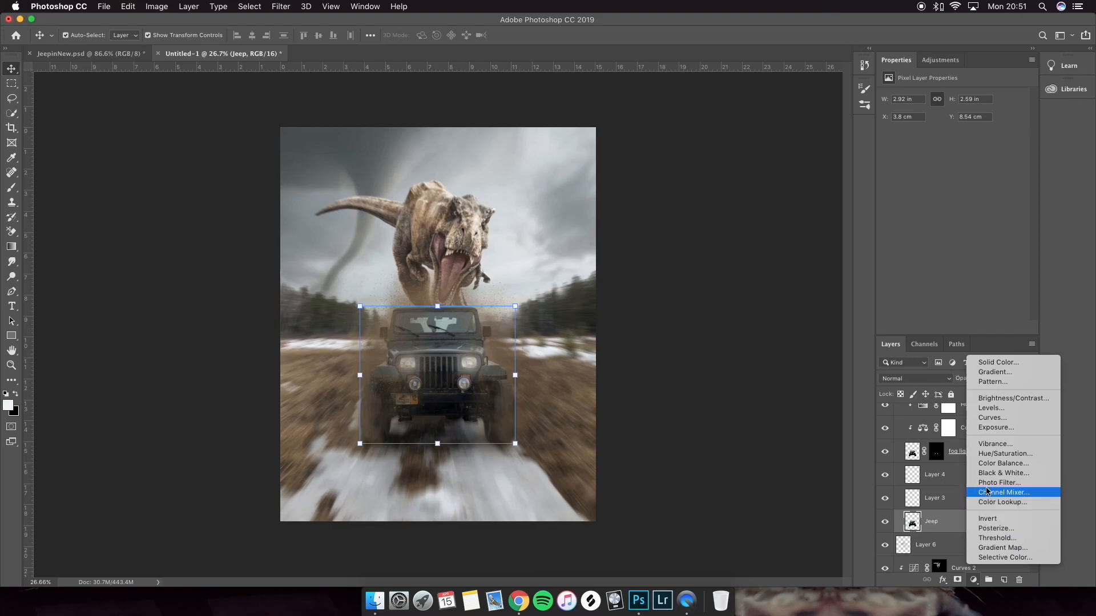
{"action": "left_click", "coordinate": [993, 469]}
{"action": "right_click", "coordinate": [968, 520]}
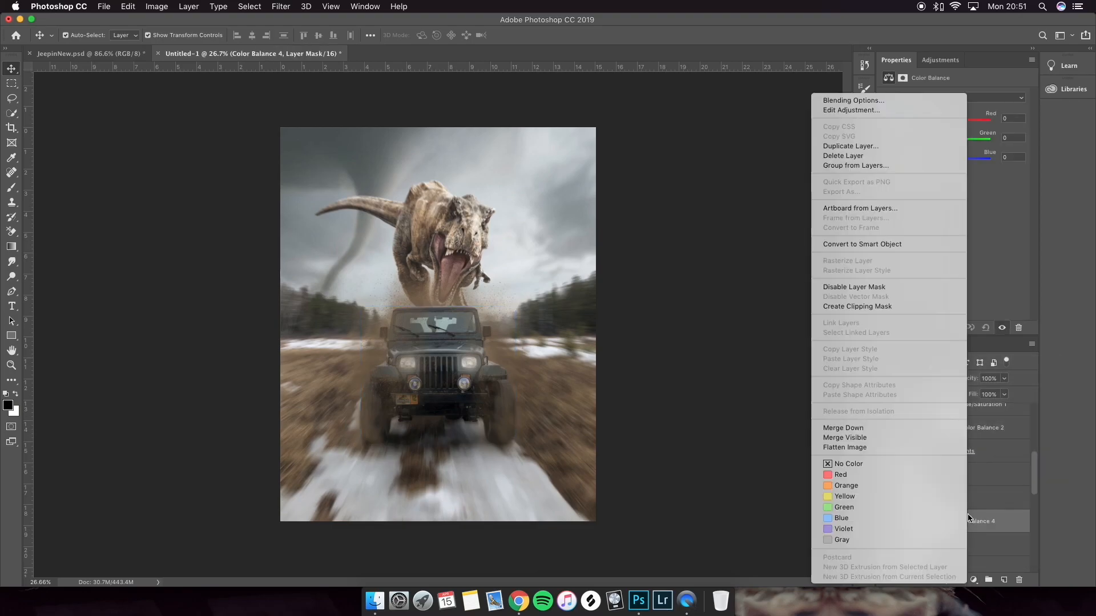
{"action": "left_click", "coordinate": [881, 306]}
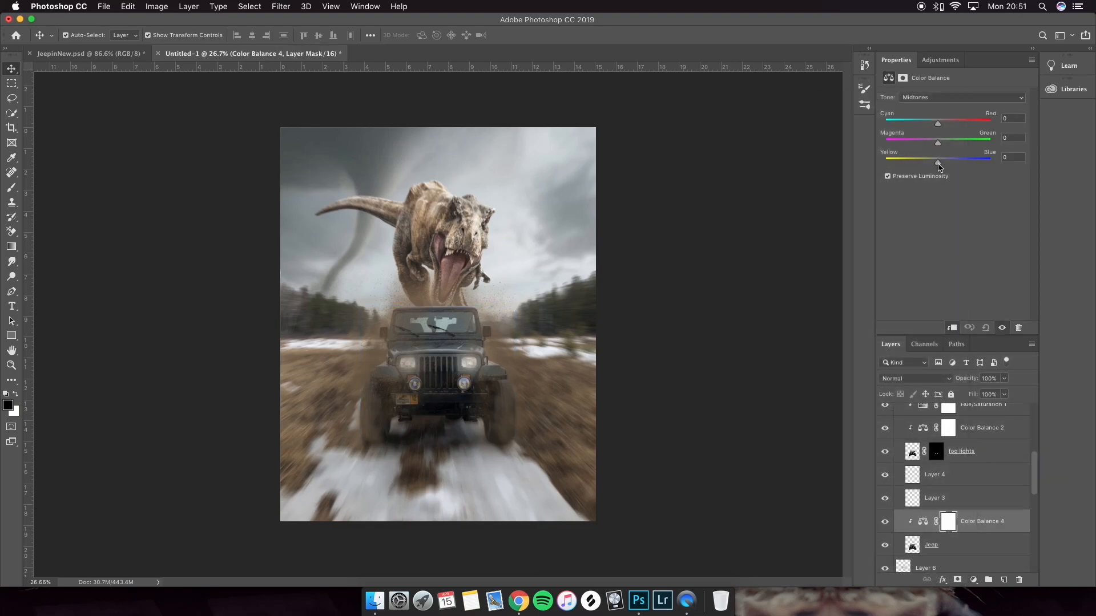
- Warm the Jeep by shifting its midtone colour balance slightly toward red
{"action": "left_click_drag", "start_coordinate": [942, 164], "coordinate": [949, 164]}
{"action": "key", "text": "super+z"}
{"action": "left_click_drag", "start_coordinate": [938, 127], "coordinate": [945, 130]}
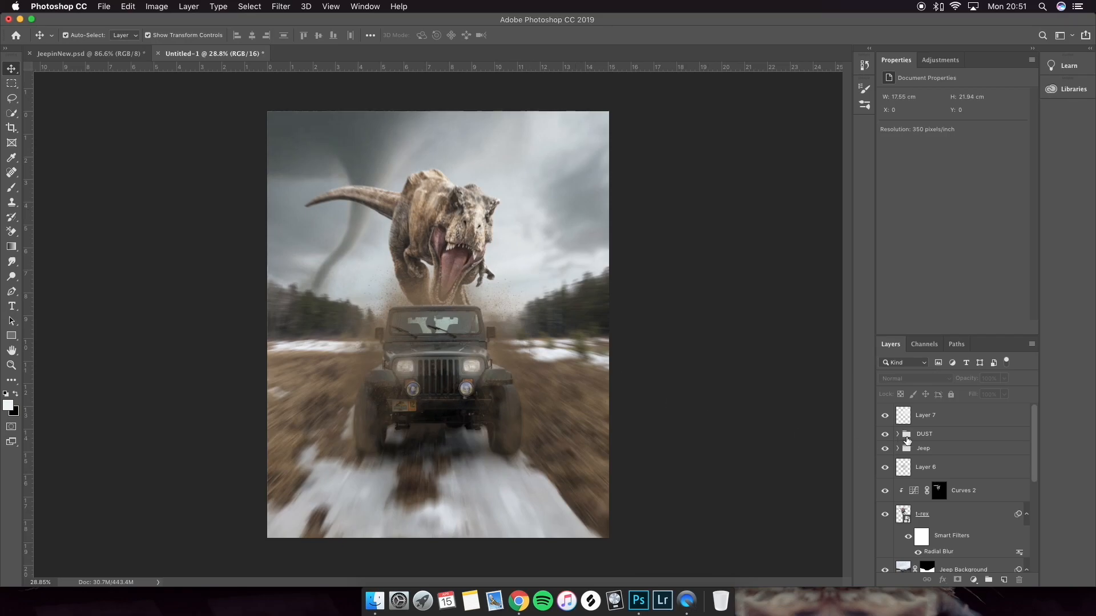
- Place the stars image from the source files as a new layer directly above Layer 7
{"action": "left_click", "coordinate": [943, 417]}
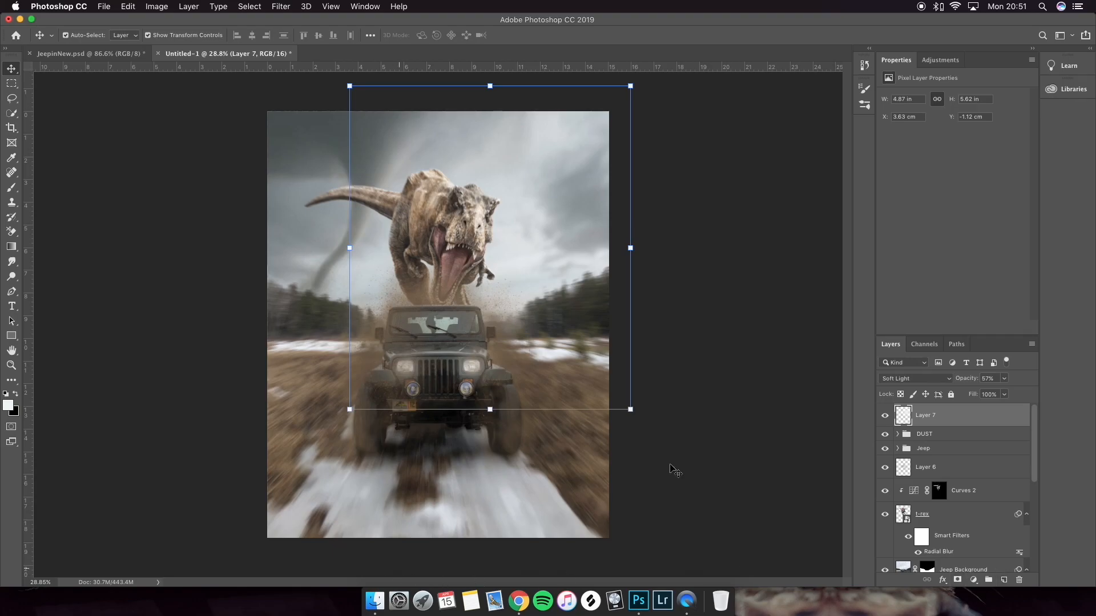
{"action": "left_click", "coordinate": [364, 598]}
{"action": "left_click_drag", "start_coordinate": [408, 222], "coordinate": [428, 410]}
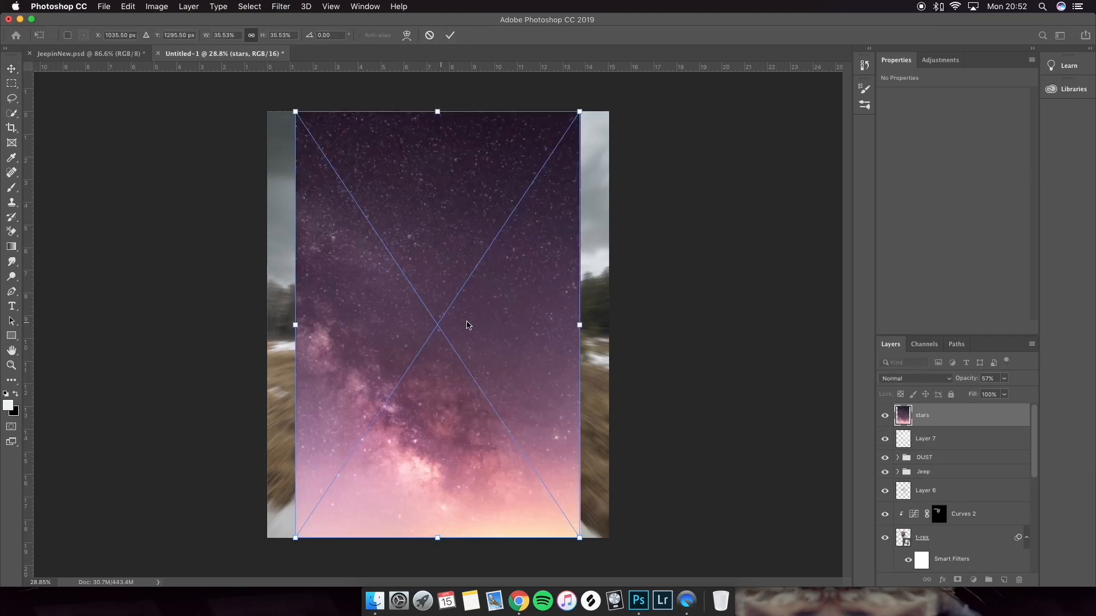
{"action": "right_click", "coordinate": [472, 326]}
{"action": "left_click", "coordinate": [492, 325]}
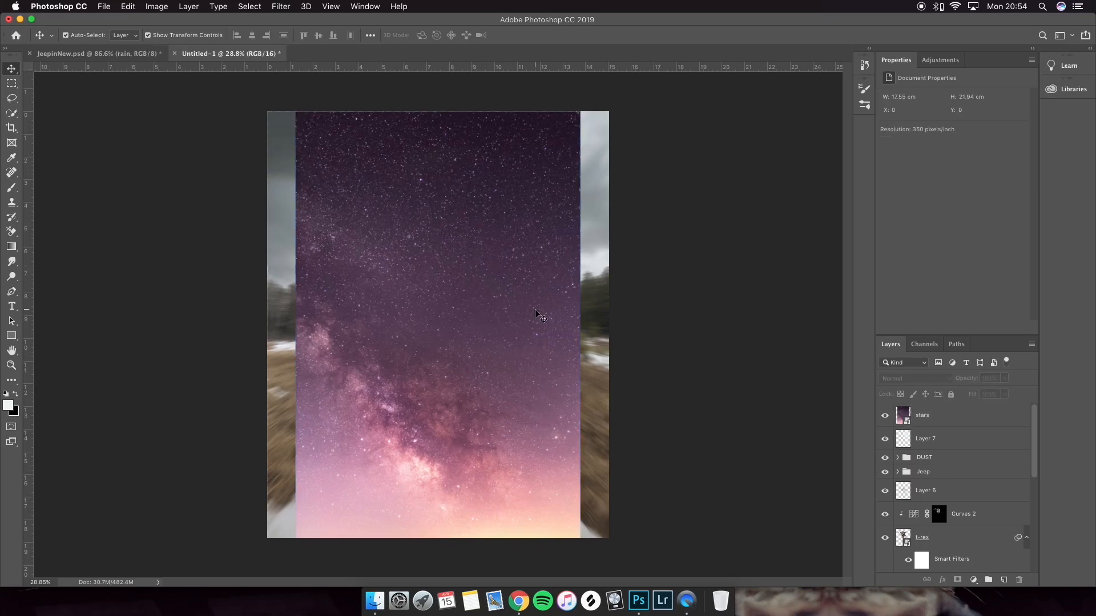
- Set the stars layer's blend mode to Linear Dodge (Add)
{"action": "left_click", "coordinate": [942, 416]}
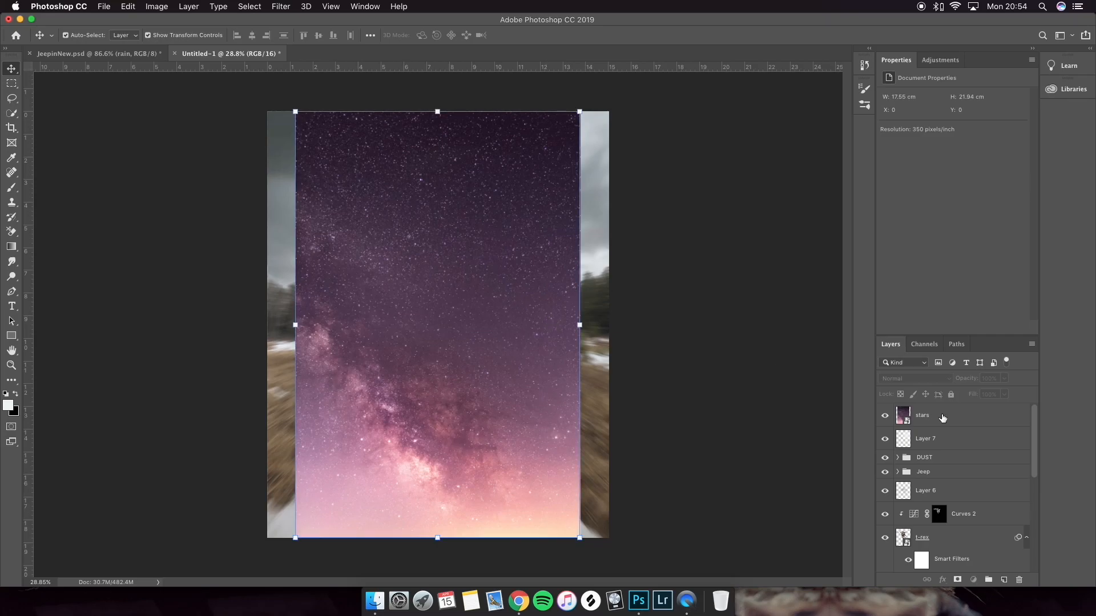
{"action": "left_click", "coordinate": [916, 378]}
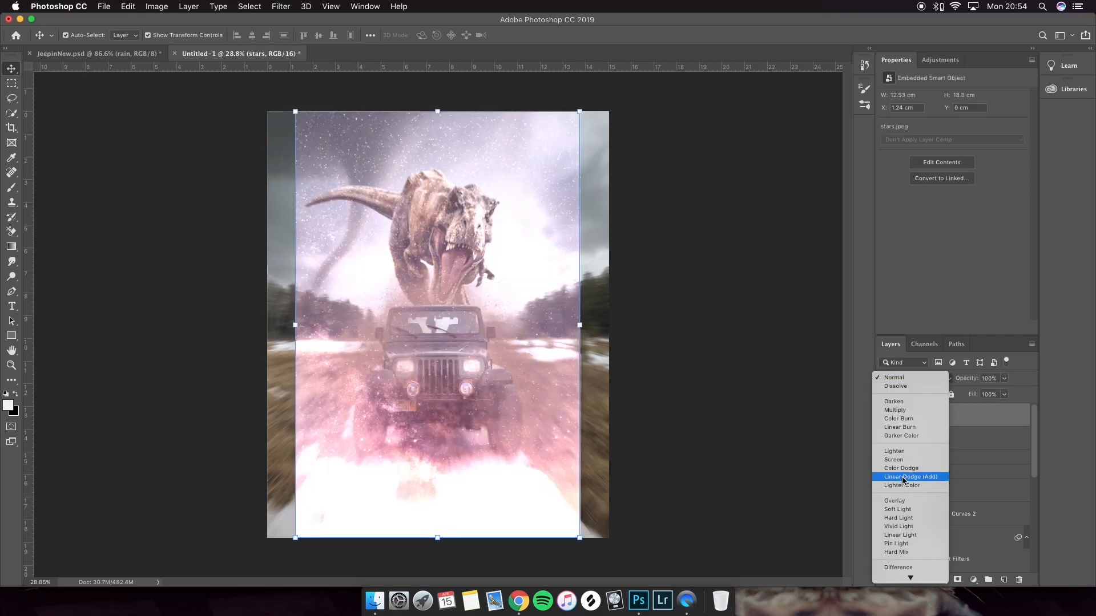
{"action": "left_click", "coordinate": [903, 480]}
- Add a layer mask to the stars layer and paint out its lower part around the Jeep with a soft black brush
{"action": "left_click", "coordinate": [957, 579]}
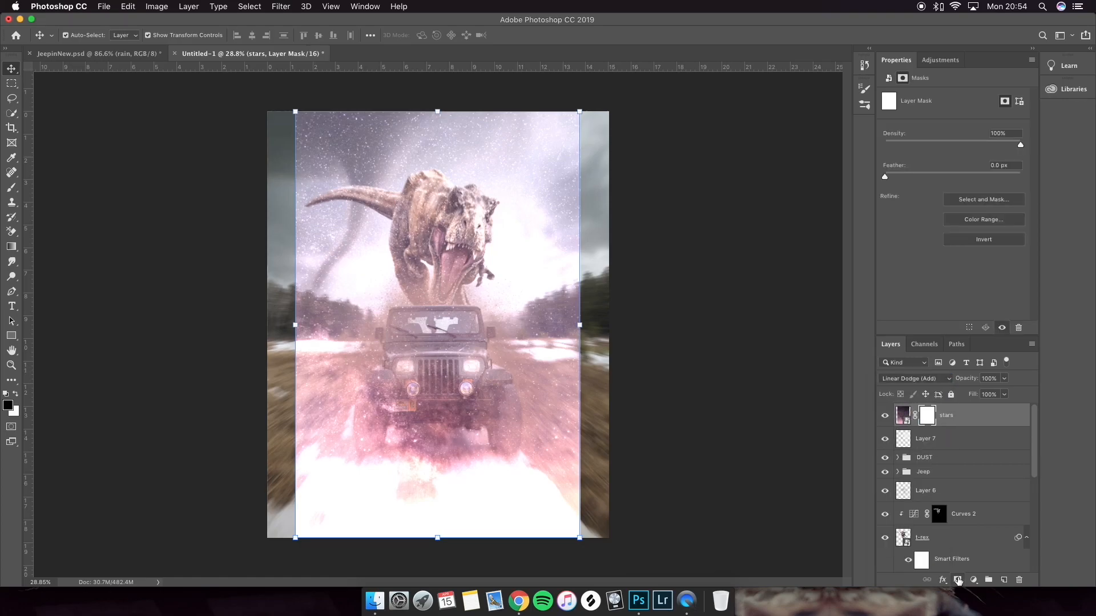
{"action": "key", "text": "b"}
{"action": "mouse_move", "coordinate": [280, 457]}
{"action": "left_mouse_down"}
{"action": "mouse_move", "coordinate": [501, 464]}
{"action": "mouse_move", "coordinate": [618, 486]}
{"action": "mouse_move", "coordinate": [231, 531]}
{"action": "left_mouse_up"}
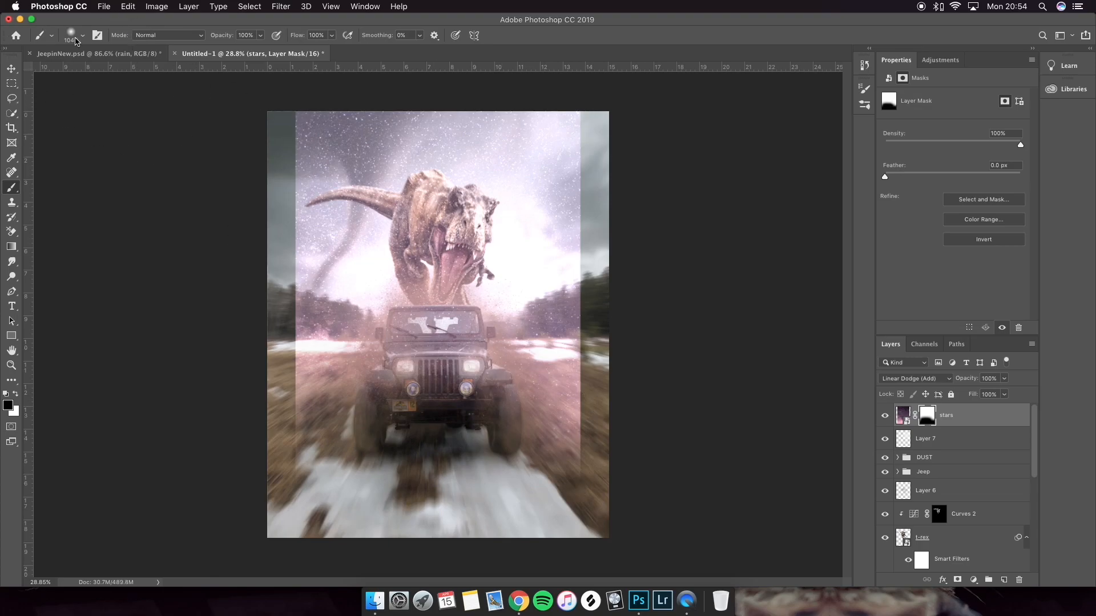
{"action": "left_click", "coordinate": [78, 39]}
{"action": "left_click", "coordinate": [95, 67]}
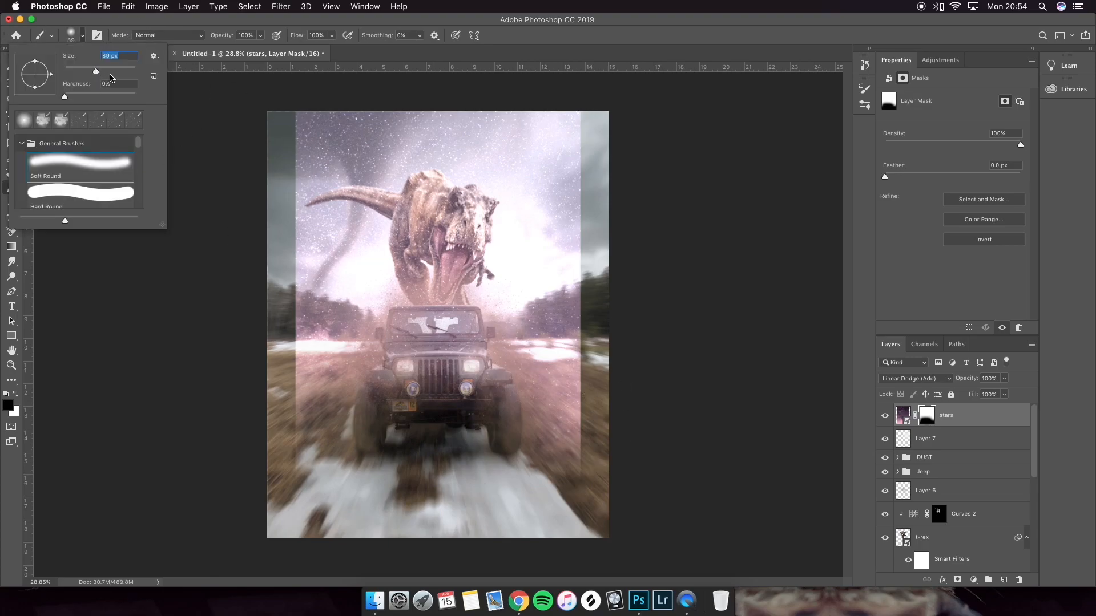
{"action": "left_click", "coordinate": [120, 71]}
{"action": "left_click", "coordinate": [260, 39]}
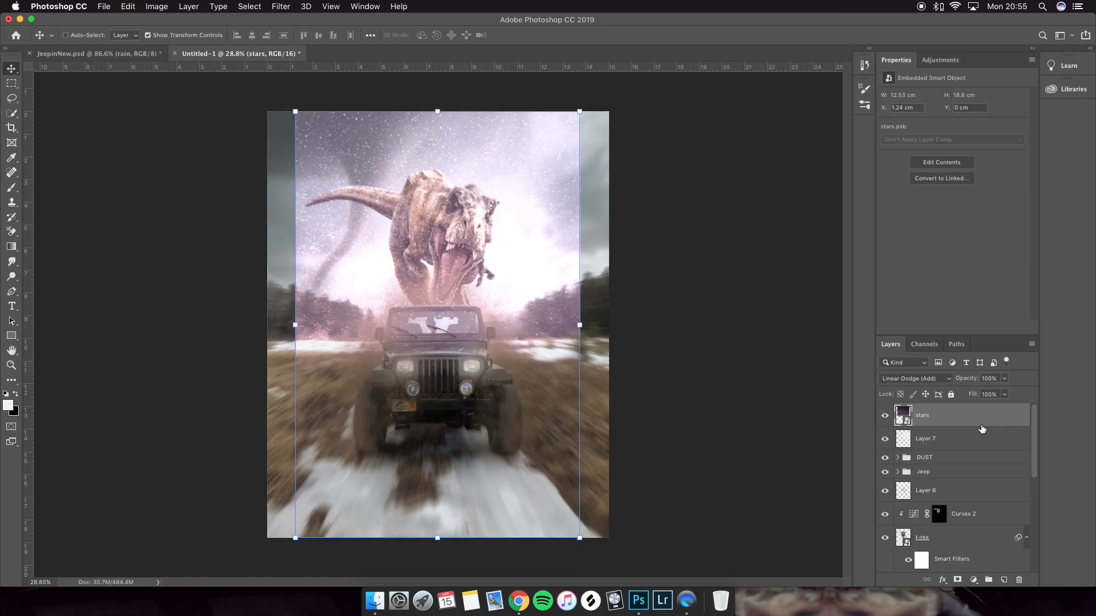
- Duplicate the stars layer, rotate the copy 180° and move it so its stars cover the lower half of the picture
{"action": "key", "text": "ctrl+j"}
{"action": "left_click_drag", "start_coordinate": [590, 108], "coordinate": [328, 457]}
{"action": "mouse_move", "coordinate": [403, 408]}
{"action": "left_mouse_down"}
{"action": "mouse_move", "coordinate": [403, 437]}
{"action": "mouse_move", "coordinate": [408, 428]}
{"action": "left_mouse_up"}
{"action": "key", "text": "Return"}
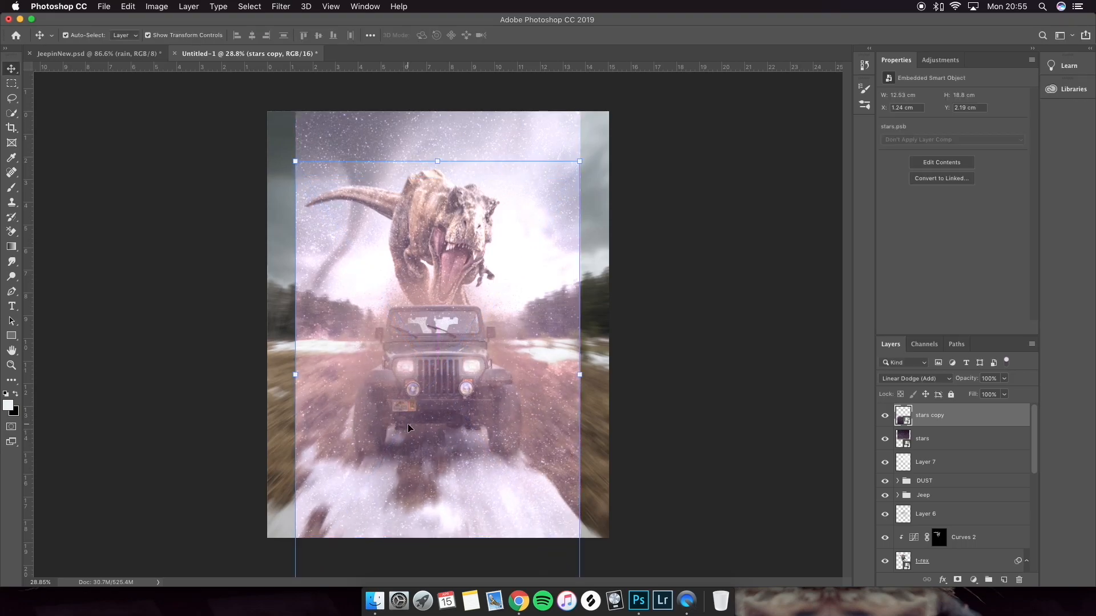
- Merge the two stars layers and set the merged layer's blend mode to Linear Dodge (Add)
{"action": "left_click", "coordinate": [932, 448], "text": "super"}
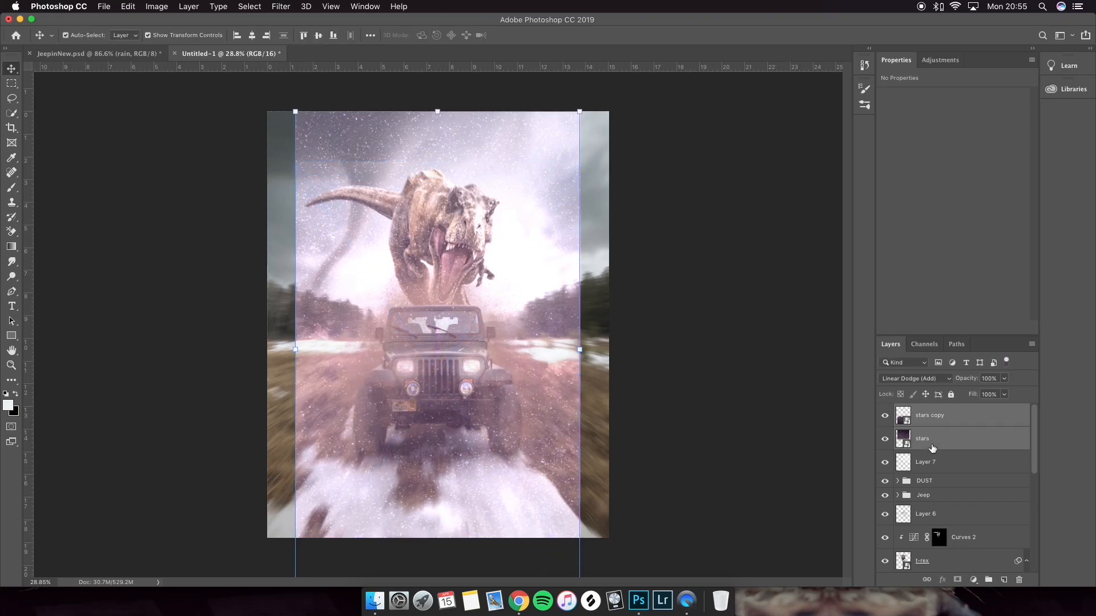
{"action": "key", "text": "super+e"}
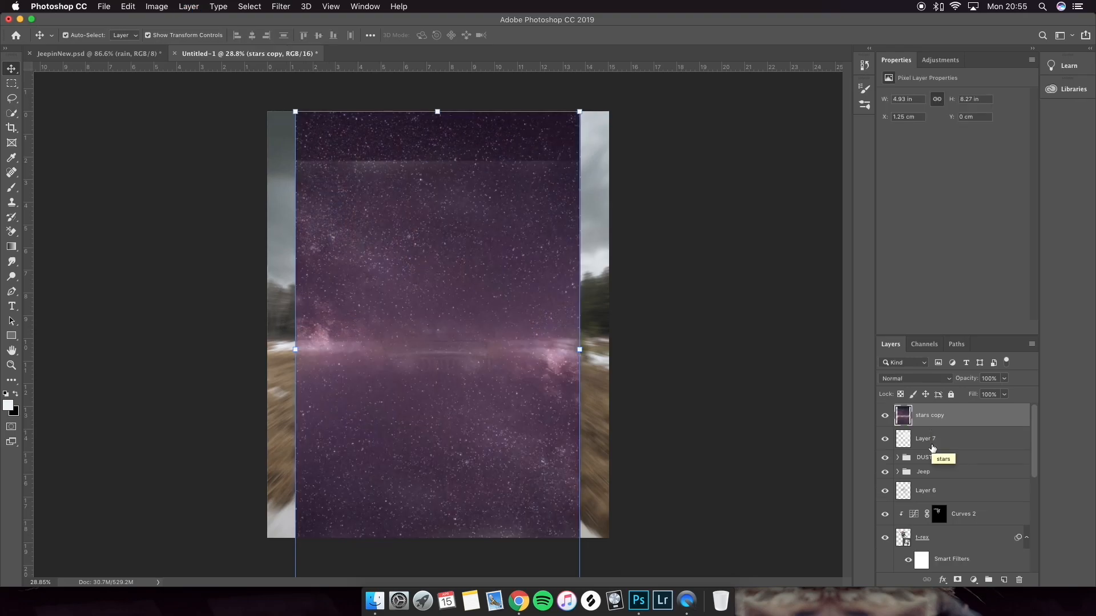
{"action": "left_click", "coordinate": [913, 378]}
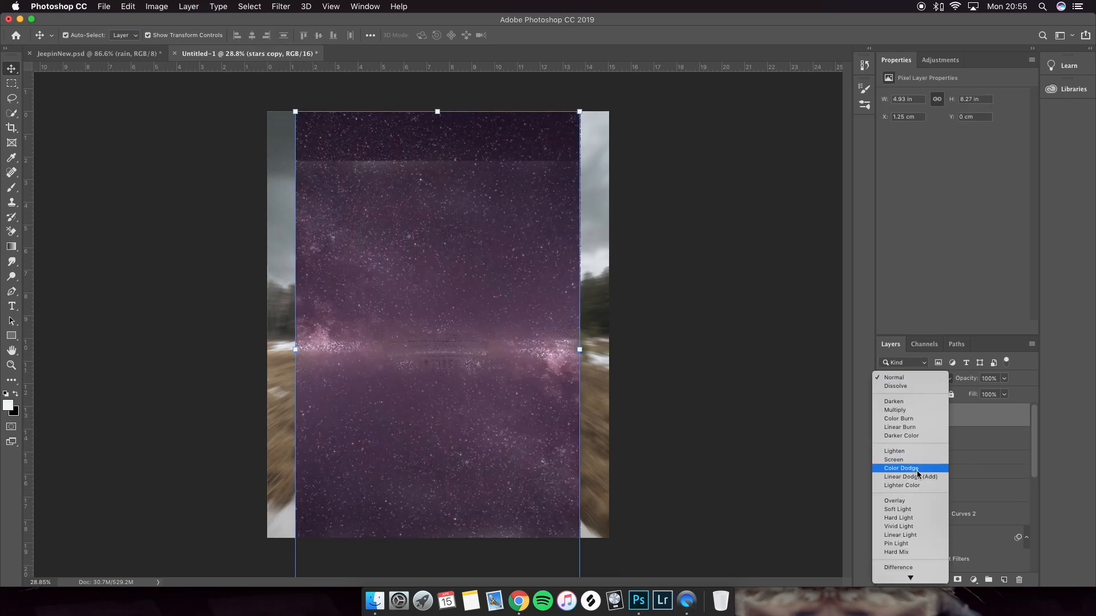
{"action": "left_click", "coordinate": [917, 474]}
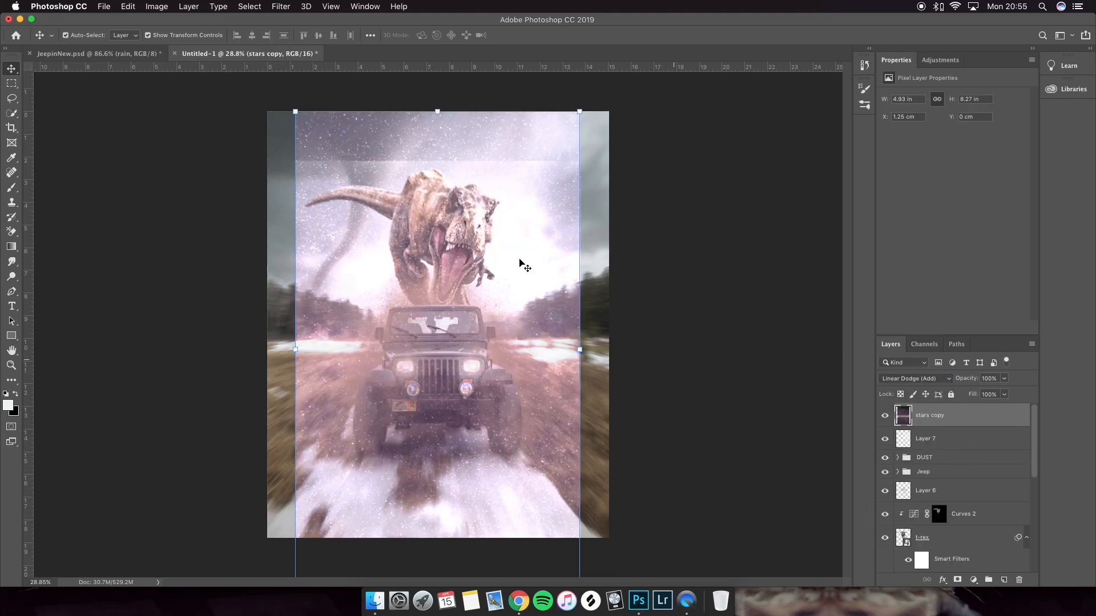
- Enlarge the merged stars layer to about 7.4 × 12.39 in and reposition it so it covers the whole canvas
{"action": "left_click", "coordinate": [579, 111]}
{"action": "left_click_drag", "start_coordinate": [579, 110], "coordinate": [727, 36]}
{"action": "left_click_drag", "start_coordinate": [549, 258], "coordinate": [549, 236]}
{"action": "key", "text": "Return"}
- Apply Levels to the stars copy layer, adjusting the input levels and lowering the output white so the background between the stars darkens
{"action": "left_click", "coordinate": [155, 6]}
{"action": "mouse_move", "coordinate": [228, 38]}
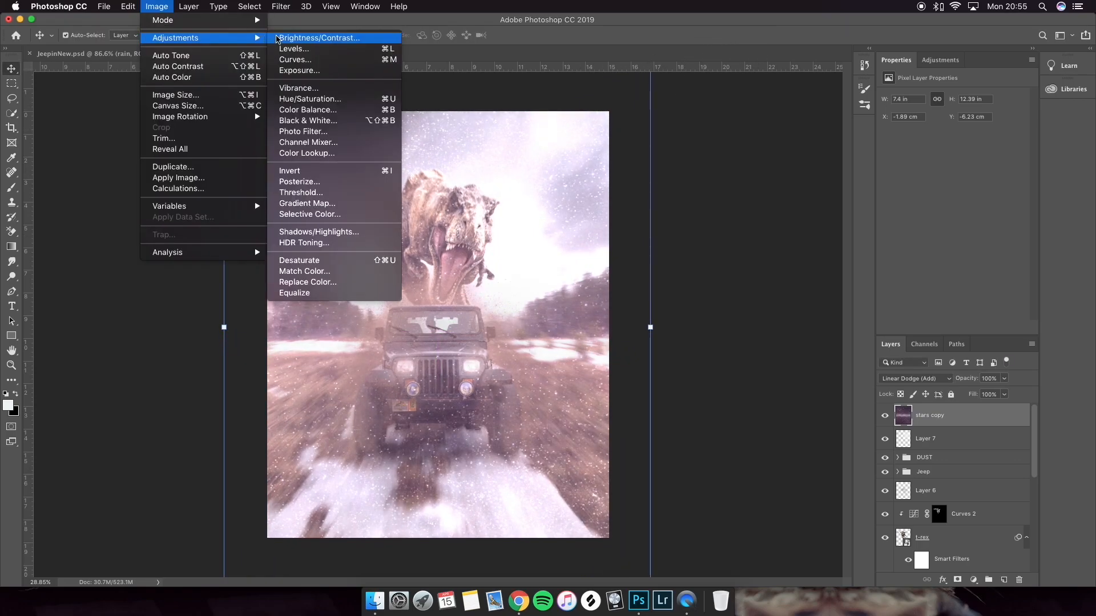
{"action": "left_click", "coordinate": [294, 49]}
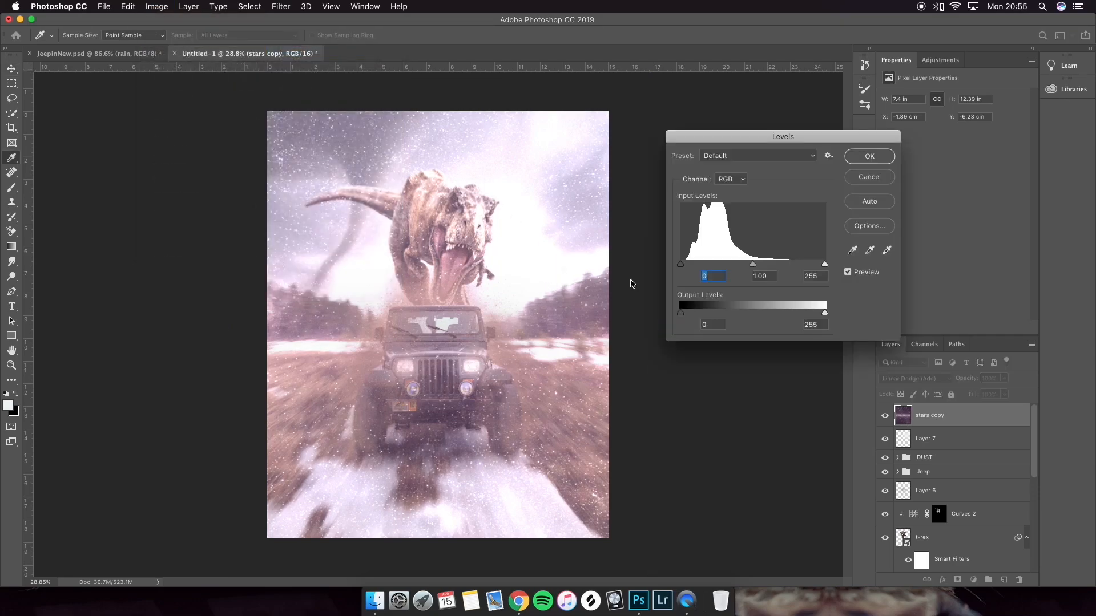
{"action": "left_click_drag", "start_coordinate": [701, 266], "coordinate": [634, 263]}
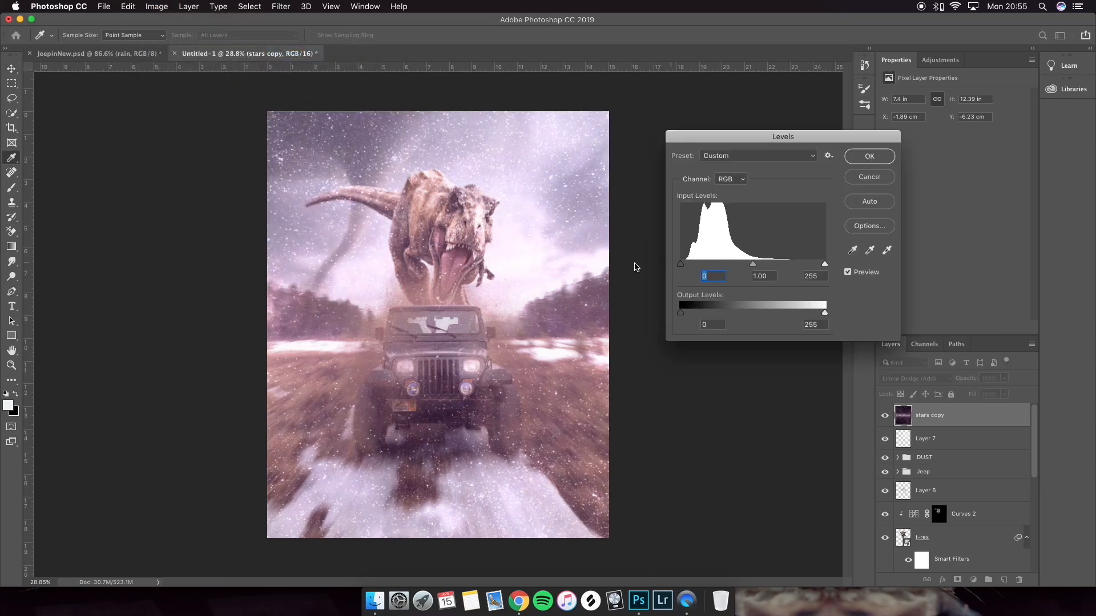
{"action": "left_click_drag", "start_coordinate": [824, 264], "coordinate": [825, 264]}
{"action": "left_click_drag", "start_coordinate": [680, 312], "coordinate": [678, 312]}
{"action": "left_click_drag", "start_coordinate": [824, 313], "coordinate": [804, 313]}
{"action": "left_click", "coordinate": [869, 156]}
- Set the stars copy layer to Color Dodge and fully desaturate it with a clipped Hue/Saturation adjustment
{"action": "left_click", "coordinate": [913, 378]}
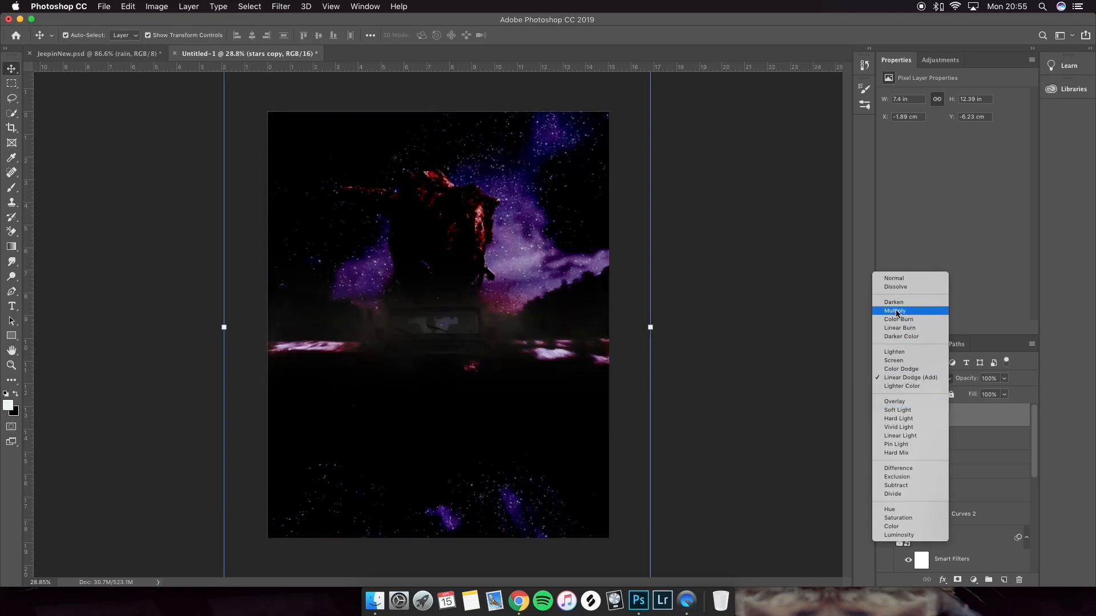
{"action": "left_click", "coordinate": [900, 369]}
{"action": "left_click", "coordinate": [973, 580]}
{"action": "left_click", "coordinate": [990, 454]}
{"action": "right_click", "coordinate": [969, 415]}
{"action": "left_click", "coordinate": [936, 306]}
{"action": "left_click_drag", "start_coordinate": [951, 161], "coordinate": [883, 161]}
- Mask the stars copy layer to a rectangular selection of the whole canvas and convert it to a smart object
{"action": "left_click", "coordinate": [964, 438]}
{"action": "left_click", "coordinate": [11, 83]}
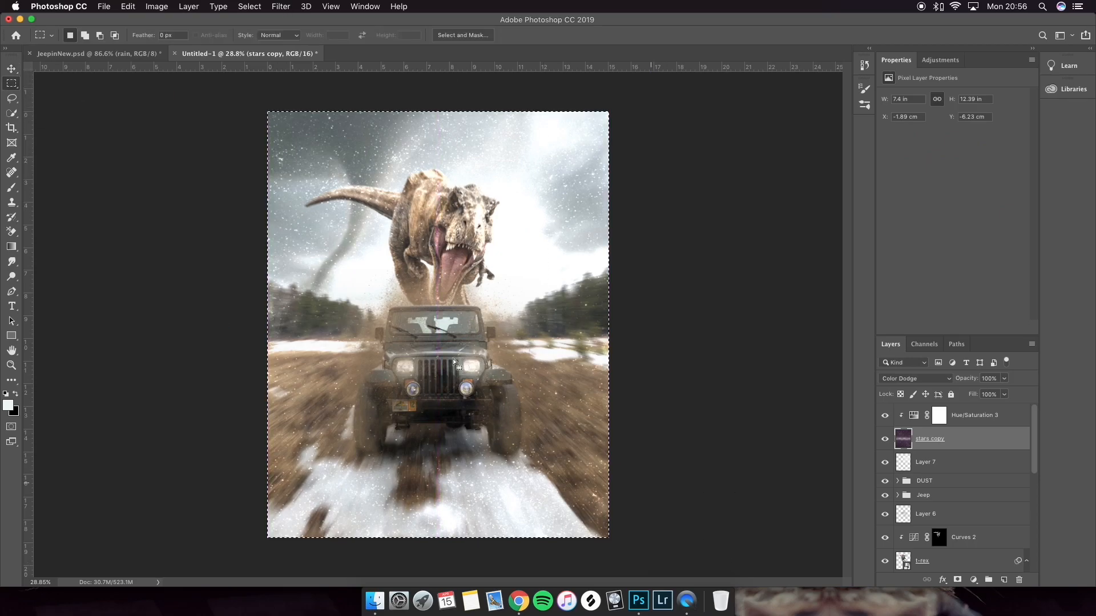
{"action": "left_click", "coordinate": [957, 580]}
{"action": "right_click", "coordinate": [963, 439]}
{"action": "left_click", "coordinate": [954, 462]}
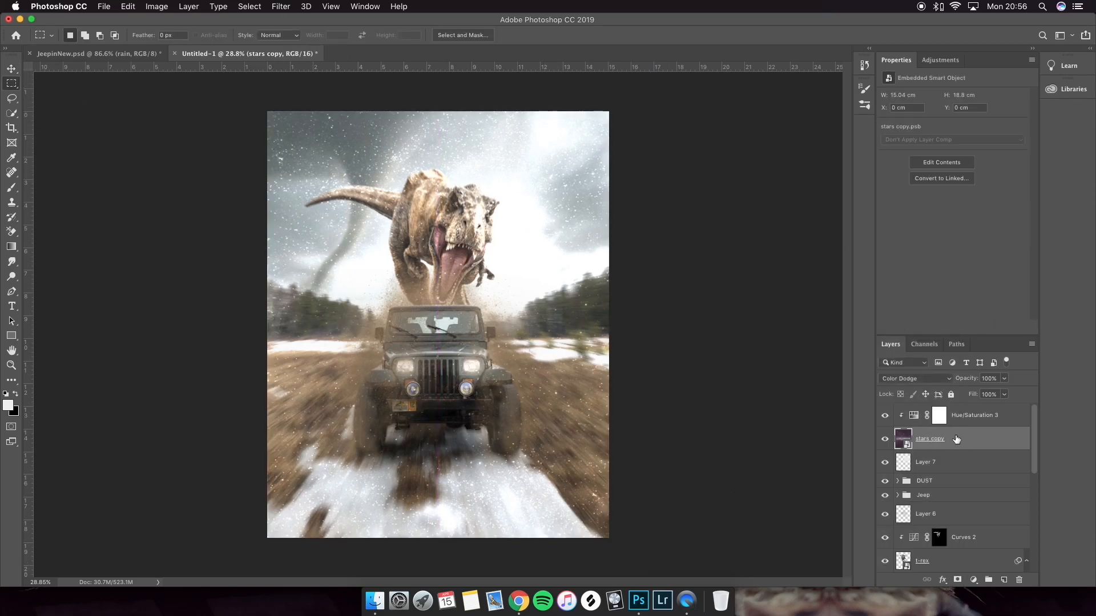
- Apply a Radial Blur with the Zoom method at Best quality to the stars copy layer and set its opacity to 43%
{"action": "left_click", "coordinate": [11, 68]}
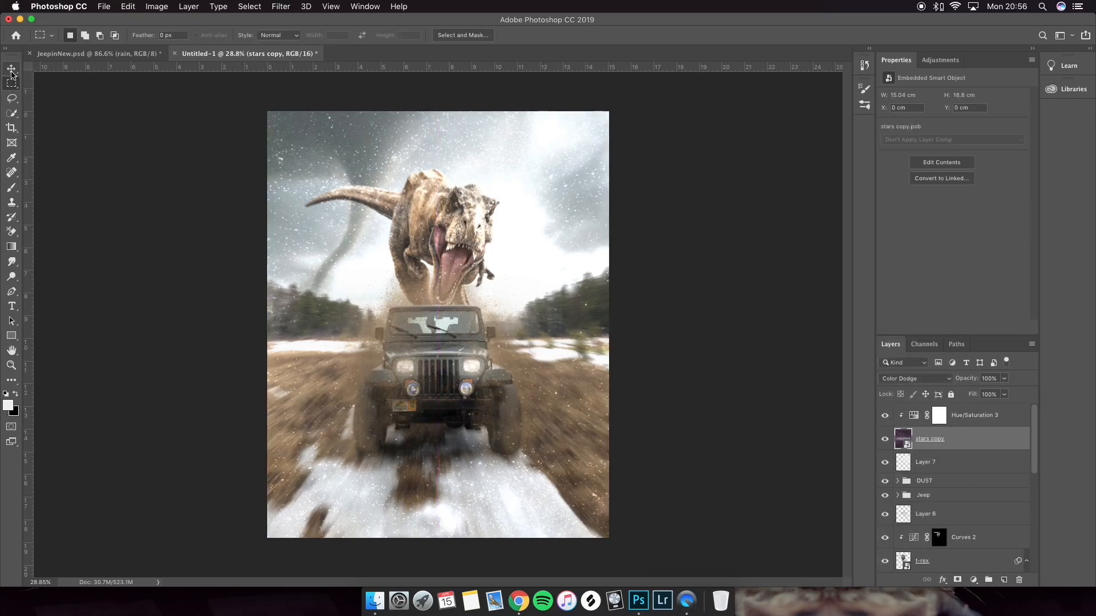
{"action": "left_click", "coordinate": [282, 6]}
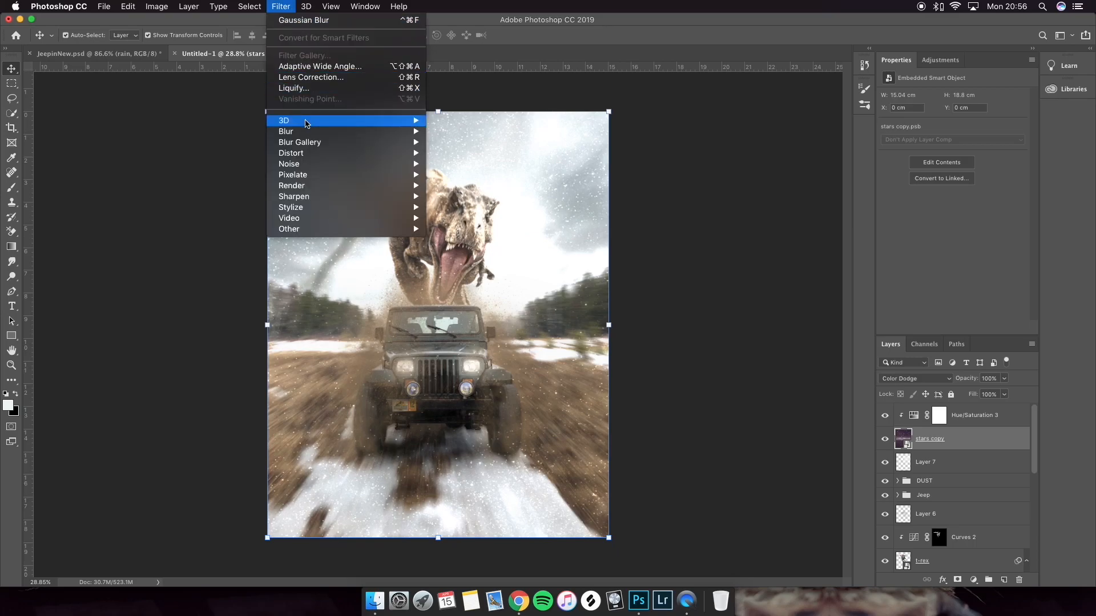
{"action": "mouse_move", "coordinate": [308, 131]}
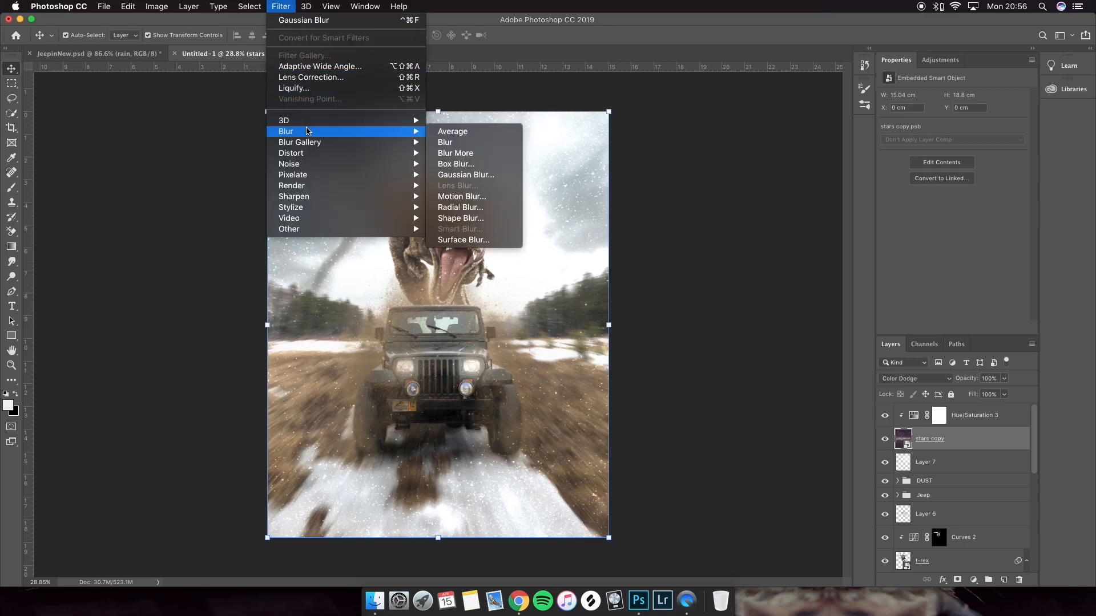
{"action": "left_click", "coordinate": [473, 207]}
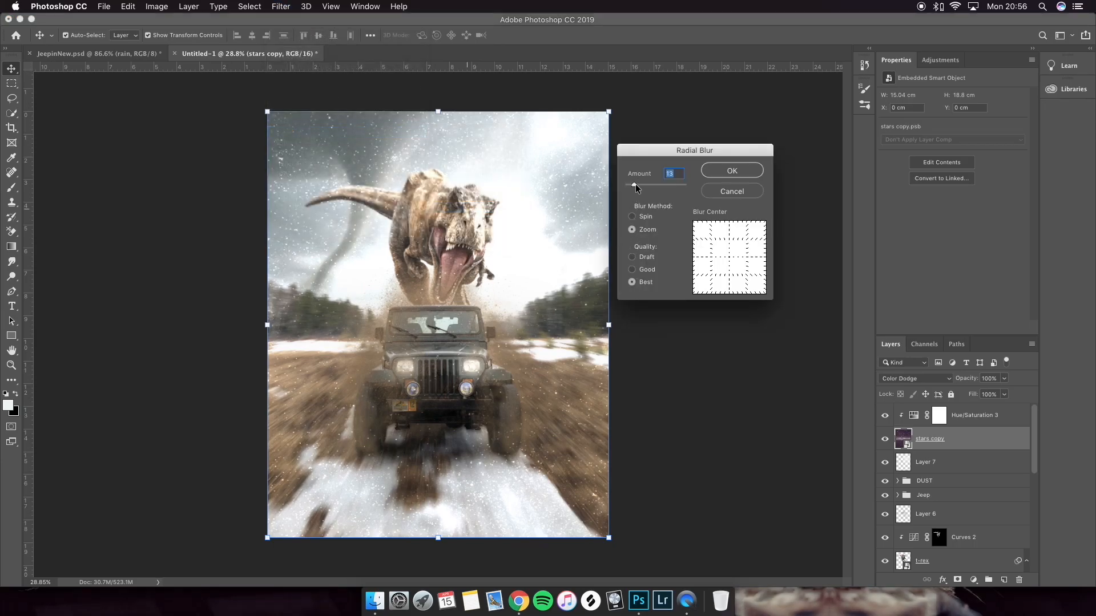
{"action": "left_click_drag", "start_coordinate": [635, 188], "coordinate": [637, 188]}
{"action": "left_click", "coordinate": [732, 170]}
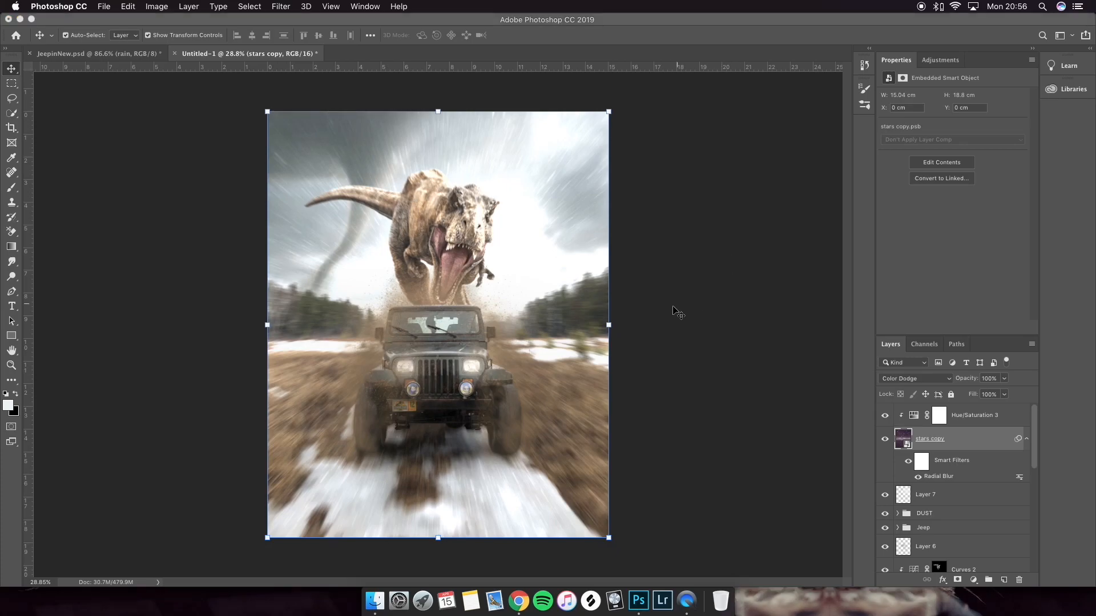
{"action": "mouse_move", "coordinate": [1004, 379]}
{"action": "left_mouse_down"}
{"action": "mouse_move", "coordinate": [990, 396]}
{"action": "mouse_move", "coordinate": [967, 395]}
{"action": "mouse_move", "coordinate": [977, 395]}
{"action": "left_mouse_up"}
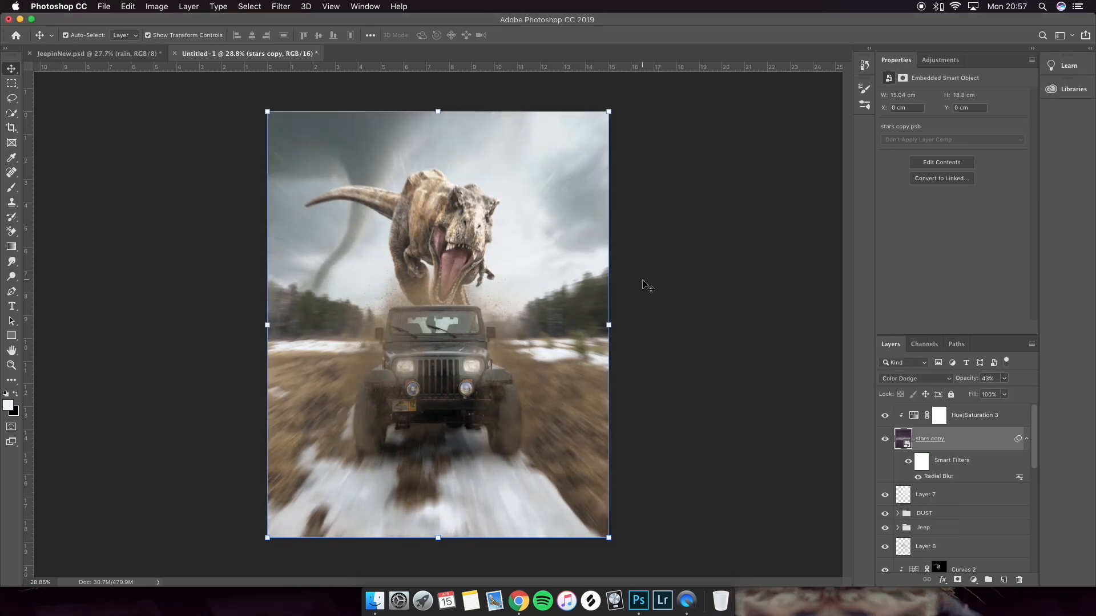
{"action": "left_click", "coordinate": [248, 213]}
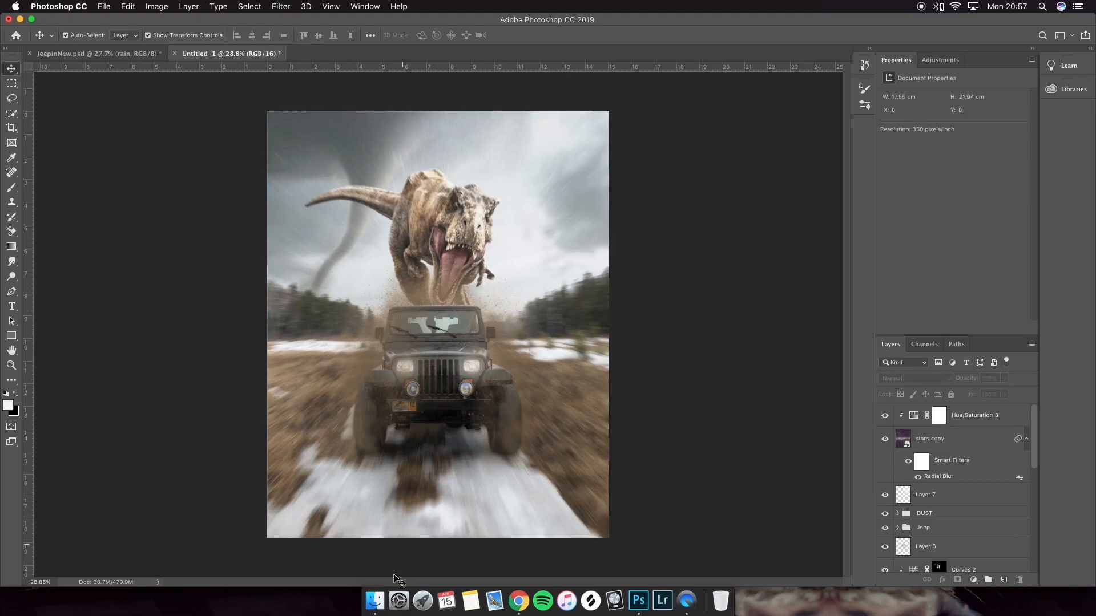
- Place Raindrops.png above the other layers and enlarge it proportionally to about 120.18% so the drops fill the canvas
{"action": "left_click", "coordinate": [375, 601]}
{"action": "left_click_drag", "start_coordinate": [351, 220], "coordinate": [453, 480]}
{"action": "right_click", "coordinate": [467, 346]}
{"action": "left_click", "coordinate": [489, 353]}
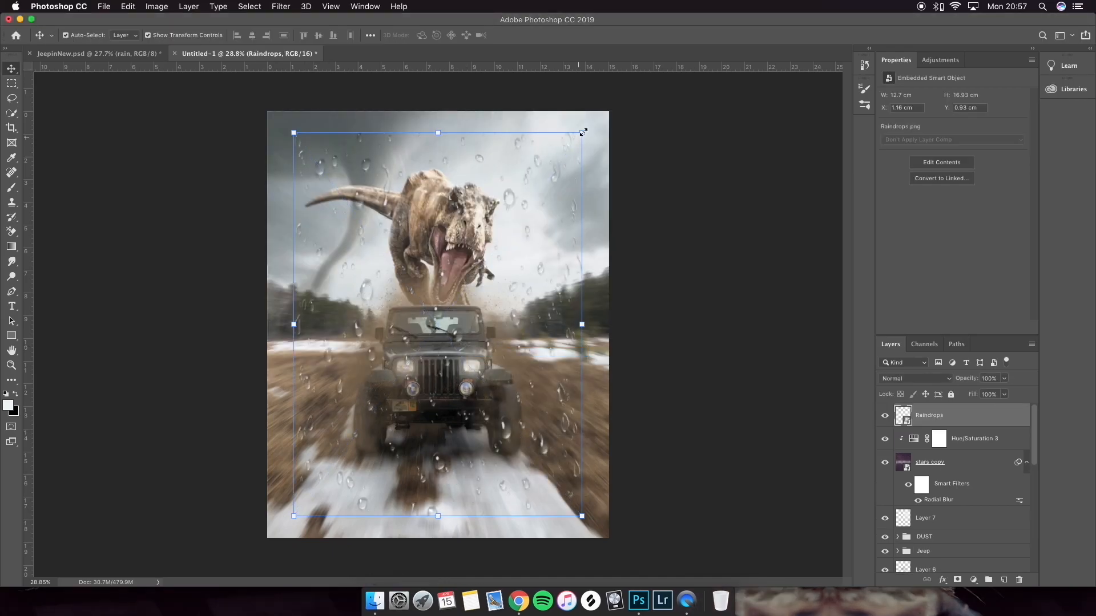
{"action": "left_click_drag", "start_coordinate": [582, 132], "coordinate": [622, 102]}
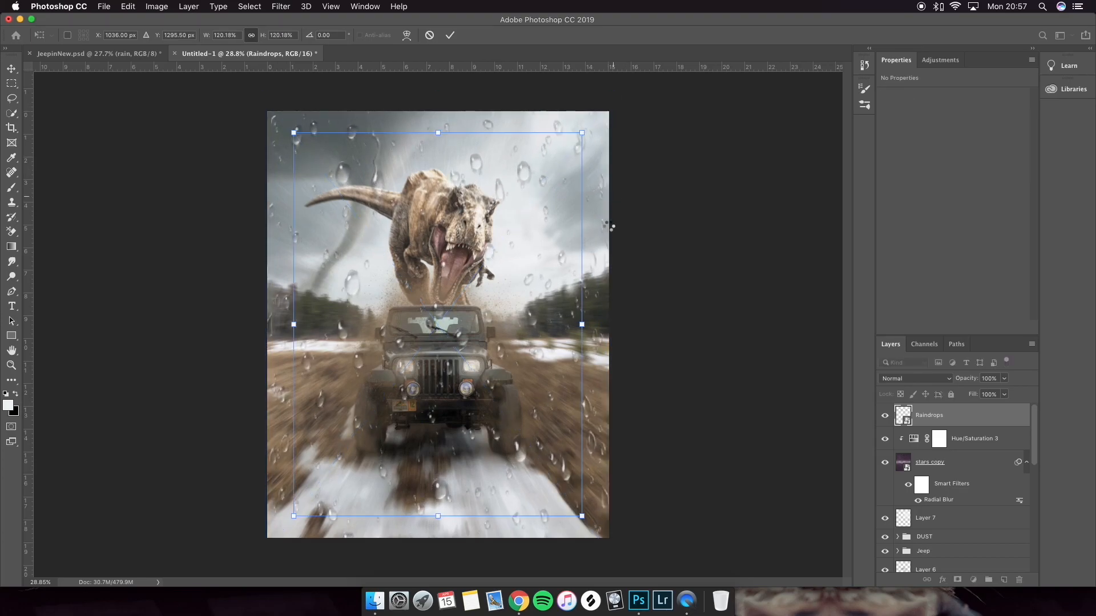
- Set the placed Raindrops layer to Screen blending and apply a Radial Blur of amount 15 with the Zoom method at Best quality
{"action": "key", "text": "Return"}
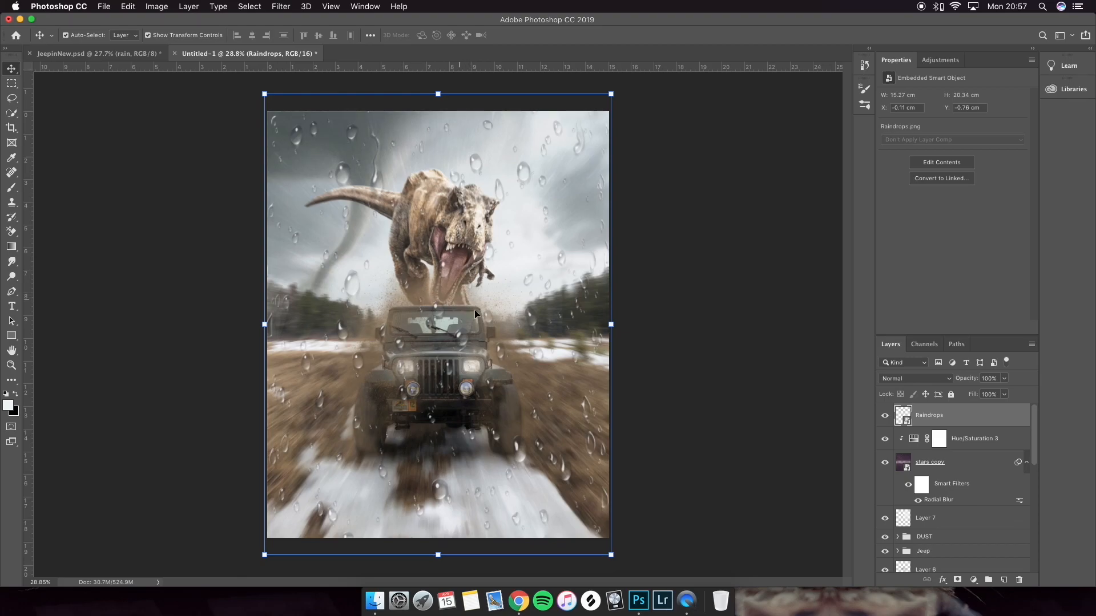
{"action": "left_click", "coordinate": [918, 380]}
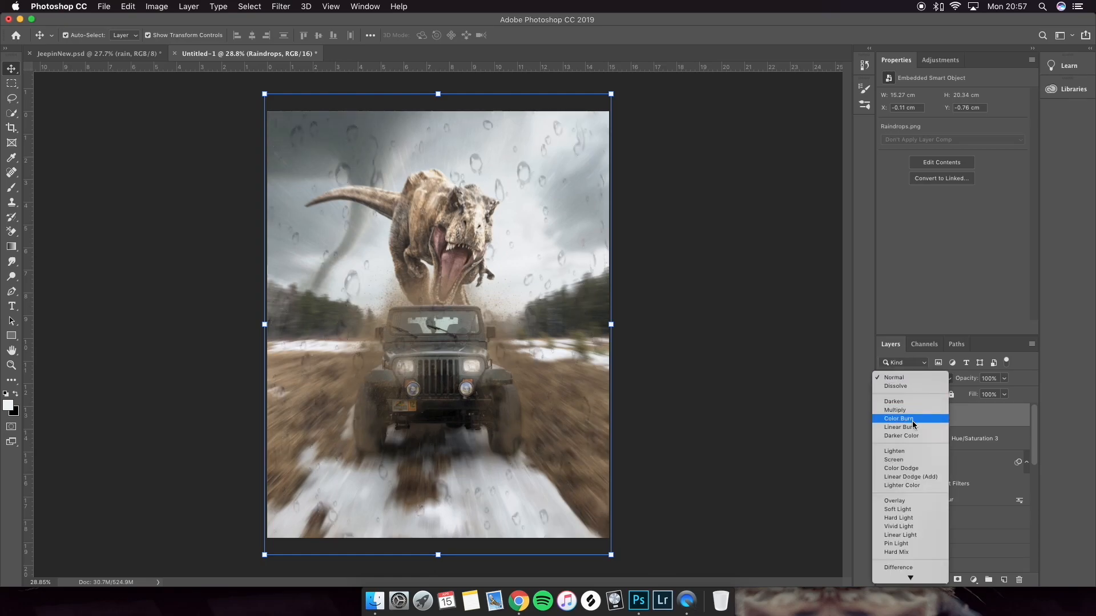
{"action": "left_click", "coordinate": [908, 460]}
{"action": "left_click", "coordinate": [281, 6]}
{"action": "mouse_move", "coordinate": [342, 131]}
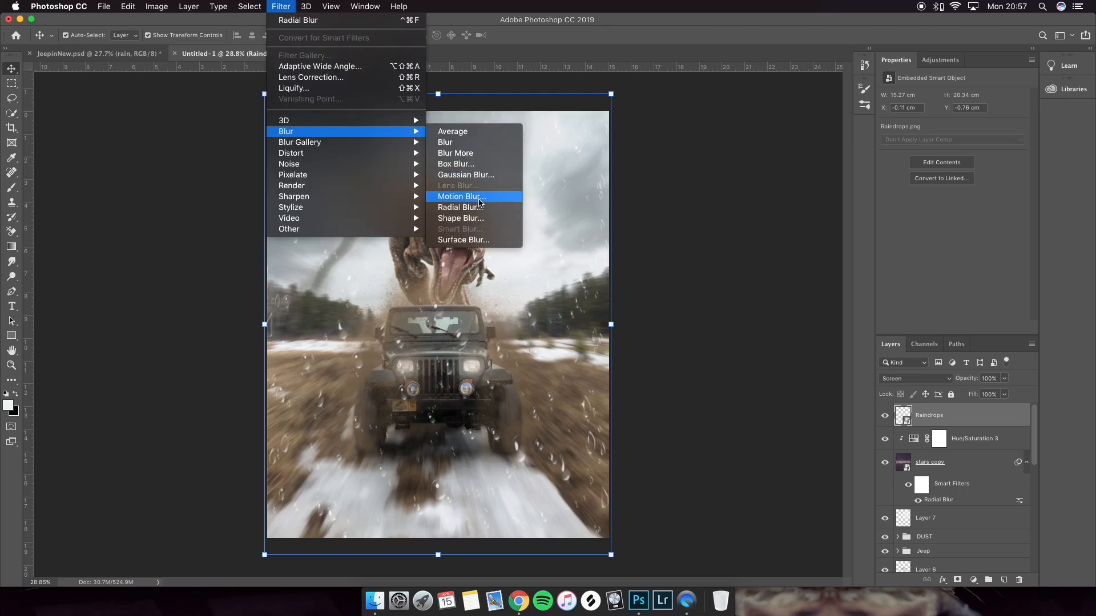
{"action": "left_click", "coordinate": [462, 207]}
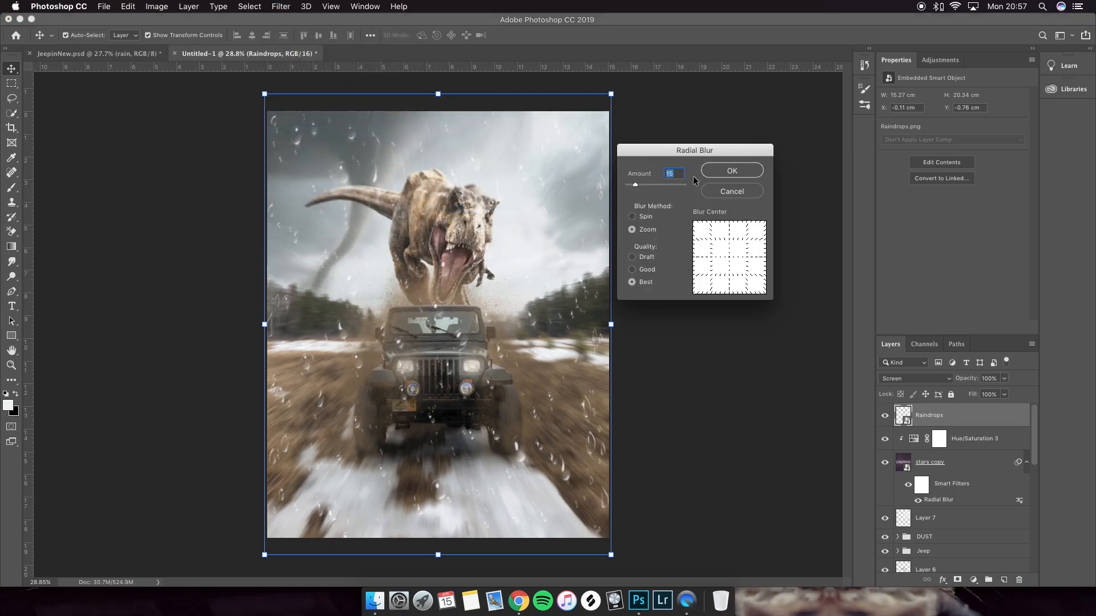
{"action": "left_click", "coordinate": [720, 174]}
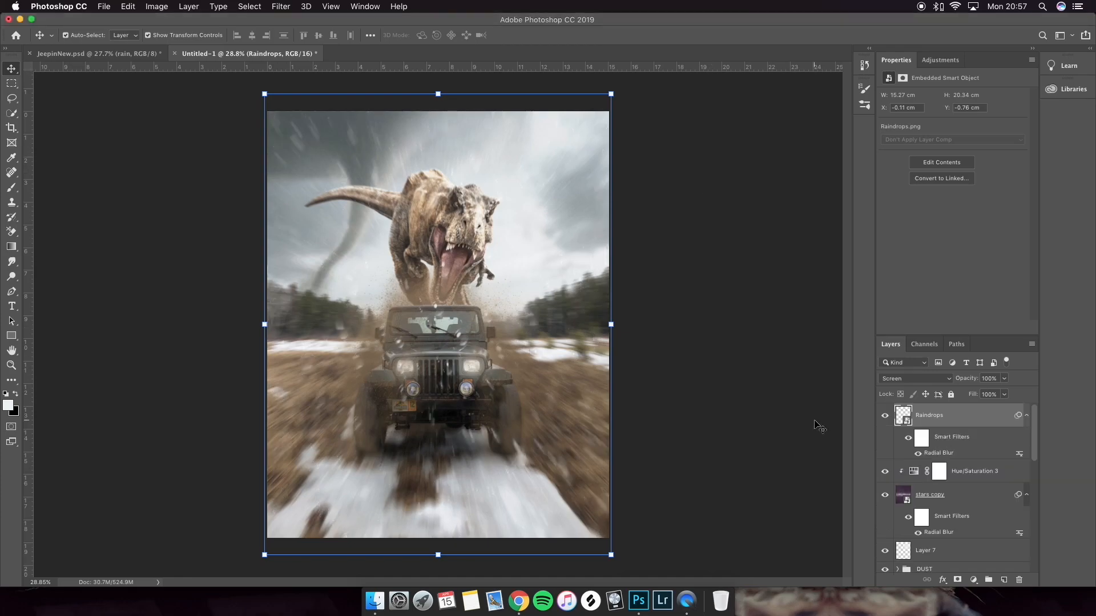
- Reduce the Raindrops layer's opacity to make the blurred streaks much fainter, and deselect the layer
{"action": "left_click", "coordinate": [1003, 378]}
{"action": "left_click_drag", "start_coordinate": [1002, 393], "coordinate": [965, 398]}
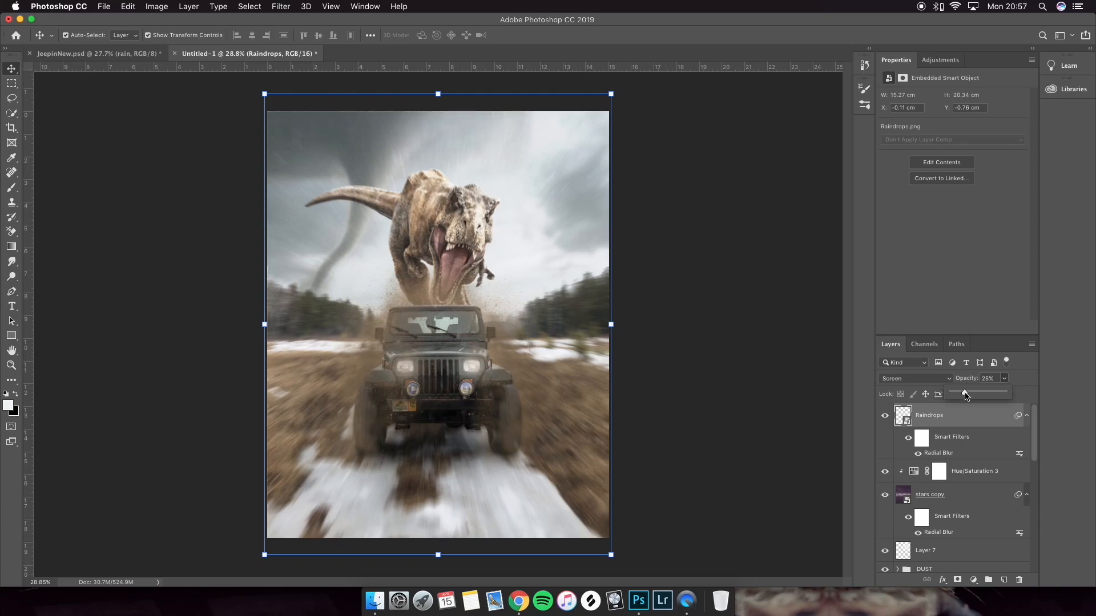
{"action": "left_click_drag", "start_coordinate": [967, 395], "coordinate": [971, 395]}
{"action": "left_click", "coordinate": [781, 381]}
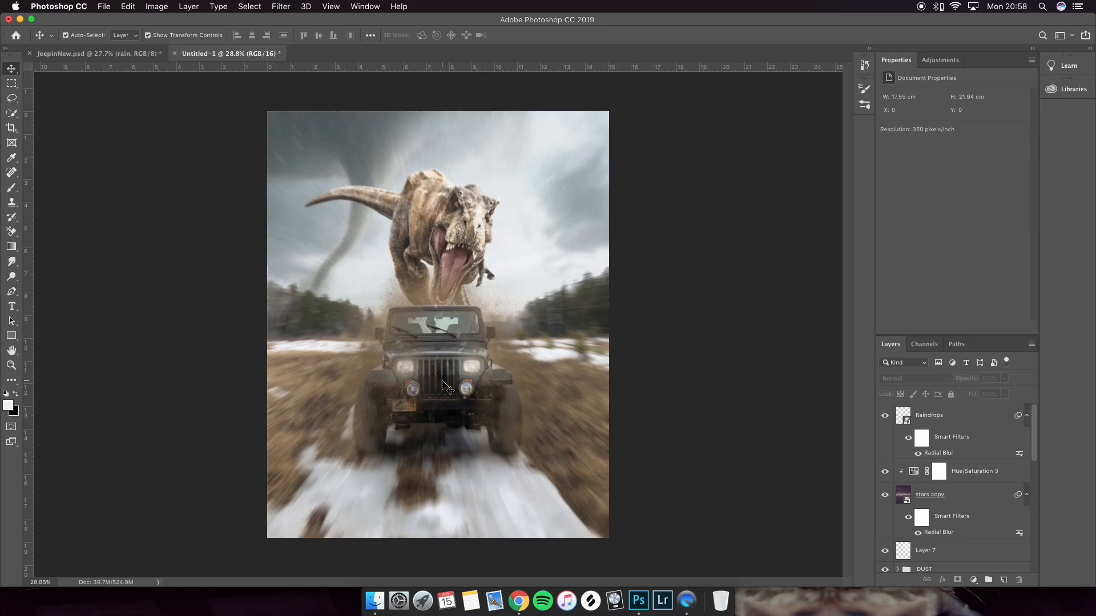
- Save the composite to the Desktop as a JPEG named Jeeptutorial with Maximum quality 12 and the Baseline ("Standard") format option
{"action": "scroll", "coordinate": [927, 452], "scroll_direction": "down", "scroll_amount": 10}
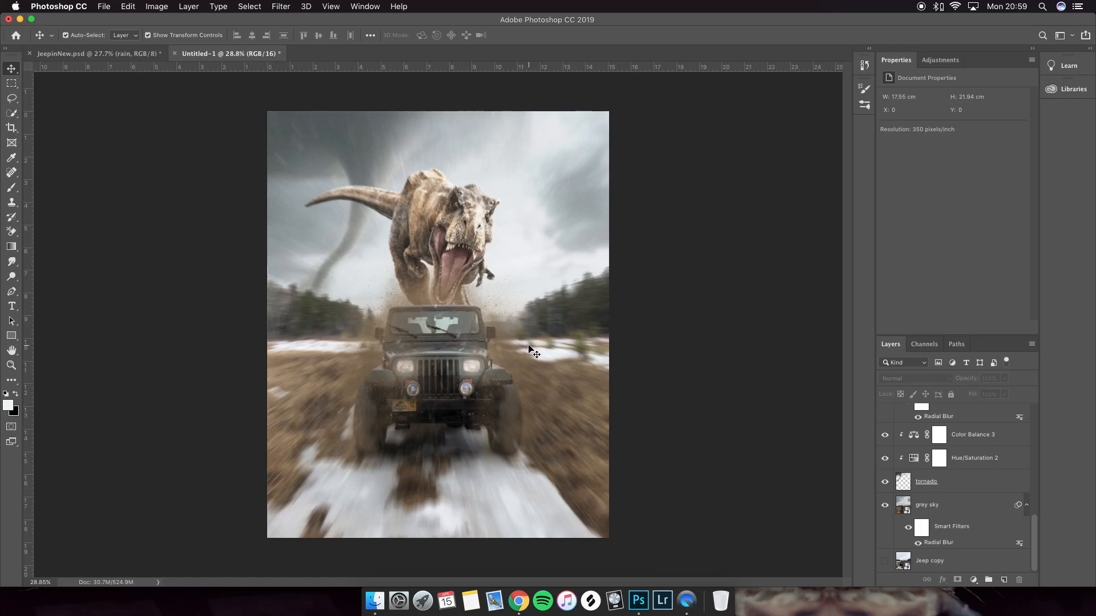
{"action": "left_click", "coordinate": [107, 7]}
{"action": "left_click", "coordinate": [145, 126]}
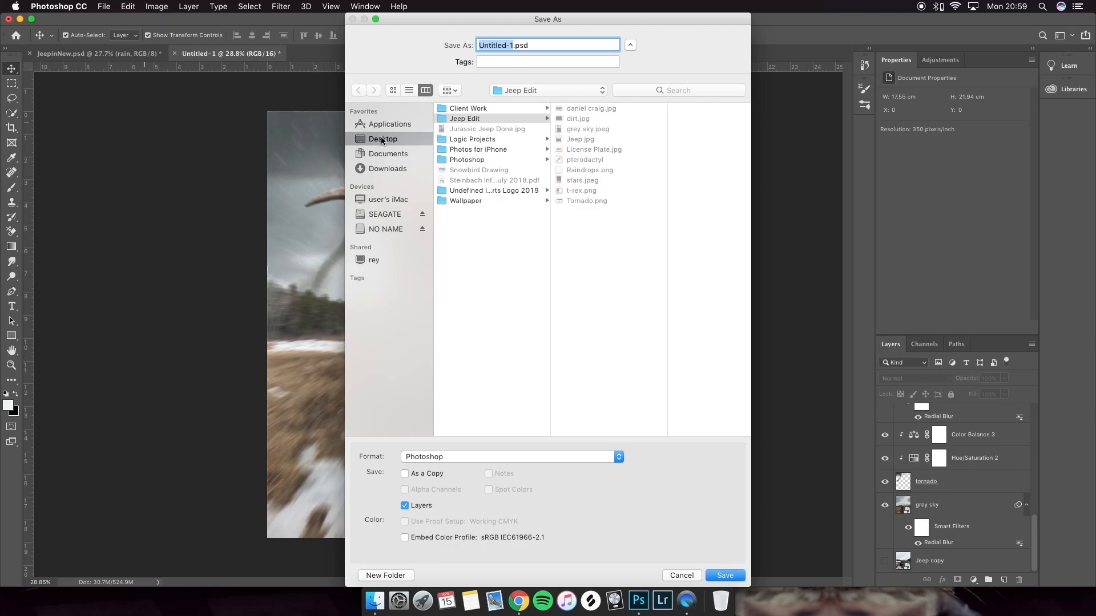
{"action": "left_click", "coordinate": [382, 140]}
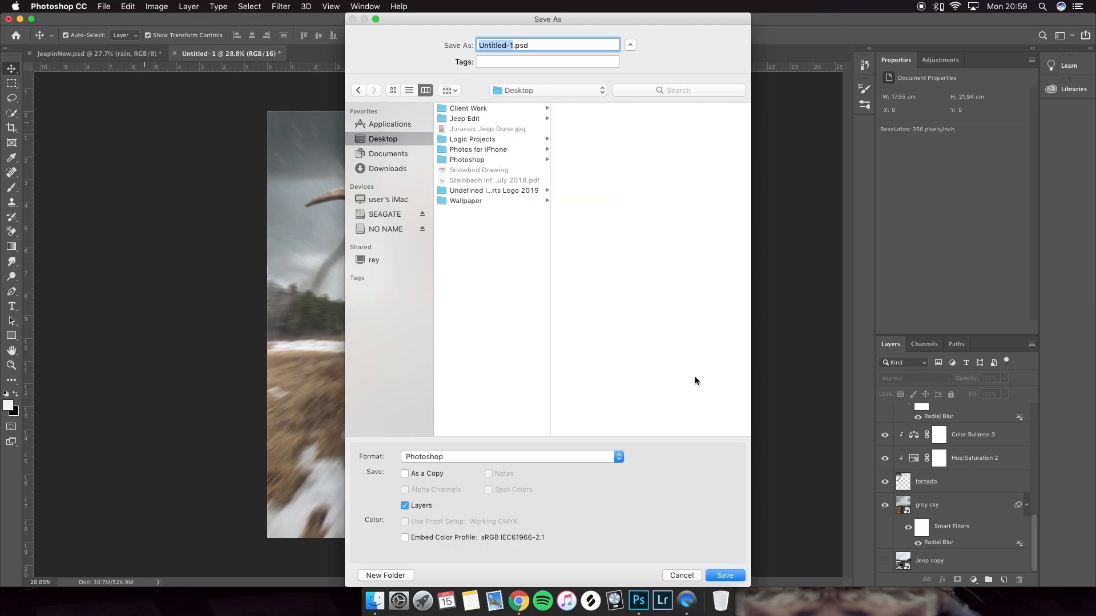
{"action": "type", "text": "Jeeptutorial"}
{"action": "left_click", "coordinate": [479, 459]}
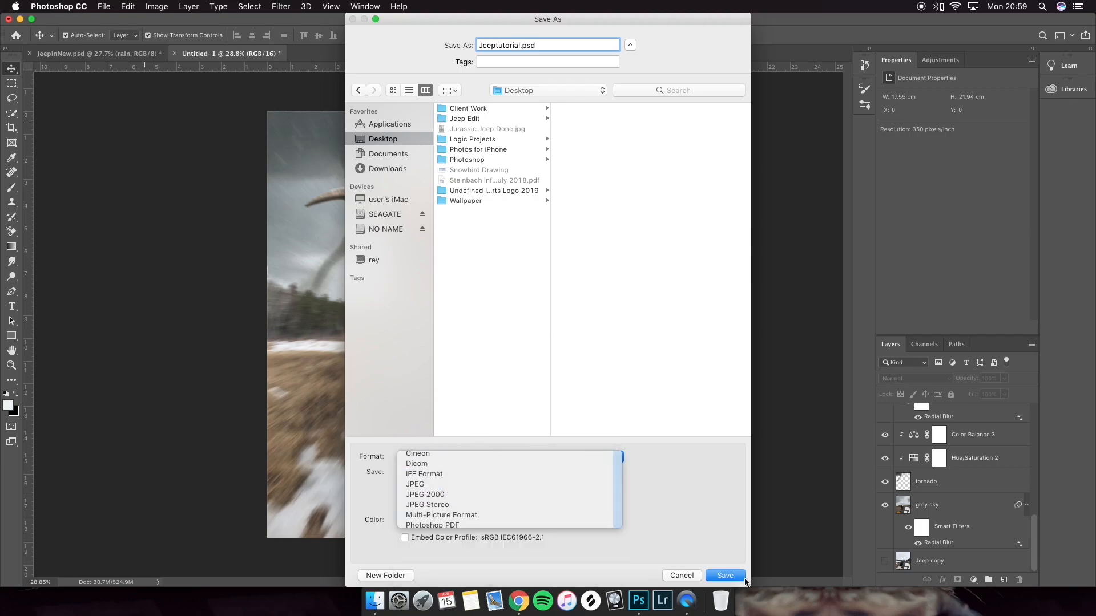
{"action": "left_click", "coordinate": [445, 486]}
{"action": "left_click", "coordinate": [724, 575]}
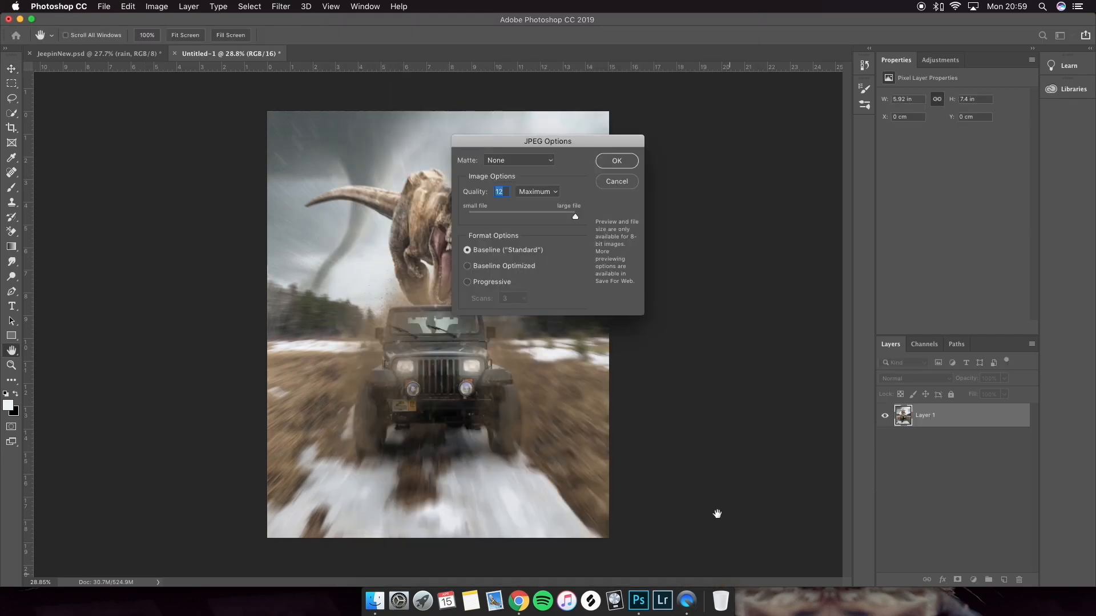
{"action": "left_click", "coordinate": [615, 162]}
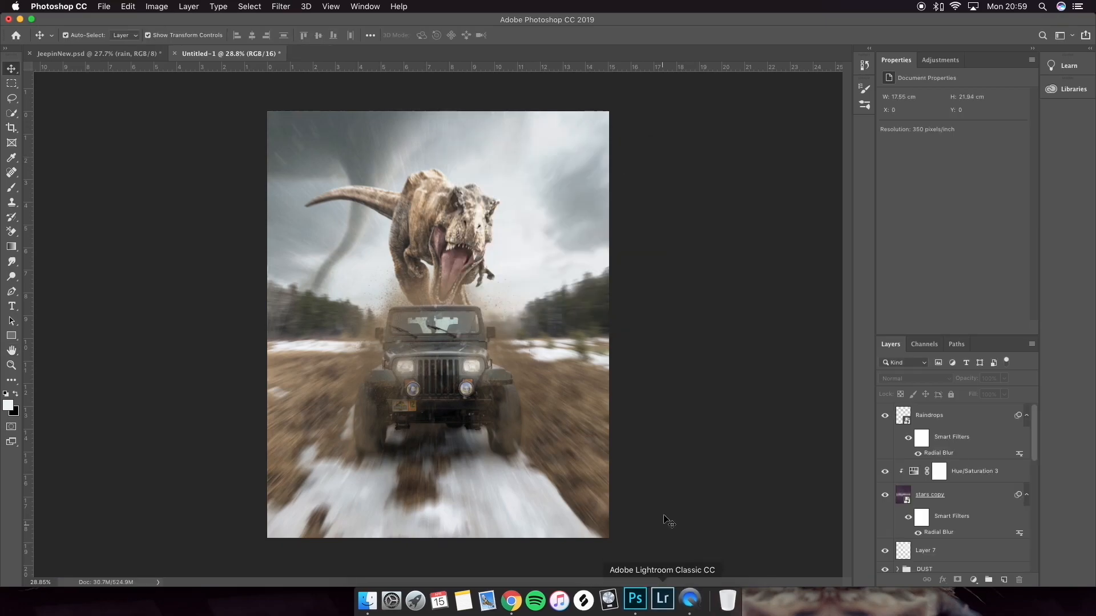
- Switch to Lightroom Classic and open Jeeptutorial.jpg in the Develop module
{"action": "left_click", "coordinate": [662, 593]}
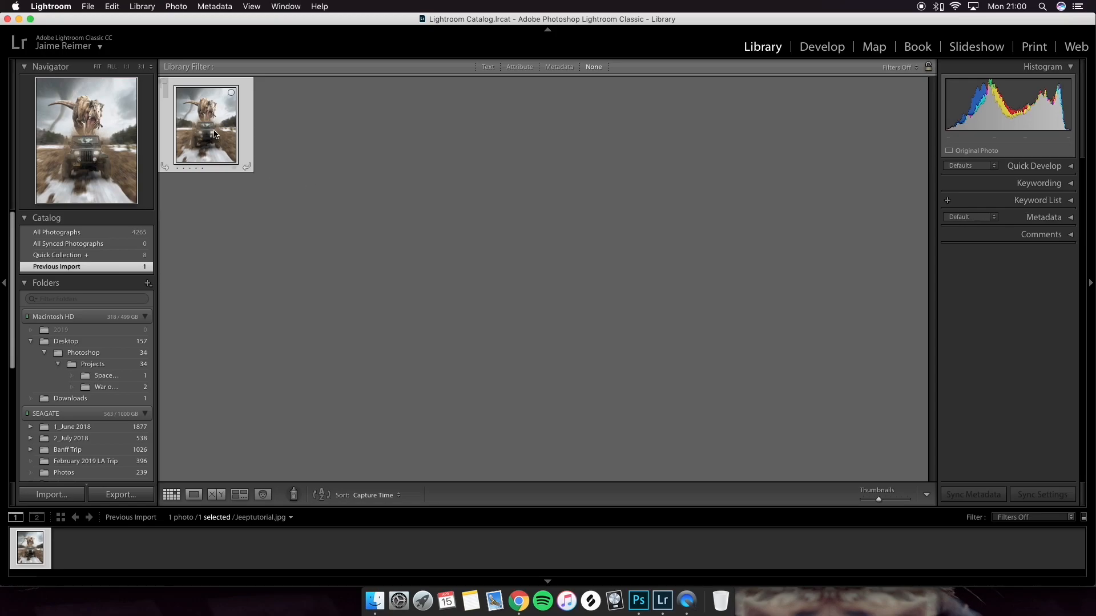
{"action": "left_click", "coordinate": [828, 48]}
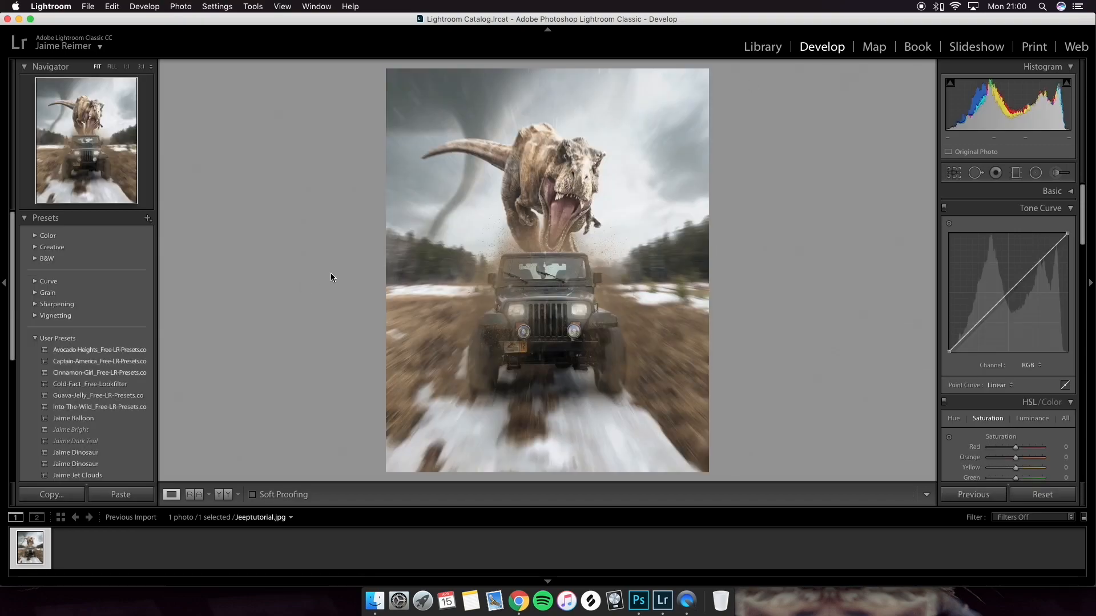
- Preview several user presets on the Jeep image and apply the first of the two Dinosaur presets
{"action": "left_click", "coordinate": [81, 350]}
{"action": "left_click", "coordinate": [83, 362]}
{"action": "left_click", "coordinate": [85, 373]}
{"action": "left_click", "coordinate": [89, 384]}
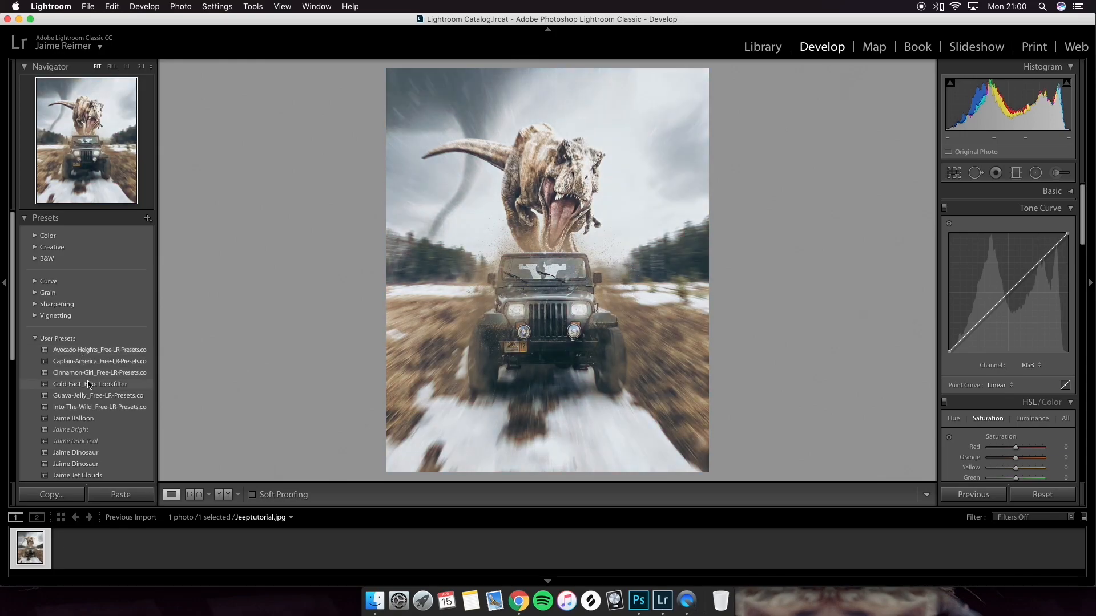
{"action": "left_click", "coordinate": [94, 395]}
{"action": "scroll", "coordinate": [114, 388], "scroll_direction": "down", "scroll_amount": 2}
{"action": "left_click", "coordinate": [135, 387]}
{"action": "scroll", "coordinate": [132, 383], "scroll_direction": "down", "scroll_amount": 4}
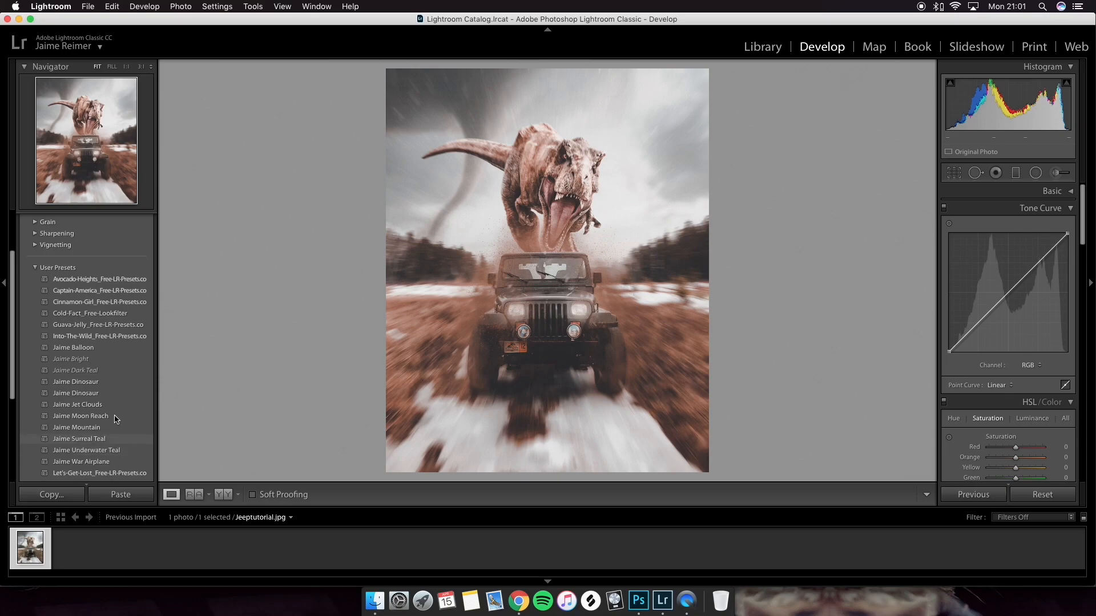
{"action": "left_click", "coordinate": [111, 385]}
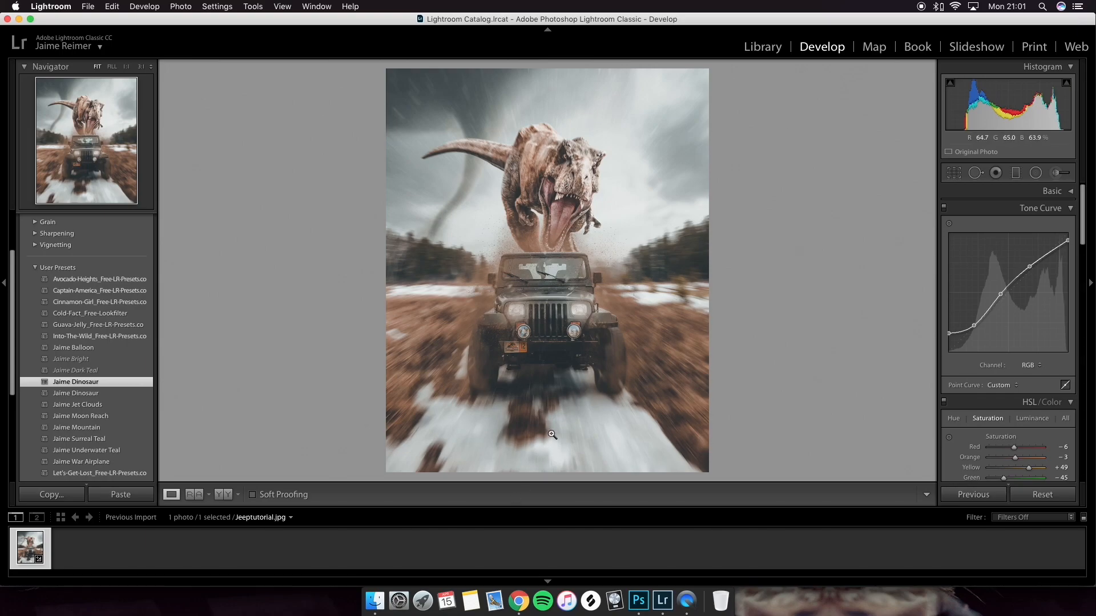
- Start a graduated filter and set its Temp, Exposure, Clarity and Saturation to 0
{"action": "left_click", "coordinate": [1015, 174]}
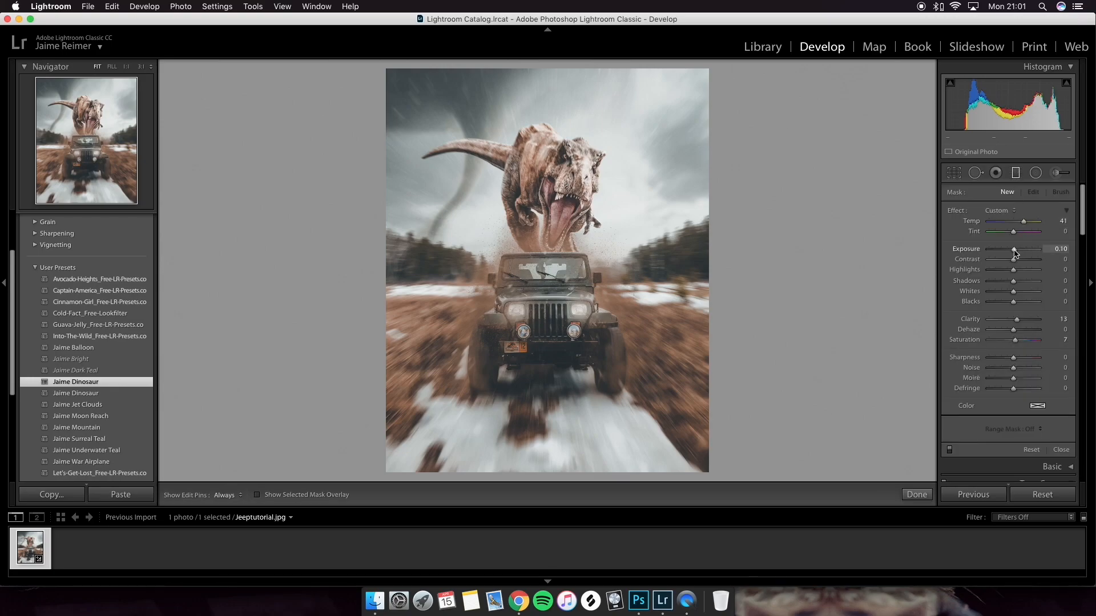
{"action": "left_click", "coordinate": [1014, 222]}
{"action": "left_click", "coordinate": [1063, 223]}
{"action": "type", "text": "0"}
{"action": "left_click", "coordinate": [1065, 249]}
{"action": "type", "text": "0"}
{"action": "left_click", "coordinate": [1065, 321]}
{"action": "type", "text": "0"}
{"action": "left_click", "coordinate": [1065, 340]}
{"action": "type", "text": "0"}
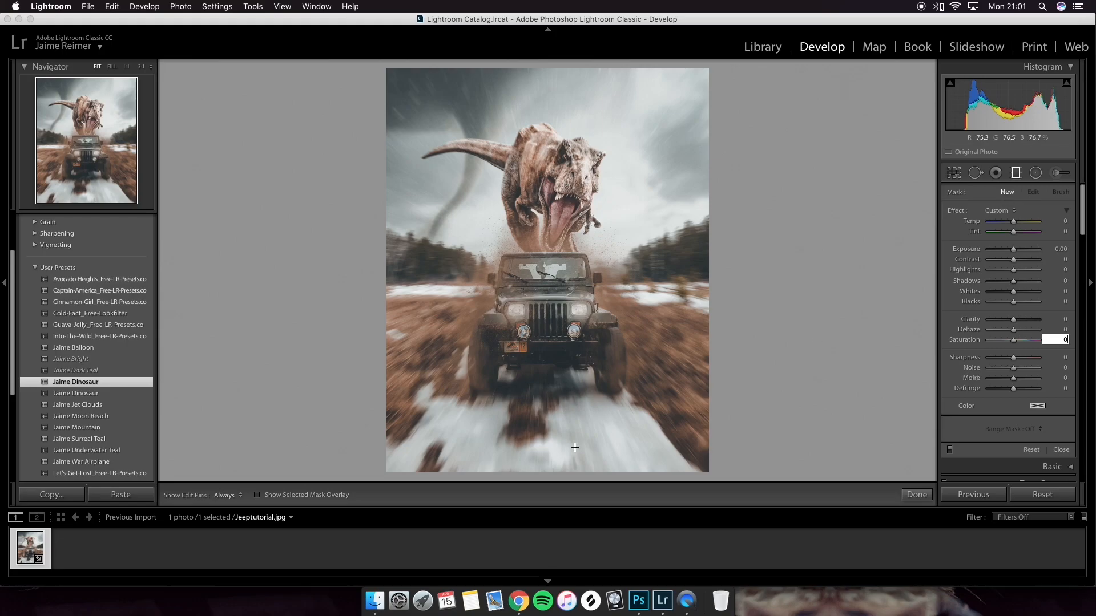
{"action": "key", "text": "Return"}
- Draw a graduated filter over the foreground, extend it up to the Jeep's headlights, and set its Exposure to -1.19
{"action": "mouse_move", "coordinate": [546, 355]}
{"action": "left_mouse_down"}
{"action": "mouse_move", "coordinate": [549, 424]}
{"action": "mouse_move", "coordinate": [548, 342]}
{"action": "left_mouse_up"}
{"action": "key", "text": "super+z"}
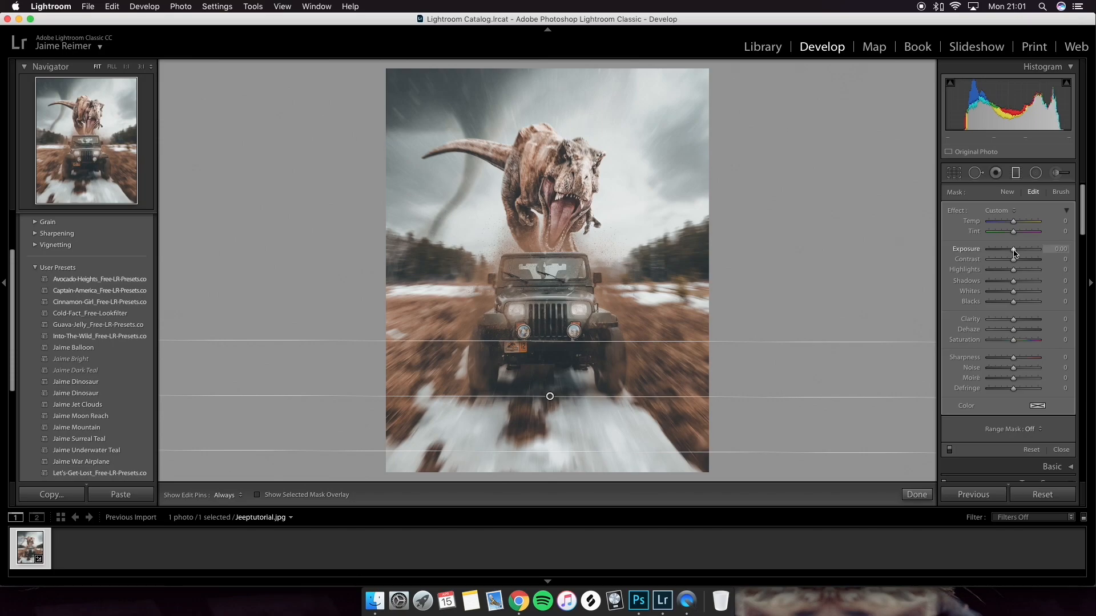
{"action": "mouse_move", "coordinate": [1013, 252]}
{"action": "left_mouse_down"}
{"action": "mouse_move", "coordinate": [994, 261]}
{"action": "mouse_move", "coordinate": [1005, 261]}
{"action": "left_mouse_up"}
{"action": "left_click_drag", "start_coordinate": [556, 342], "coordinate": [554, 317]}
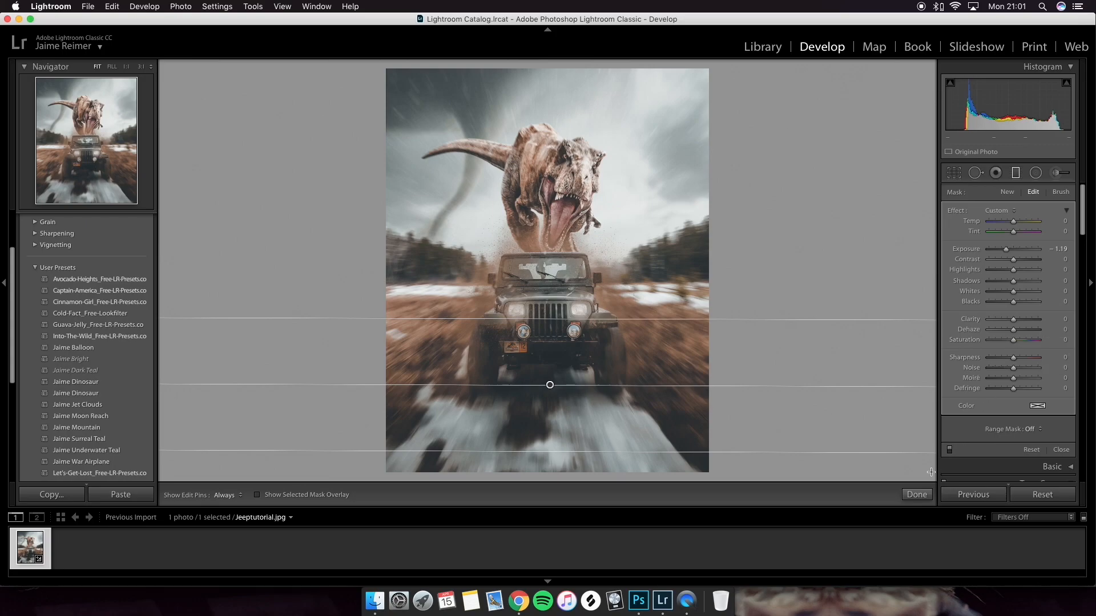
{"action": "left_click", "coordinate": [917, 494]}
- Try Shadows at +77 and Vibrance at +71 in the basic adjustments, undoing each change
{"action": "scroll", "coordinate": [1034, 353], "scroll_direction": "down", "scroll_amount": 2}
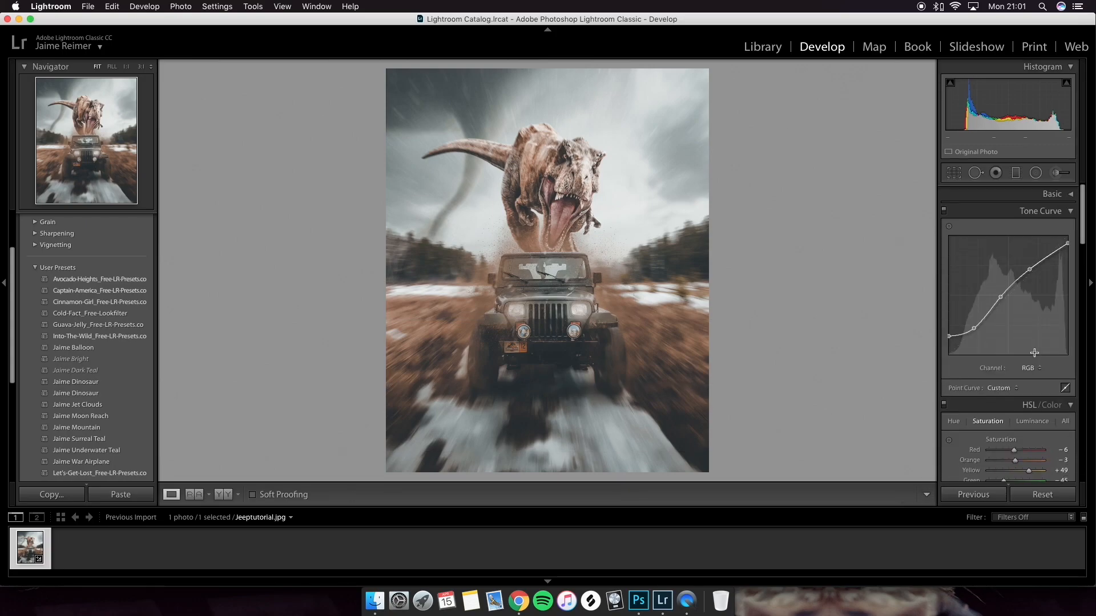
{"action": "scroll", "coordinate": [1034, 352], "scroll_direction": "down", "scroll_amount": 4}
{"action": "scroll", "coordinate": [1036, 355], "scroll_direction": "up", "scroll_amount": 4}
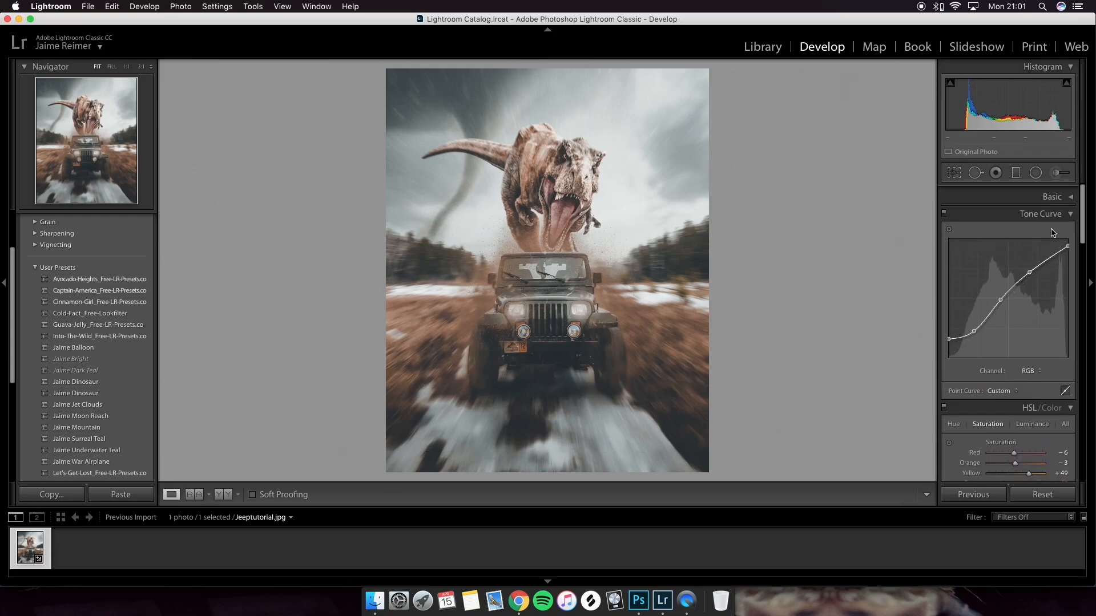
{"action": "left_click", "coordinate": [1057, 196]}
{"action": "scroll", "coordinate": [1032, 301], "scroll_direction": "down", "scroll_amount": 1}
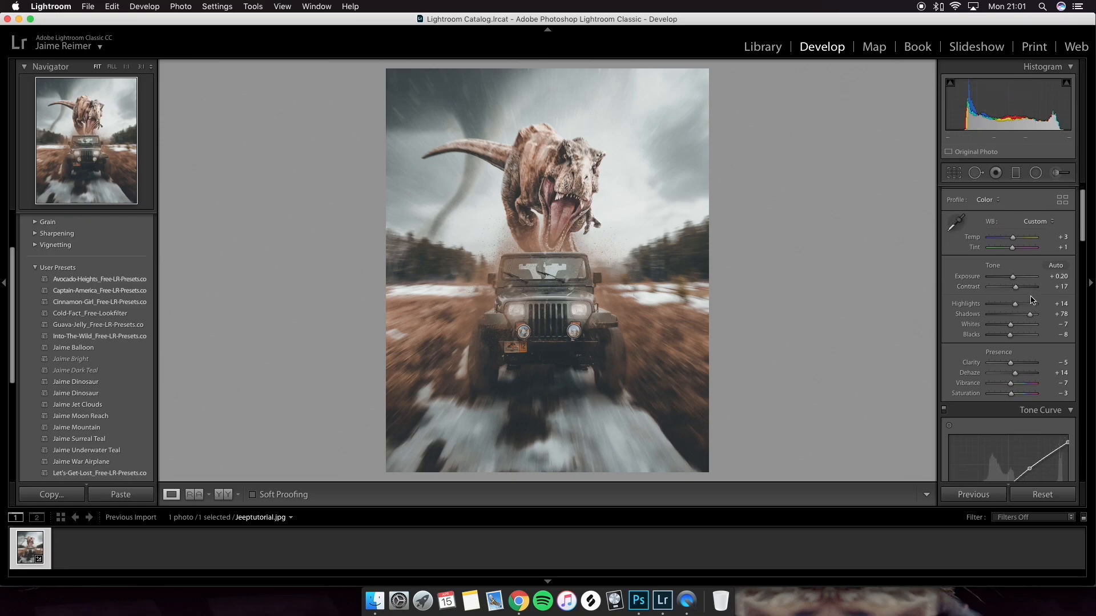
{"action": "mouse_move", "coordinate": [1029, 314]}
{"action": "left_mouse_down"}
{"action": "mouse_move", "coordinate": [988, 318]}
{"action": "mouse_move", "coordinate": [1034, 317]}
{"action": "mouse_move", "coordinate": [1025, 322]}
{"action": "left_mouse_up"}
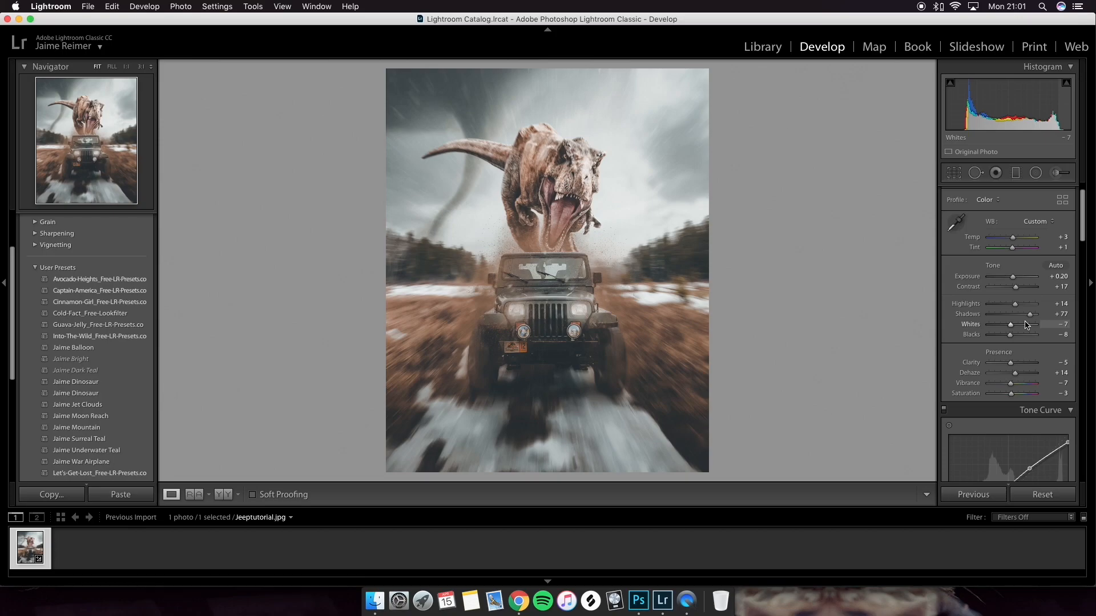
{"action": "key", "text": "cmd+z"}
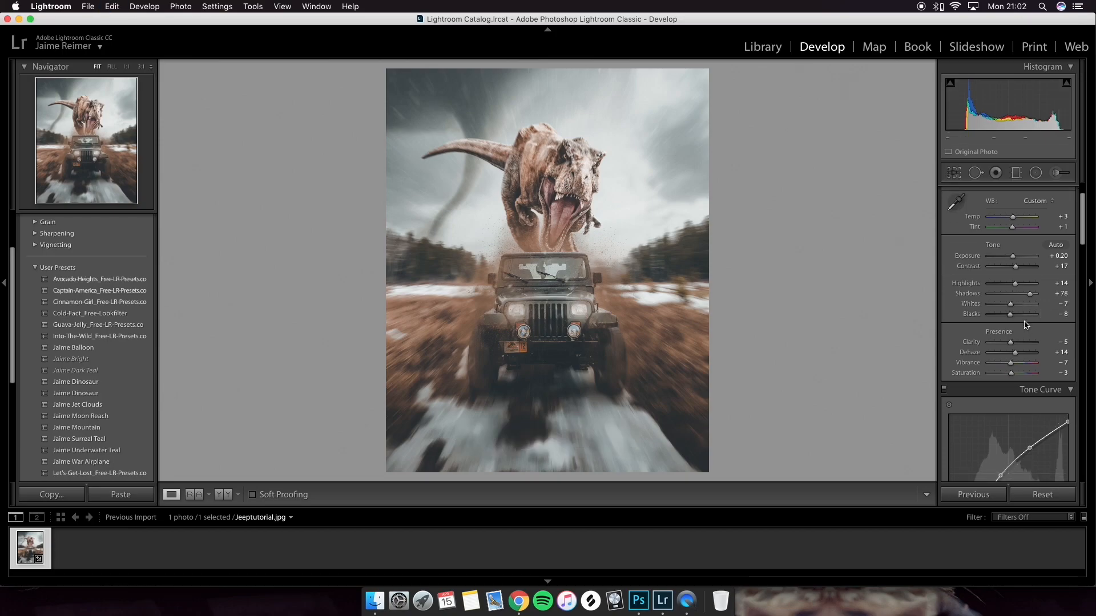
{"action": "scroll", "coordinate": [1013, 317], "scroll_direction": "down", "scroll_amount": 3}
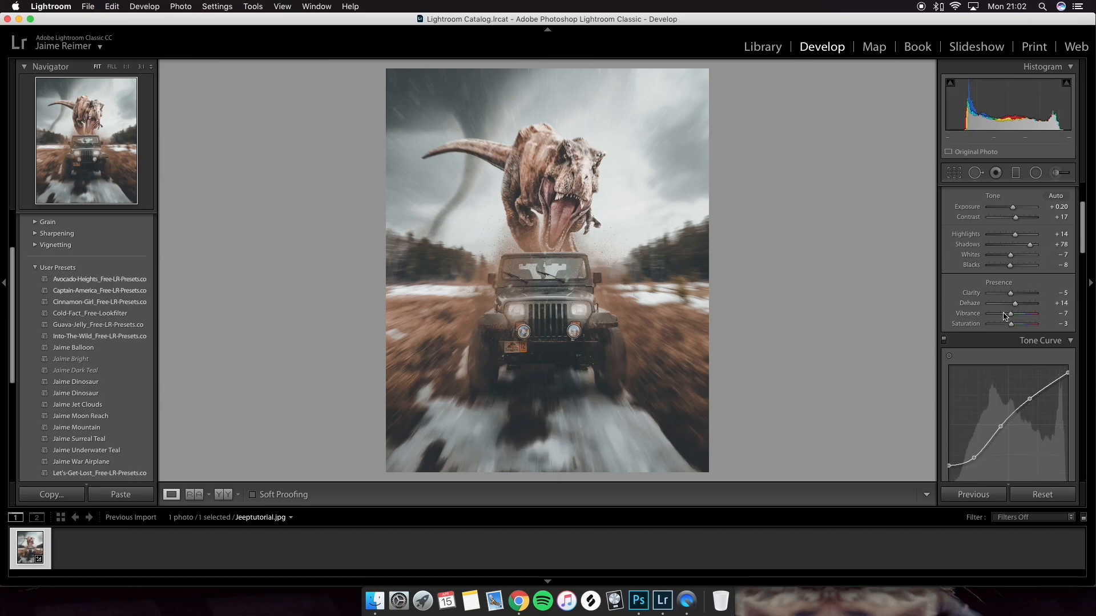
{"action": "left_click_drag", "start_coordinate": [1013, 319], "coordinate": [1029, 319]}
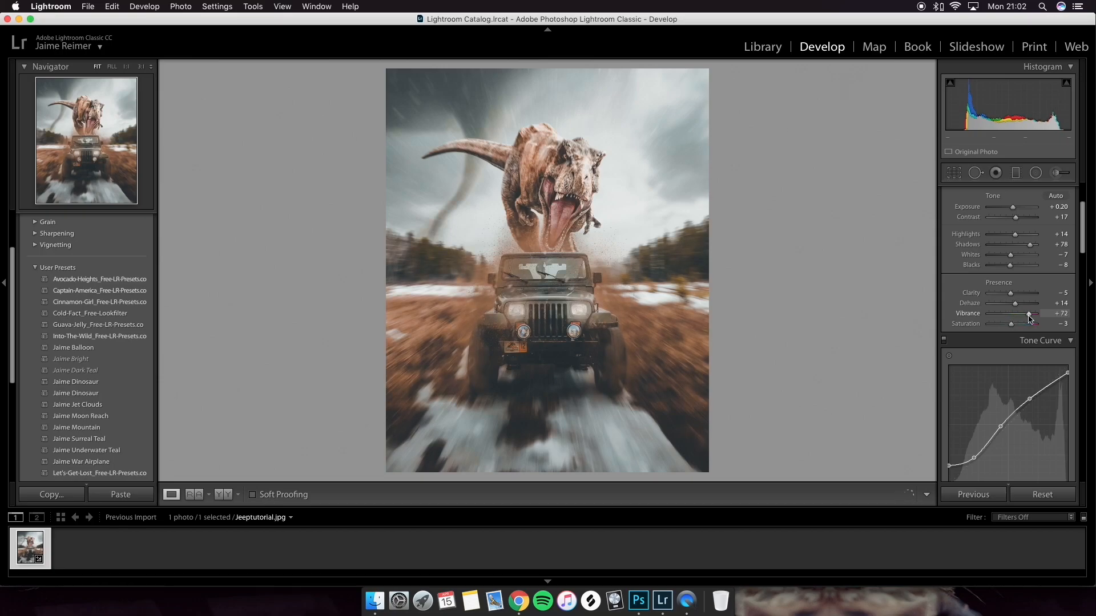
{"action": "key", "text": "super+z"}
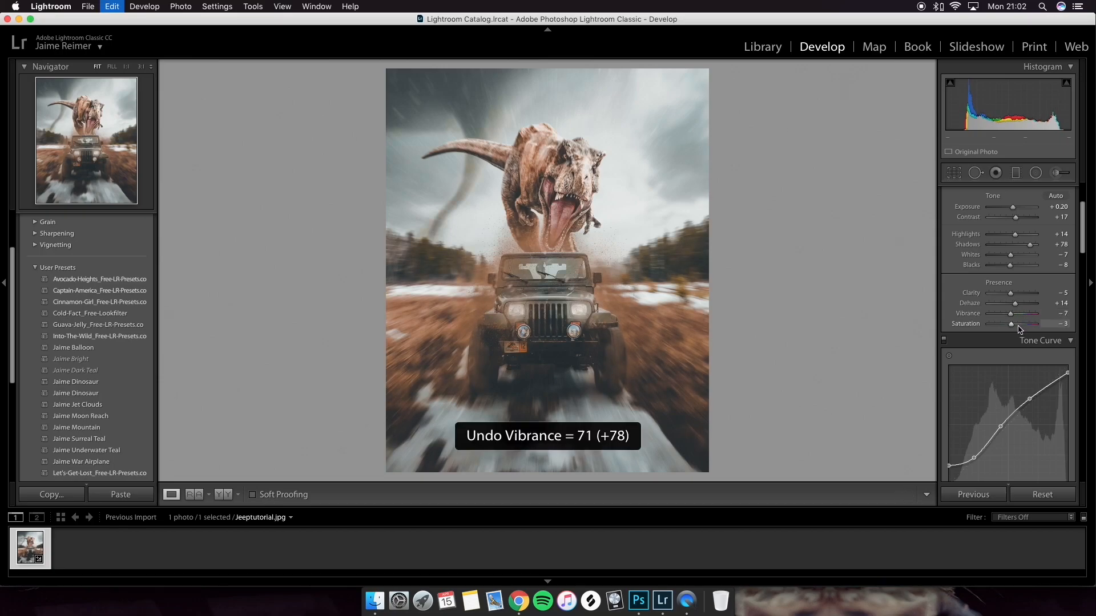
- Try raising the Sharpening Amount to 143 on a close-up of the Jeep, and undo the sharpening changes
{"action": "scroll", "coordinate": [1019, 330], "scroll_direction": "down", "scroll_amount": 5}
{"action": "scroll", "coordinate": [1020, 329], "scroll_direction": "down", "scroll_amount": 10}
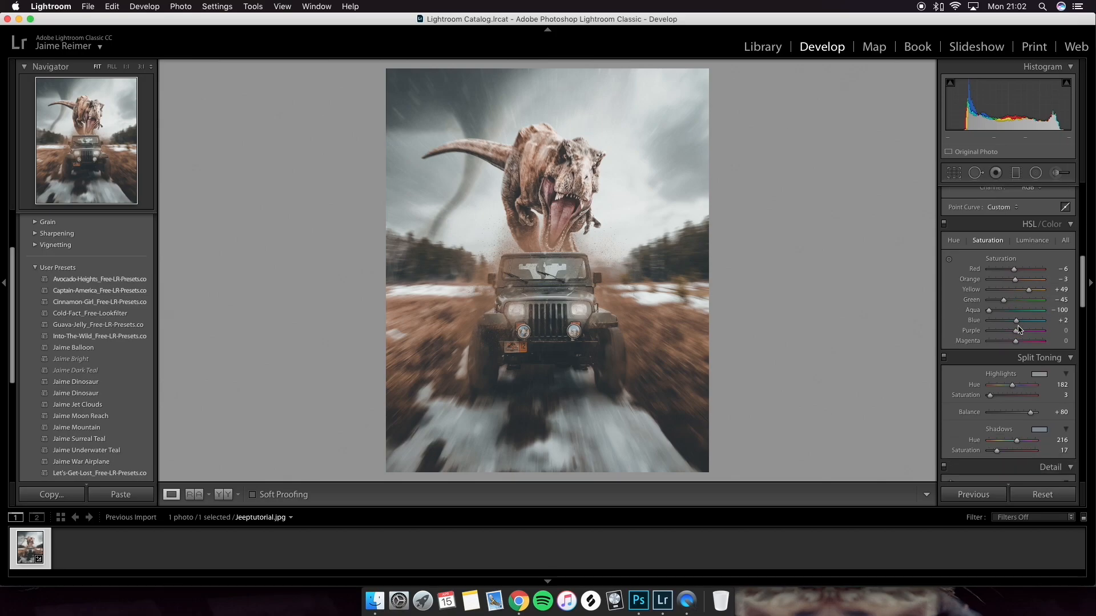
{"action": "scroll", "coordinate": [1019, 329], "scroll_direction": "down", "scroll_amount": 2}
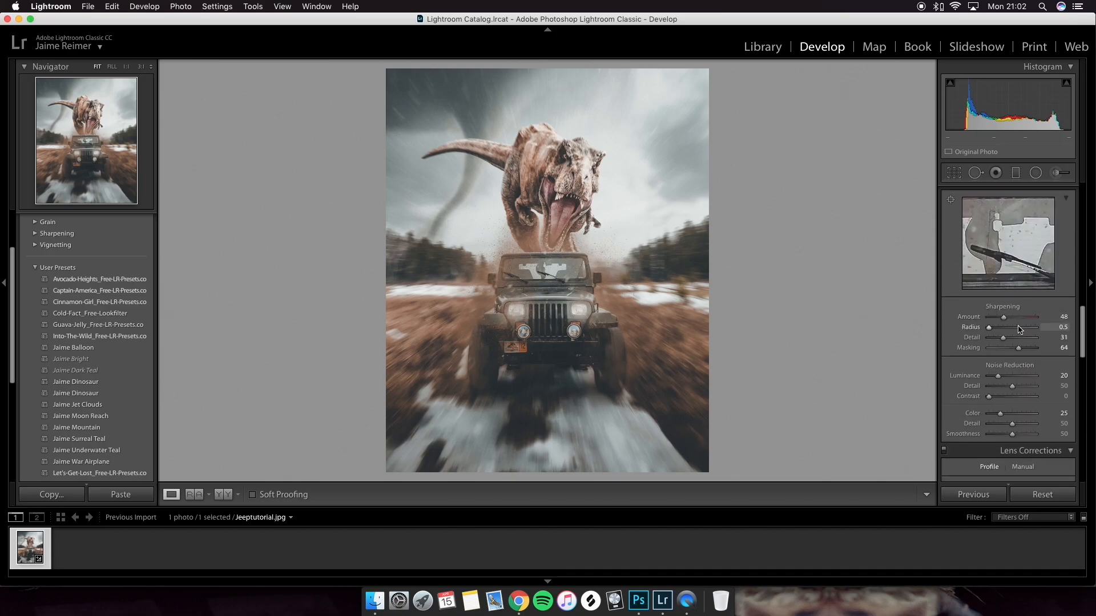
{"action": "left_click", "coordinate": [556, 315]}
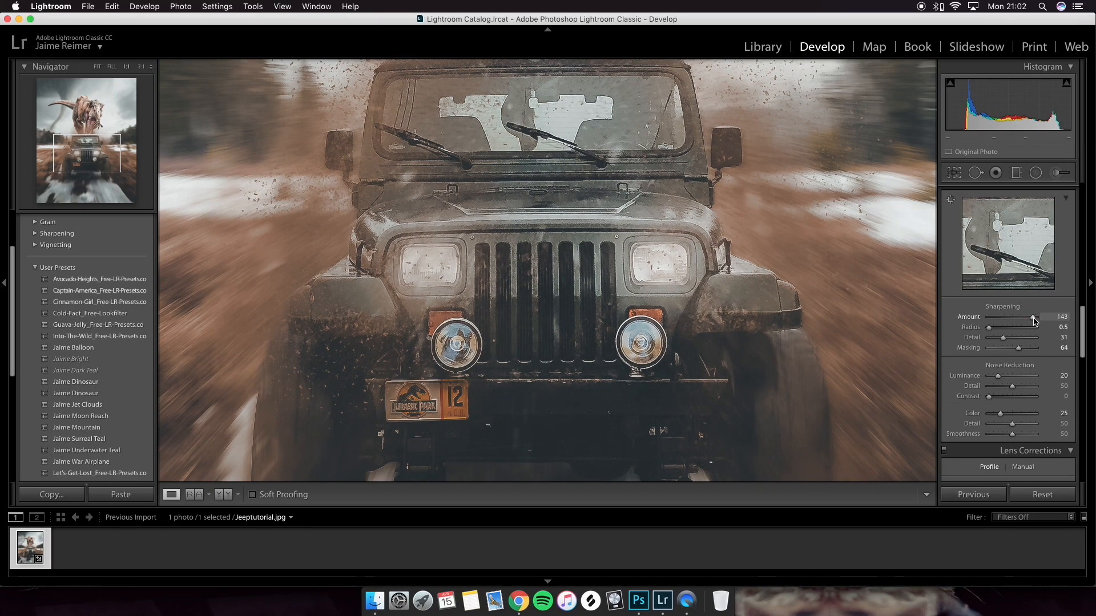
{"action": "key", "text": "super+z"}
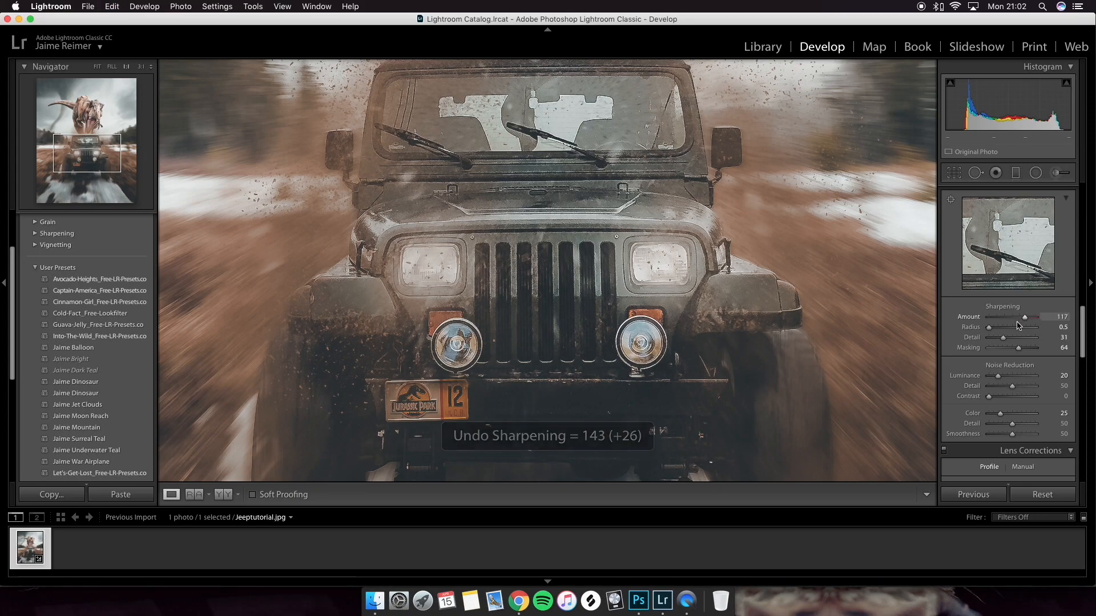
{"action": "key", "text": "super+z"}
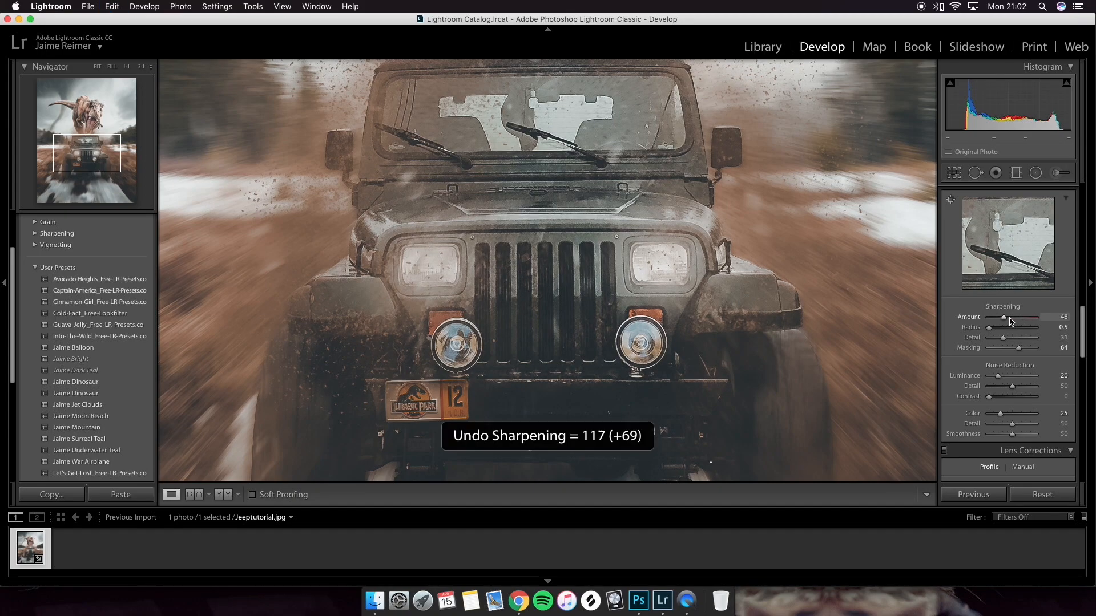
- Set the Luminance noise reduction to 19
{"action": "scroll", "coordinate": [1016, 349], "scroll_direction": "down", "scroll_amount": 1}
{"action": "mouse_move", "coordinate": [998, 359]}
{"action": "left_mouse_down"}
{"action": "mouse_move", "coordinate": [1027, 363]}
{"action": "mouse_move", "coordinate": [999, 363]}
{"action": "left_mouse_up"}
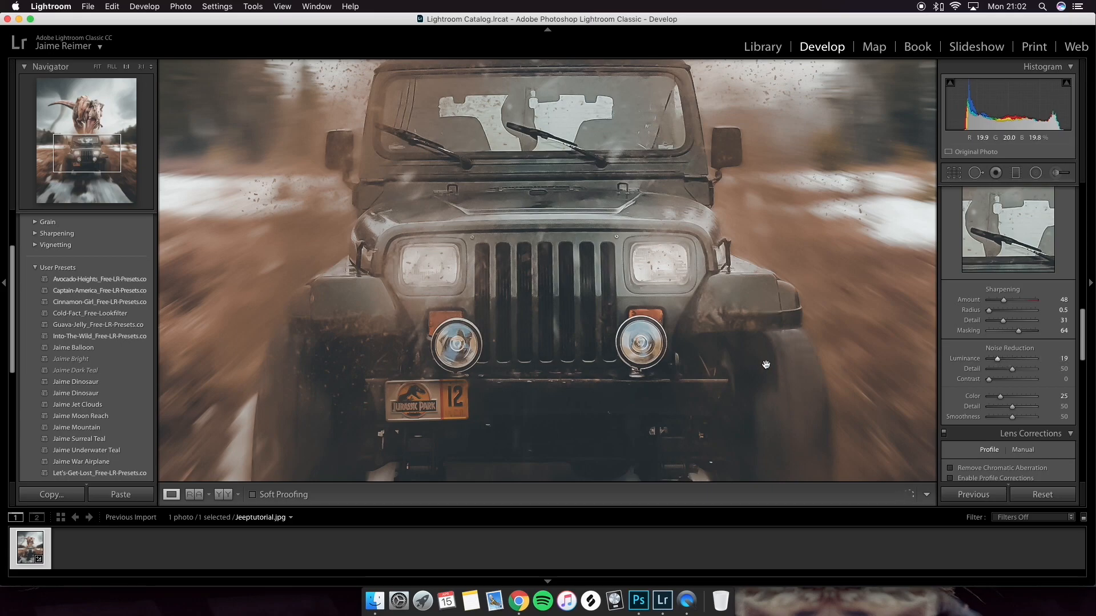